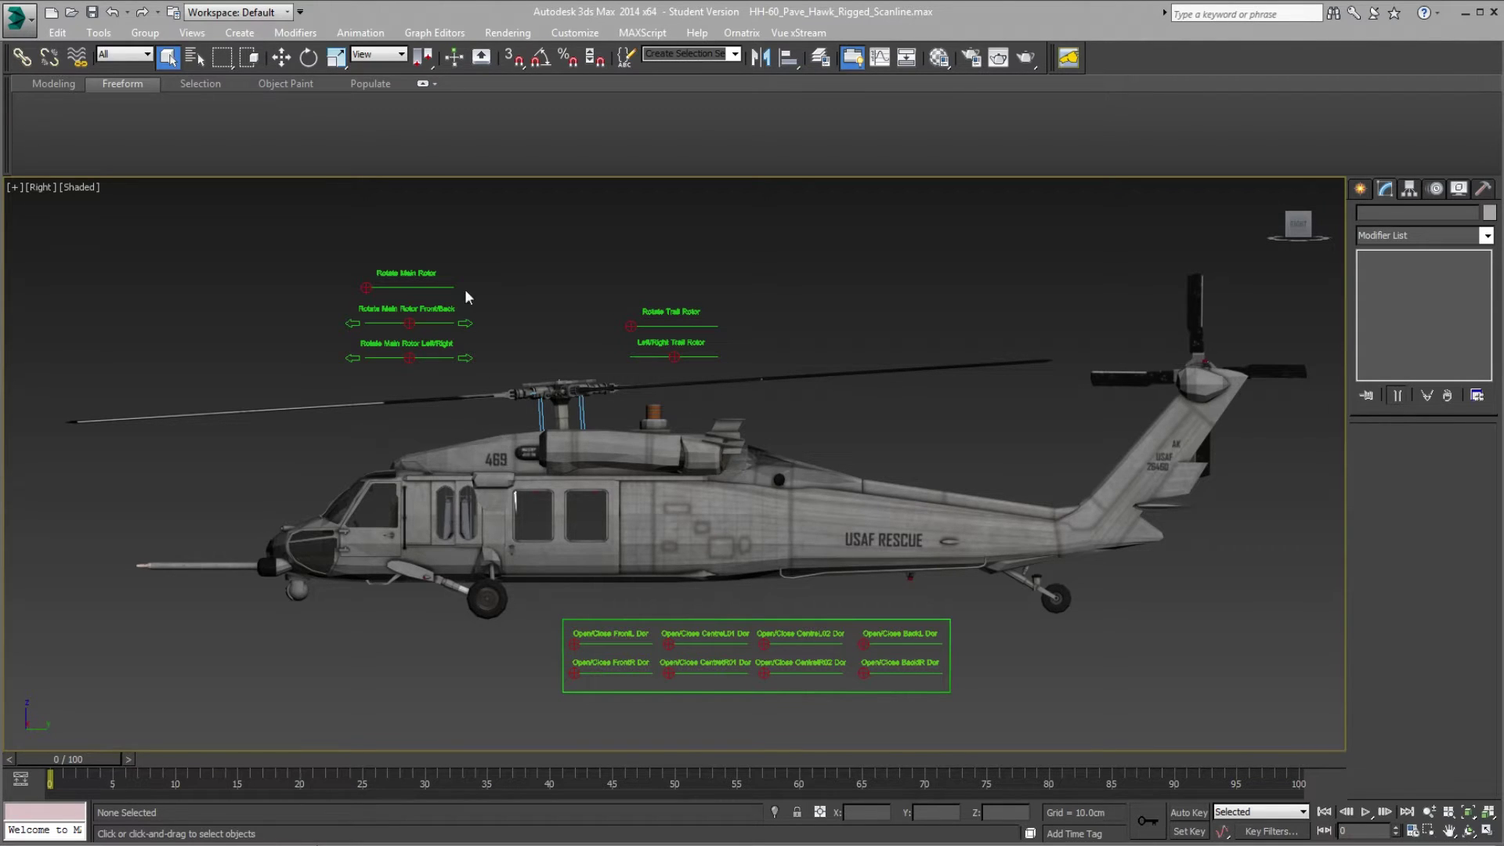
Test the Rotate Main Rotor slider by moving it along its track and returning it to its starting position.
{"action": "left_click", "coordinate": [366, 287]}
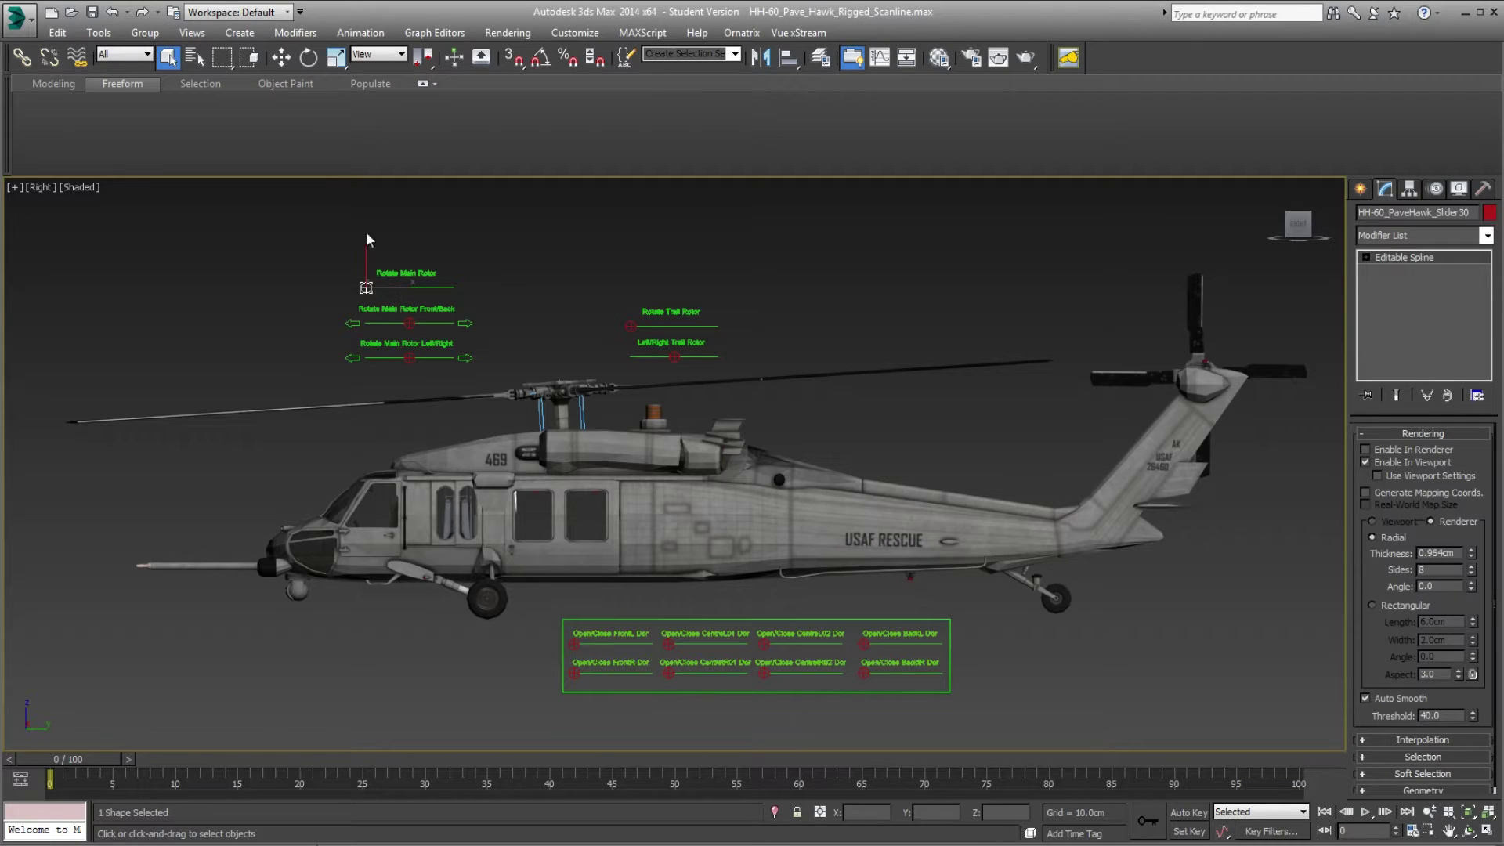
{"action": "left_click", "coordinate": [282, 57]}
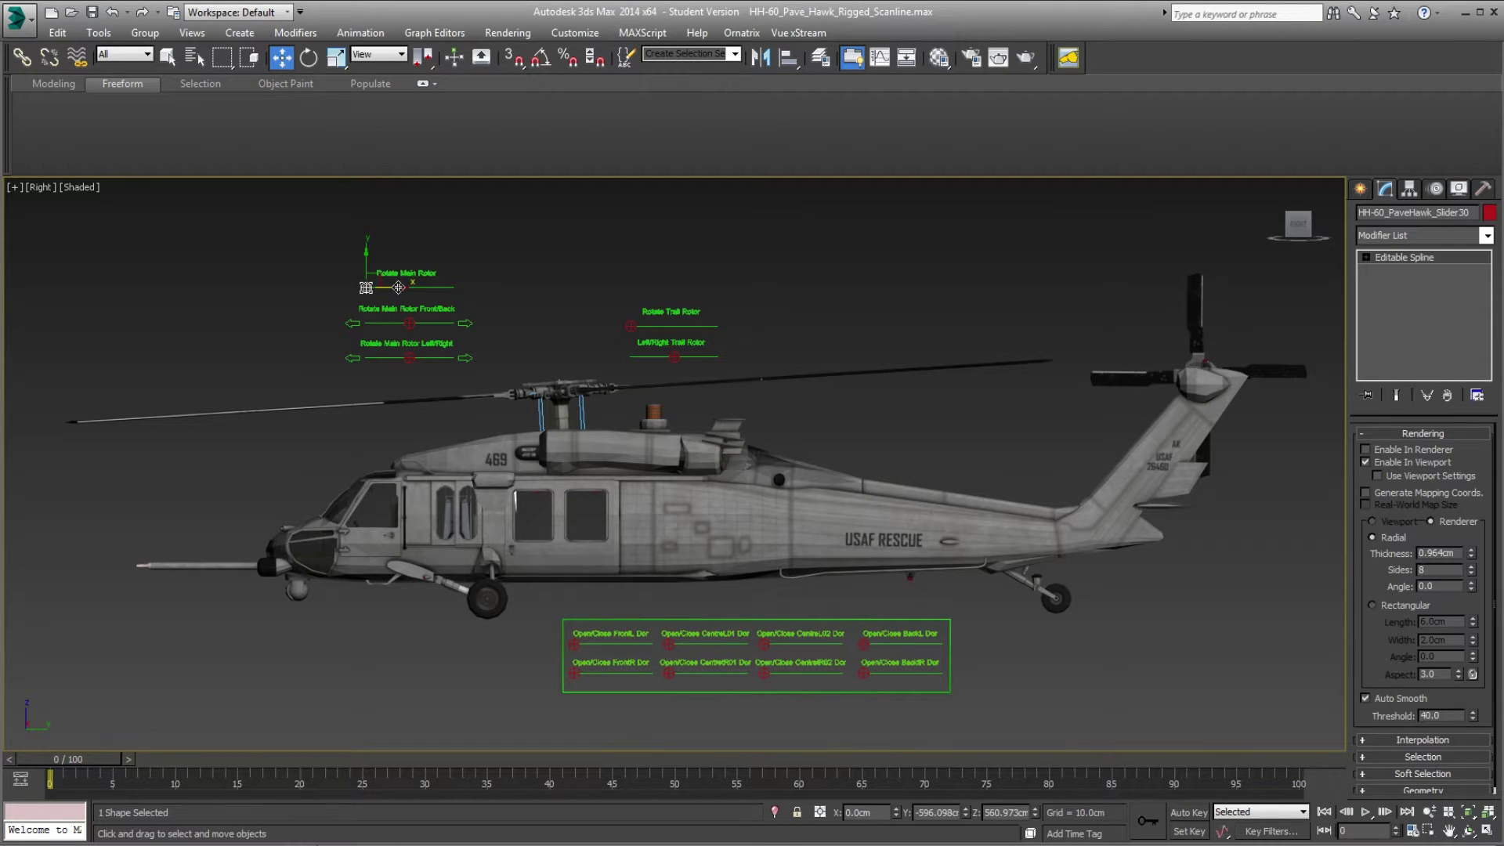
{"action": "mouse_move", "coordinate": [392, 288]}
{"action": "left_mouse_down"}
{"action": "mouse_move", "coordinate": [479, 289]}
{"action": "mouse_move", "coordinate": [369, 290]}
{"action": "mouse_move", "coordinate": [507, 284]}
{"action": "mouse_move", "coordinate": [378, 288]}
{"action": "left_mouse_up"}
{"action": "left_click_drag", "start_coordinate": [397, 290], "coordinate": [440, 306]}
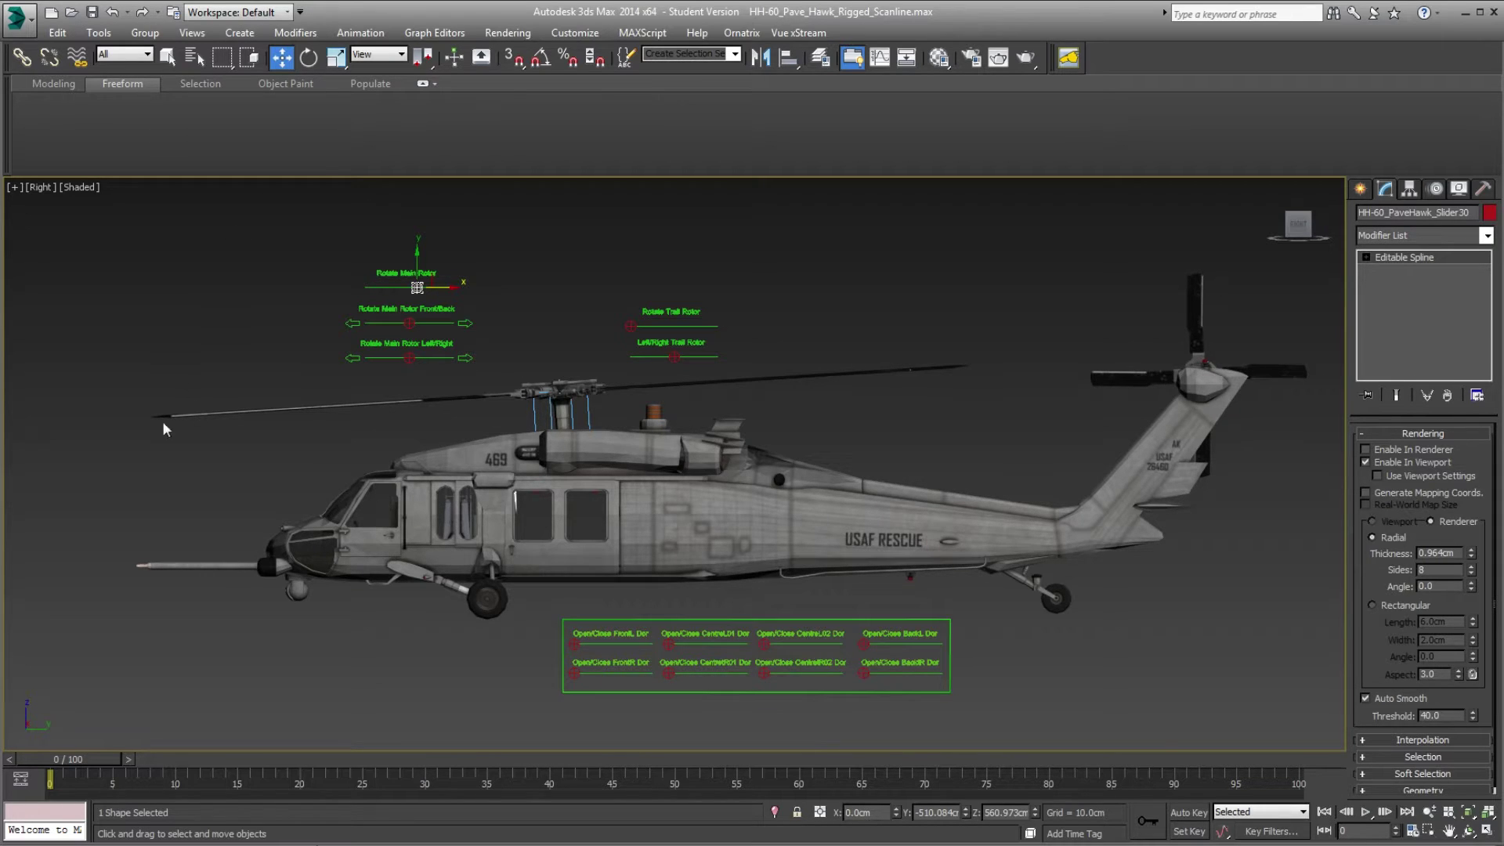
{"action": "left_click_drag", "start_coordinate": [417, 287], "coordinate": [366, 287]}
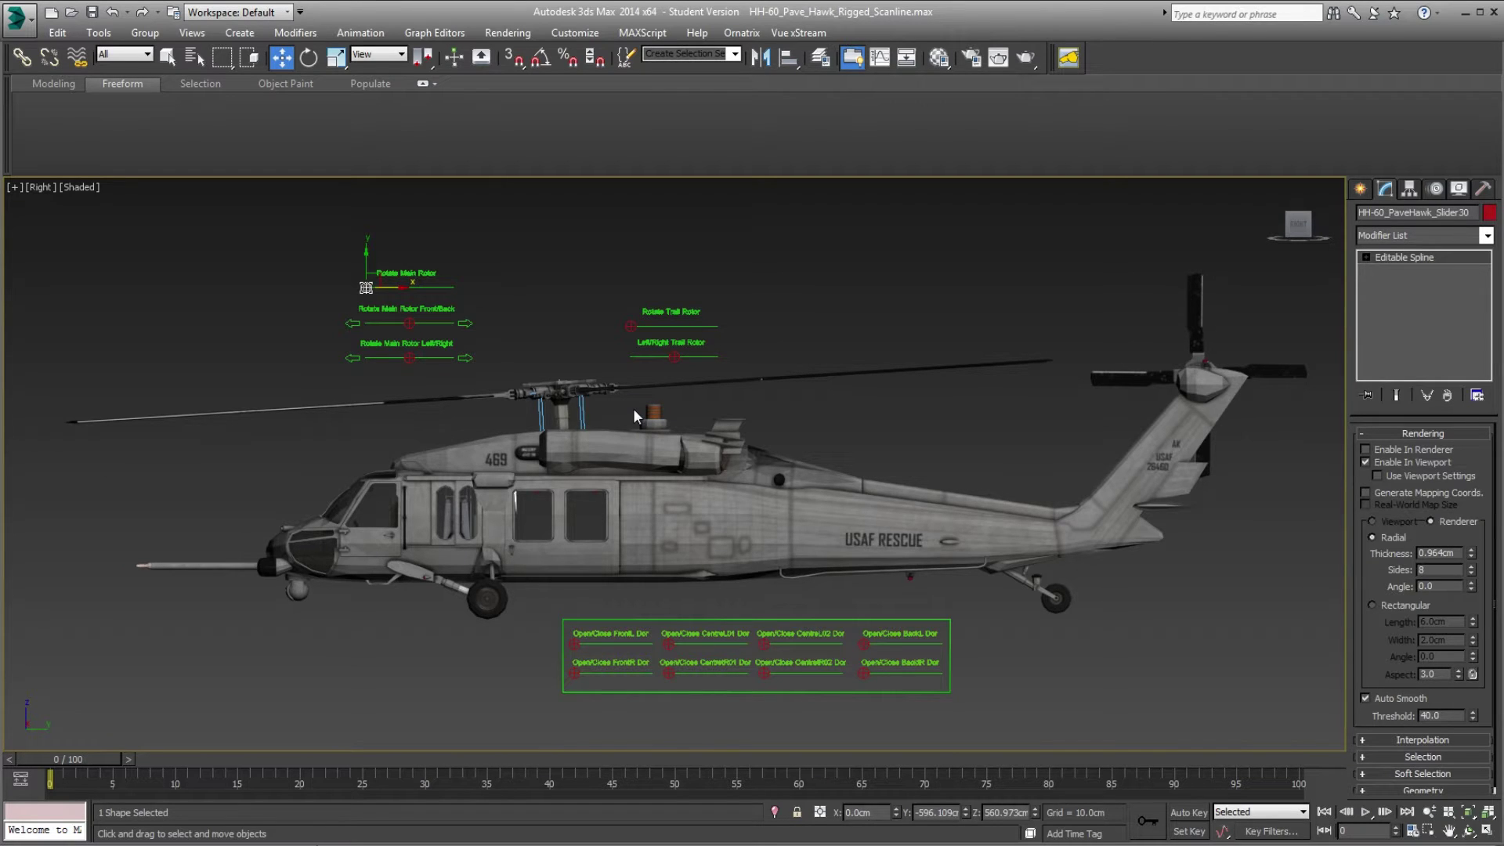
Replace the main rotor hub's Rotation List controller with a Euler XYZ rotation controller.
{"action": "left_click", "coordinate": [562, 413]}
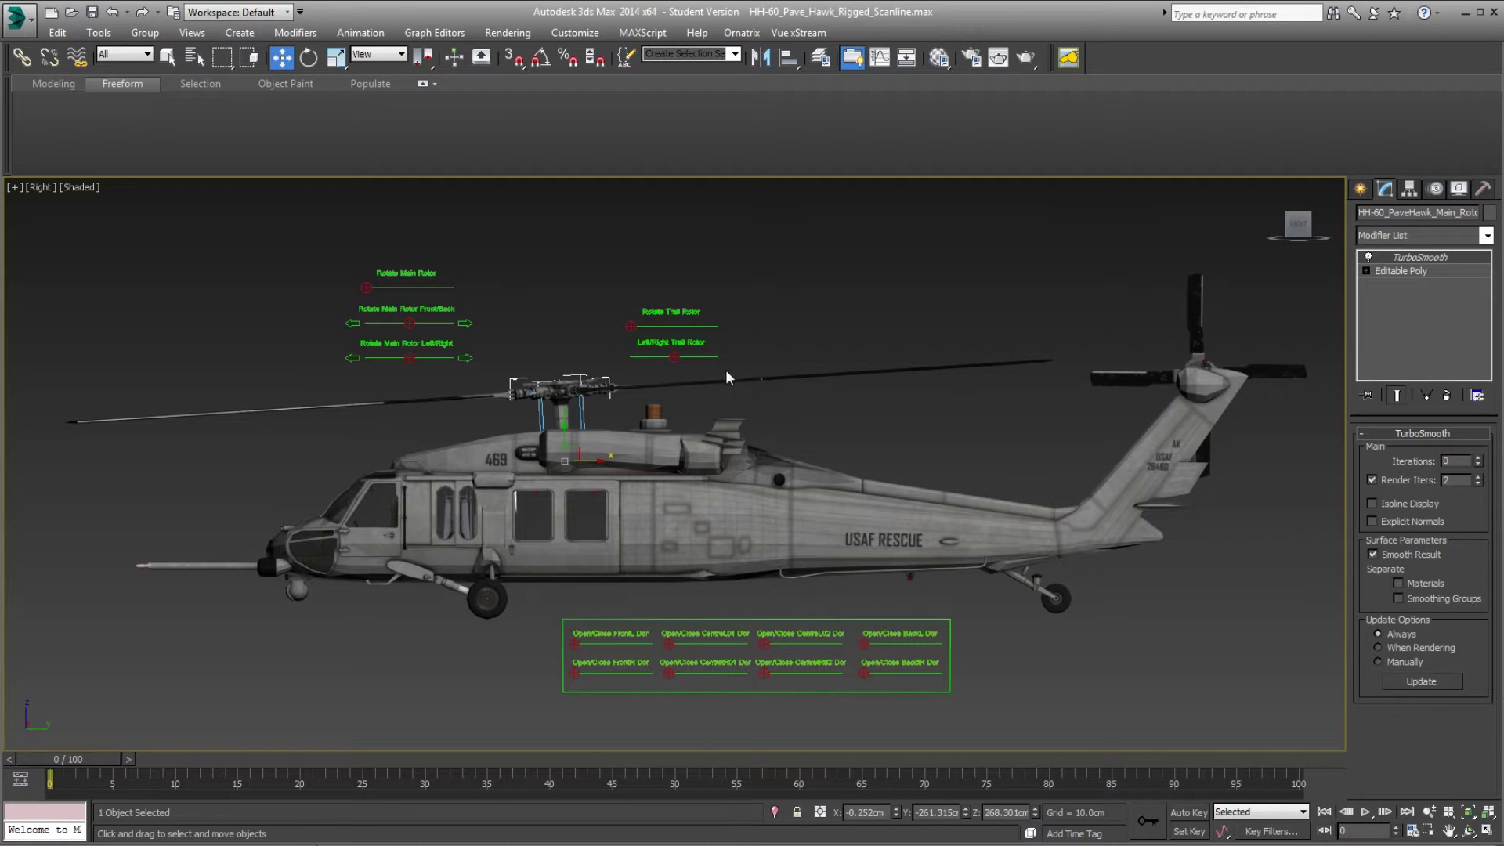
{"action": "left_click", "coordinate": [535, 312]}
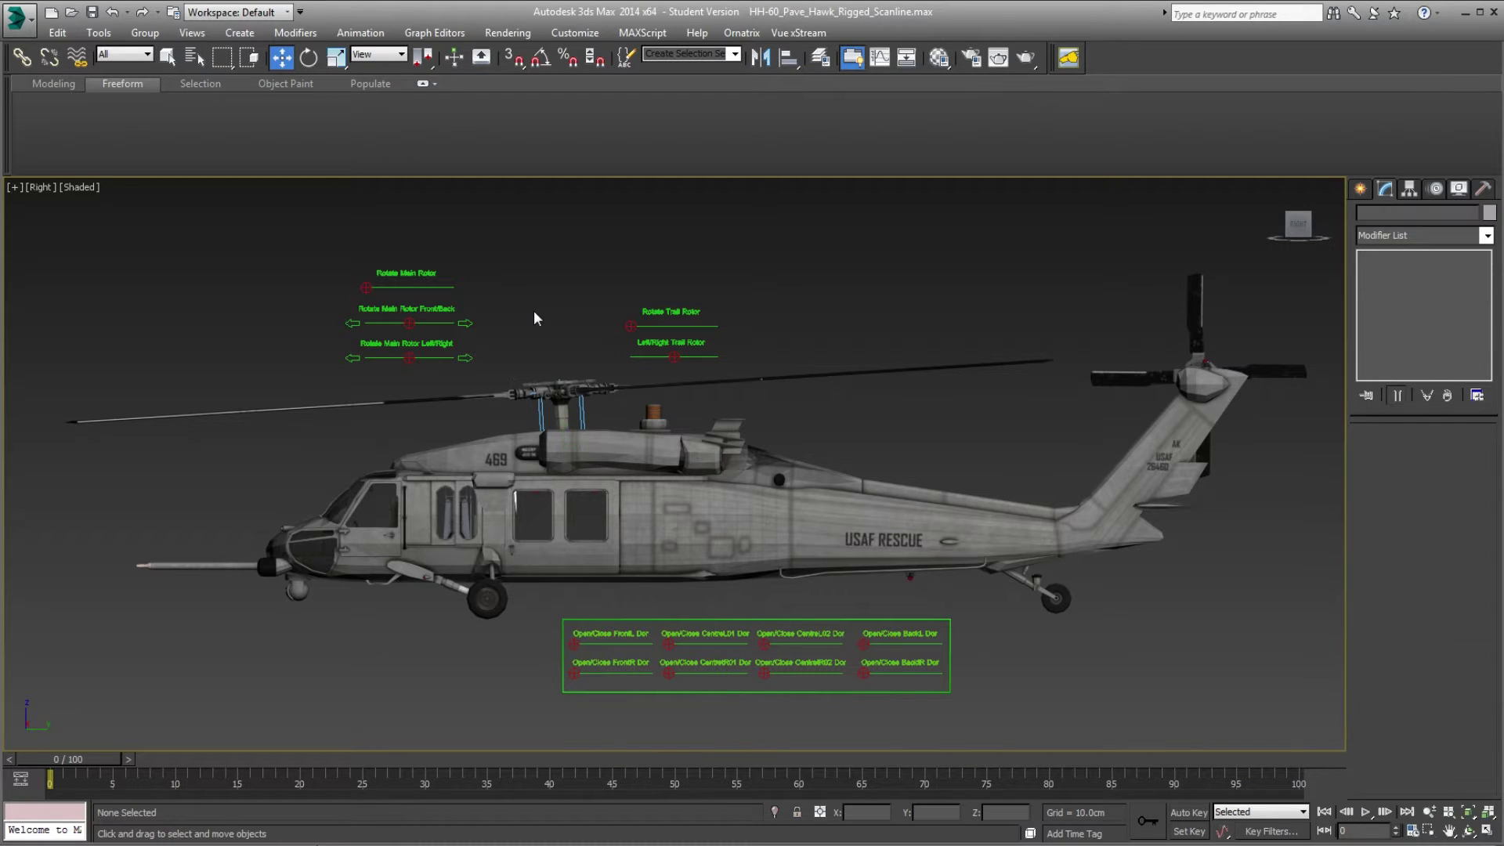
{"action": "left_click", "coordinate": [561, 414]}
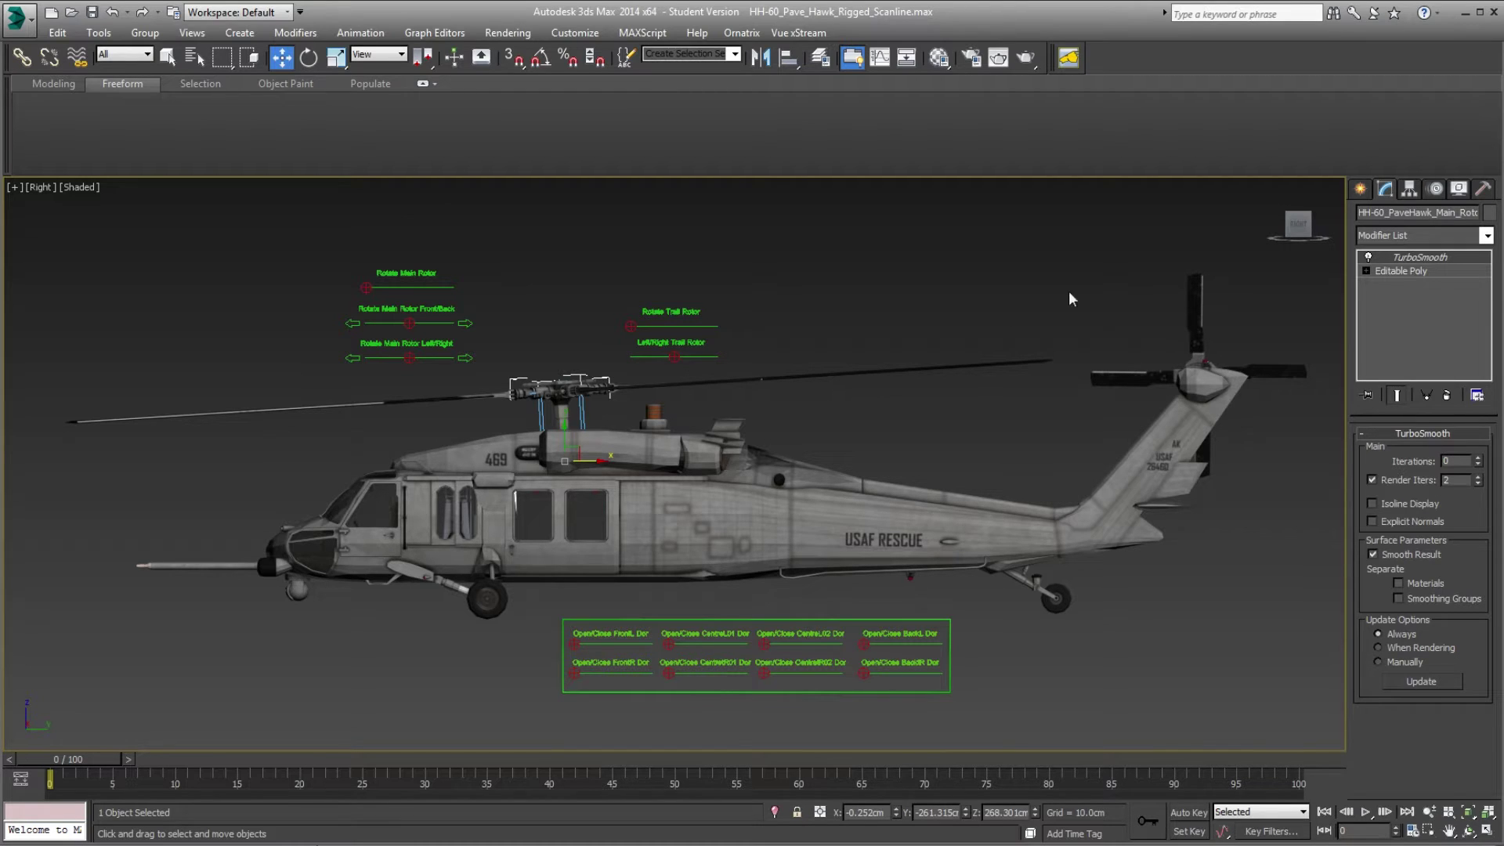
{"action": "left_click", "coordinate": [1433, 190]}
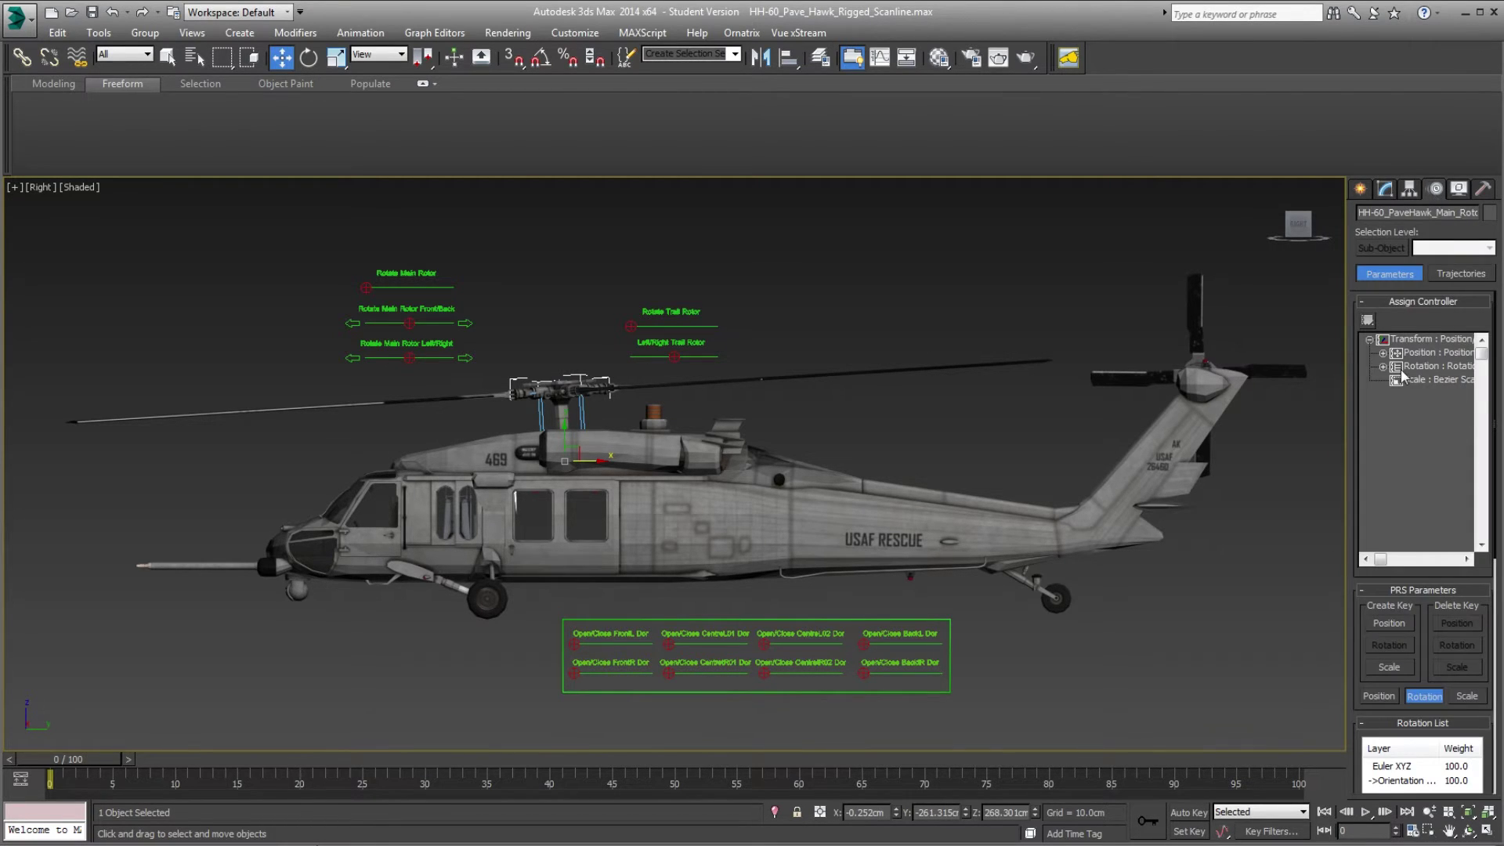
{"action": "left_click", "coordinate": [1408, 367]}
{"action": "left_click", "coordinate": [1384, 366]}
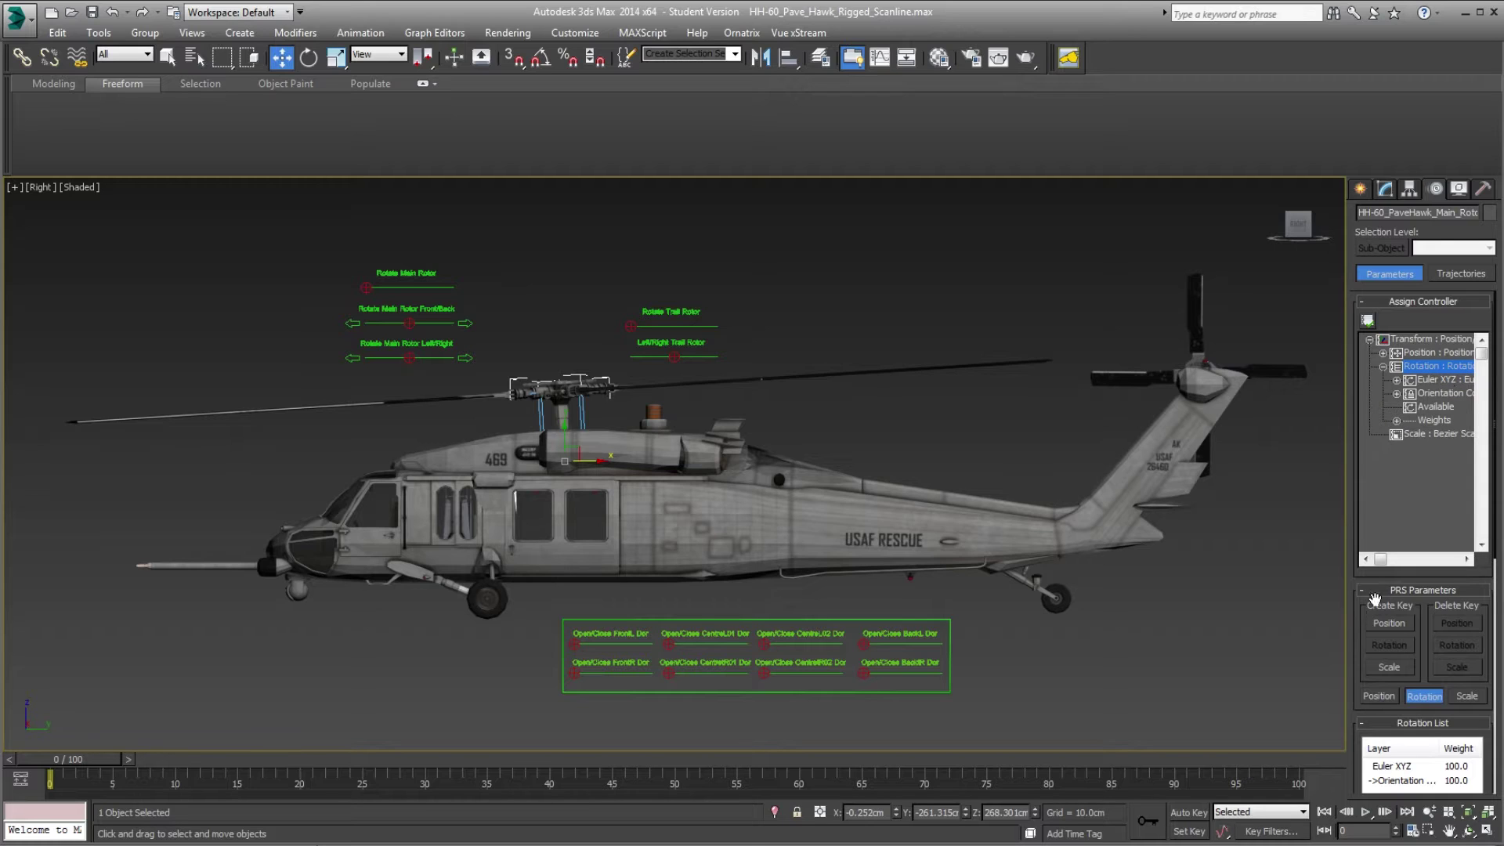
{"action": "mouse_move", "coordinate": [1381, 562]}
{"action": "left_mouse_down"}
{"action": "mouse_move", "coordinate": [1403, 561]}
{"action": "mouse_move", "coordinate": [1365, 561]}
{"action": "left_mouse_up"}
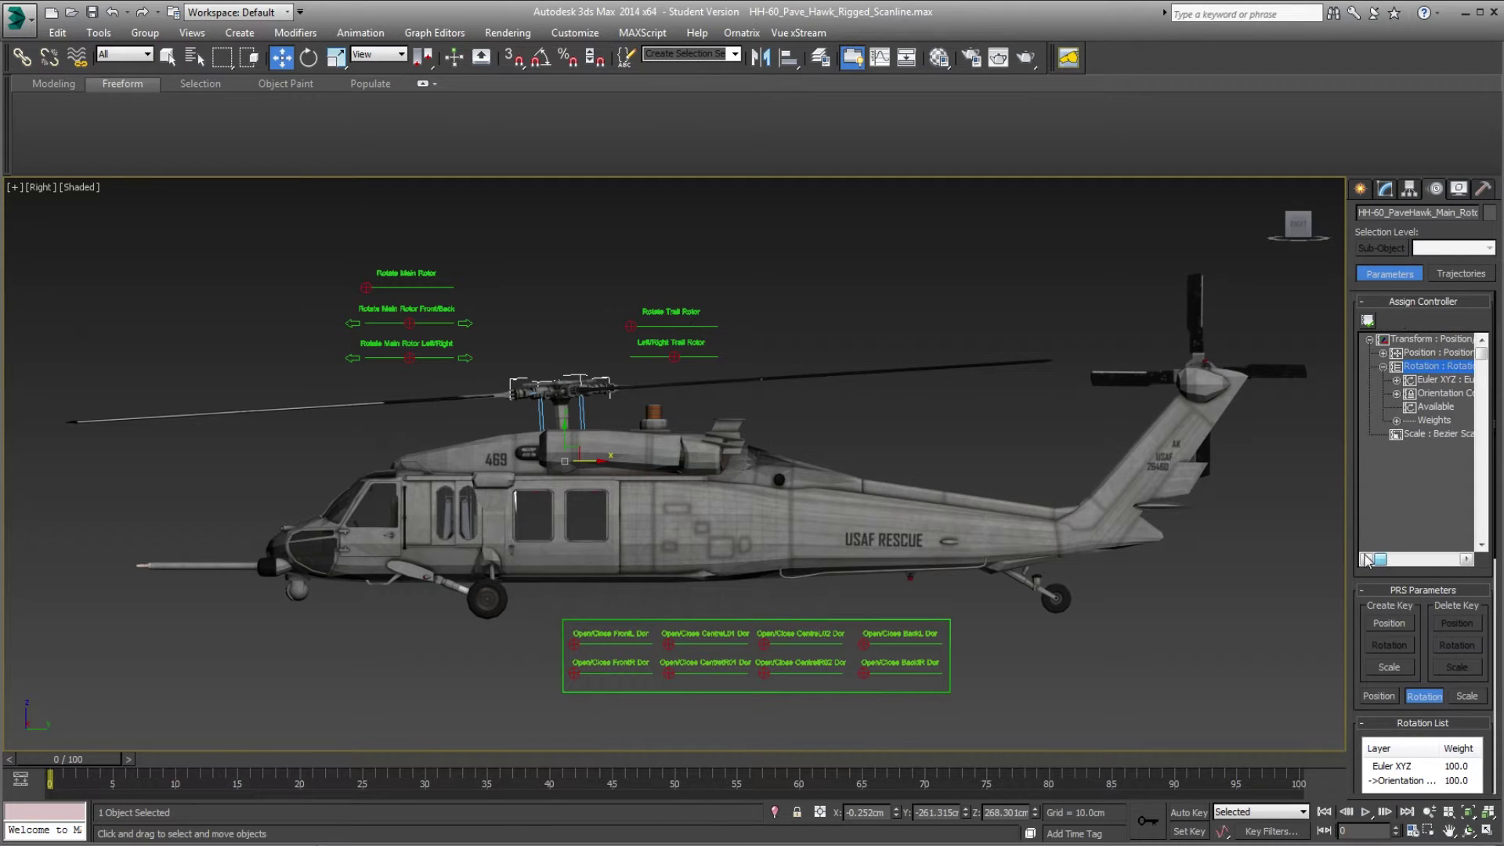
{"action": "left_click", "coordinate": [1384, 366]}
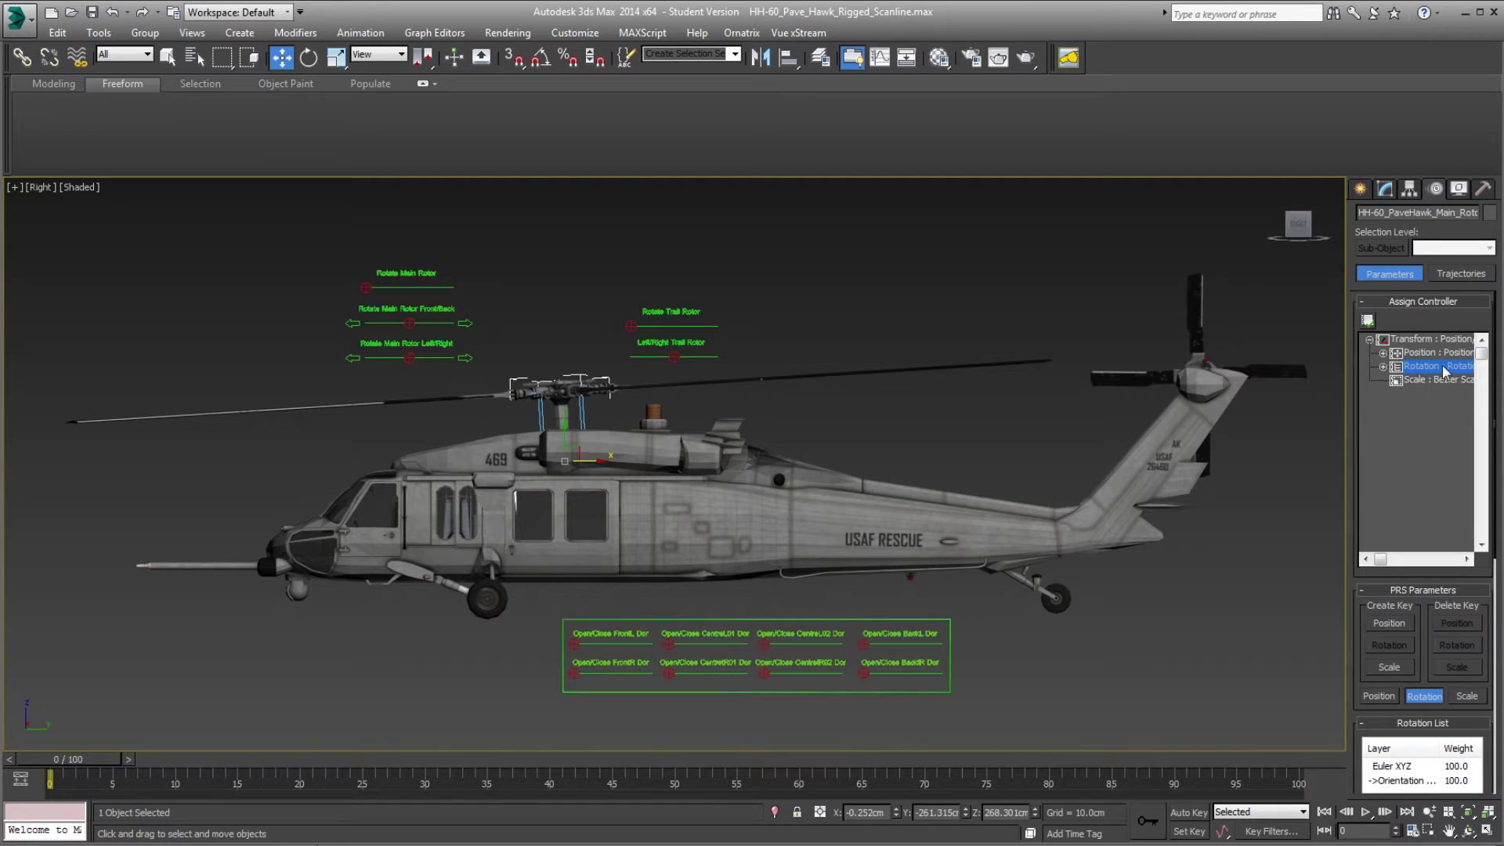
{"action": "left_click", "coordinate": [1368, 322]}
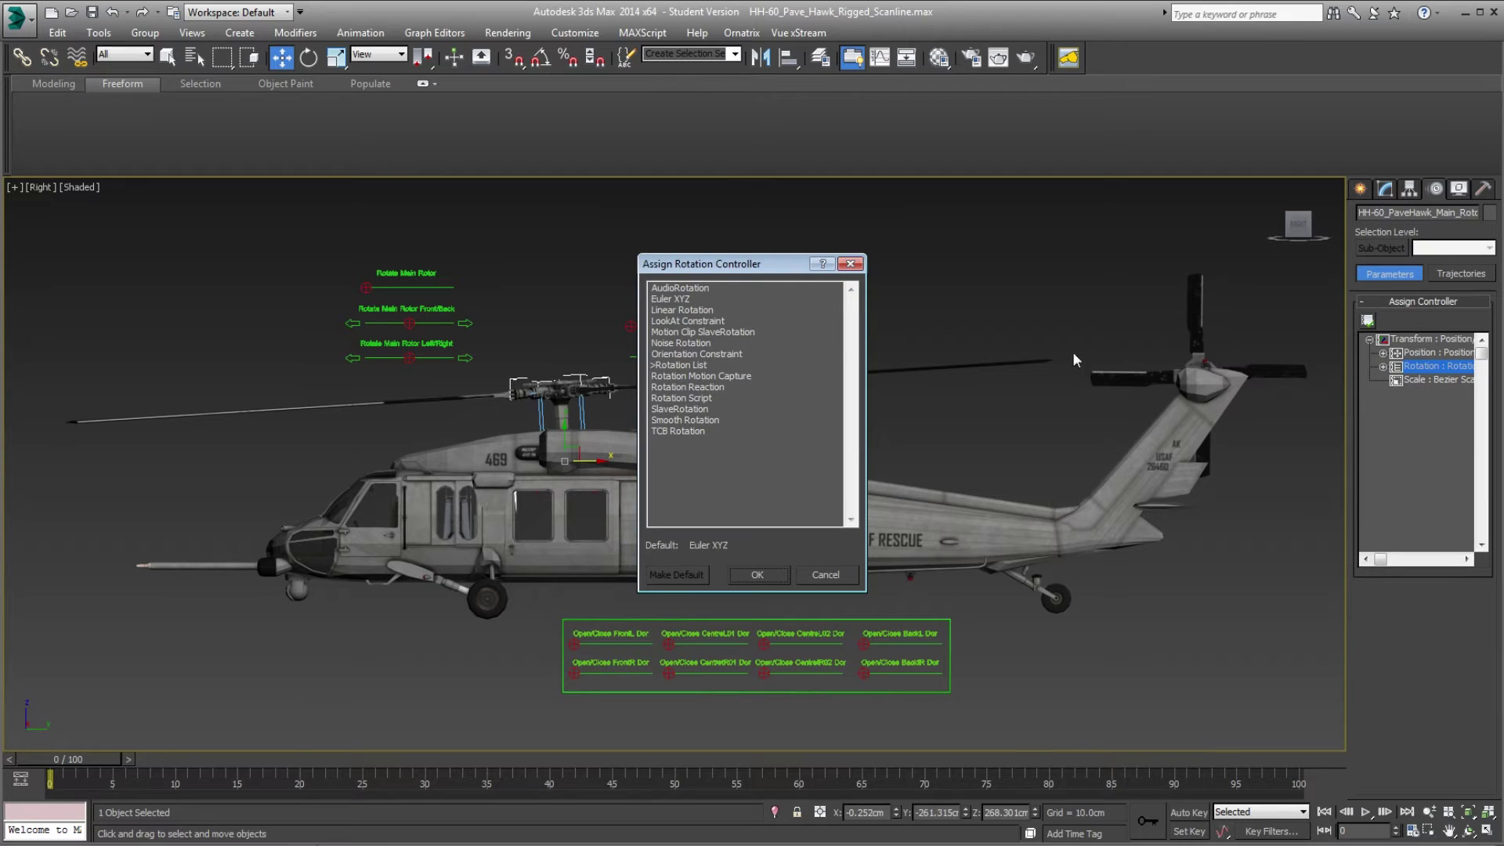
{"action": "left_click", "coordinate": [673, 300]}
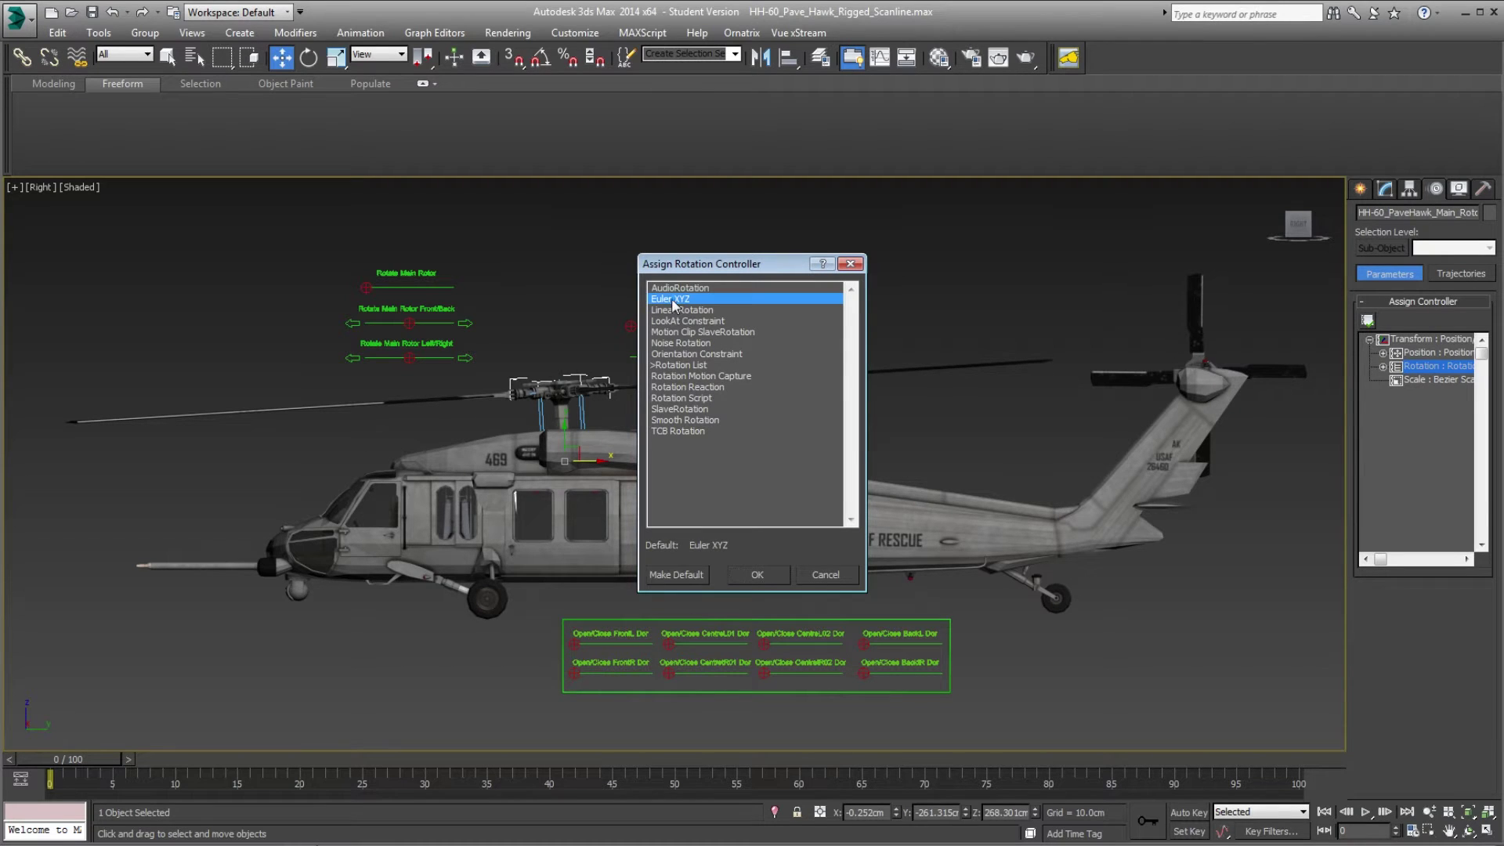
{"action": "left_click", "coordinate": [758, 575]}
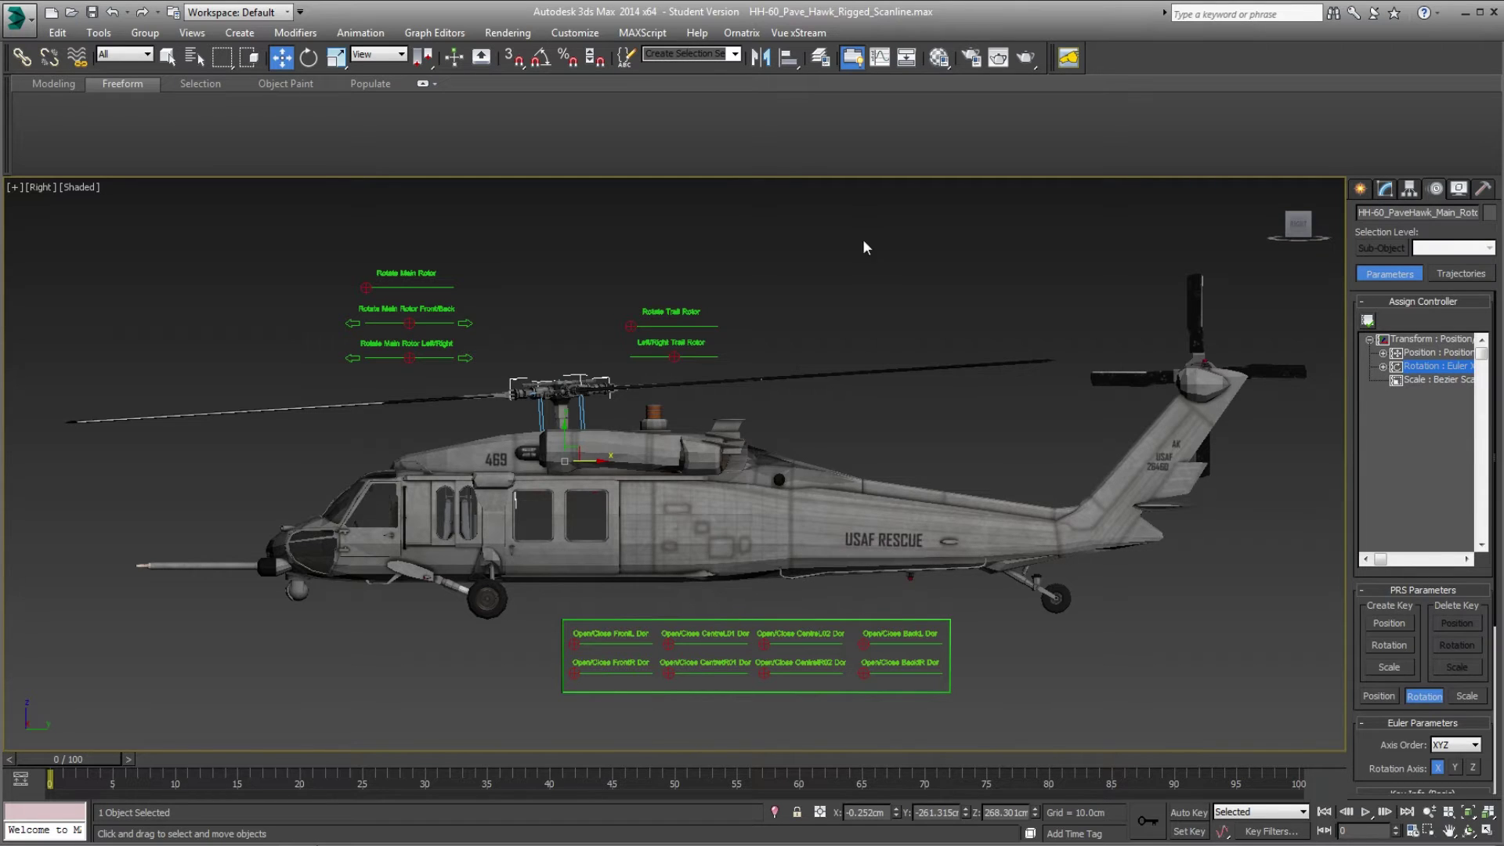
Try rotating the main rotor hub freehand, then cancel the rotation.
{"action": "left_click", "coordinate": [308, 56]}
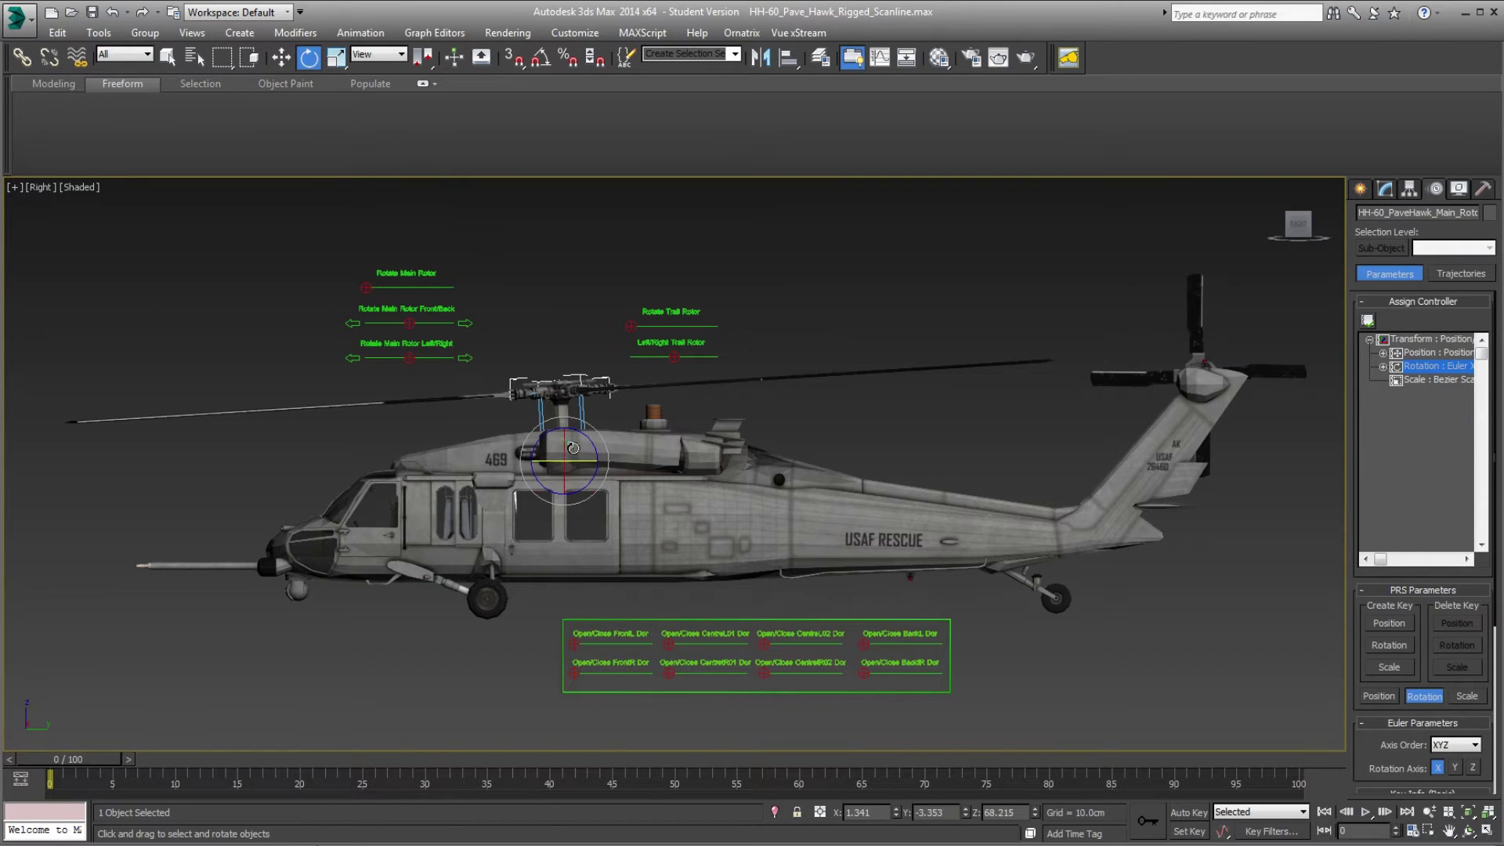
{"action": "left_click_drag", "start_coordinate": [573, 449], "coordinate": [579, 415]}
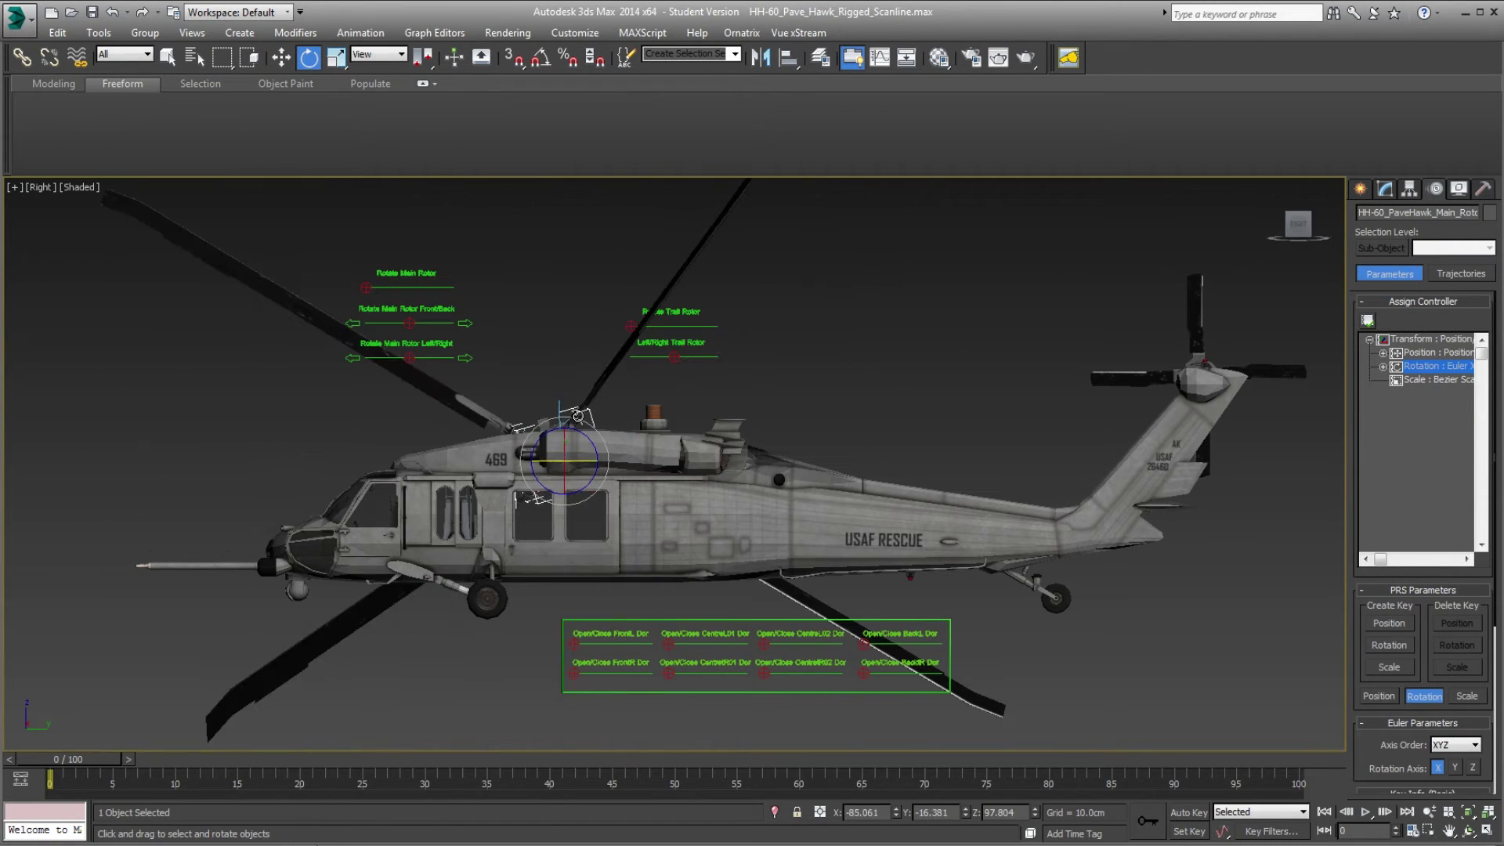
{"action": "right_click", "coordinate": [578, 415]}
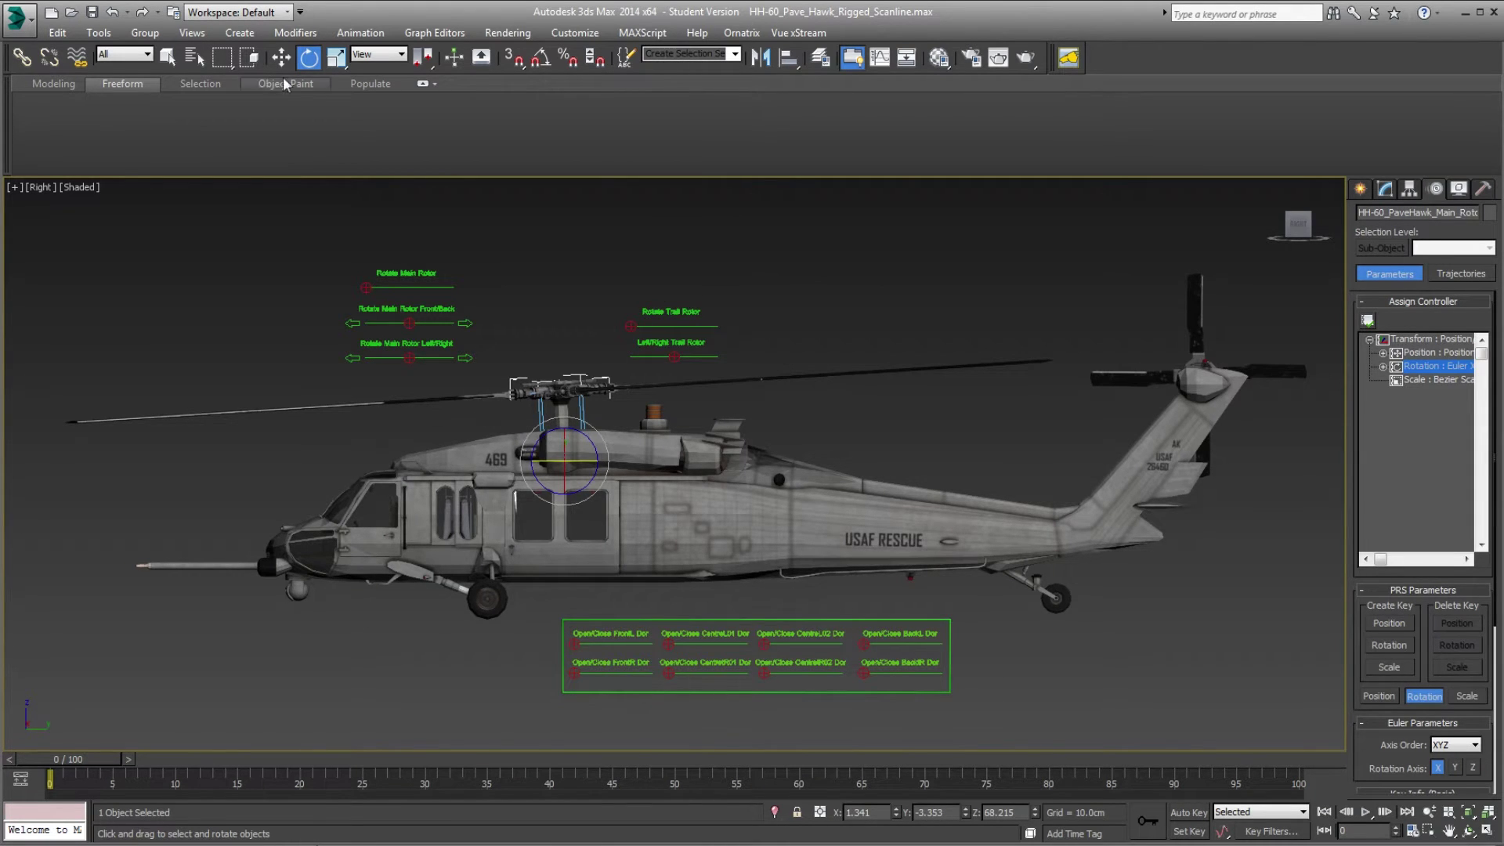
Set the main rotor hub's absolute world rotation to 0 on the X, Y and Z axes.
{"action": "right_click", "coordinate": [309, 57]}
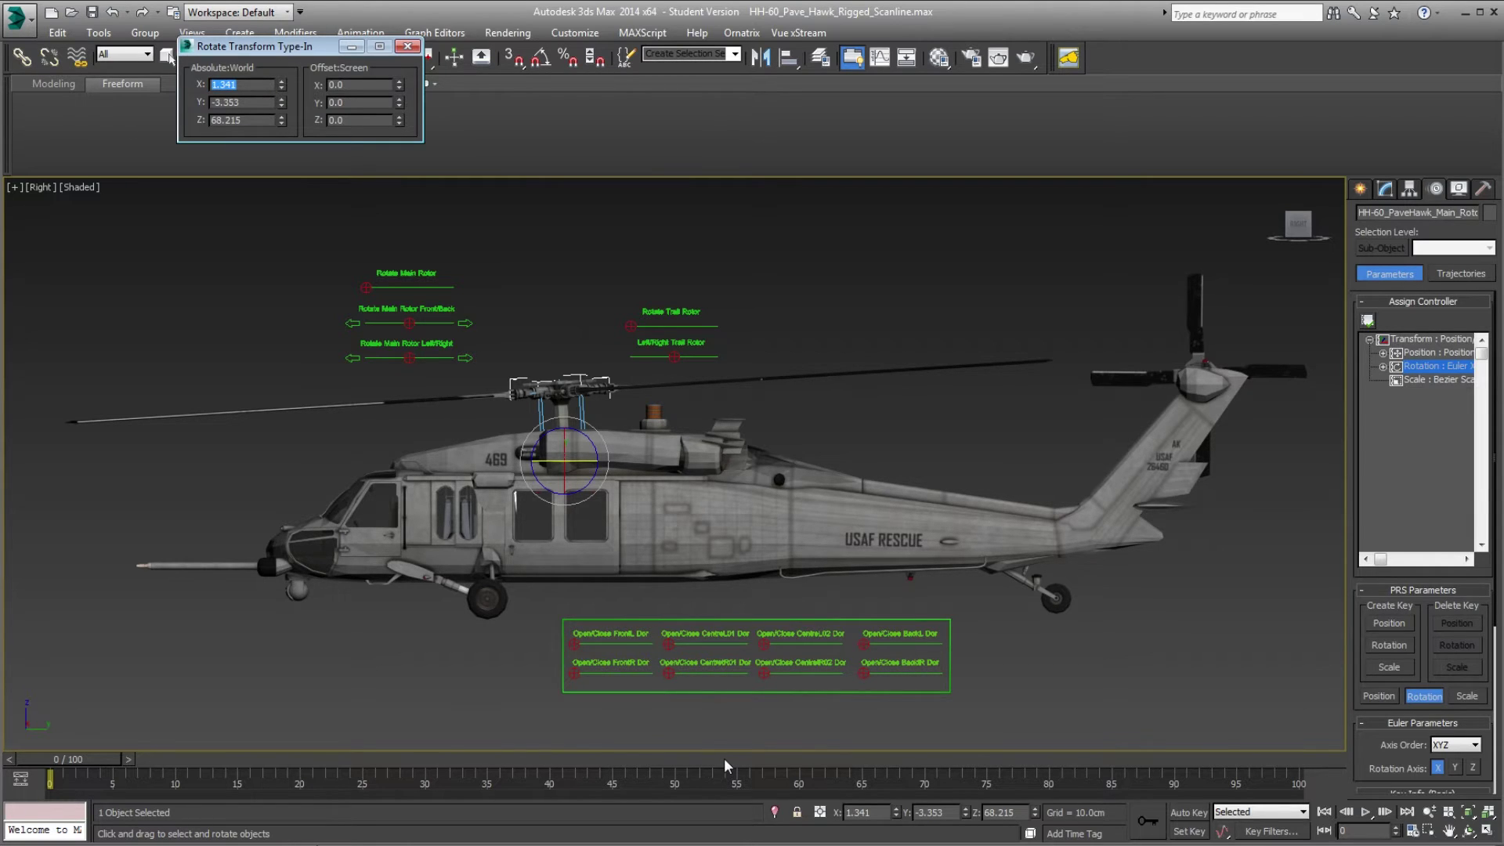
{"action": "type", "text": "0"}
{"action": "key", "text": "Tab"}
{"action": "type", "text": "0"}
{"action": "key", "text": "Tab"}
{"action": "type", "text": "0"}
{"action": "key", "text": "Tab"}
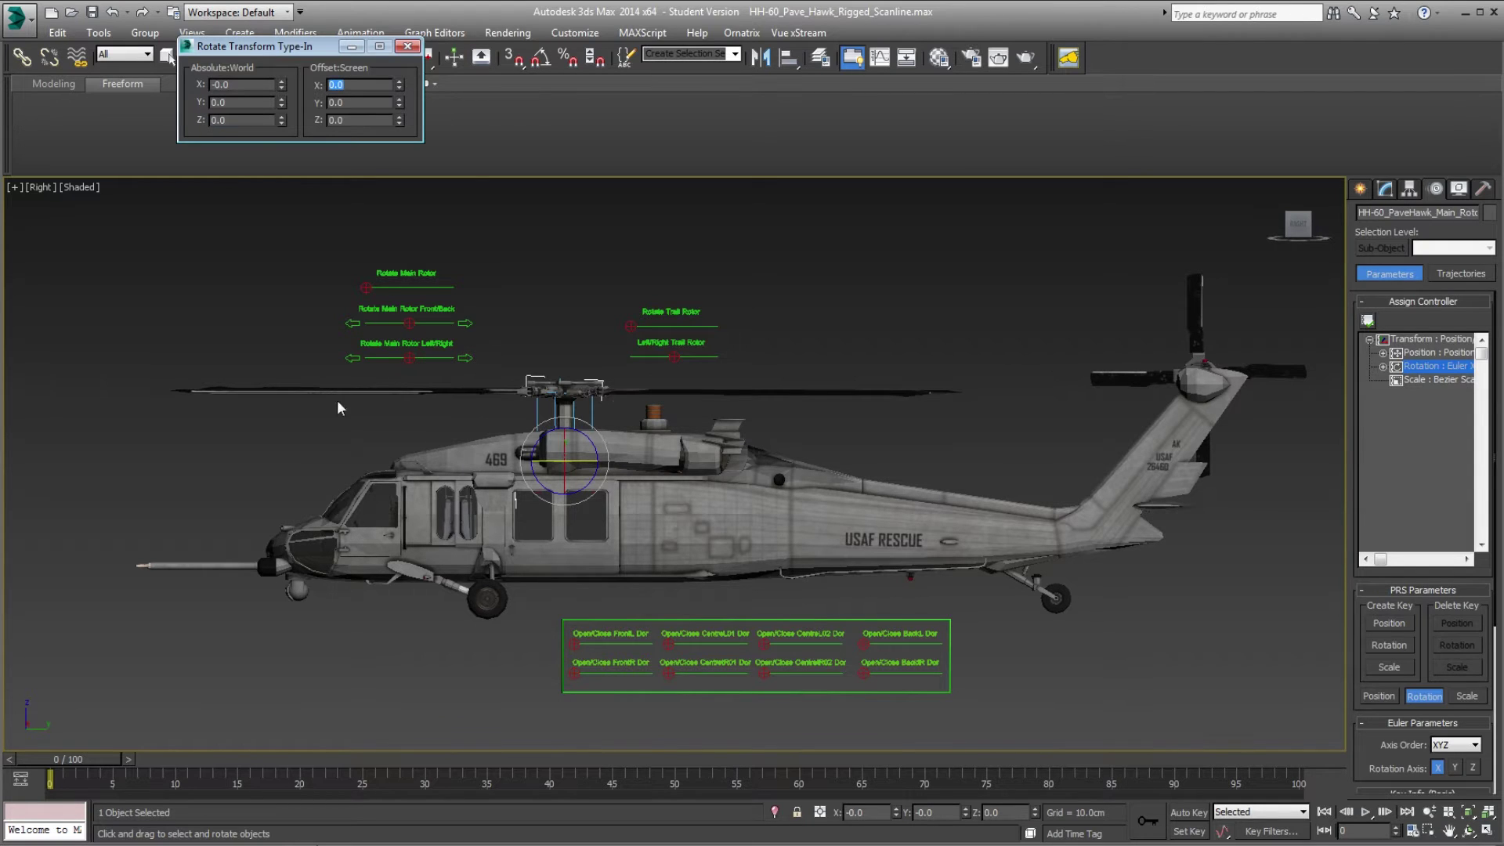
{"action": "left_click", "coordinate": [408, 46]}
Reset the main rotor hub's transform with Reset XForm and collapse its modifier stack to an Editable Poly.
{"action": "scroll", "coordinate": [574, 443], "scroll_direction": "up", "scroll_amount": 3}
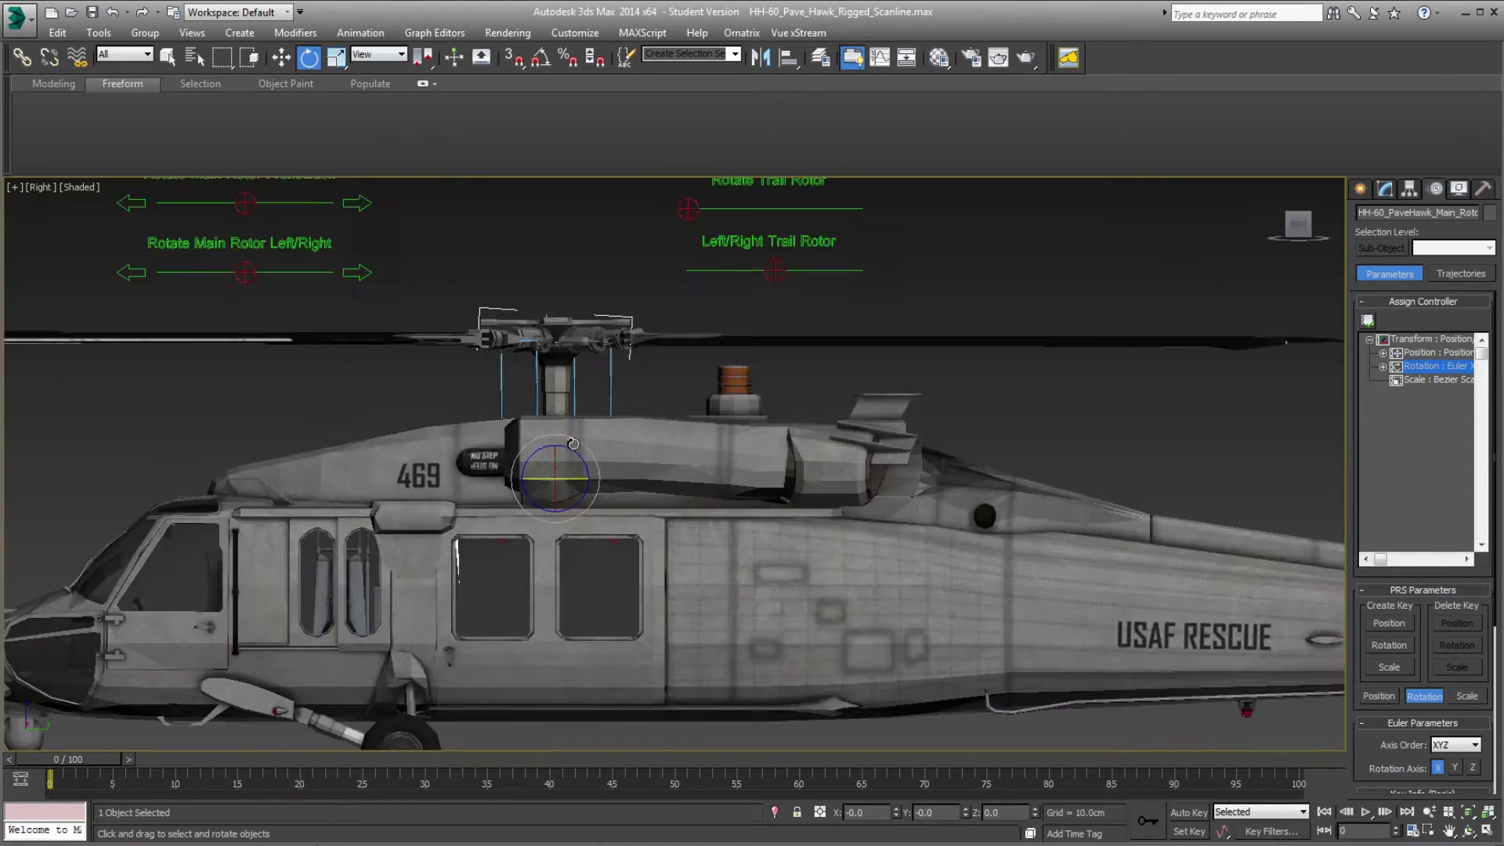
{"action": "scroll", "coordinate": [573, 443], "scroll_direction": "up", "scroll_amount": 3}
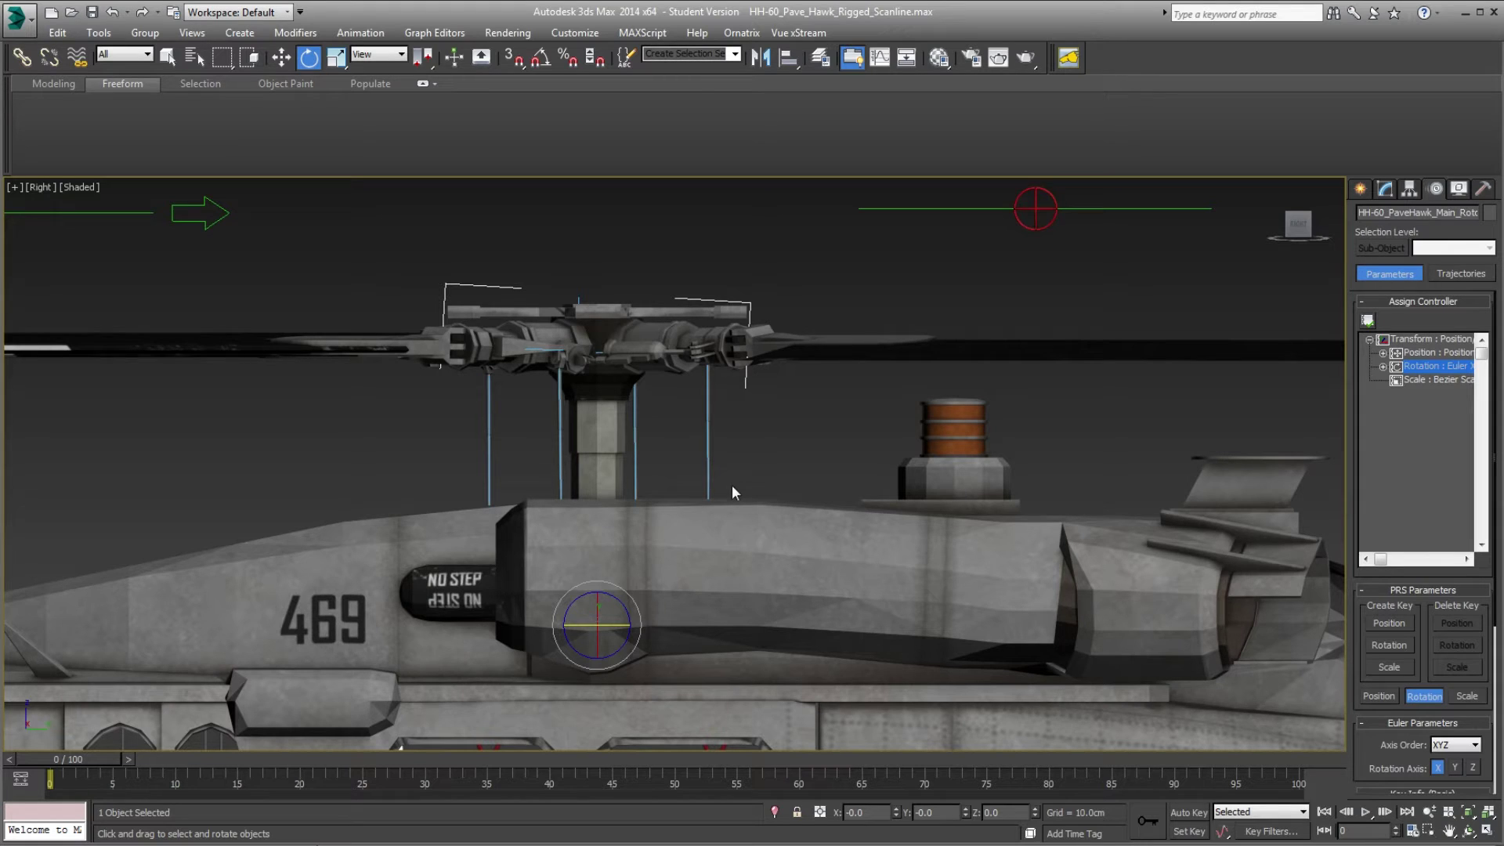
{"action": "middle_click_drag", "start_coordinate": [700, 491], "coordinate": [728, 454]}
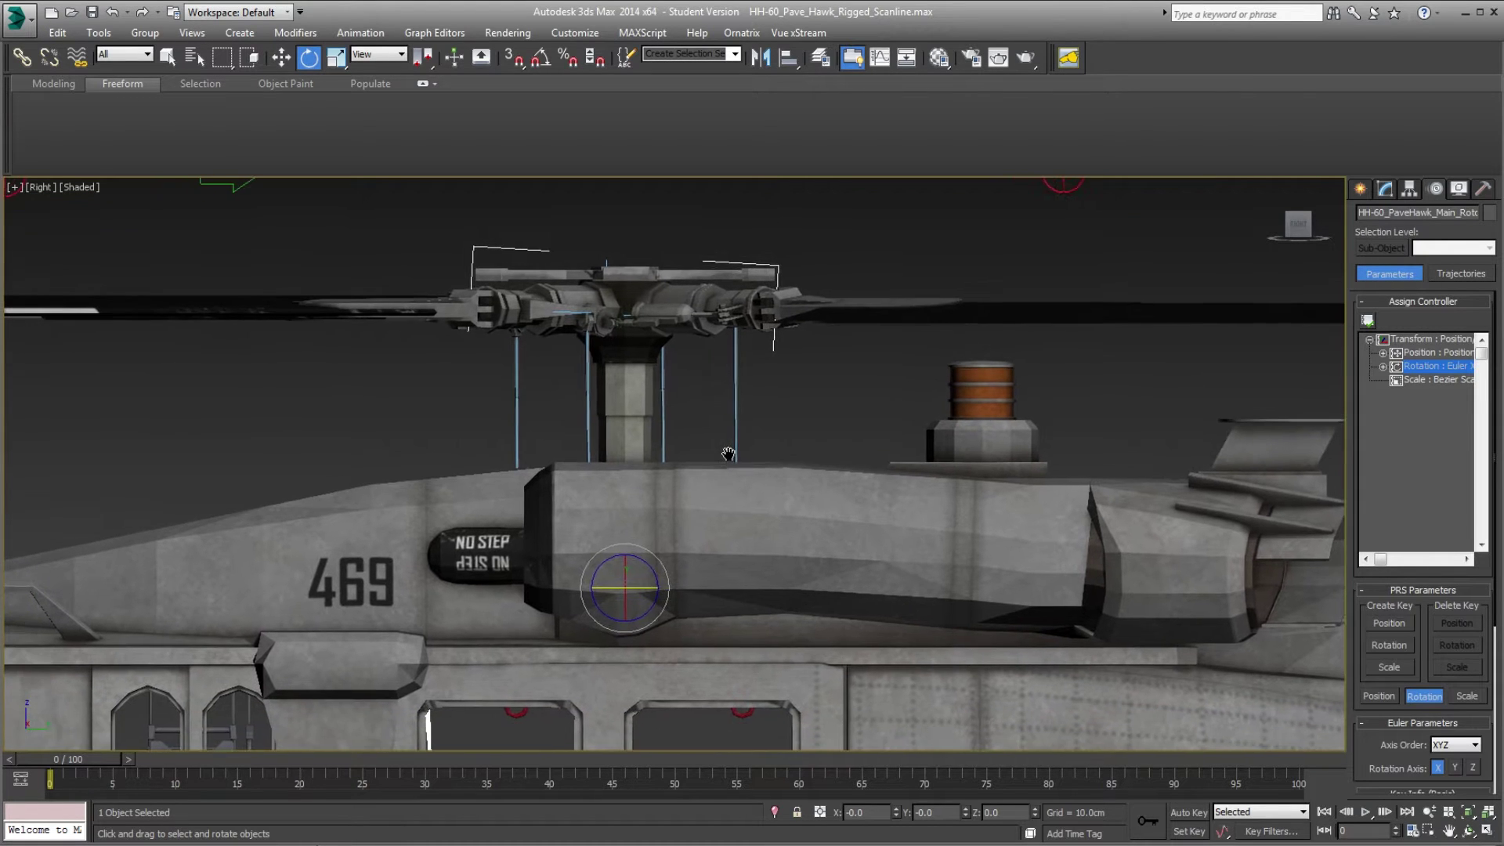
{"action": "scroll", "coordinate": [717, 355], "scroll_direction": "down", "scroll_amount": 3}
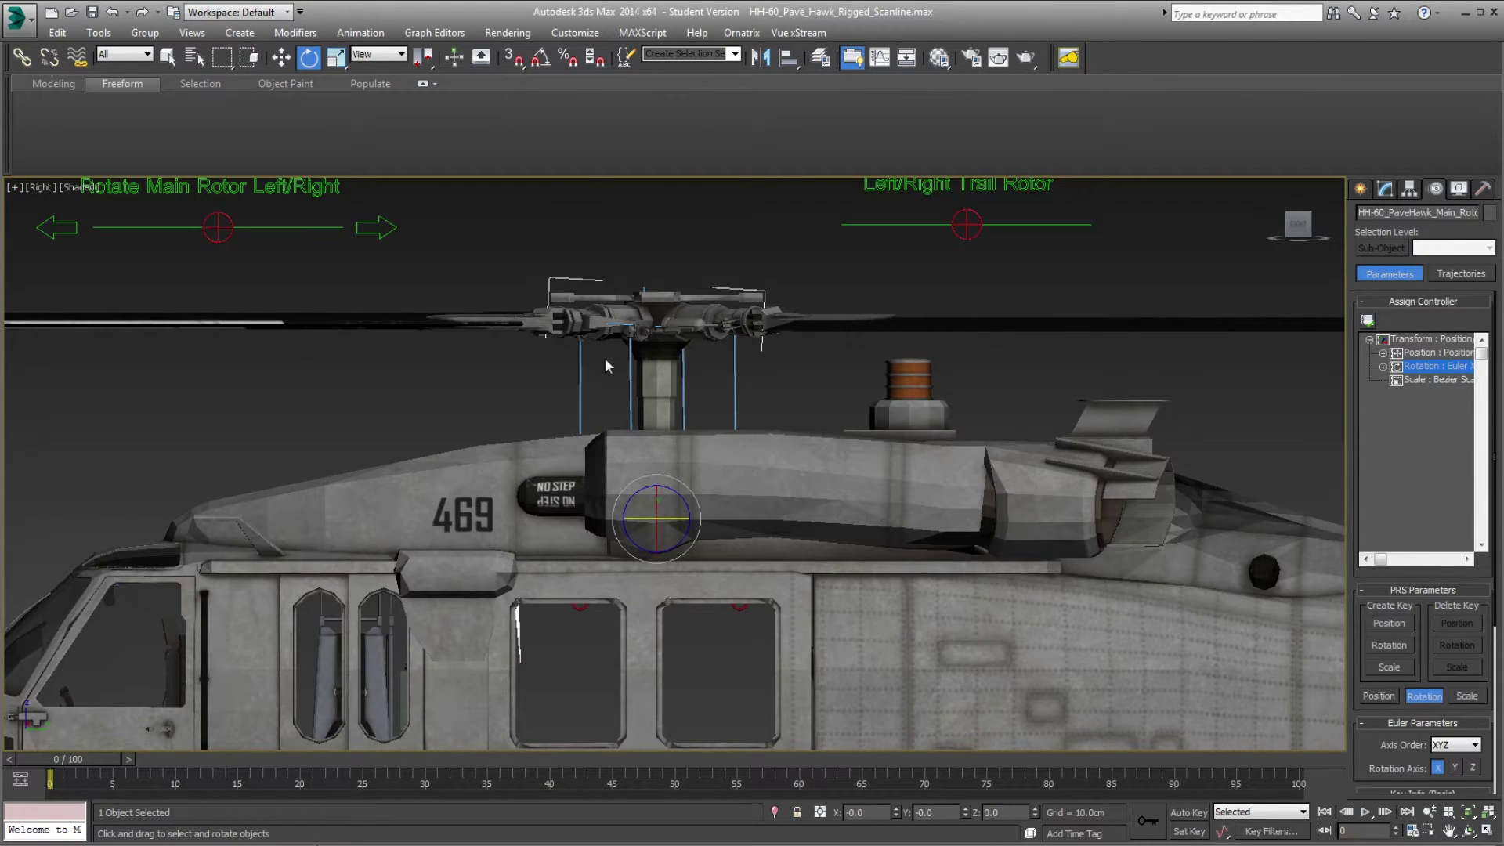
{"action": "scroll", "coordinate": [667, 402], "scroll_direction": "up", "scroll_amount": 3}
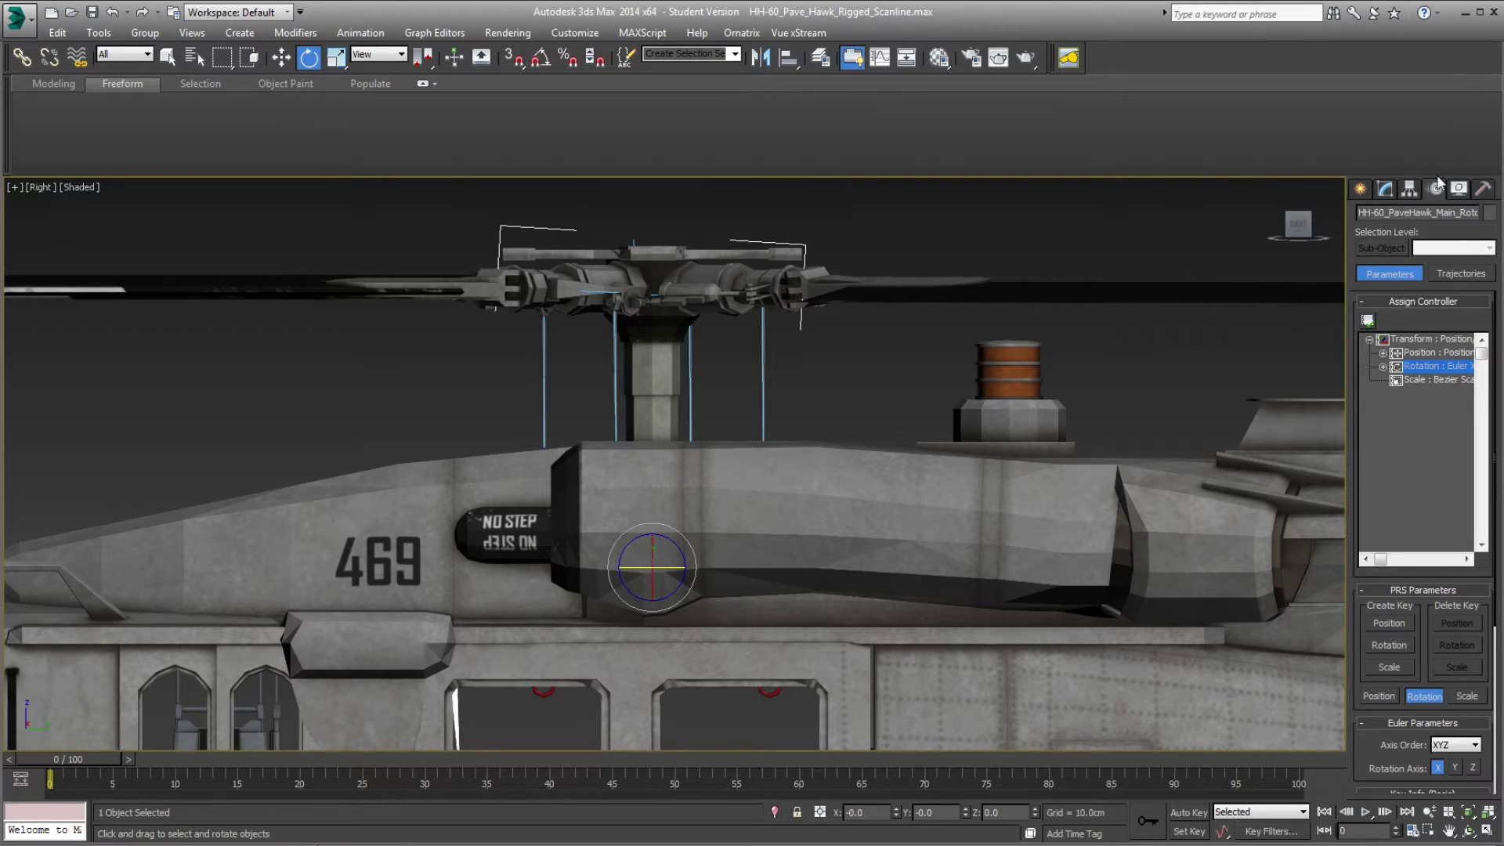
{"action": "left_click", "coordinate": [1481, 190]}
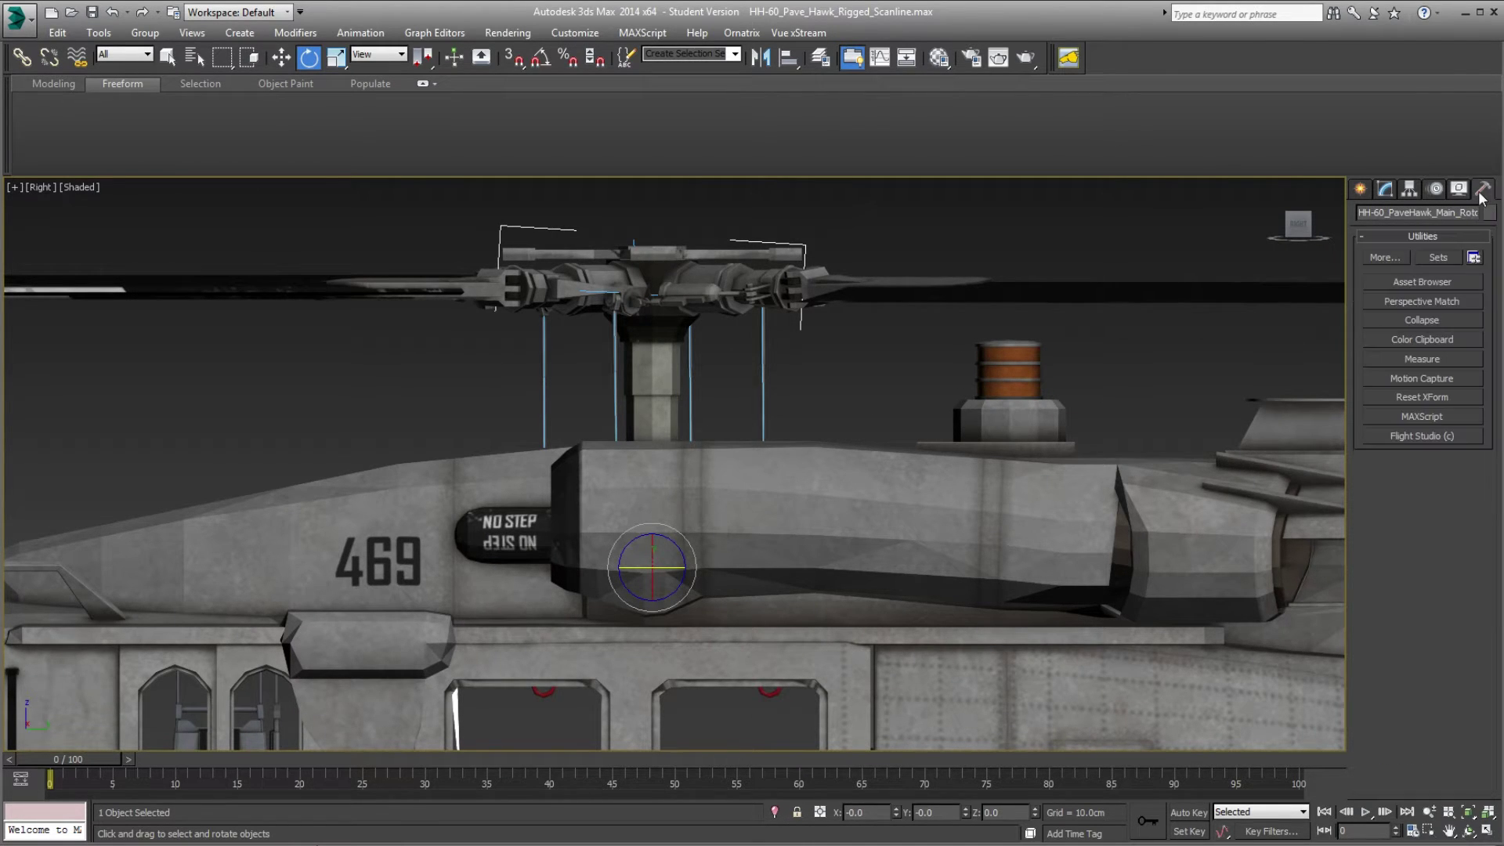
{"action": "left_click", "coordinate": [1425, 398]}
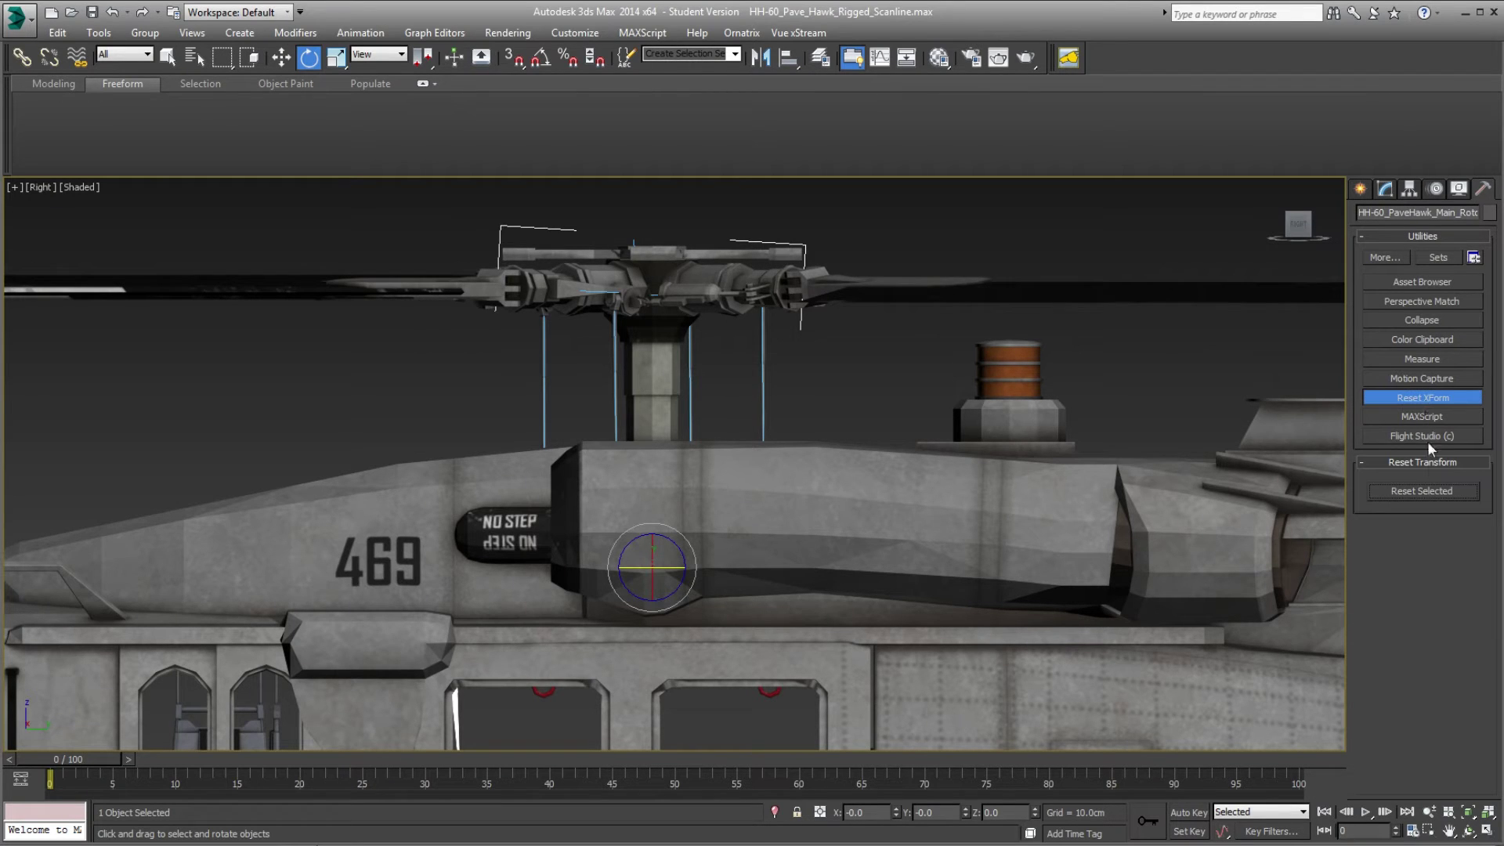
{"action": "left_click", "coordinate": [1427, 491]}
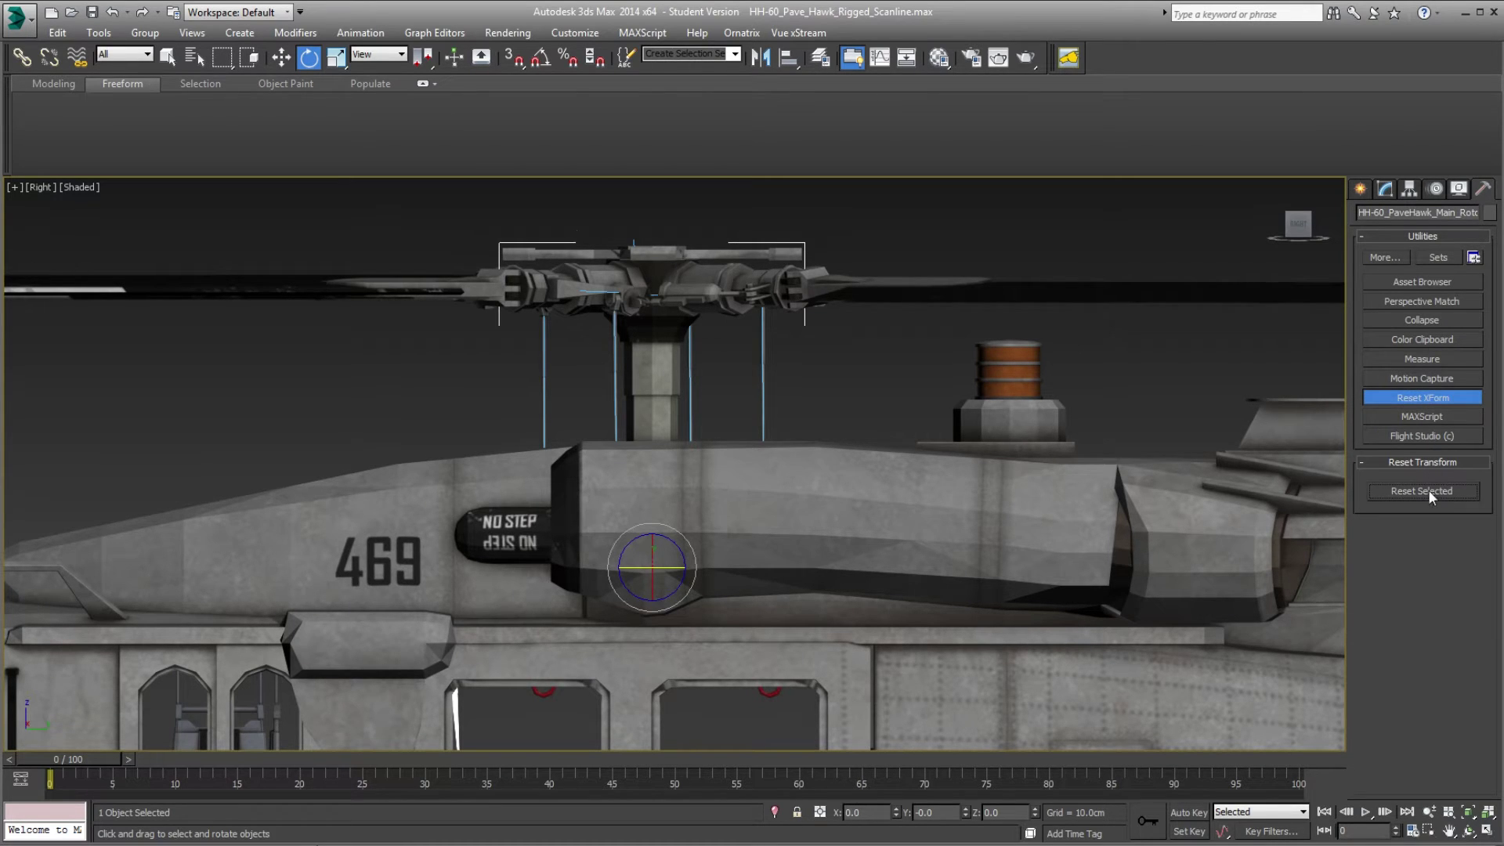
{"action": "left_click", "coordinate": [1426, 398]}
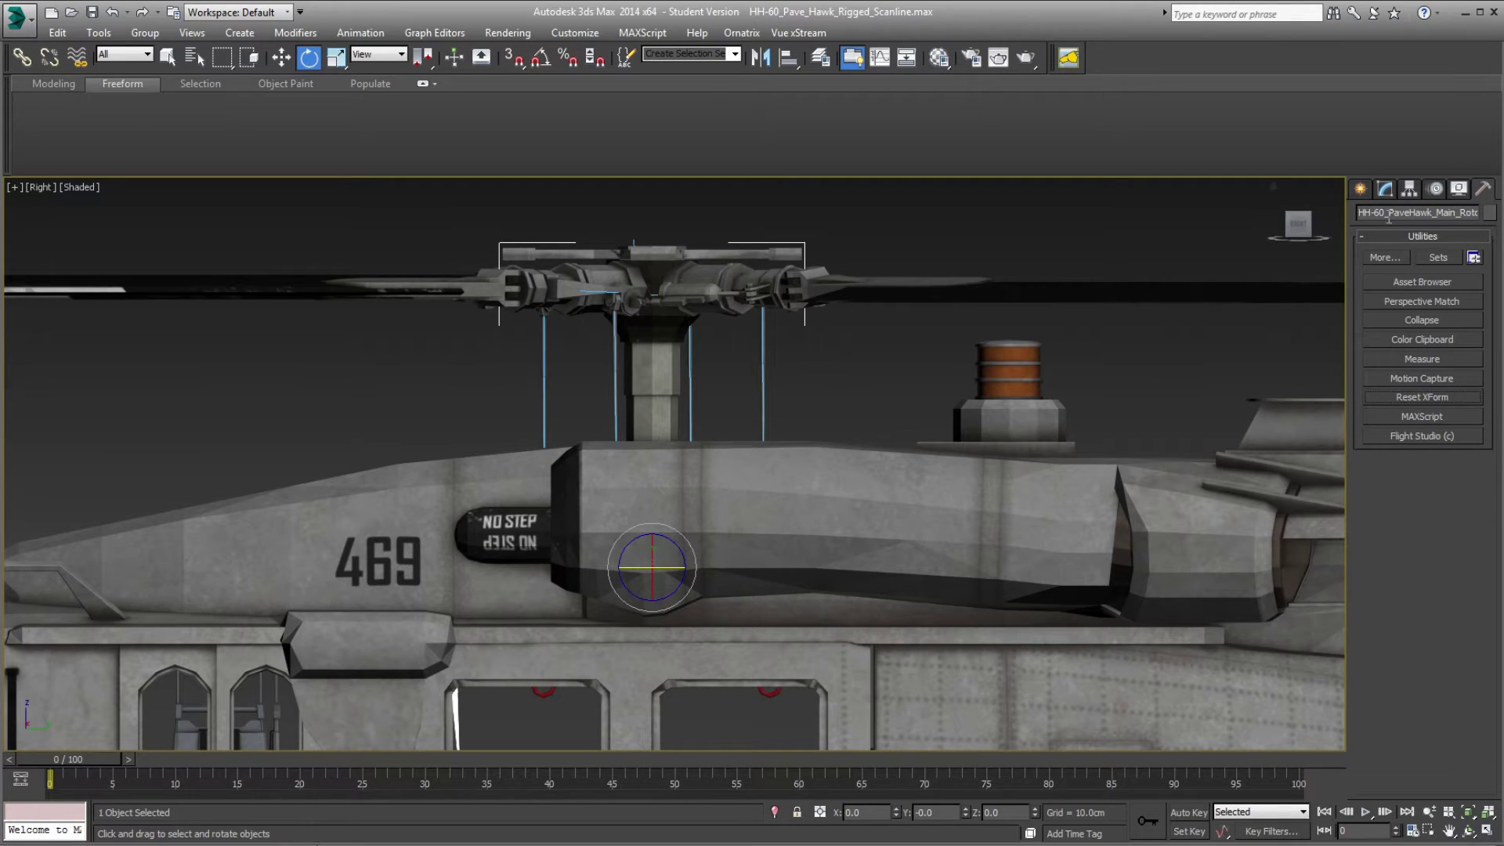
{"action": "left_click", "coordinate": [1384, 189]}
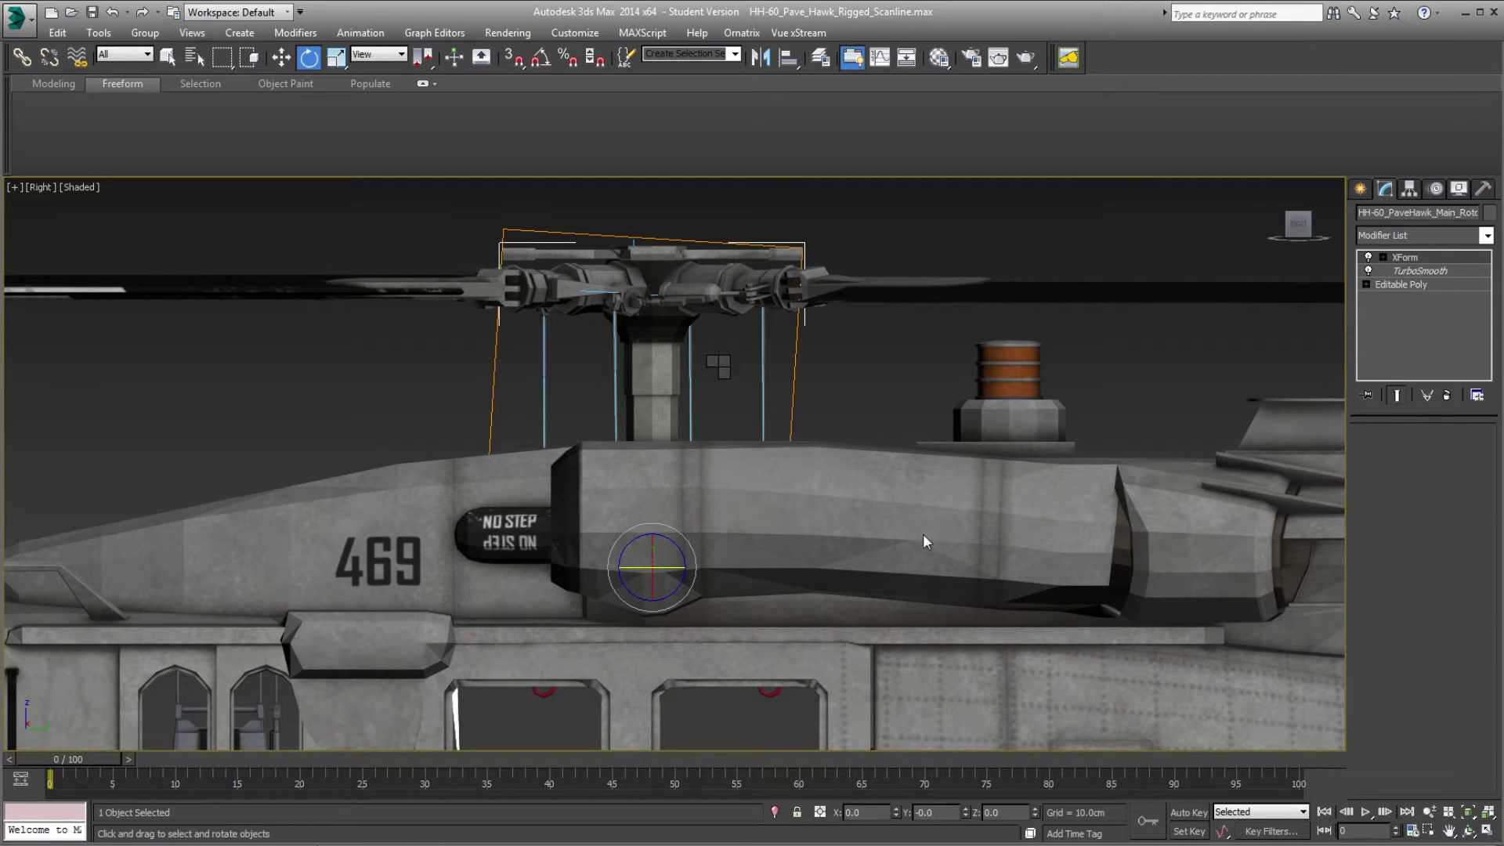
{"action": "key", "text": "ctrl+z"}
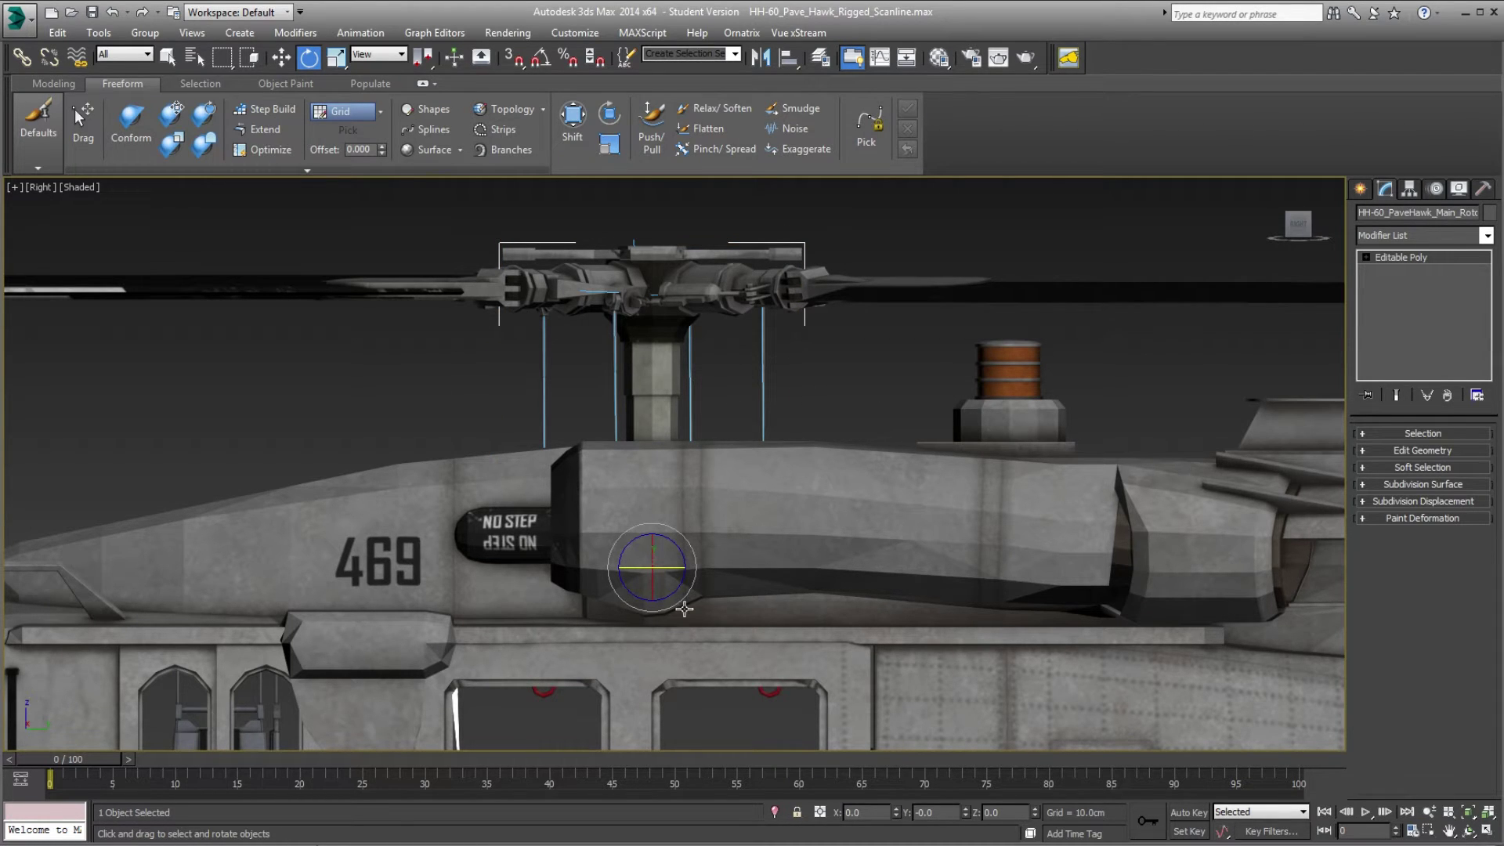
Try rotating the main rotor hub about its vertical axis, undoing each trial rotation.
{"action": "scroll", "coordinate": [797, 407], "scroll_direction": "down", "scroll_amount": 4}
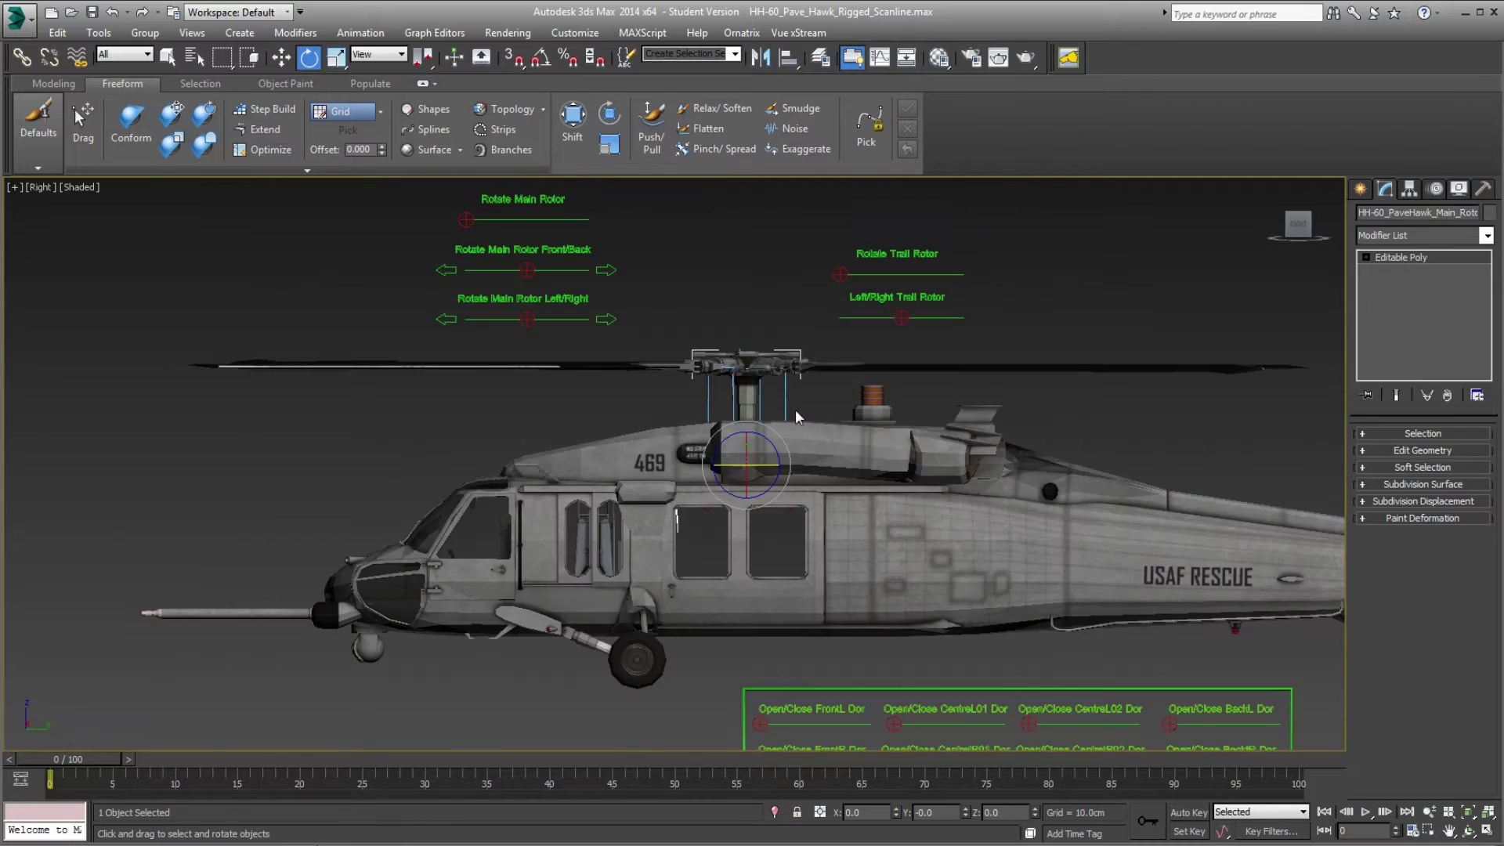
{"action": "scroll", "coordinate": [796, 409], "scroll_direction": "up", "scroll_amount": 2}
{"action": "middle_click_drag", "start_coordinate": [853, 395], "coordinate": [672, 474]}
{"action": "scroll", "coordinate": [810, 458], "scroll_direction": "down", "scroll_amount": 2}
{"action": "scroll", "coordinate": [810, 459], "scroll_direction": "up", "scroll_amount": 2}
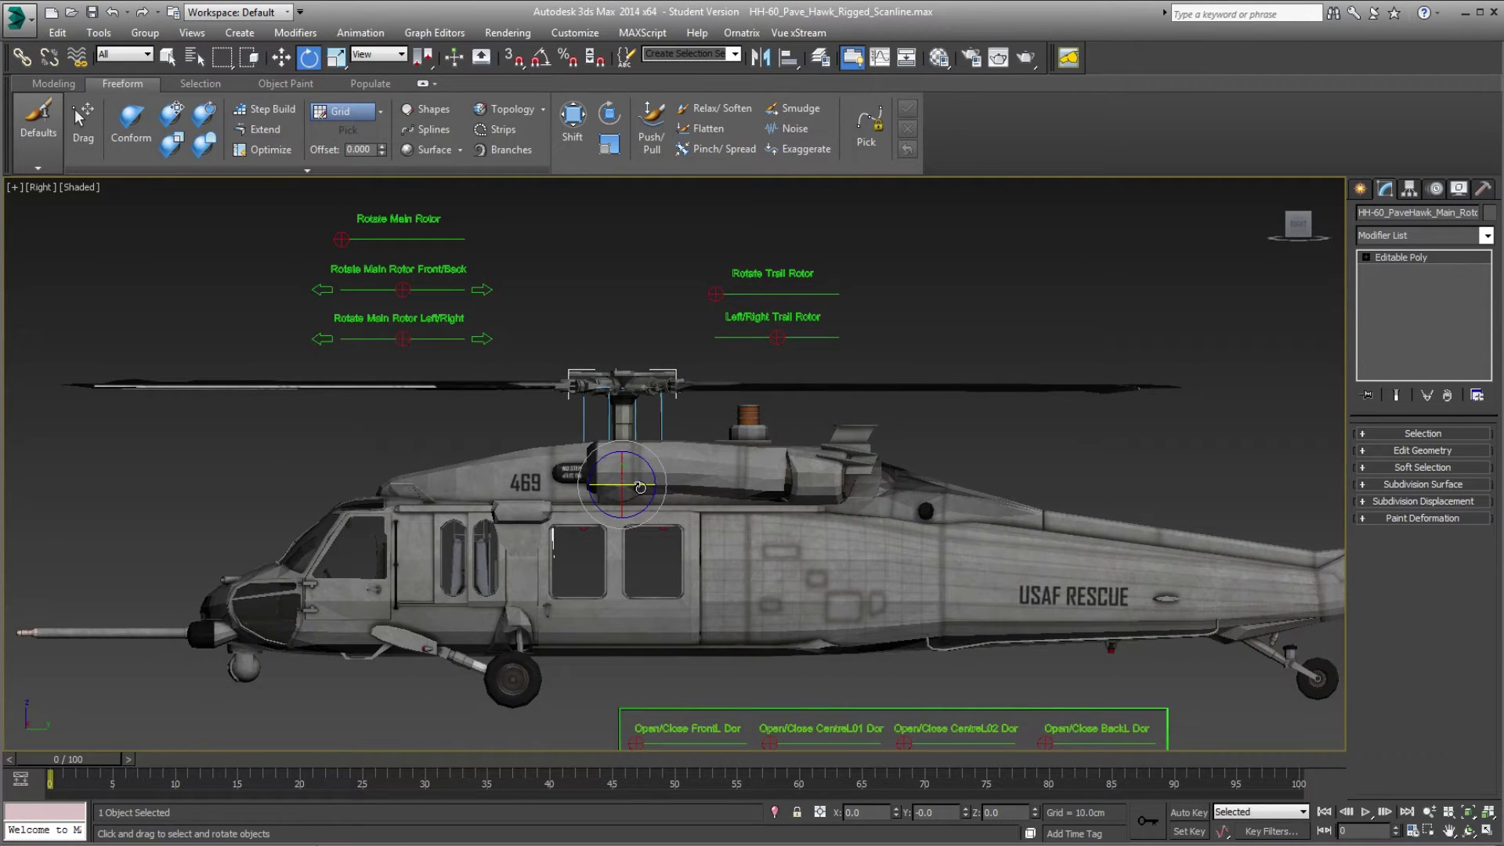
{"action": "mouse_move", "coordinate": [631, 485]}
{"action": "left_mouse_down"}
{"action": "mouse_move", "coordinate": [423, 487]}
{"action": "mouse_move", "coordinate": [614, 488]}
{"action": "left_mouse_up"}
{"action": "key", "text": "ctrl+z"}
{"action": "left_click_drag", "start_coordinate": [640, 484], "coordinate": [694, 496]}
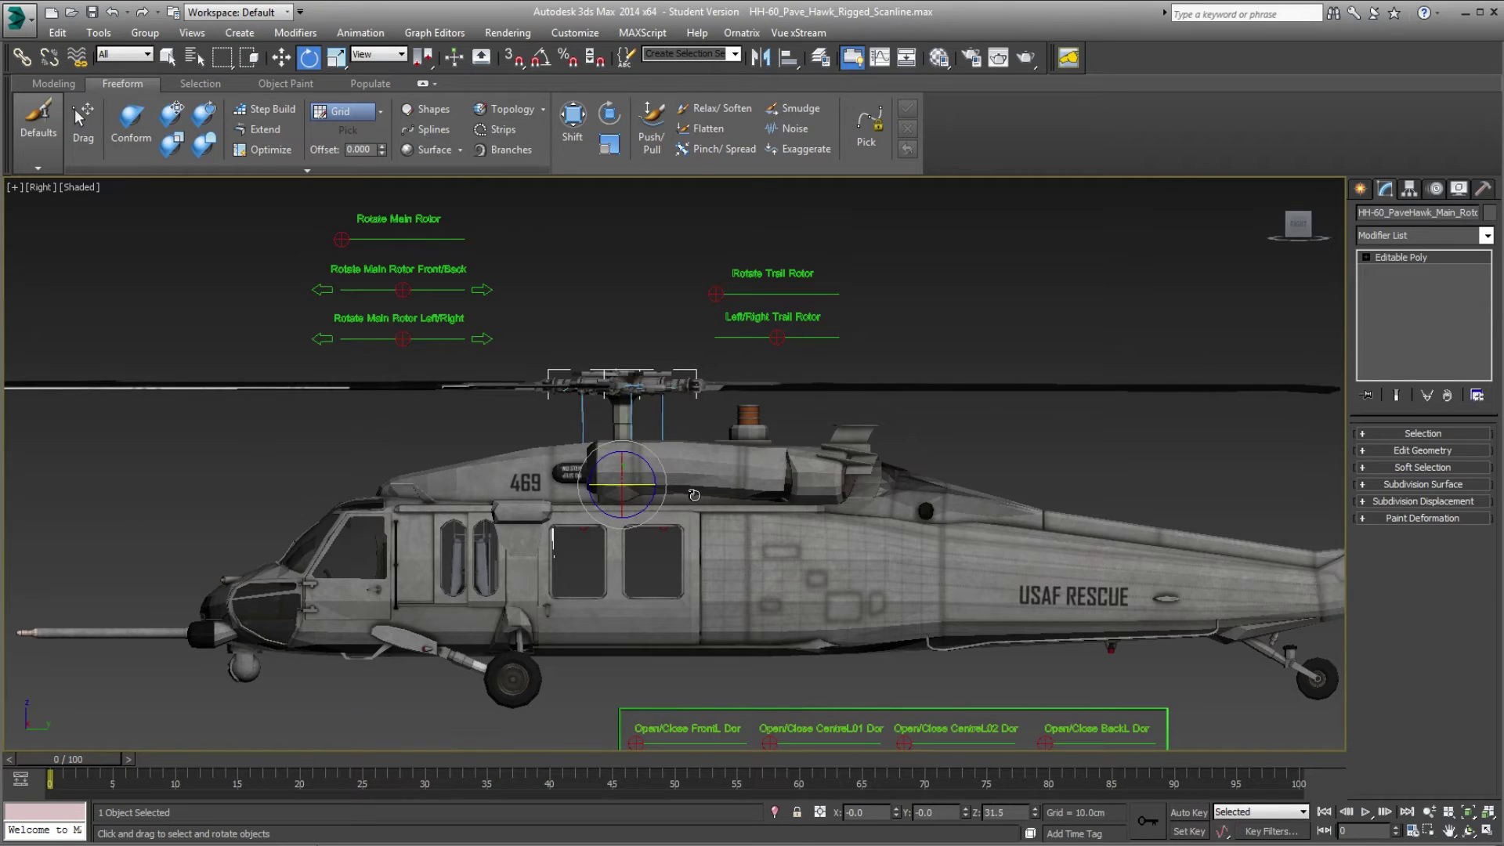
{"action": "key", "text": "ctrl+z"}
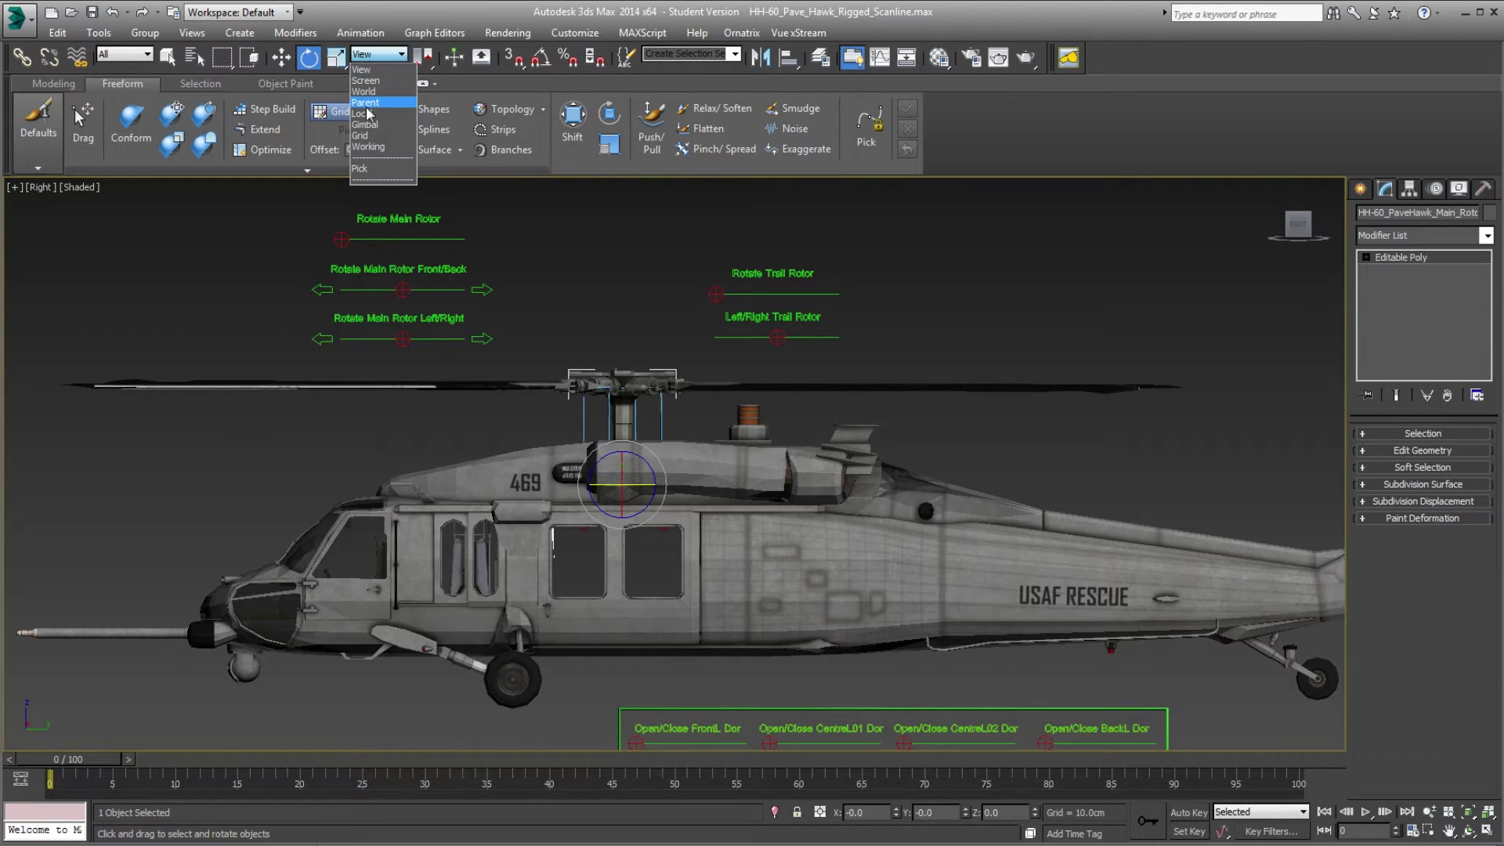
Set the reference coordinate system for rotating the main rotor hub to Gimbal.
{"action": "left_click", "coordinate": [369, 125]}
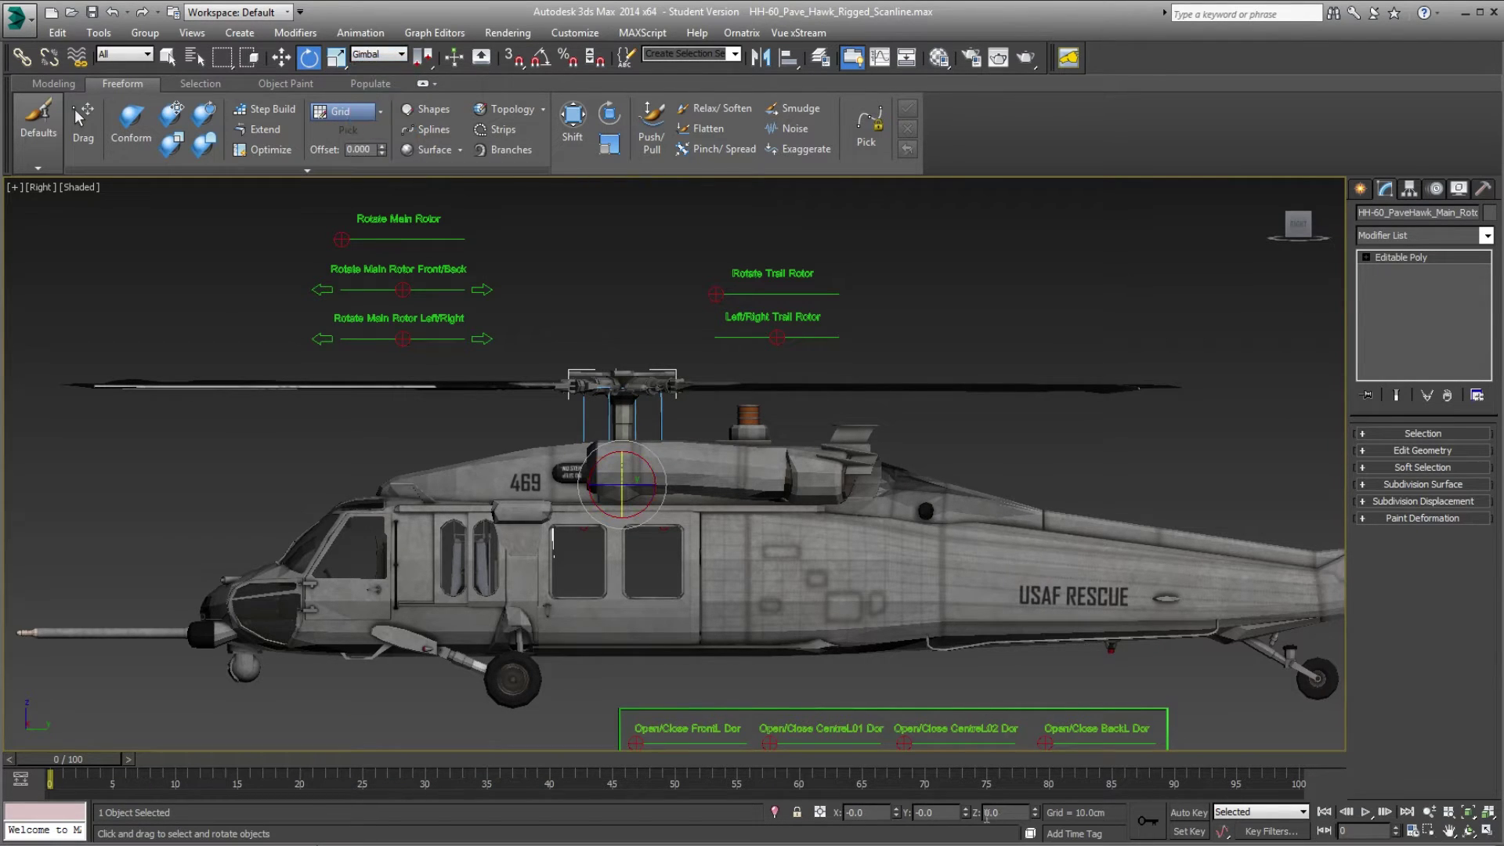
Undo a trial Gimbal rotation of the main rotor hub and set the reference coordinate system to View.
{"action": "left_click_drag", "start_coordinate": [634, 488], "coordinate": [656, 525]}
{"action": "key", "text": "ctrl+z"}
{"action": "left_click", "coordinate": [376, 55]}
{"action": "left_click", "coordinate": [362, 69]}
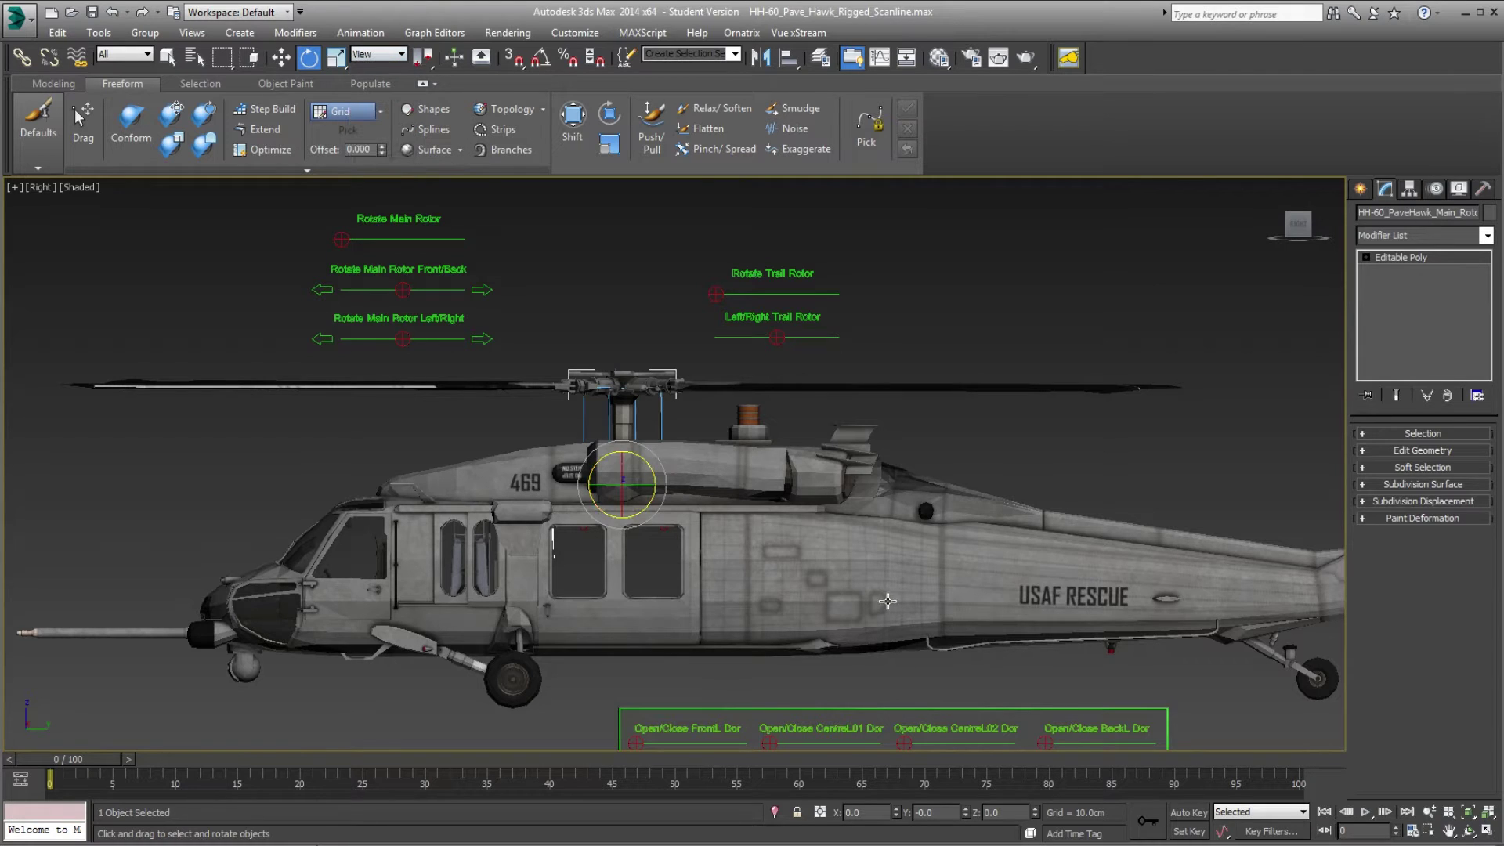
{"action": "scroll", "coordinate": [650, 502], "scroll_direction": "up", "scroll_amount": 2}
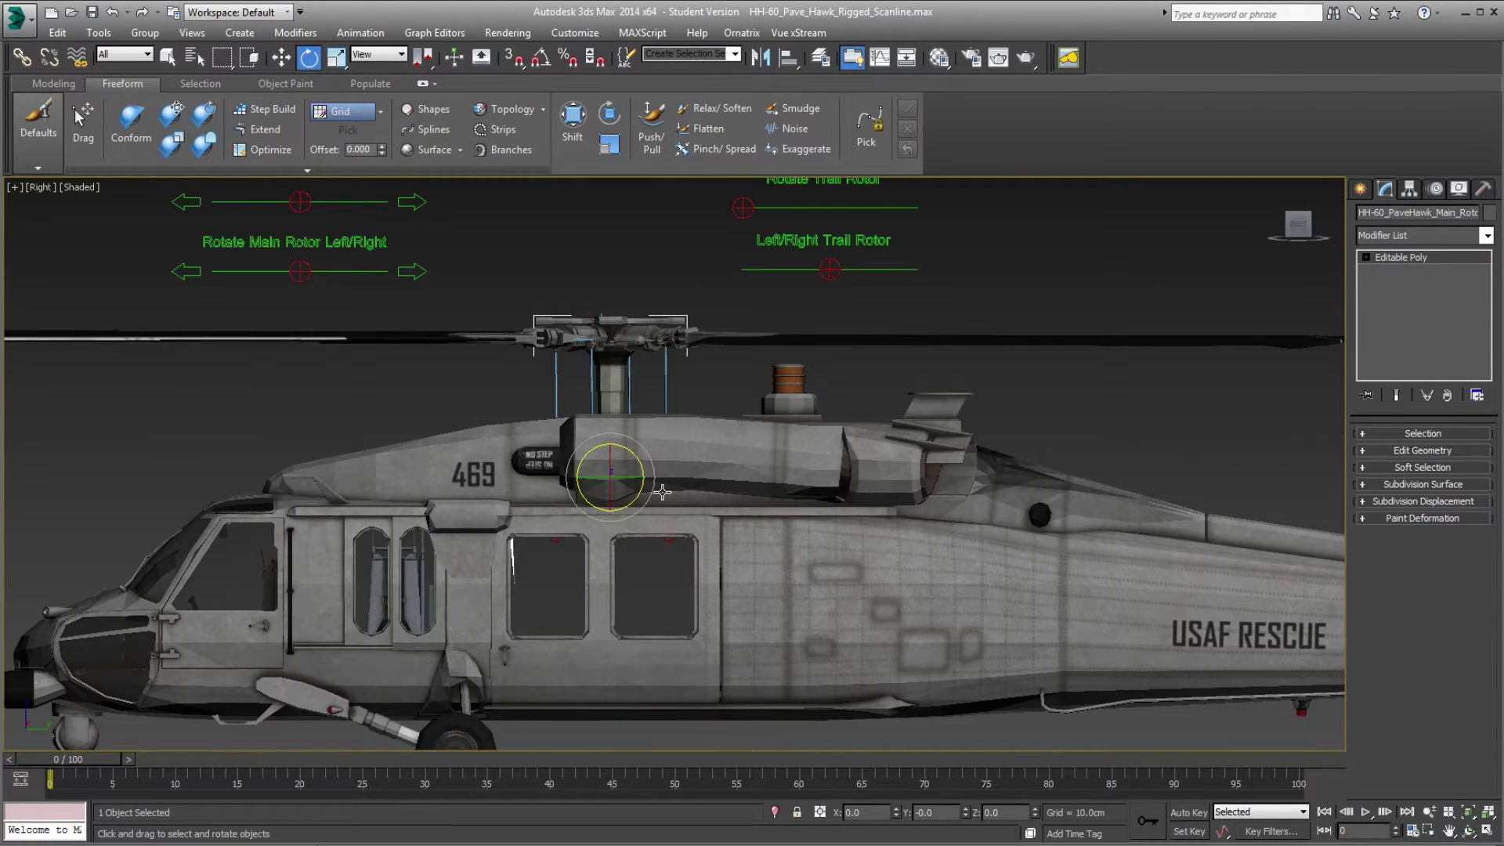
{"action": "scroll", "coordinate": [658, 486], "scroll_direction": "down", "scroll_amount": 3}
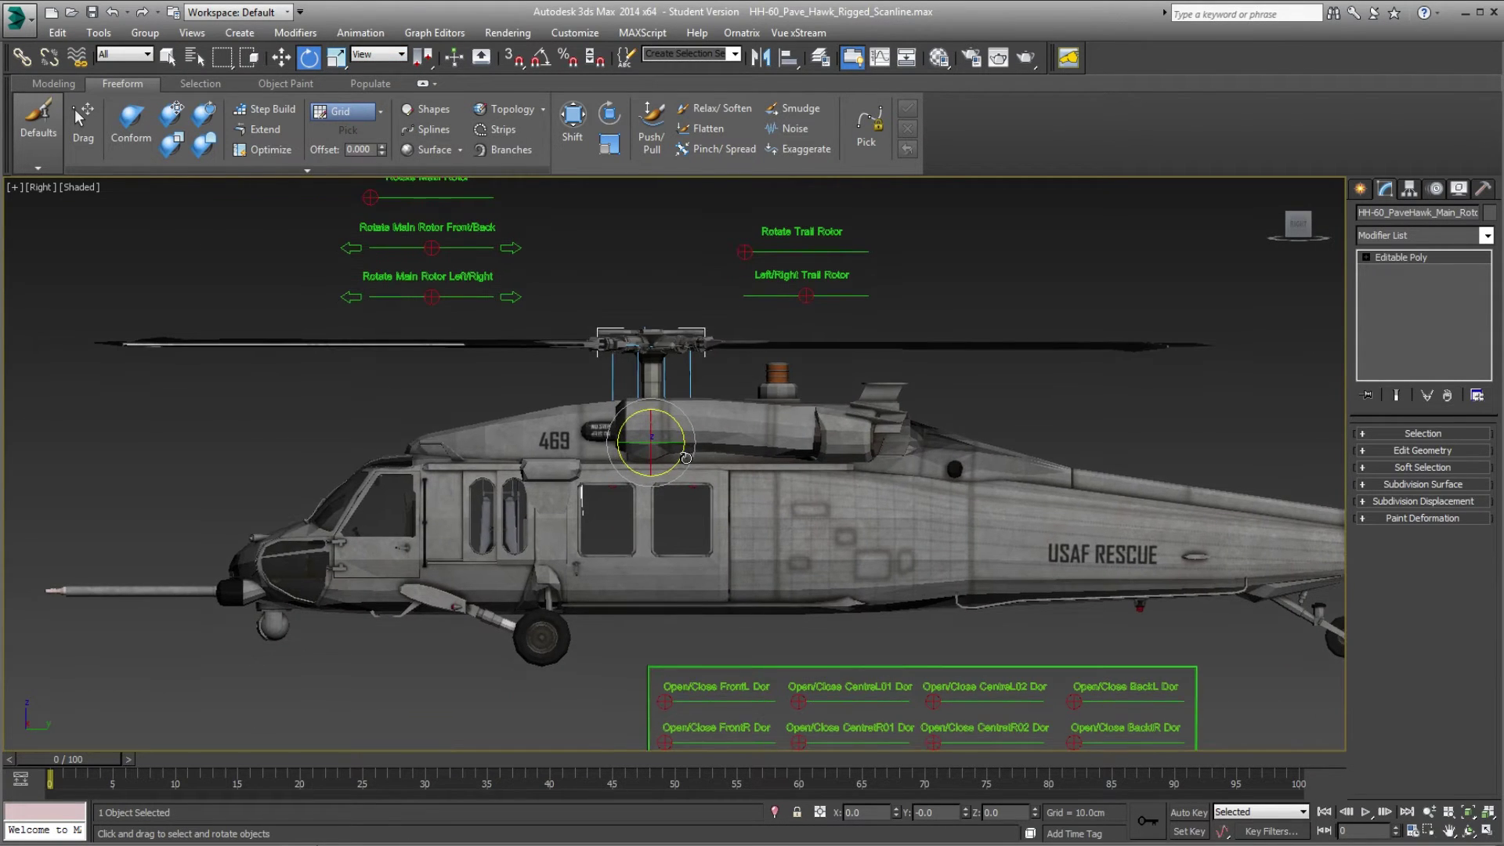
{"action": "middle_click_drag", "start_coordinate": [687, 453], "coordinate": [637, 510]}
{"action": "scroll", "coordinate": [631, 501], "scroll_direction": "up", "scroll_amount": 1}
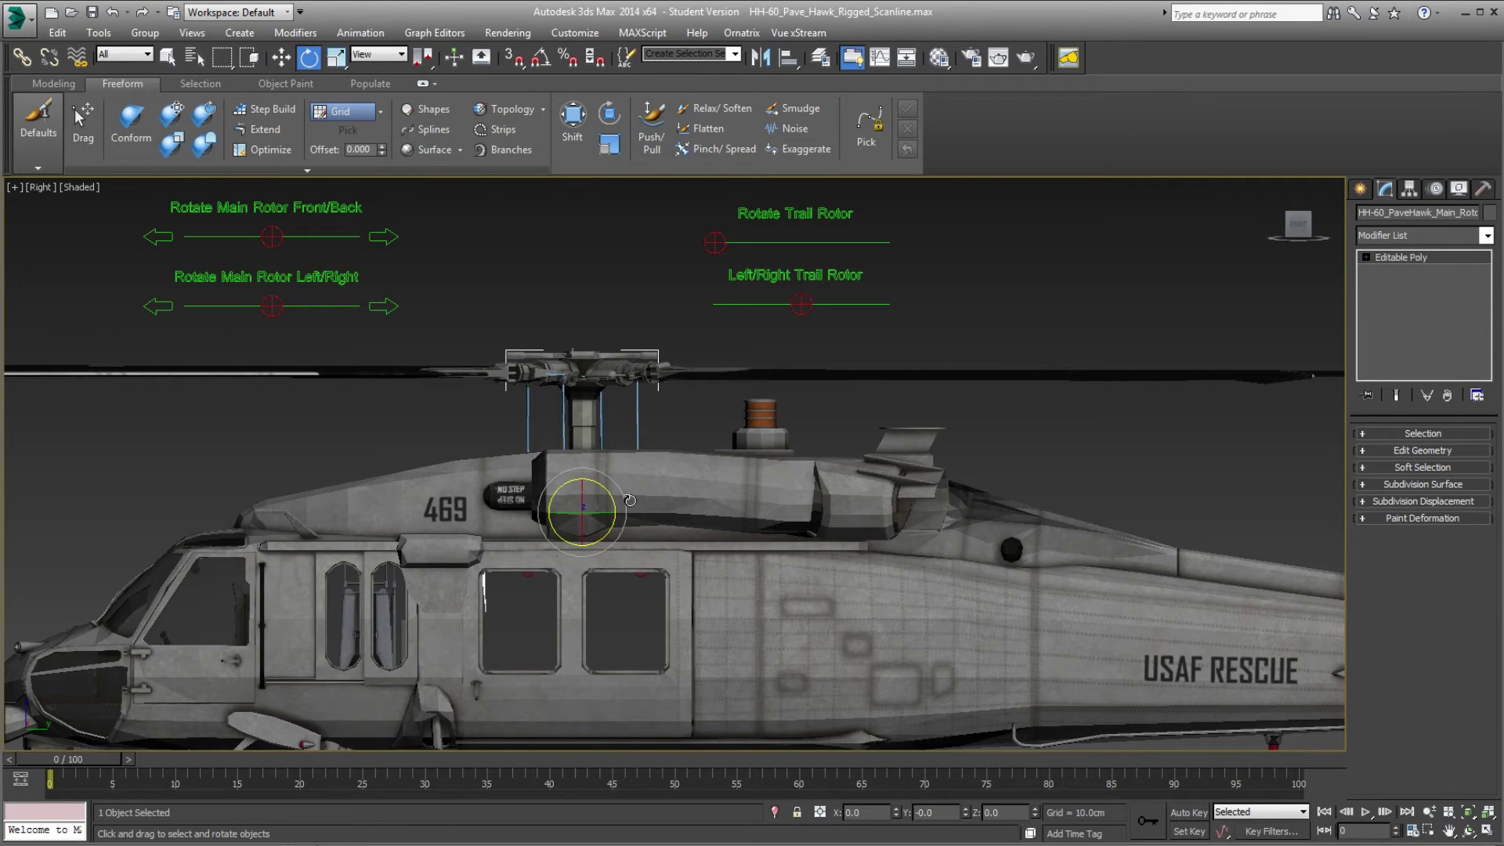
{"action": "scroll", "coordinate": [627, 498], "scroll_direction": "down", "scroll_amount": 1}
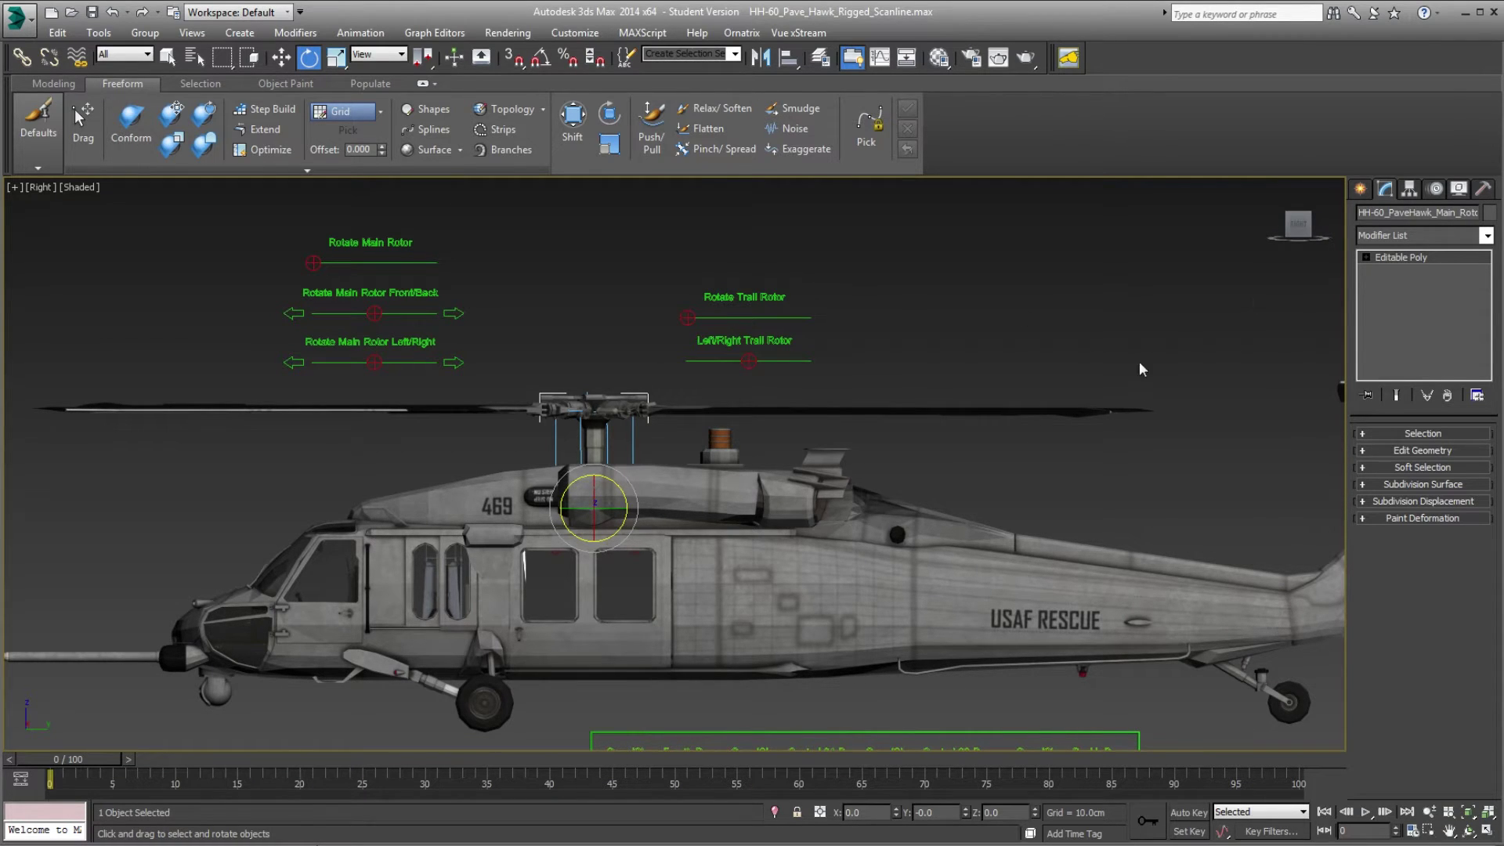
Create a text spline just above the Rotate Trail Rotor label in the Right view.
{"action": "middle_click_drag", "start_coordinate": [826, 398], "coordinate": [802, 434]}
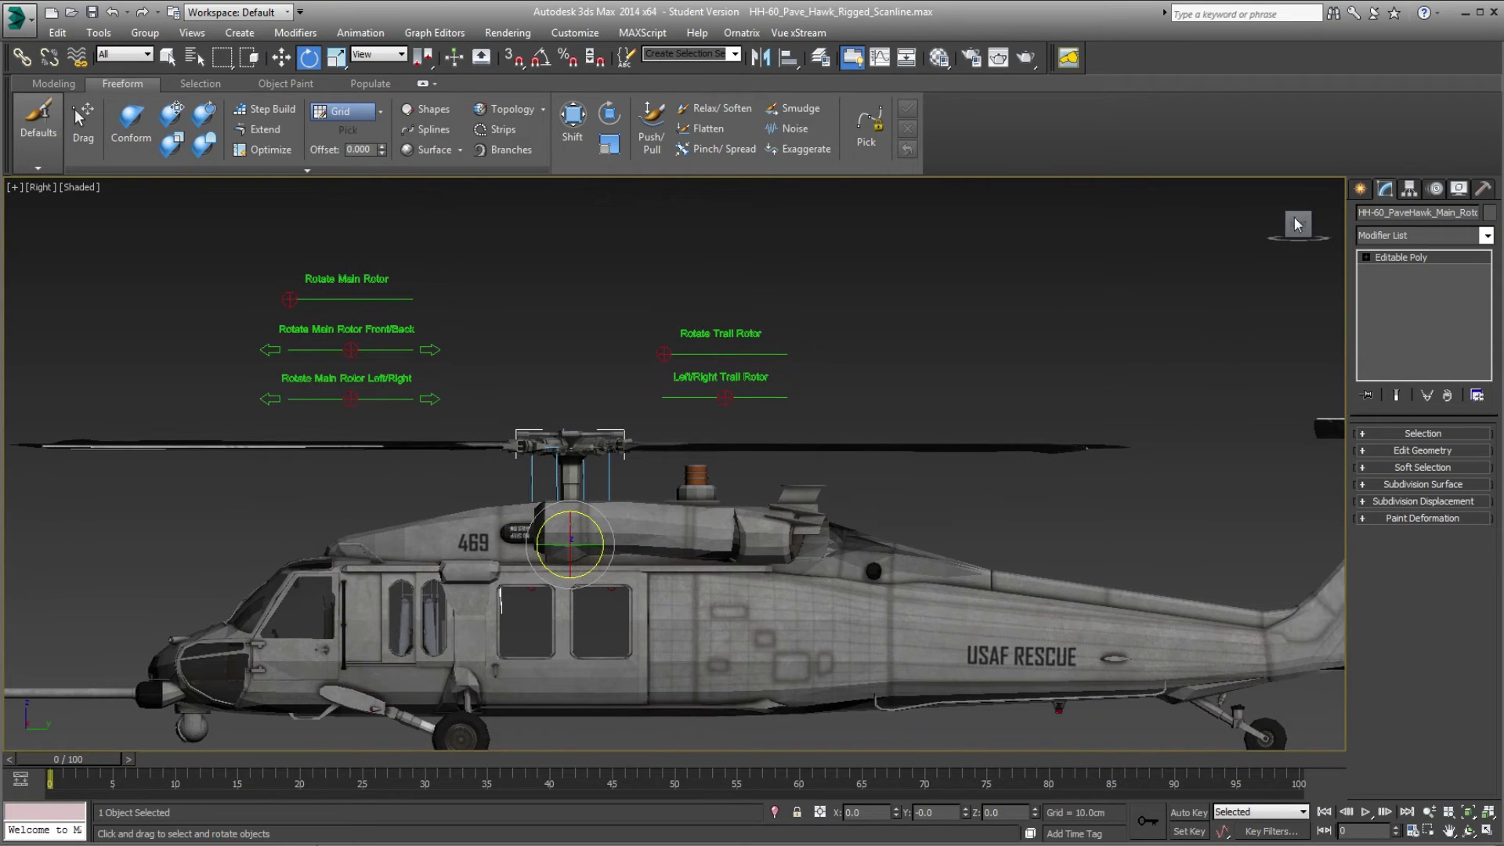
{"action": "left_click", "coordinate": [1360, 189]}
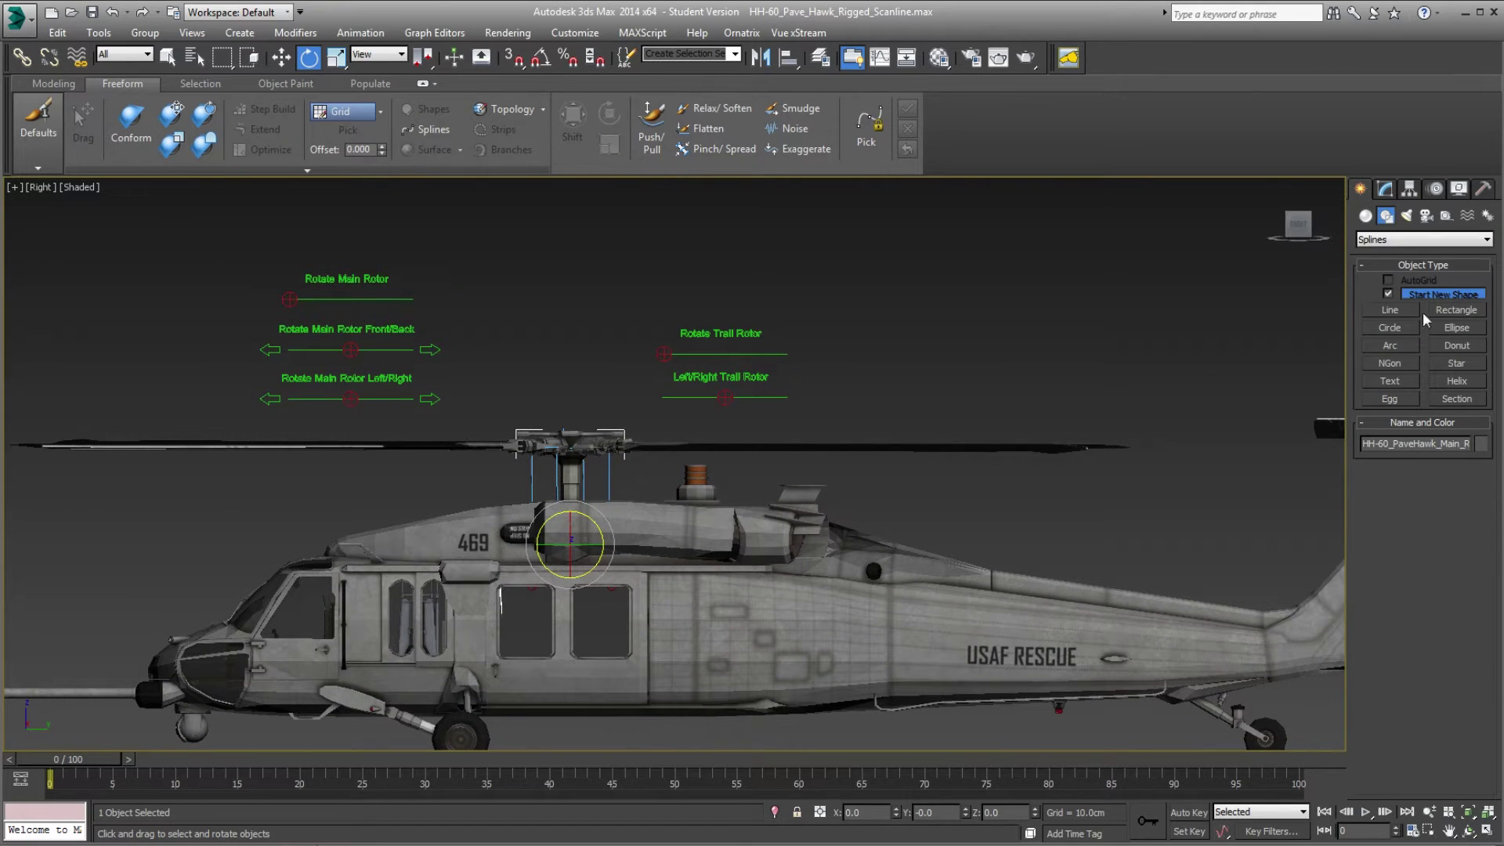
{"action": "left_click", "coordinate": [1408, 382]}
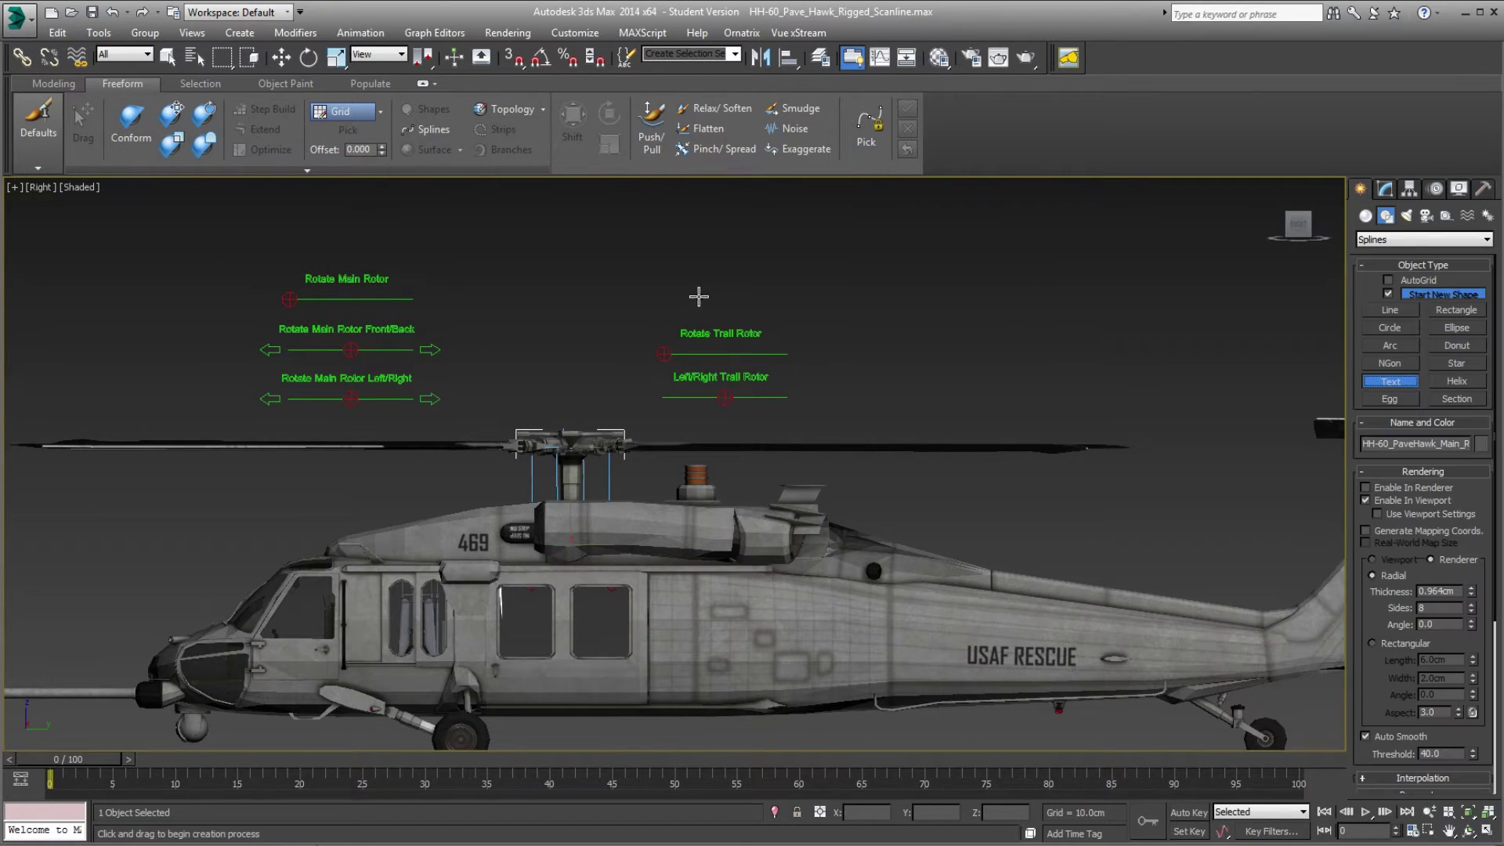
{"action": "left_click_drag", "start_coordinate": [698, 295], "coordinate": [722, 298]}
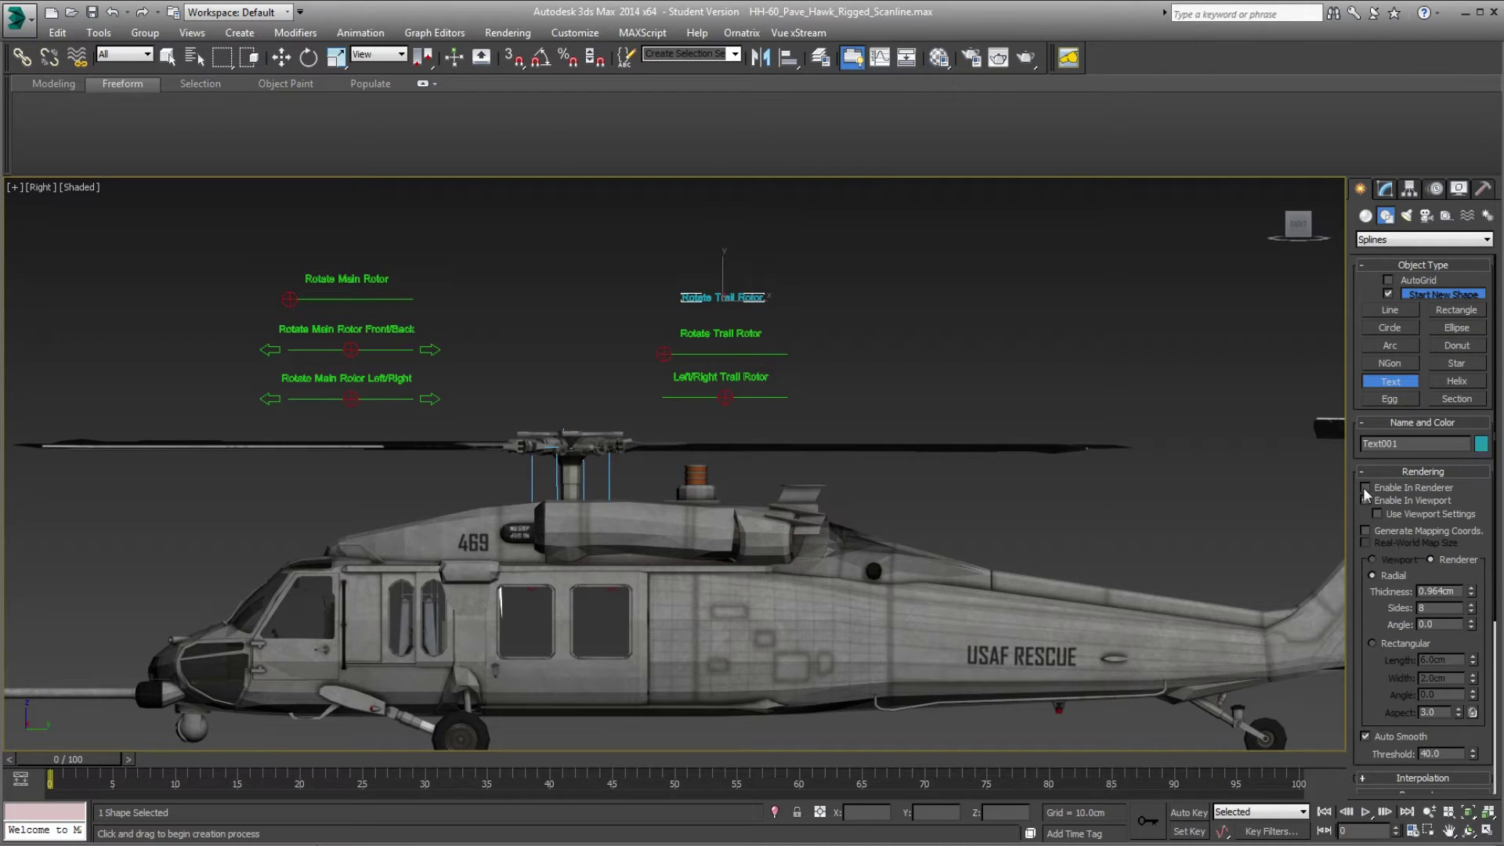
Change the new text spline's content to "Rotor Speed".
{"action": "left_click", "coordinate": [1386, 188]}
{"action": "key", "text": "e"}
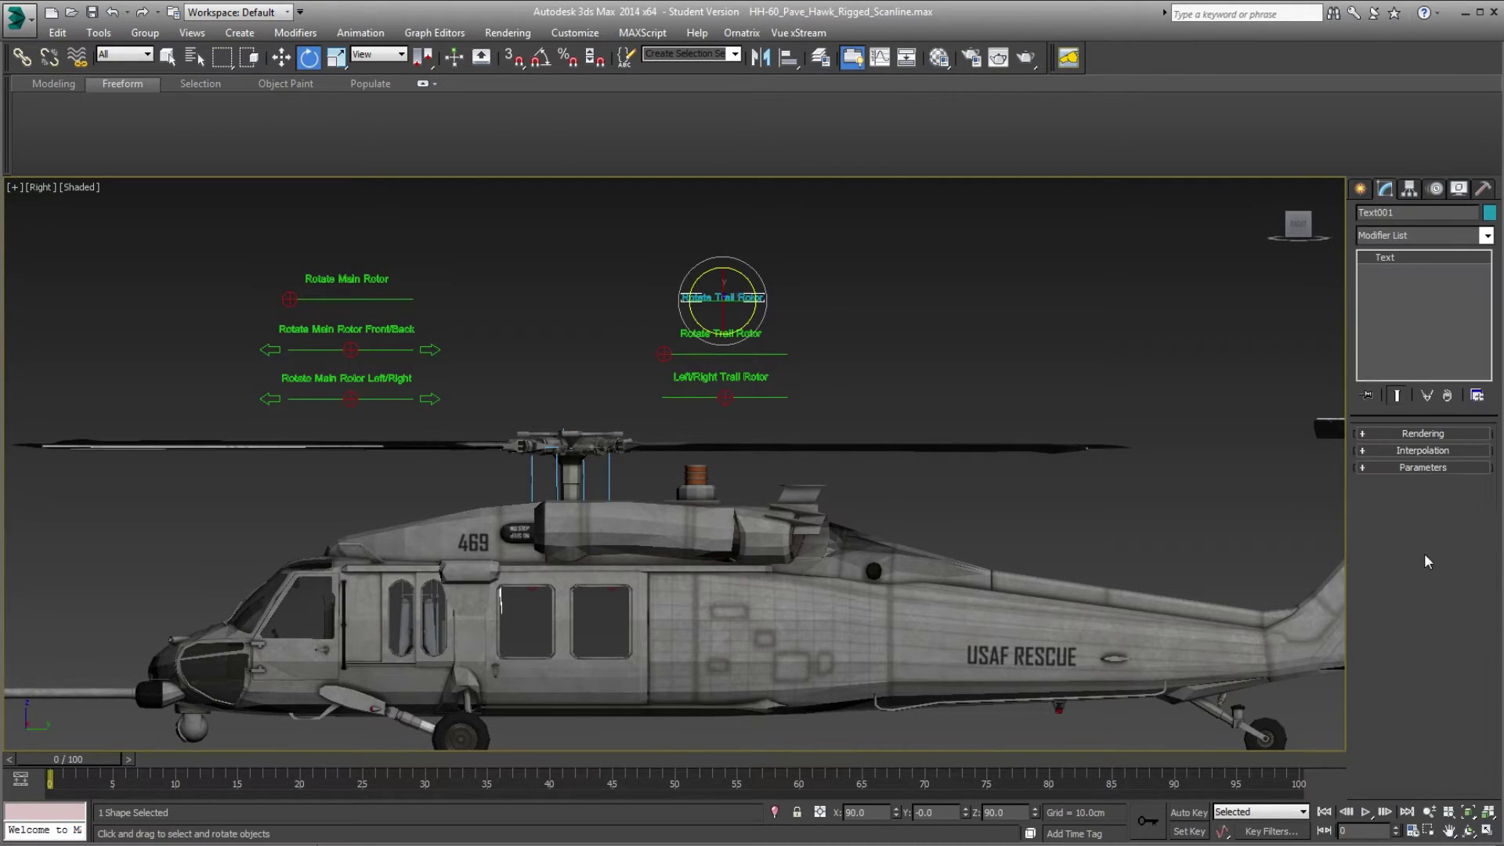
{"action": "left_click", "coordinate": [1421, 451]}
{"action": "left_click", "coordinate": [1422, 434]}
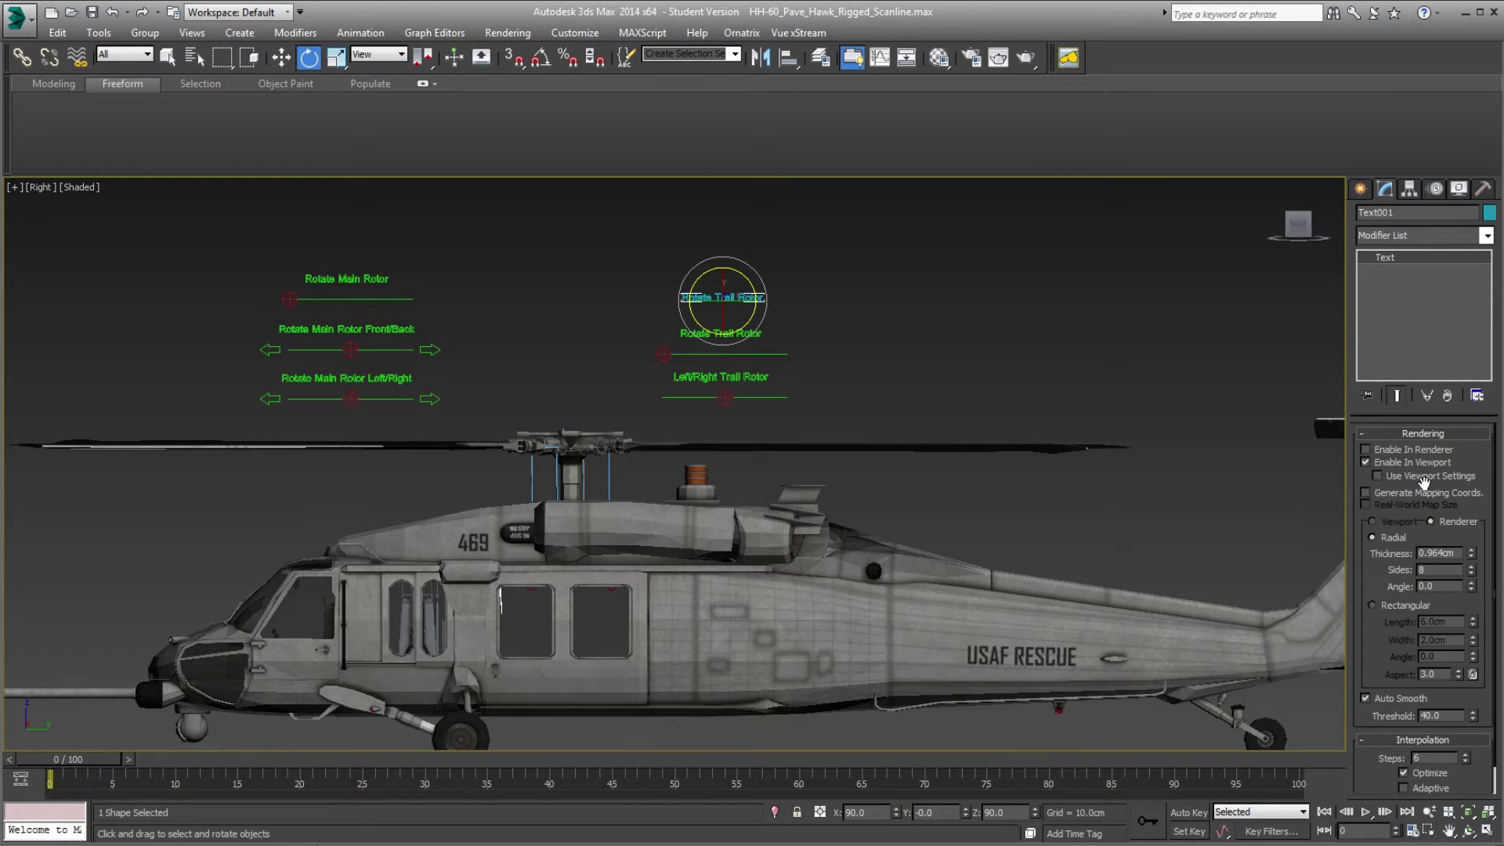
{"action": "left_click", "coordinate": [1415, 436]}
{"action": "left_click", "coordinate": [1421, 524]}
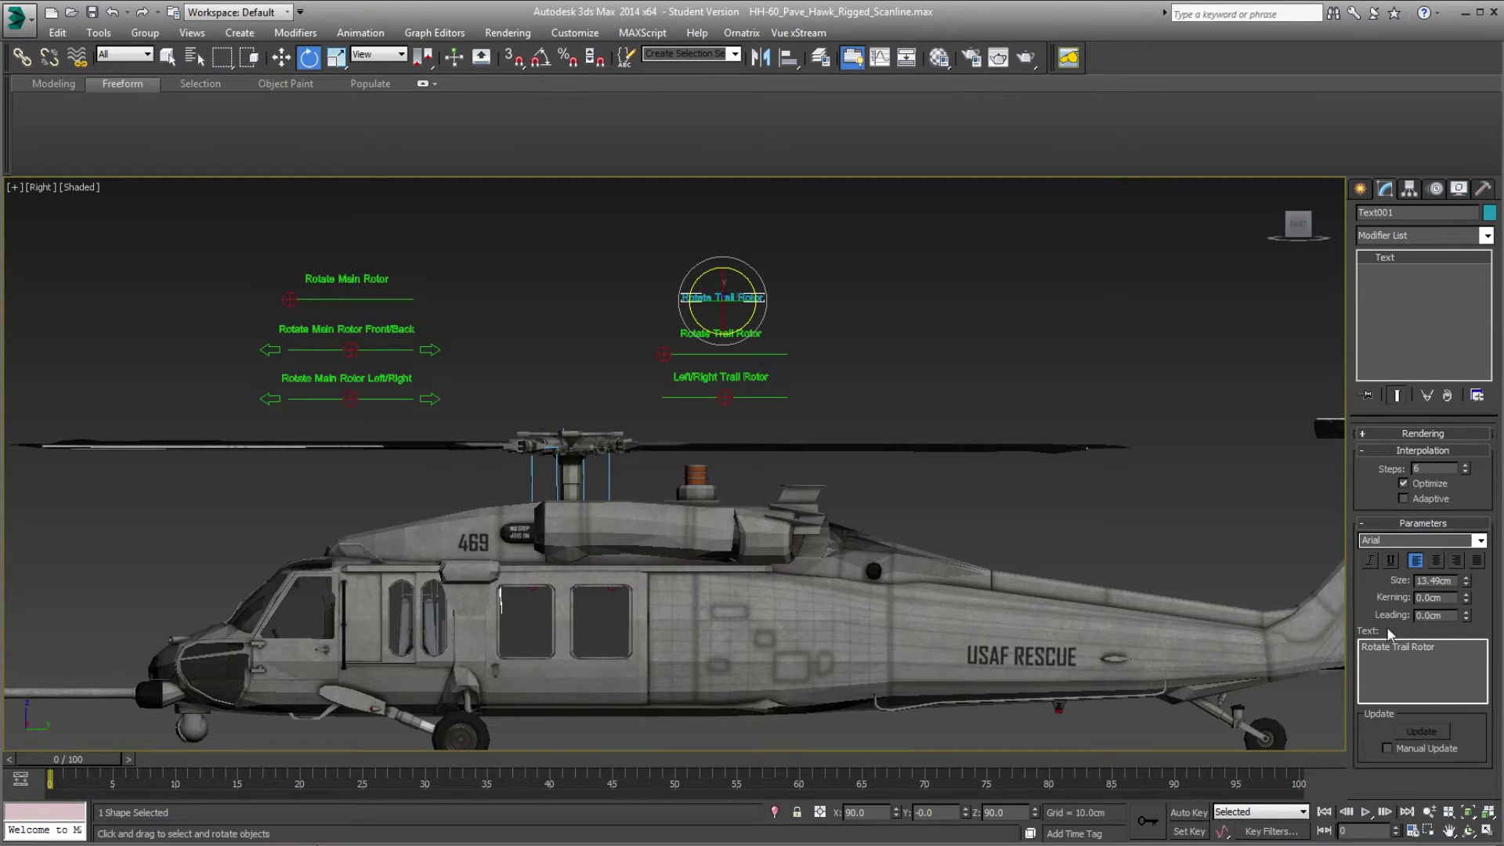
{"action": "left_click_drag", "start_coordinate": [1451, 649], "coordinate": [1360, 647]}
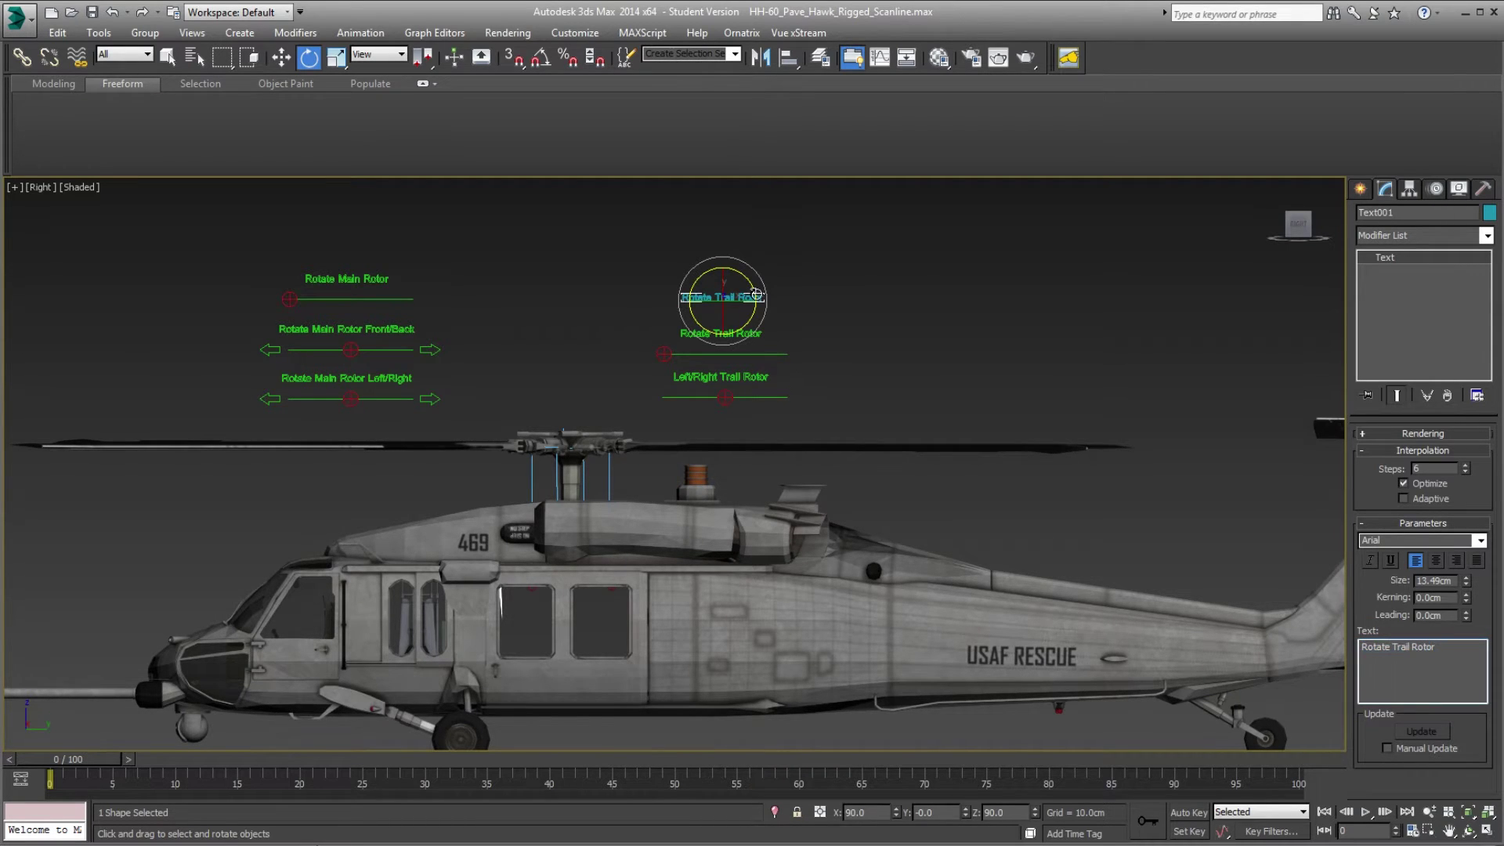
{"action": "scroll", "coordinate": [756, 293], "scroll_direction": "up", "scroll_amount": 3}
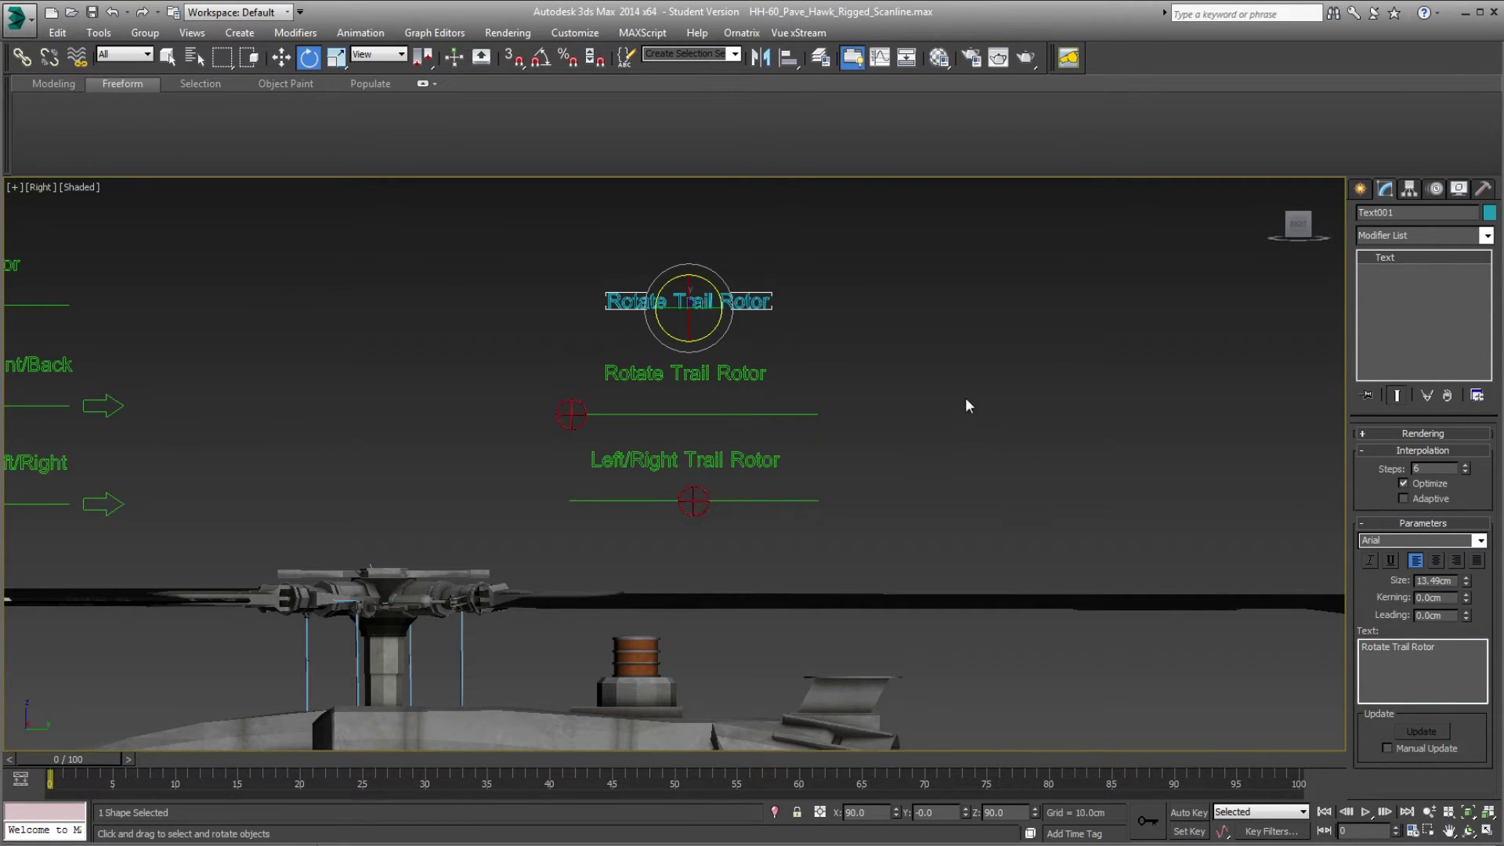
{"action": "scroll", "coordinate": [957, 390], "scroll_direction": "down", "scroll_amount": 3}
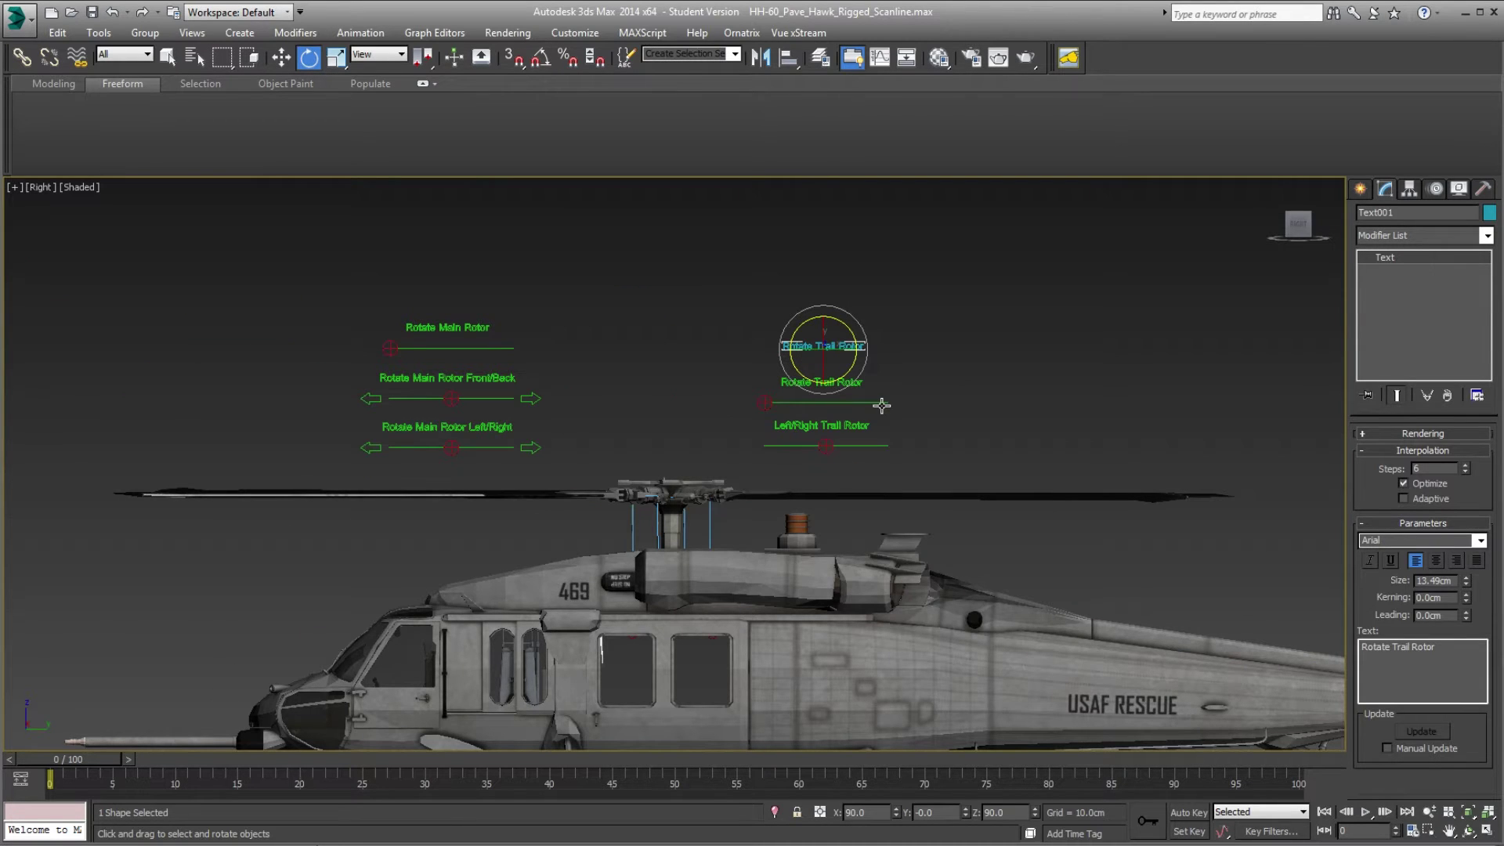
{"action": "left_click_drag", "start_coordinate": [1439, 655], "coordinate": [1251, 629]}
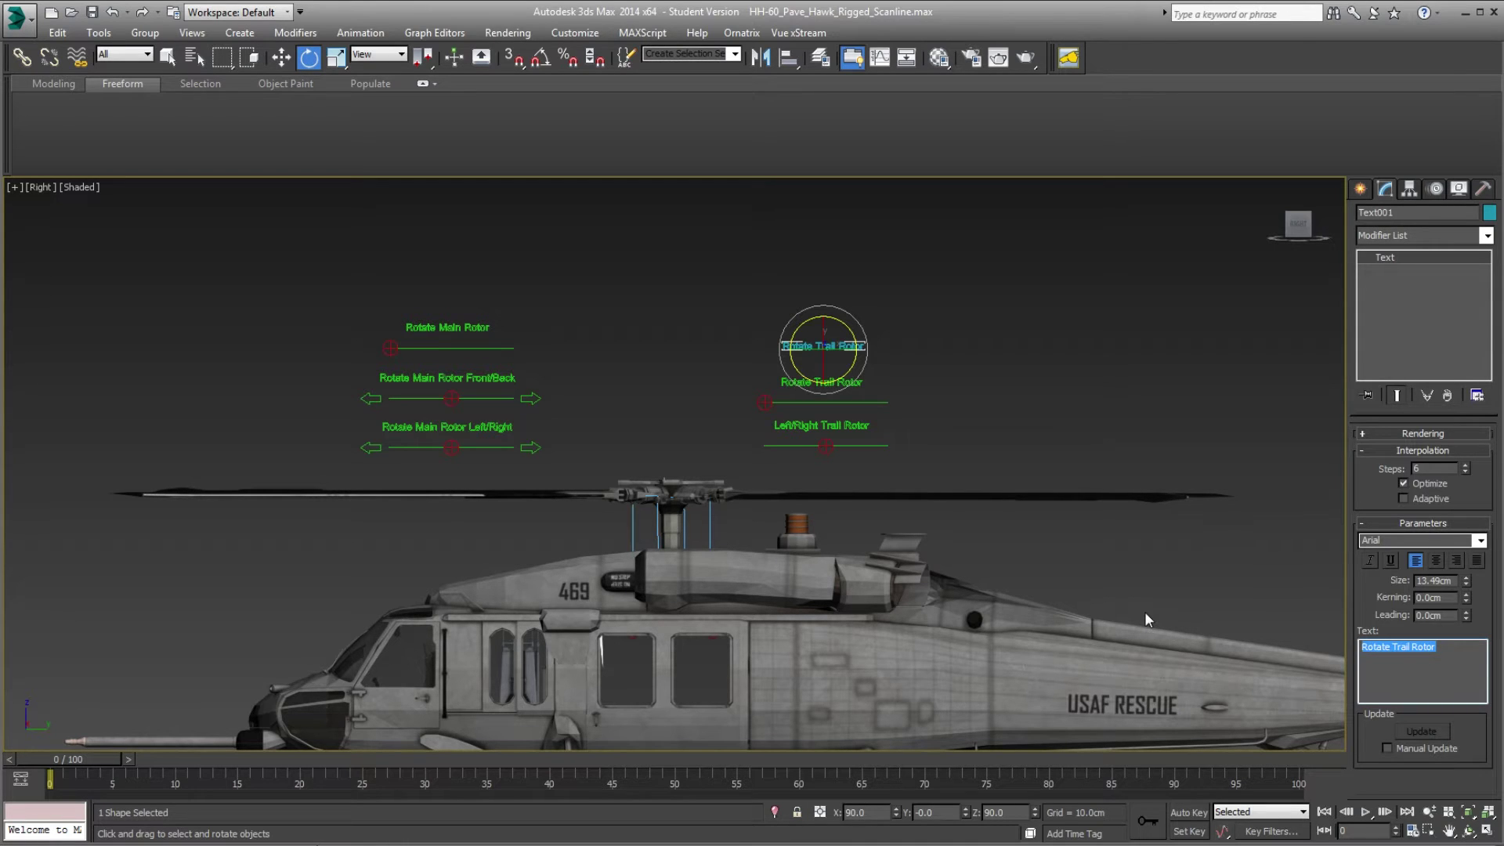
{"action": "type", "text": "Roto"}
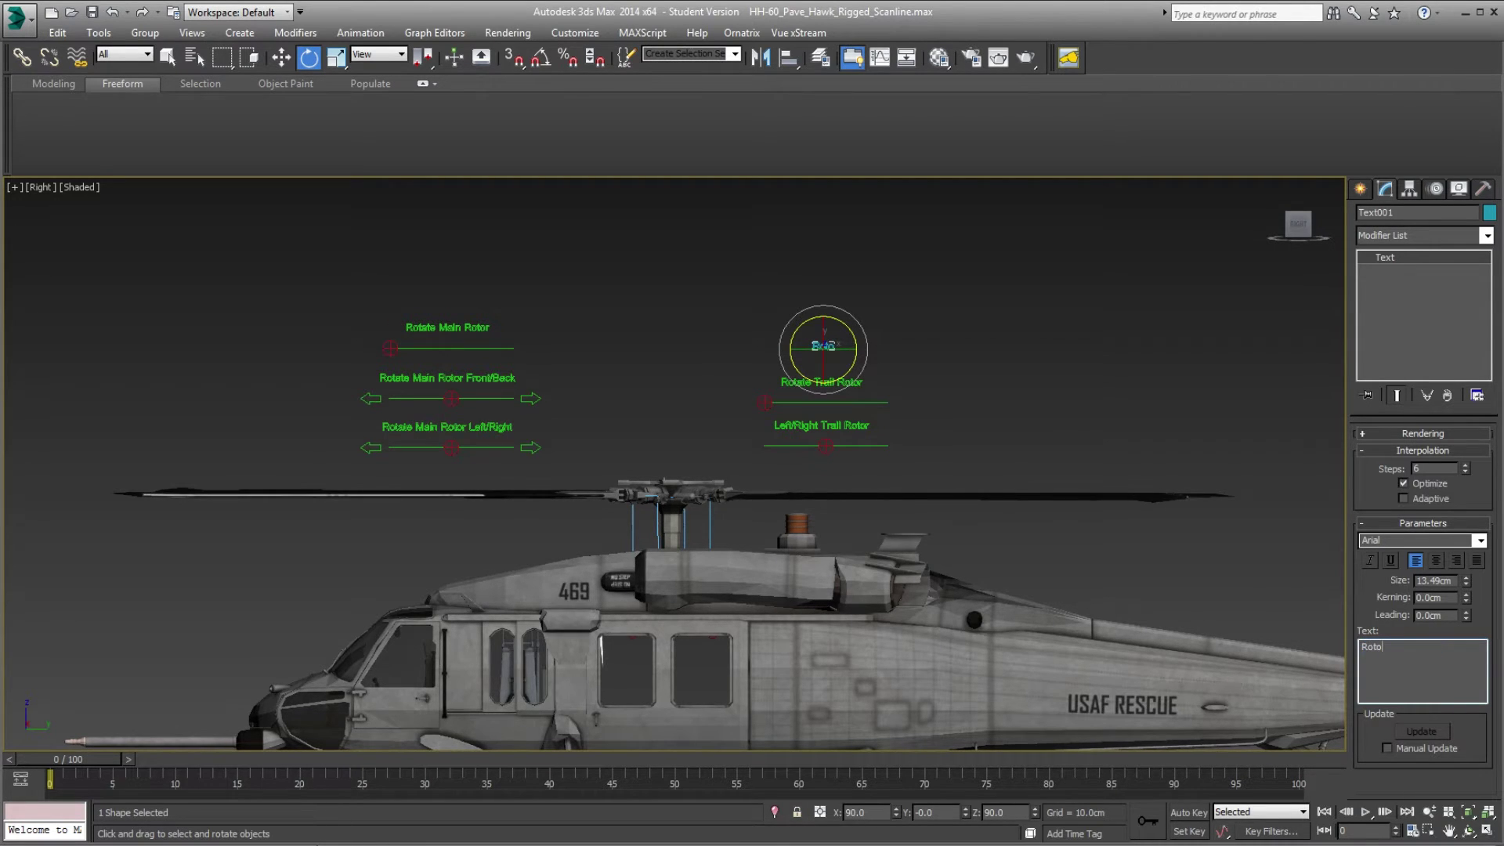
{"action": "scroll", "coordinate": [972, 416], "scroll_direction": "up", "scroll_amount": 4}
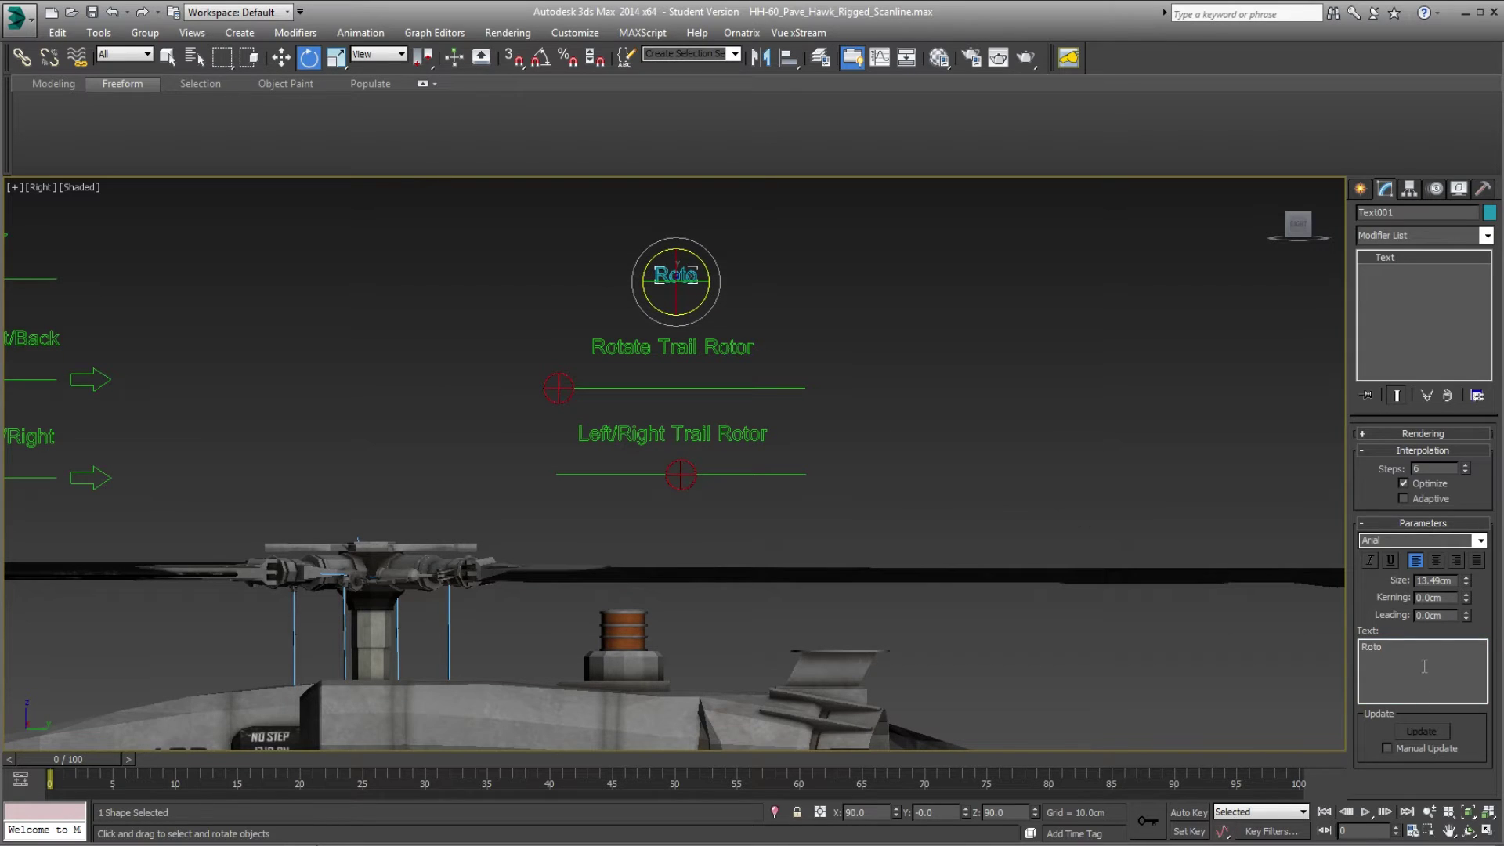
{"action": "type", "text": "r Speed"}
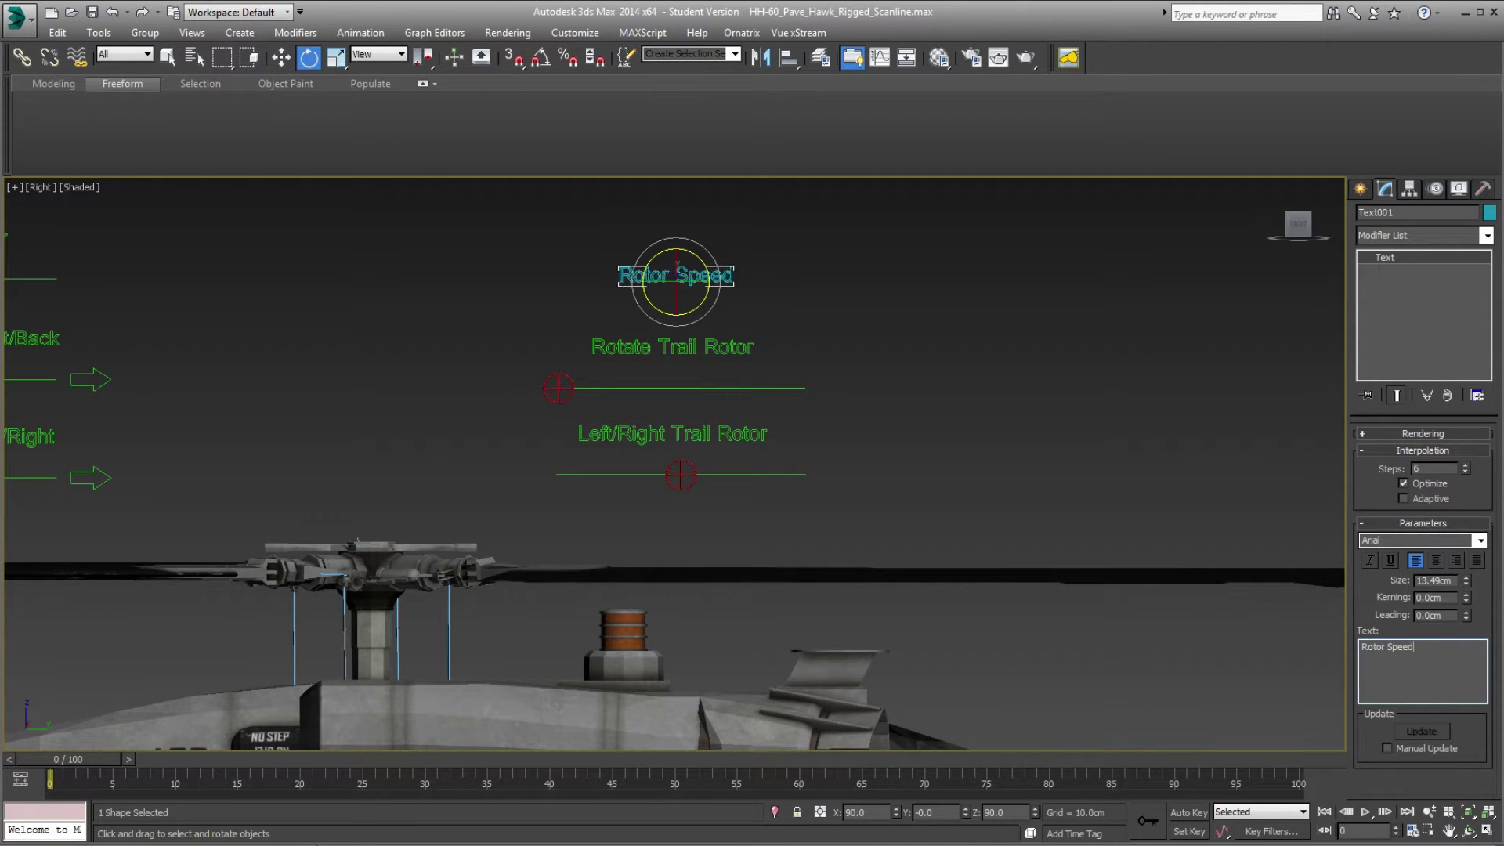
Move the Rotor Speed text sideways so it lines up with the start of the Rotate Trail Rotor label.
{"action": "left_click", "coordinate": [281, 57]}
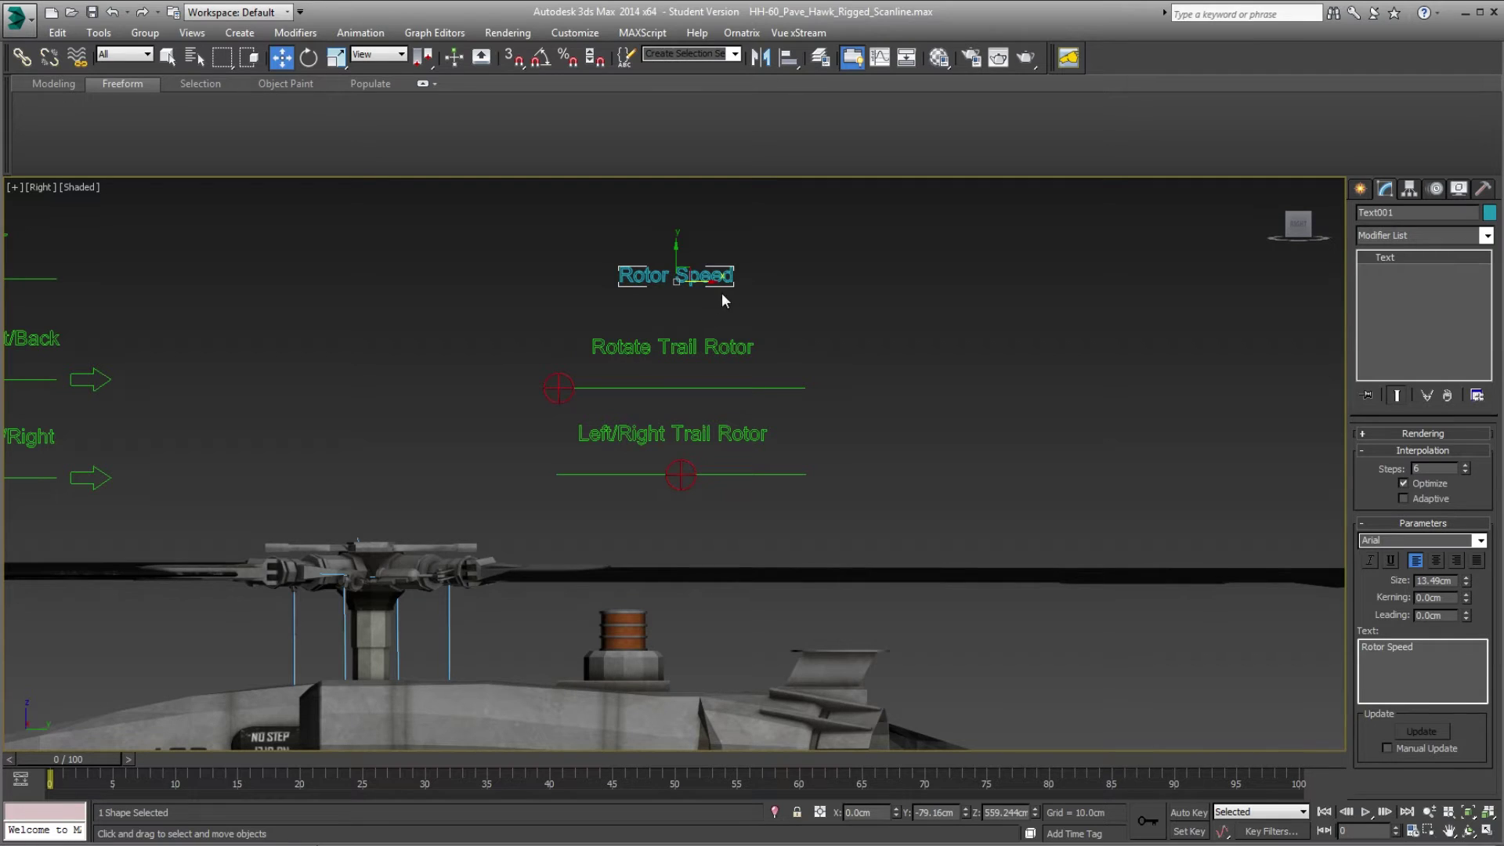
{"action": "left_click_drag", "start_coordinate": [703, 280], "coordinate": [674, 286]}
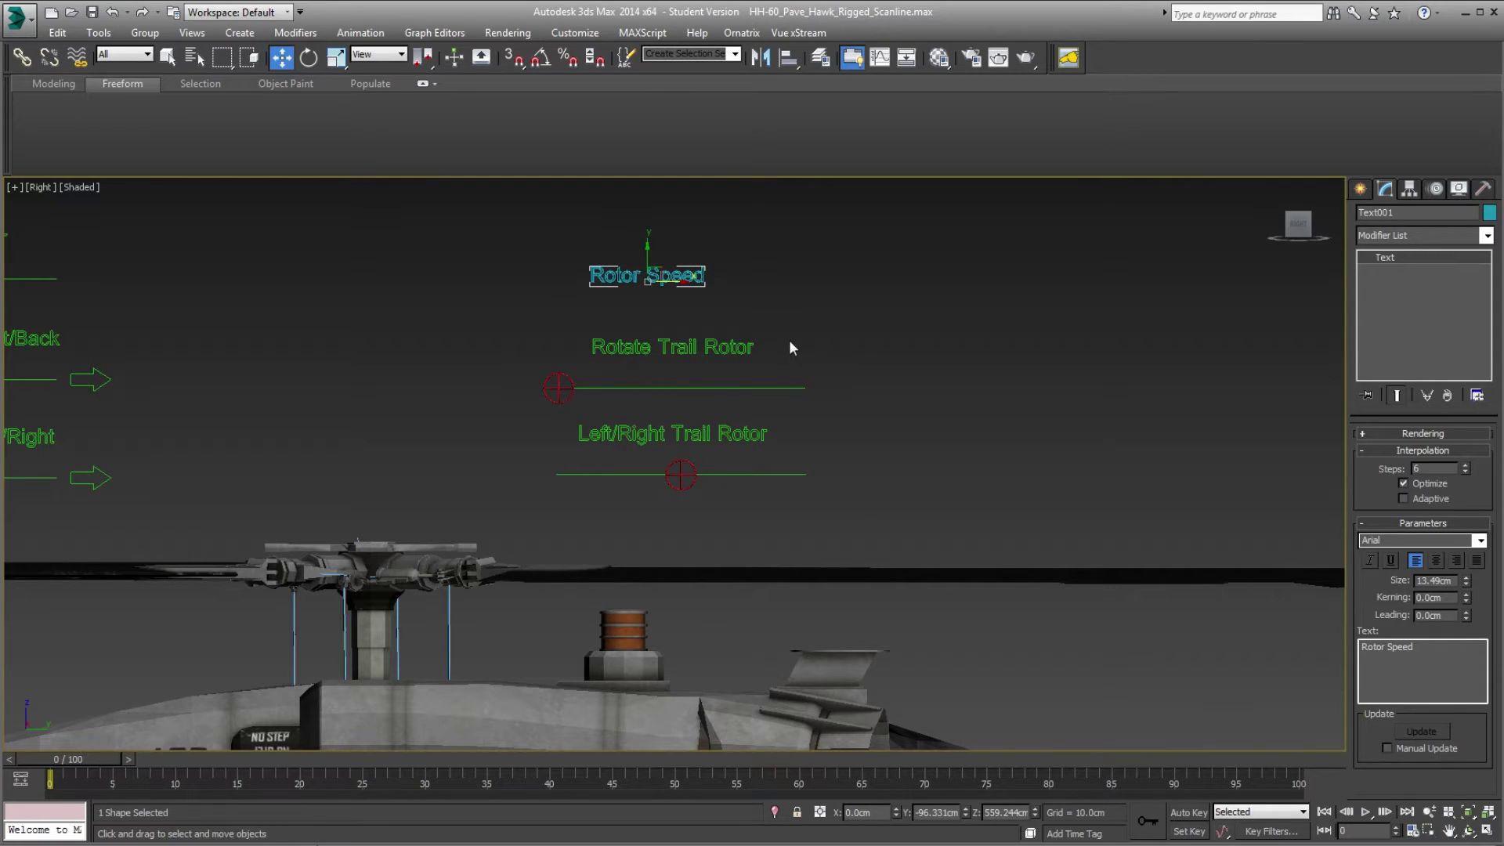
{"action": "scroll", "coordinate": [849, 426], "scroll_direction": "down", "scroll_amount": 2}
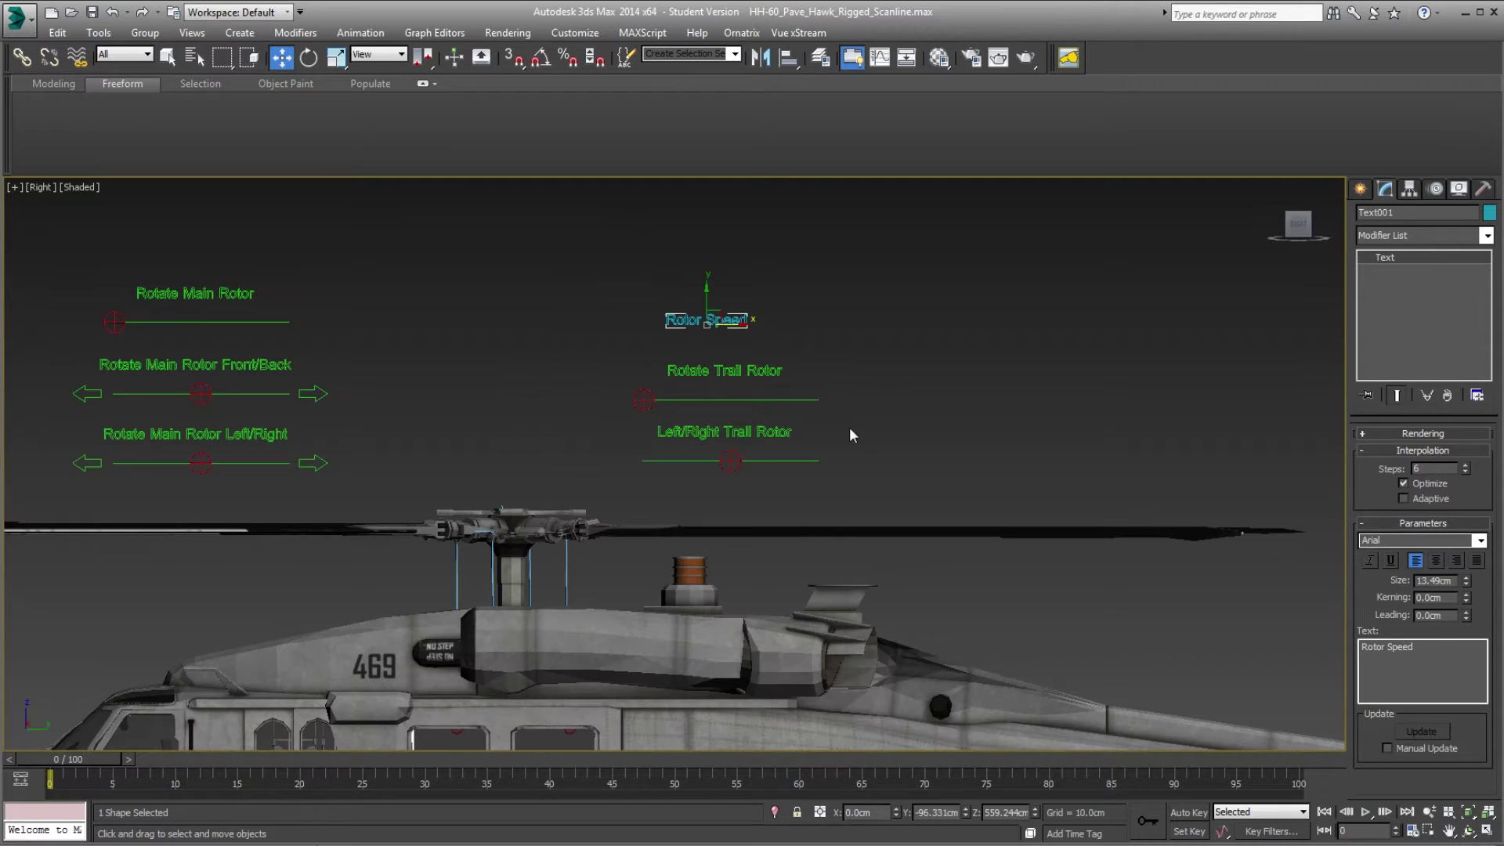
{"action": "left_click", "coordinate": [726, 350]}
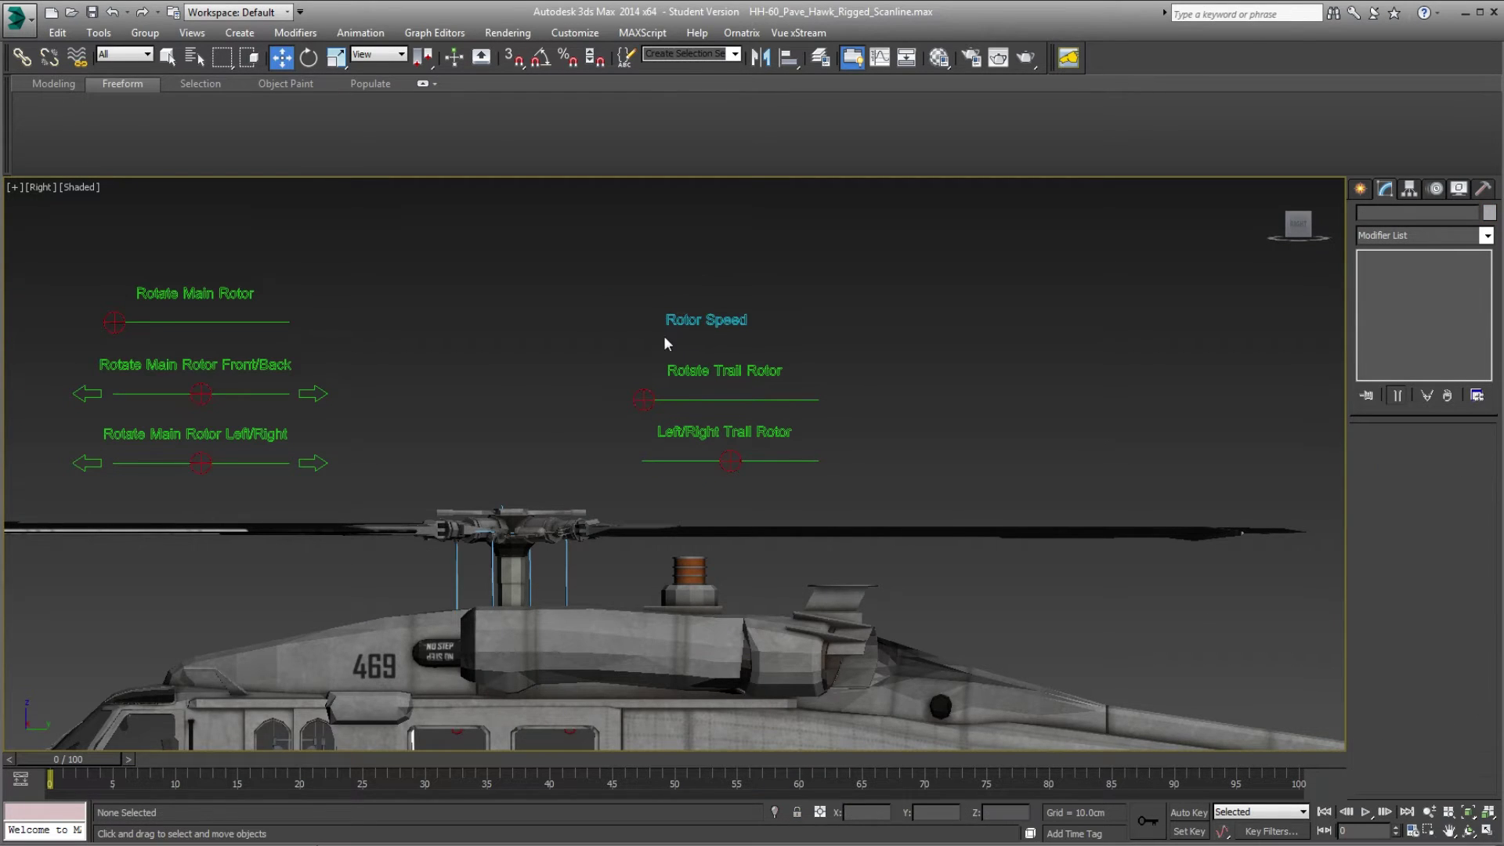
{"action": "scroll", "coordinate": [665, 335], "scroll_direction": "up", "scroll_amount": 3}
{"action": "left_click", "coordinate": [777, 239]}
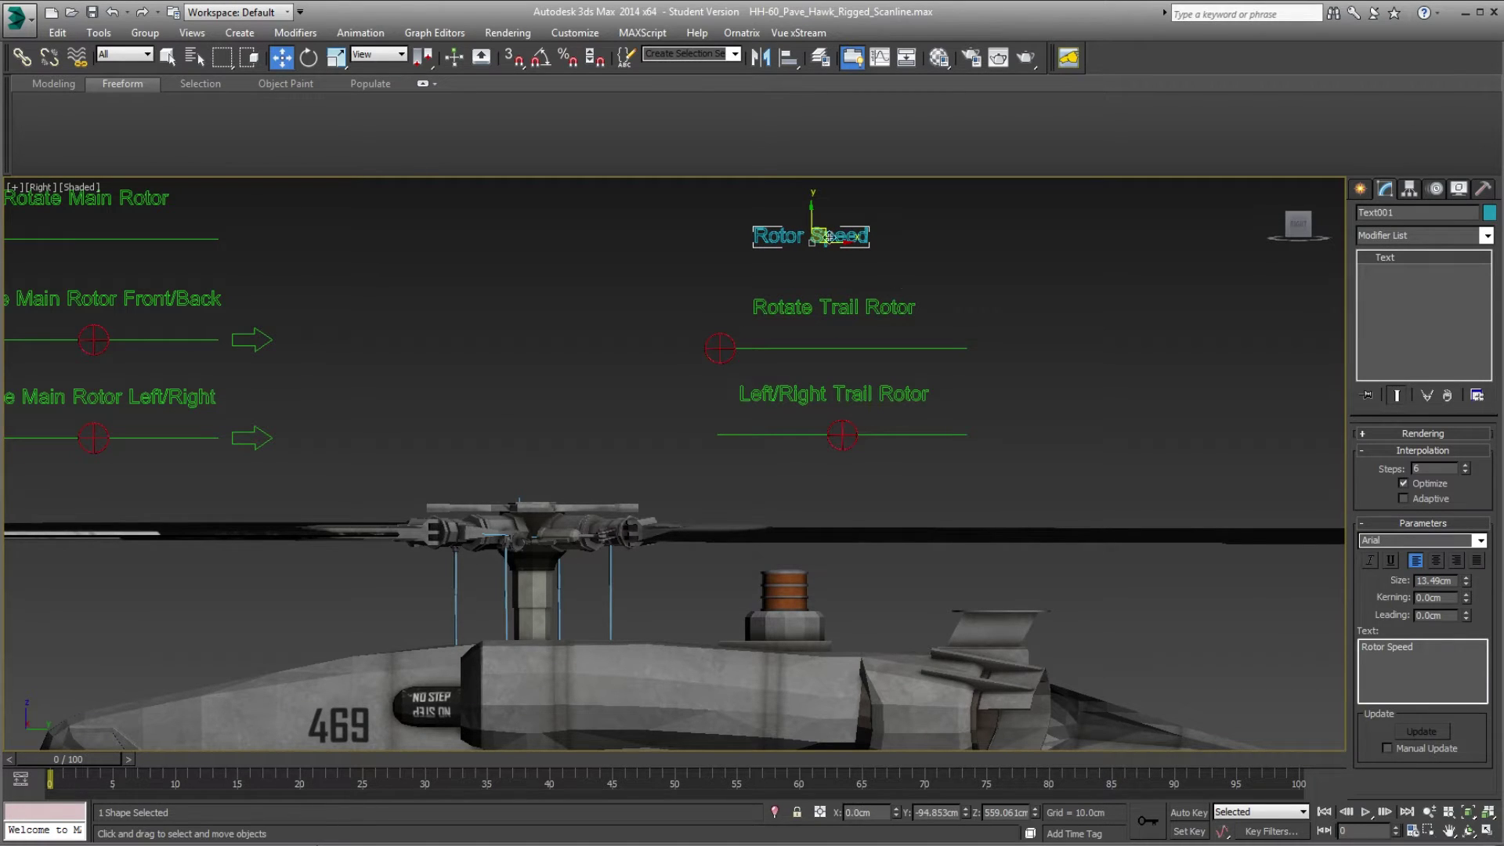
Define a Float spinner parameter named Speed with a range up to 10 in the Parameter Editor for the Rotor Speed text.
{"action": "left_click", "coordinate": [1390, 523]}
{"action": "left_click", "coordinate": [1387, 452]}
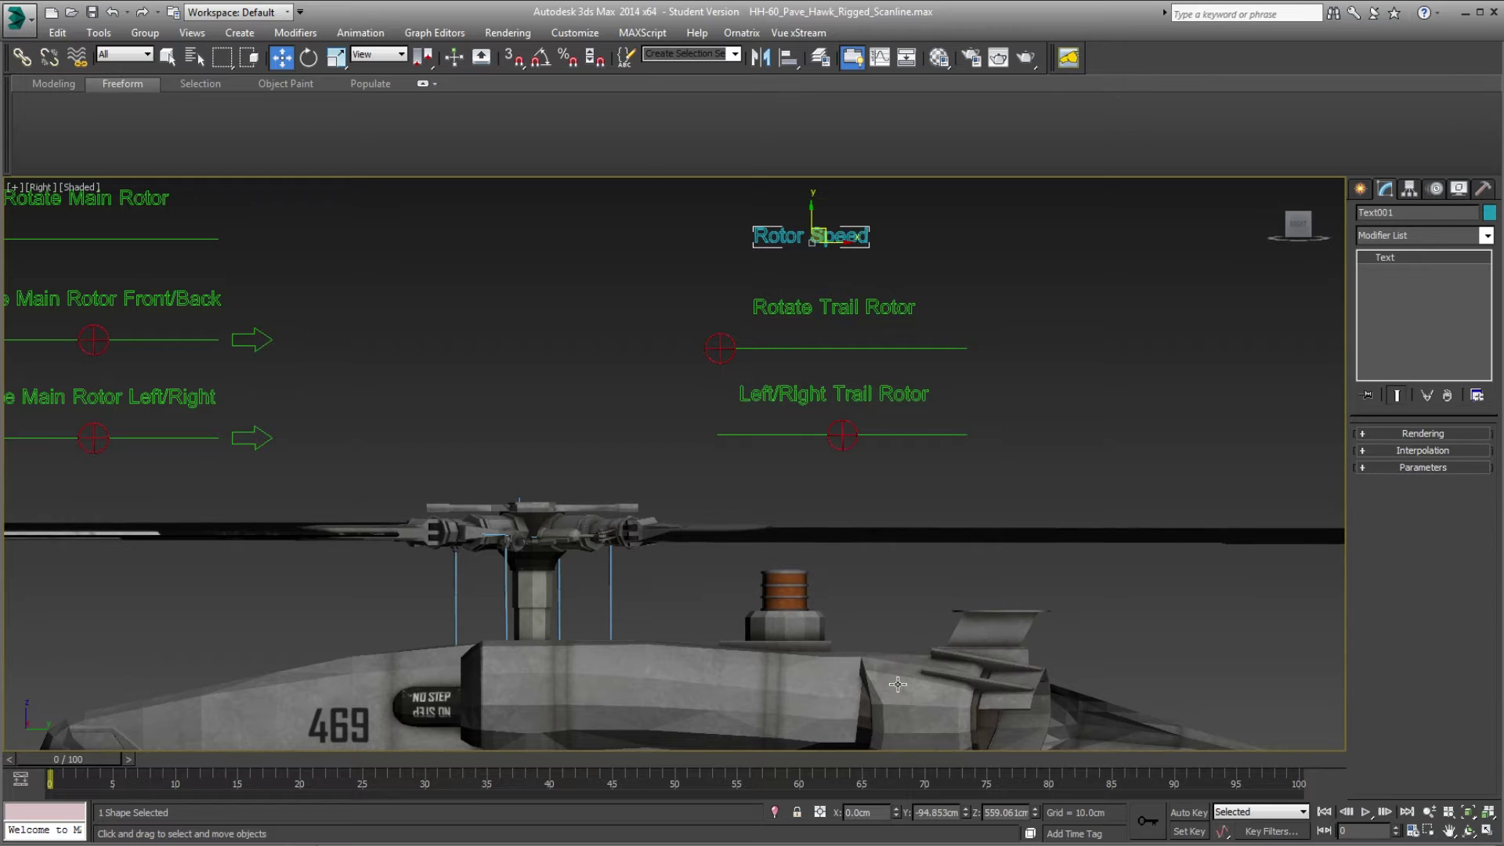
{"action": "left_click", "coordinate": [359, 33]}
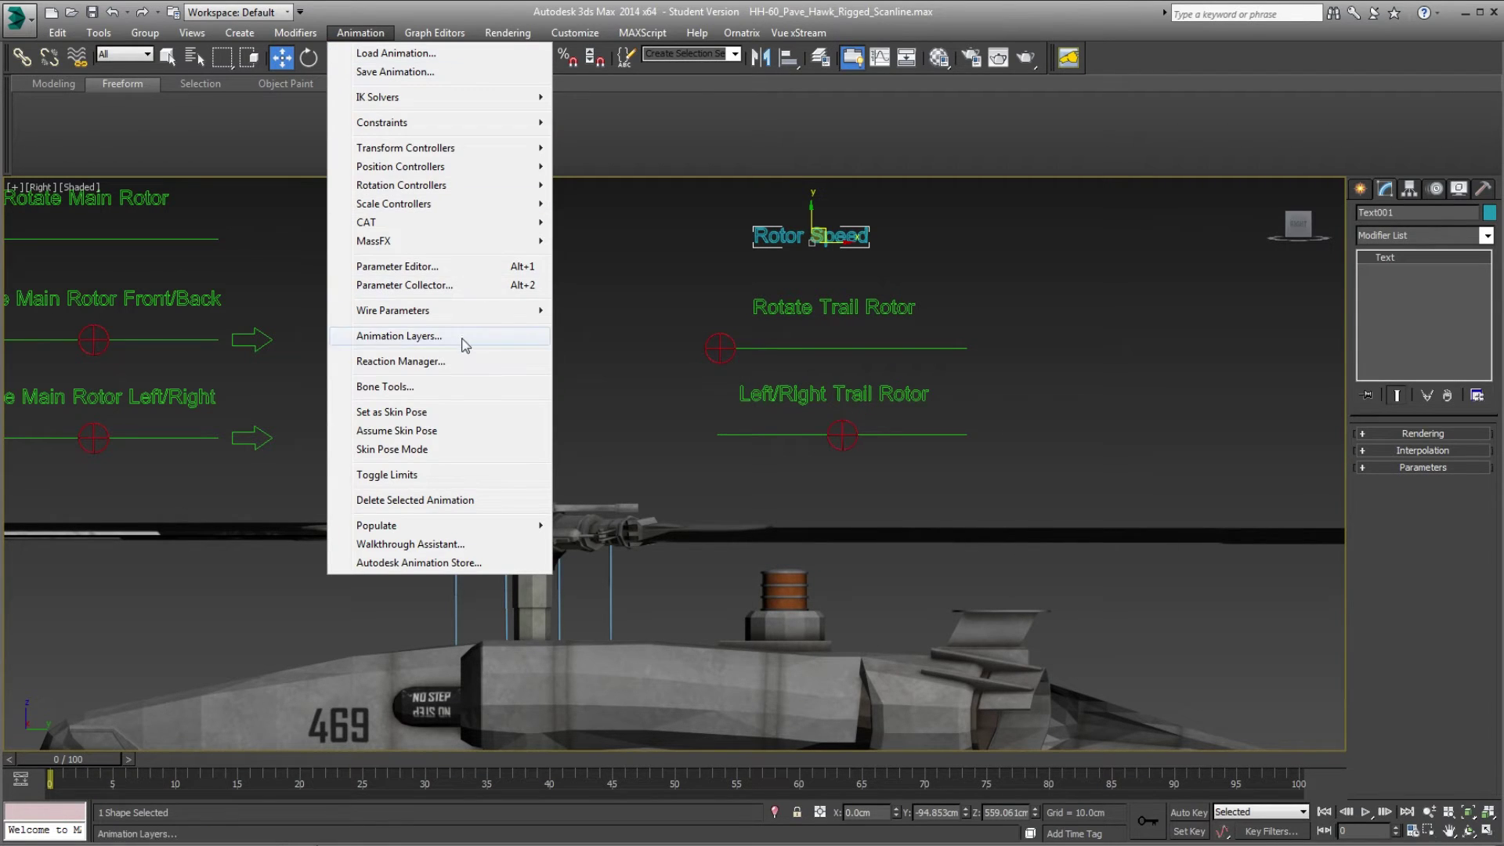
{"action": "left_click", "coordinate": [393, 267]}
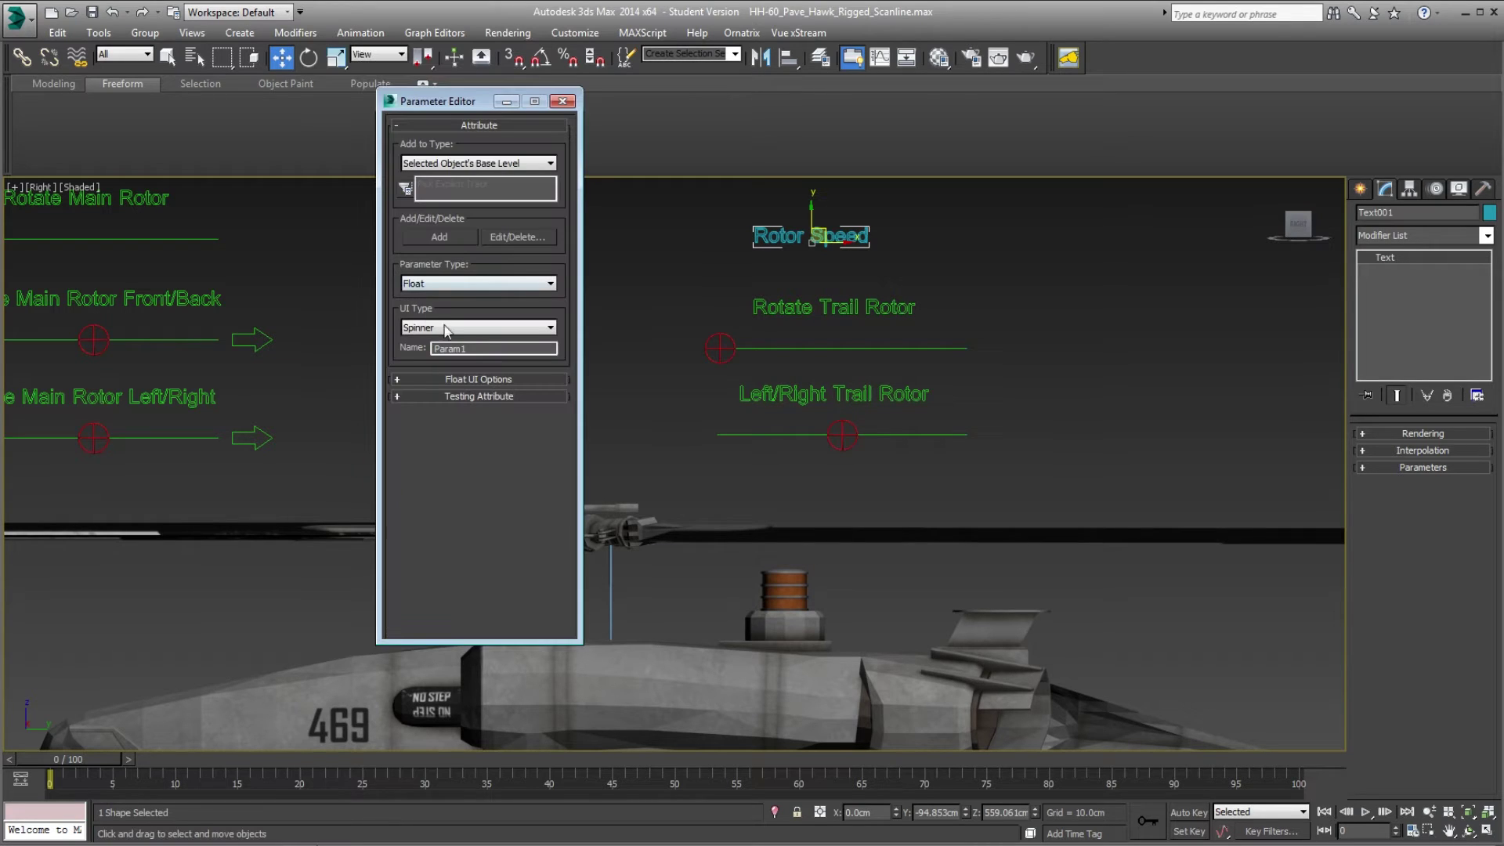
{"action": "left_click", "coordinate": [474, 349]}
{"action": "type", "text": "Spa"}
{"action": "type", "text": "ed"}
{"action": "left_click", "coordinate": [497, 380]}
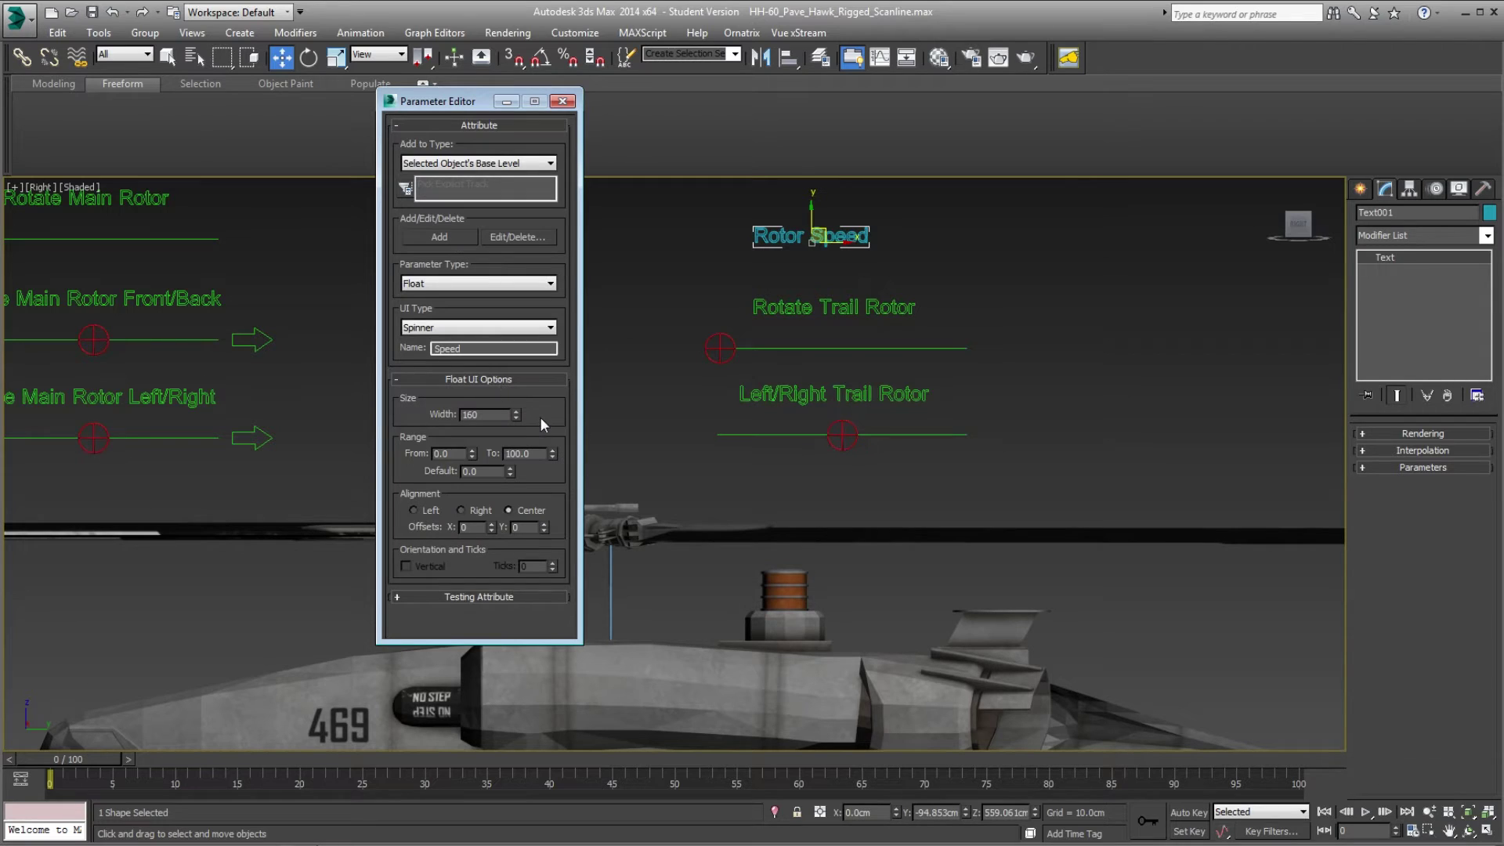
{"action": "double_click", "coordinate": [517, 453]}
{"action": "type", "text": "10"}
{"action": "key", "text": "Return"}
Try the Slider UI type for the Speed parameter and switch back to Spinner.
{"action": "left_click", "coordinate": [509, 329]}
{"action": "left_click", "coordinate": [508, 330]}
{"action": "left_click", "coordinate": [508, 329]}
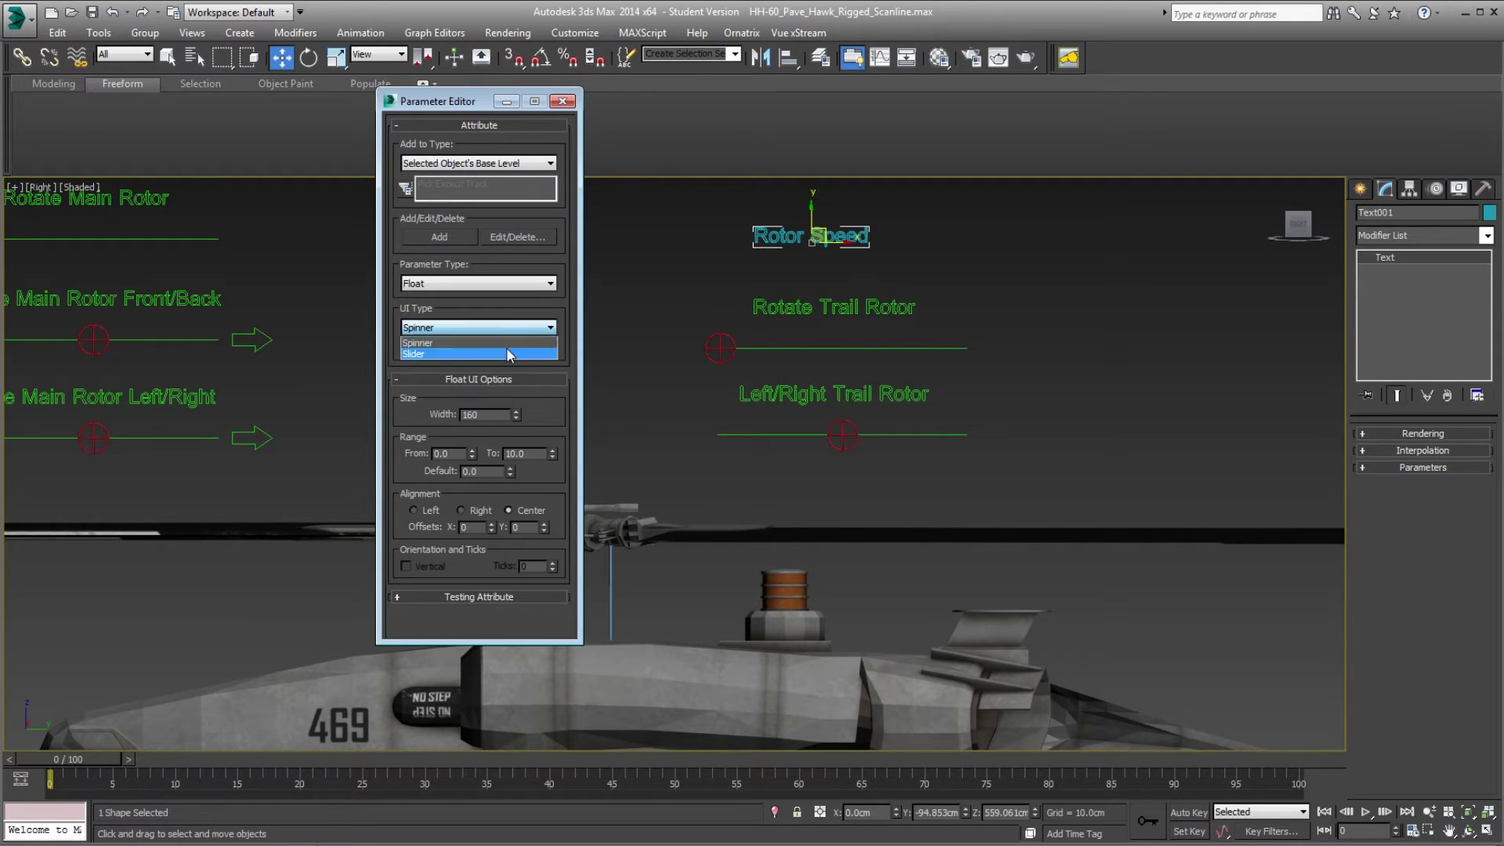
{"action": "left_click", "coordinate": [468, 355]}
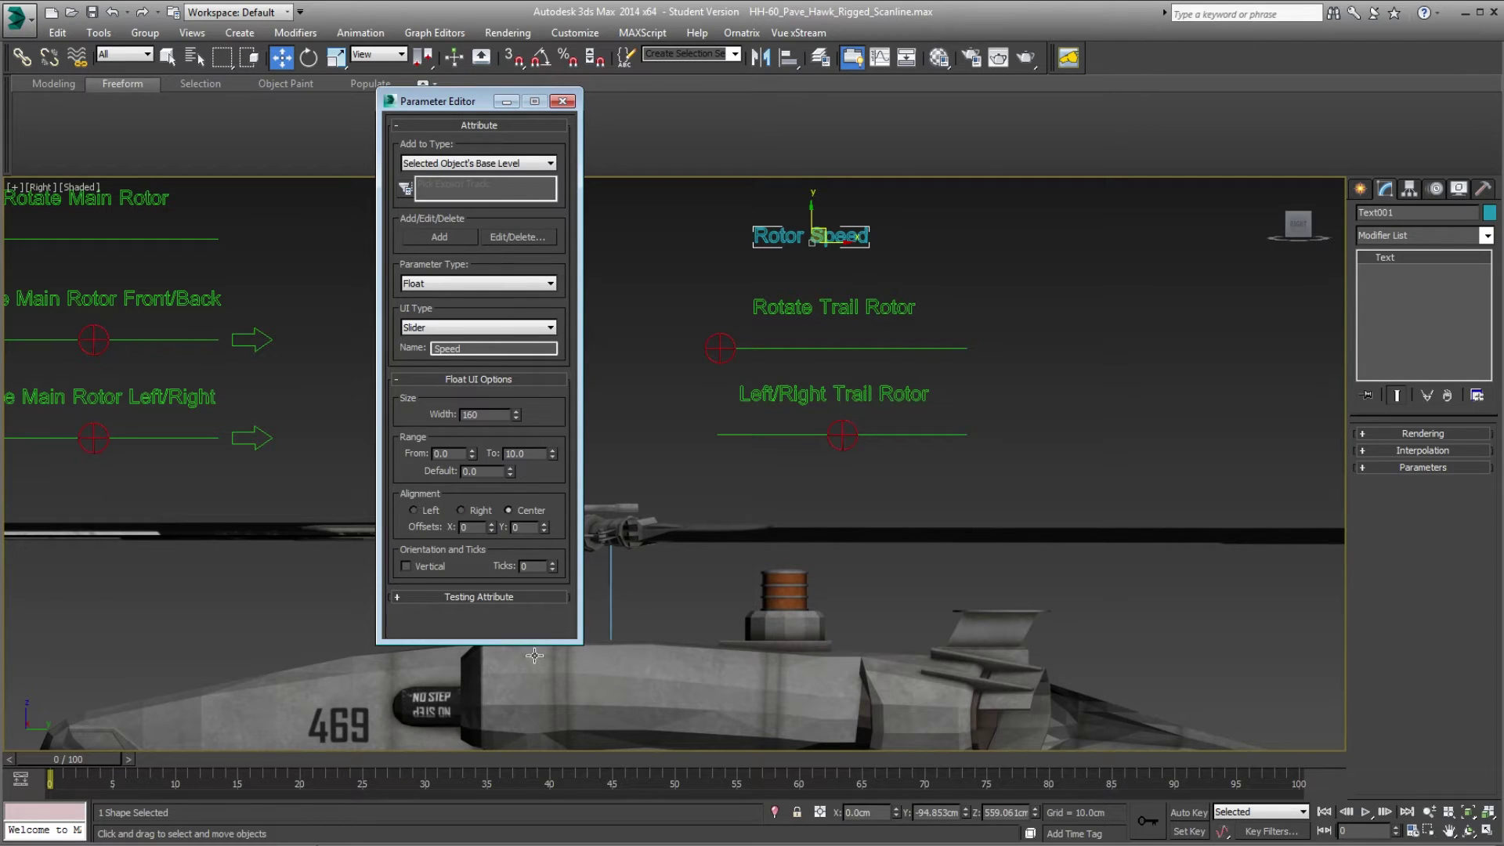
{"action": "left_click_drag", "start_coordinate": [538, 644], "coordinate": [538, 741]}
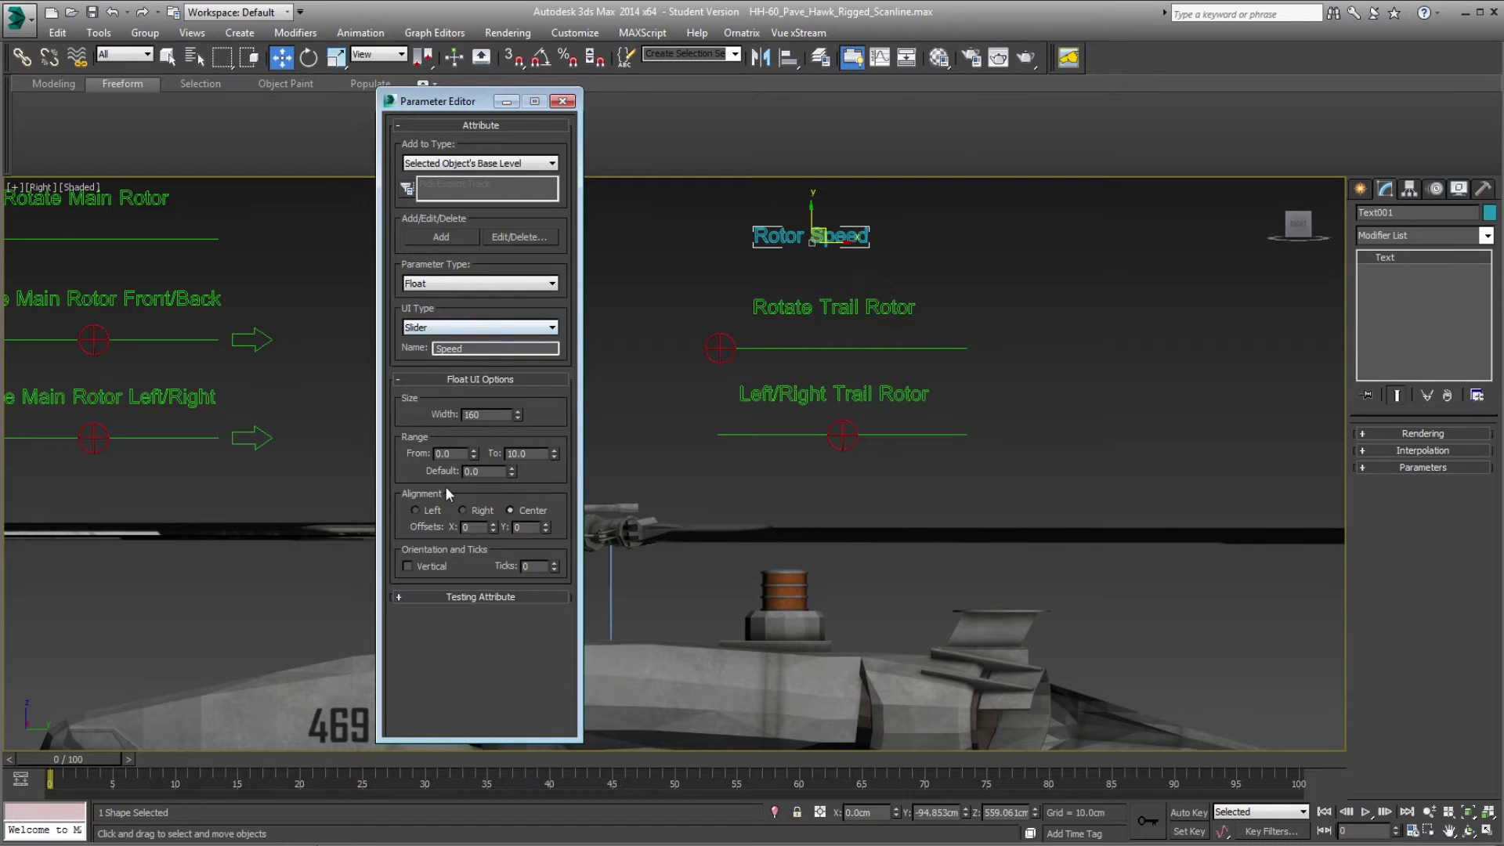
{"action": "left_click", "coordinate": [446, 328]}
{"action": "left_click", "coordinate": [446, 343]}
Add the Speed parameter to the Rotor Speed text's base level, check its spinner and close the Parameter Editor.
{"action": "left_click", "coordinate": [467, 238]}
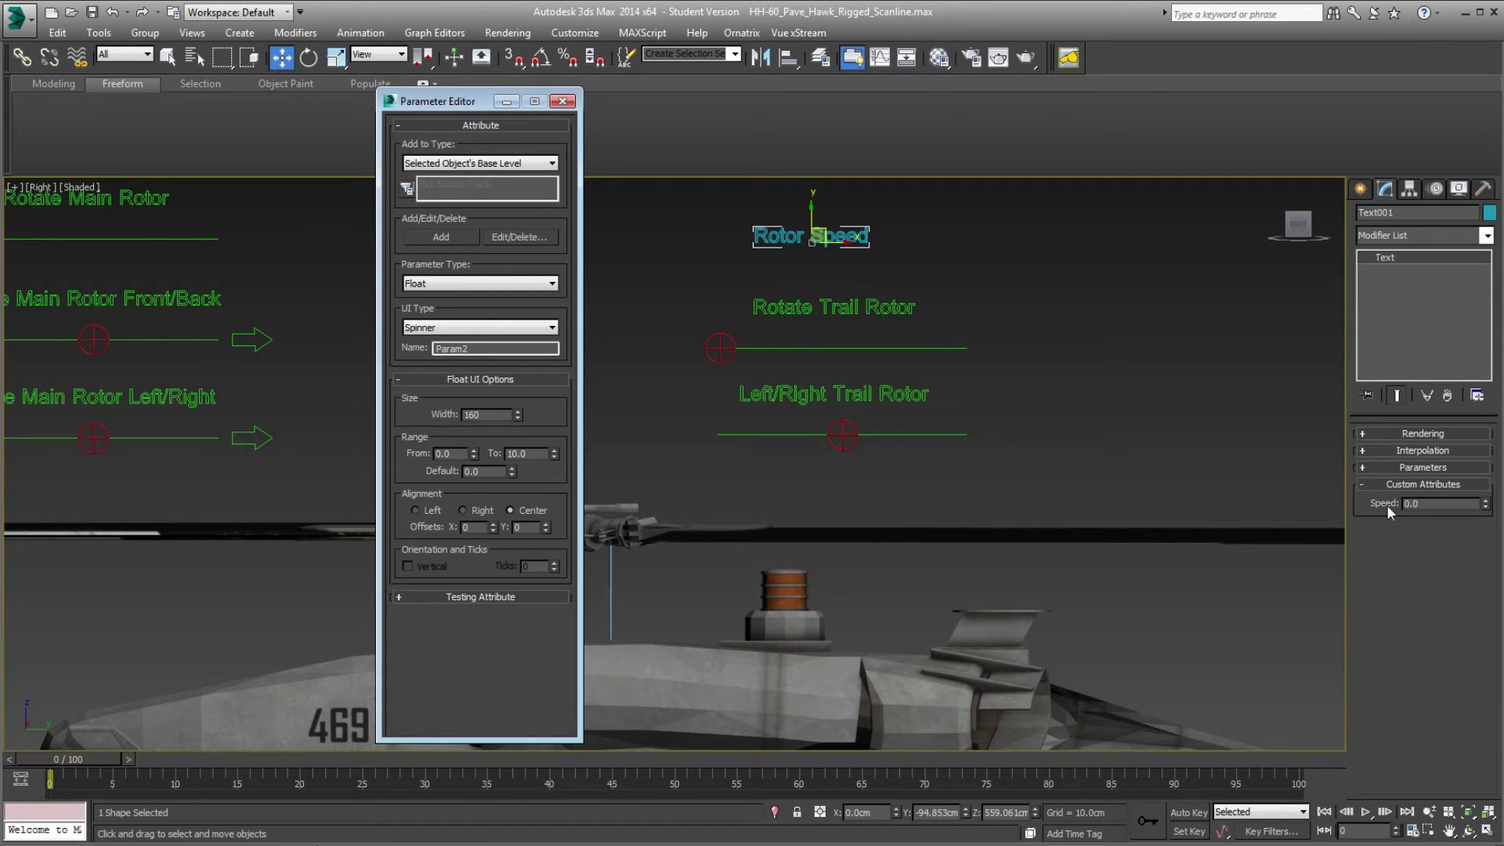
{"action": "mouse_move", "coordinate": [1486, 506]}
{"action": "left_mouse_down"}
{"action": "mouse_move", "coordinate": [1492, 239]}
{"action": "mouse_move", "coordinate": [1485, 506]}
{"action": "left_mouse_up"}
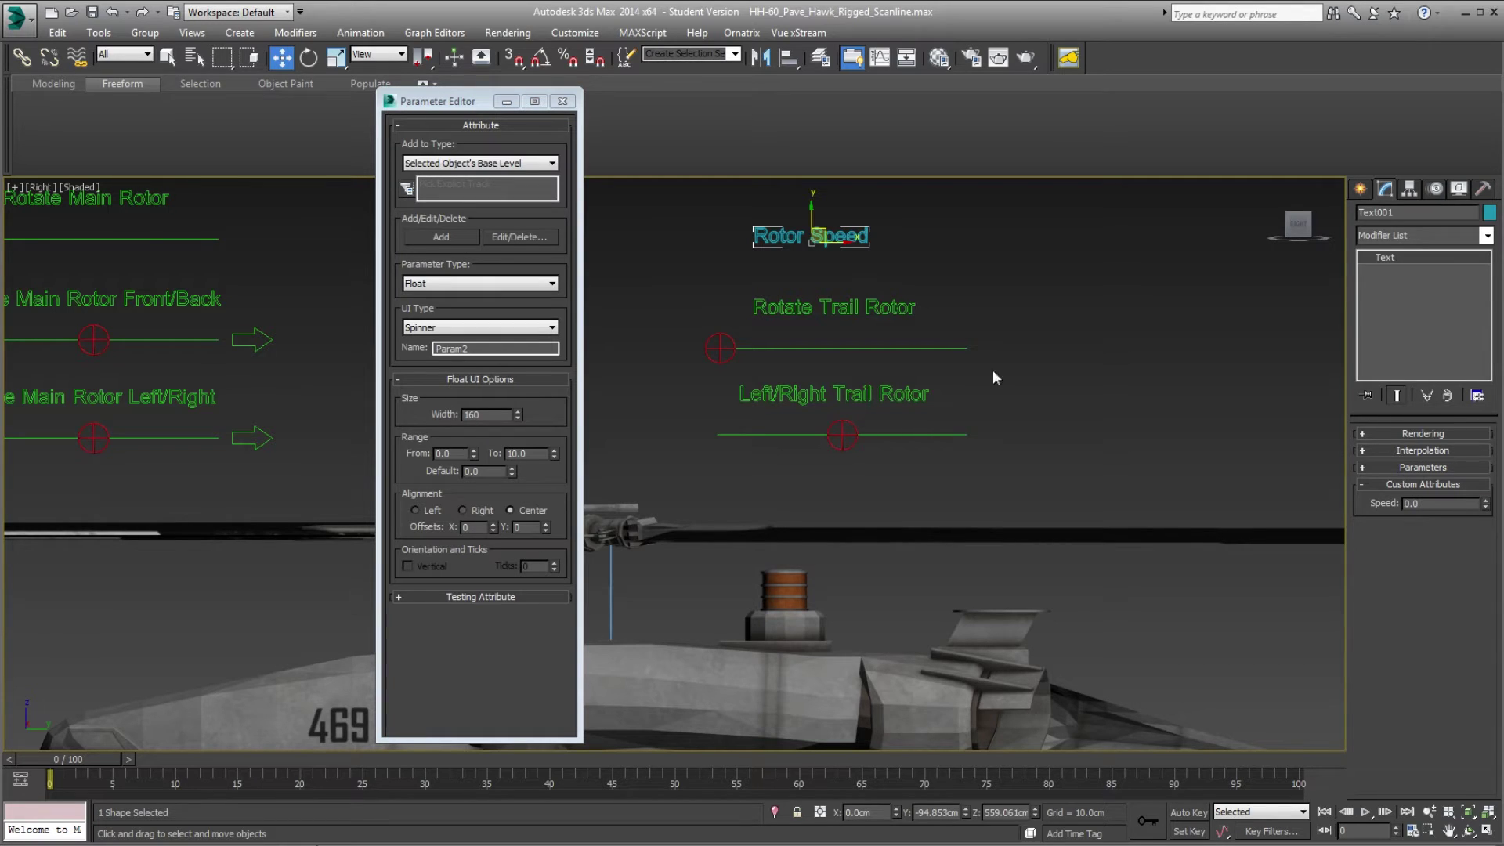
{"action": "left_click", "coordinate": [562, 102]}
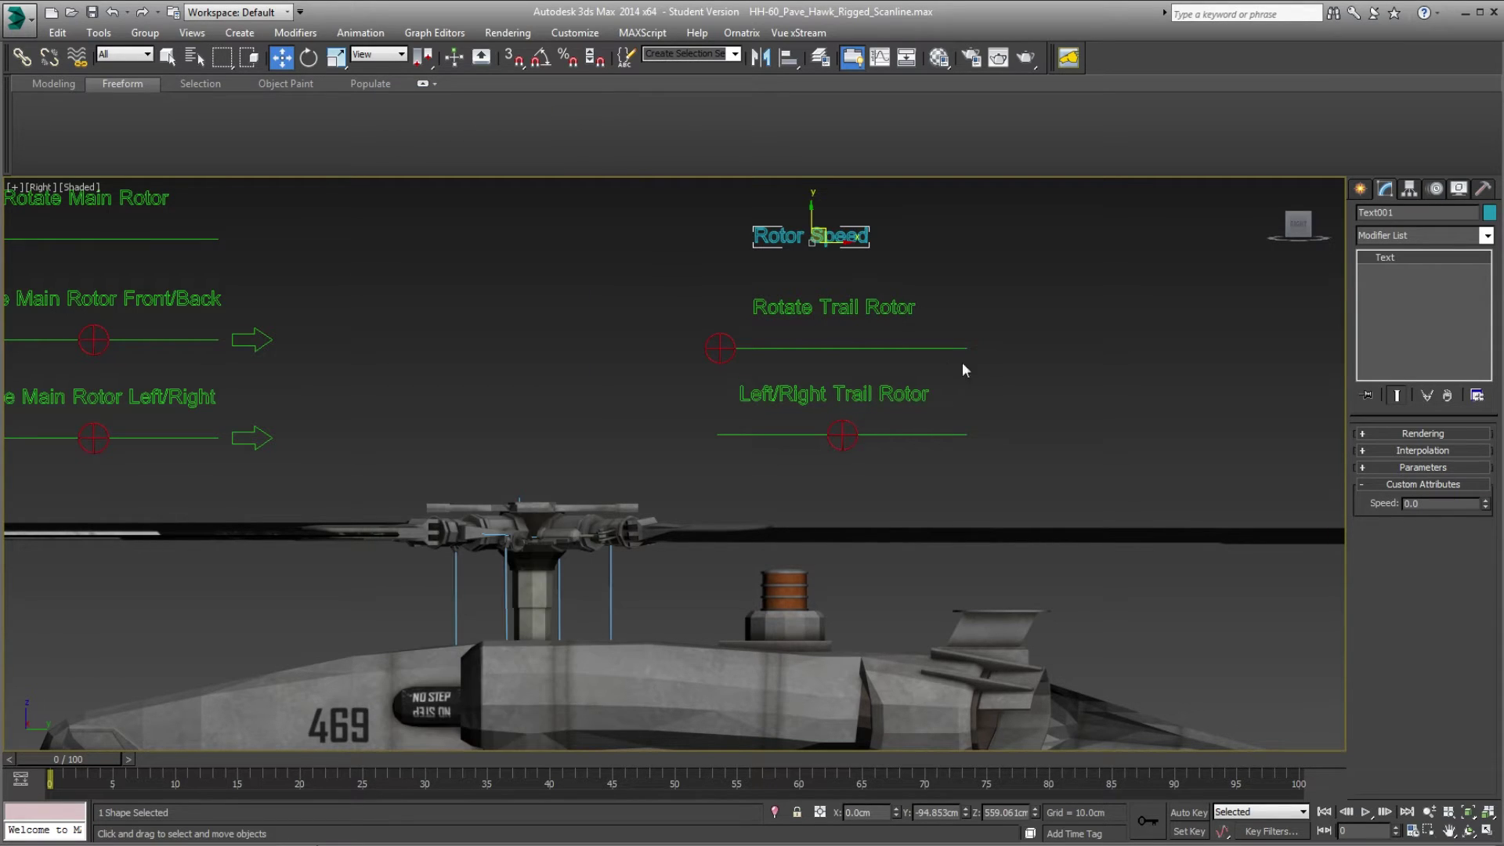
Rename the Text001 shape as Rotor Speed and clear the selection.
{"action": "left_click", "coordinate": [1415, 216]}
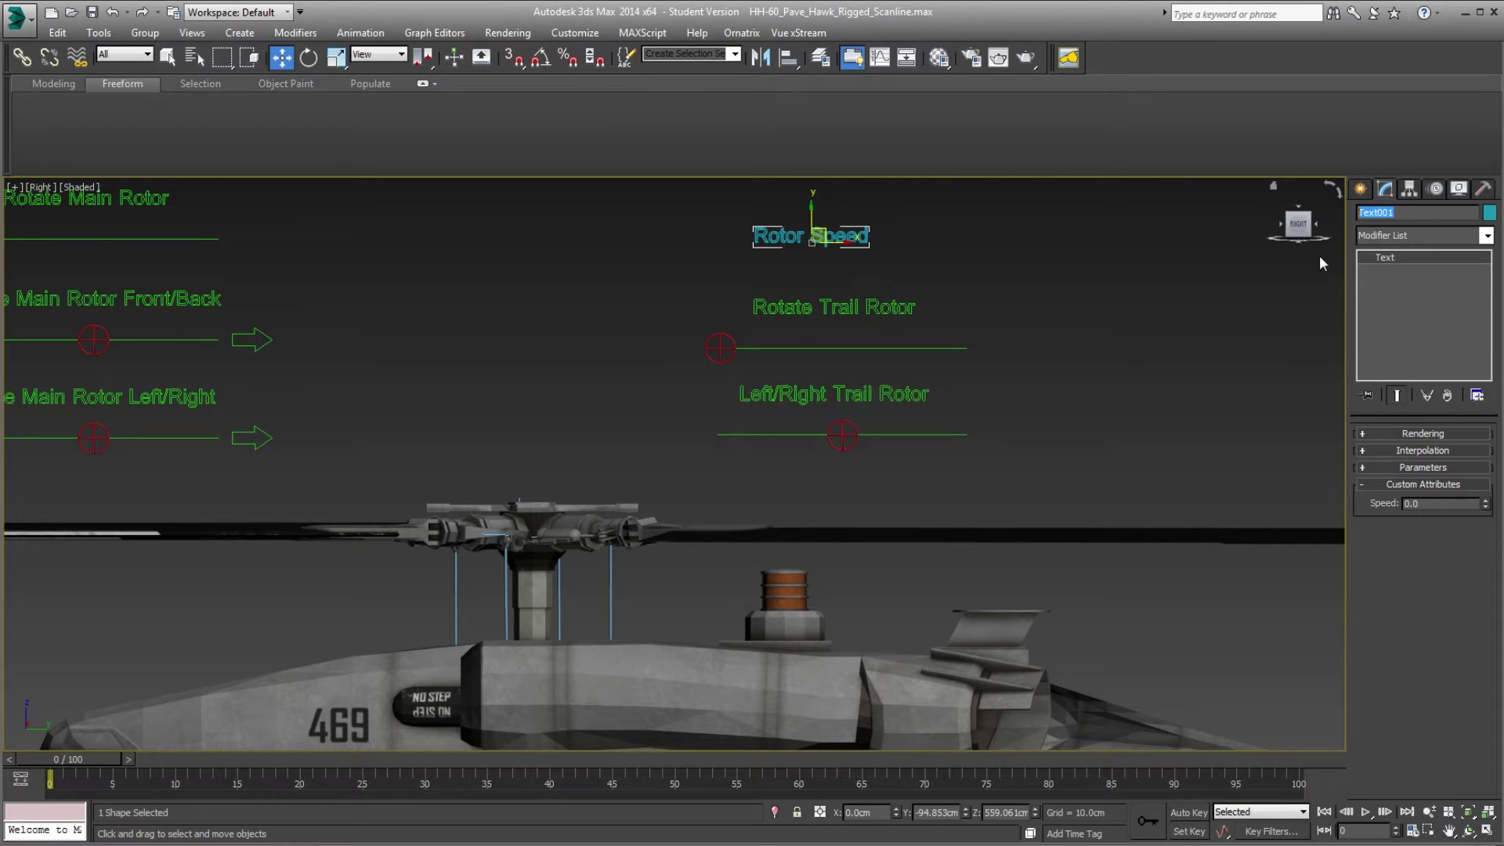
{"action": "type", "text": "Rotot"}
{"action": "type", "text": " Speed"}
{"action": "left_click", "coordinate": [971, 305]}
Create a Dummy helper over the helicopter's main rotor in the Right view.
{"action": "middle_click_drag", "start_coordinate": [772, 430], "coordinate": [899, 437]}
{"action": "scroll", "coordinate": [899, 437], "scroll_direction": "down", "scroll_amount": 4}
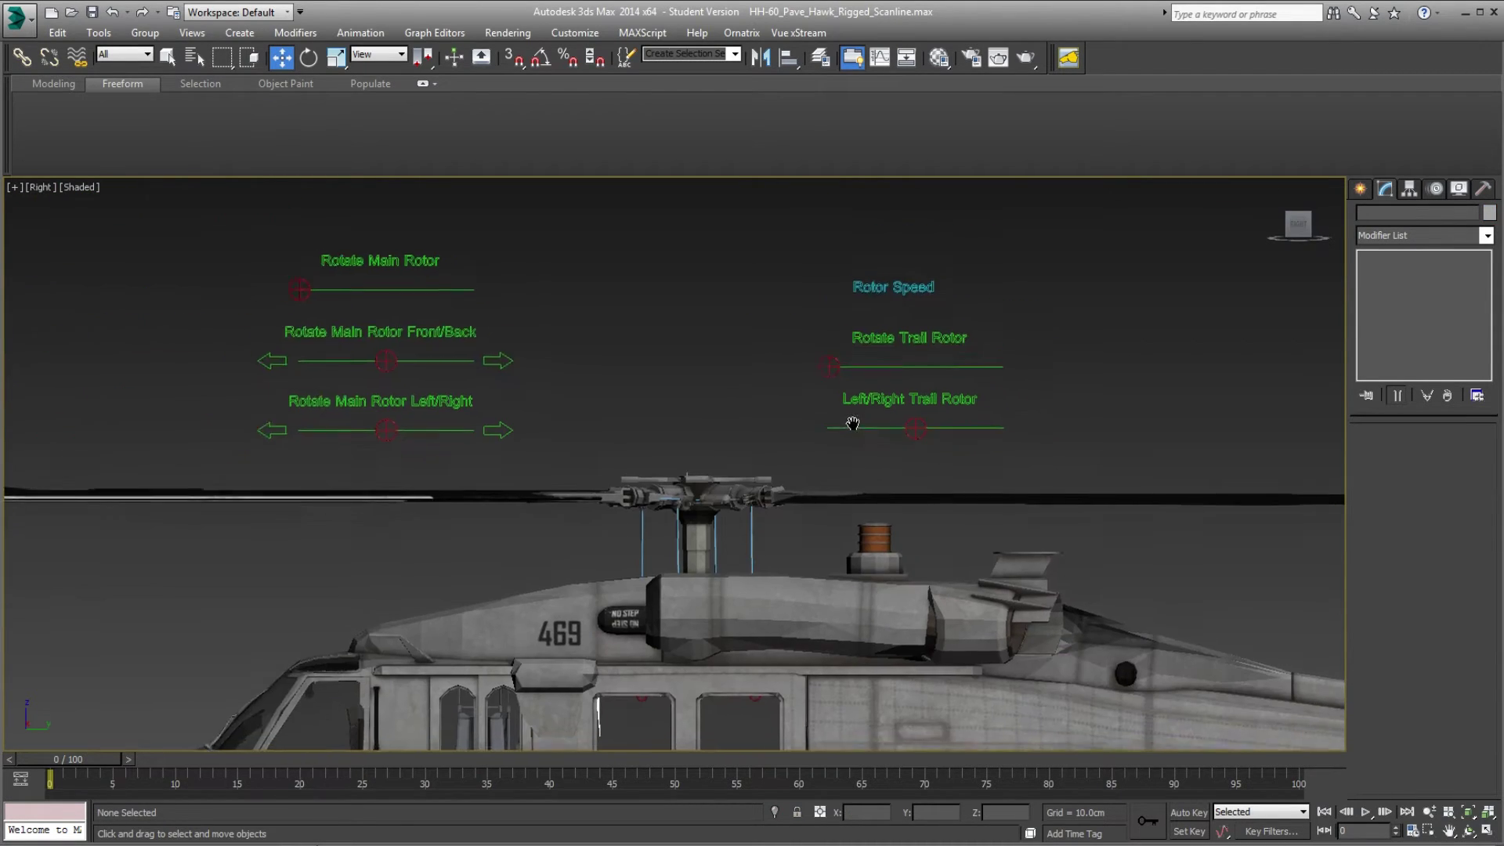
{"action": "scroll", "coordinate": [881, 305], "scroll_direction": "up", "scroll_amount": 4}
{"action": "scroll", "coordinate": [878, 307], "scroll_direction": "down", "scroll_amount": 3}
{"action": "middle_click_drag", "start_coordinate": [721, 498], "coordinate": [754, 432]}
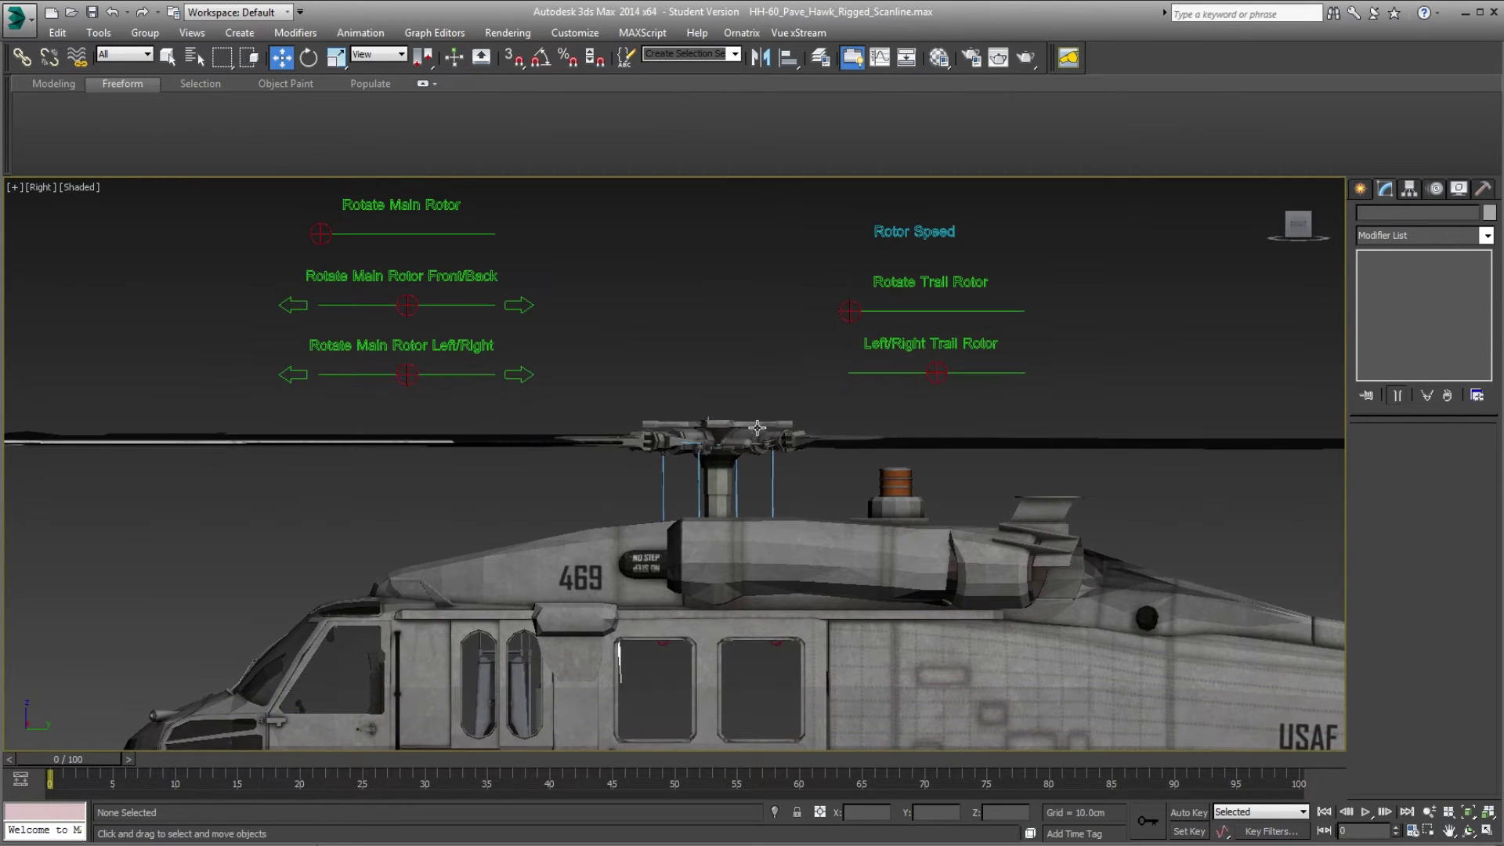
{"action": "left_click", "coordinate": [726, 490]}
{"action": "middle_click_drag", "start_coordinate": [741, 369], "coordinate": [731, 420]}
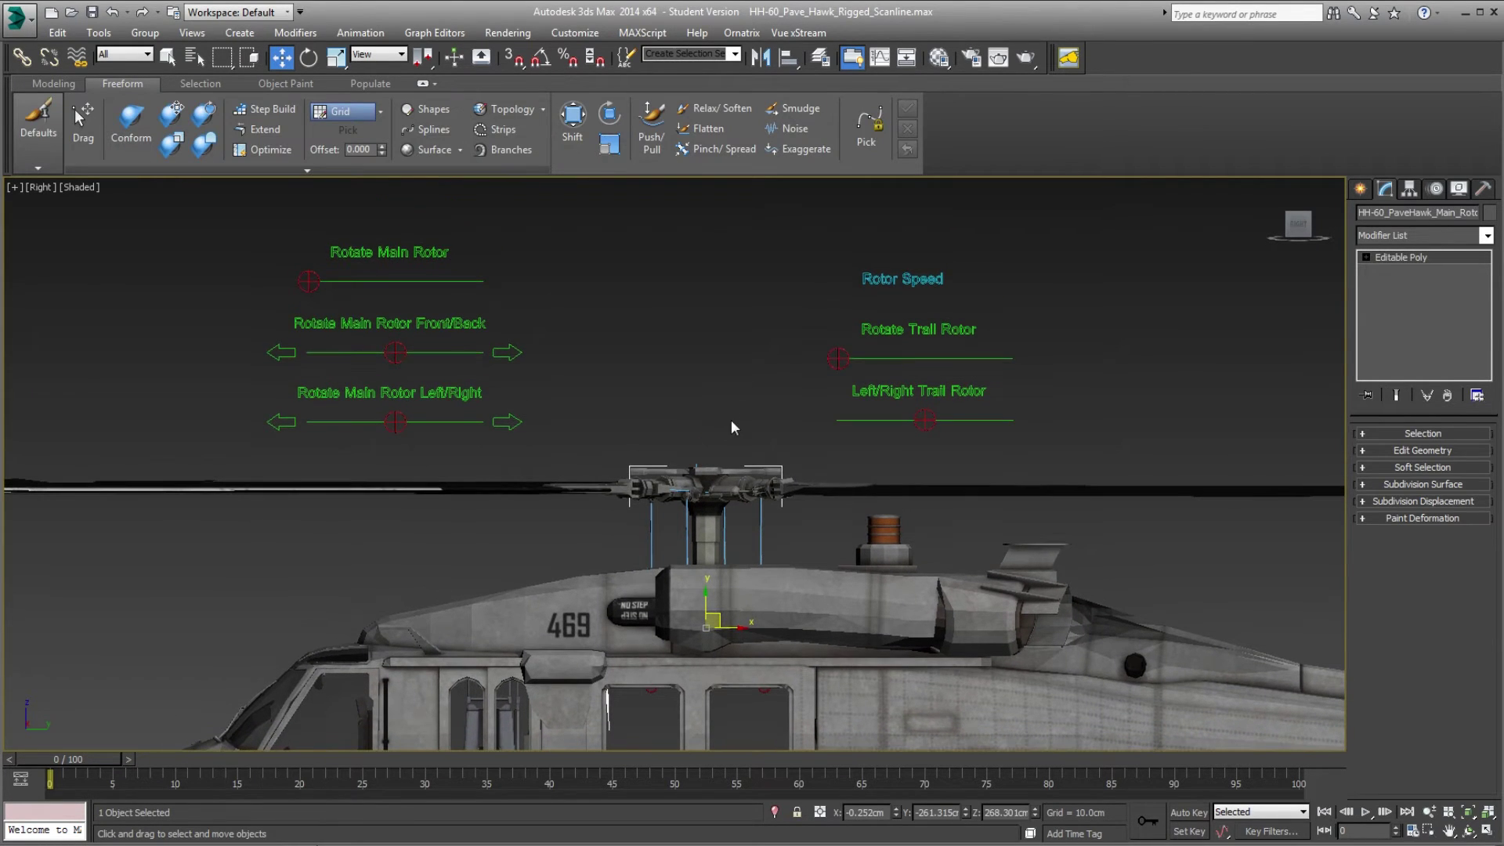
{"action": "left_click", "coordinate": [1434, 190]}
{"action": "left_click", "coordinate": [1363, 190]}
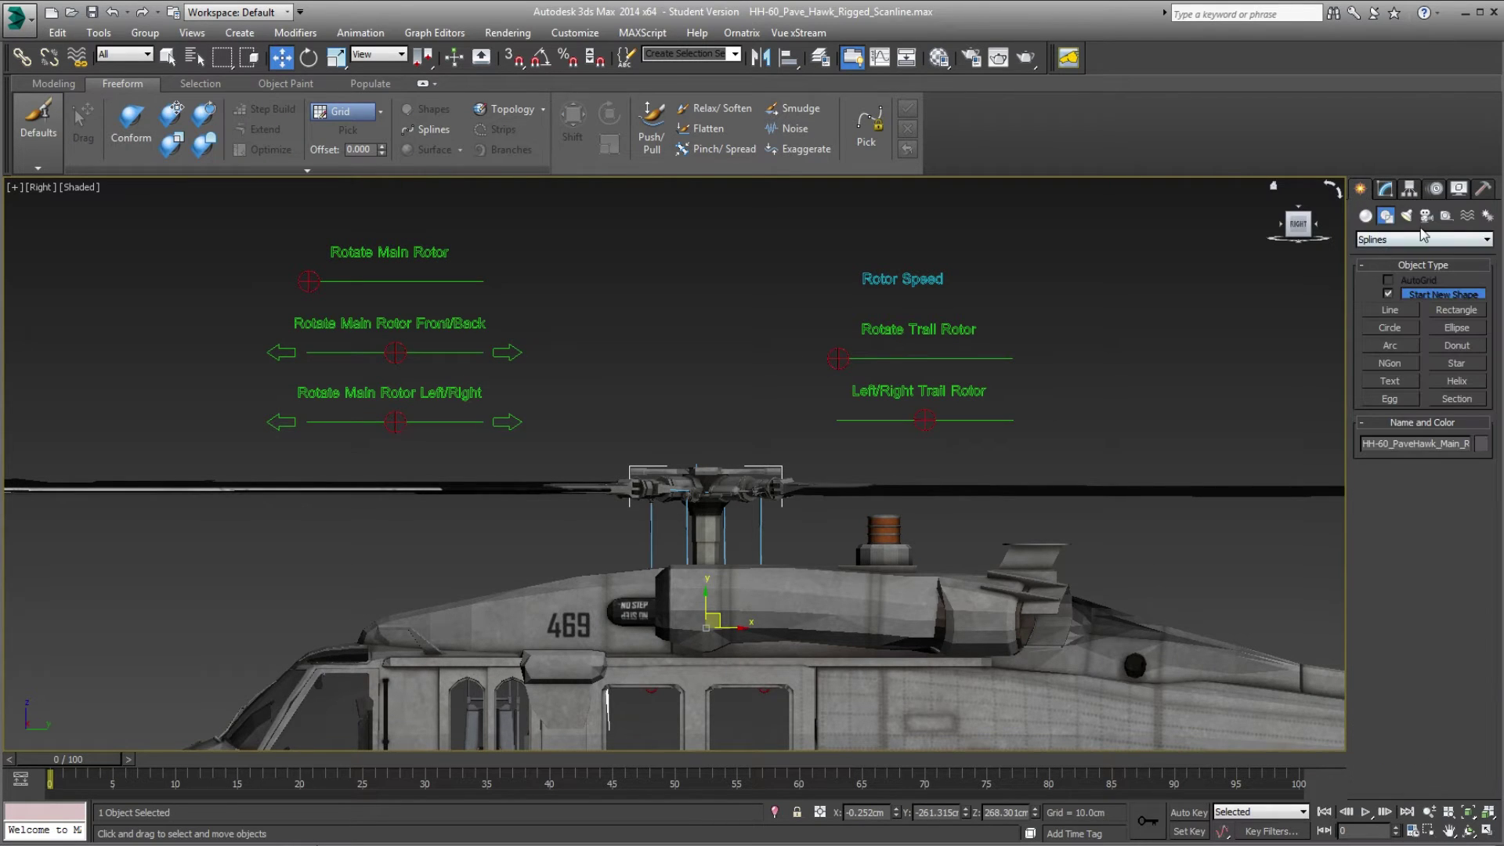
{"action": "left_click", "coordinate": [1446, 220]}
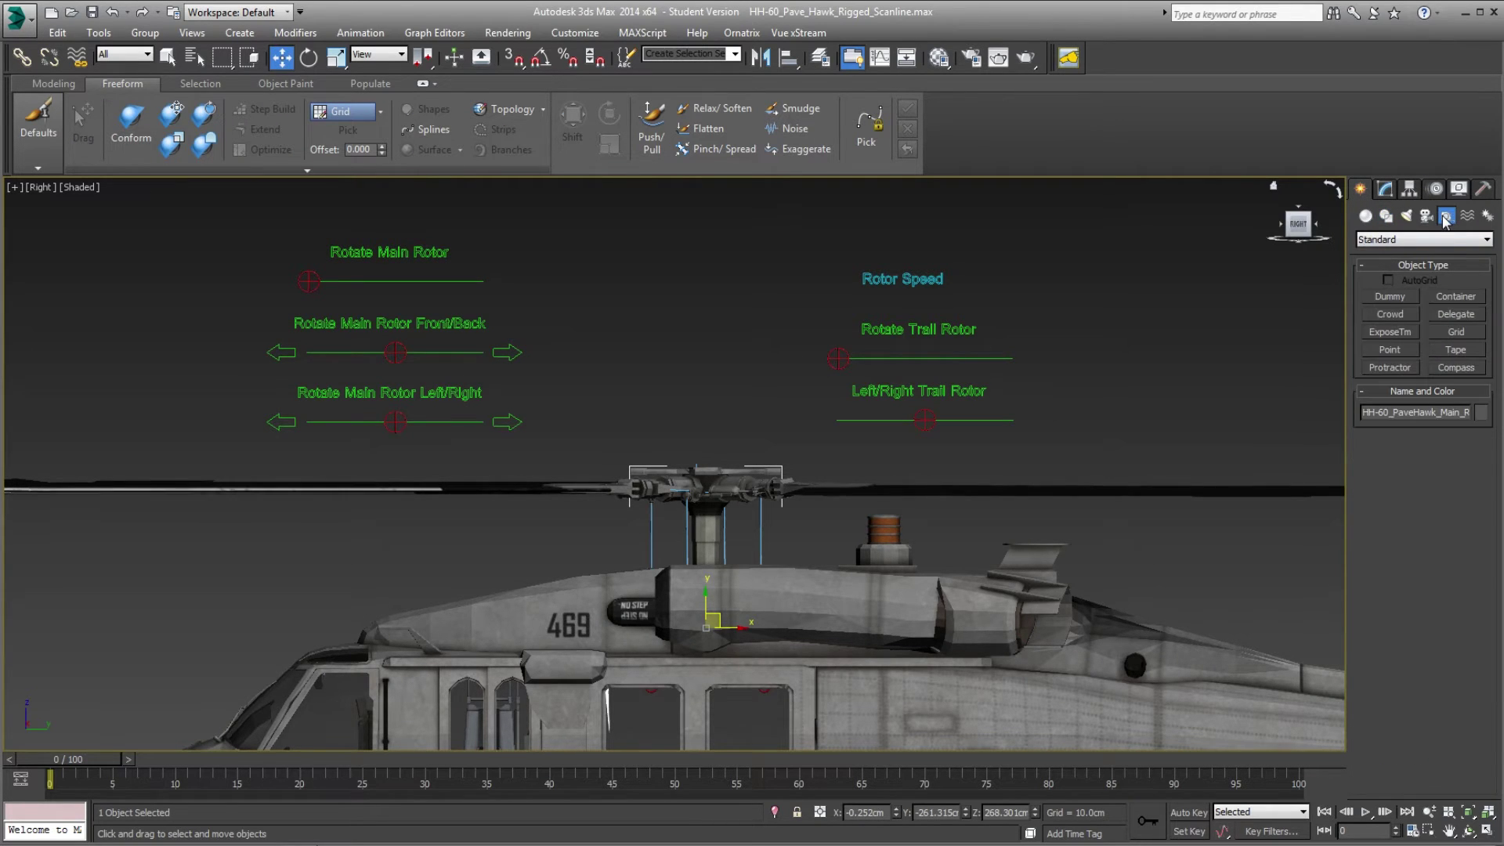
{"action": "left_click", "coordinate": [1391, 297]}
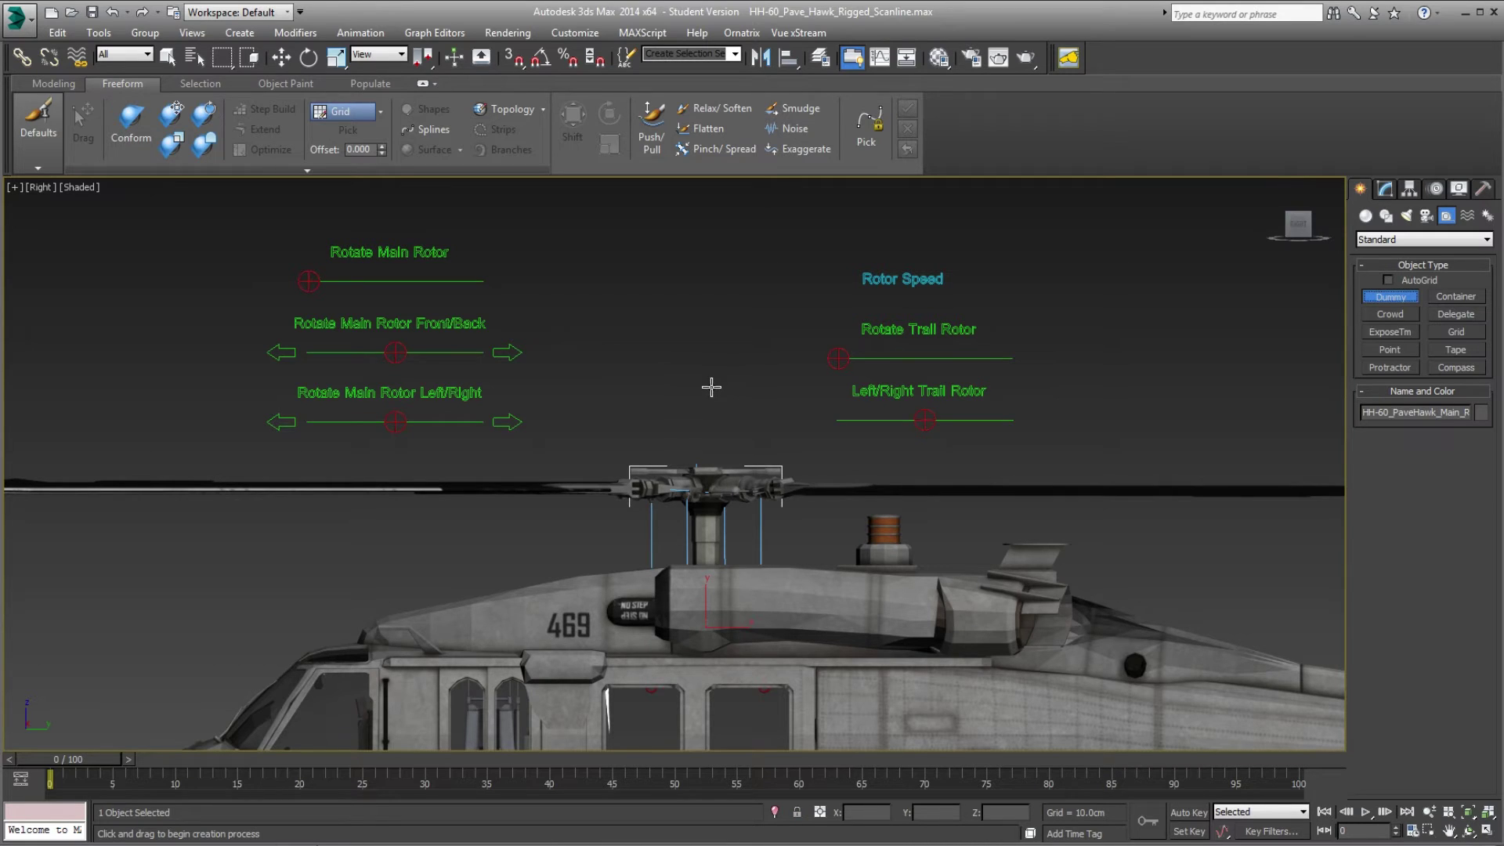
{"action": "left_click_drag", "start_coordinate": [712, 387], "coordinate": [725, 475]}
Align the dummy to the main rotor by pivot point on X, Y and Z, and raise it to the rotor hub.
{"action": "key", "text": "alt+a"}
{"action": "left_click", "coordinate": [788, 641]}
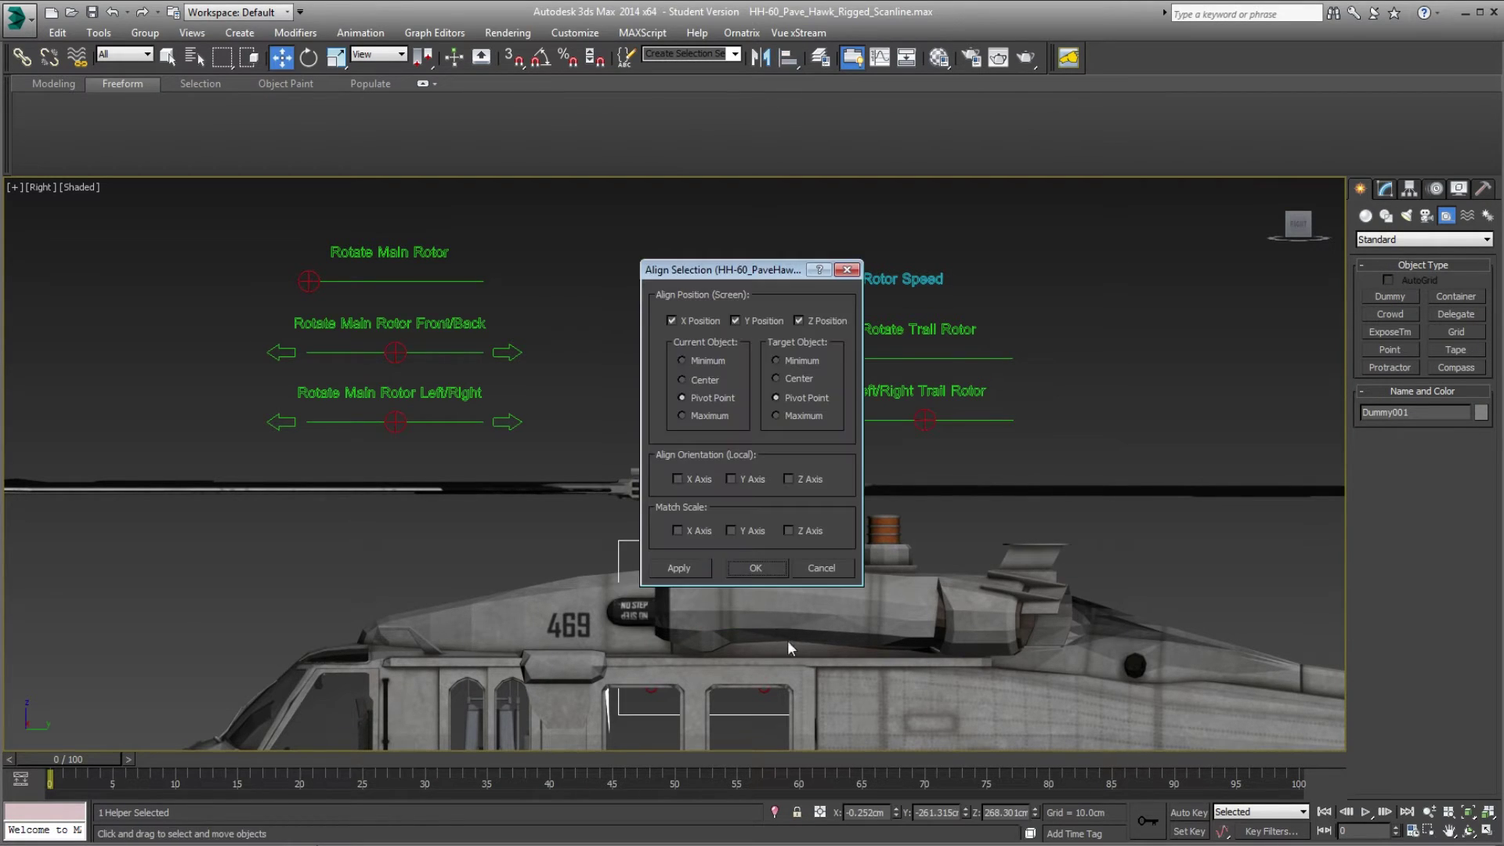
{"action": "left_click", "coordinate": [755, 568]}
{"action": "left_click_drag", "start_coordinate": [705, 595], "coordinate": [705, 471]}
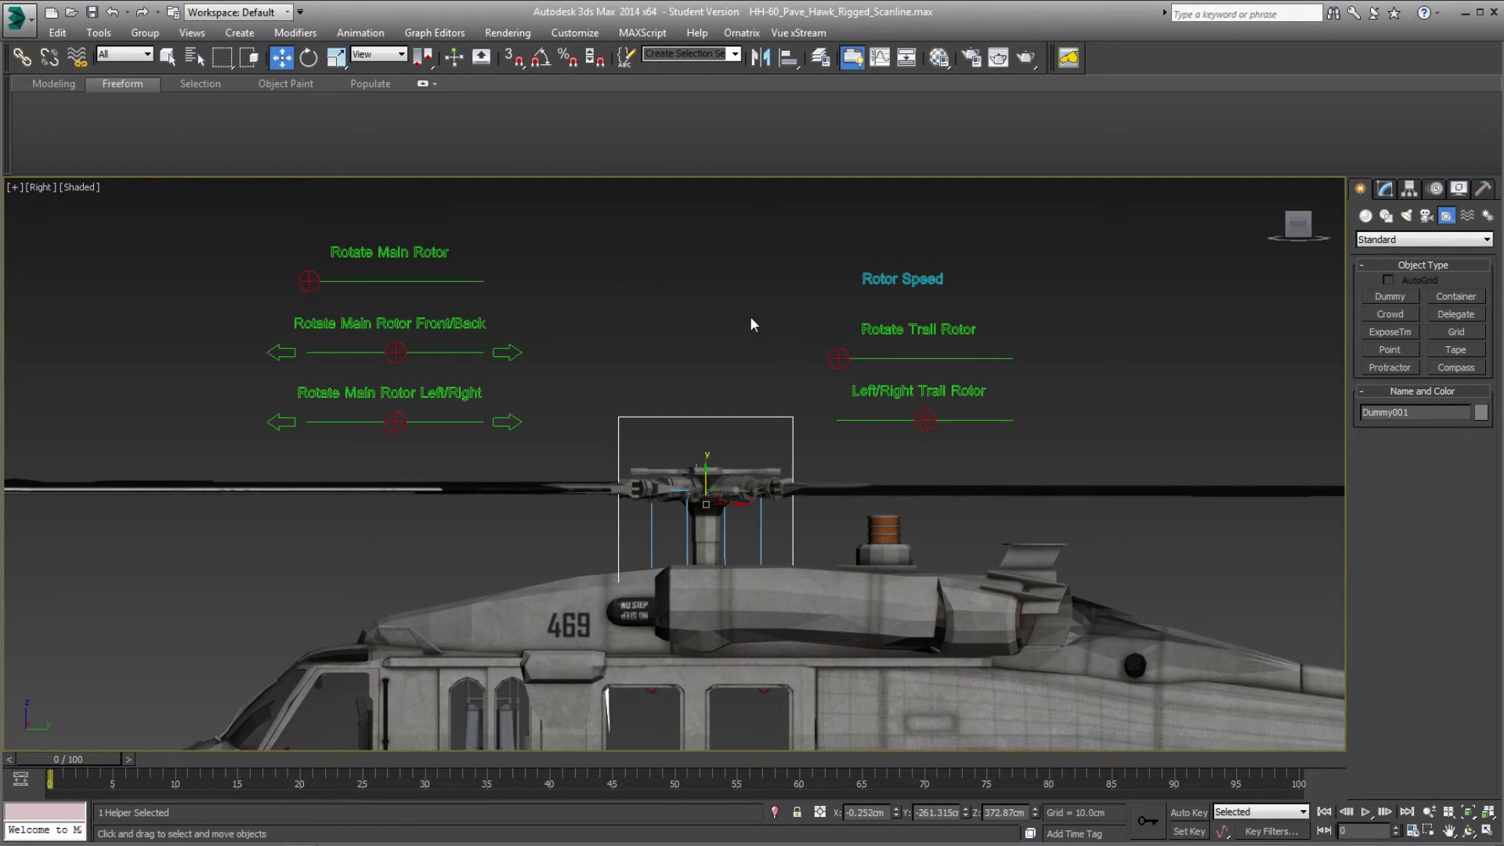
Compare the rotation values of the main rotor and the dummy helper using the Rotate tool.
{"action": "left_click", "coordinate": [705, 537]}
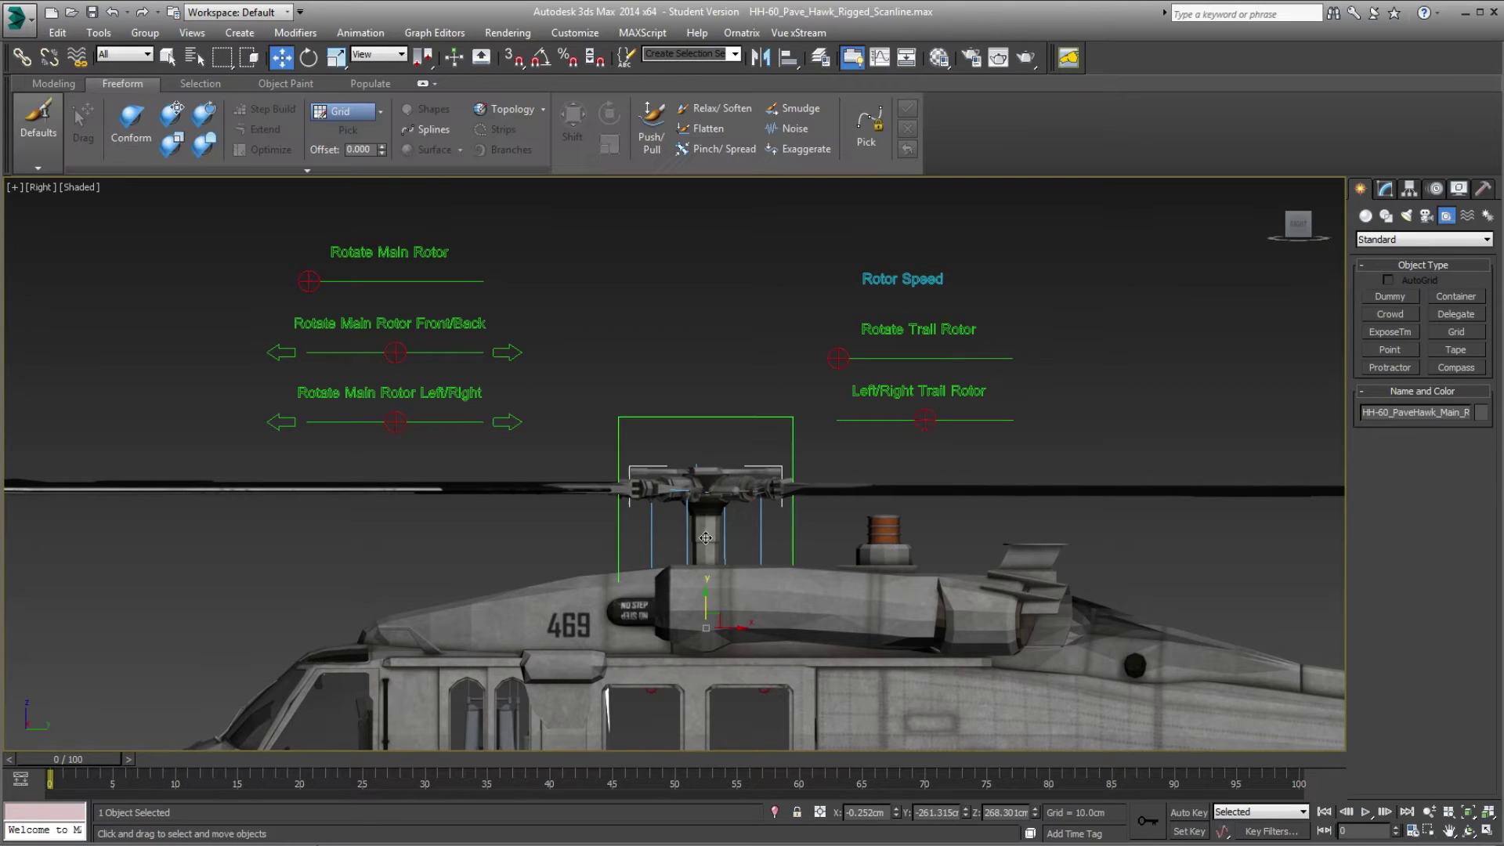
{"action": "left_click", "coordinate": [699, 420]}
{"action": "key", "text": "e"}
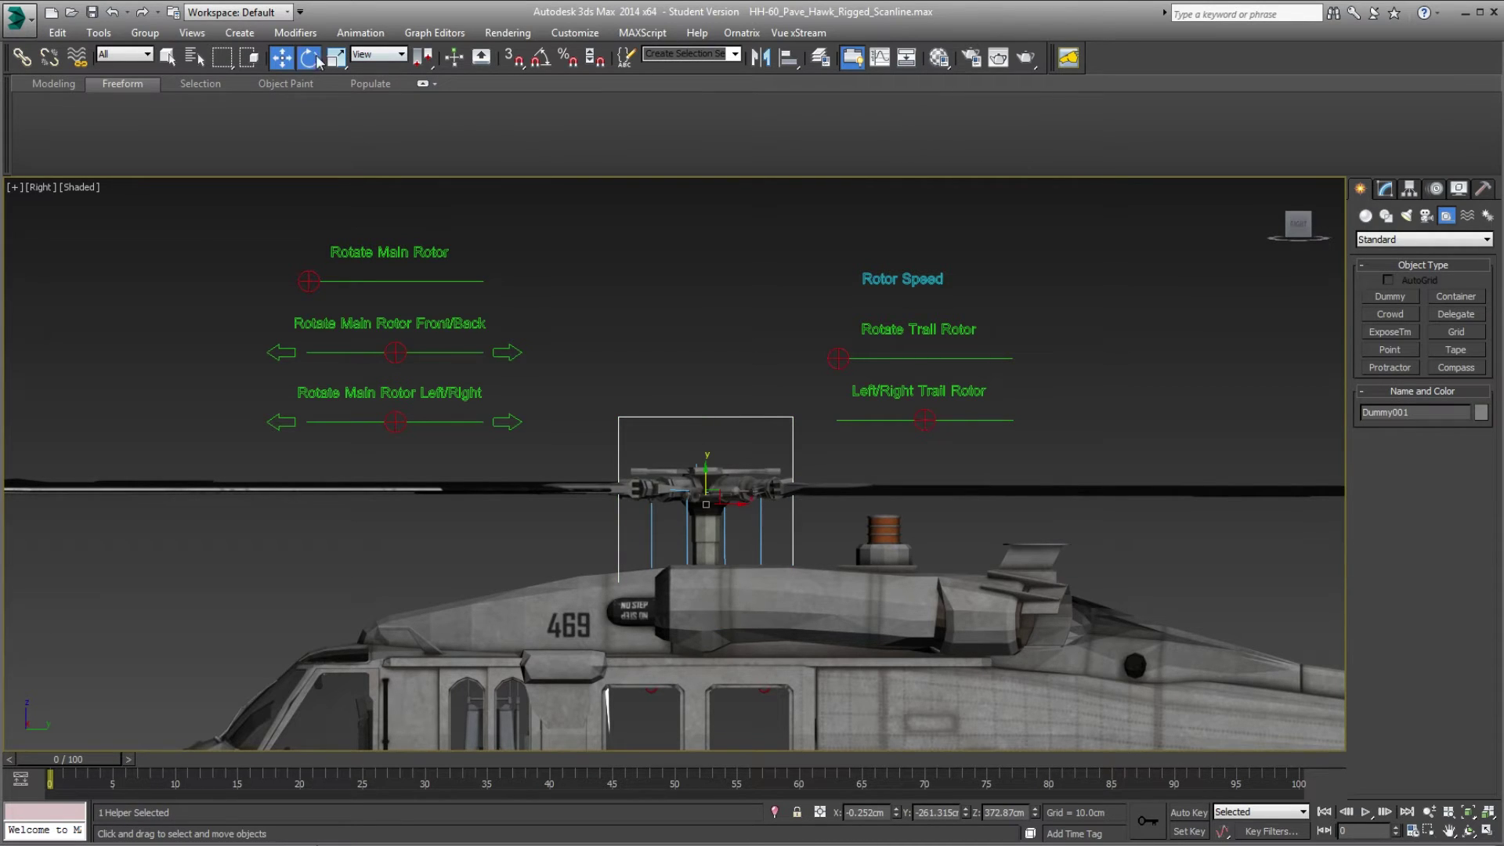
{"action": "mouse_move", "coordinate": [727, 485]}
{"action": "left_mouse_down"}
{"action": "mouse_move", "coordinate": [727, 506]}
{"action": "mouse_move", "coordinate": [733, 475]}
{"action": "left_mouse_up"}
{"action": "left_click", "coordinate": [713, 373]}
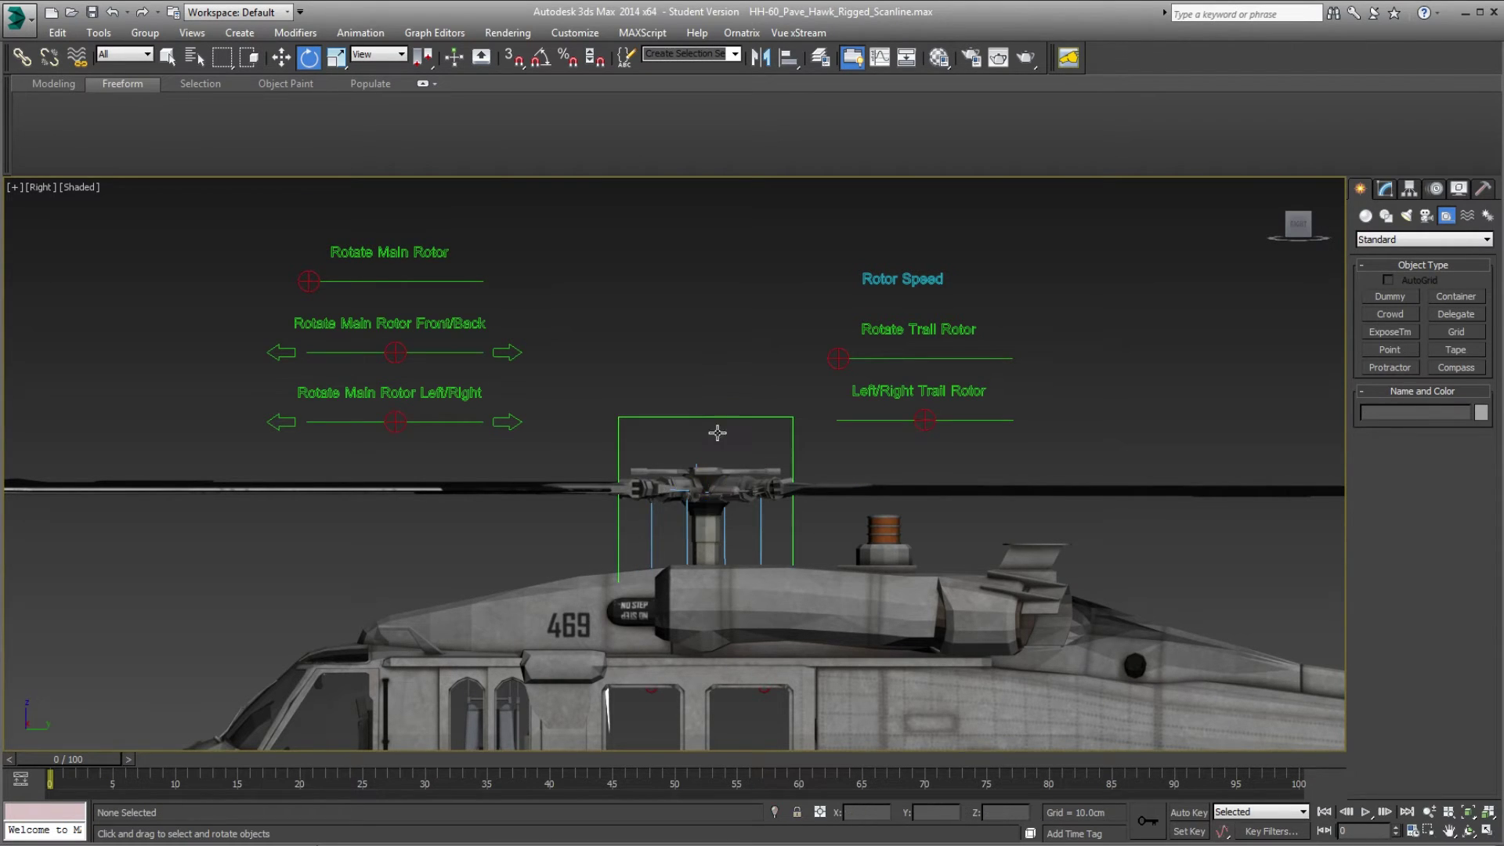
{"action": "left_click", "coordinate": [709, 519]}
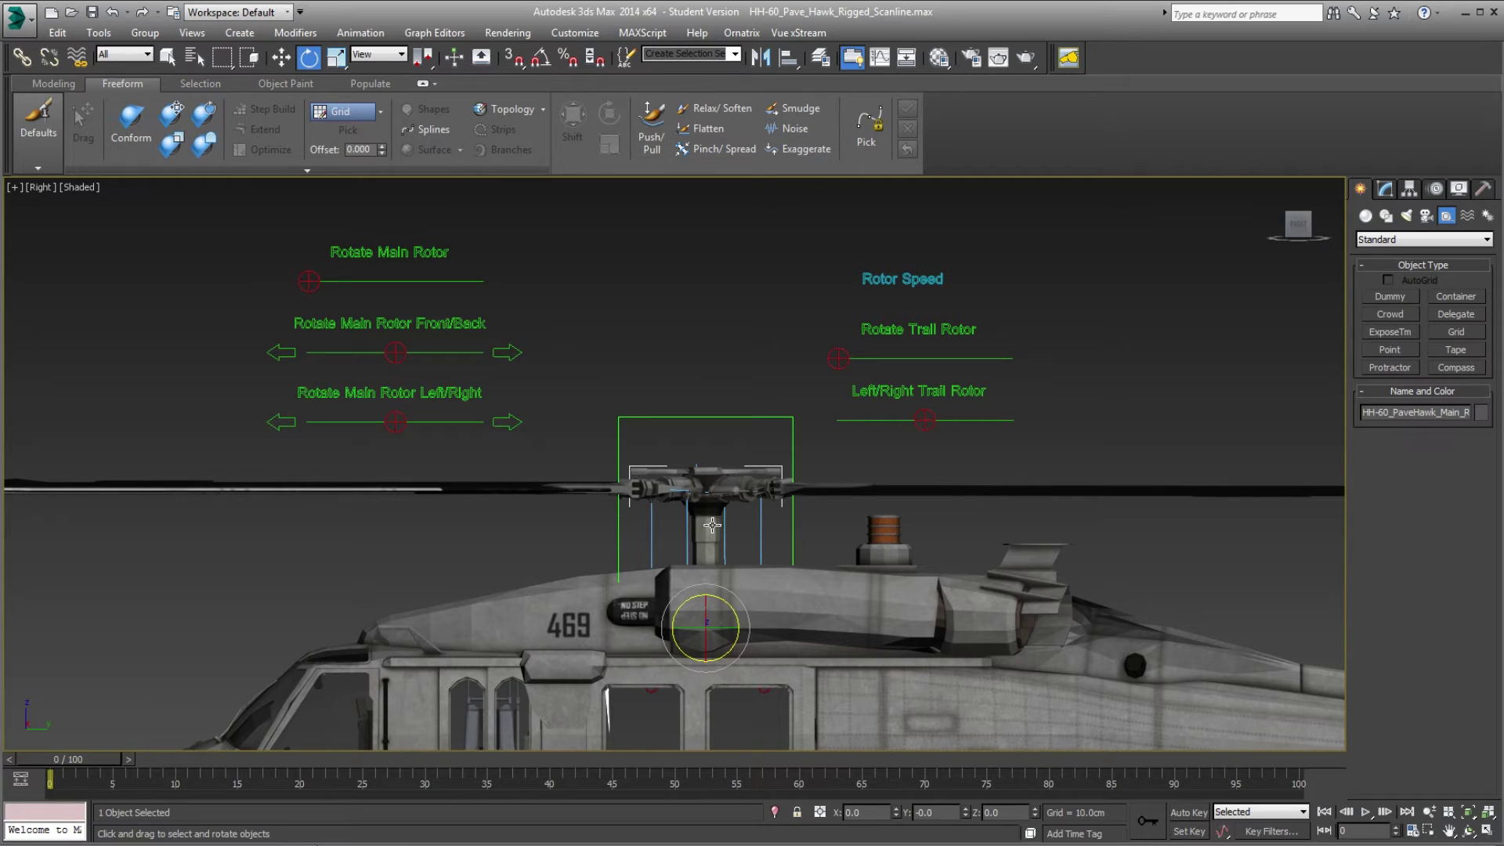
{"action": "left_click", "coordinate": [722, 417]}
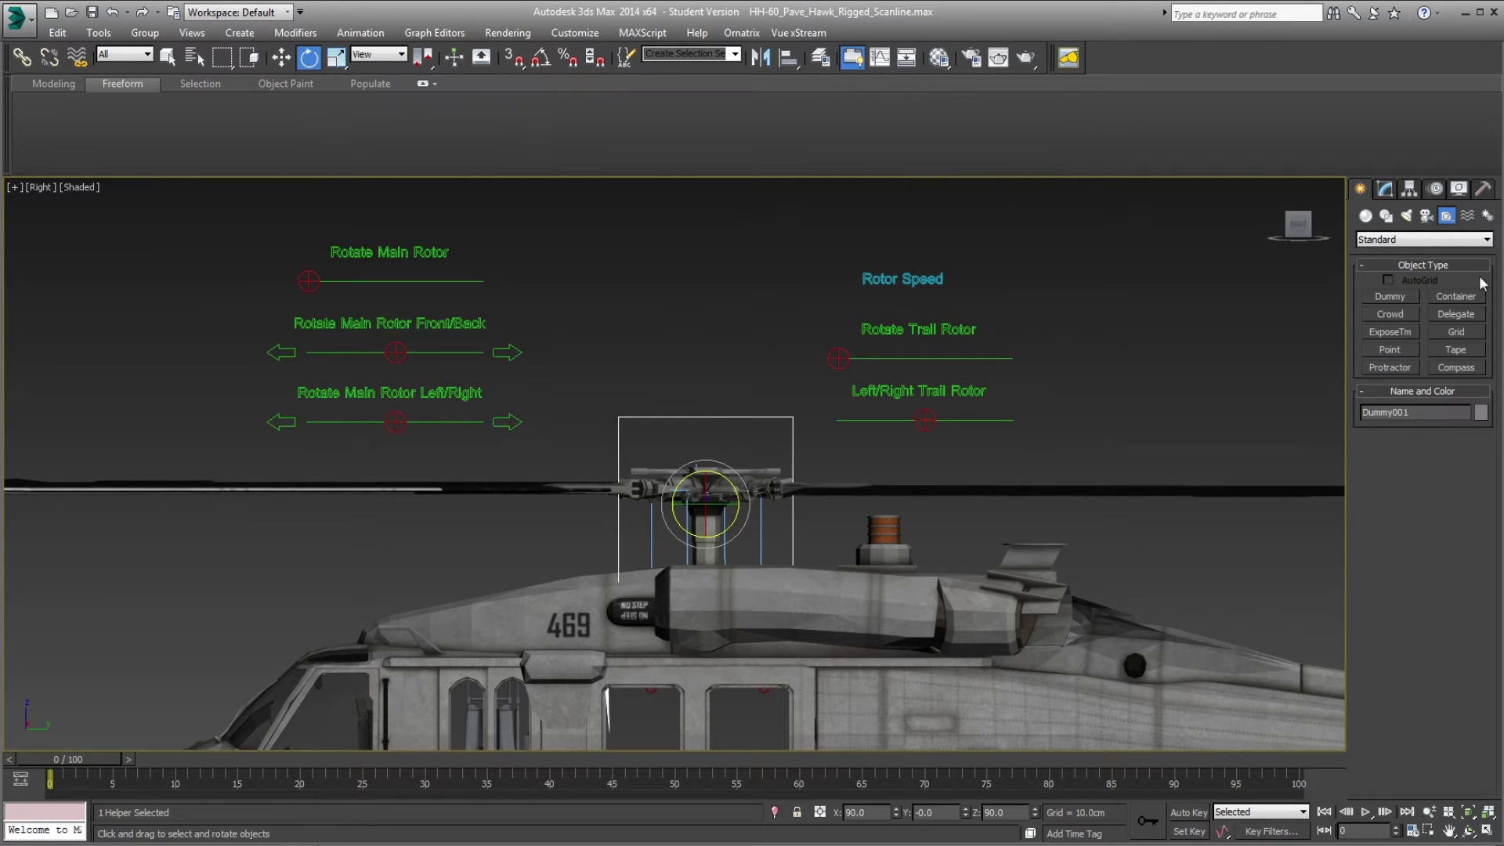
Rename the dummy helper as Rotor_Angle.
{"action": "left_click", "coordinate": [1385, 189]}
{"action": "double_click", "coordinate": [1406, 213]}
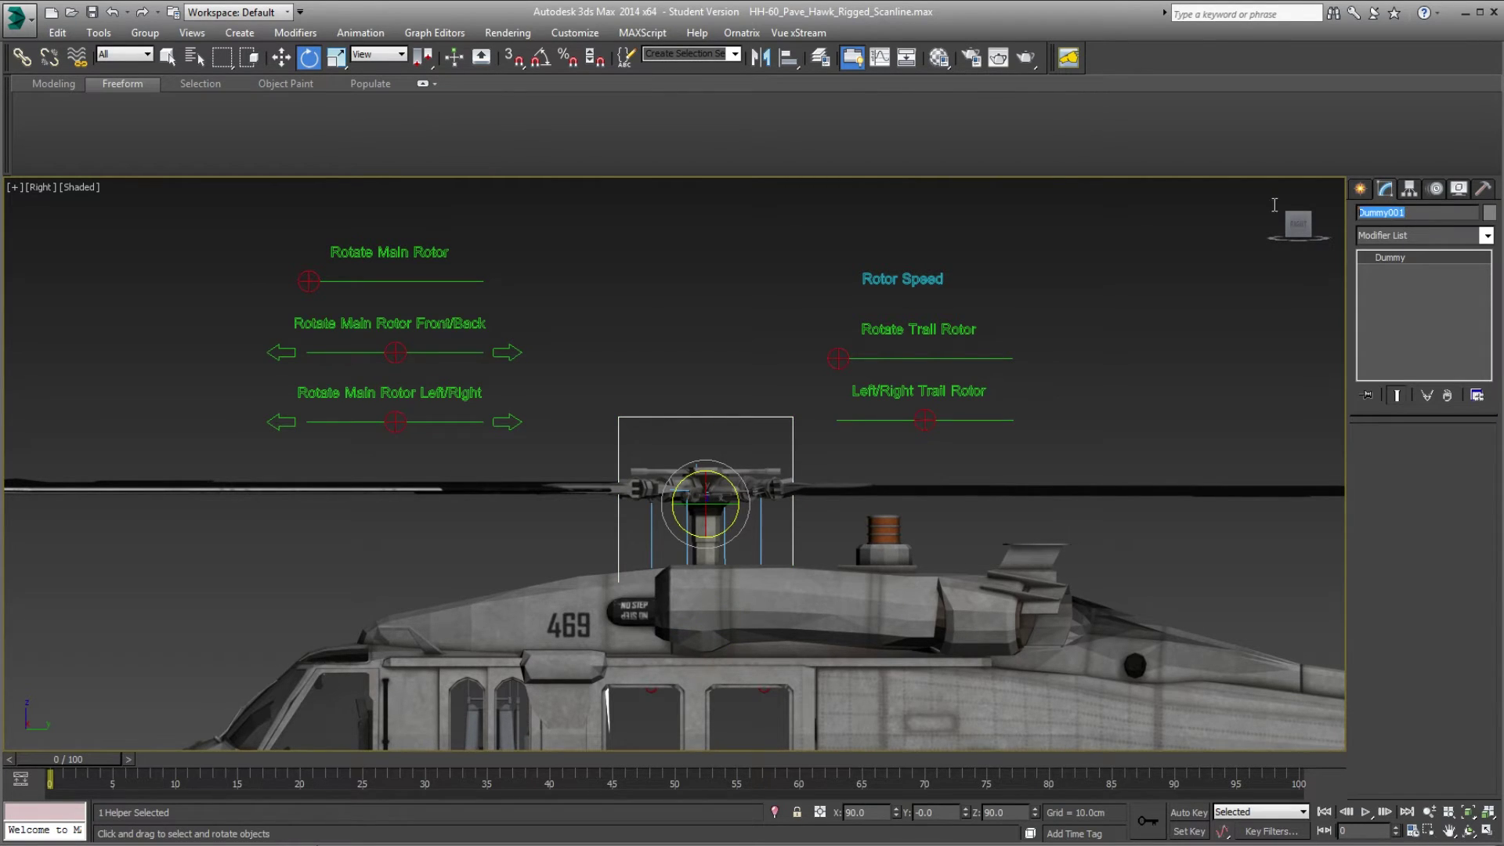
{"action": "type", "text": "Rotor_Angle"}
Select the main rotor and show its motion parameters with the list of assigned transform controllers.
{"action": "left_click", "coordinate": [282, 57]}
{"action": "left_click", "coordinate": [705, 547]}
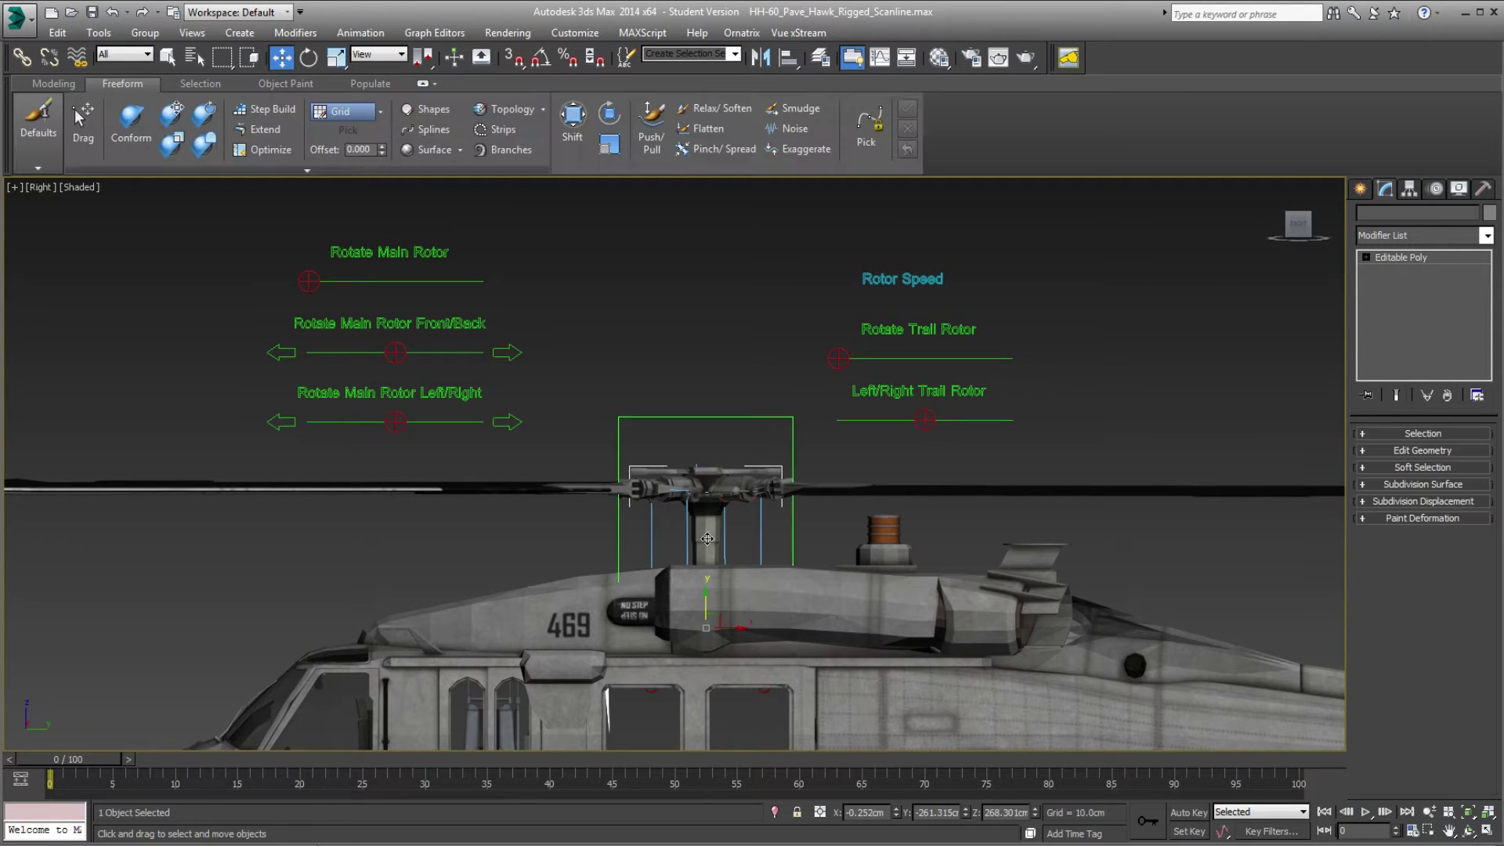
{"action": "scroll", "coordinate": [715, 548], "scroll_direction": "down", "scroll_amount": 5}
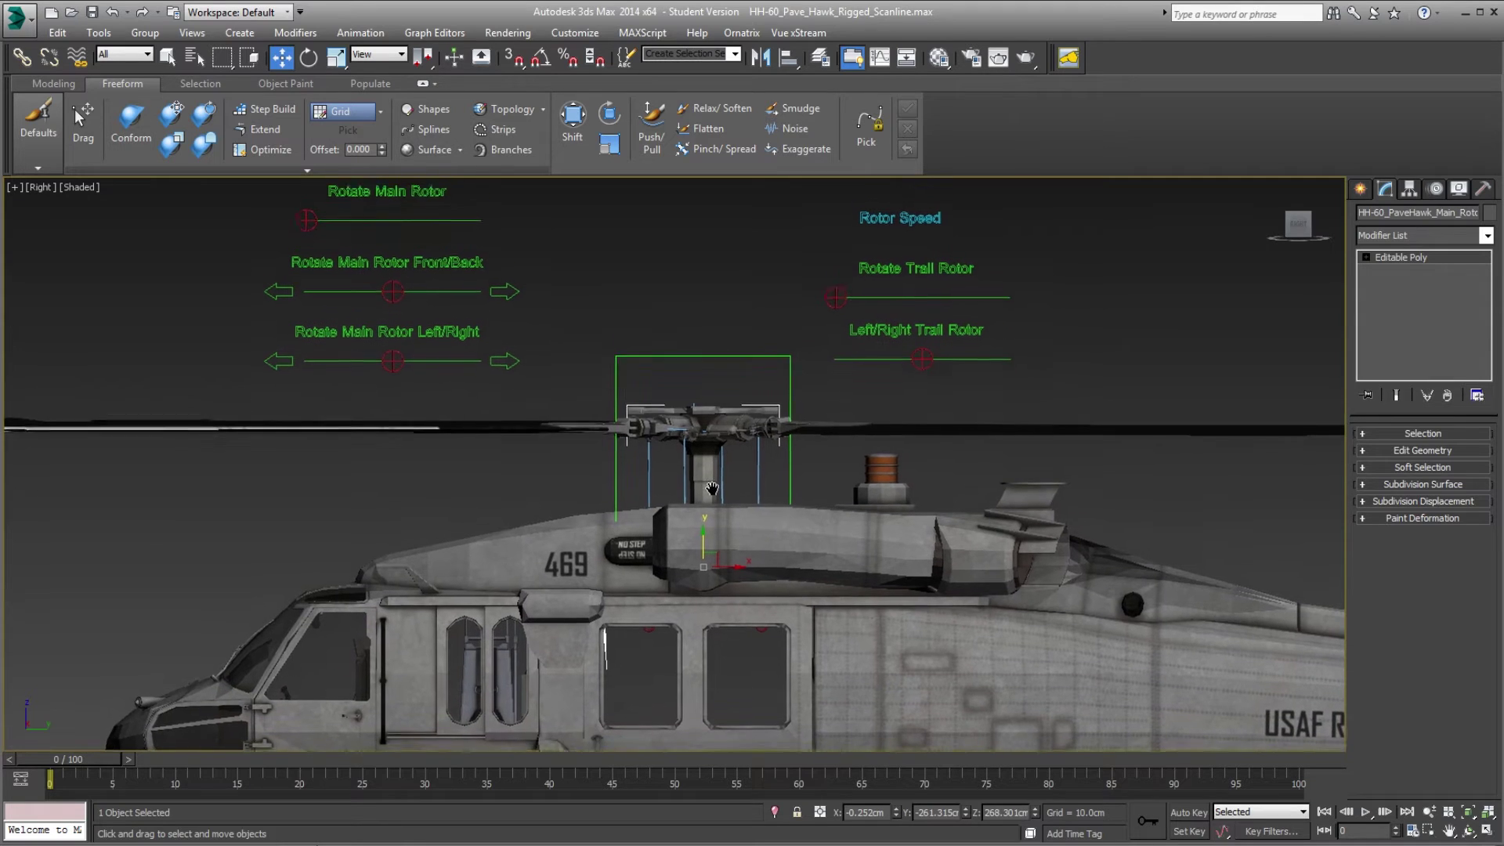
{"action": "scroll", "coordinate": [710, 492], "scroll_direction": "up", "scroll_amount": 5}
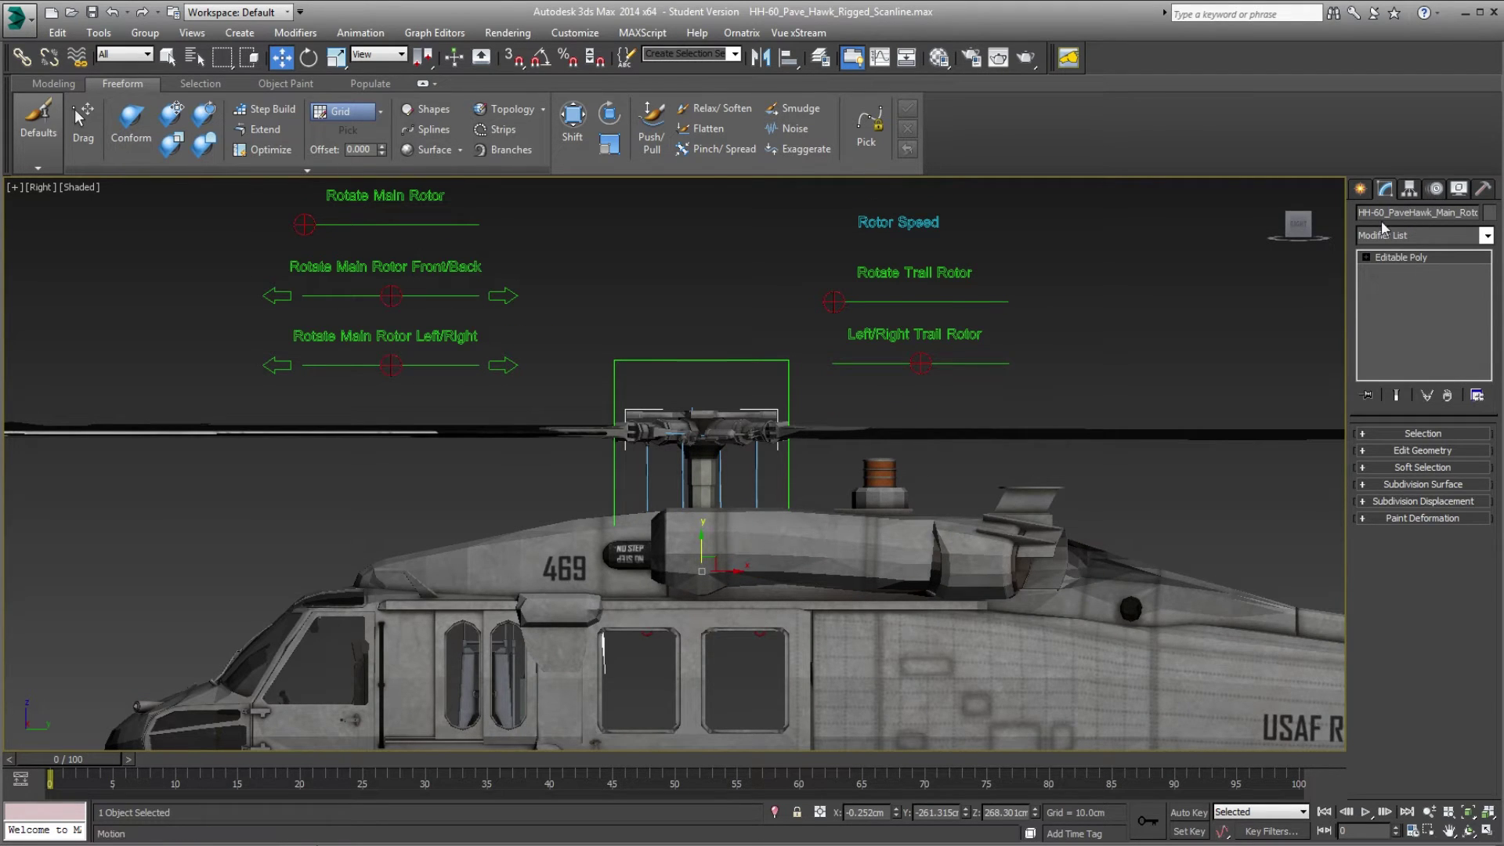
{"action": "left_click", "coordinate": [1435, 192]}
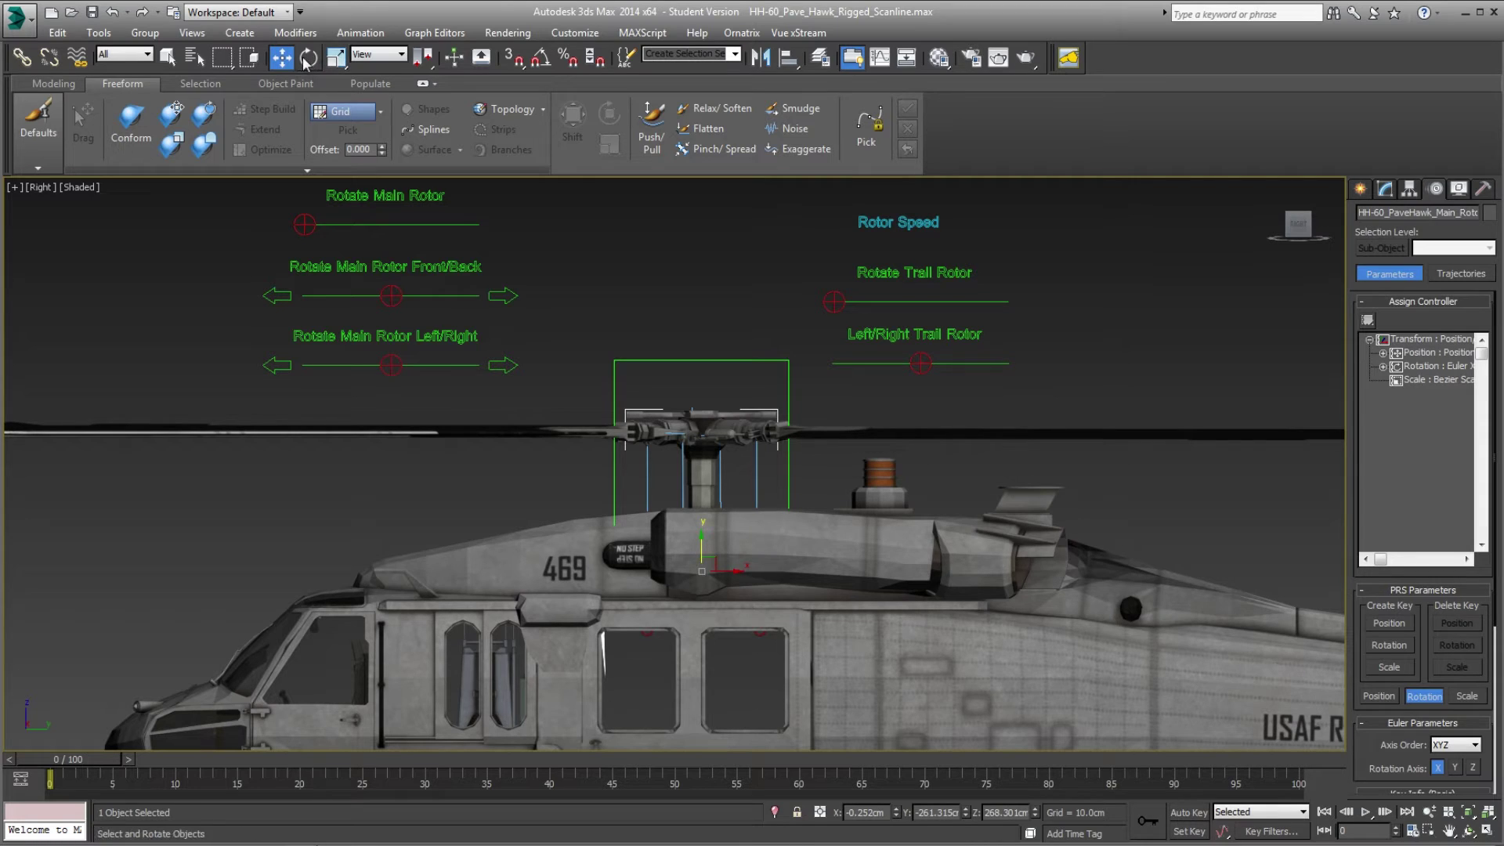
{"action": "left_click", "coordinate": [742, 292]}
{"action": "left_click", "coordinate": [708, 482]}
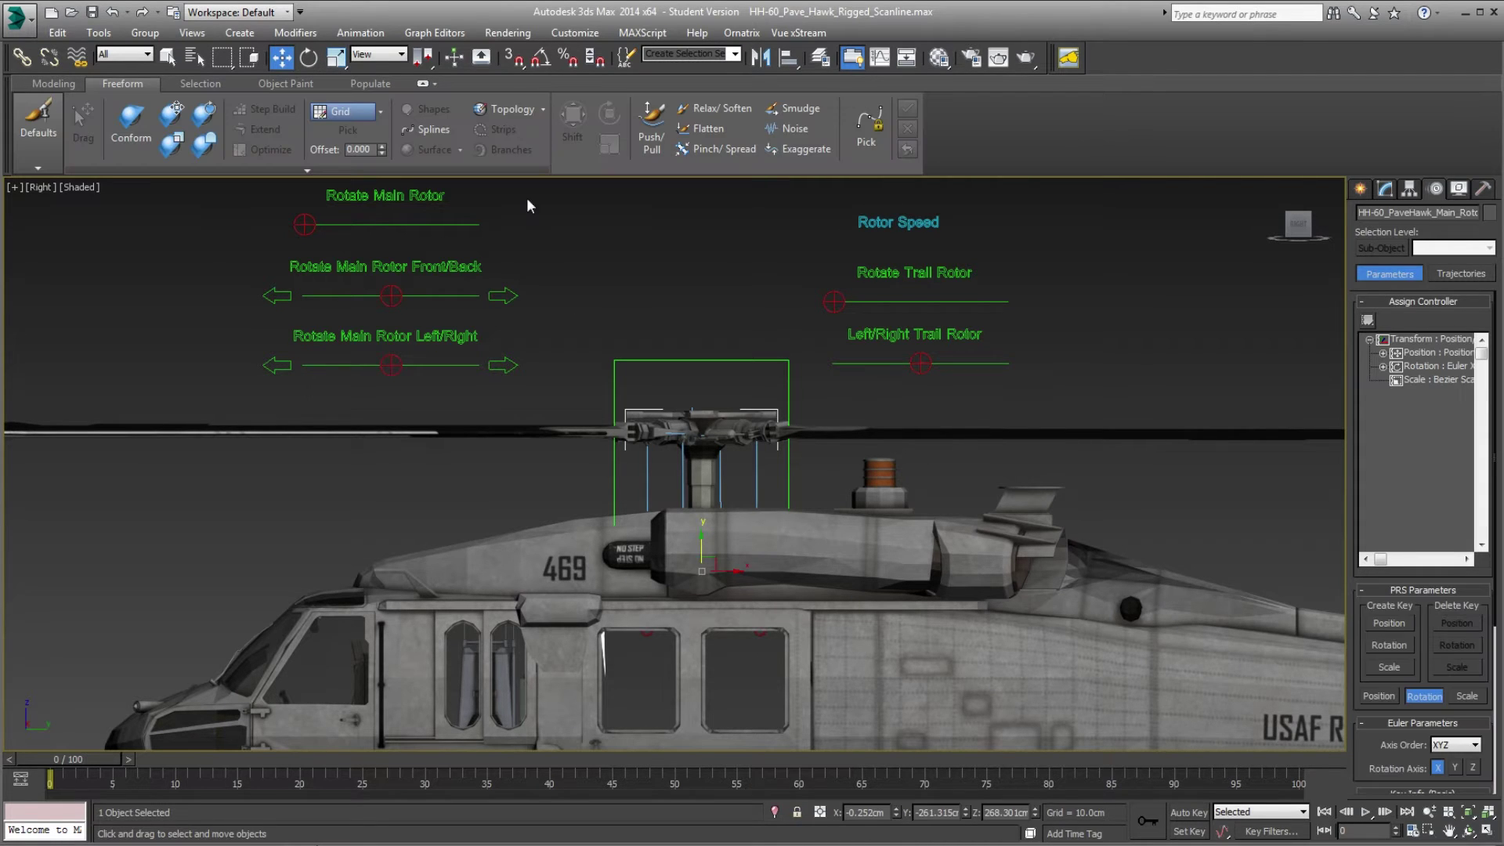
Set the Gimbal coordinate system for moving and rotating, try rotating the main rotor about Z and undo the rotation.
{"action": "left_click", "coordinate": [379, 55]}
{"action": "left_click", "coordinate": [374, 128]}
{"action": "left_click", "coordinate": [308, 57]}
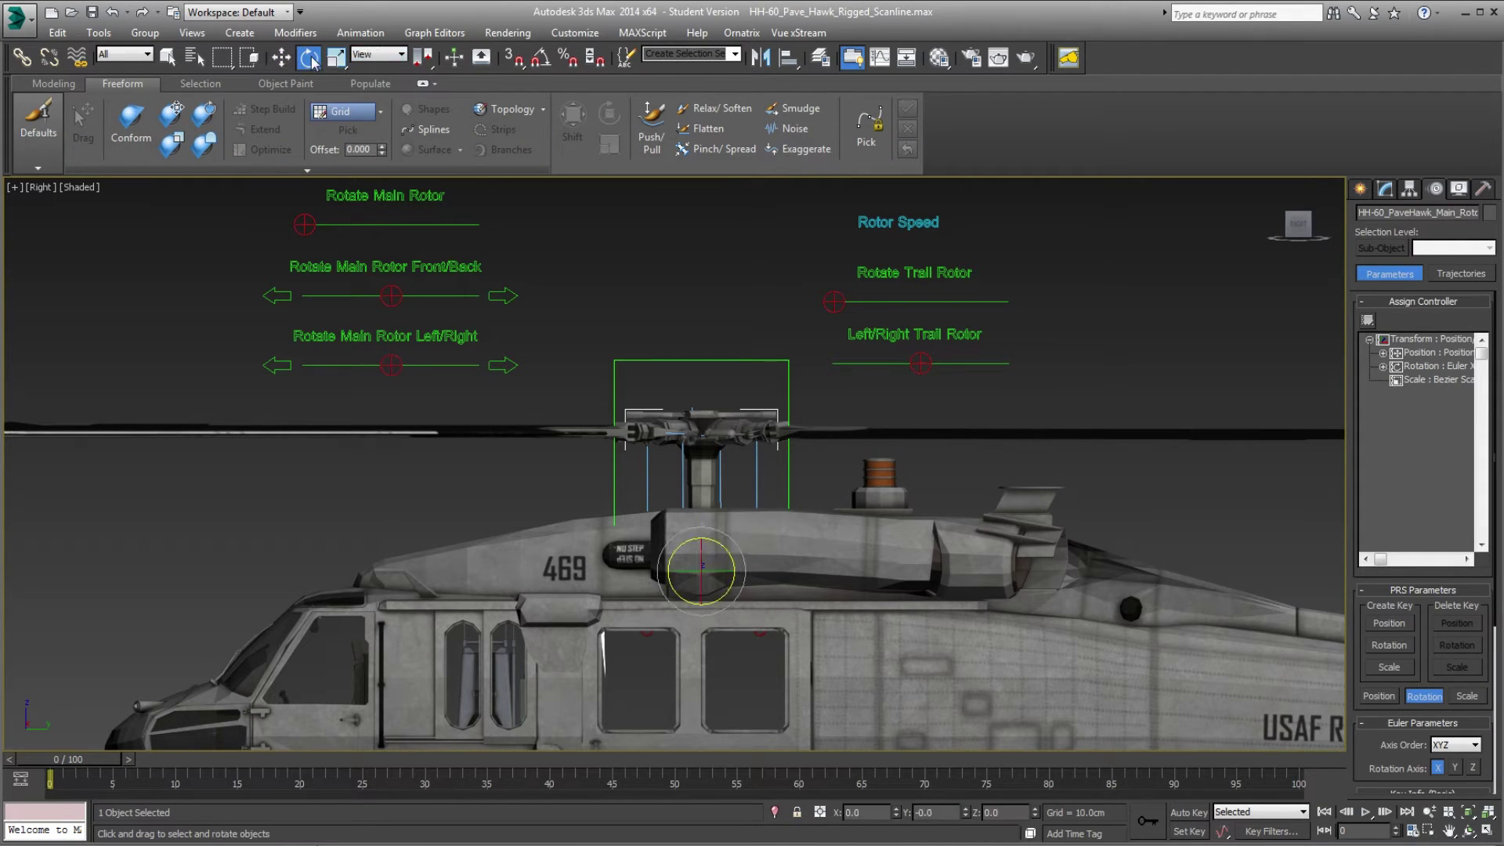
{"action": "left_click", "coordinate": [369, 54]}
{"action": "left_click", "coordinate": [364, 125]}
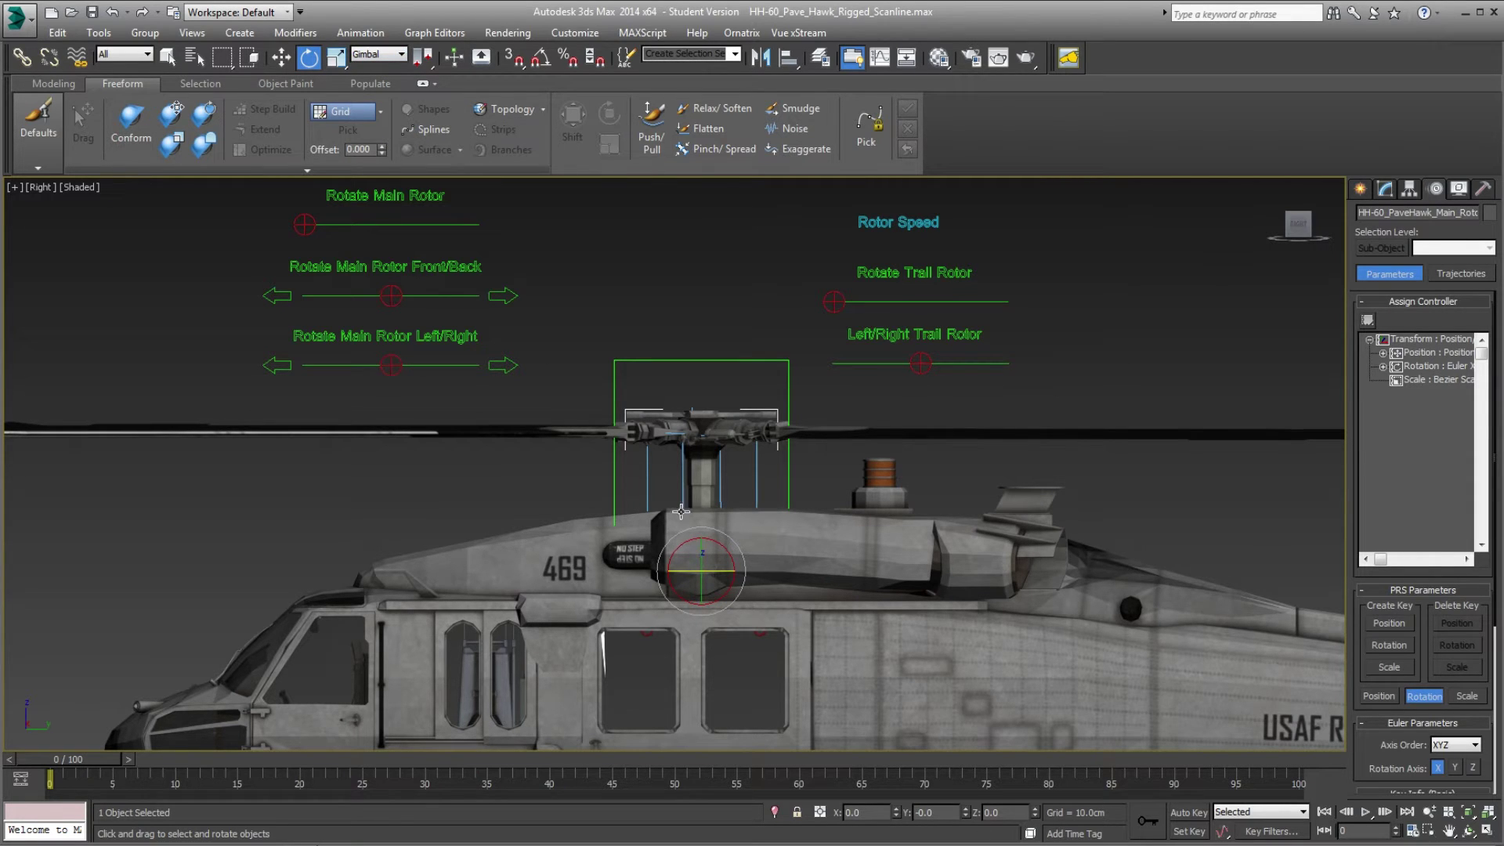
{"action": "left_click_drag", "start_coordinate": [715, 571], "coordinate": [518, 554]}
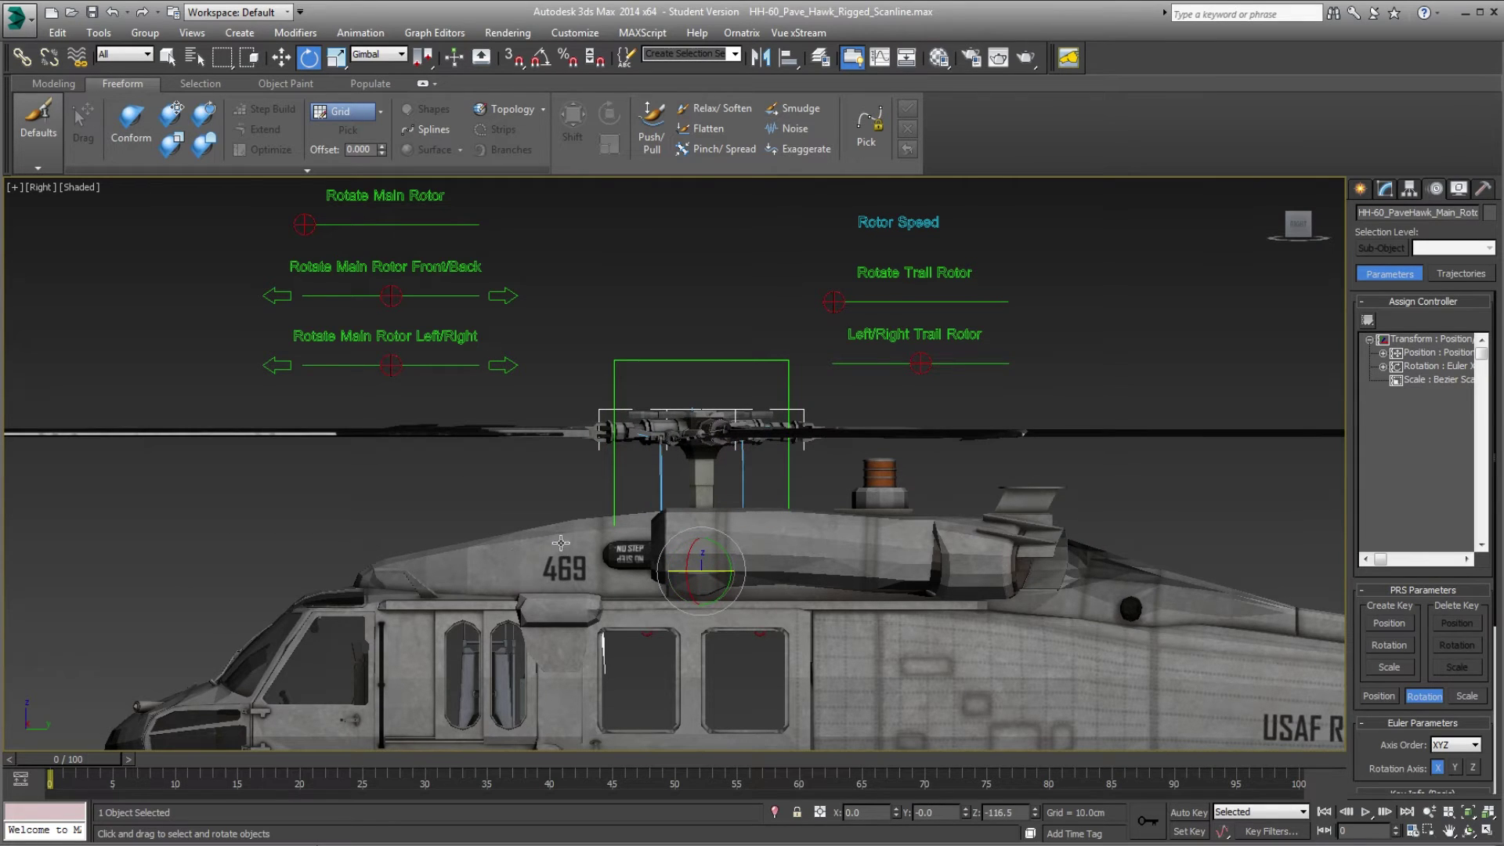
{"action": "key", "text": "ctrl+z"}
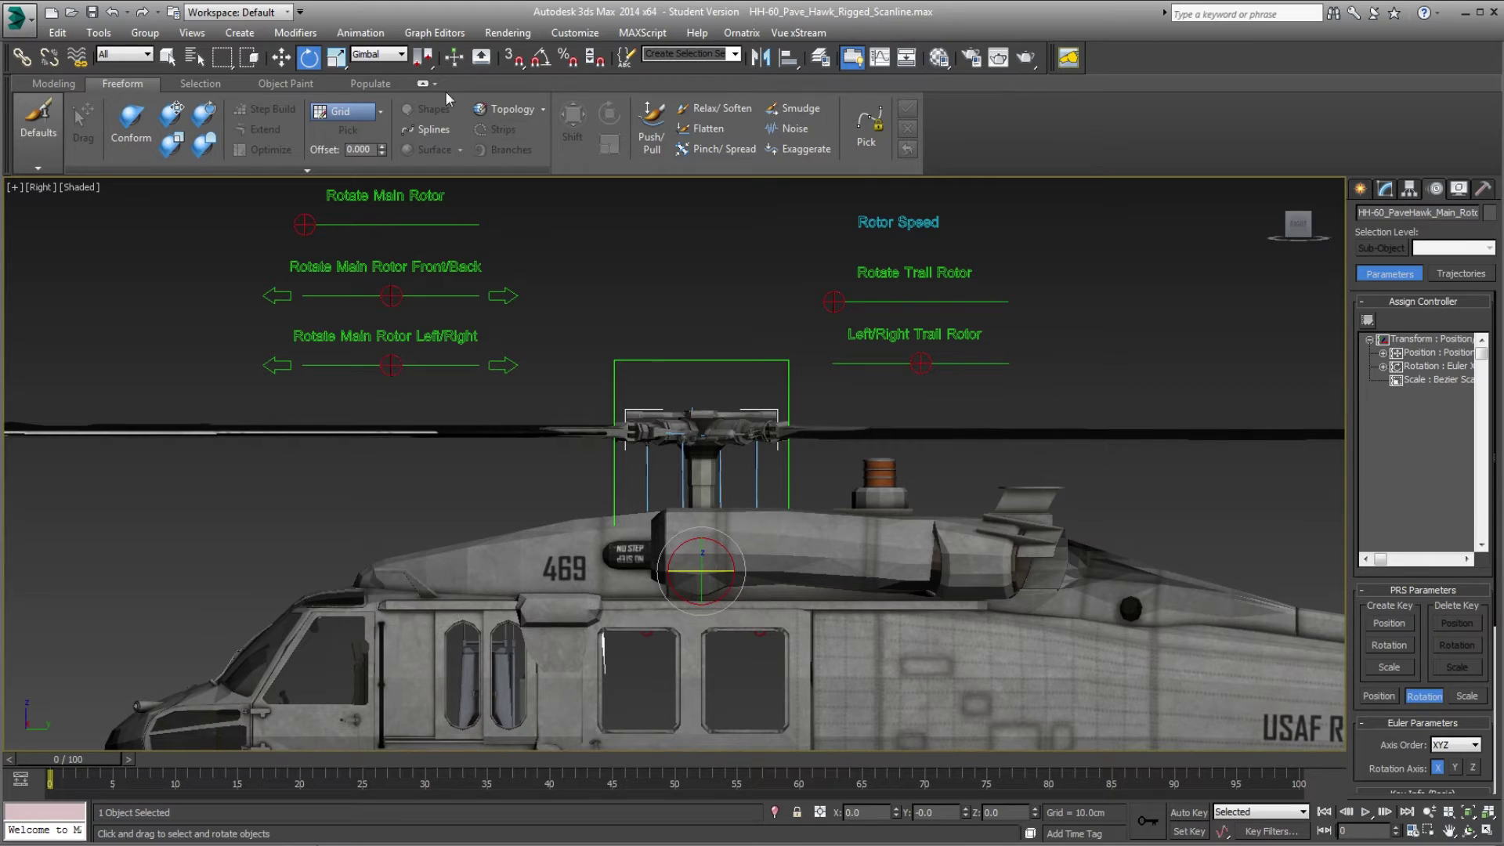
Return both the Rotate and Move tools to the View reference coordinate system.
{"action": "left_click", "coordinate": [392, 54]}
{"action": "left_click", "coordinate": [386, 70]}
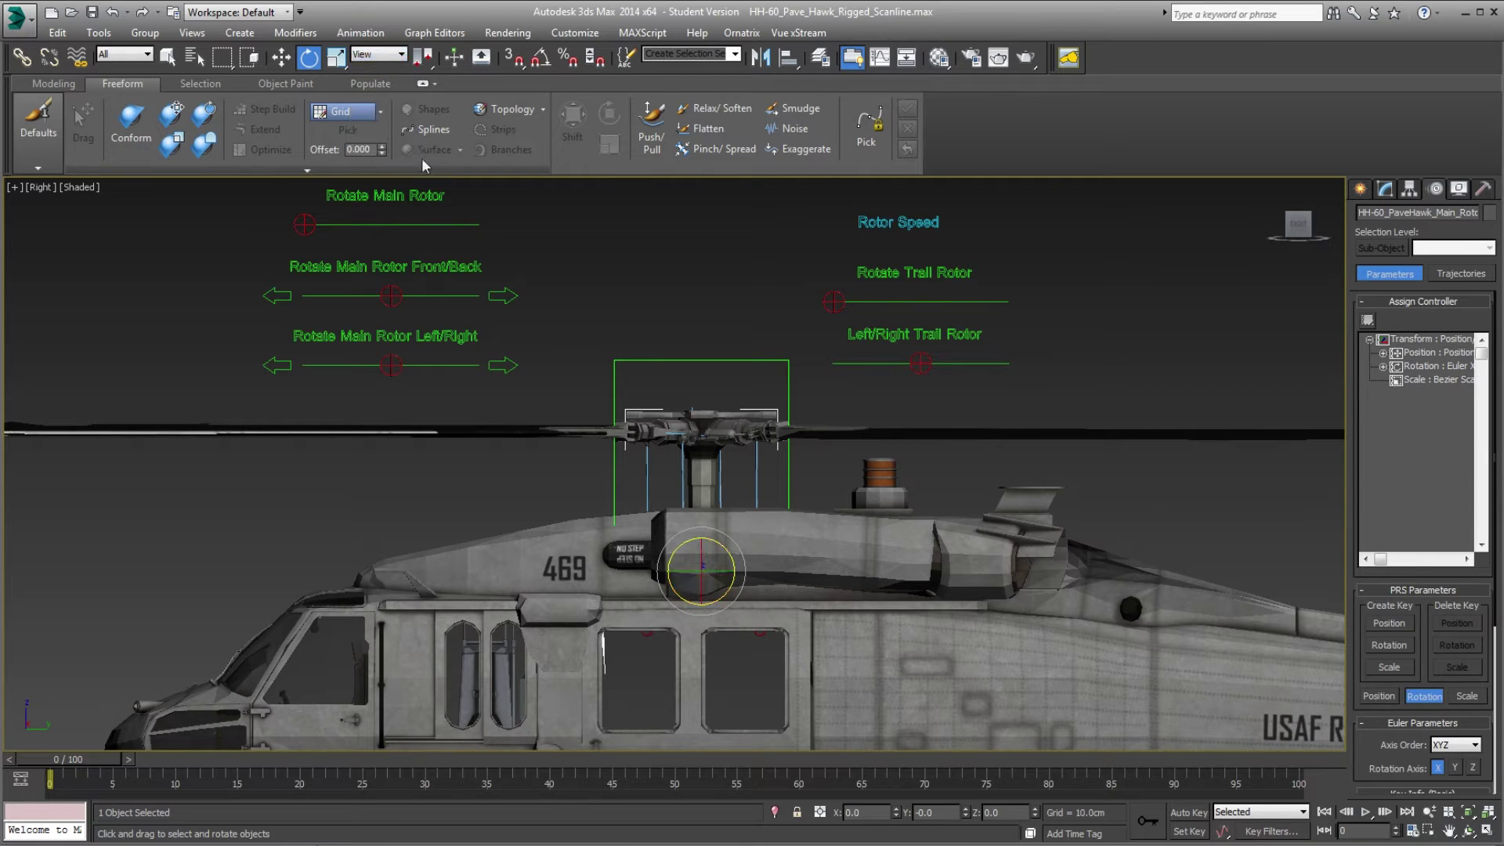
{"action": "left_click", "coordinate": [281, 56]}
{"action": "left_click", "coordinate": [379, 54]}
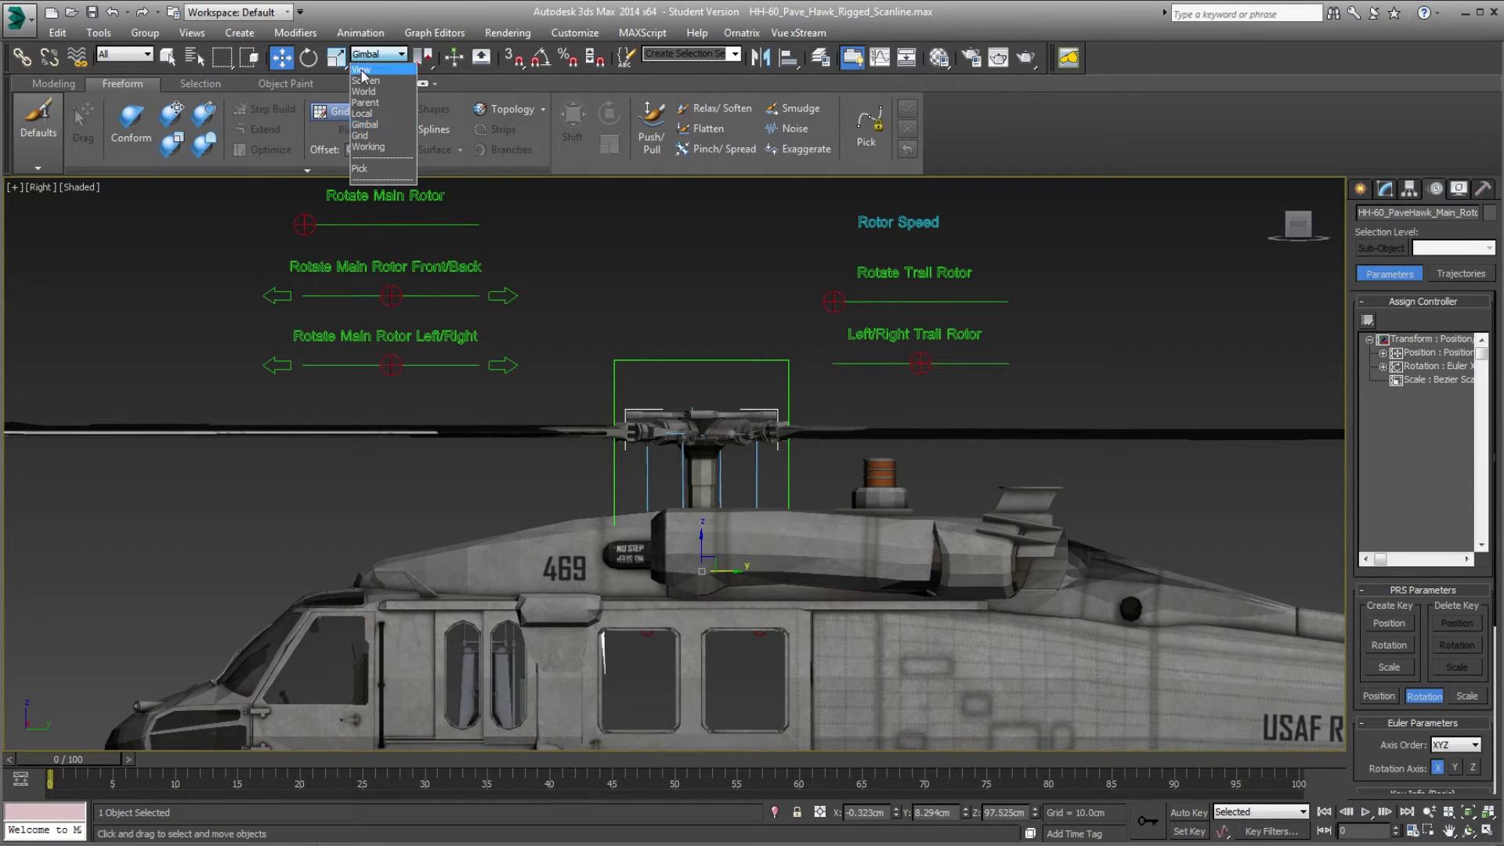
{"action": "left_click", "coordinate": [386, 70]}
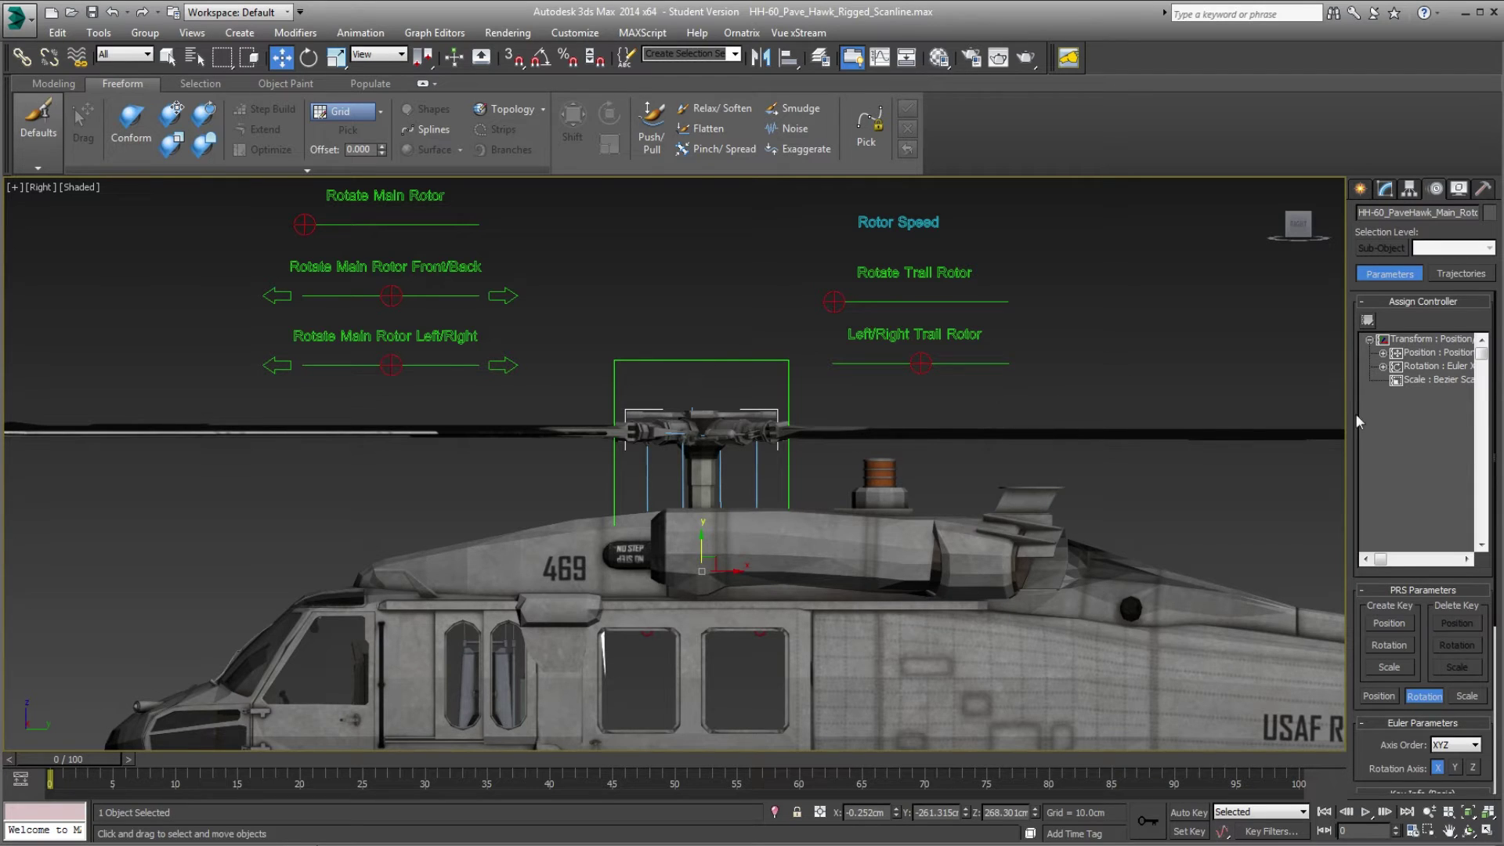
Assign a Float Expression controller to the main rotor's Z Rotation track.
{"action": "left_click", "coordinate": [1384, 366]}
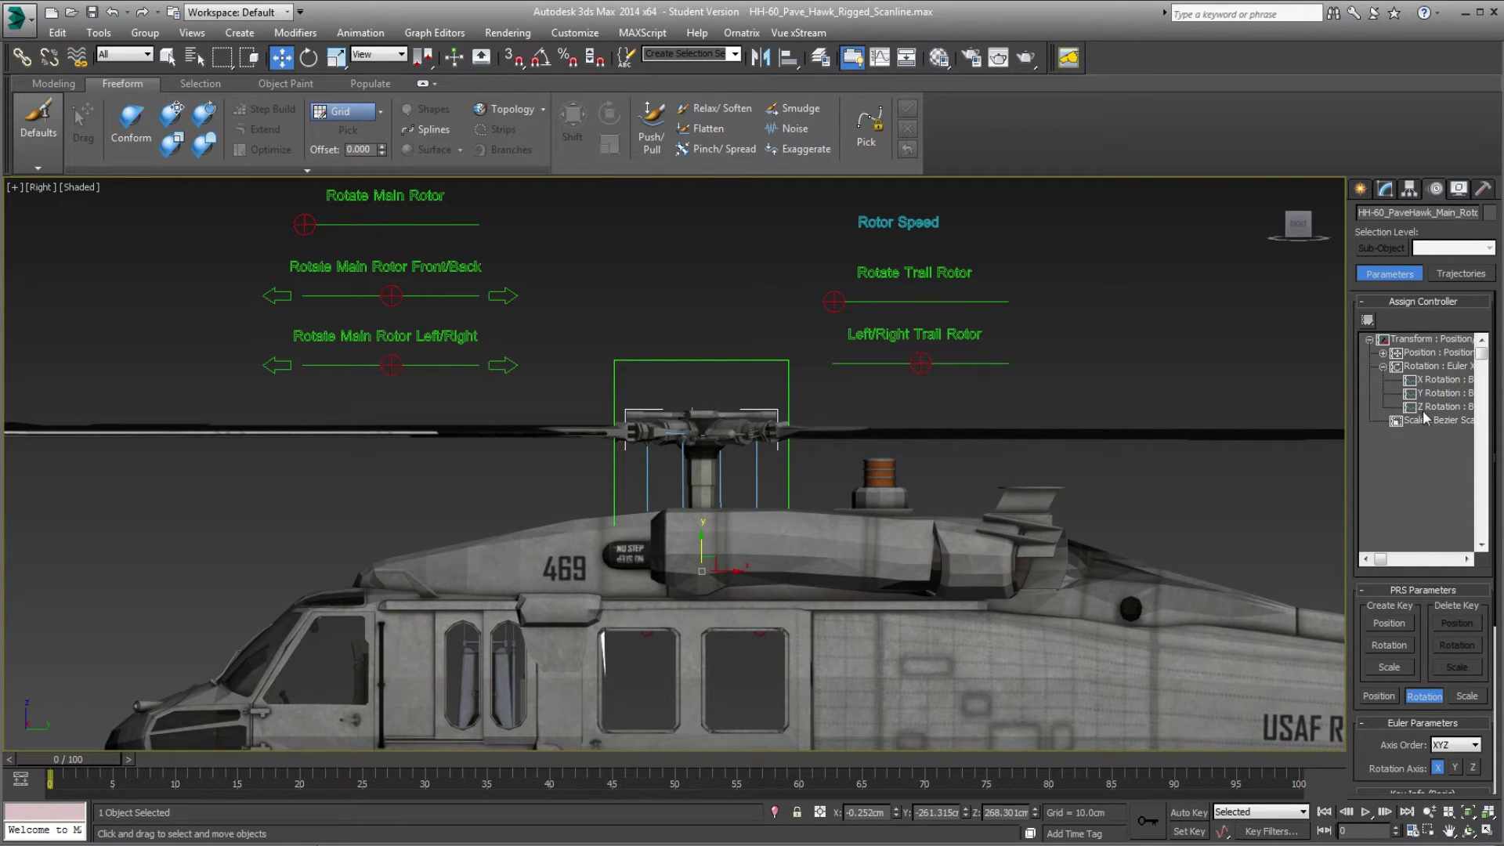
{"action": "left_click", "coordinate": [1427, 409]}
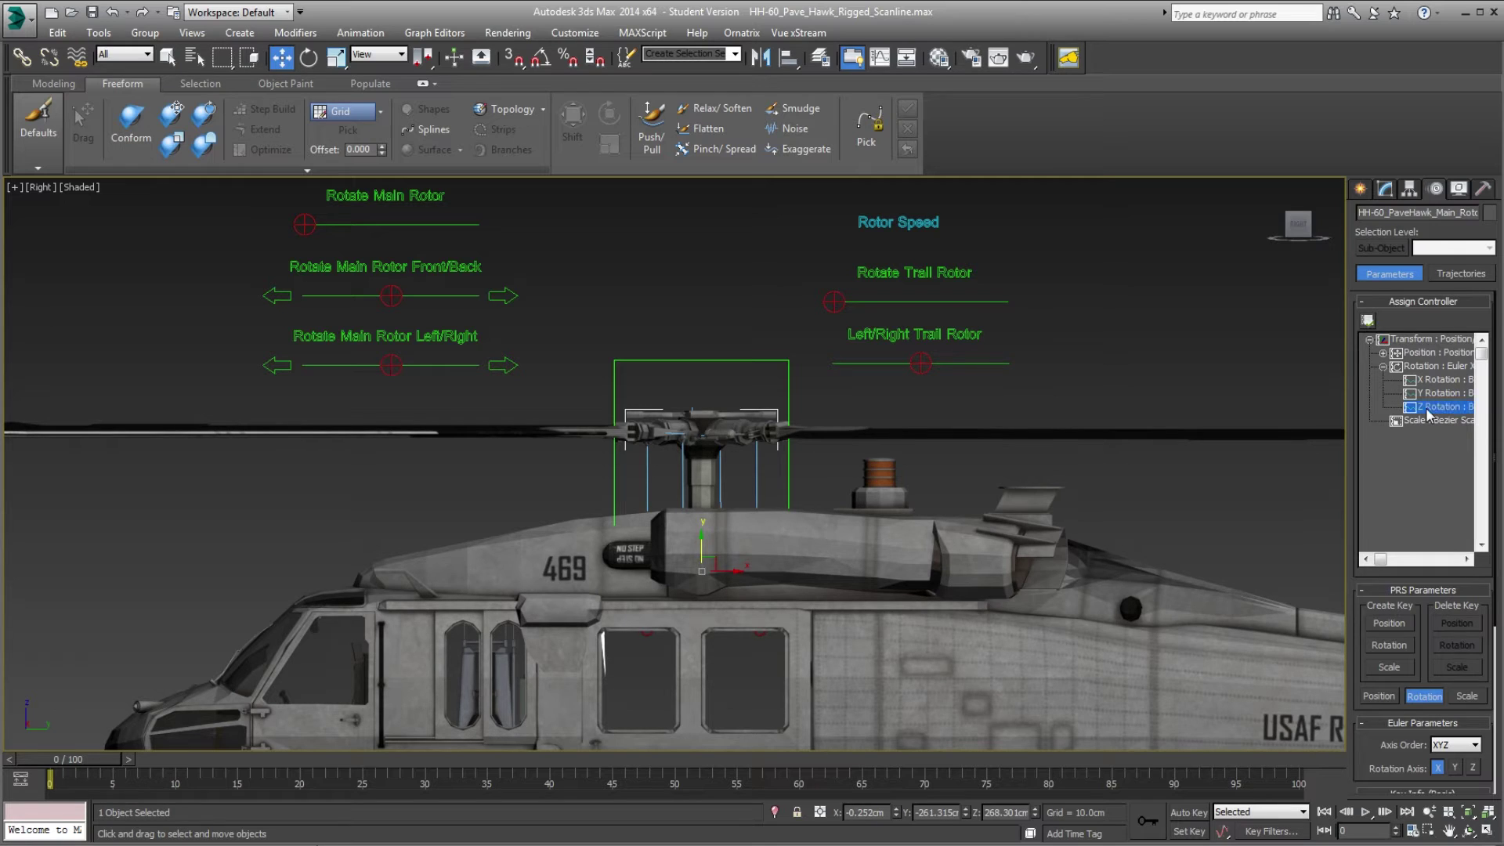
{"action": "left_click", "coordinate": [1367, 321]}
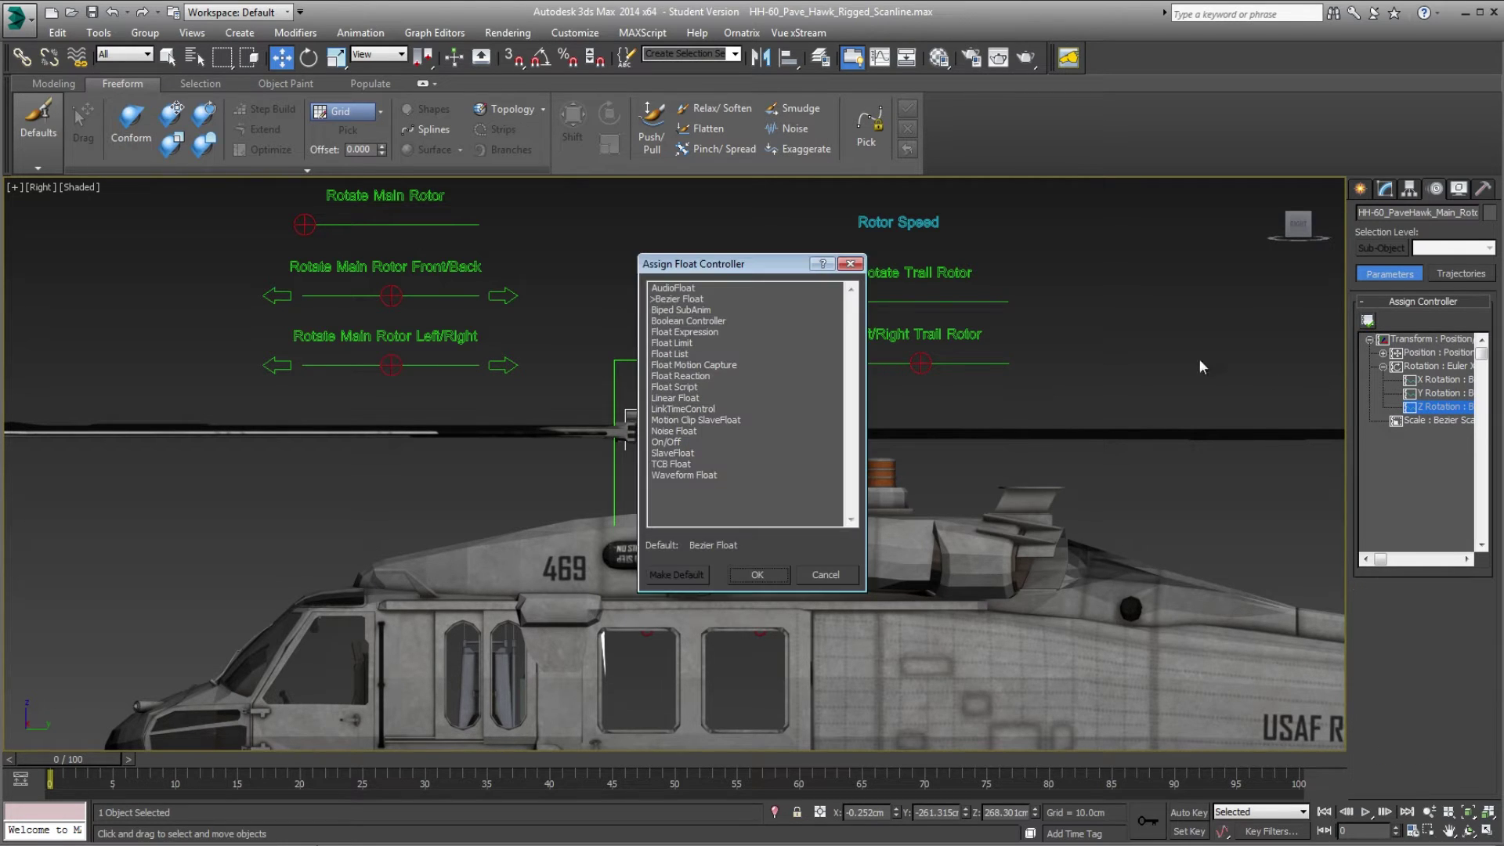
{"action": "left_click", "coordinate": [707, 333]}
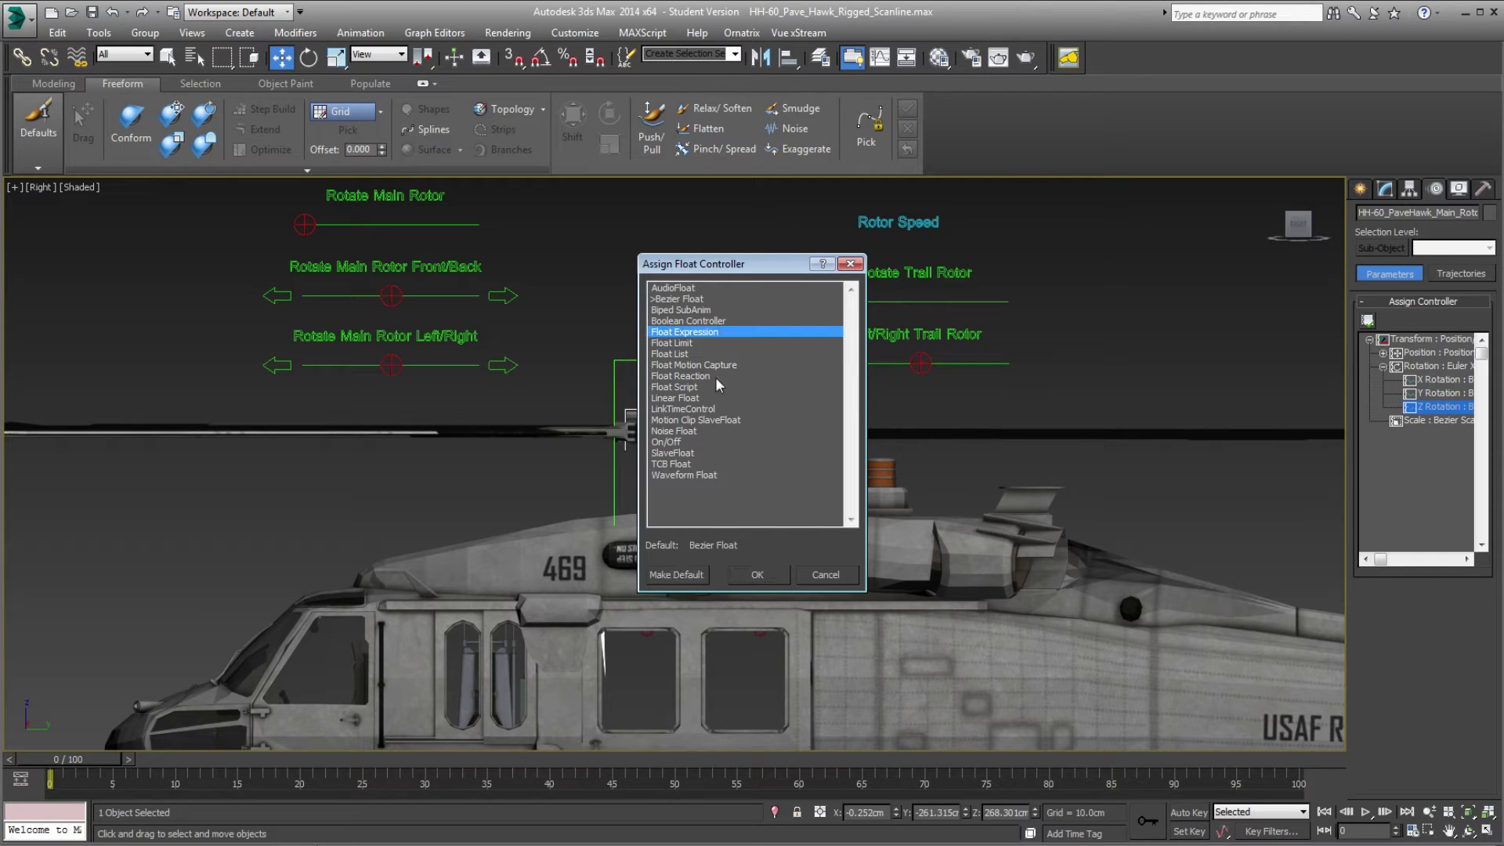
{"action": "left_click", "coordinate": [755, 573]}
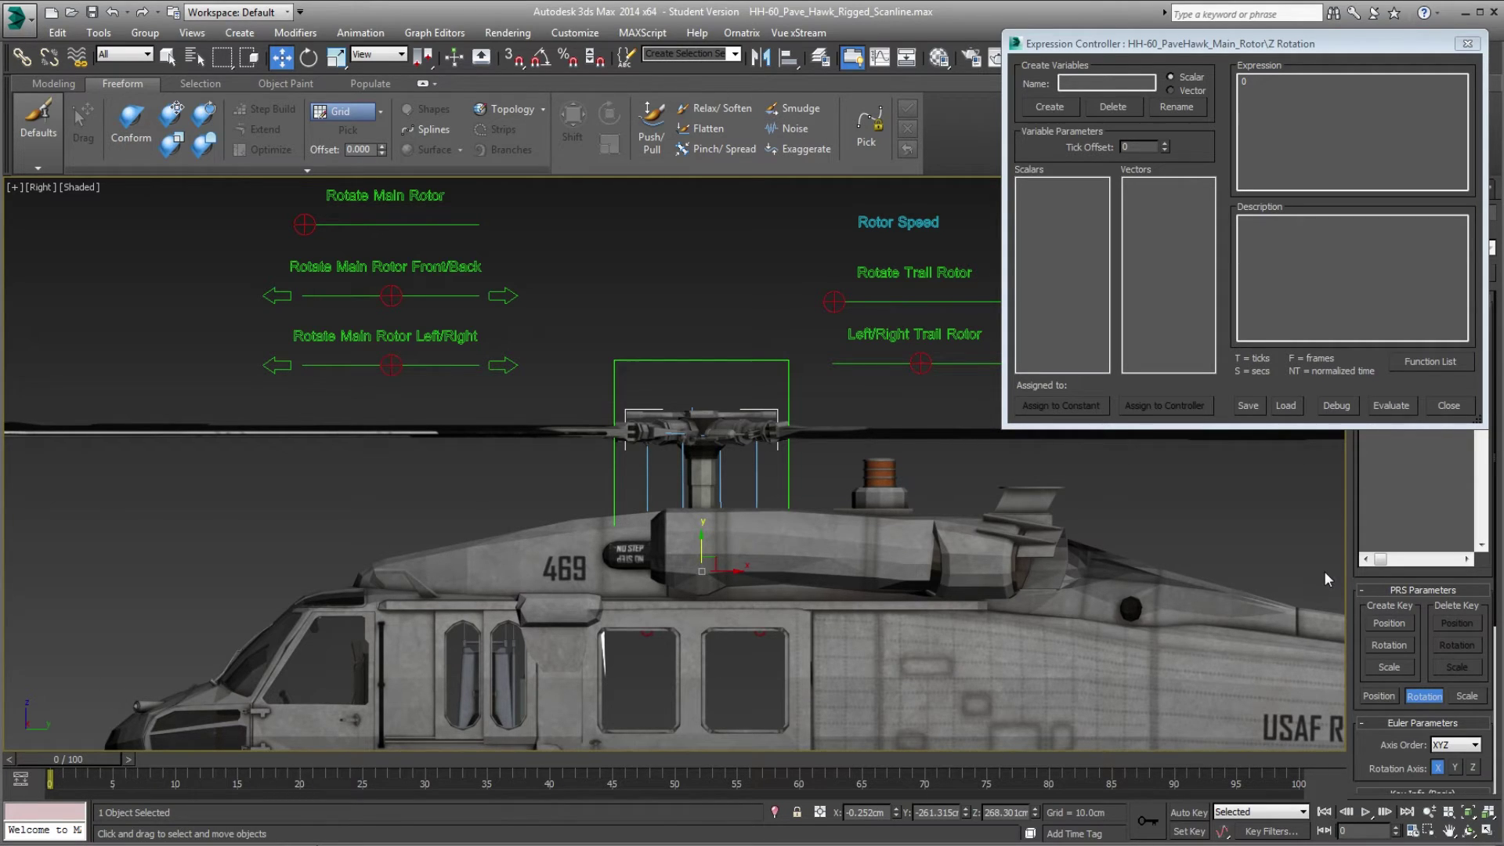
Set the Z Rotation expression to S, evaluate it and play the animation to test the rotor's spin.
{"action": "double_click", "coordinate": [1269, 86]}
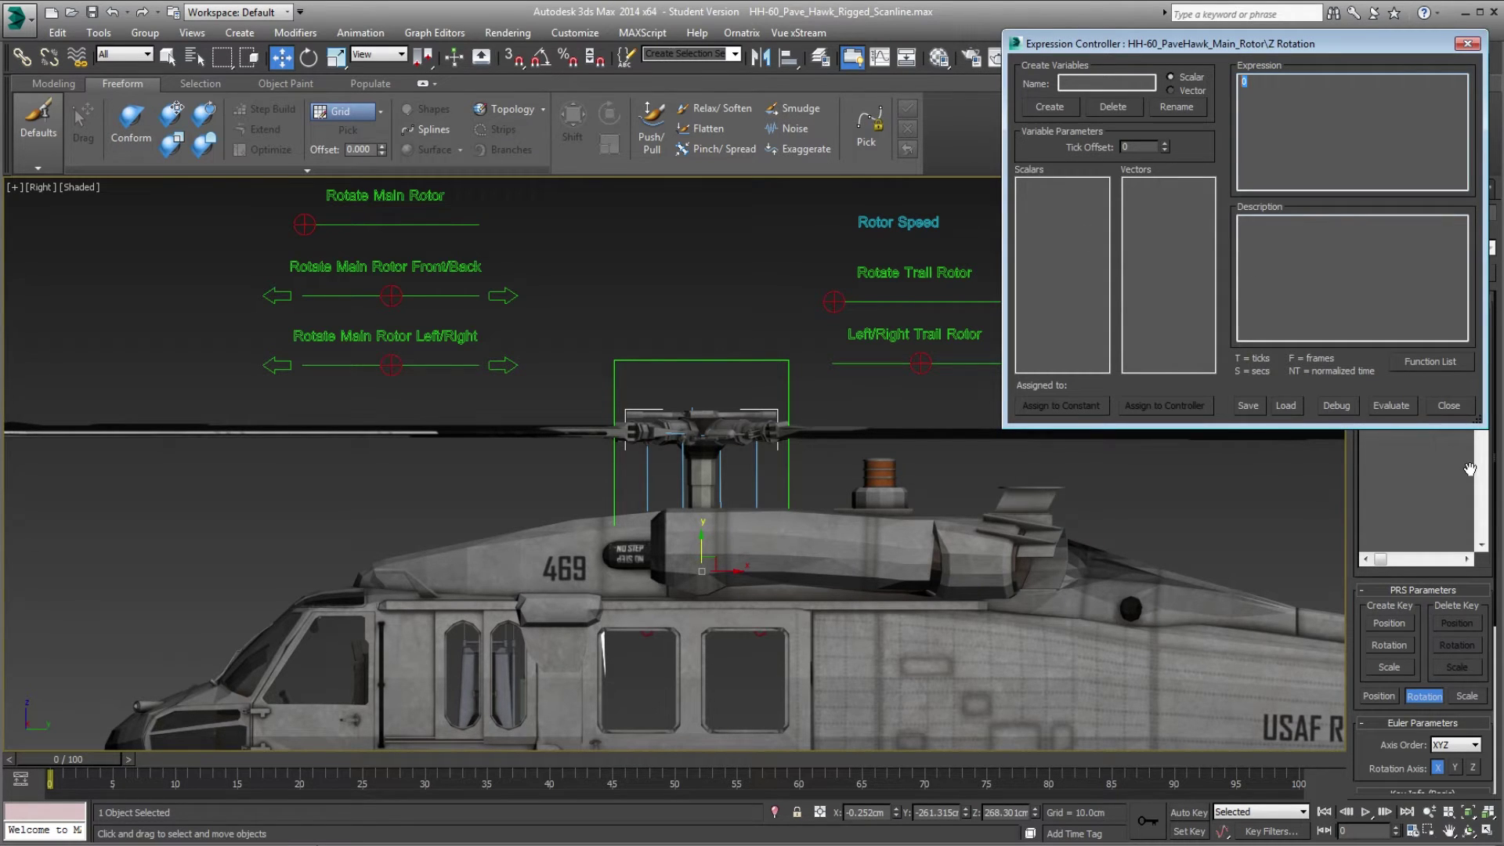
{"action": "type", "text": "S"}
{"action": "left_click", "coordinate": [1381, 406]}
{"action": "left_click", "coordinate": [1365, 812]}
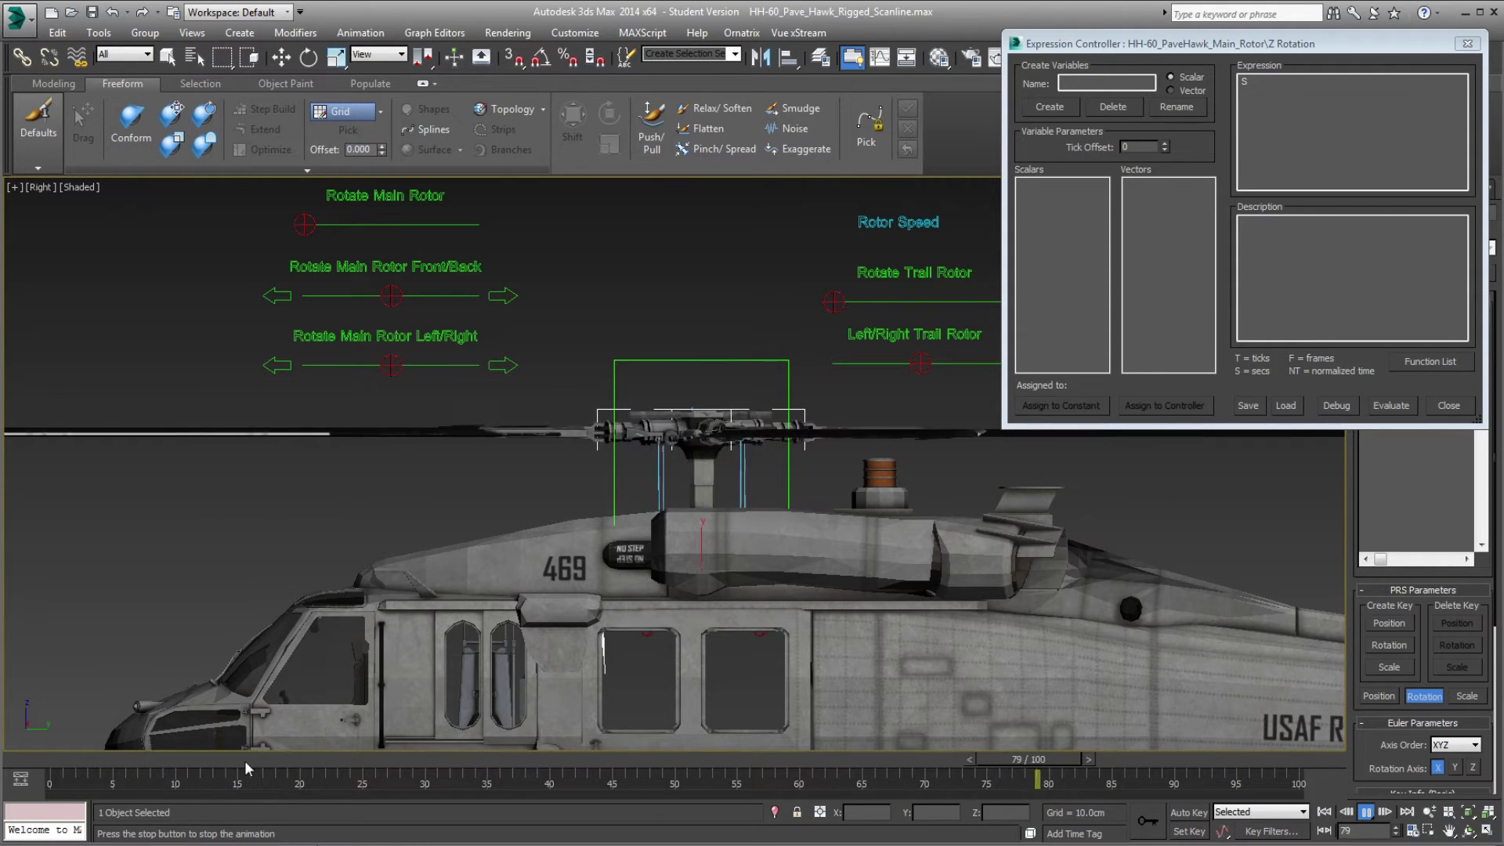
{"action": "key", "text": "Escape"}
{"action": "key", "text": "w"}
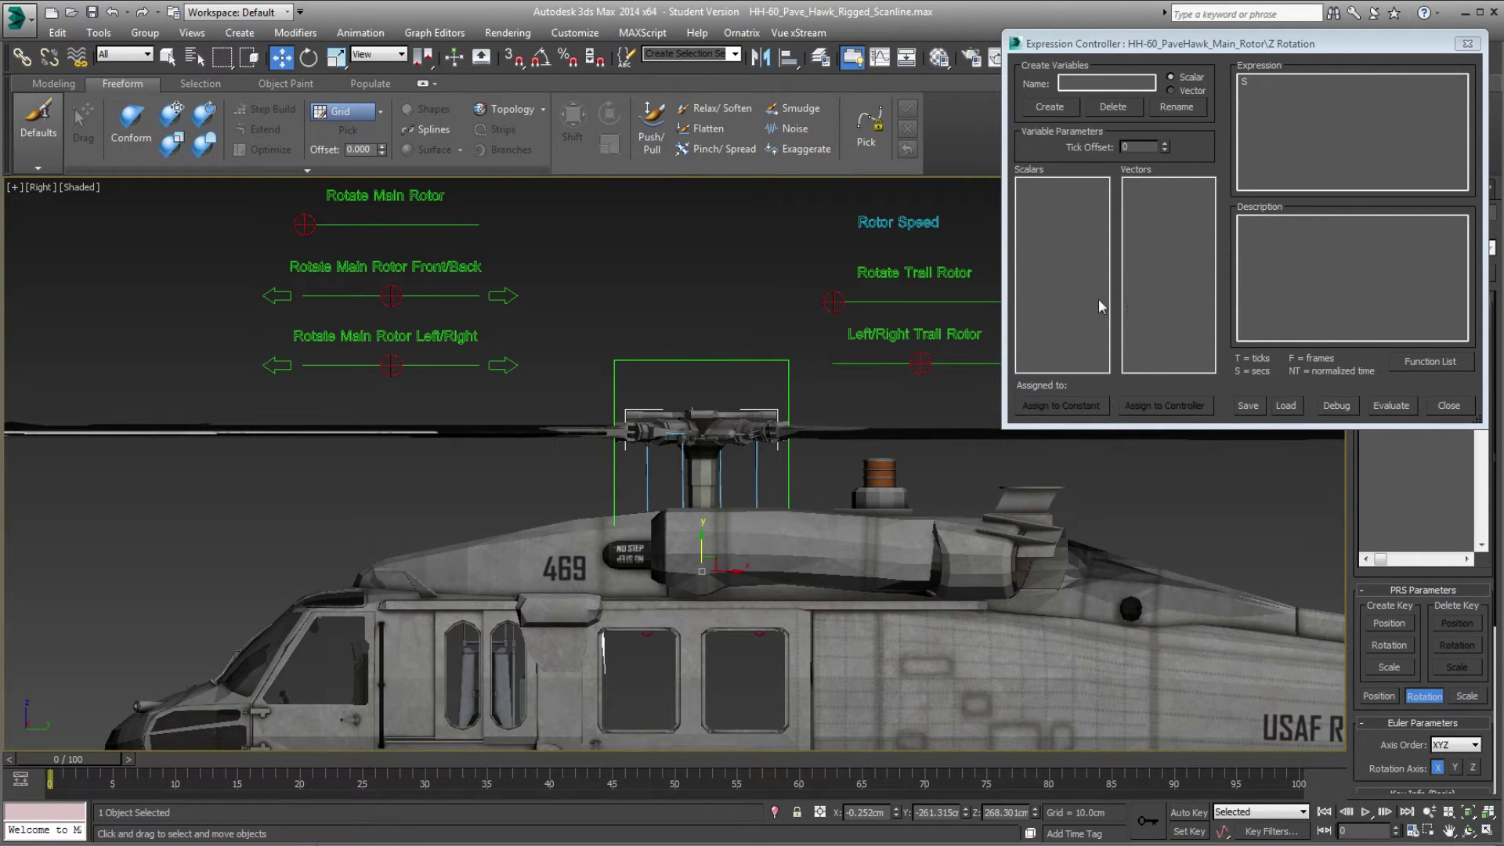
Play the animation with the expression's debug window open to examine the time variables and expression value.
{"action": "left_click", "coordinate": [1337, 406]}
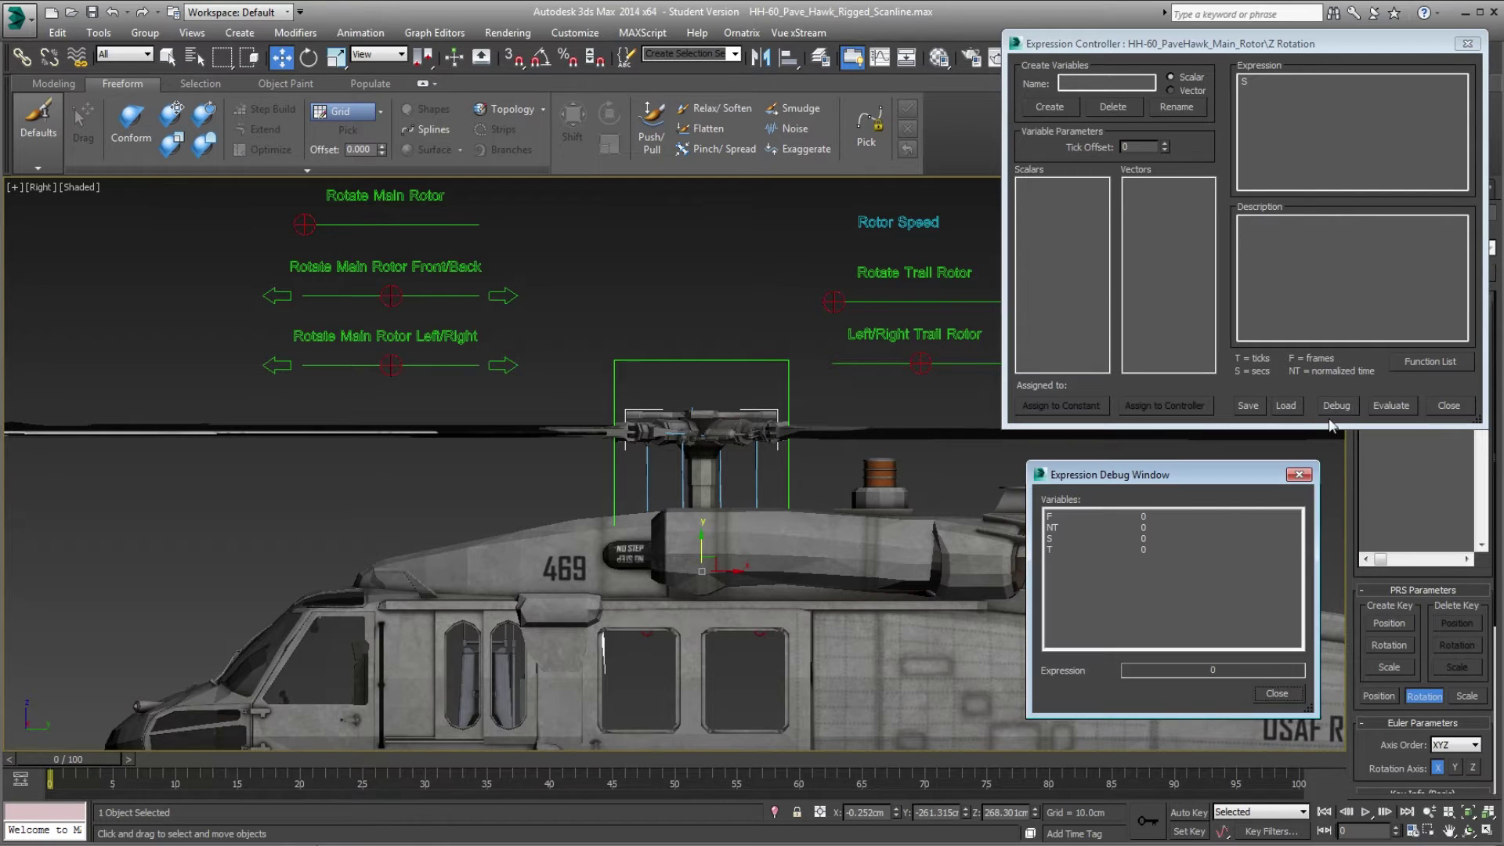
{"action": "left_click_drag", "start_coordinate": [1175, 478], "coordinate": [1329, 458]}
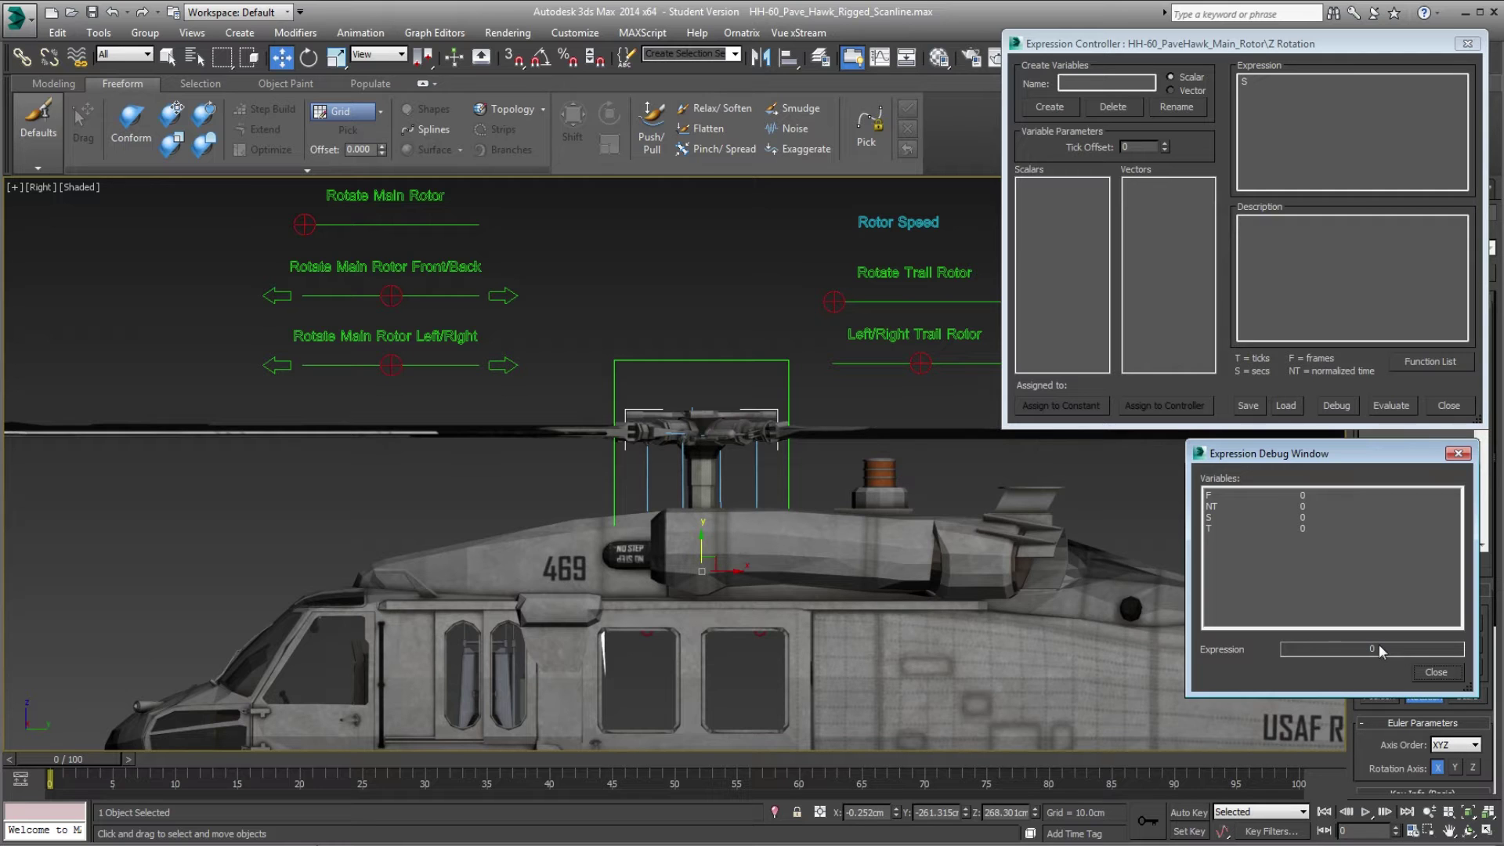
{"action": "left_click", "coordinate": [1369, 814]}
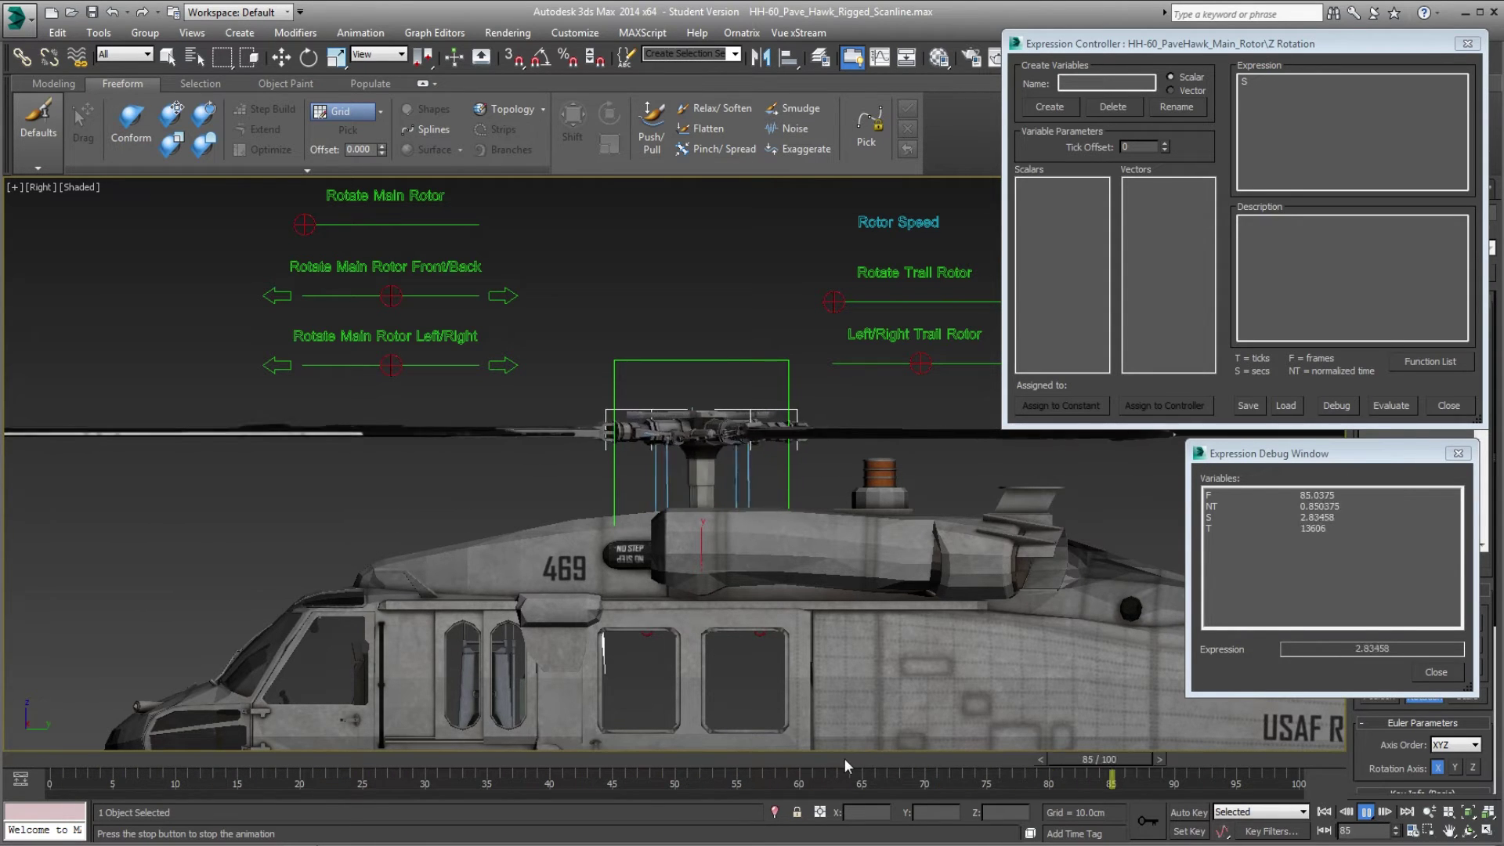
{"action": "key", "text": "Escape"}
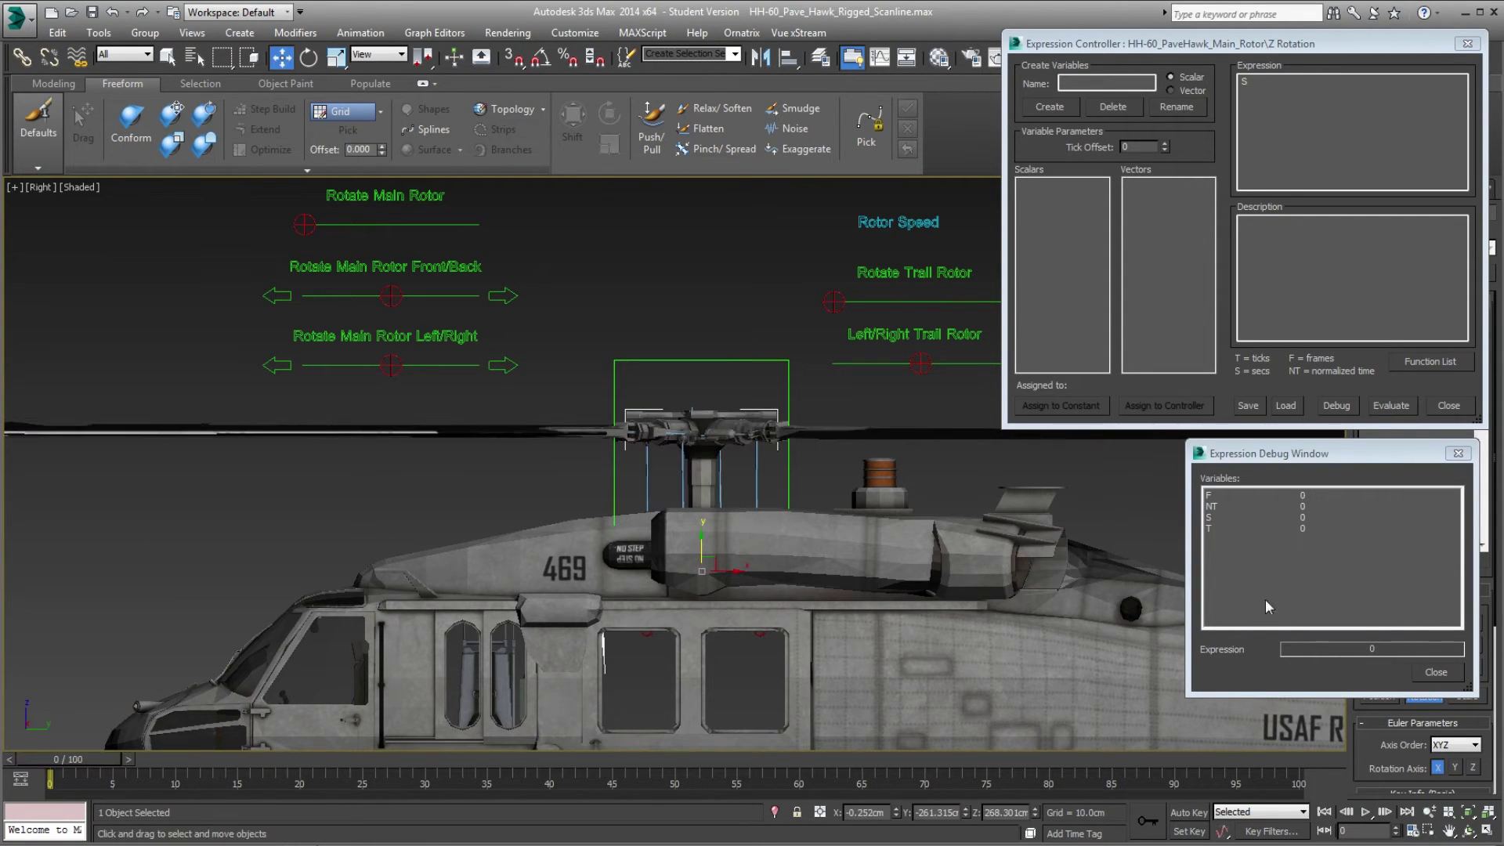
{"action": "left_click", "coordinate": [1438, 672]}
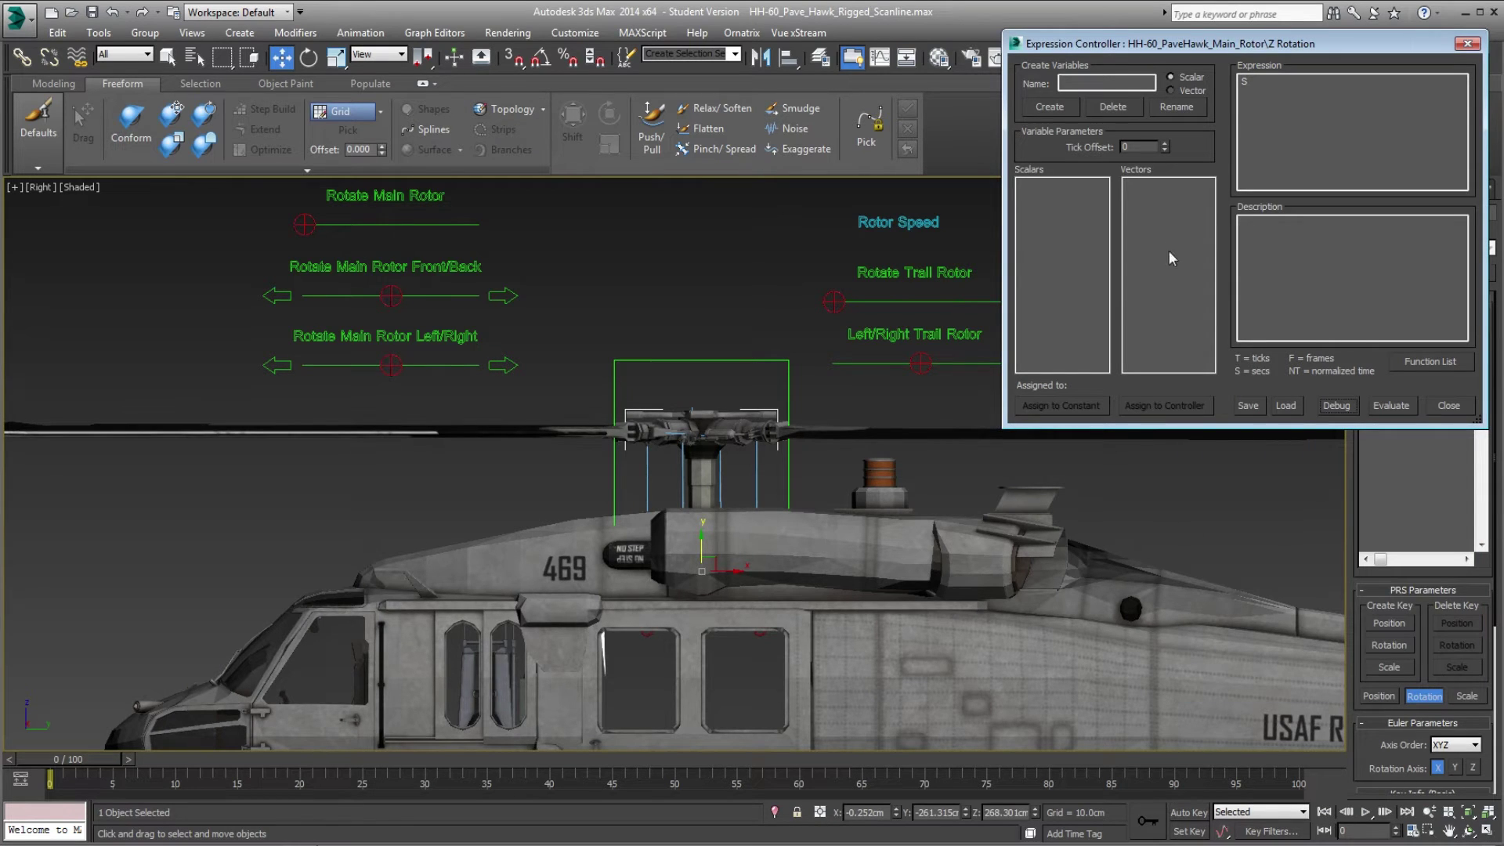
Create a scalar variable named Speed in the main rotor's Z Rotation expression.
{"action": "left_click", "coordinate": [1260, 115]}
{"action": "type", "text": "Speed"}
{"action": "left_click", "coordinate": [1054, 109]}
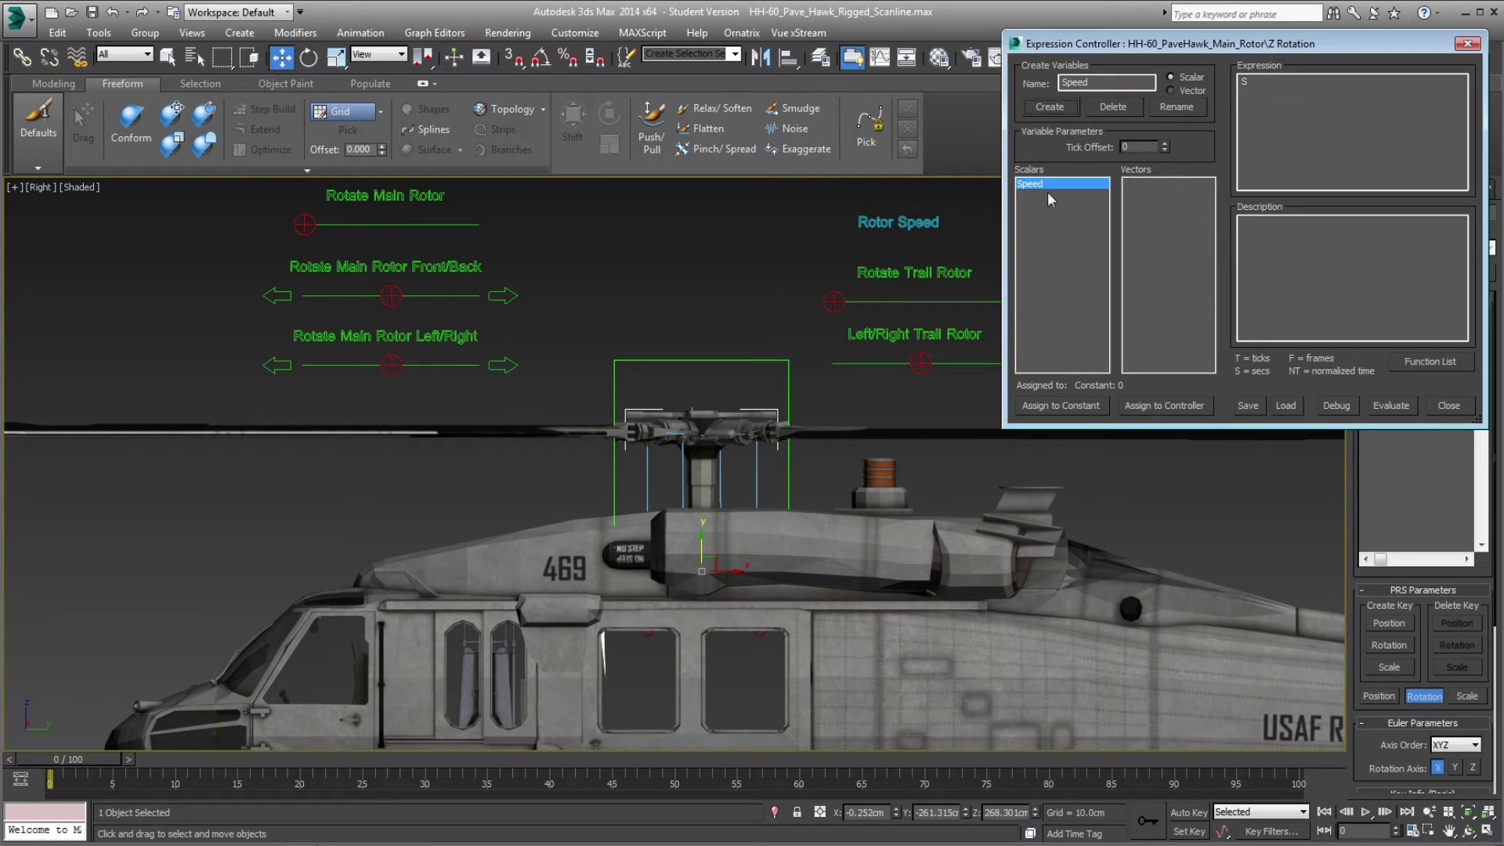
{"action": "left_click", "coordinate": [1056, 182]}
{"action": "left_click", "coordinate": [1070, 407]}
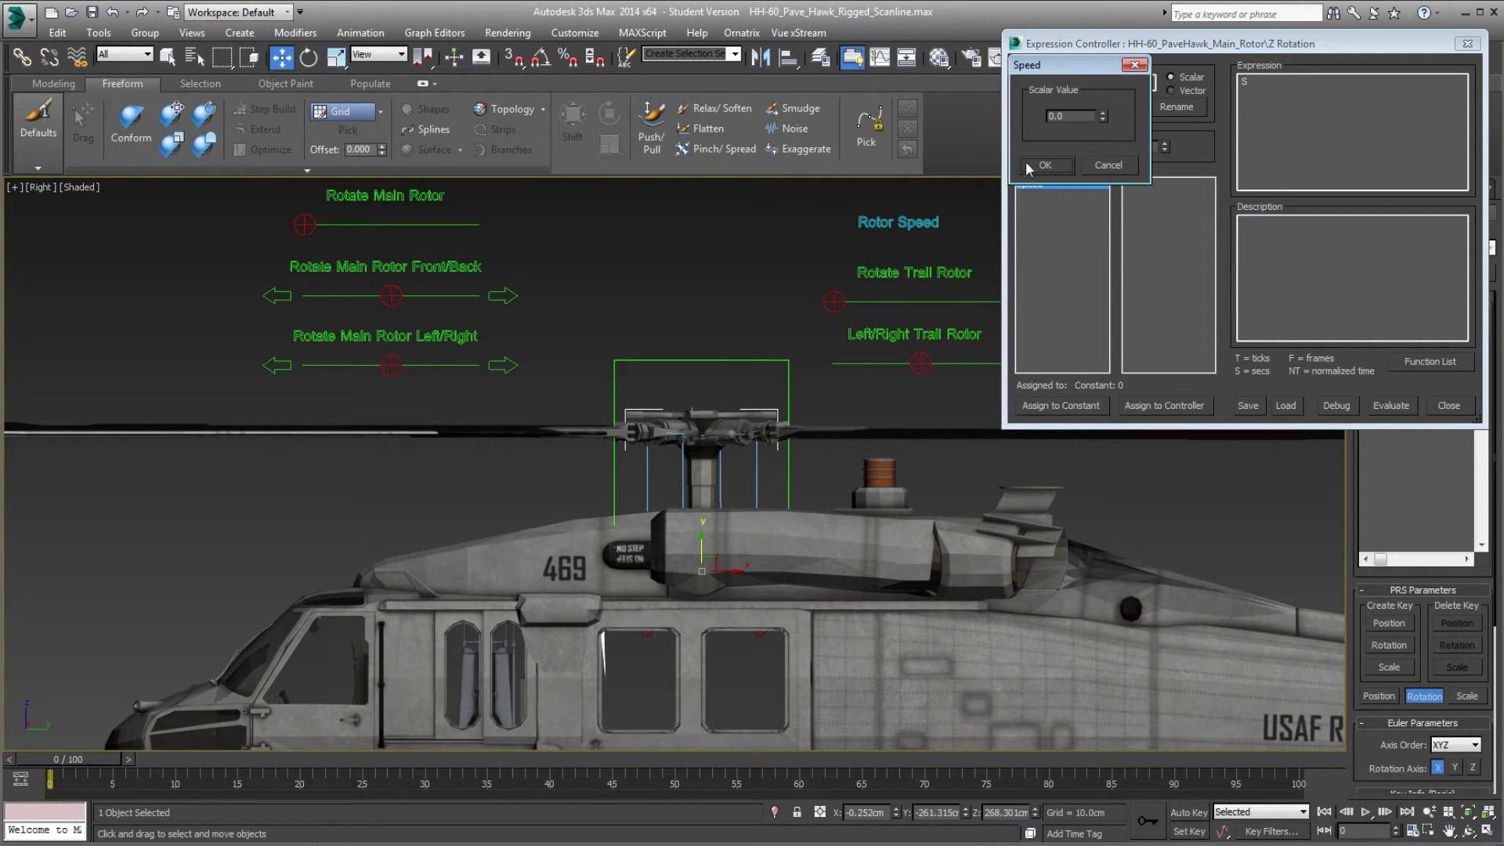
{"action": "left_click", "coordinate": [1107, 166]}
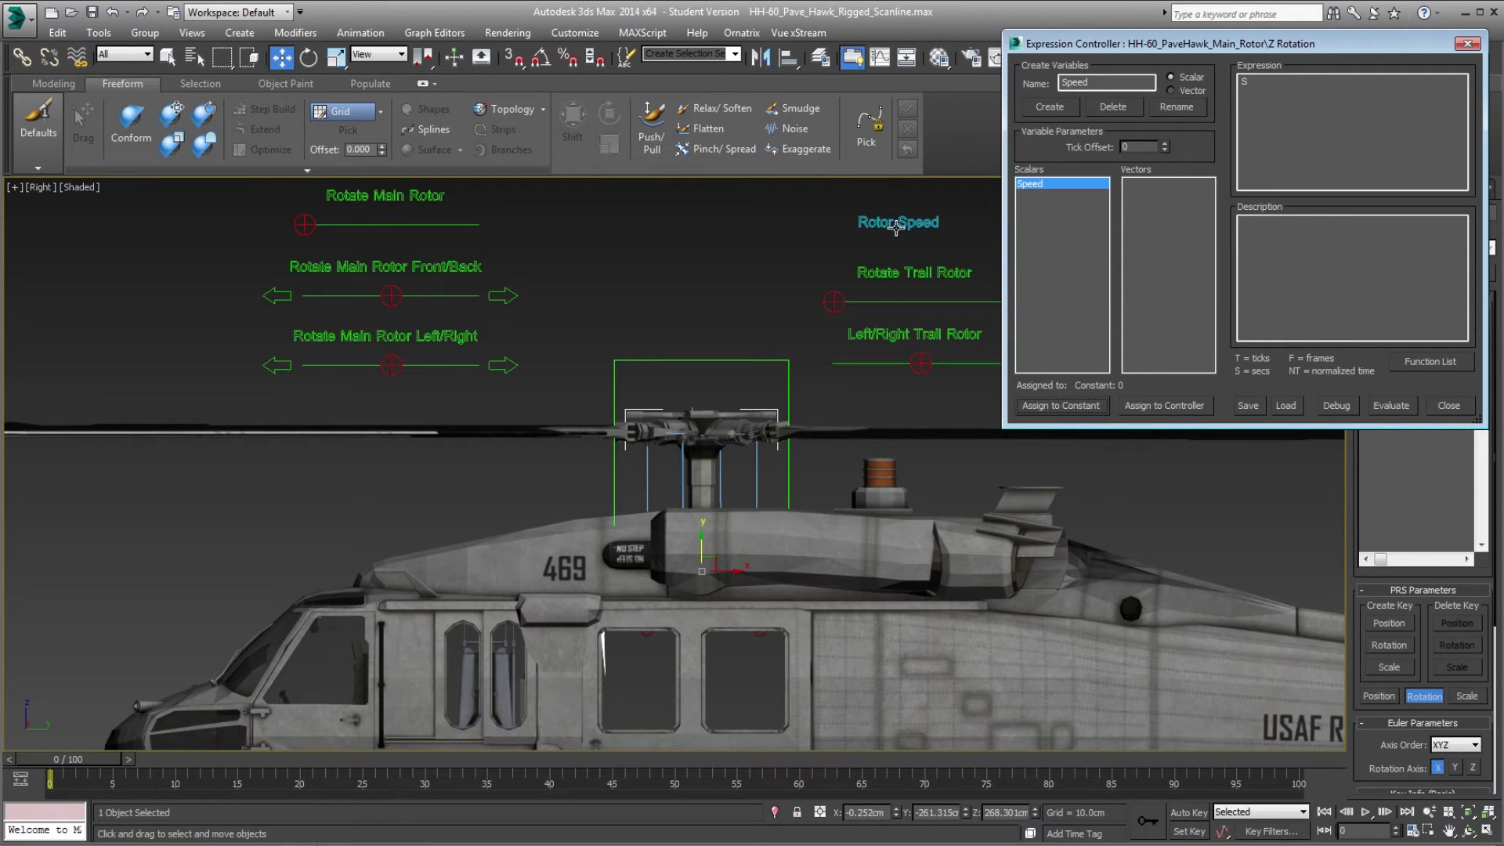
Assign the Speed variable to the Speed custom attribute of the Rotor Speed text object.
{"action": "left_click", "coordinate": [1143, 406]}
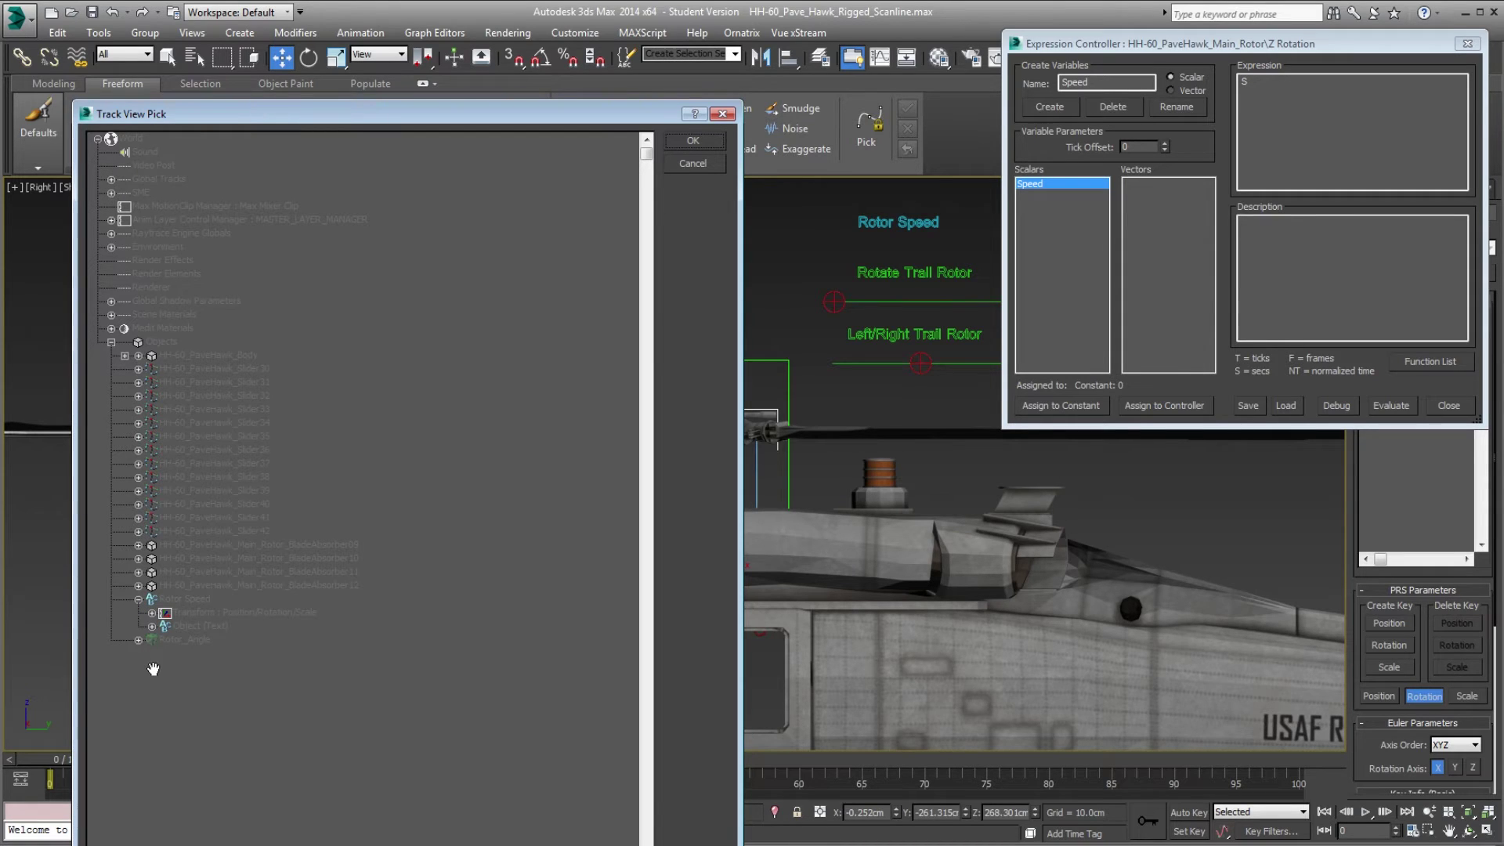
{"action": "left_click", "coordinate": [152, 626]}
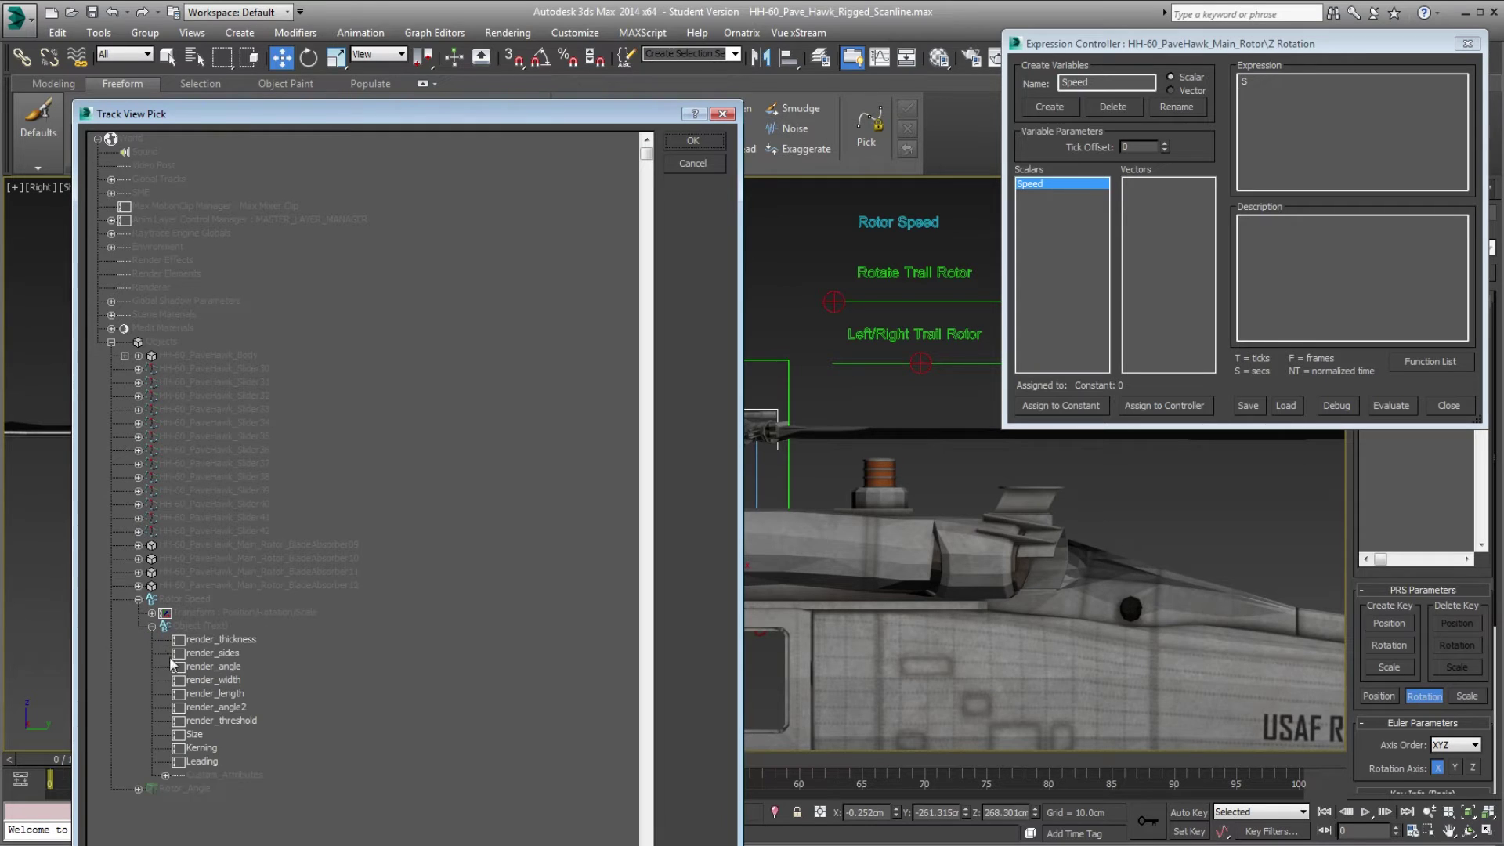
{"action": "left_click", "coordinate": [164, 776]}
{"action": "left_click", "coordinate": [218, 790]}
{"action": "left_click", "coordinate": [695, 140]}
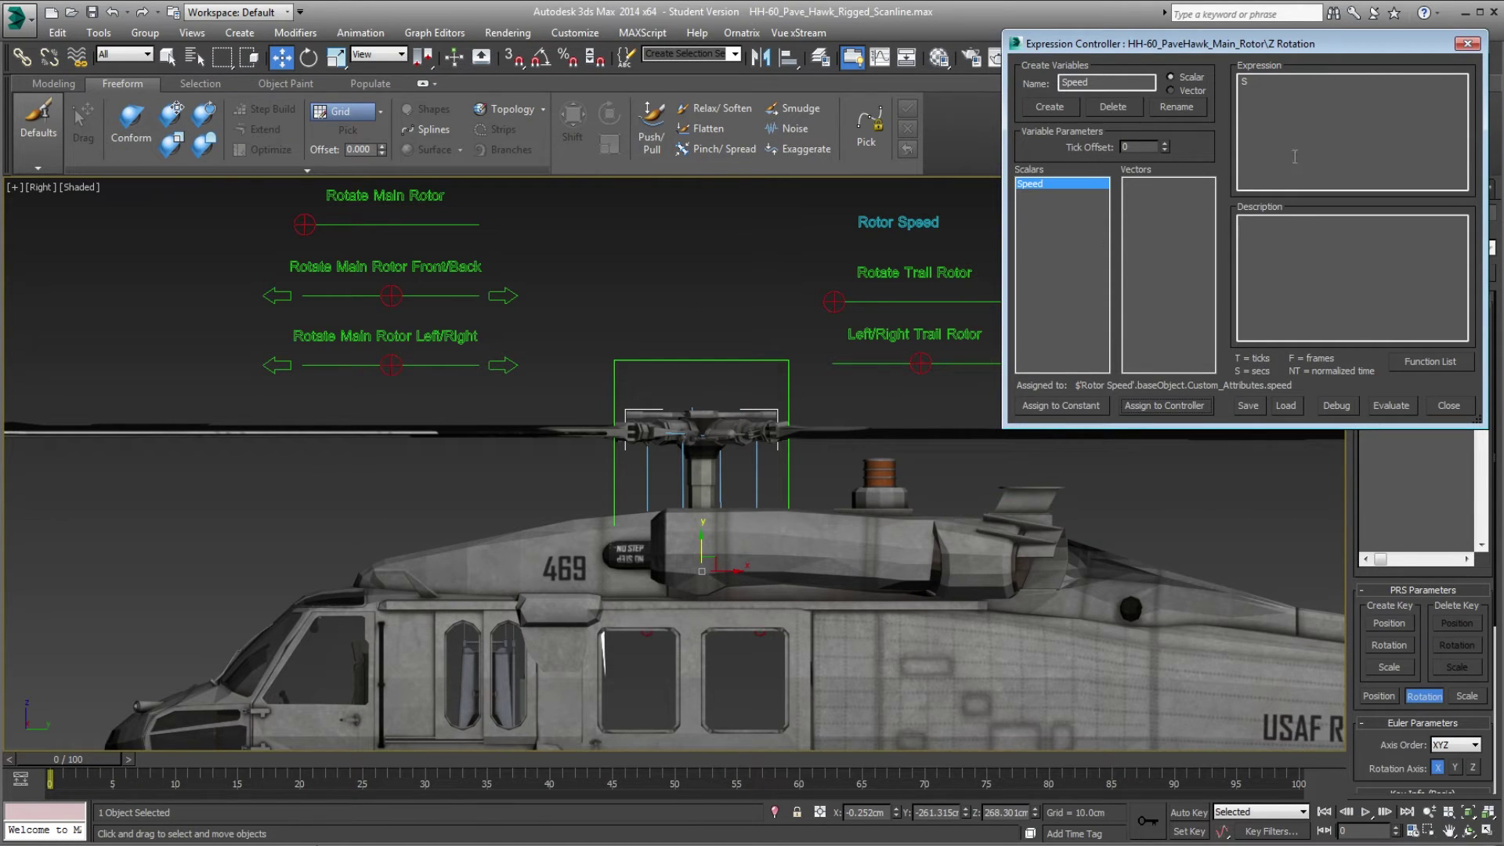
Set the Z Rotation expression to S*Speed, evaluate it and test it by playing the animation, ending back at frame 0.
{"action": "left_click", "coordinate": [1277, 88]}
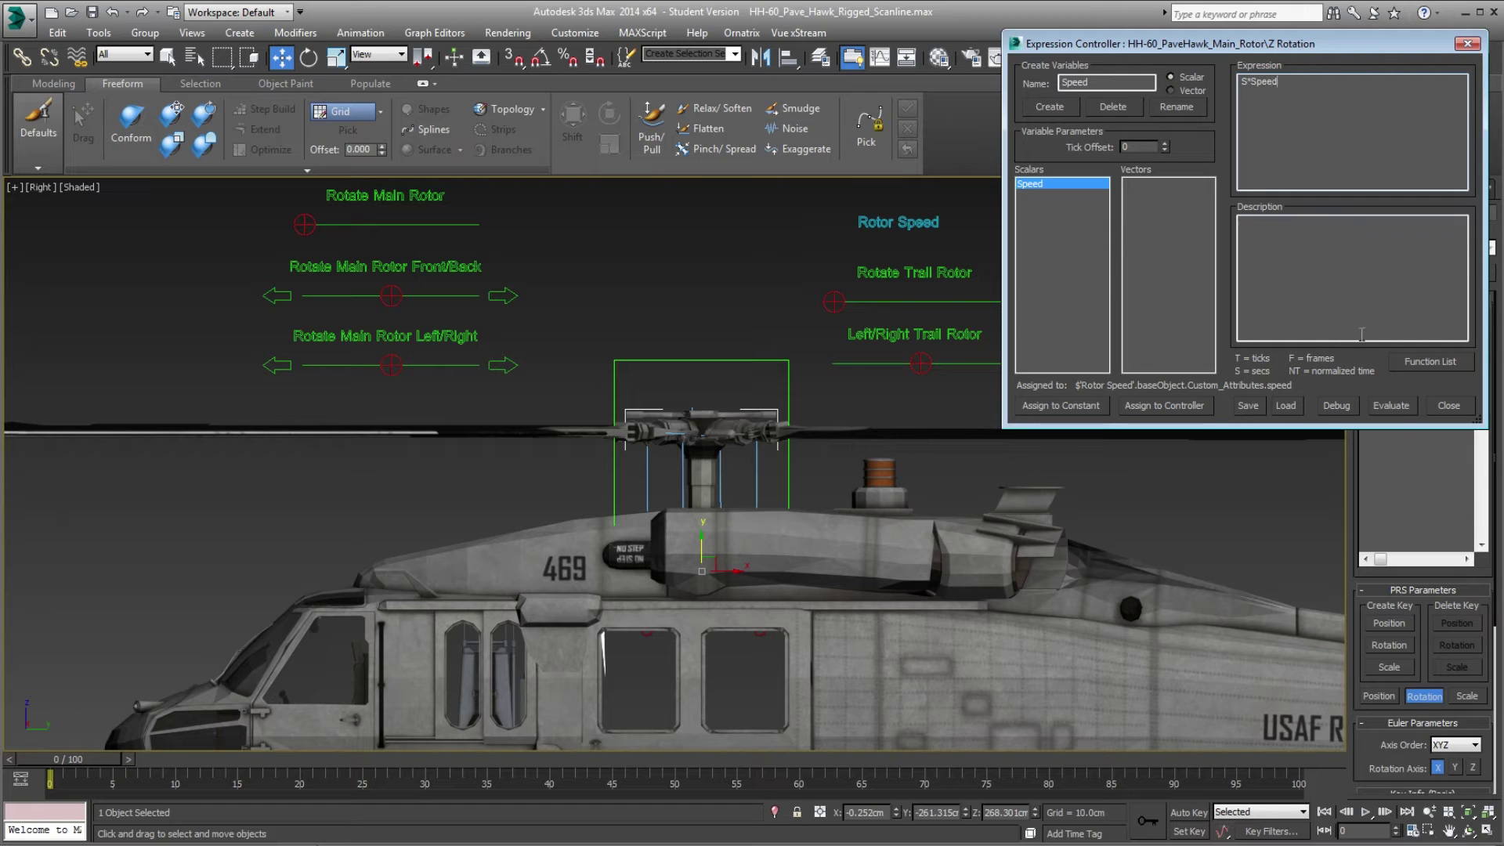
{"action": "left_click", "coordinate": [1398, 406]}
{"action": "left_click", "coordinate": [1365, 811]}
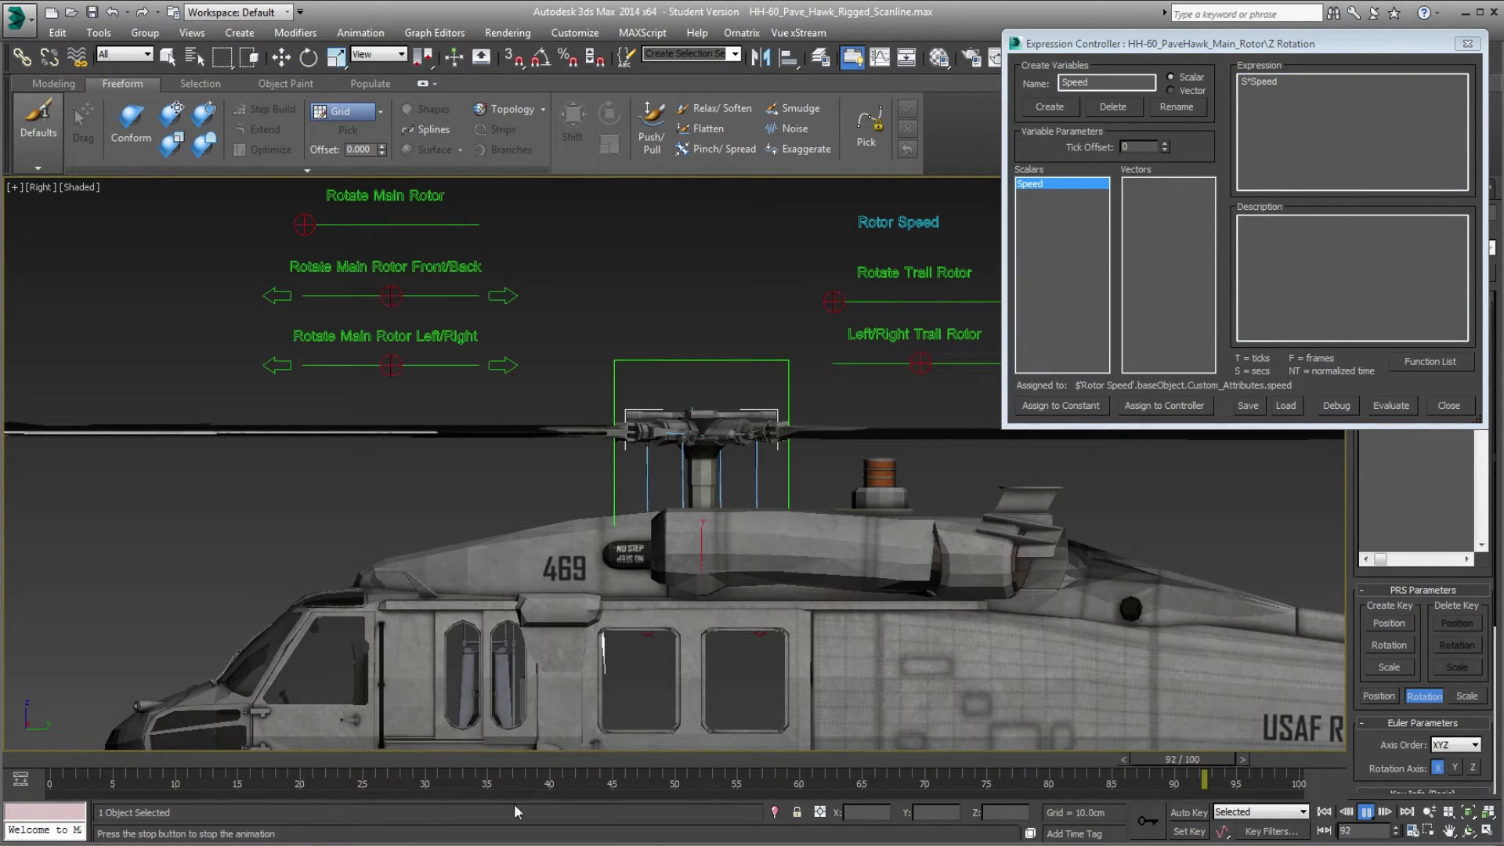
{"action": "left_click_drag", "start_coordinate": [1152, 48], "coordinate": [134, 24]}
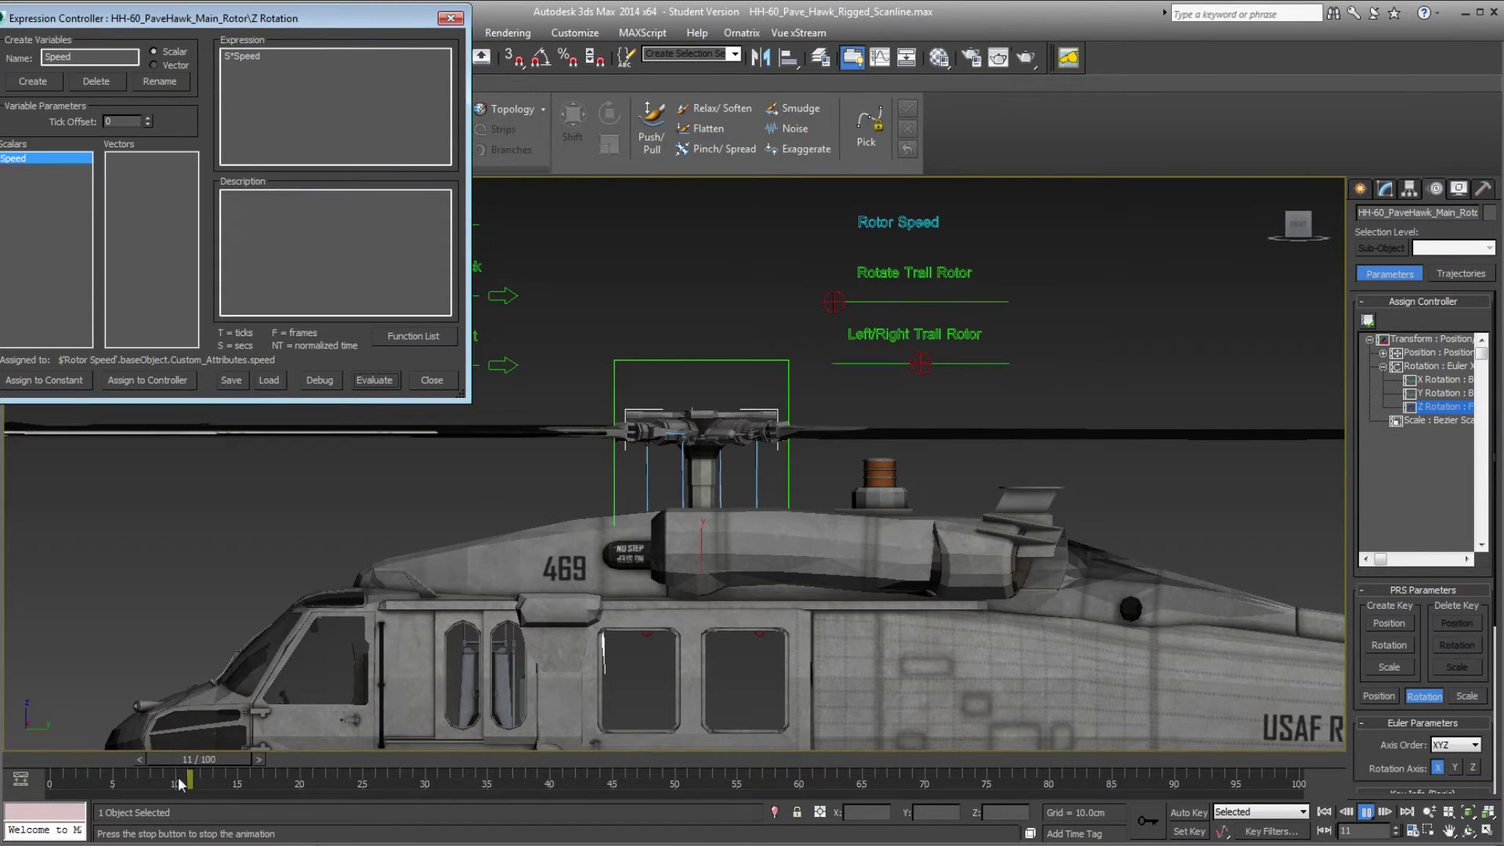
{"action": "left_click", "coordinate": [49, 765]}
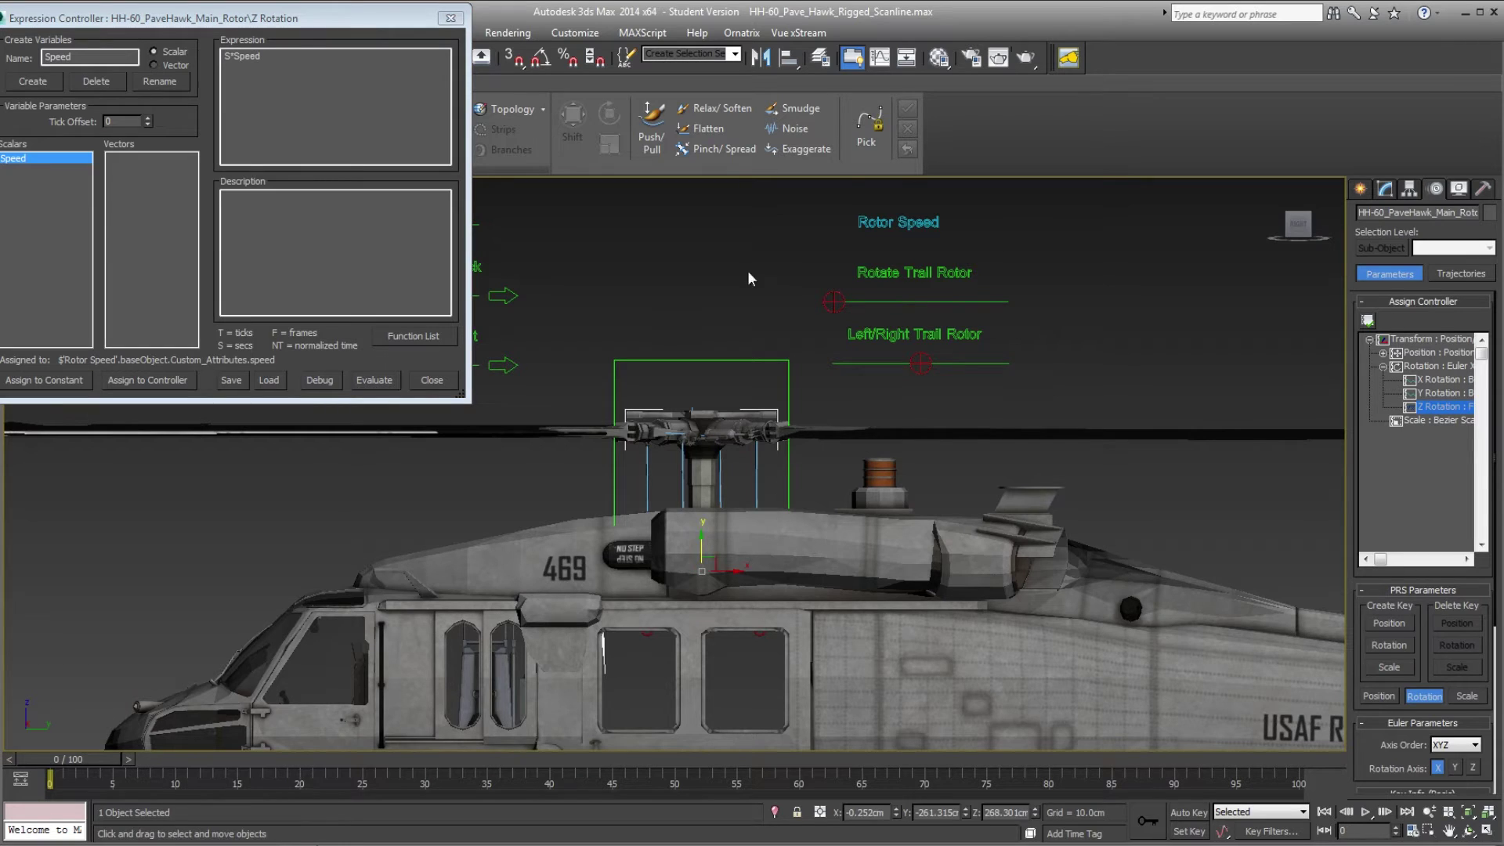
Select the Rotor Speed text, show its Speed custom attribute and start playing the animation.
{"action": "left_click", "coordinate": [901, 216]}
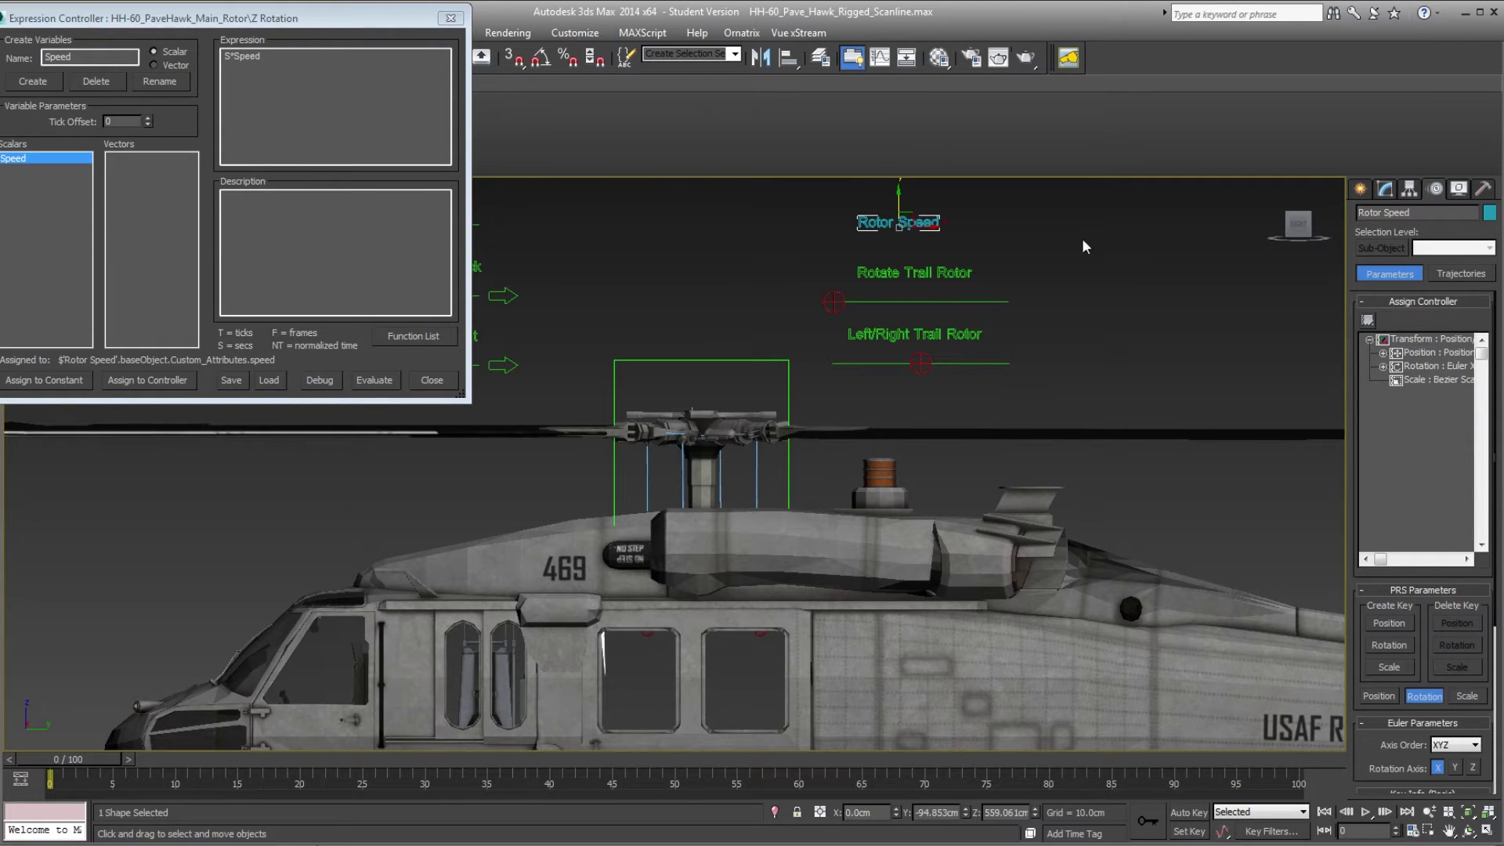
{"action": "left_click", "coordinate": [1409, 189]}
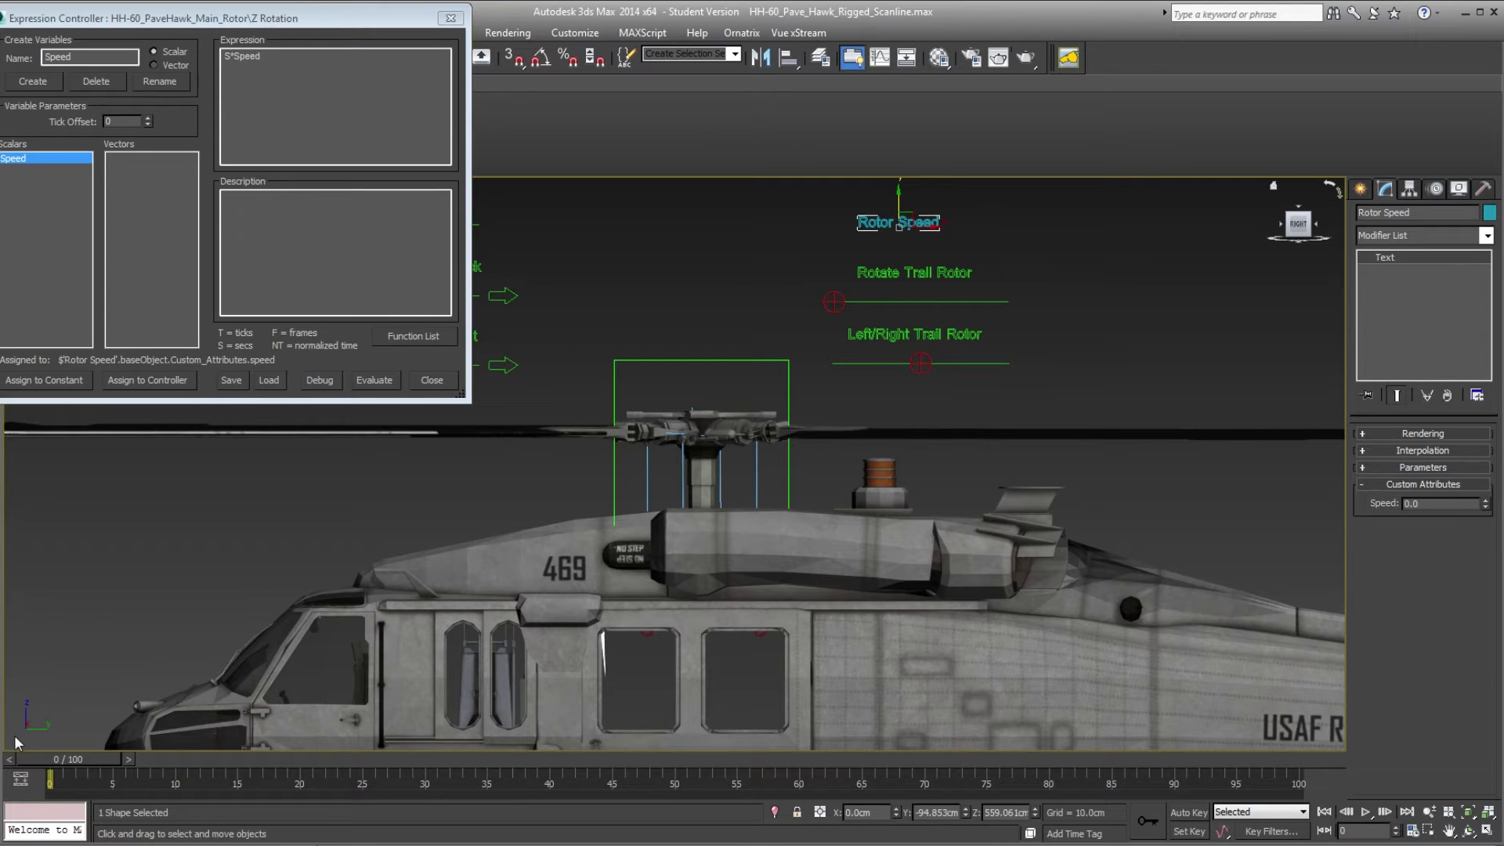
{"action": "left_click", "coordinate": [1366, 814]}
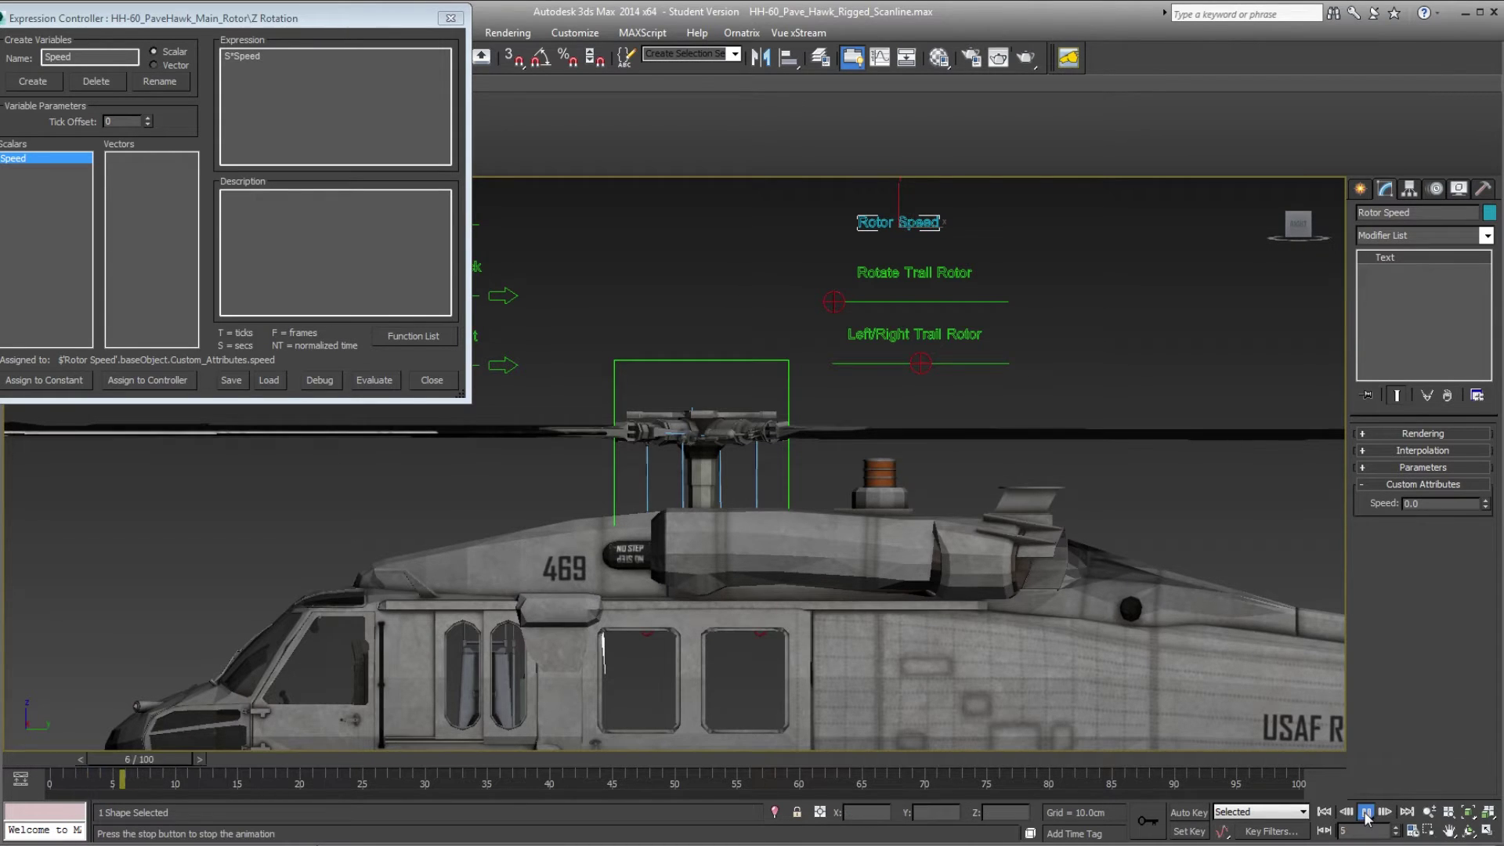
Raise the Rotor Speed text's Speed attribute gradually to 10 while the animation plays.
{"action": "left_click", "coordinate": [1486, 502]}
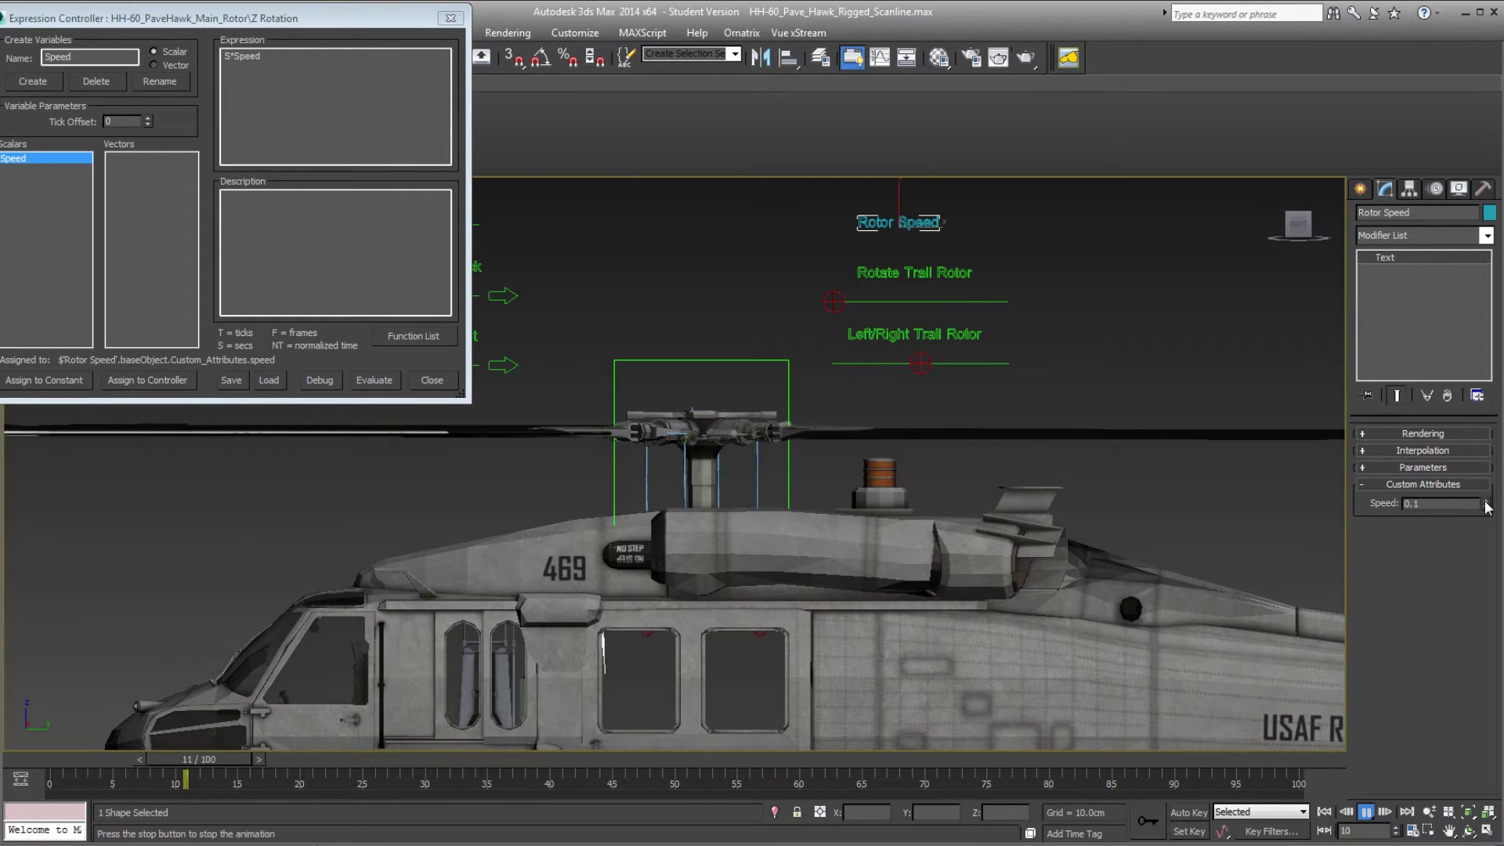
{"action": "left_click", "coordinate": [1486, 502]}
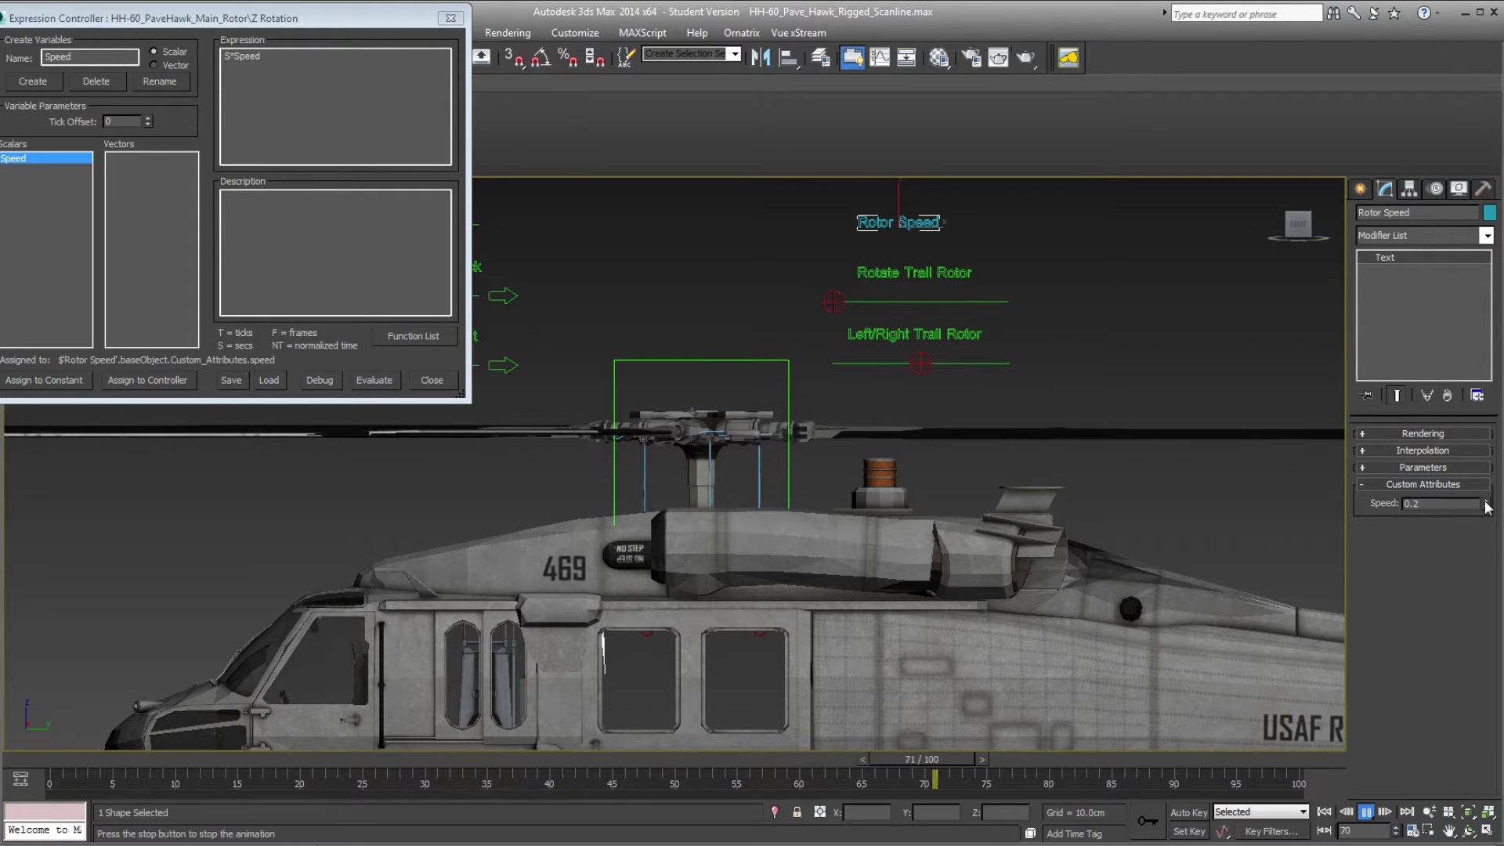
{"action": "left_click", "coordinate": [1486, 502]}
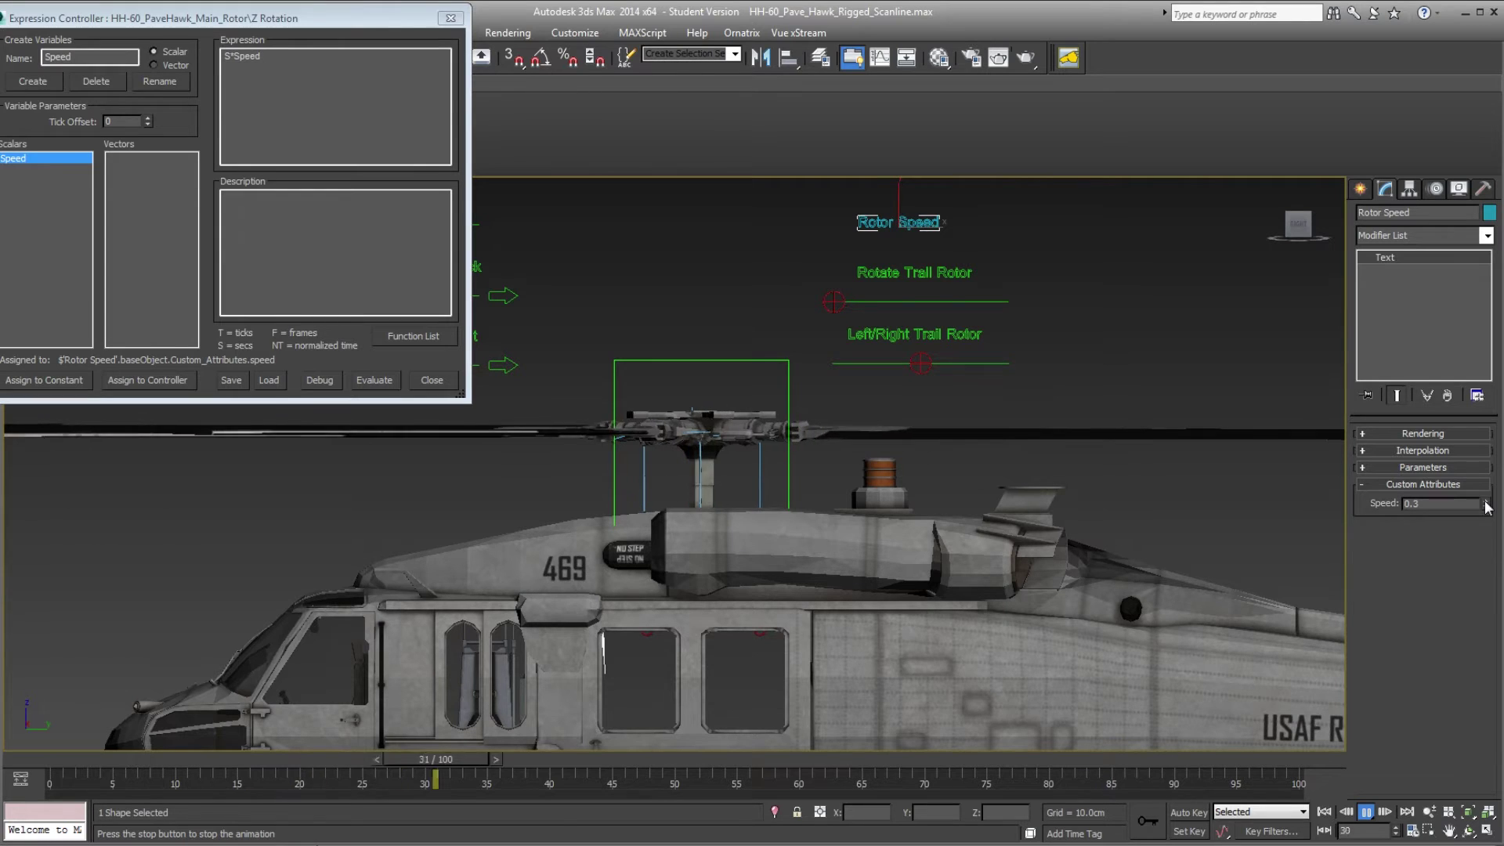
{"action": "left_click", "coordinate": [1486, 502]}
{"action": "left_click", "coordinate": [1486, 503]}
{"action": "left_click", "coordinate": [1486, 502]}
{"action": "left_click", "coordinate": [1486, 502]}
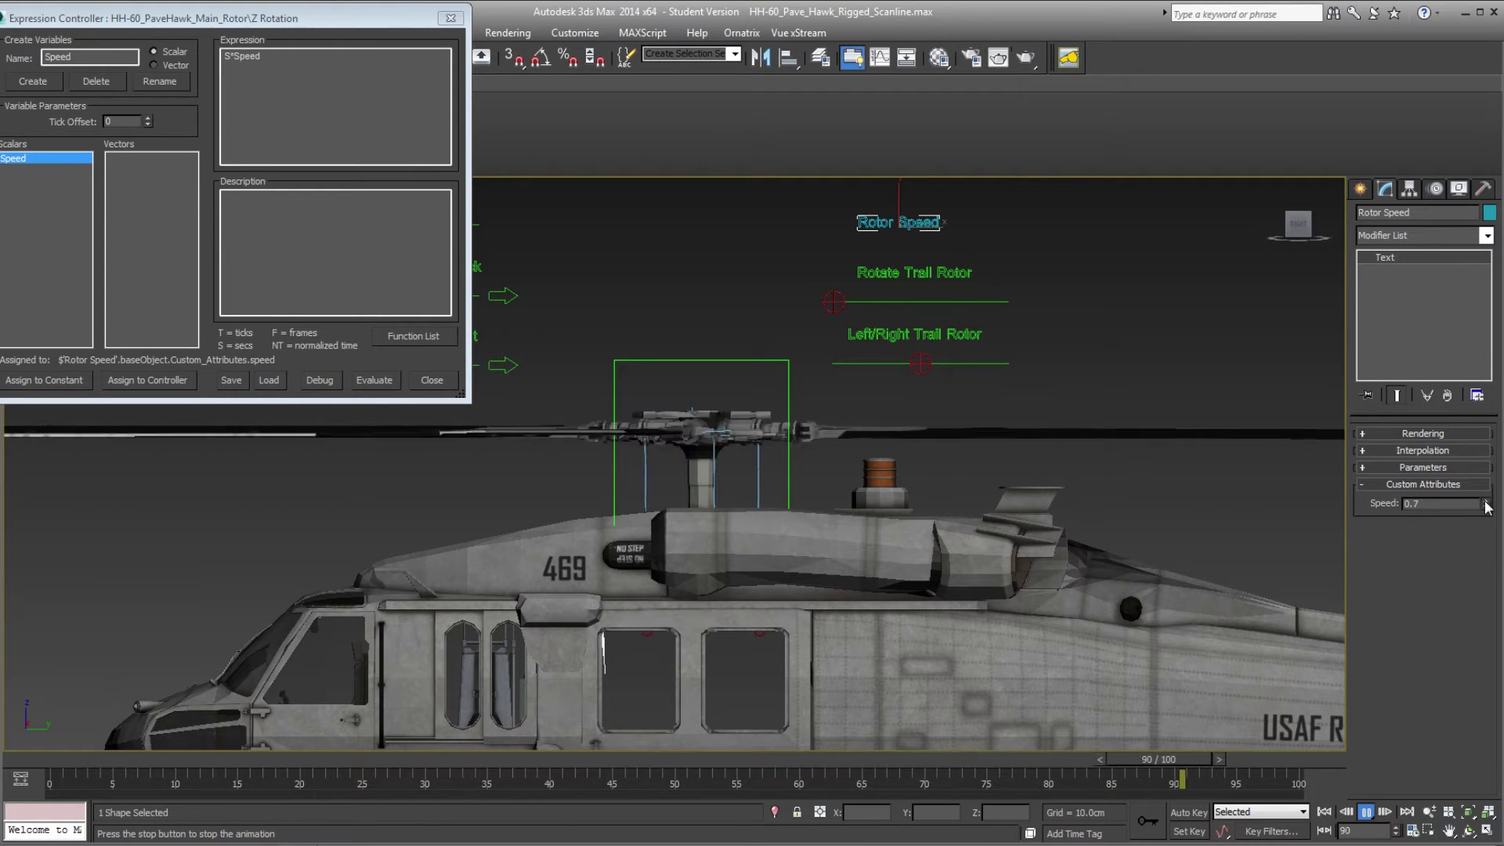
{"action": "left_click_drag", "start_coordinate": [1486, 503], "coordinate": [1491, 435]}
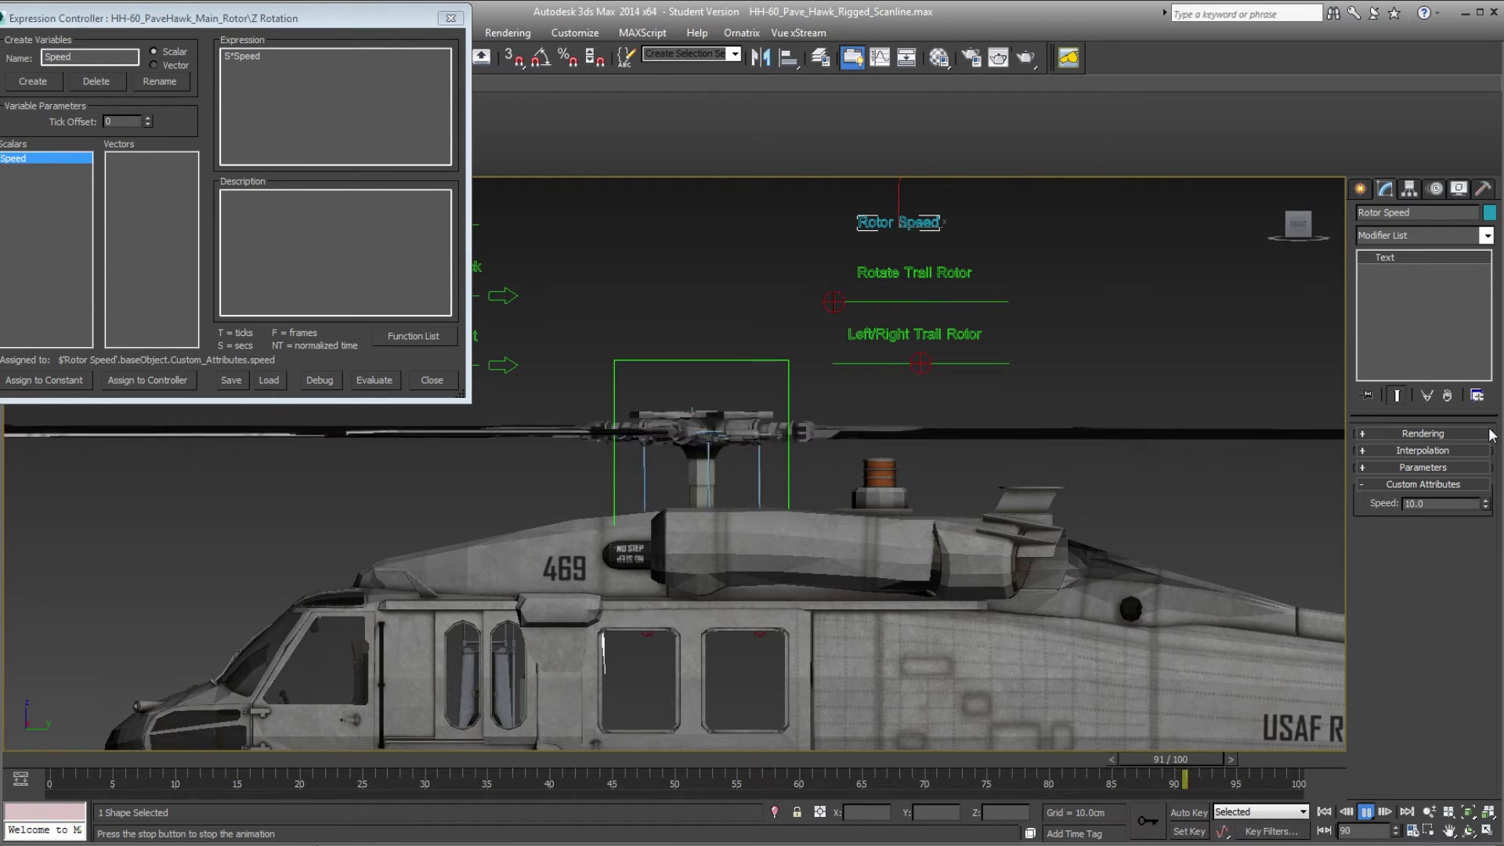
Reset the Speed attribute to 0, stop the playback and return to frame 0.
{"action": "double_click", "coordinate": [1441, 504]}
{"action": "type", "text": "0"}
{"action": "key", "text": "Return"}
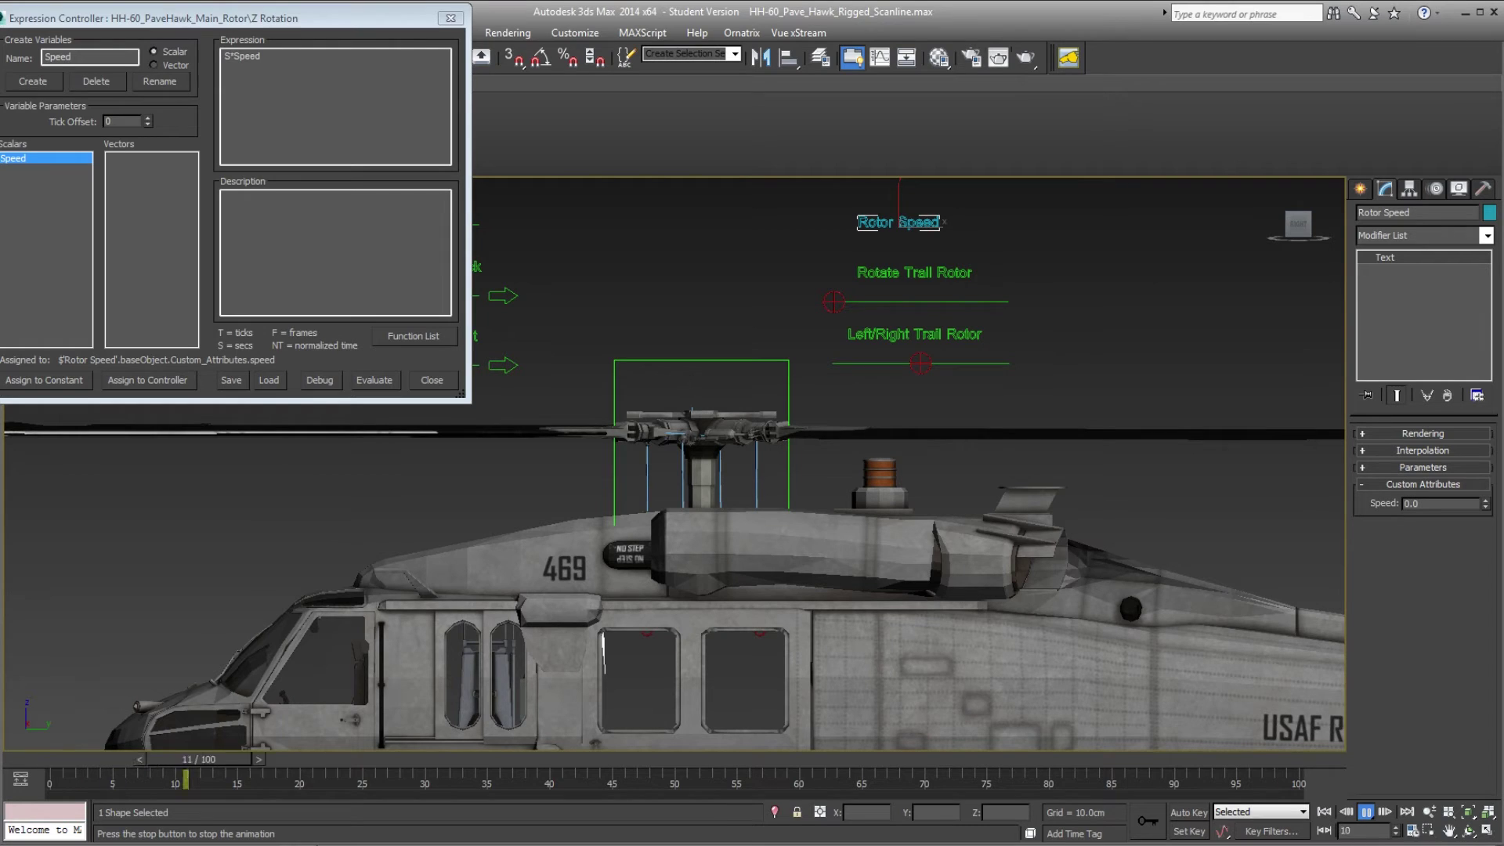
{"action": "left_click", "coordinate": [39, 761]}
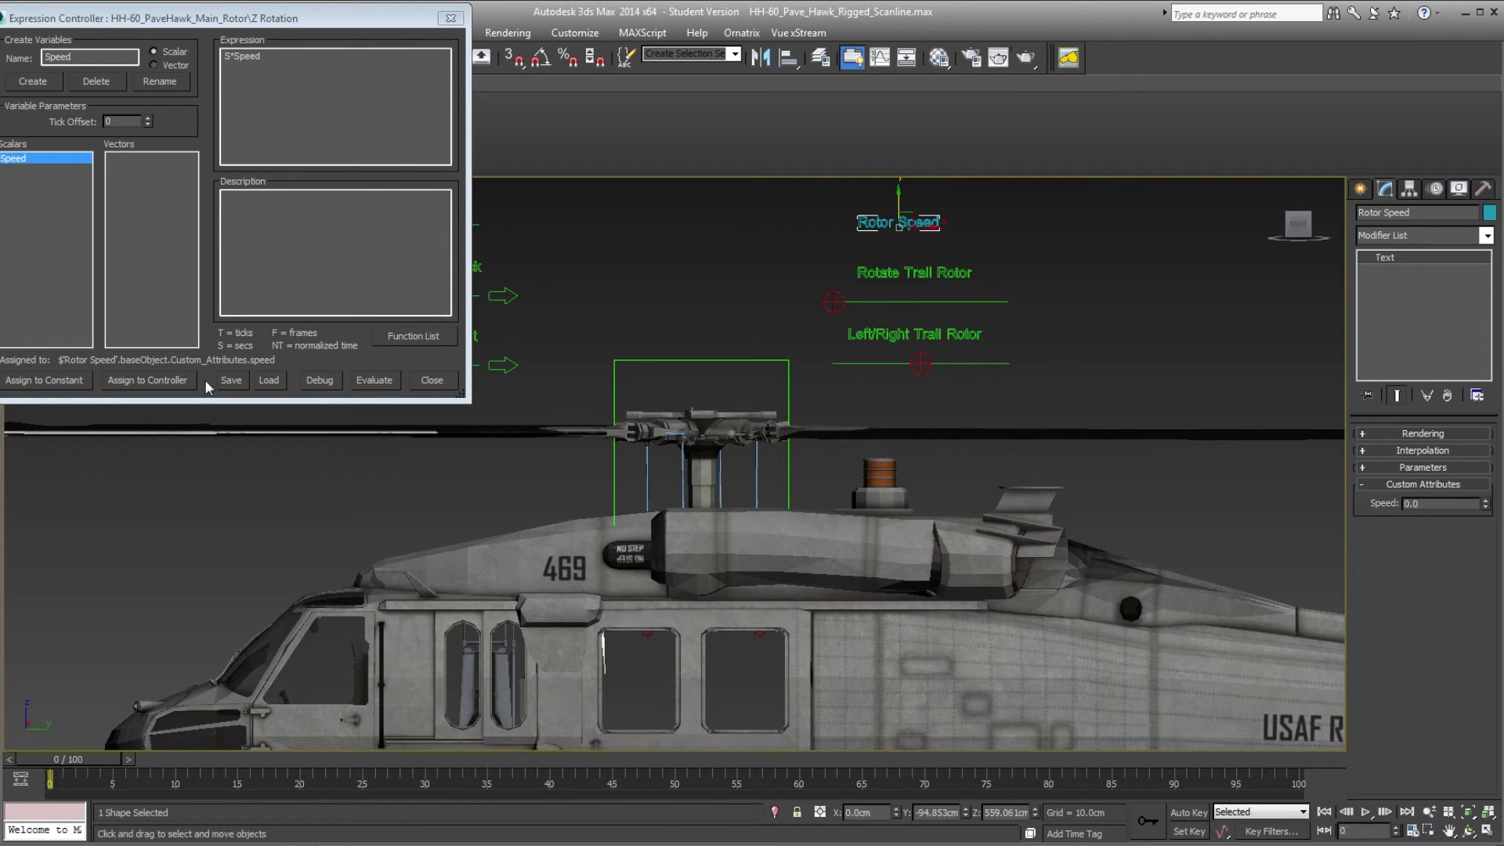
{"action": "left_click_drag", "start_coordinate": [229, 15], "coordinate": [877, 51]}
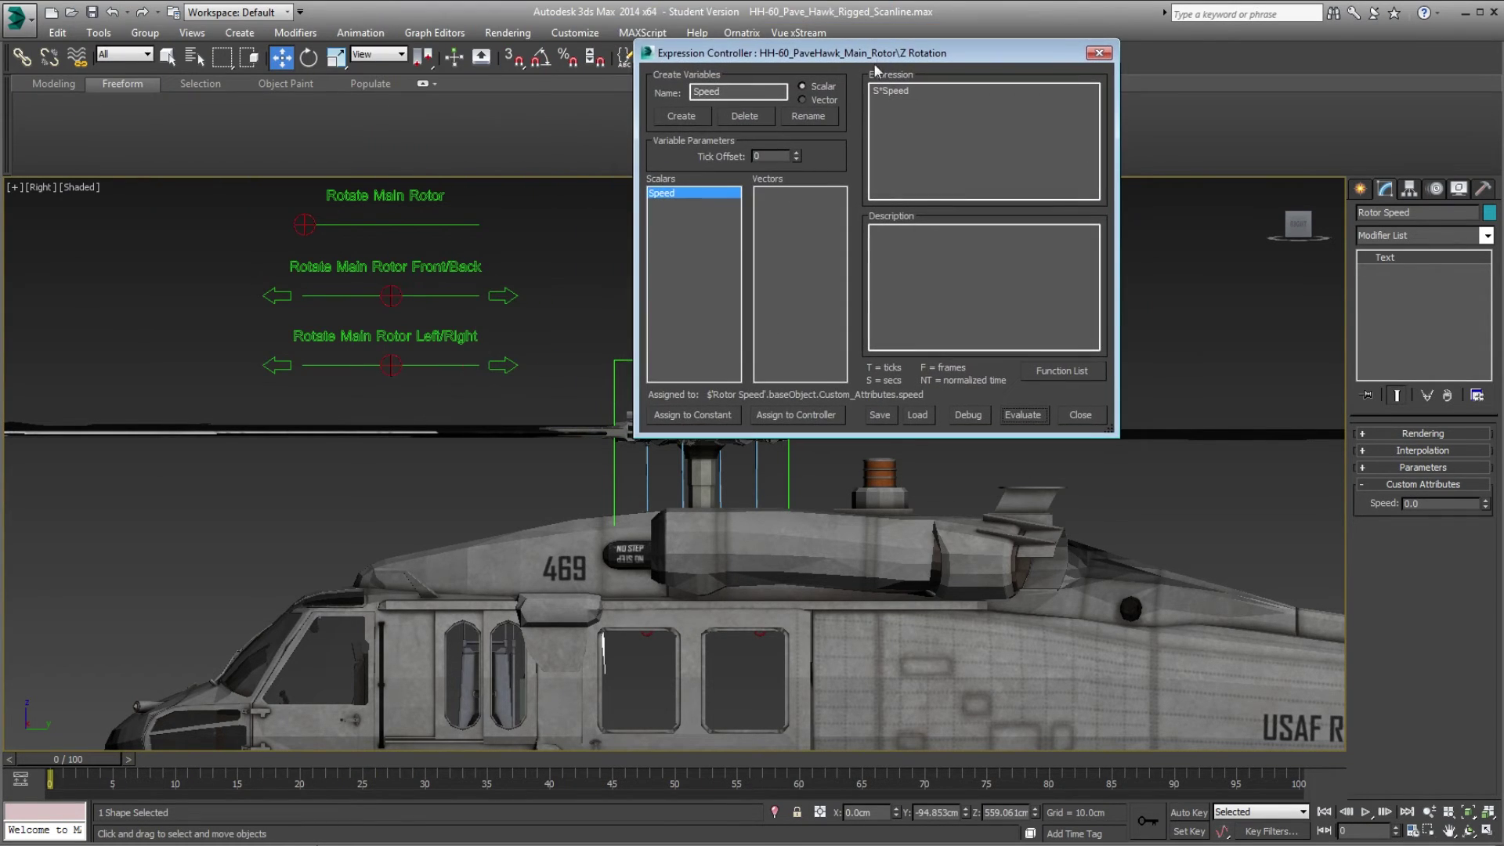
{"action": "left_click", "coordinate": [936, 93]}
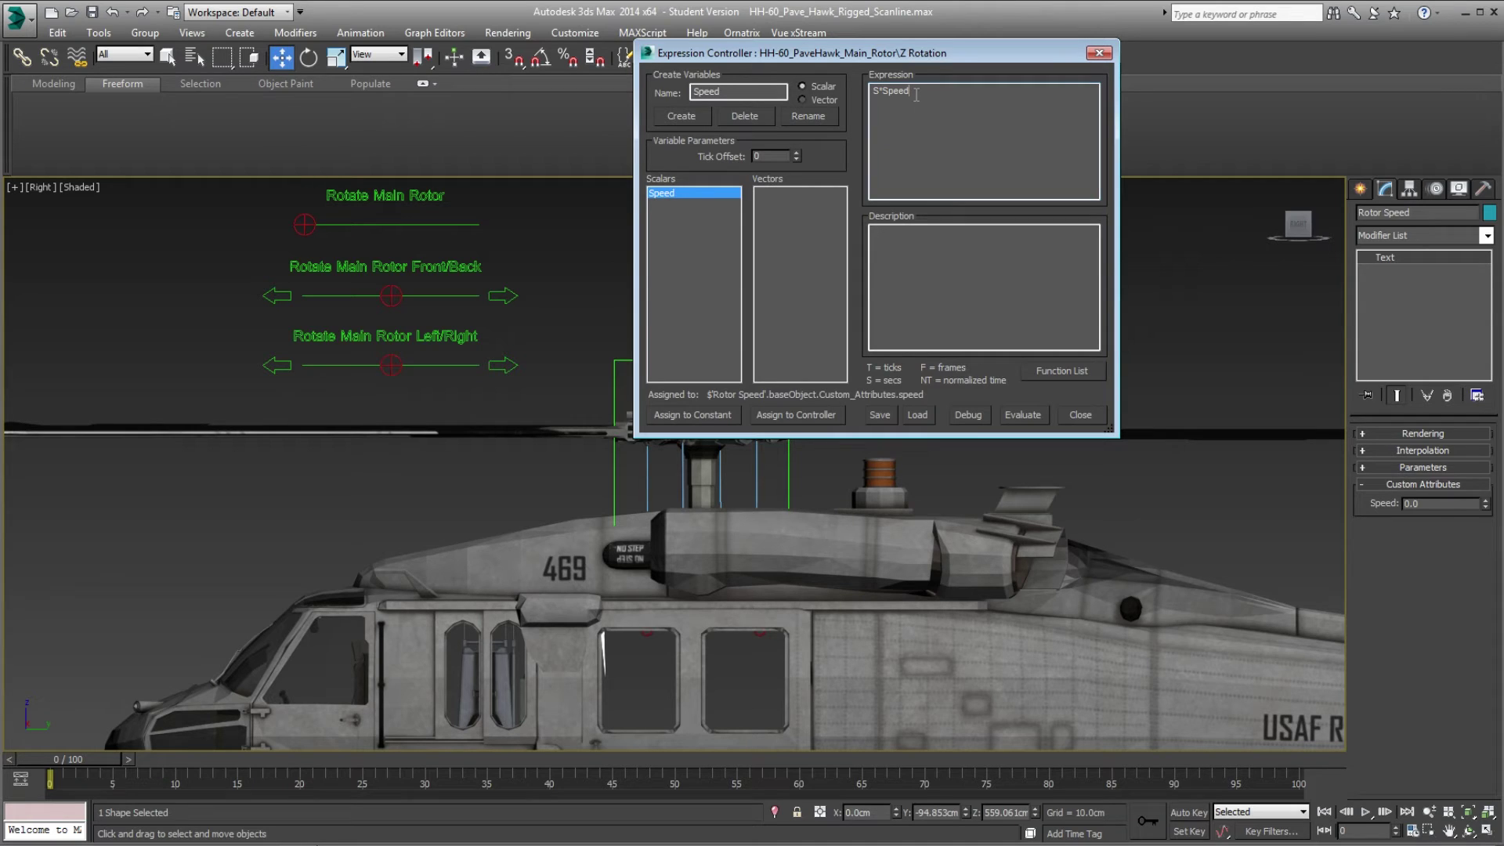
{"action": "left_click_drag", "start_coordinate": [952, 56], "coordinate": [447, 23]}
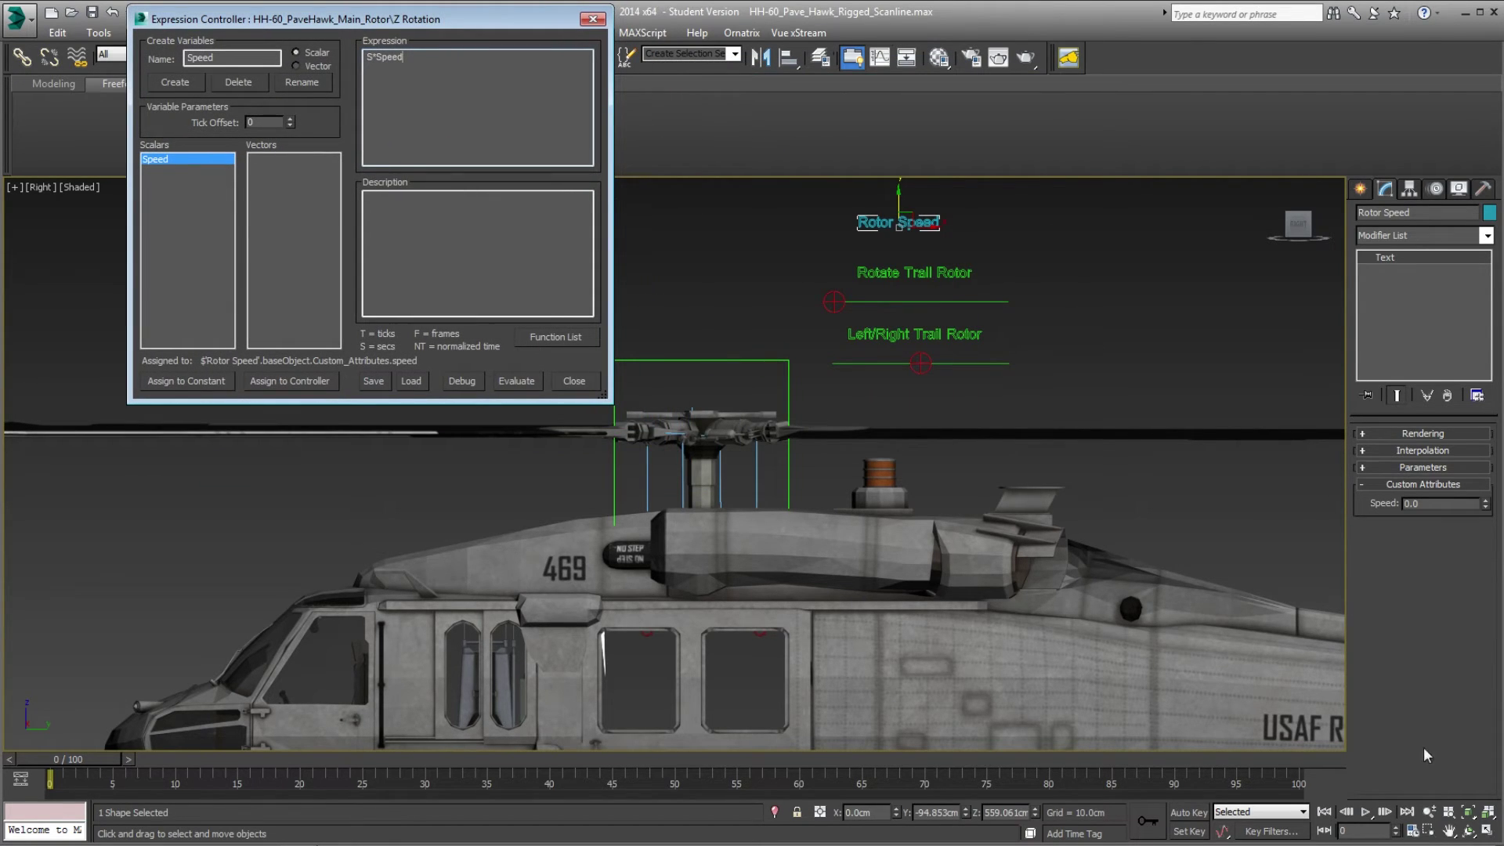
Set the Speed attribute to 10, play the animation to test the rotor's maximum speed and return to frame 0.
{"action": "left_click", "coordinate": [1485, 508]}
{"action": "left_click_drag", "start_coordinate": [1486, 512], "coordinate": [1482, 401]}
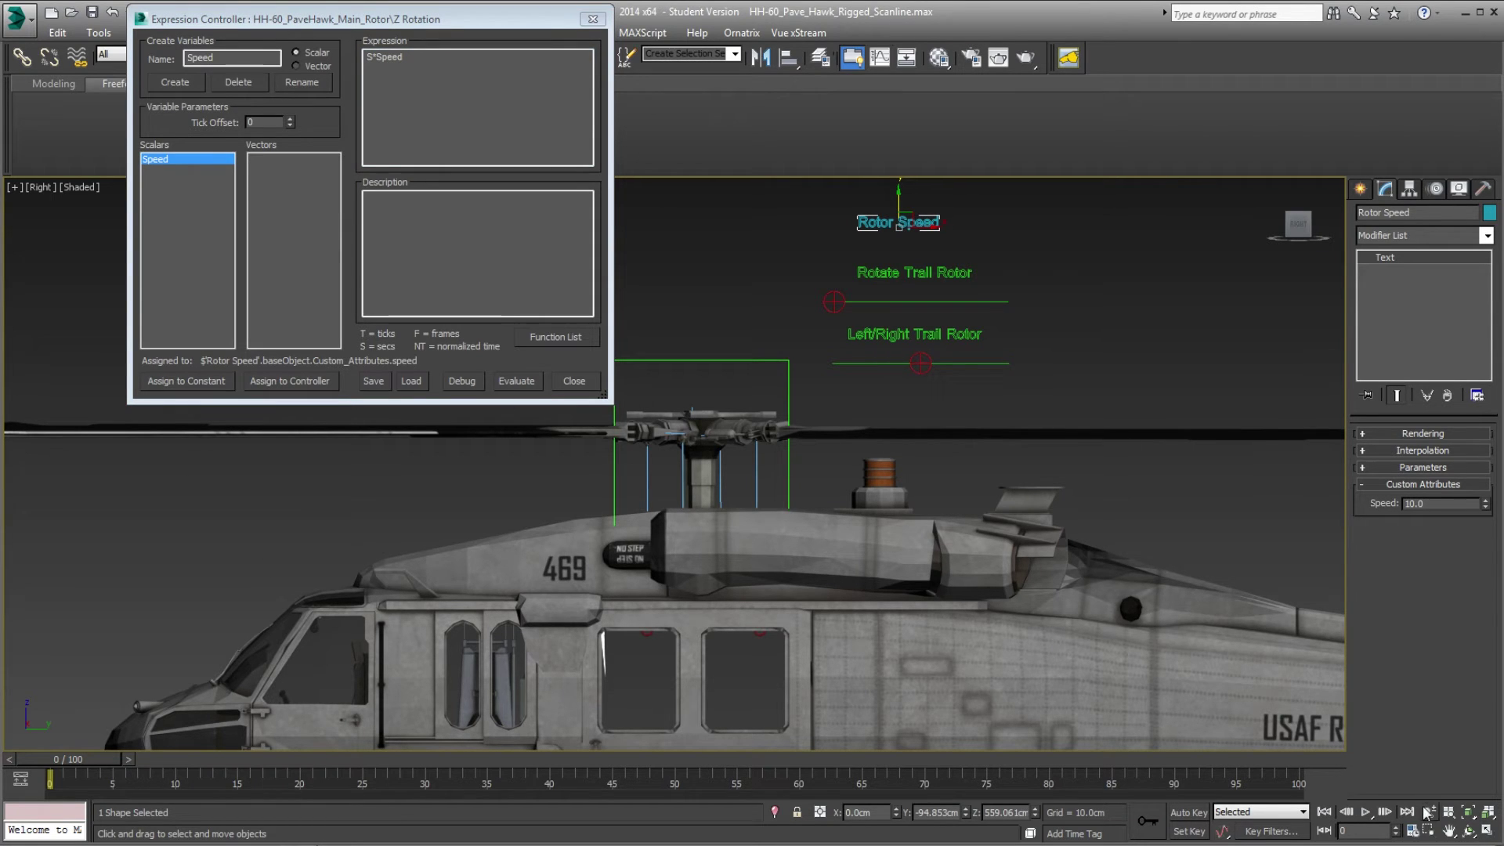
{"action": "left_click", "coordinate": [1365, 813]}
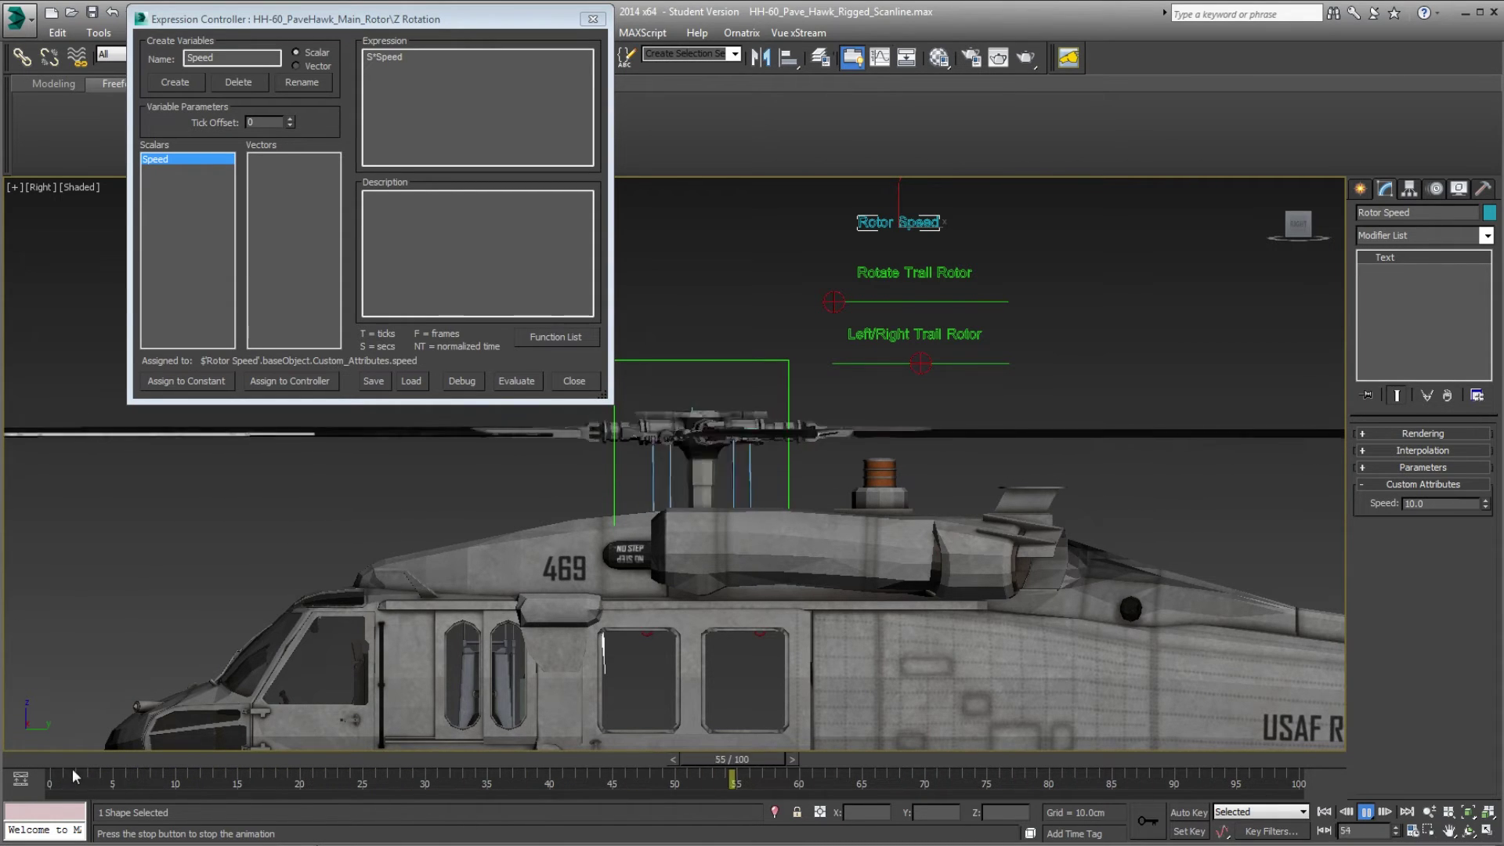
{"action": "left_click", "coordinate": [44, 756]}
Change the Z Rotation expression to S*Speed*4 and play the animation to check the rotor's spin on the whole helicopter.
{"action": "left_click", "coordinate": [430, 50]}
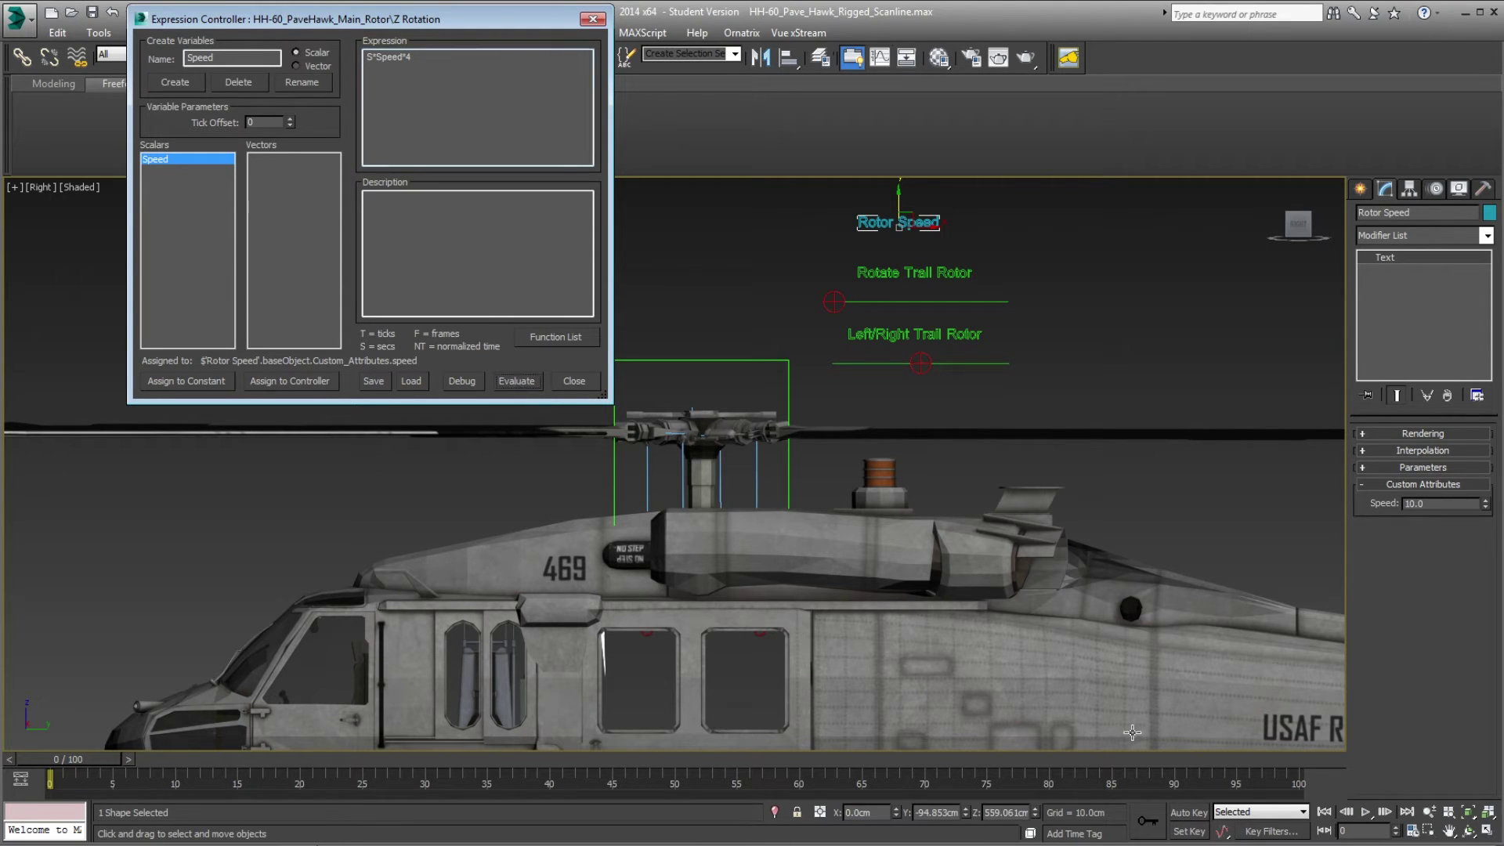
{"action": "left_click", "coordinate": [1366, 813]}
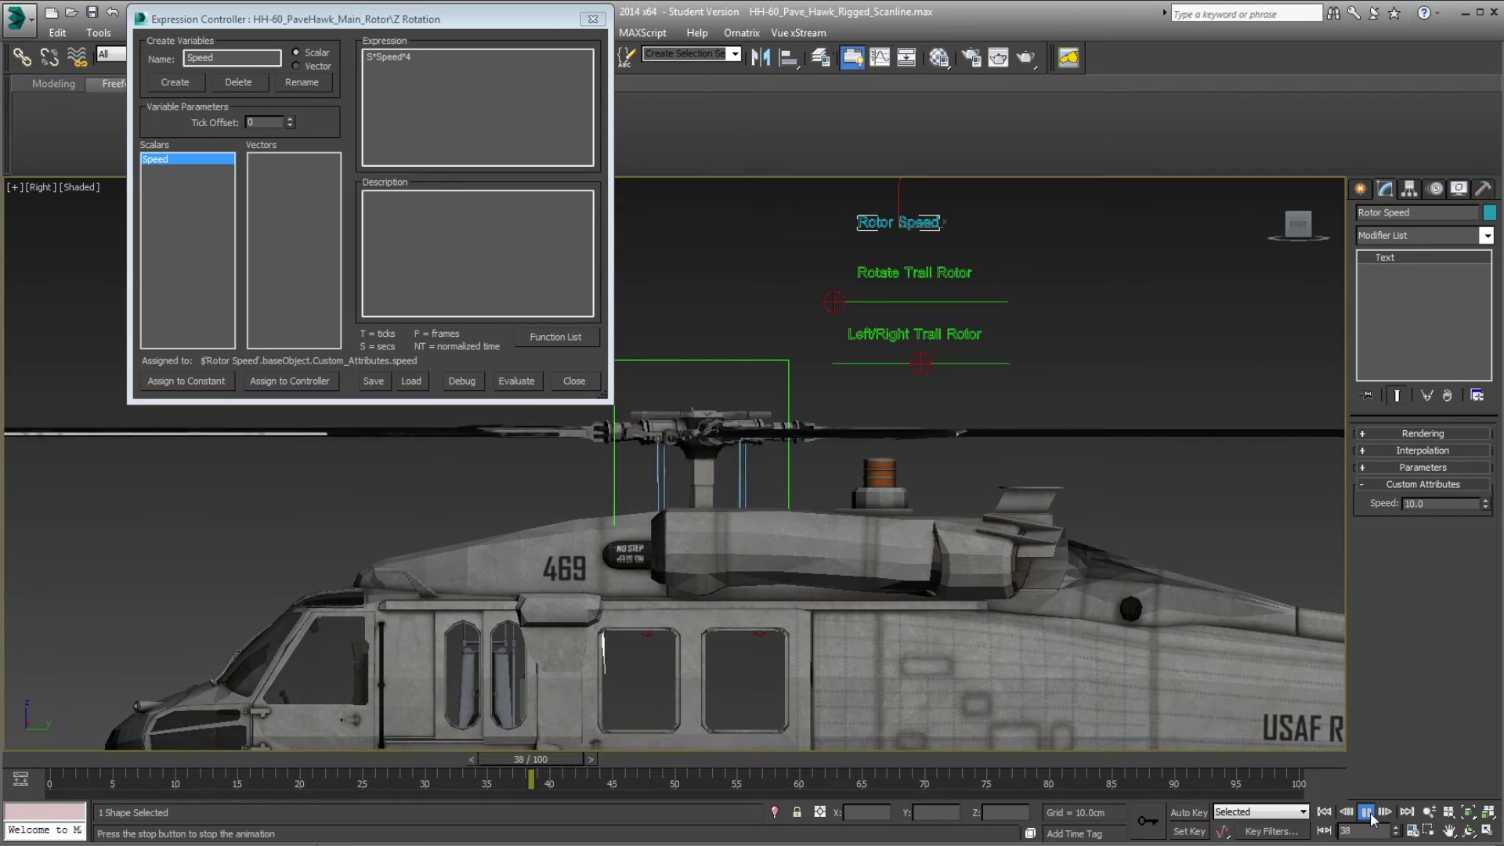
{"action": "left_click", "coordinate": [1467, 832]}
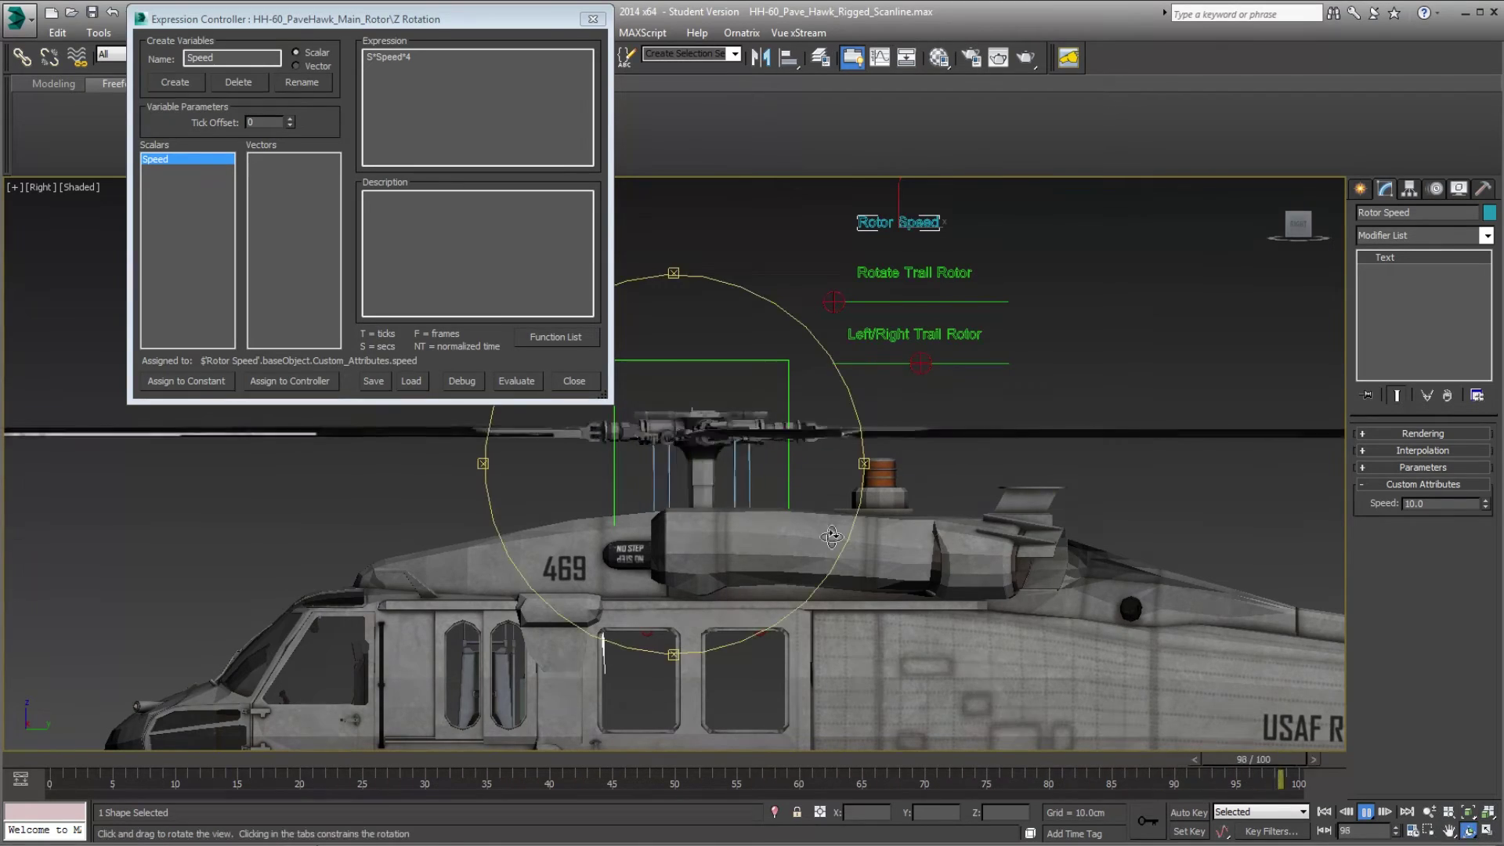
{"action": "left_click_drag", "start_coordinate": [752, 541], "coordinate": [790, 485]}
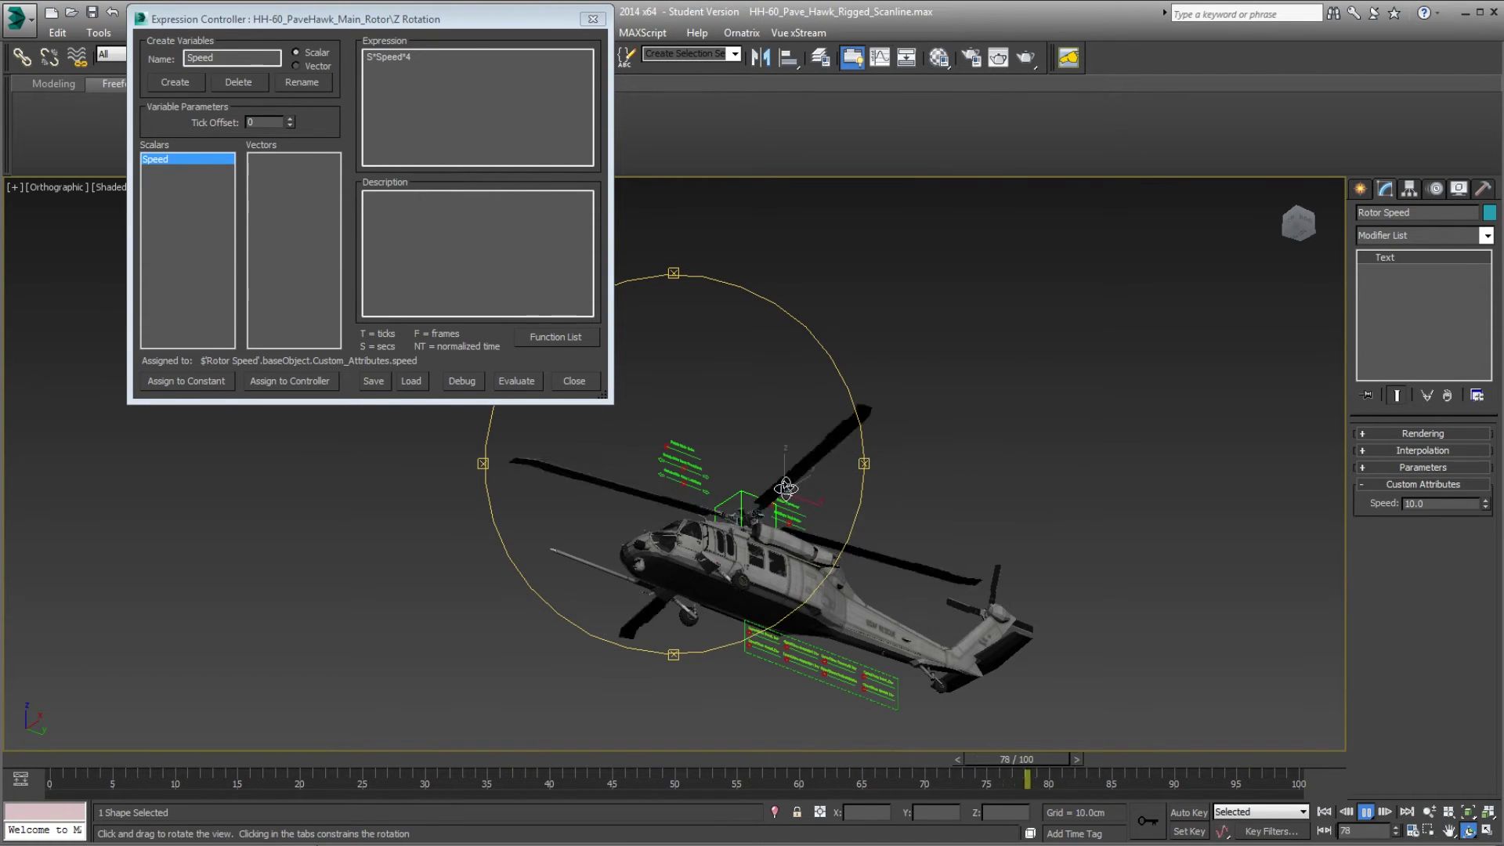
{"action": "left_click_drag", "start_coordinate": [791, 485], "coordinate": [633, 492]}
{"action": "scroll", "coordinate": [688, 558], "scroll_direction": "up", "scroll_amount": 5}
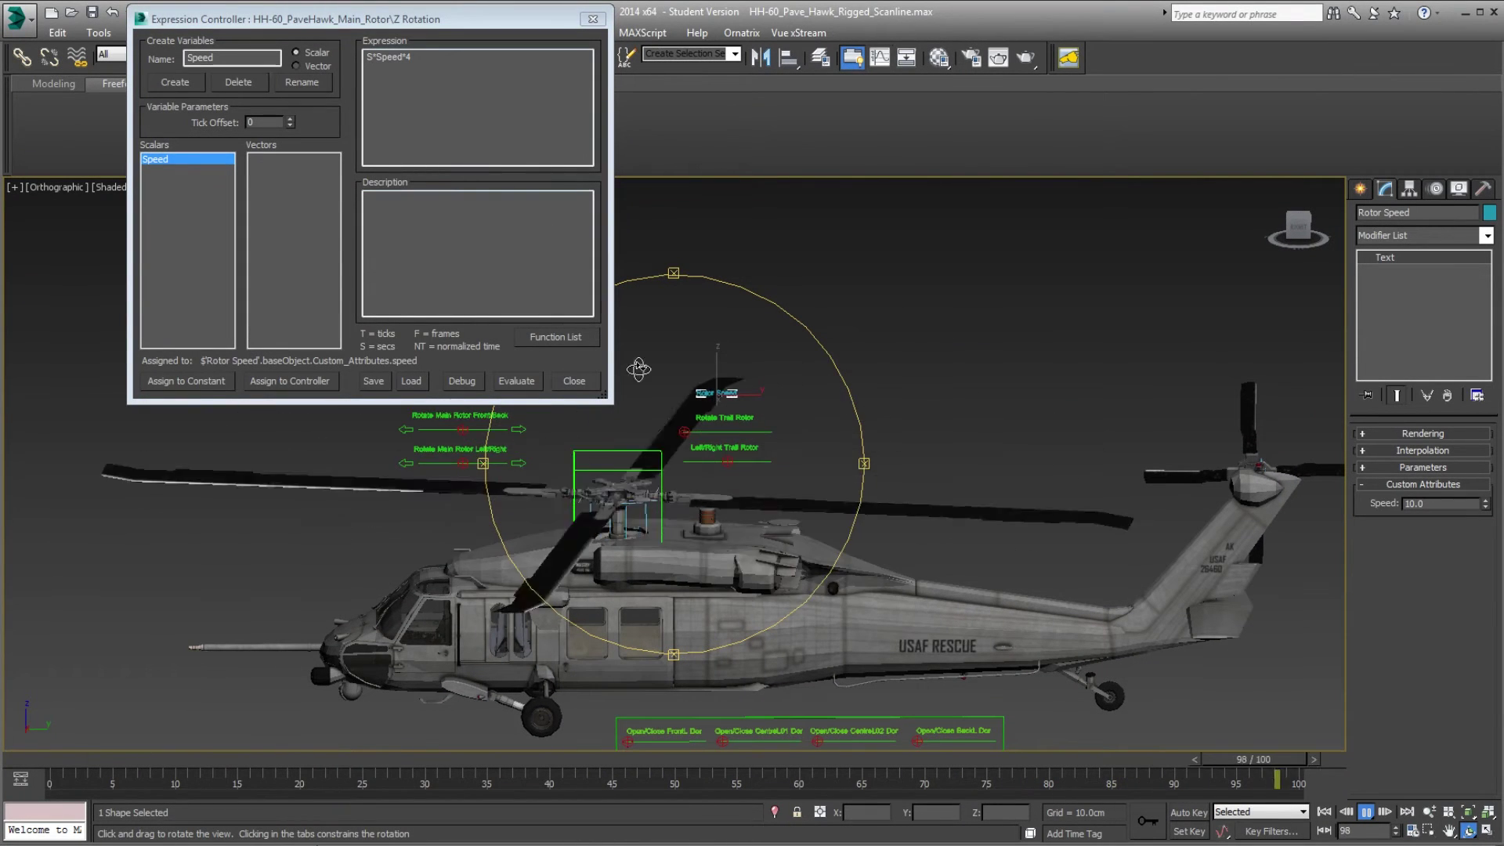
Return the animation to frame 0 and close the main rotor's Z Rotation expression controller.
{"action": "left_click_drag", "start_coordinate": [139, 763], "coordinate": [41, 763]}
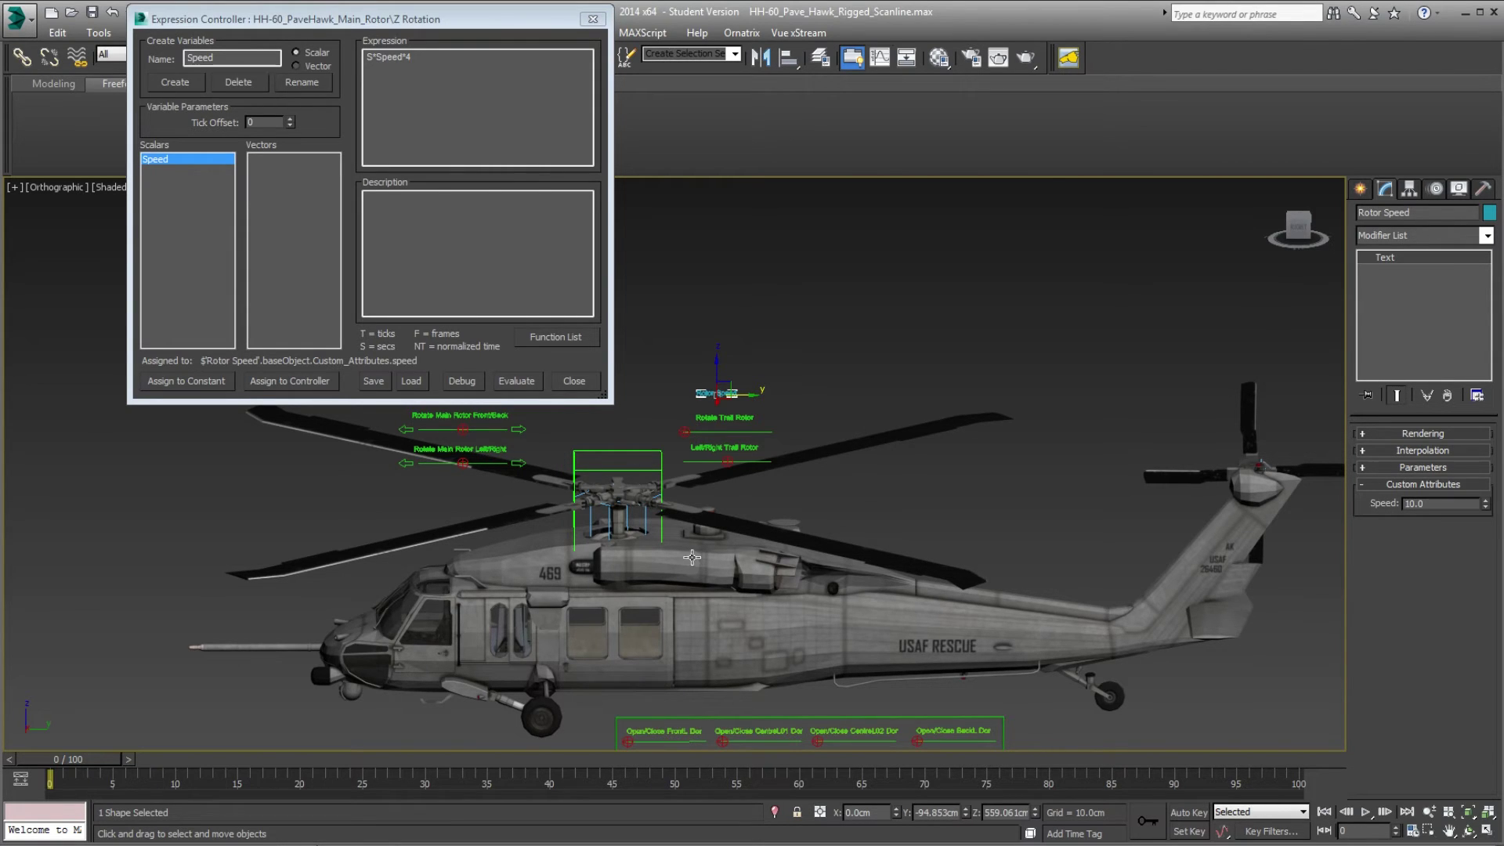
{"action": "left_click", "coordinate": [414, 60]}
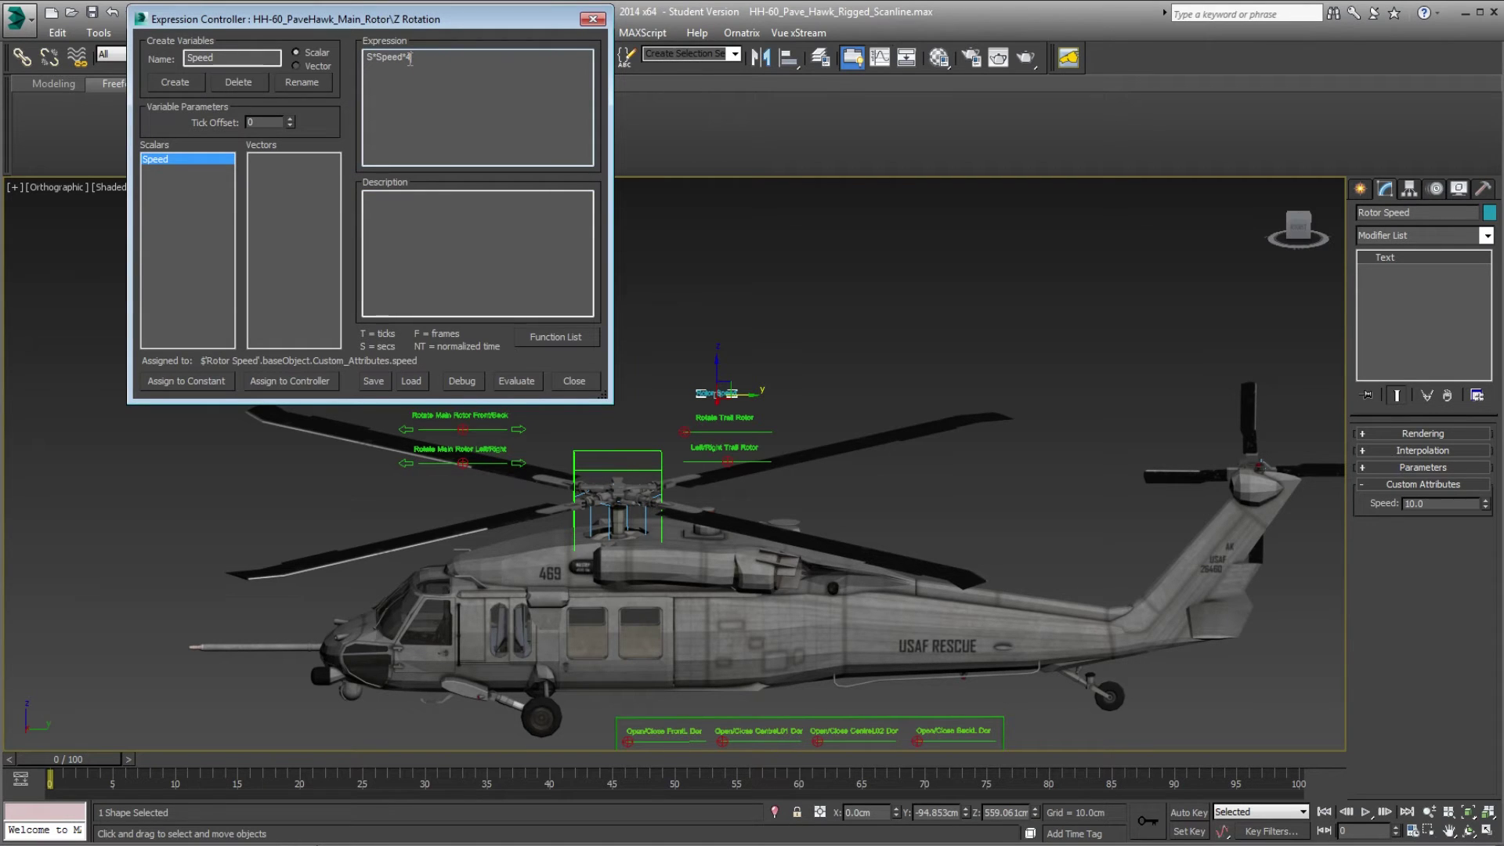
{"action": "left_click_drag", "start_coordinate": [445, 21], "coordinate": [298, 25]}
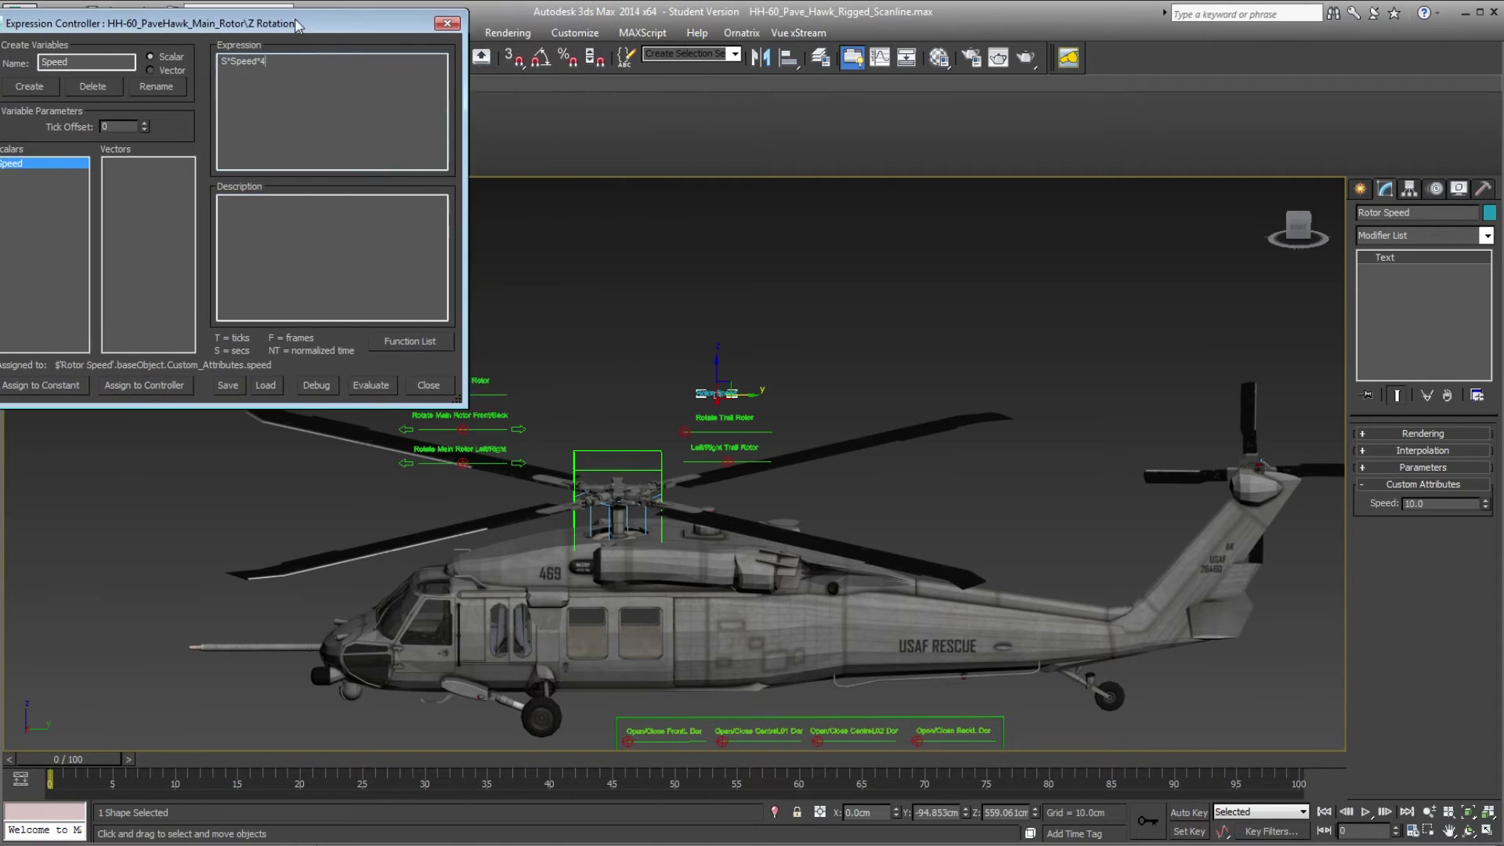
{"action": "left_click", "coordinate": [444, 24]}
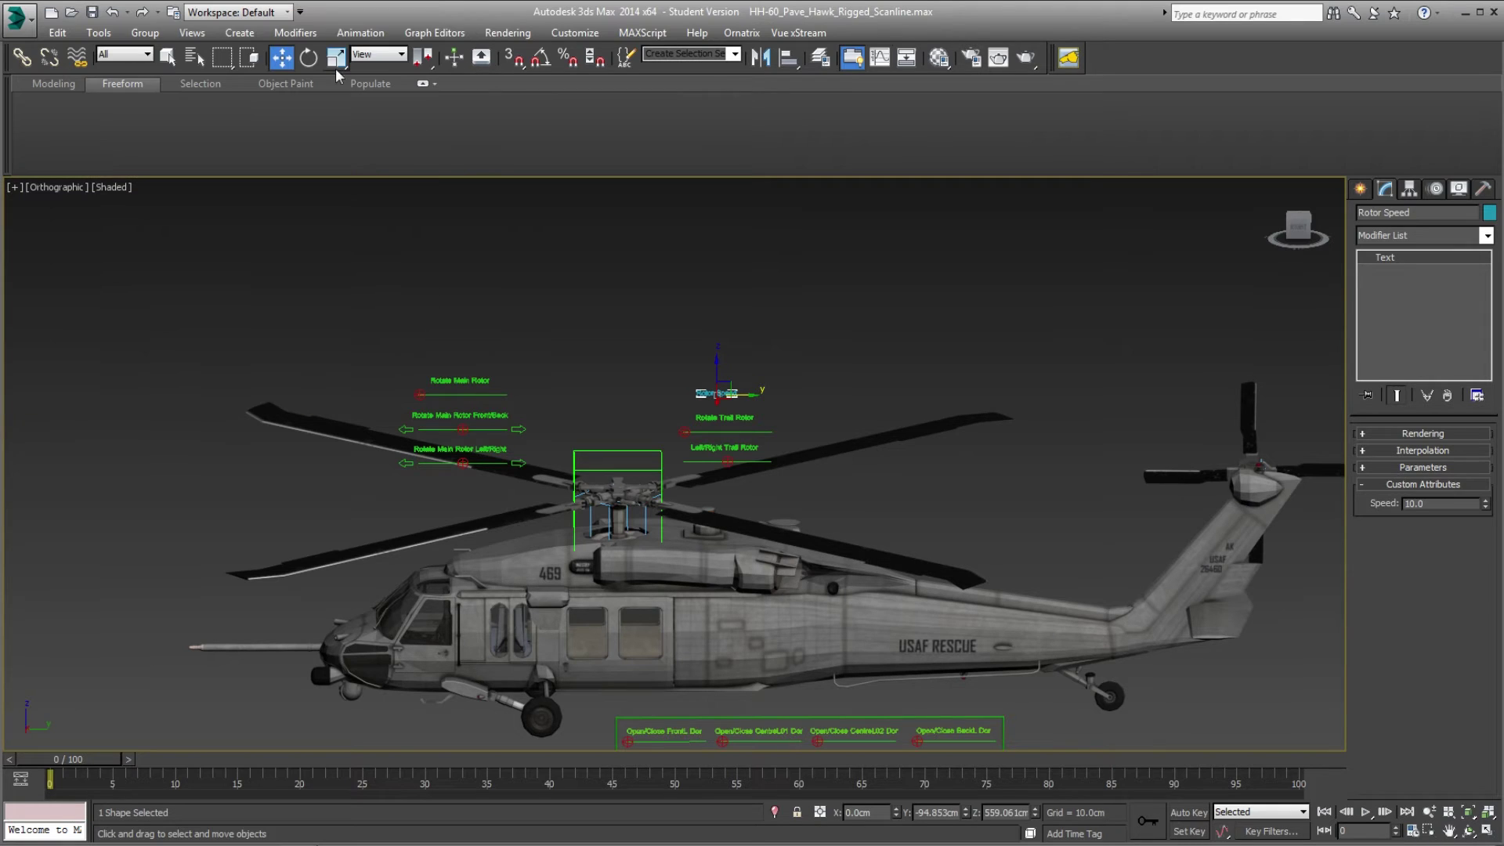
Switch the viewport to the Right view showing the whole helicopter and clear the selection.
{"action": "left_click", "coordinate": [71, 191]}
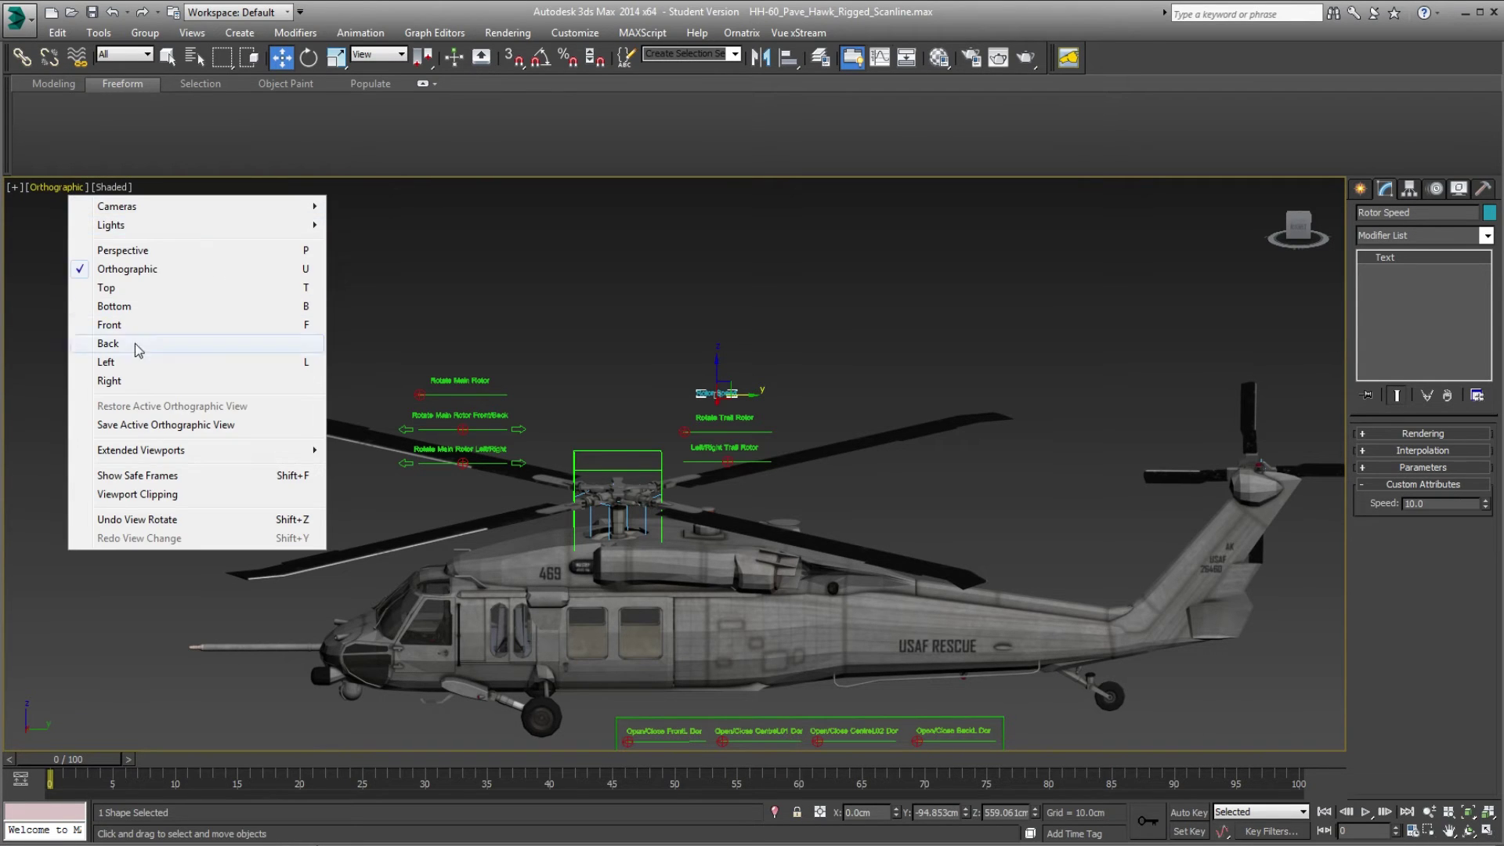
{"action": "left_click", "coordinate": [143, 384]}
{"action": "scroll", "coordinate": [456, 383], "scroll_direction": "down", "scroll_amount": 5}
{"action": "scroll", "coordinate": [456, 386], "scroll_direction": "down", "scroll_amount": 4}
{"action": "scroll", "coordinate": [517, 462], "scroll_direction": "up", "scroll_amount": 2}
{"action": "middle_click_drag", "start_coordinate": [528, 466], "coordinate": [661, 614]}
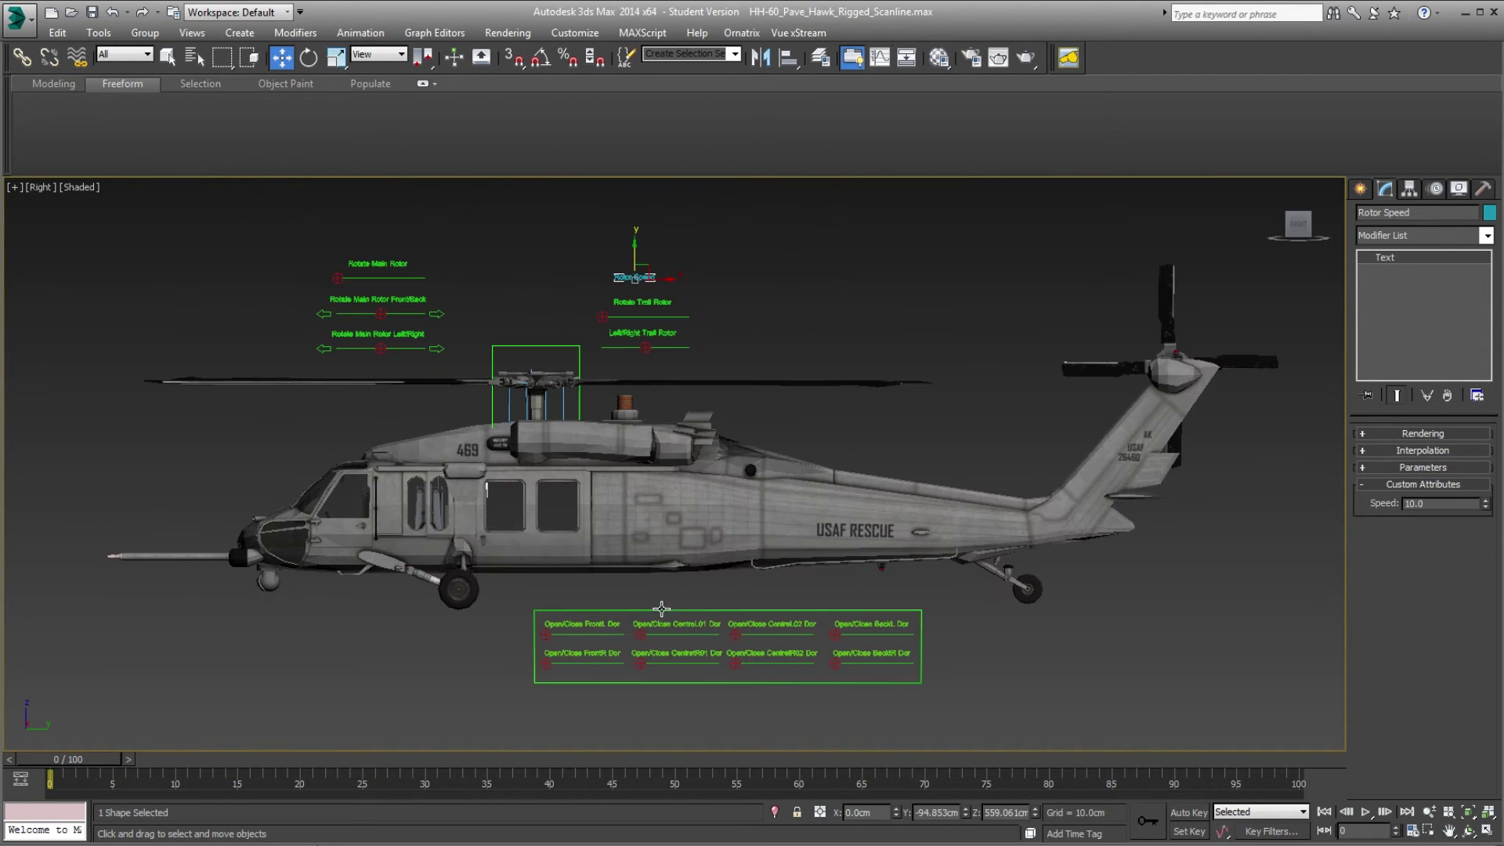
{"action": "middle_click_drag", "start_coordinate": [626, 559], "coordinate": [617, 559]}
{"action": "left_click", "coordinate": [820, 274]}
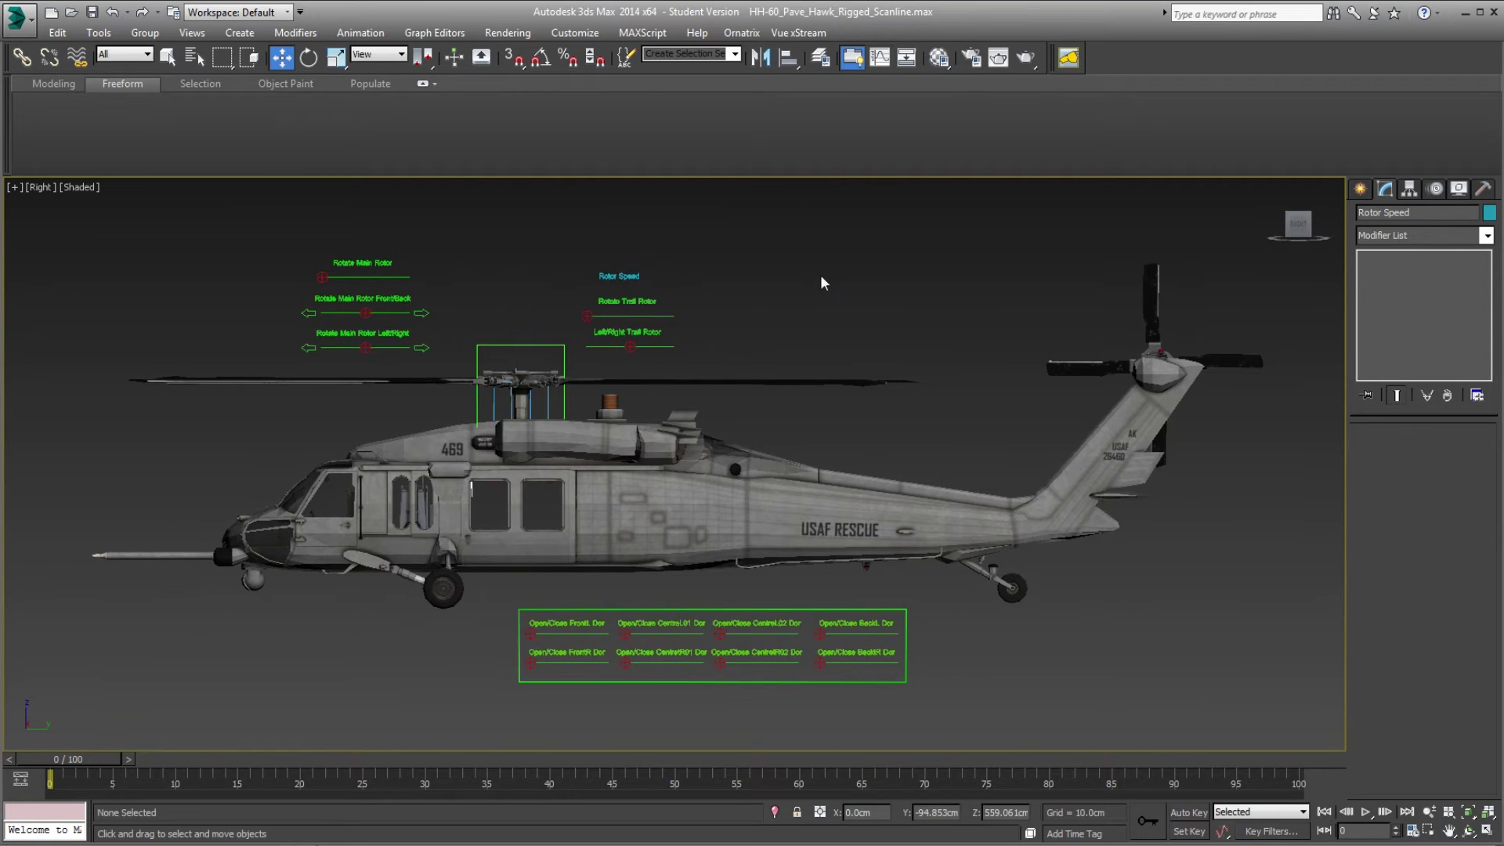
{"action": "scroll", "coordinate": [548, 401], "scroll_direction": "up", "scroll_amount": 2}
{"action": "scroll", "coordinate": [548, 402], "scroll_direction": "down", "scroll_amount": 2}
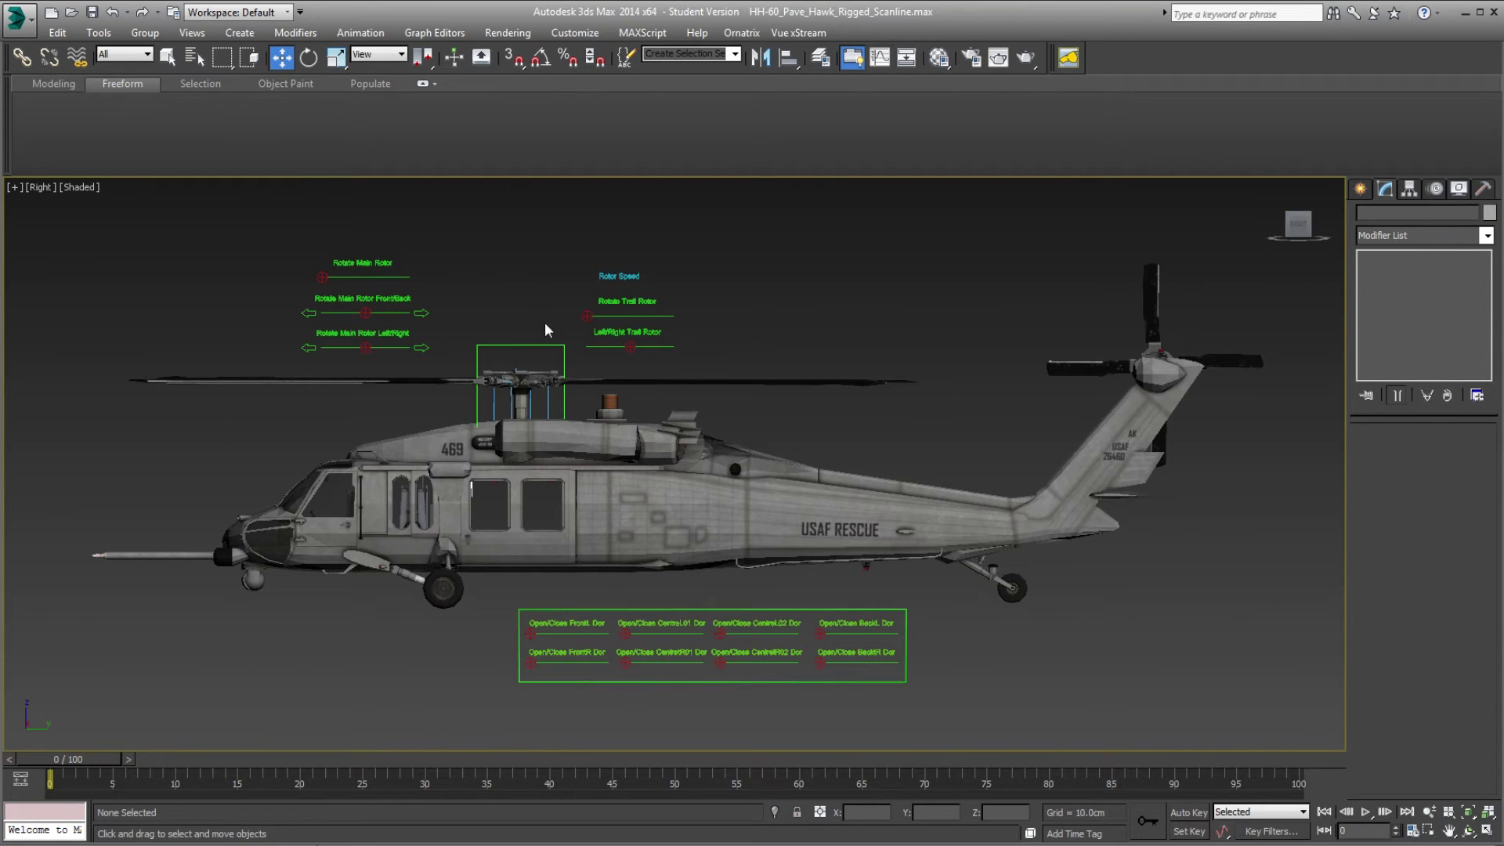
Link the main rotor to the Rotor_Angle dummy as its parent.
{"action": "left_click", "coordinate": [521, 407]}
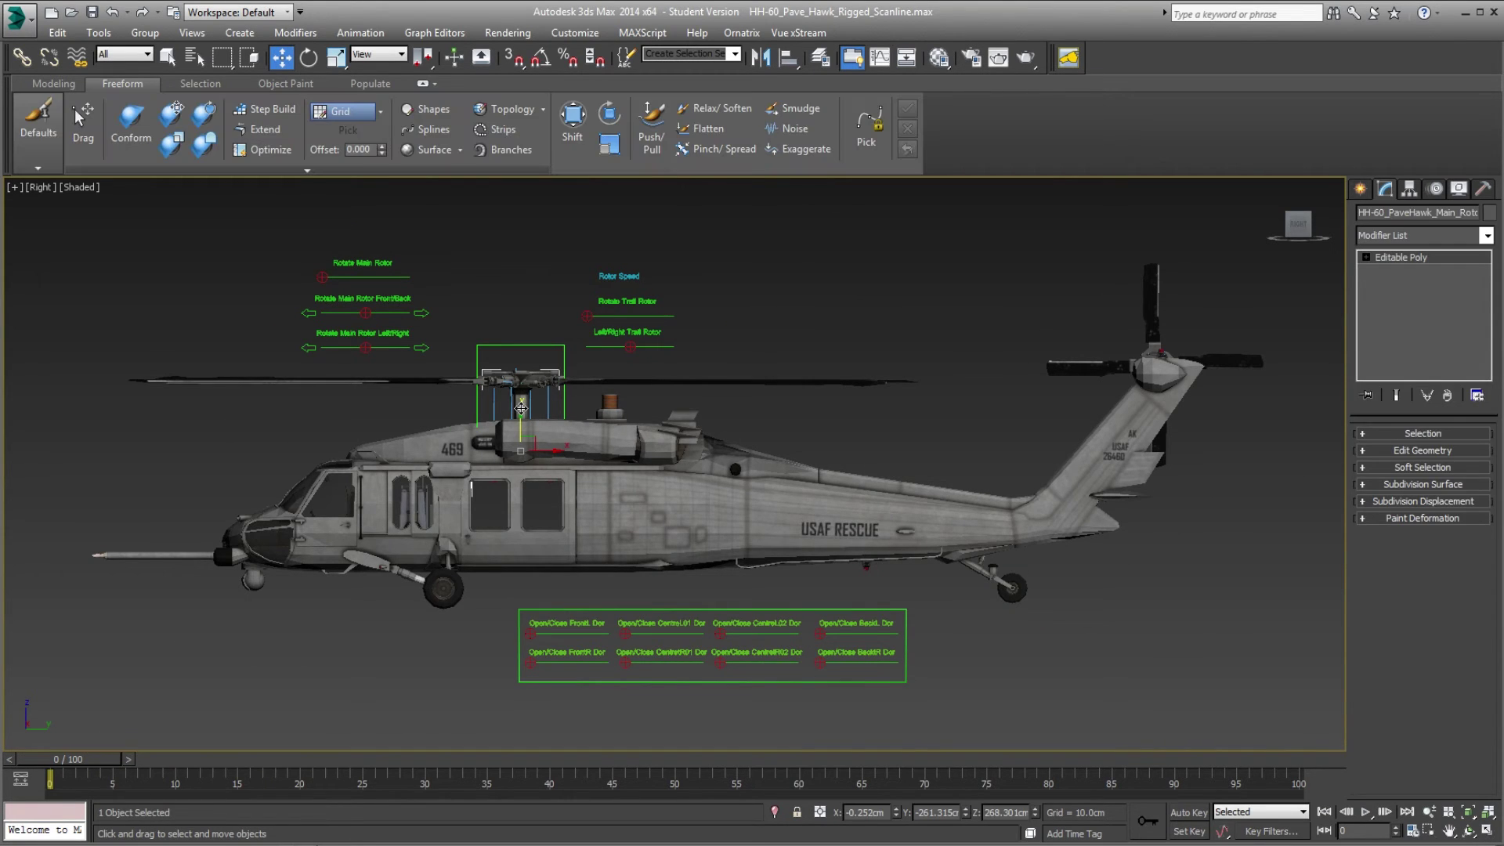
{"action": "left_click", "coordinate": [495, 348]}
{"action": "left_click", "coordinate": [497, 347]}
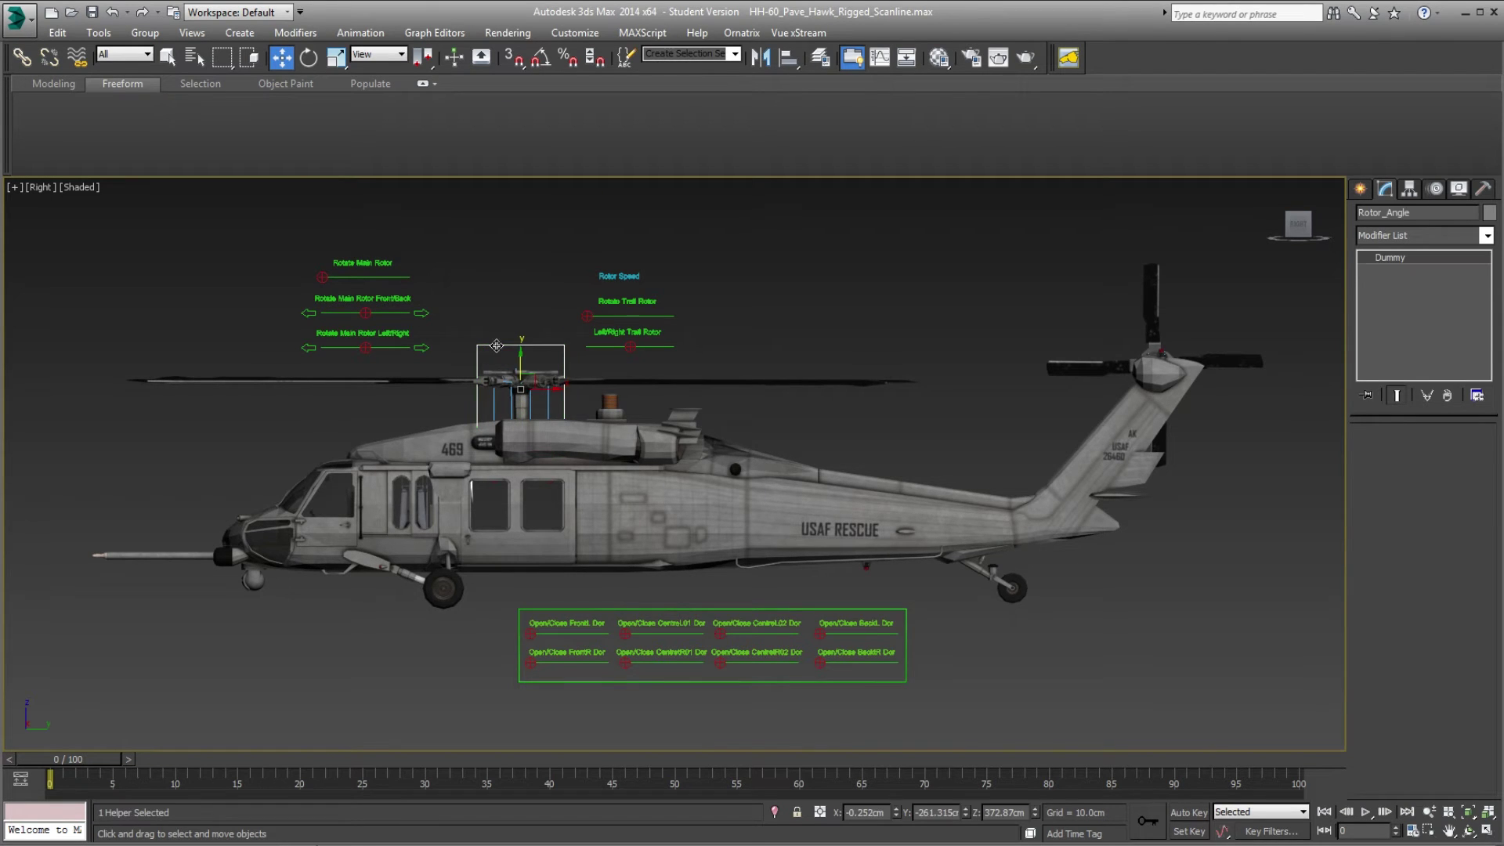
{"action": "scroll", "coordinate": [513, 416], "scroll_direction": "up", "scroll_amount": 2}
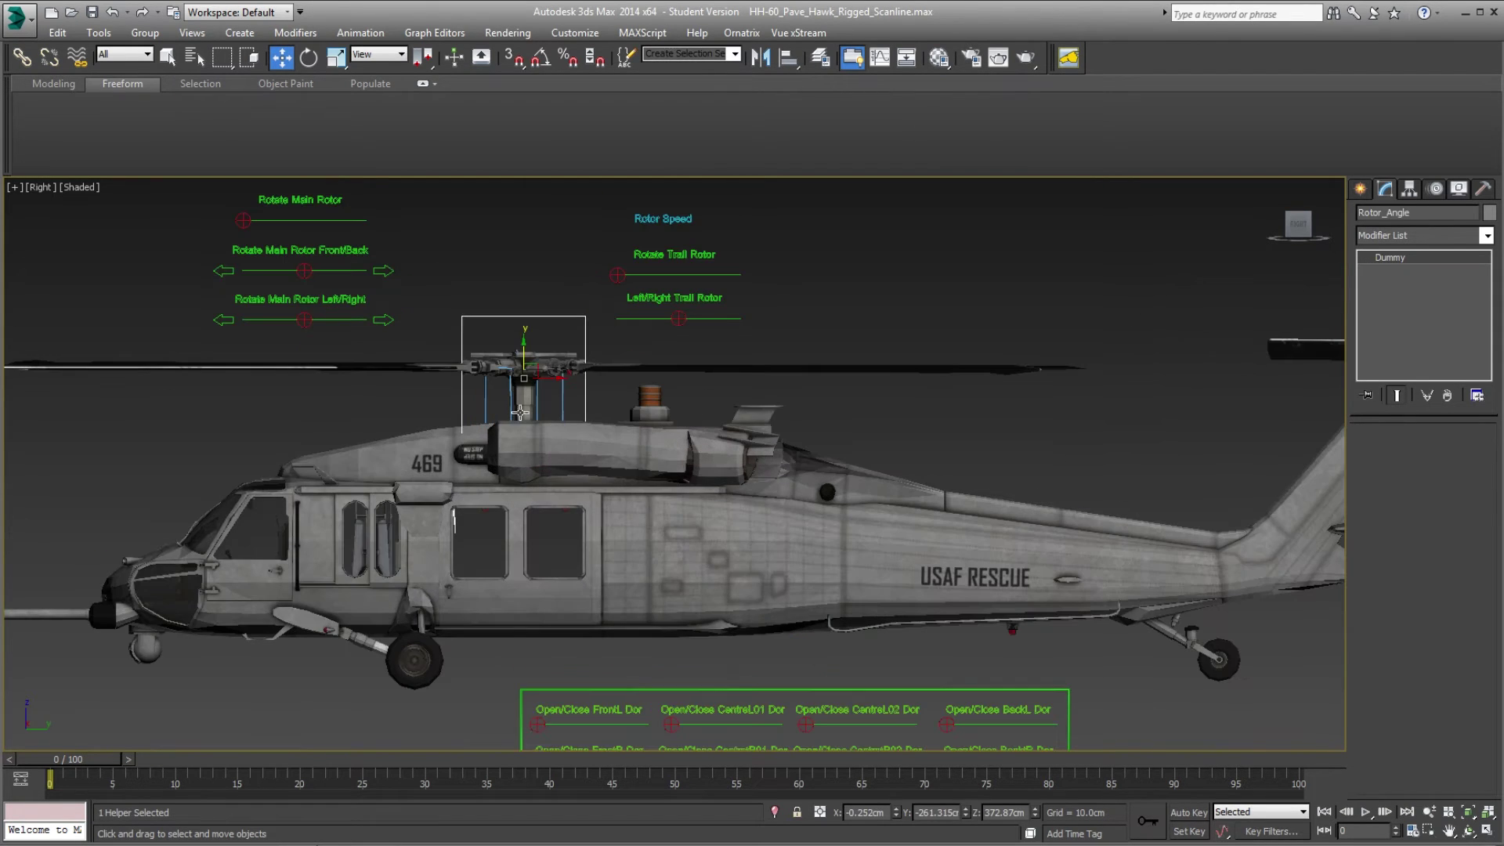
{"action": "left_click", "coordinate": [524, 411]}
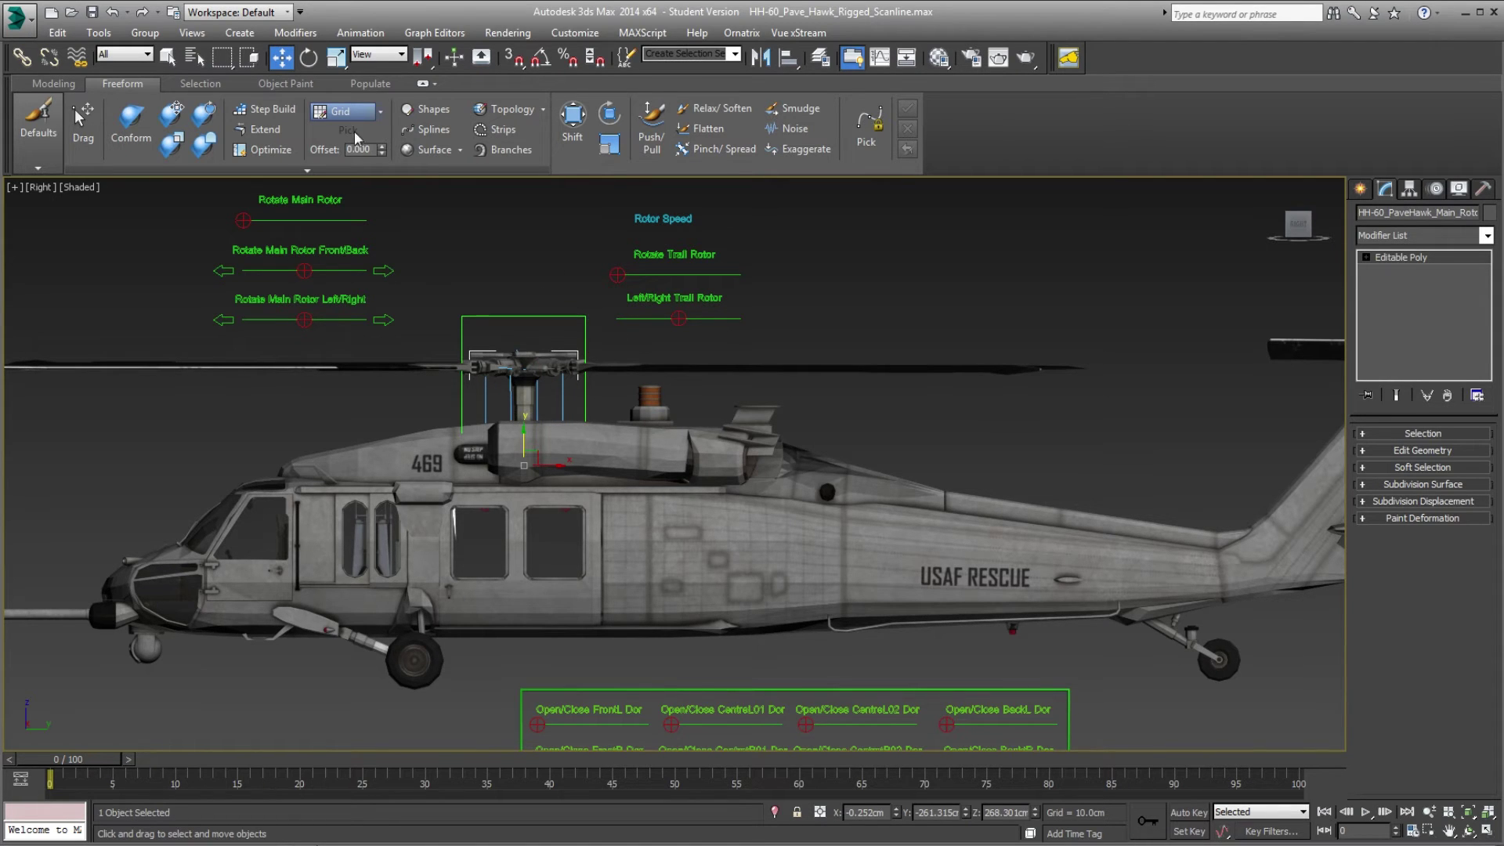
{"action": "middle_click_drag", "start_coordinate": [551, 414], "coordinate": [536, 356]}
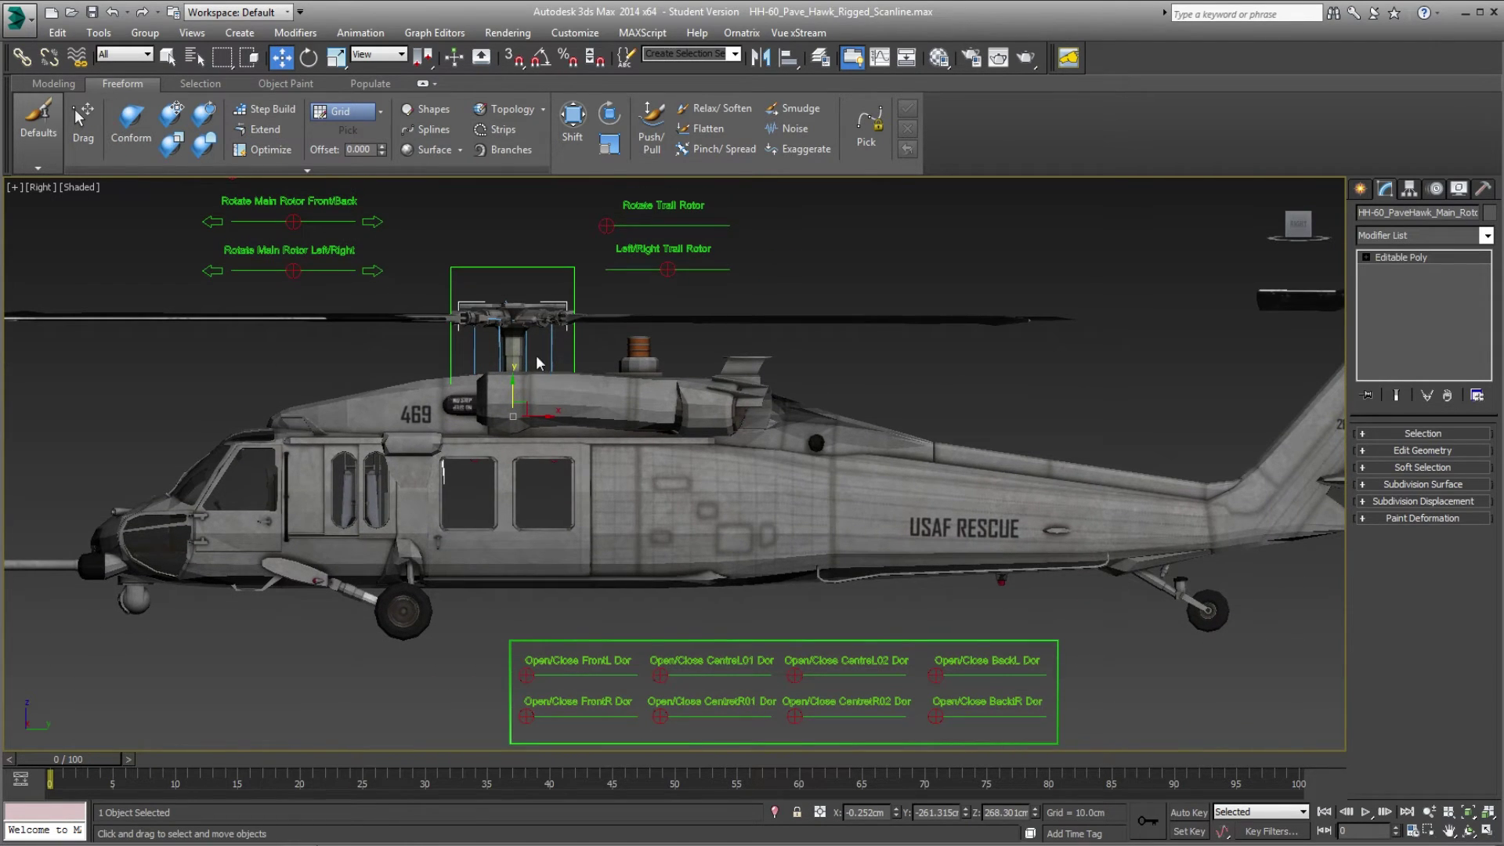
{"action": "left_click", "coordinate": [22, 57]}
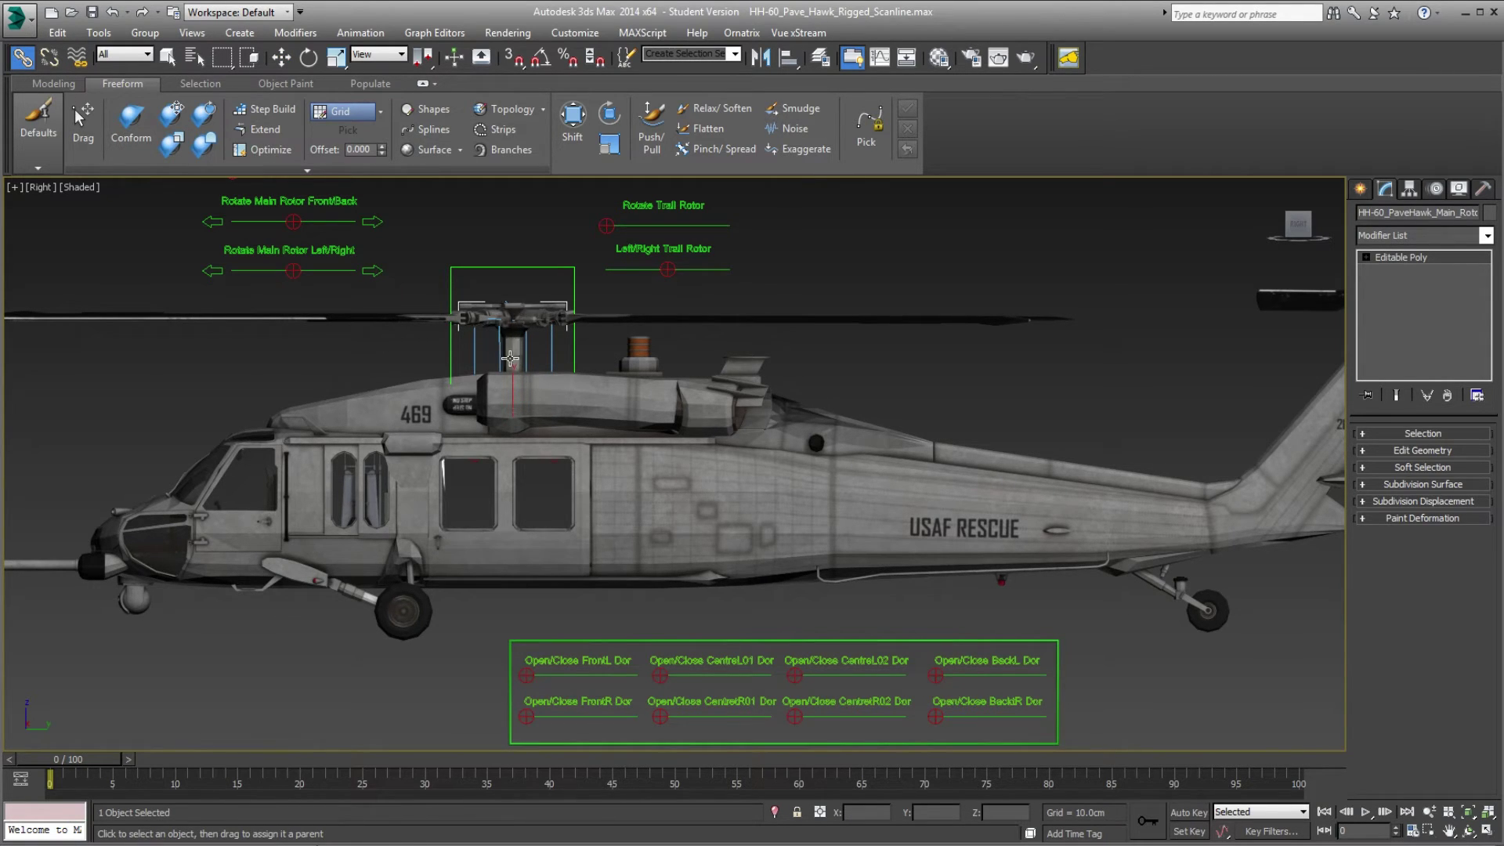
{"action": "left_click_drag", "start_coordinate": [510, 328], "coordinate": [453, 277]}
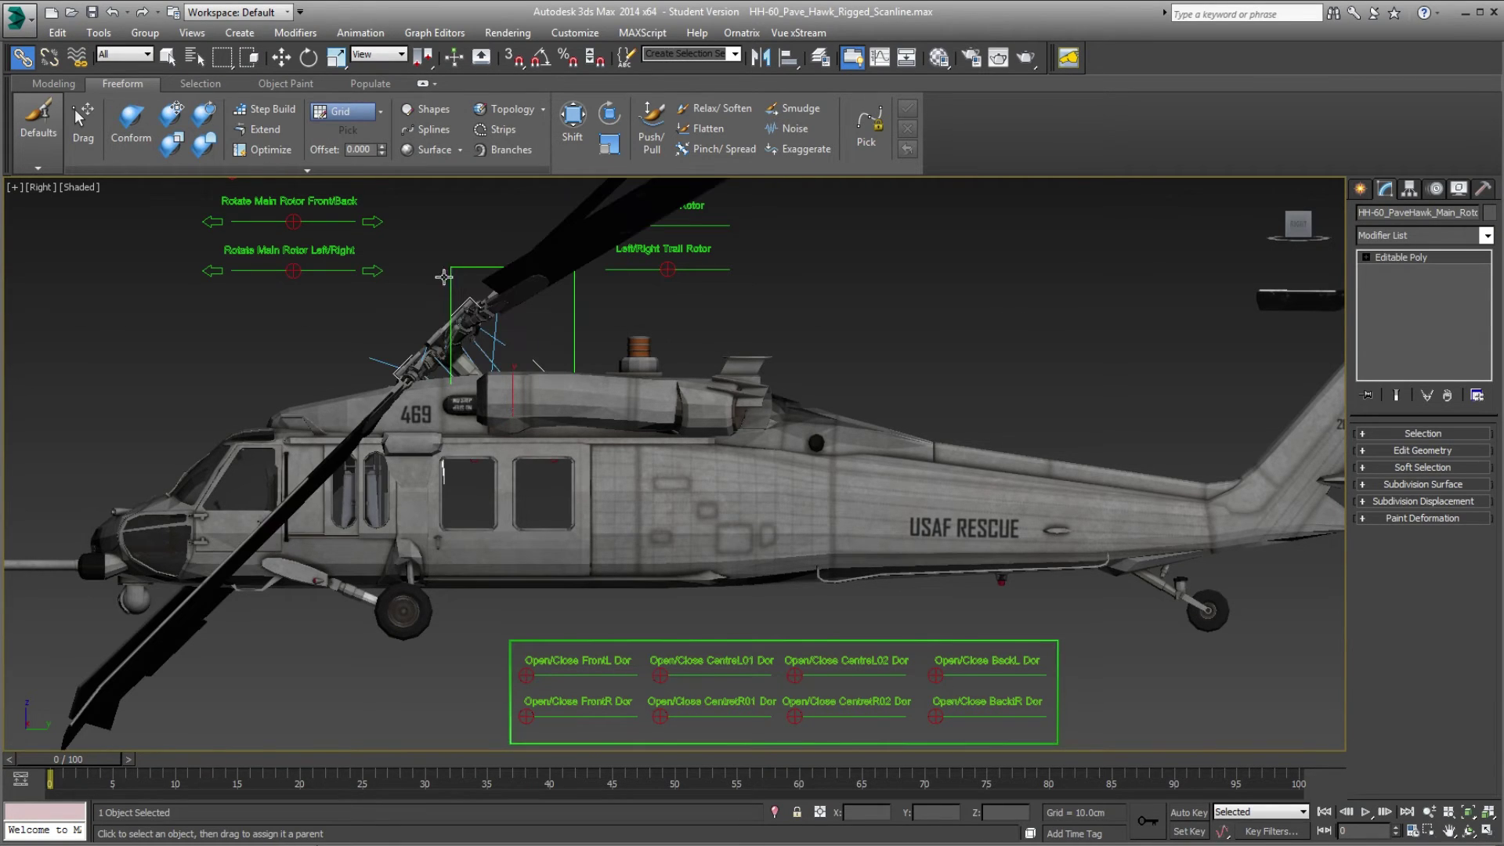
Set the main rotor's absolute world X rotation to 0.
{"action": "key", "text": "e"}
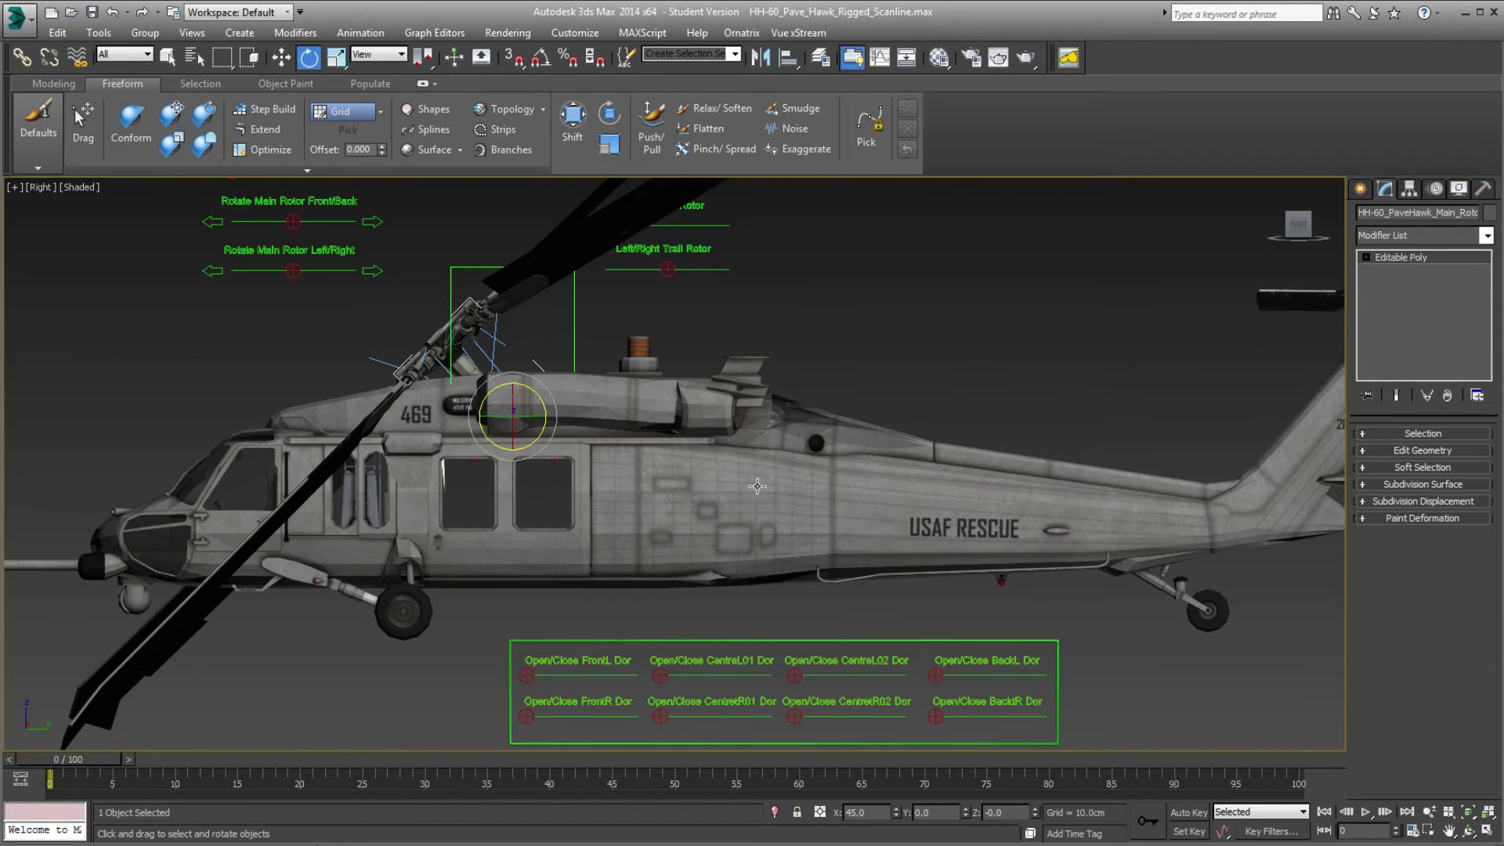
{"action": "right_click", "coordinate": [310, 64]}
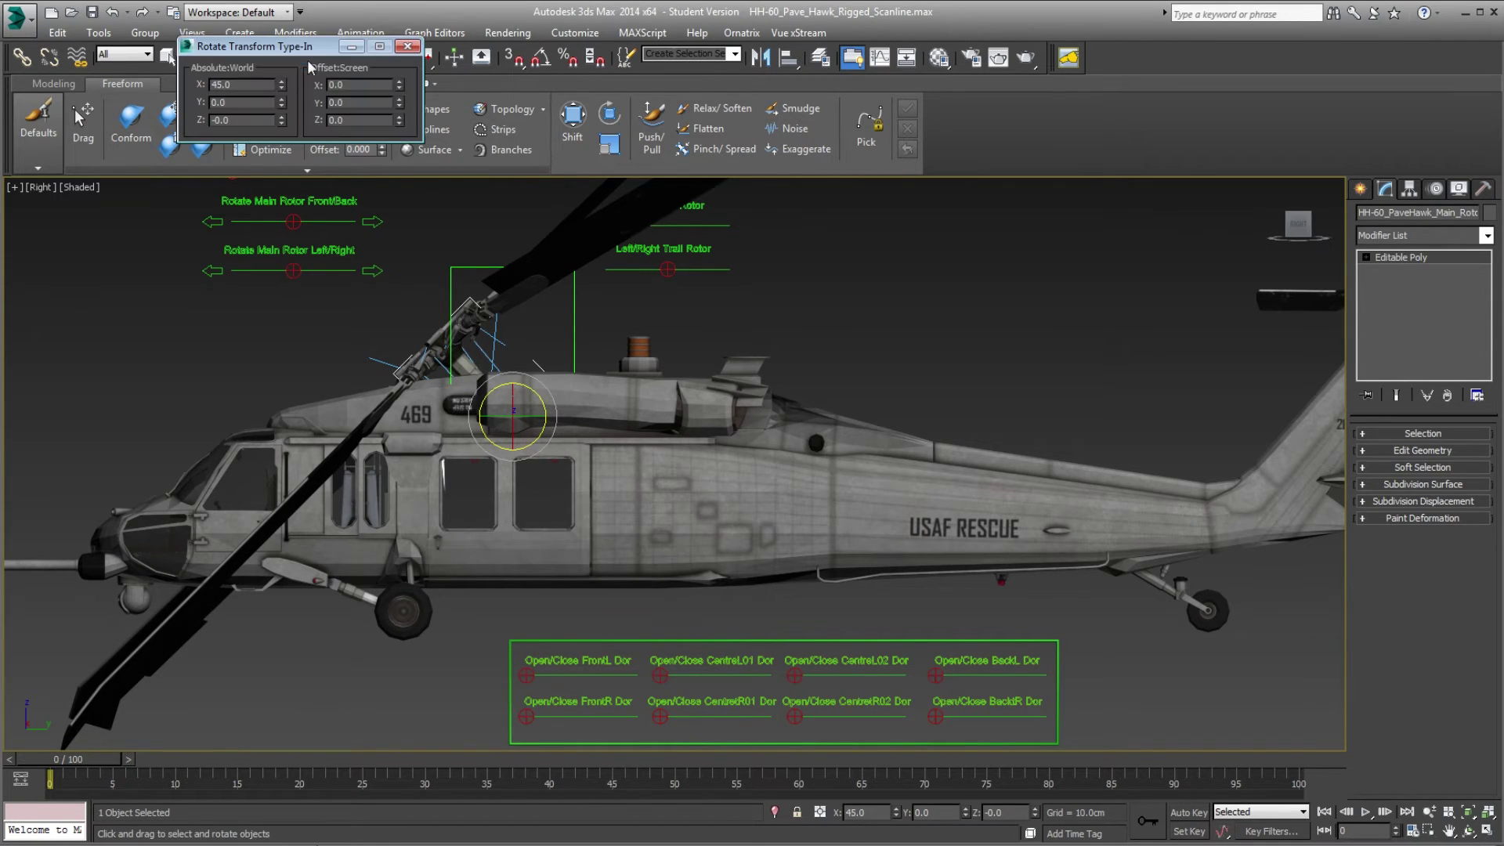
{"action": "double_click", "coordinate": [252, 86]}
{"action": "type", "text": "0"}
{"action": "key", "text": "Return"}
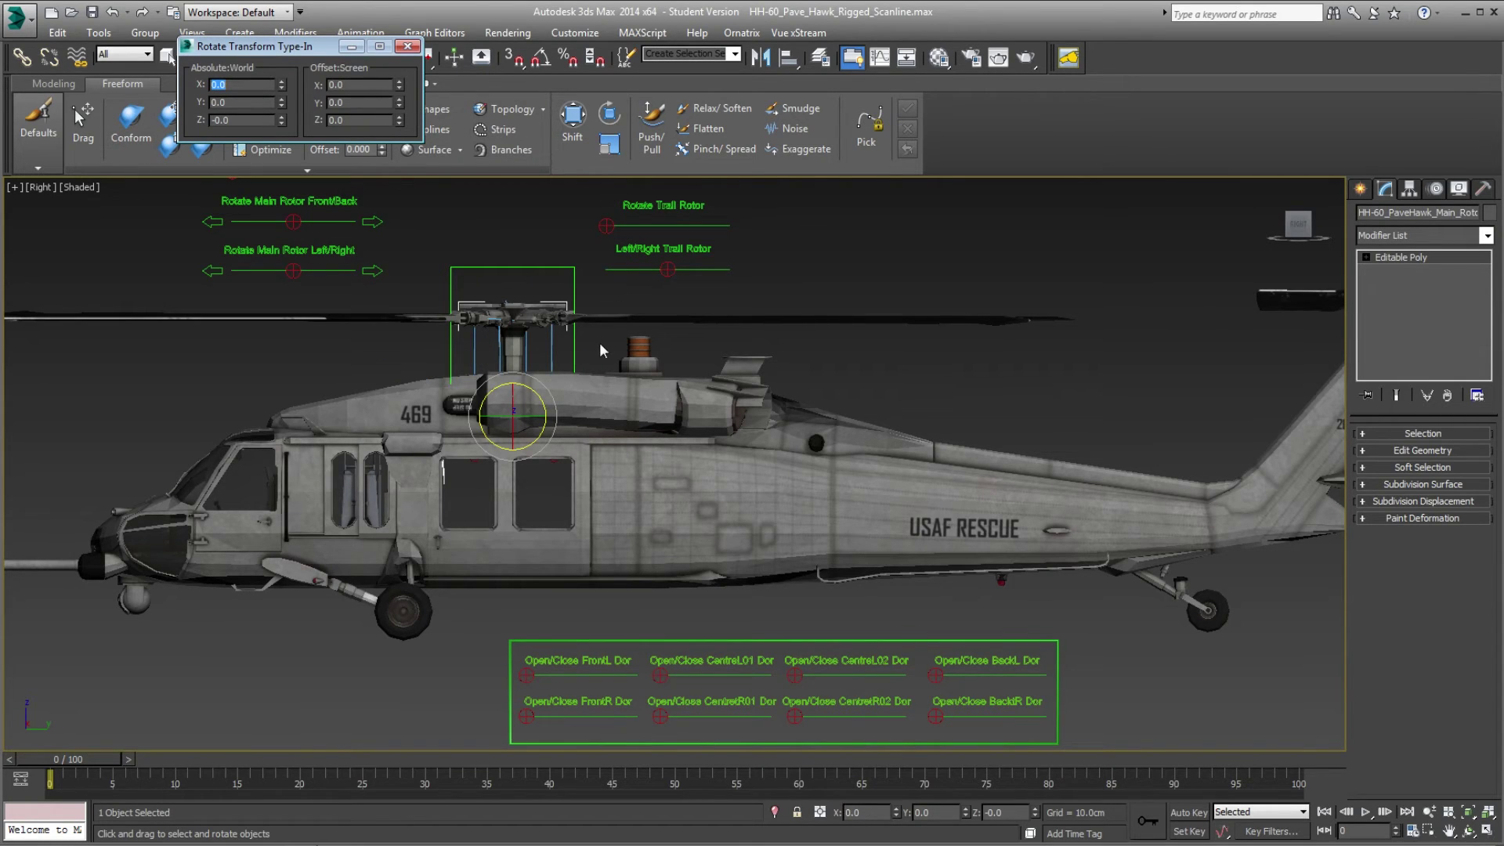
{"action": "left_click", "coordinate": [407, 45]}
Link the Rotor_Angle dummy to the helicopter's fuselage and switch back to the Move tool.
{"action": "scroll", "coordinate": [509, 415], "scroll_direction": "up", "scroll_amount": 5}
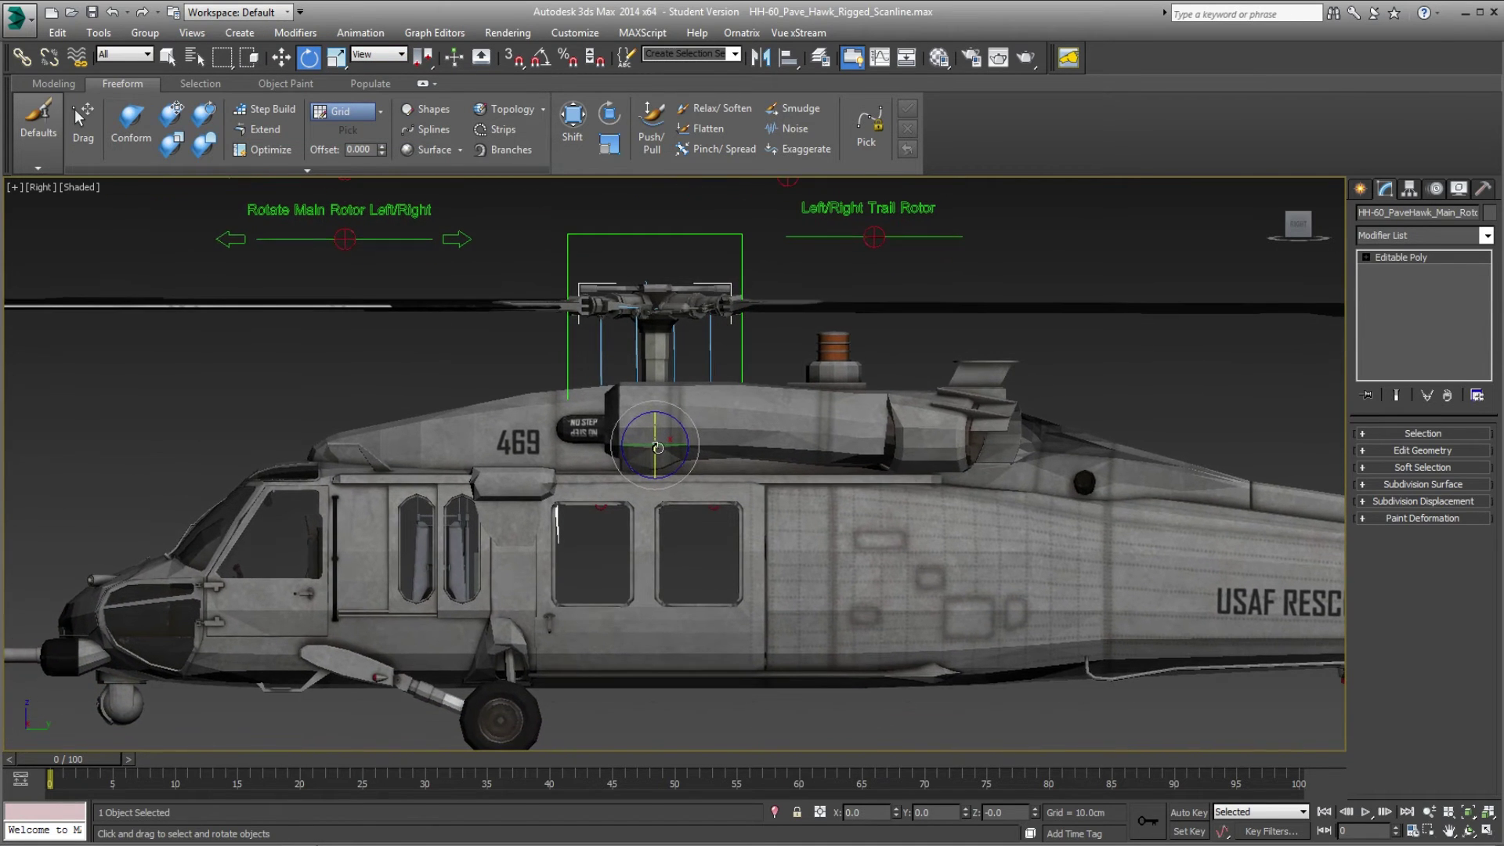
{"action": "middle_click_drag", "start_coordinate": [658, 447], "coordinate": [517, 457]}
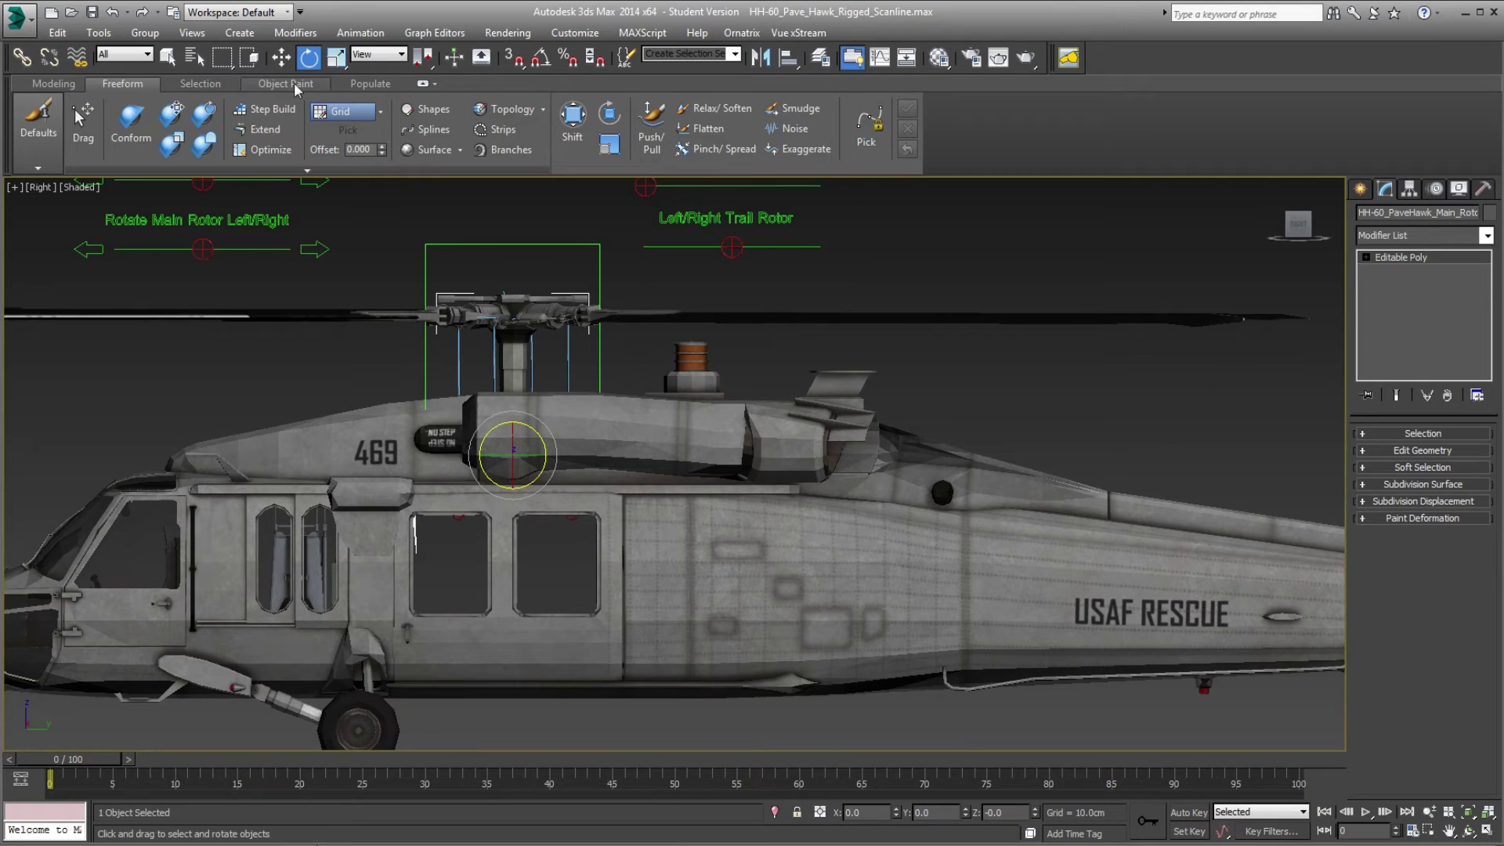
{"action": "key", "text": "w"}
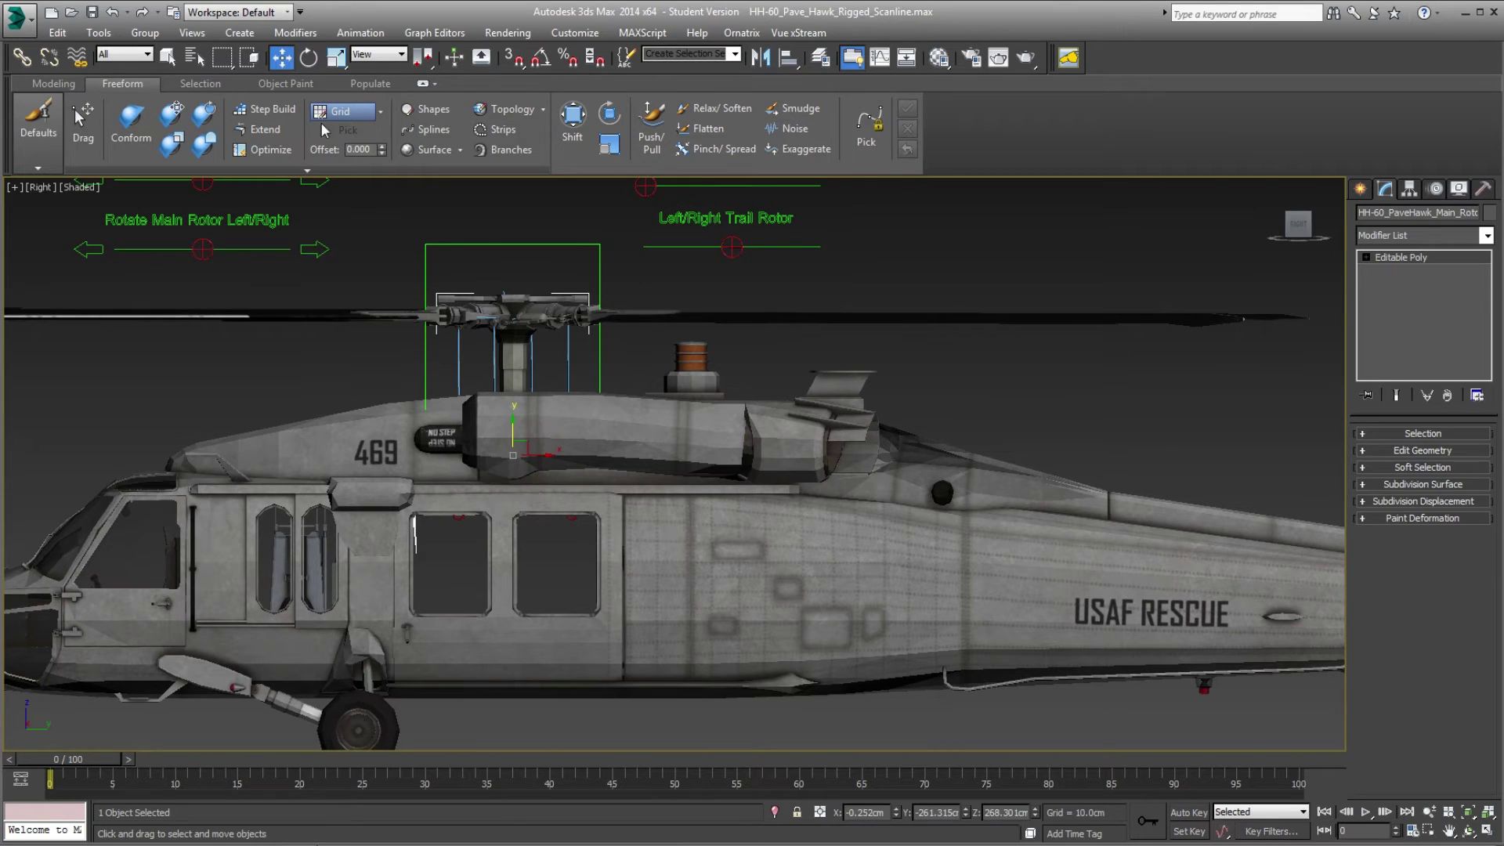
{"action": "left_click", "coordinate": [596, 367]}
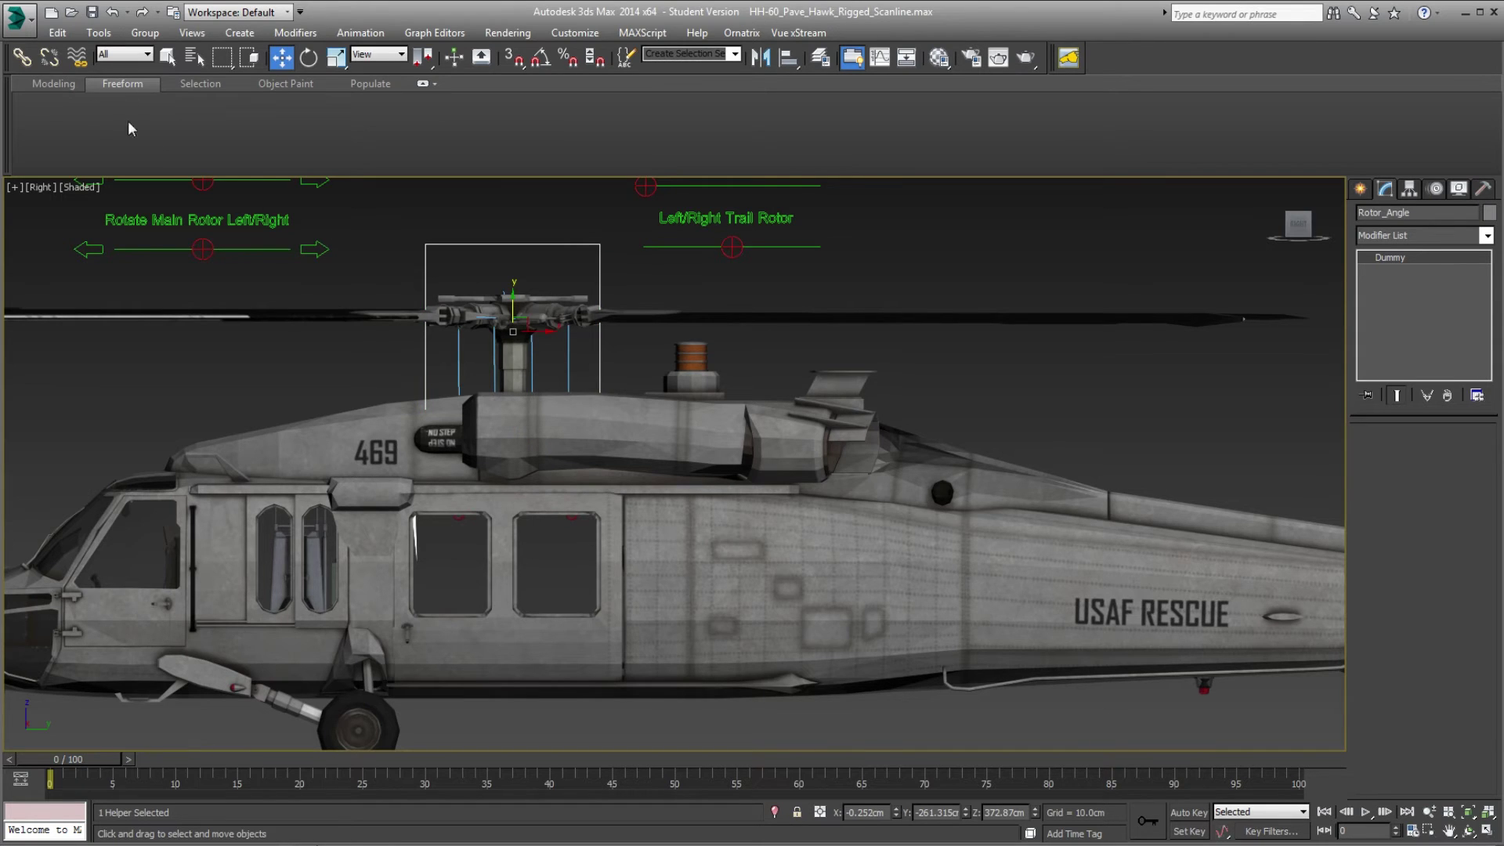
{"action": "left_click", "coordinate": [21, 56]}
{"action": "left_click_drag", "start_coordinate": [599, 254], "coordinate": [762, 580]}
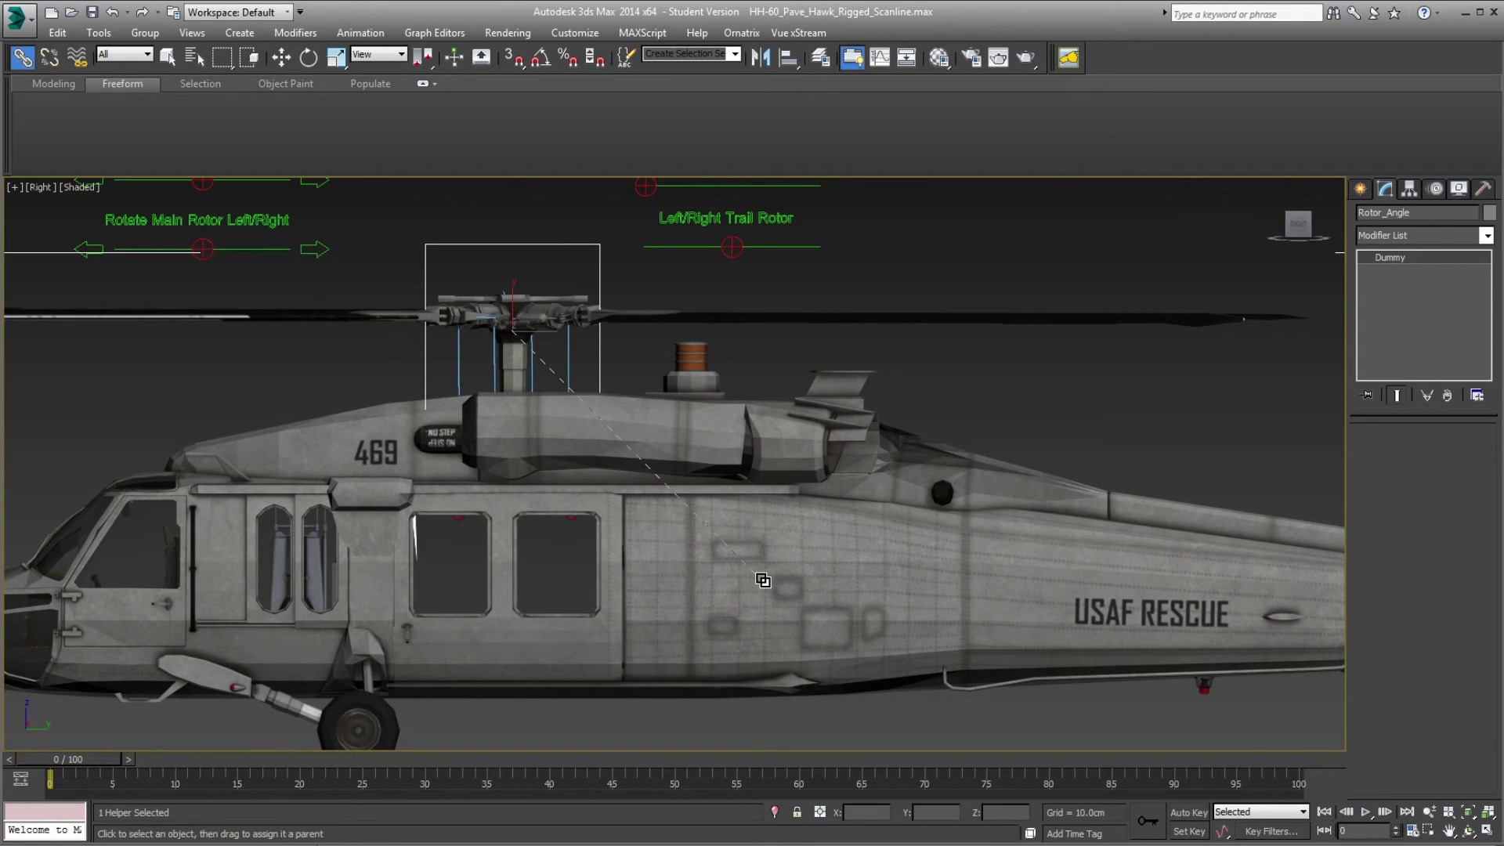
{"action": "left_click", "coordinate": [281, 56]}
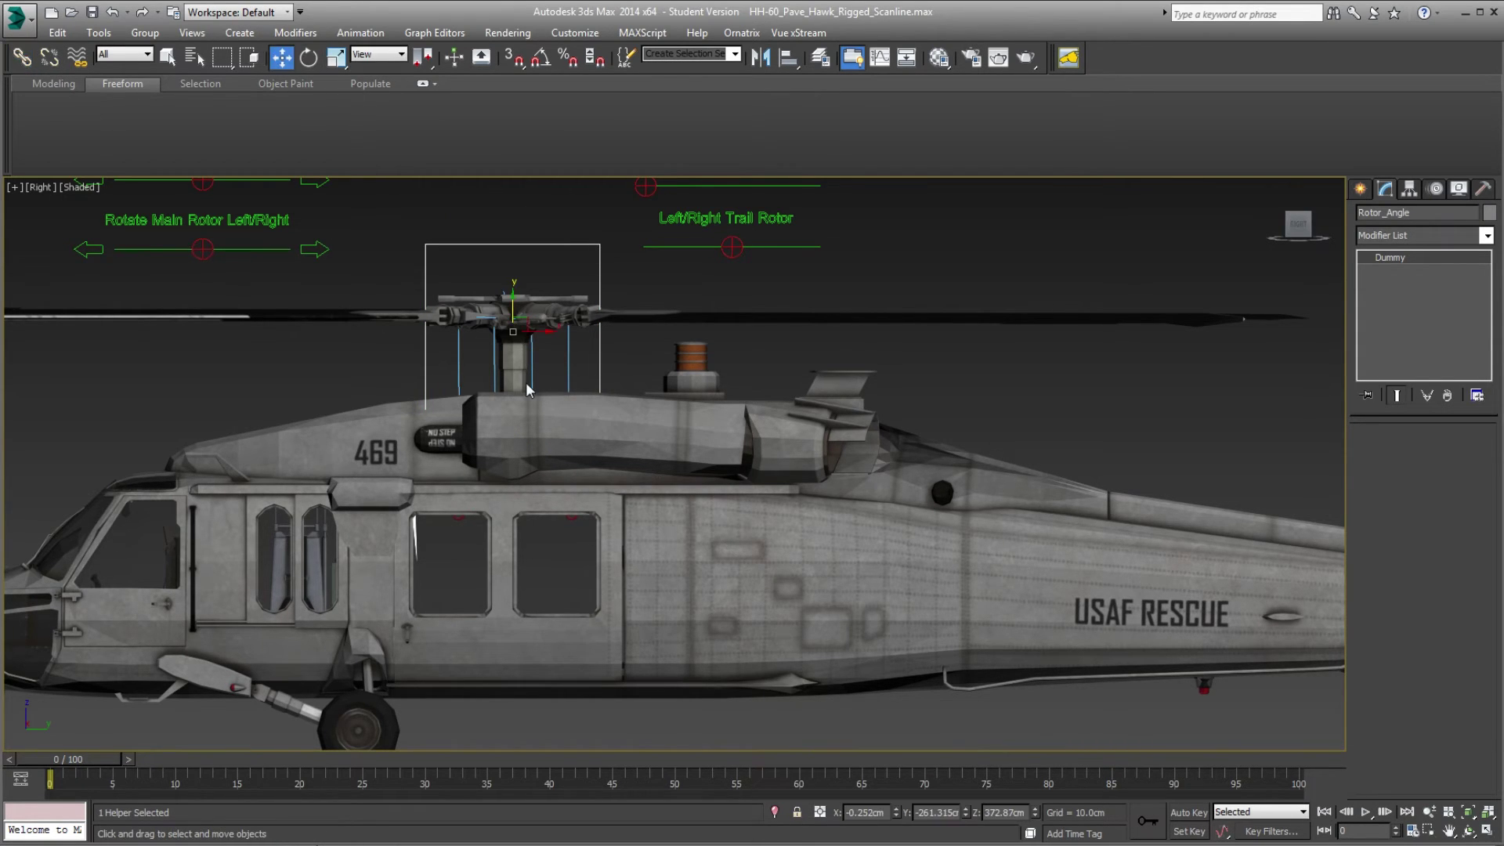
Play the animation to check how the linked main rotor spins, and return to frame 0.
{"action": "scroll", "coordinate": [525, 382], "scroll_direction": "down", "scroll_amount": 4}
{"action": "scroll", "coordinate": [525, 383], "scroll_direction": "up", "scroll_amount": 2}
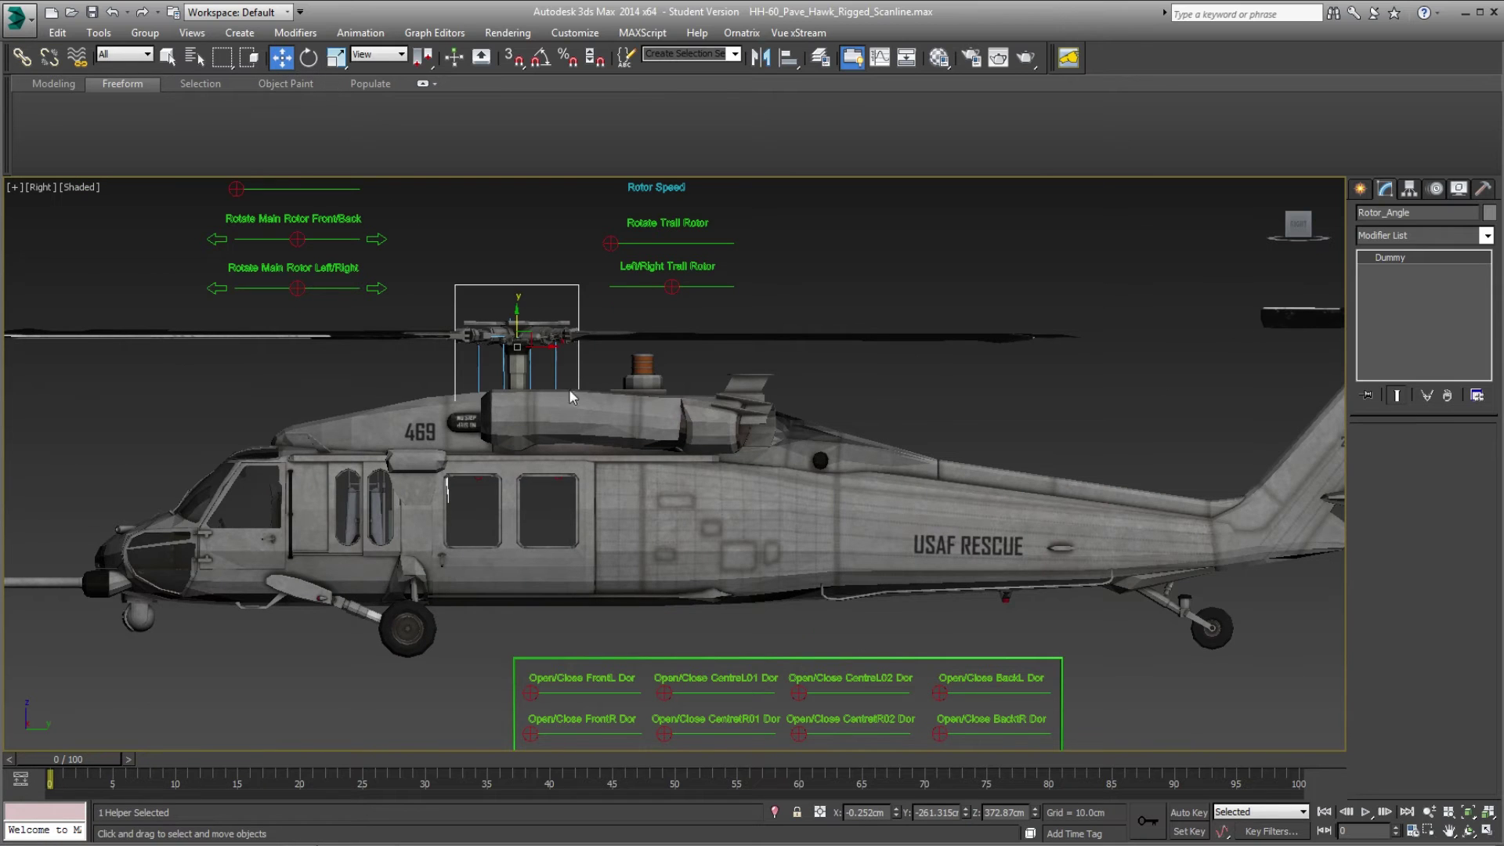
{"action": "left_click", "coordinate": [1366, 813]}
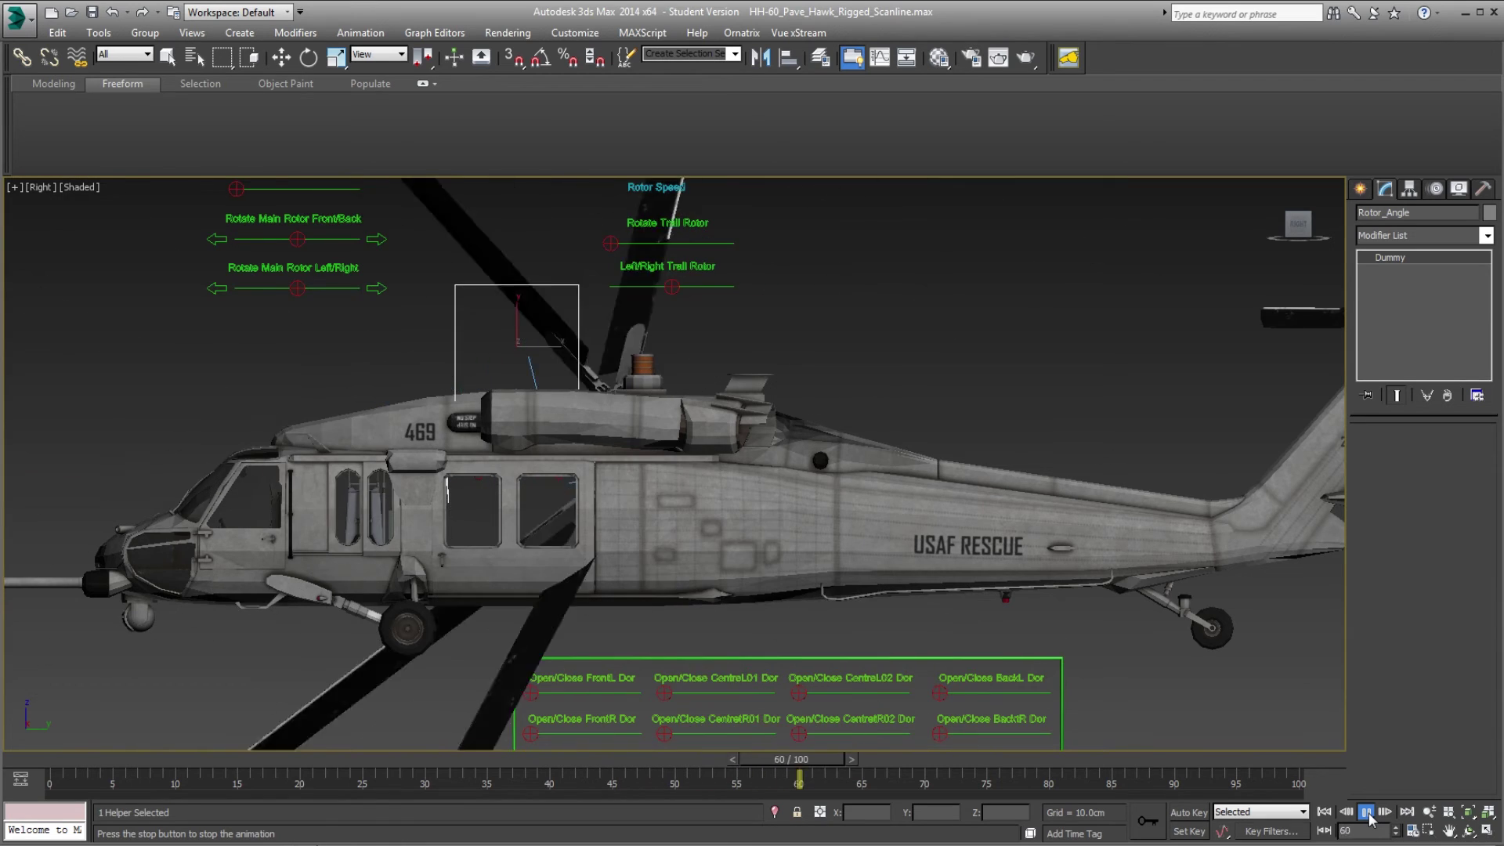
{"action": "key", "text": "Escape"}
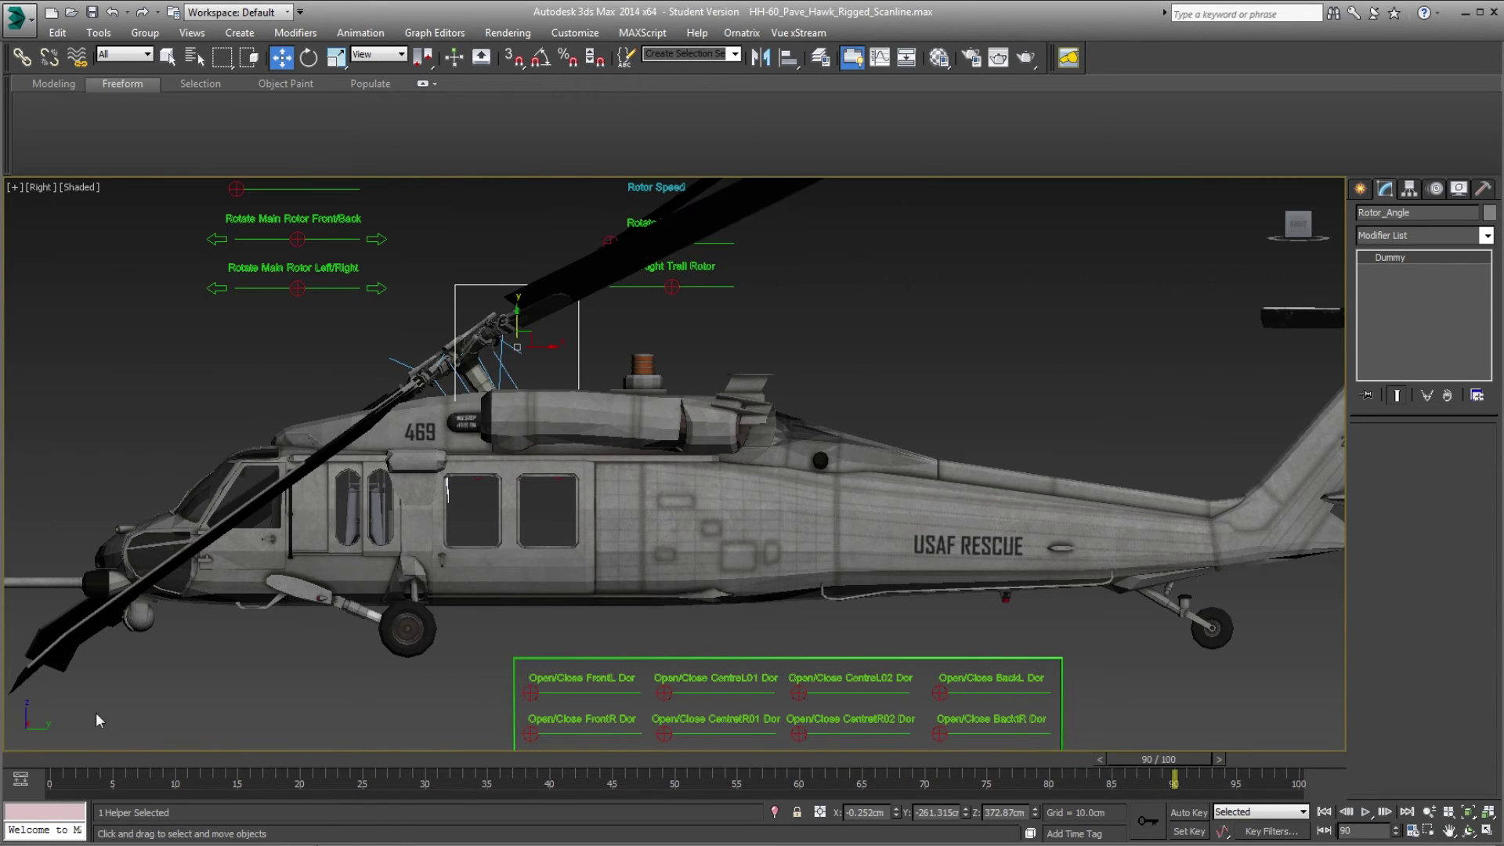
{"action": "left_click", "coordinate": [53, 760]}
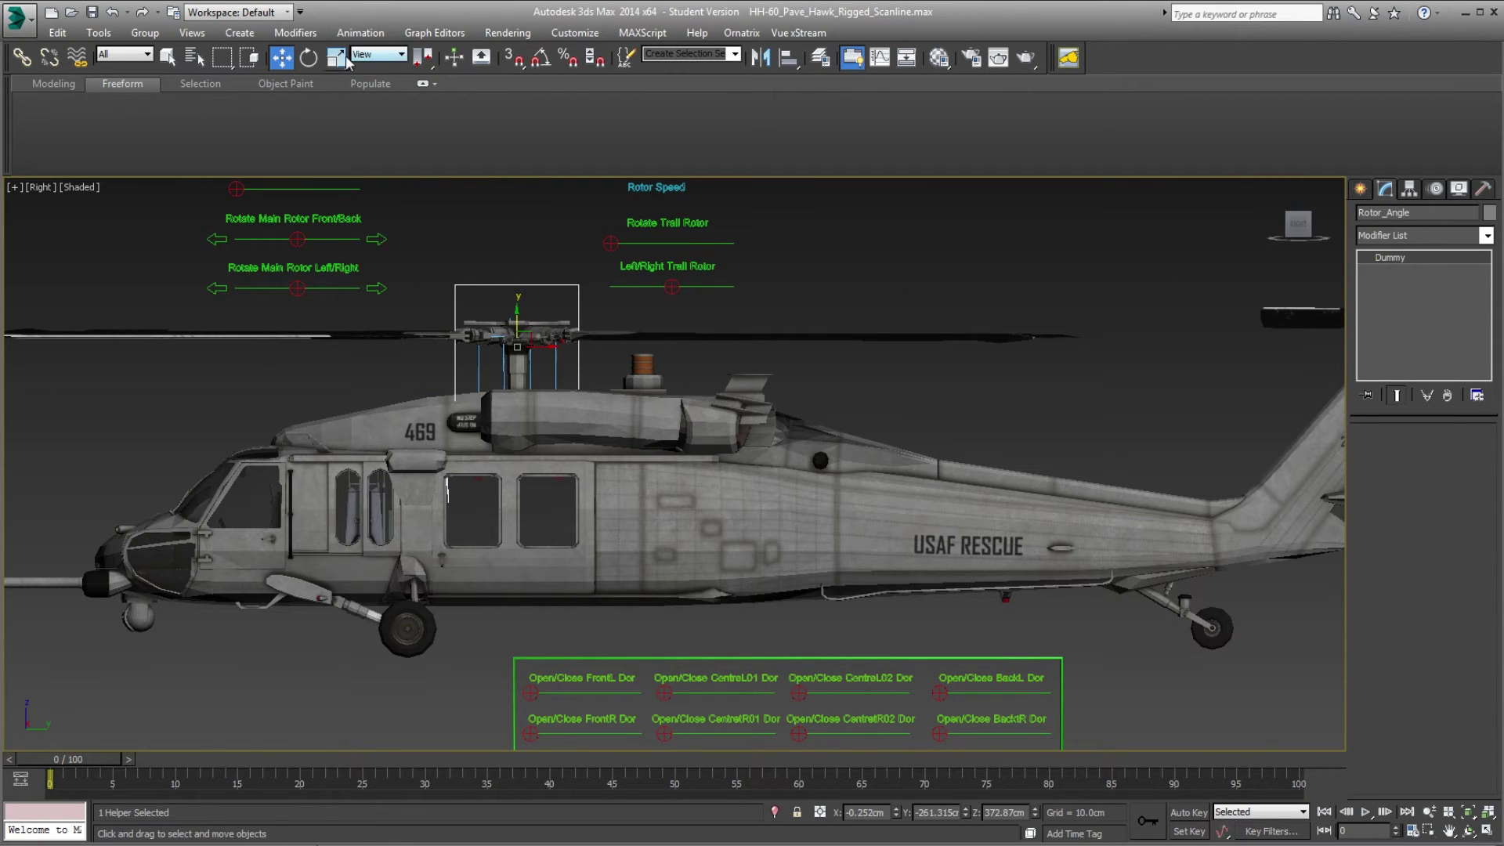
Select the main rotor for rotation and set its reference coordinate system to Gimbal.
{"action": "left_click", "coordinate": [308, 57]}
{"action": "left_click", "coordinate": [514, 371]}
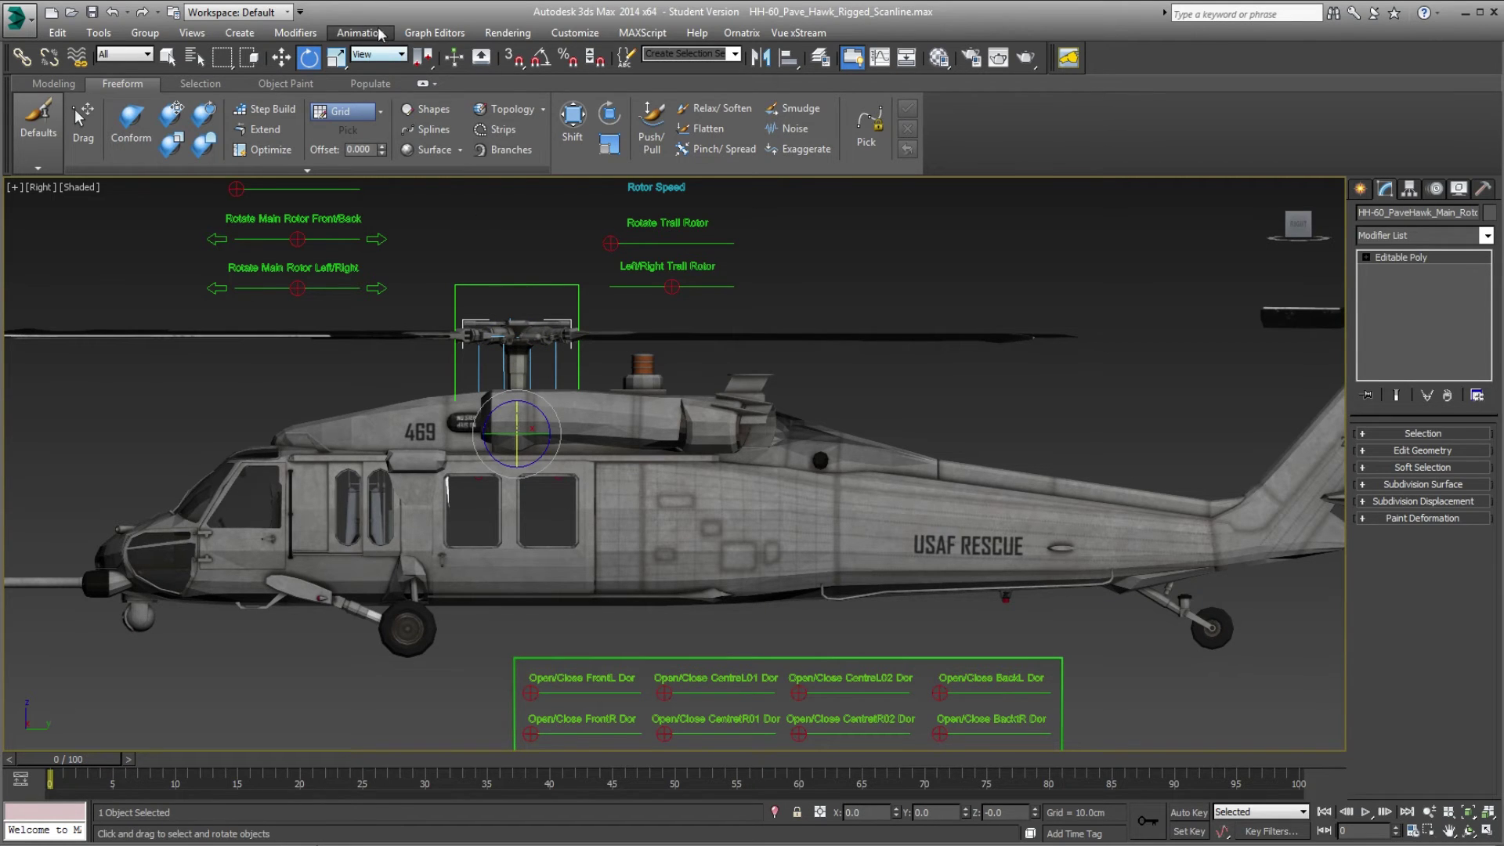
{"action": "left_click", "coordinate": [388, 54]}
{"action": "left_click", "coordinate": [391, 132]}
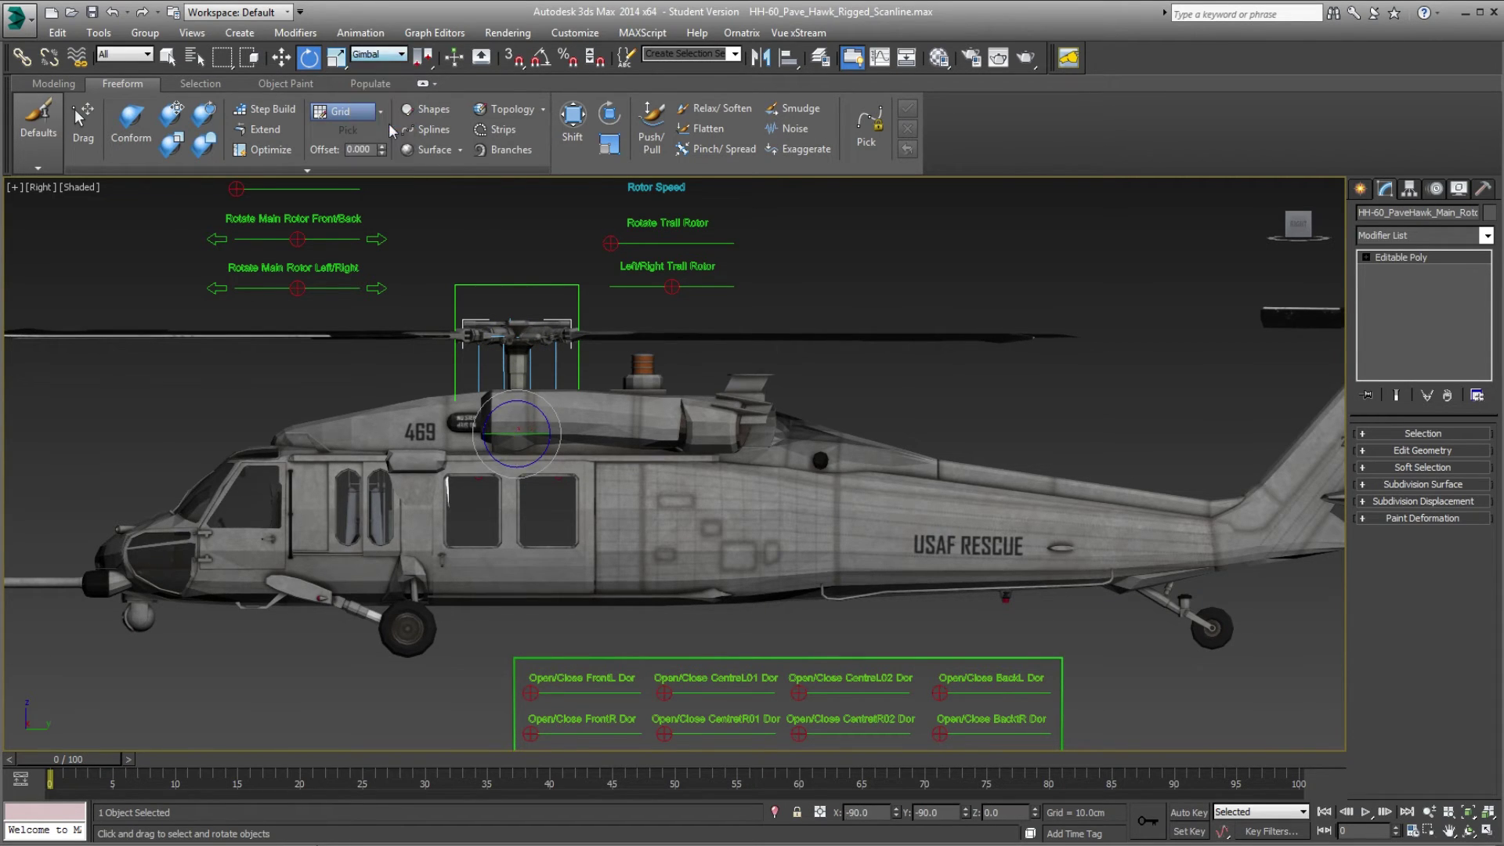
{"action": "left_click_drag", "start_coordinate": [539, 434], "coordinate": [518, 456]}
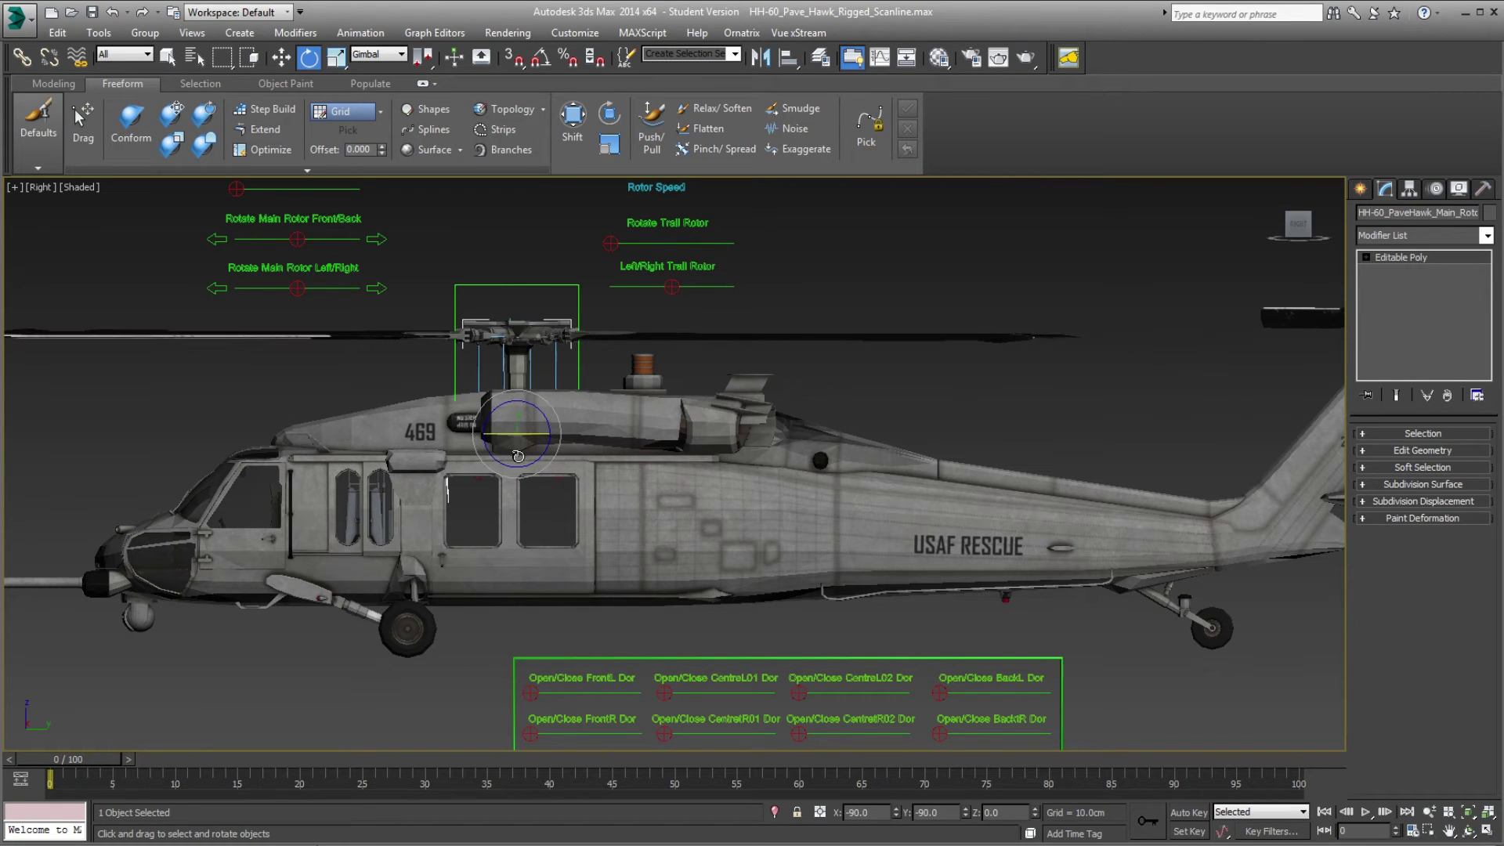
Replace the main rotor's Z Rotation expression controller with a Bezier Float controller.
{"action": "scroll", "coordinate": [518, 456], "scroll_direction": "up", "scroll_amount": 2}
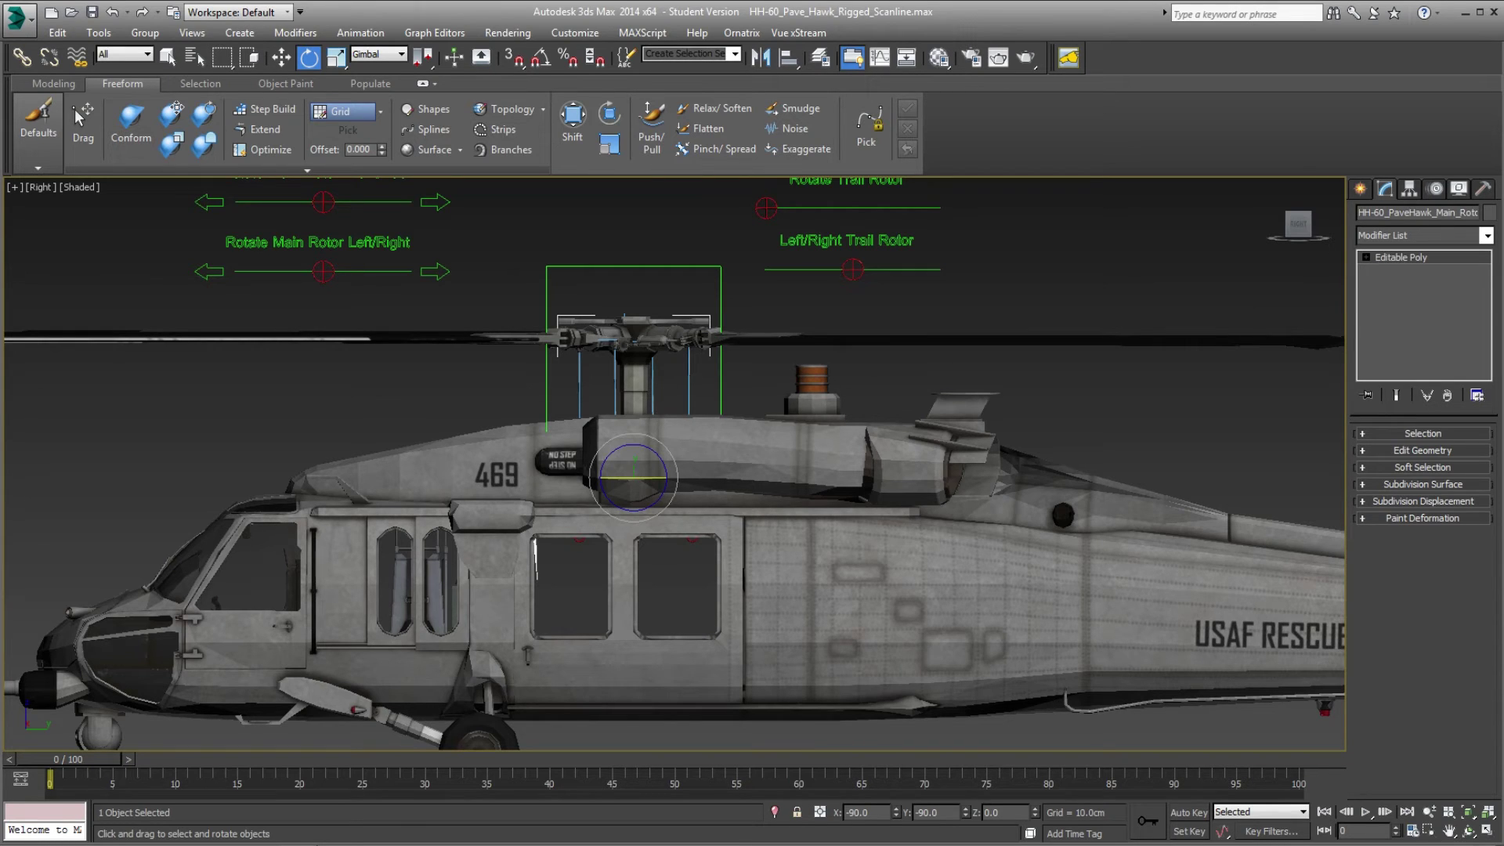
{"action": "left_click", "coordinate": [1438, 188]}
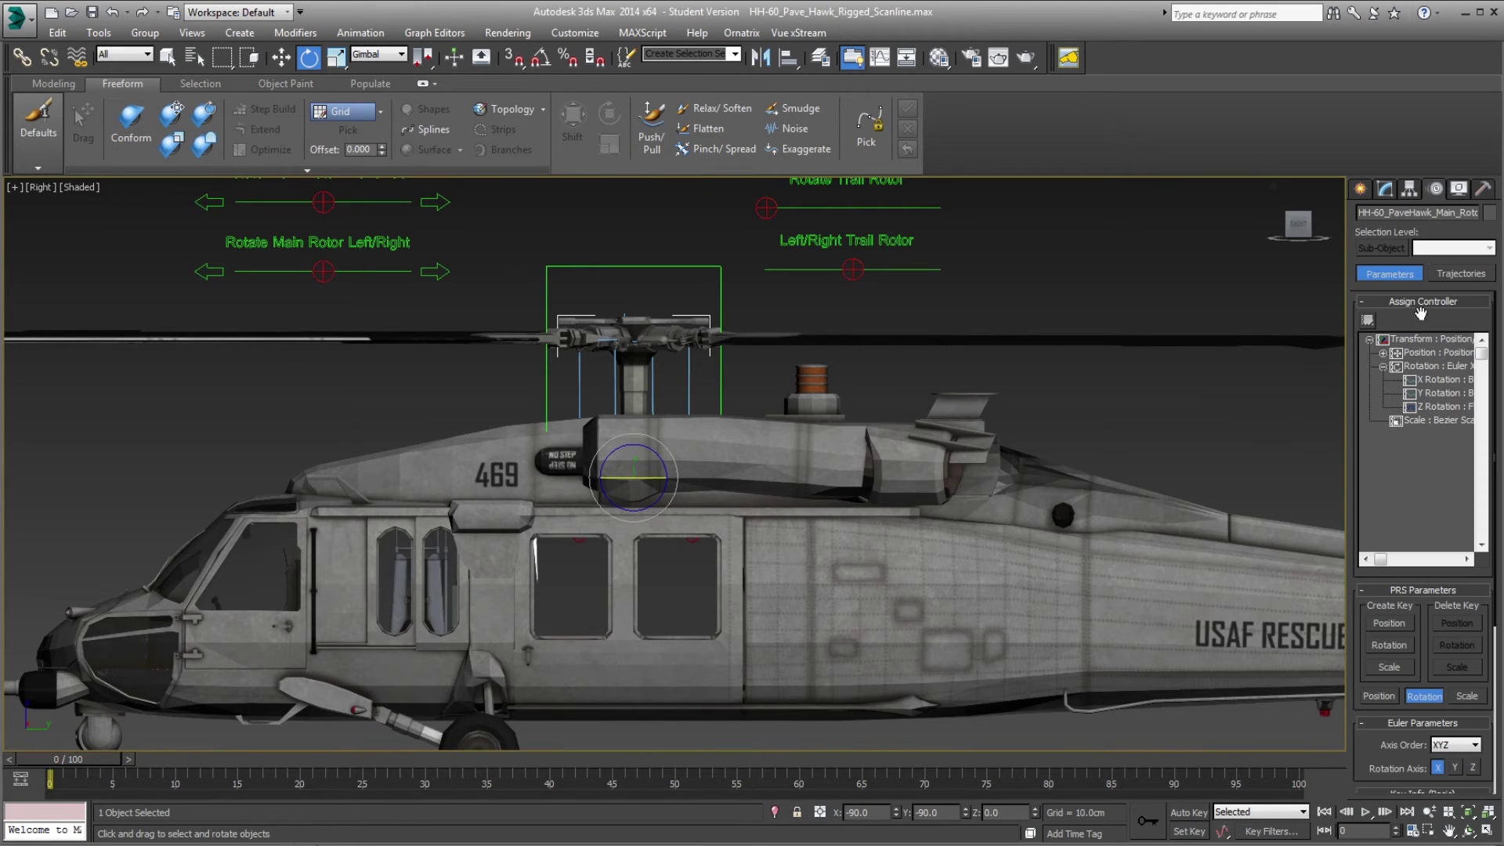
{"action": "left_click", "coordinate": [1436, 407]}
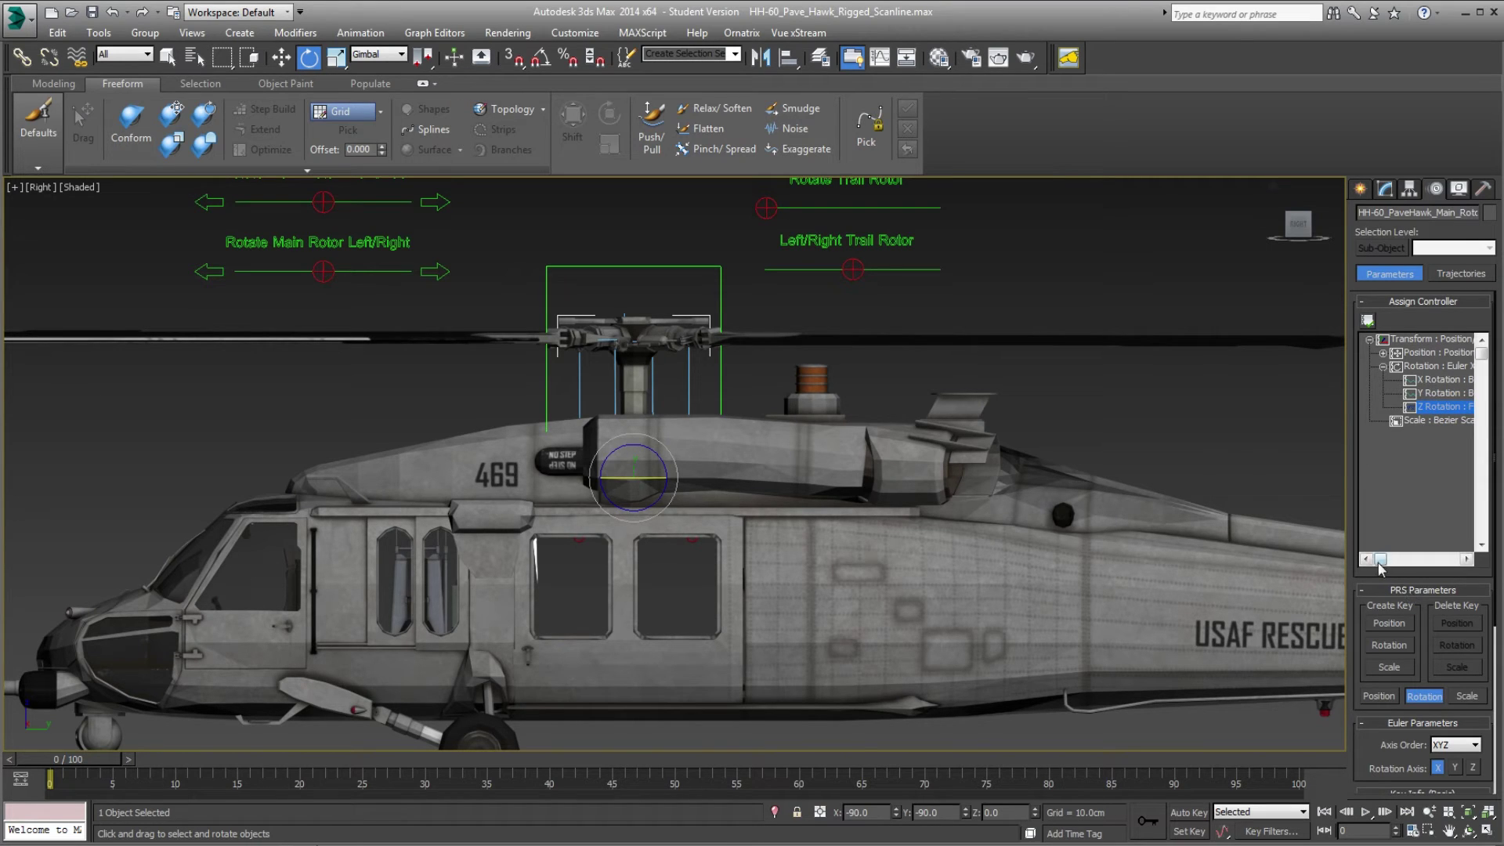
{"action": "left_click_drag", "start_coordinate": [1381, 559], "coordinate": [1419, 558]}
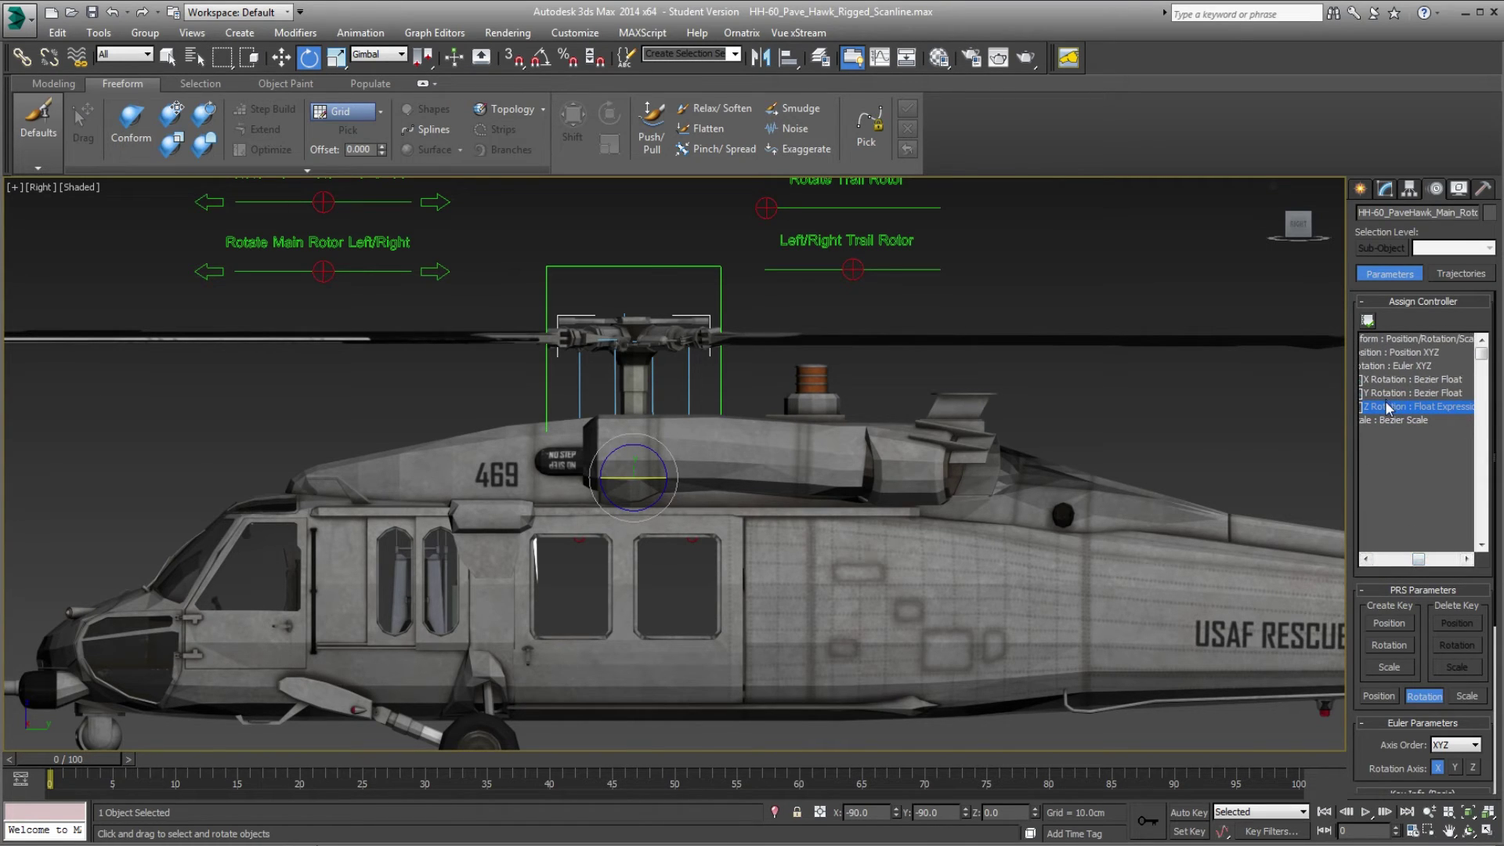
{"action": "left_click", "coordinate": [1367, 320]}
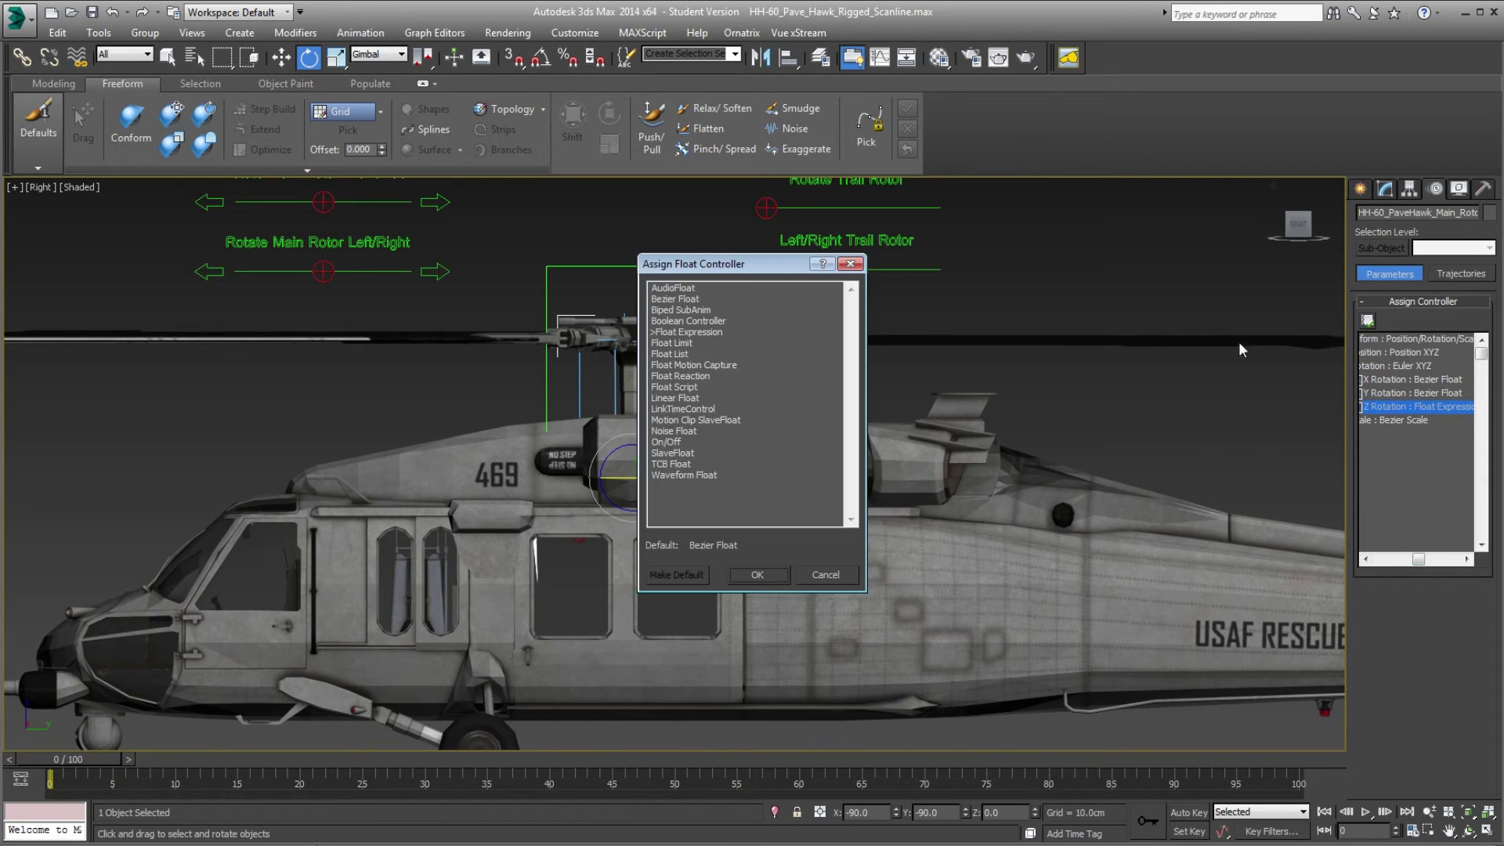
{"action": "left_click", "coordinate": [670, 299]}
{"action": "left_click", "coordinate": [764, 575]}
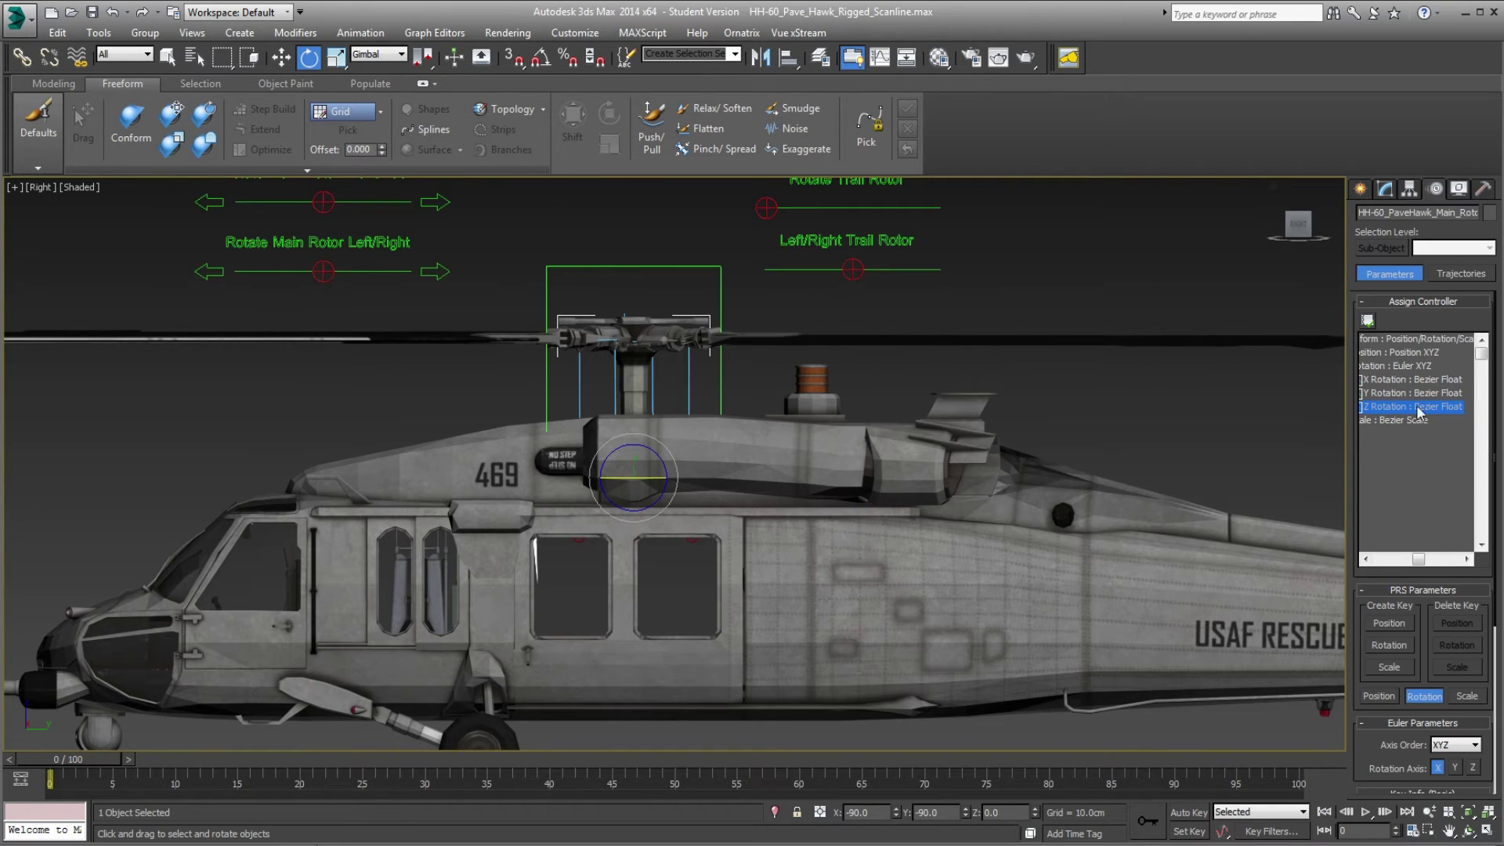
Assign a Float Expression controller to the main rotor's Y Rotation and move its expression window clear of the model.
{"action": "left_click", "coordinate": [1406, 382]}
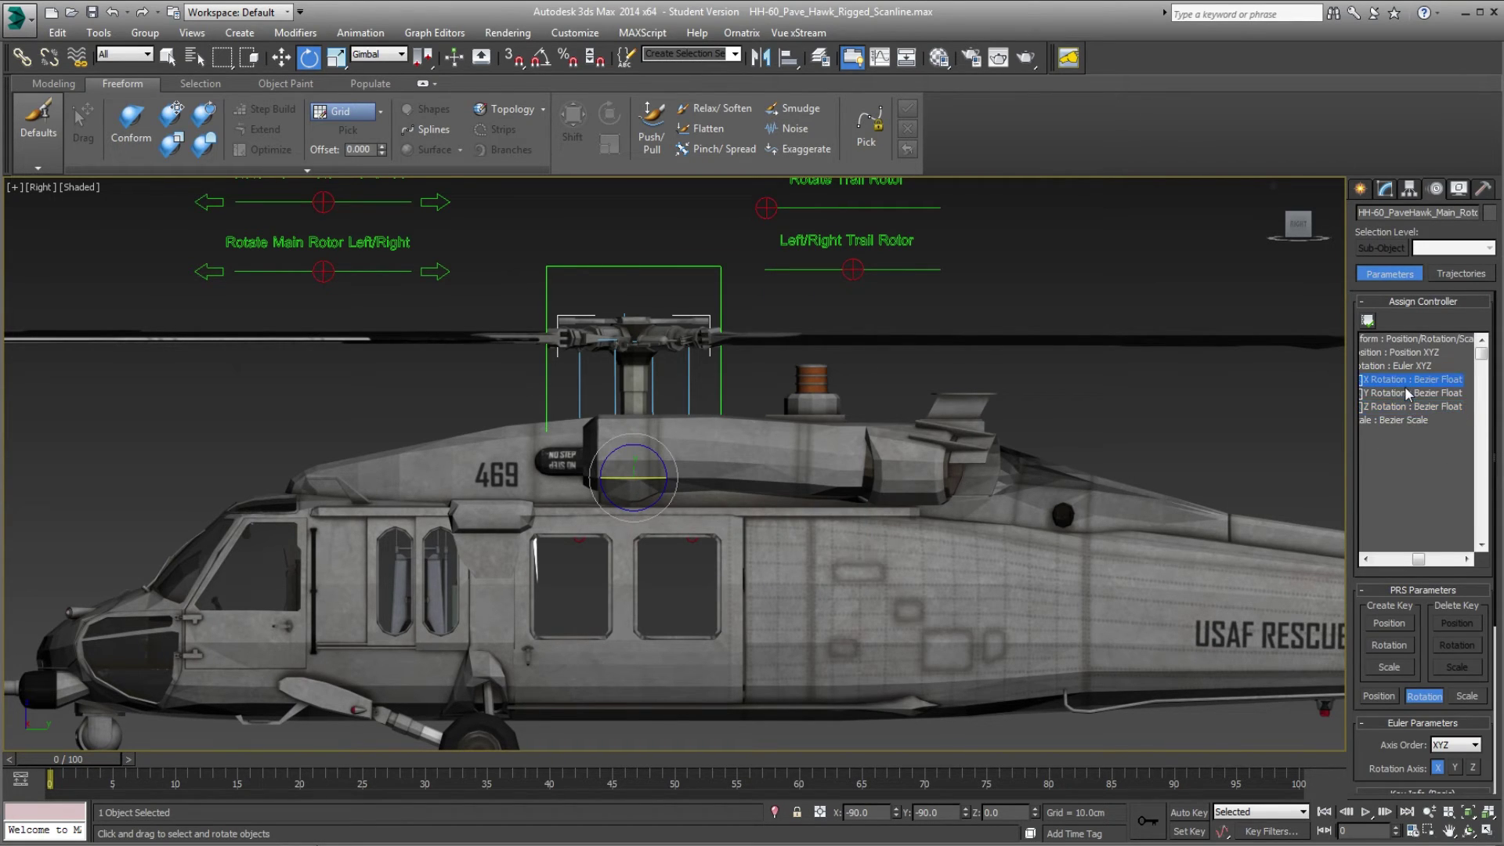
{"action": "left_click", "coordinate": [1406, 393]}
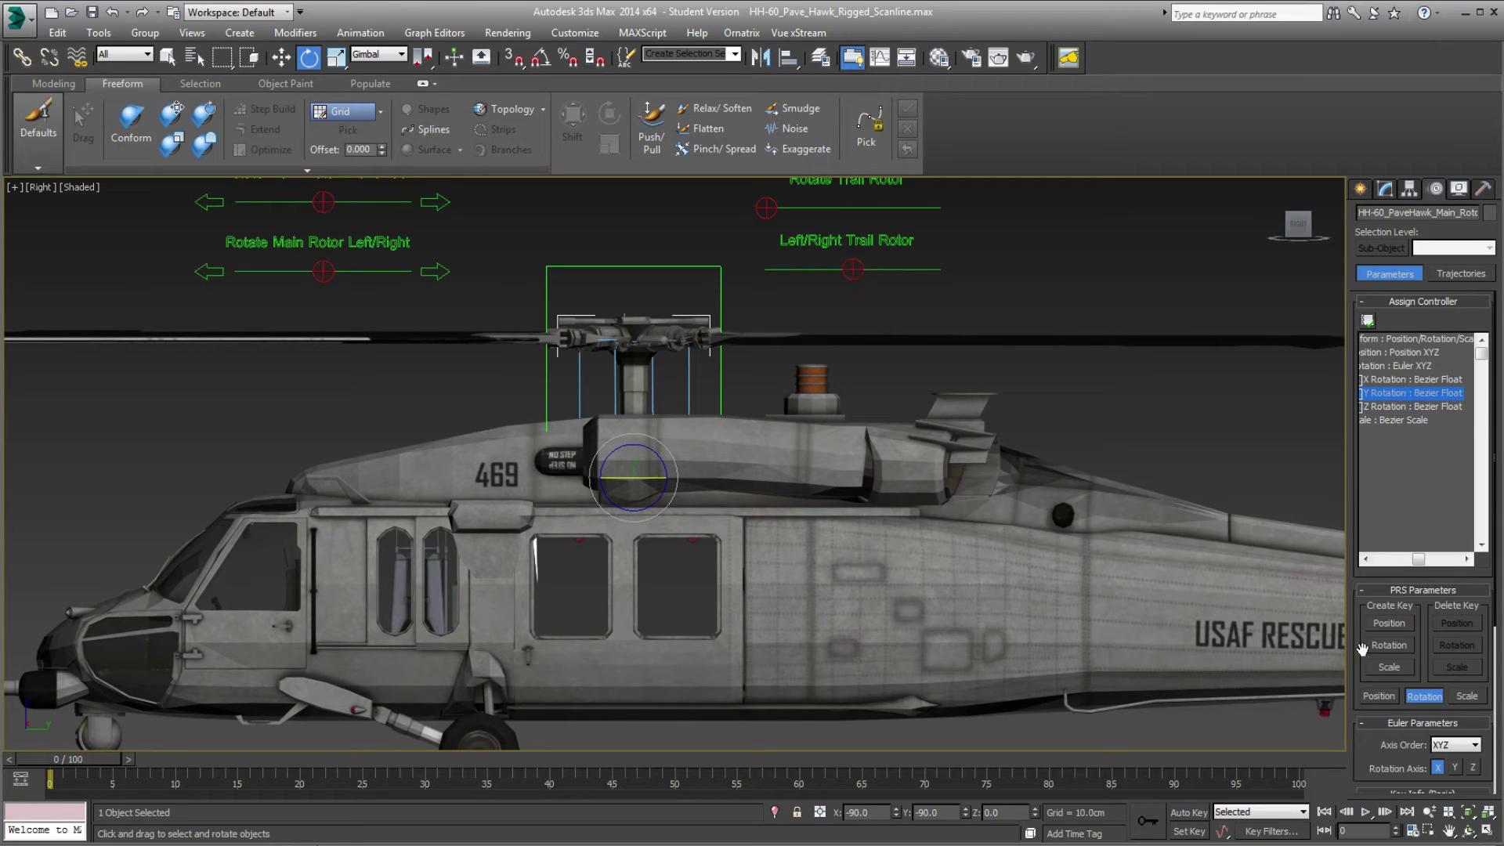
{"action": "left_click_drag", "start_coordinate": [1418, 560], "coordinate": [1370, 556]}
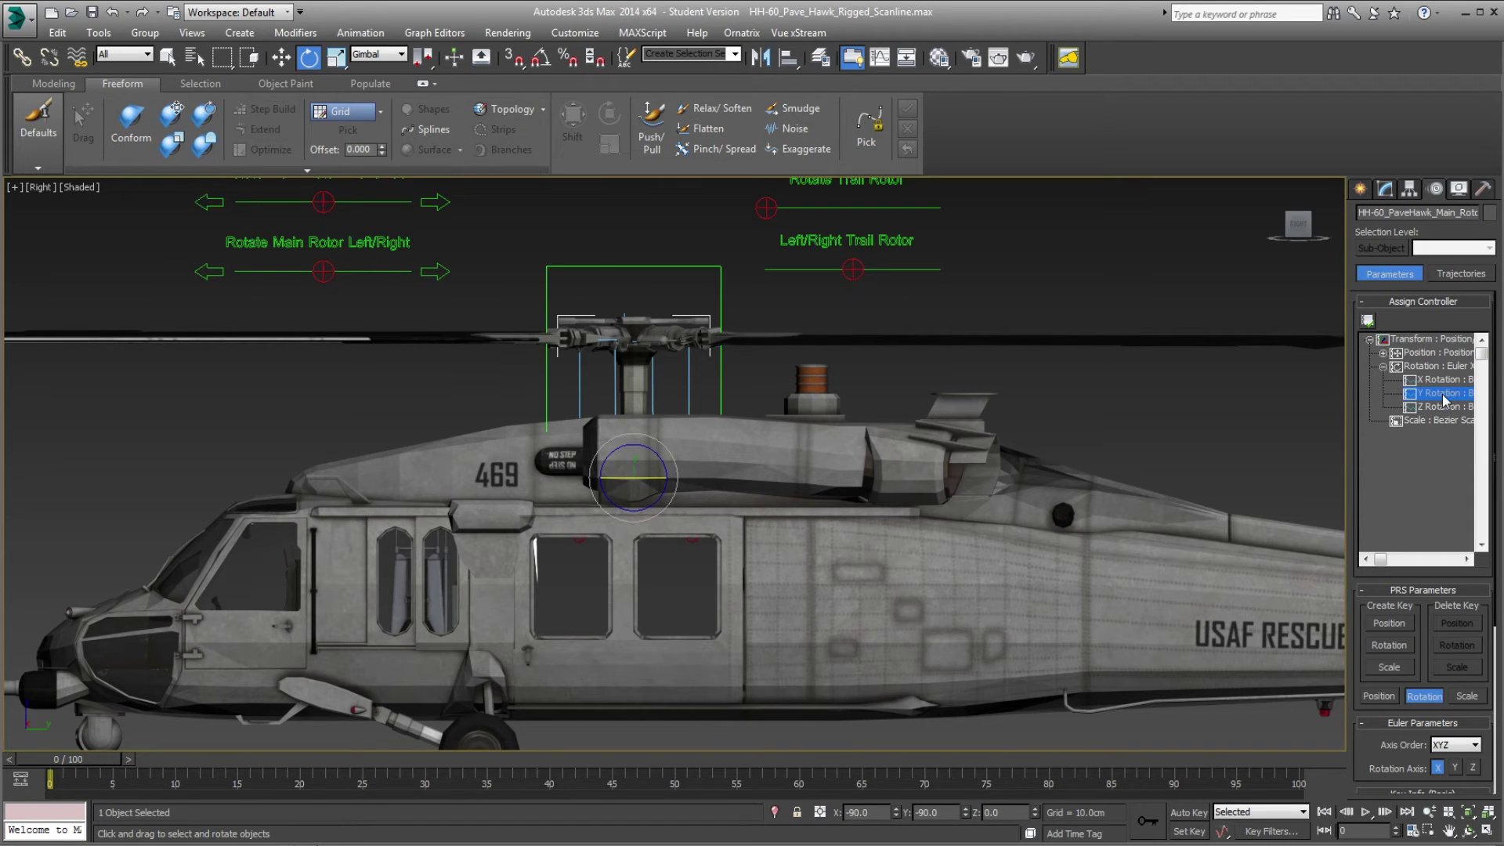
{"action": "left_click", "coordinate": [1367, 322]}
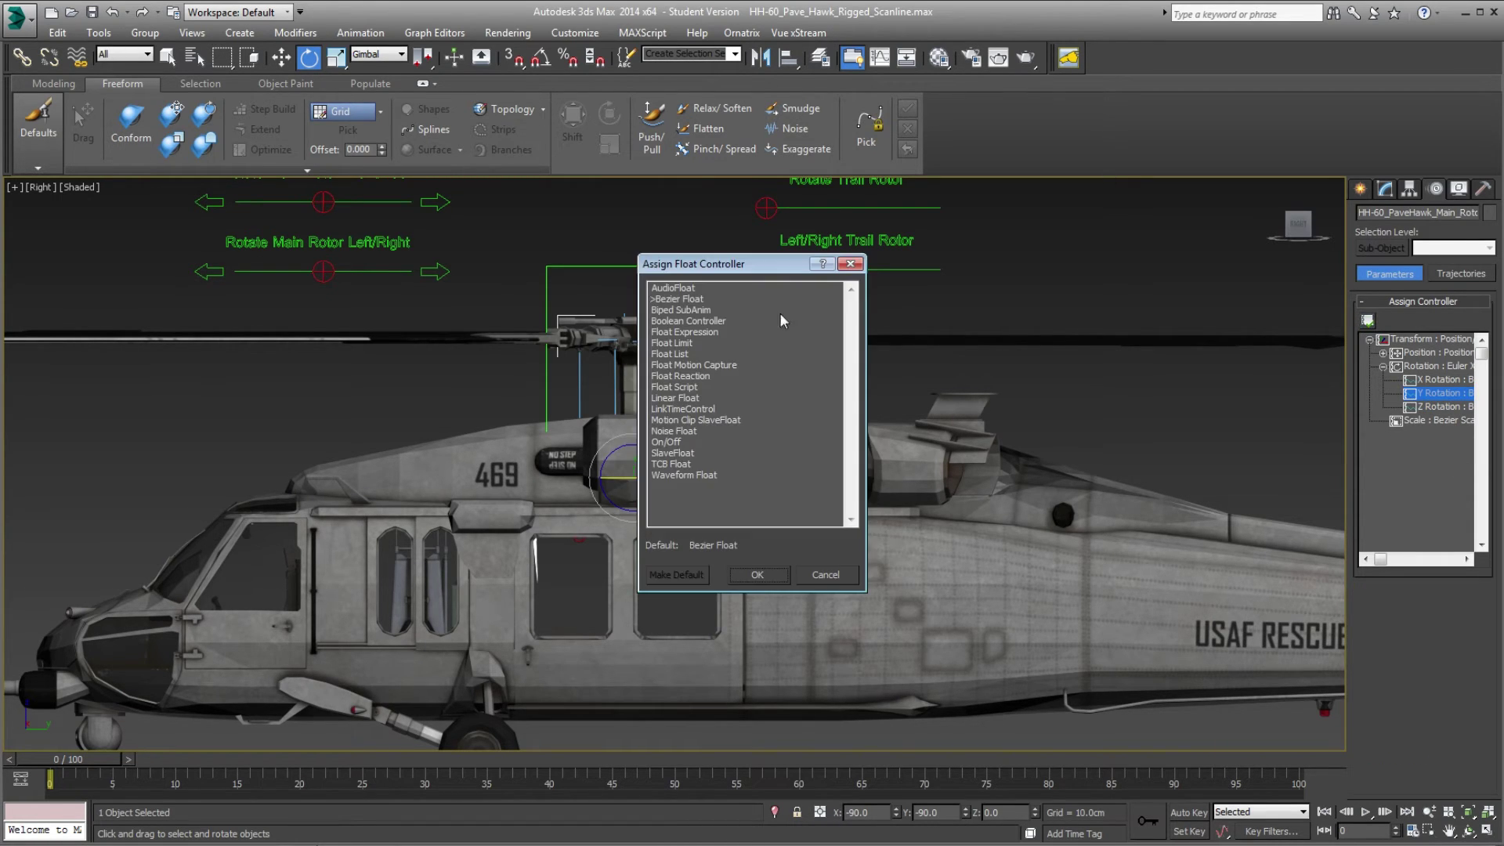
{"action": "left_click", "coordinate": [682, 332]}
{"action": "left_click", "coordinate": [774, 573]}
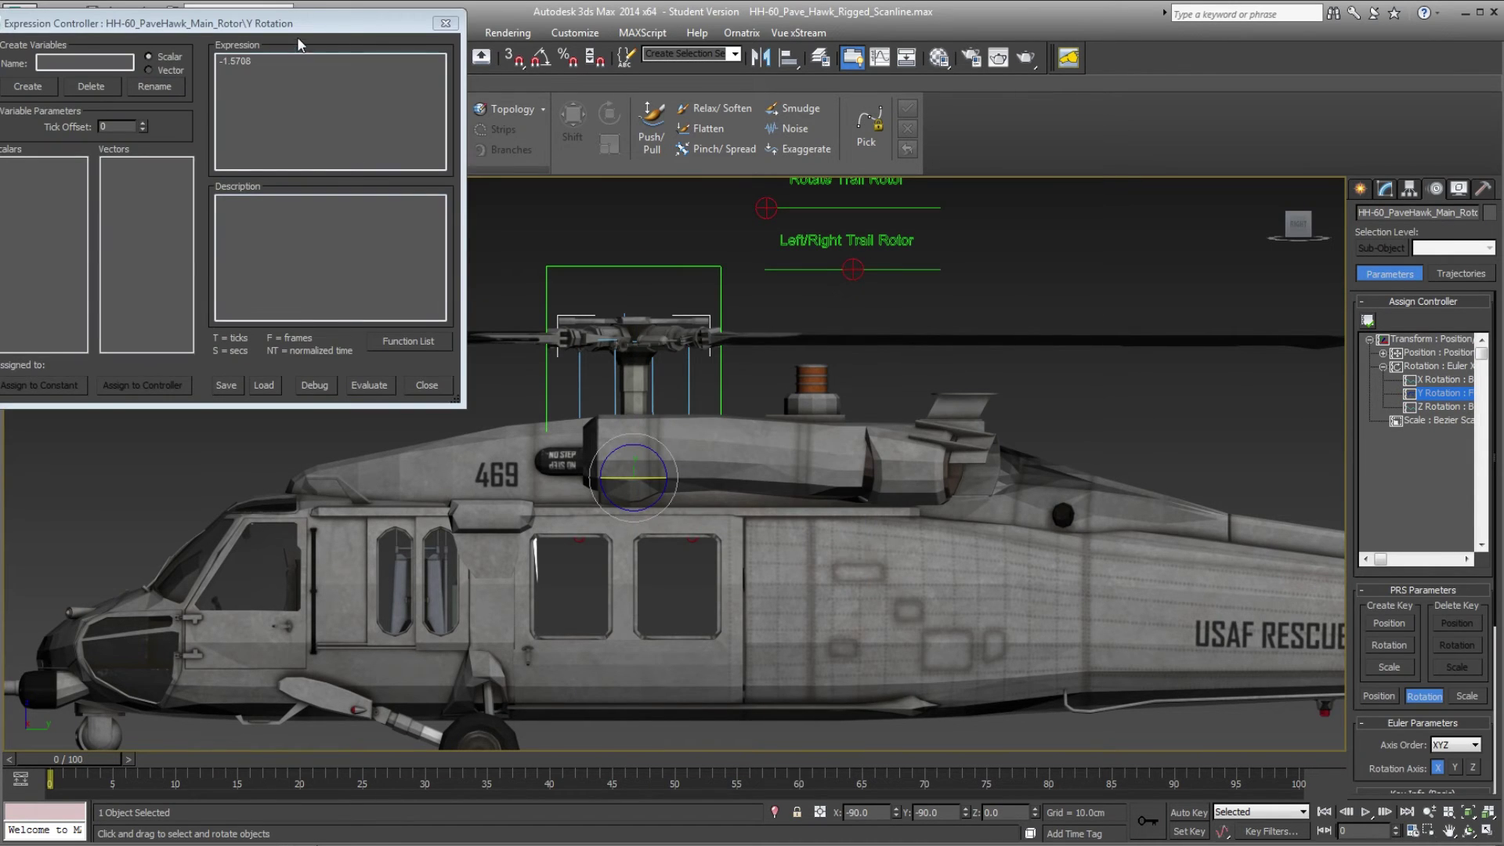
{"action": "left_click_drag", "start_coordinate": [300, 23], "coordinate": [1076, 84]}
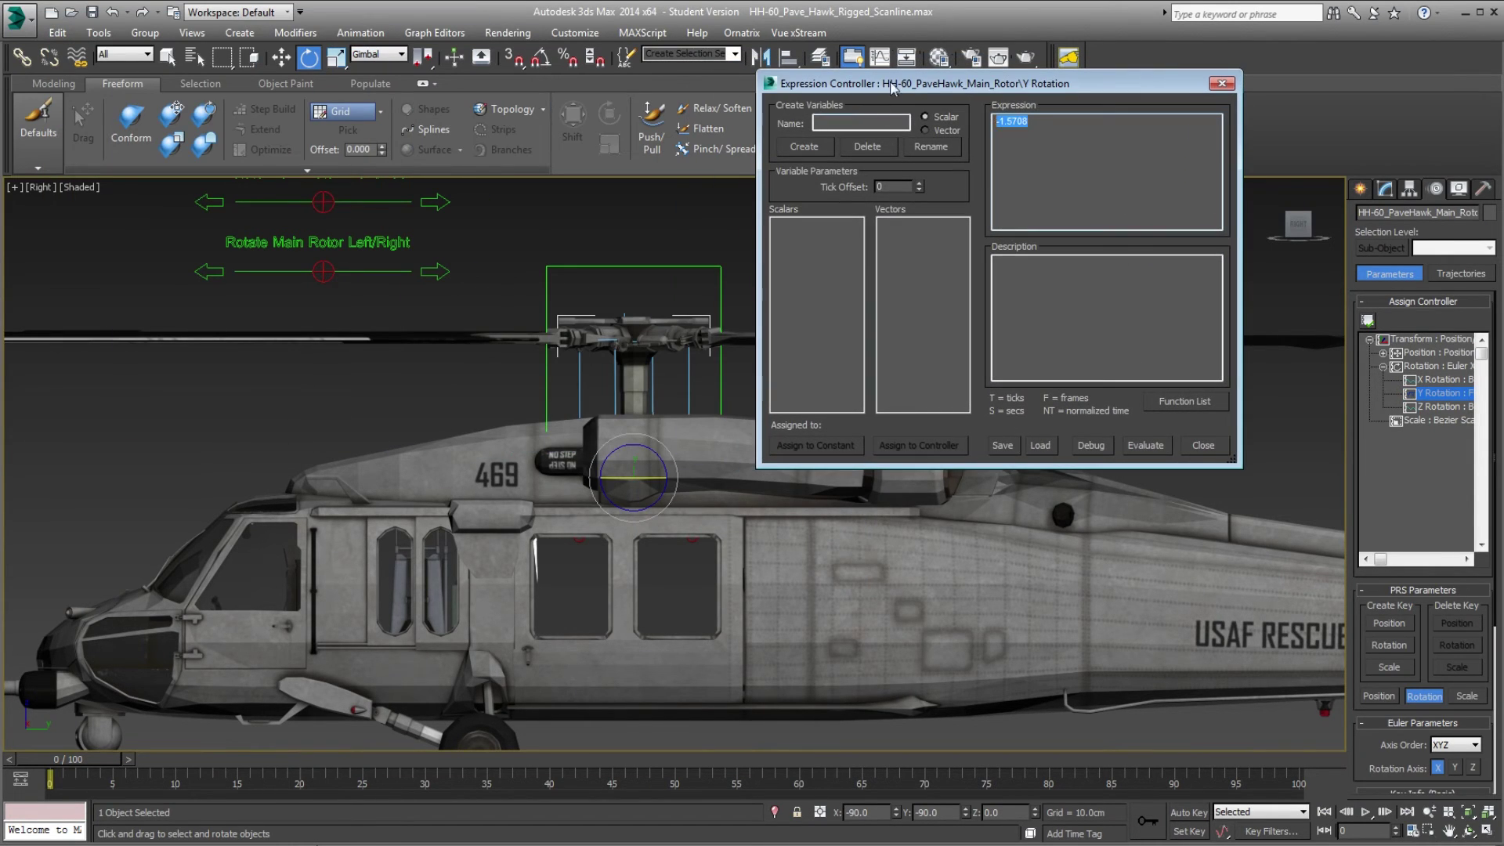
{"action": "left_click_drag", "start_coordinate": [896, 83], "coordinate": [1196, 11]}
Create a scalar variable named Speed and assign it to the speed custom attribute of the Rotor Speed text.
{"action": "left_click", "coordinate": [1111, 76]}
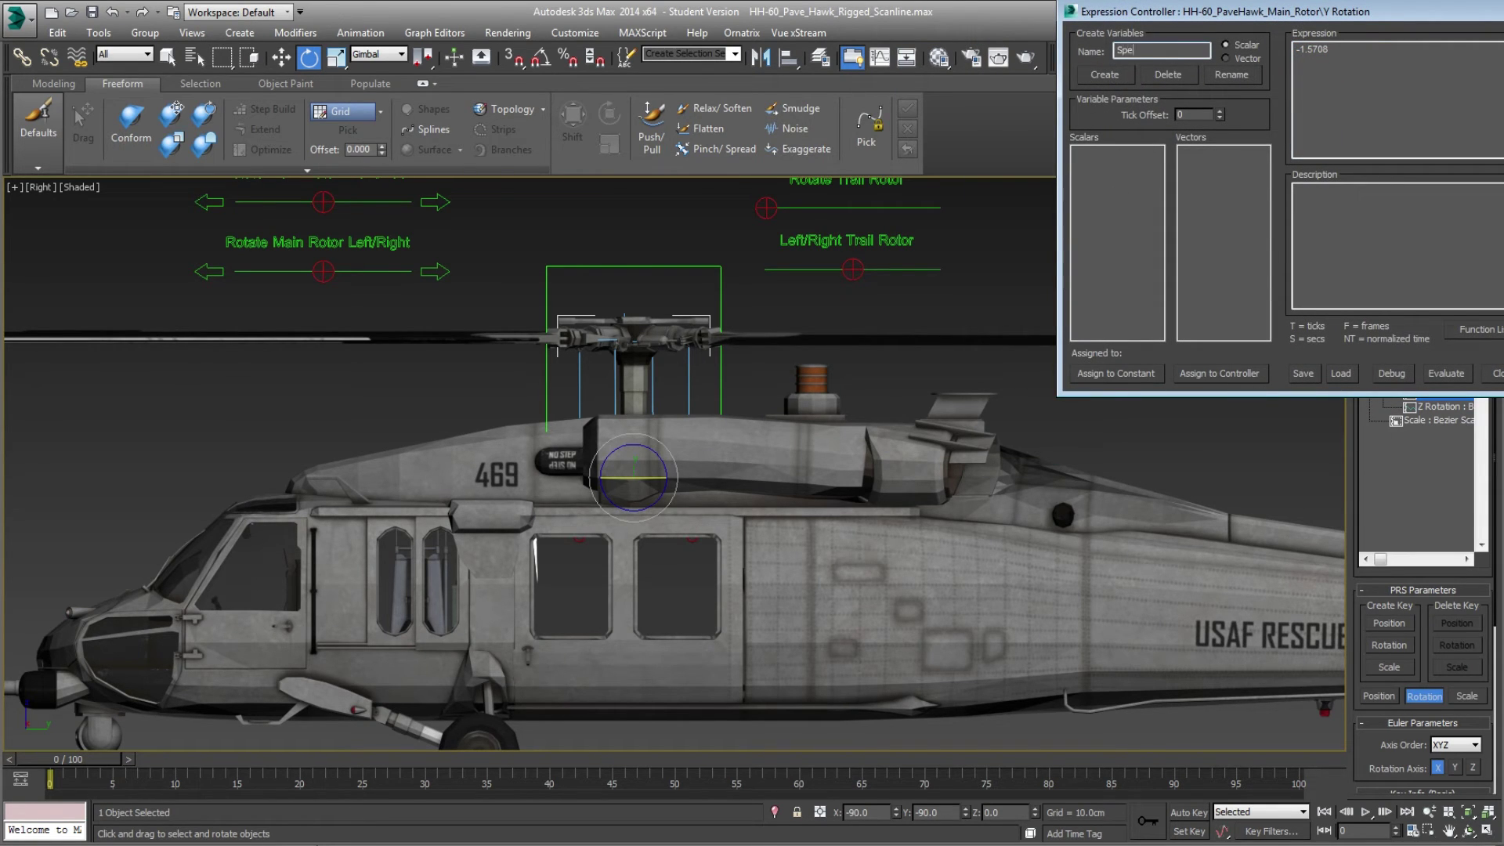
{"action": "left_click", "coordinate": [1127, 74]}
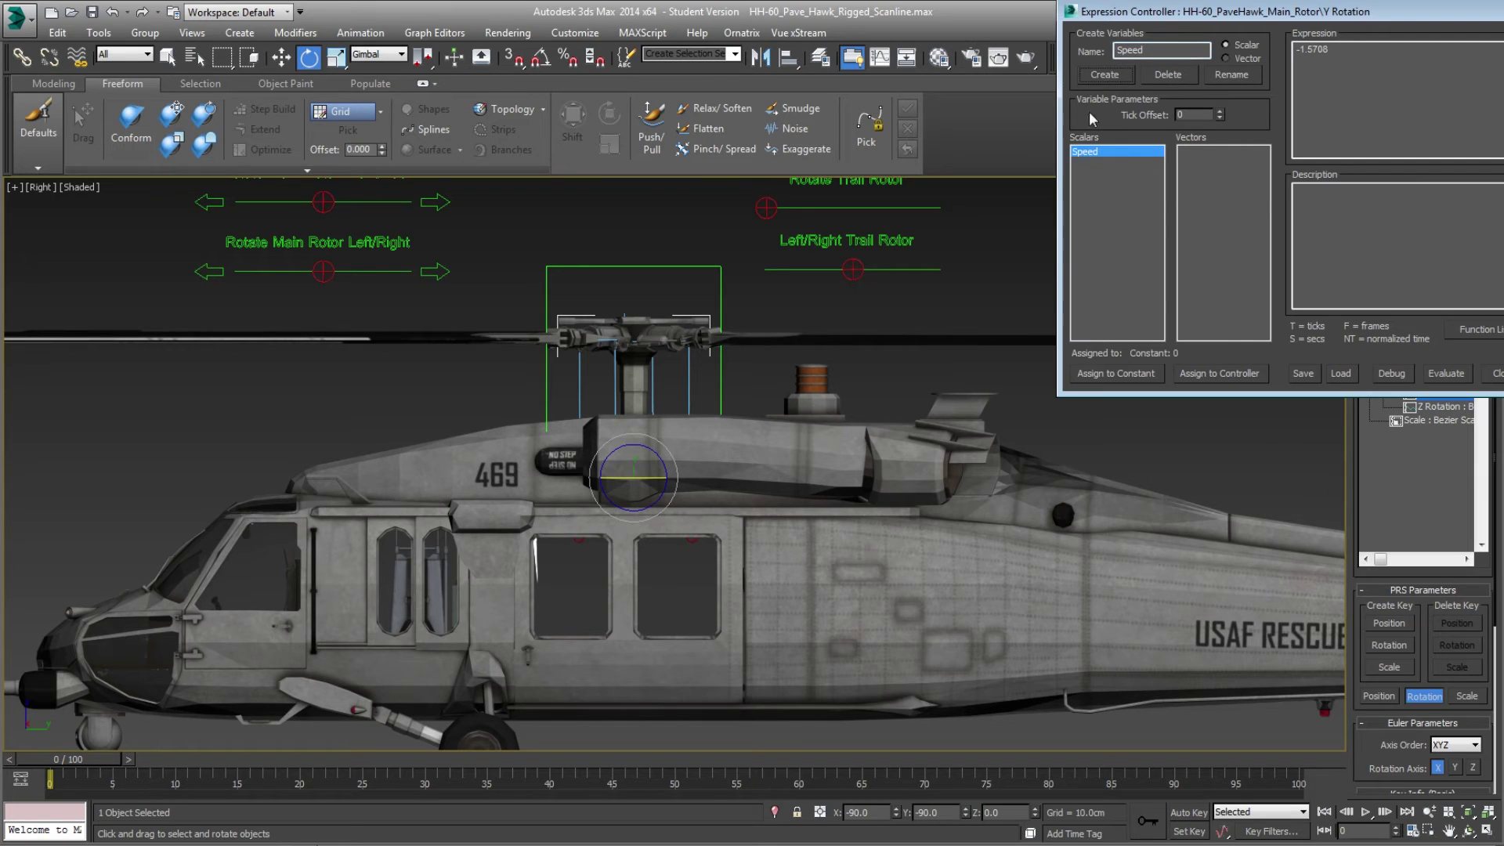
{"action": "left_click", "coordinate": [1152, 374]}
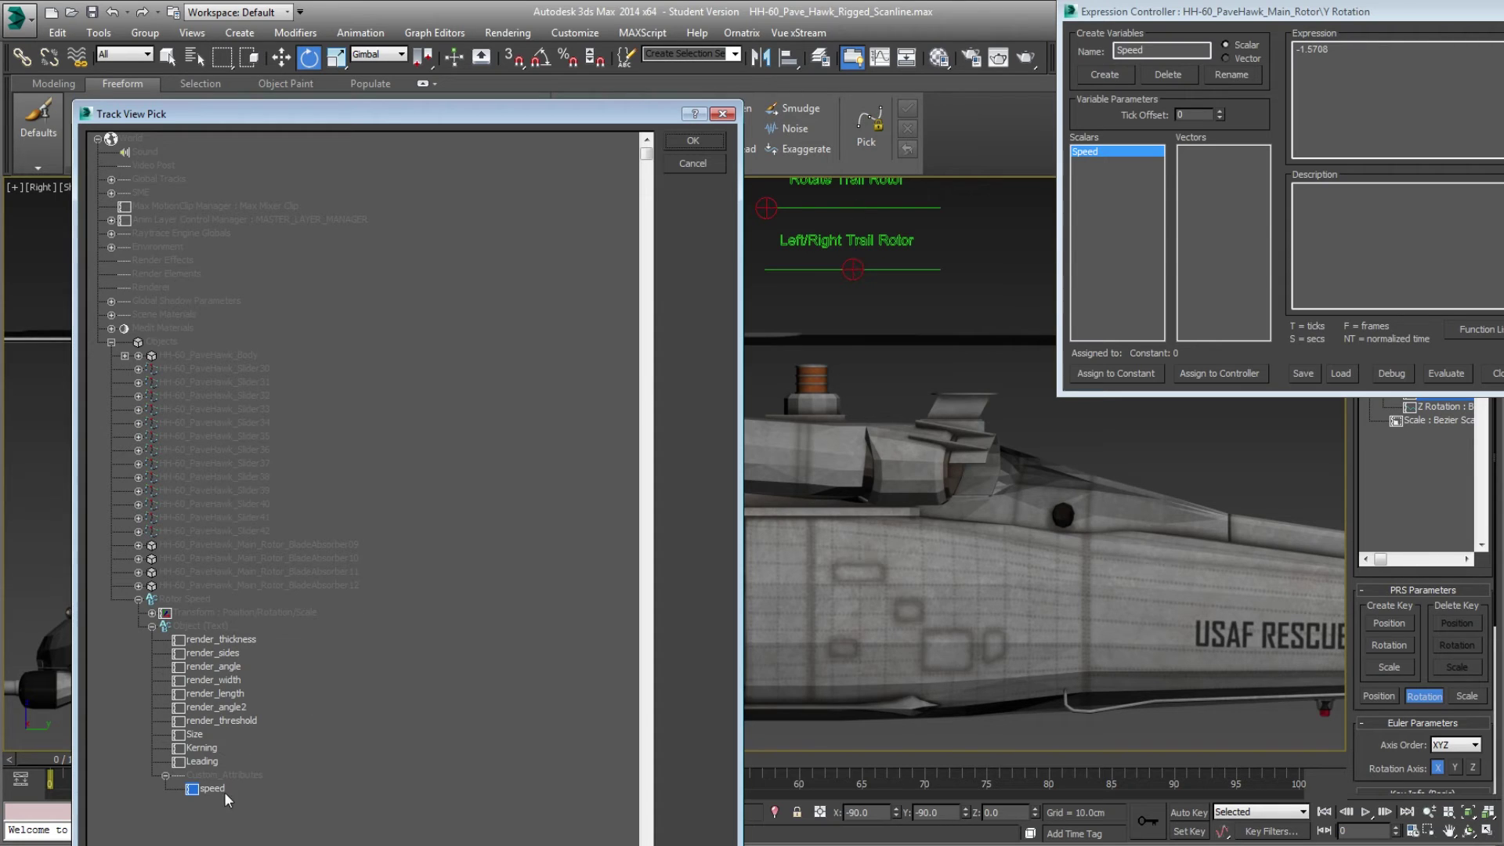
{"action": "left_click", "coordinate": [695, 140]}
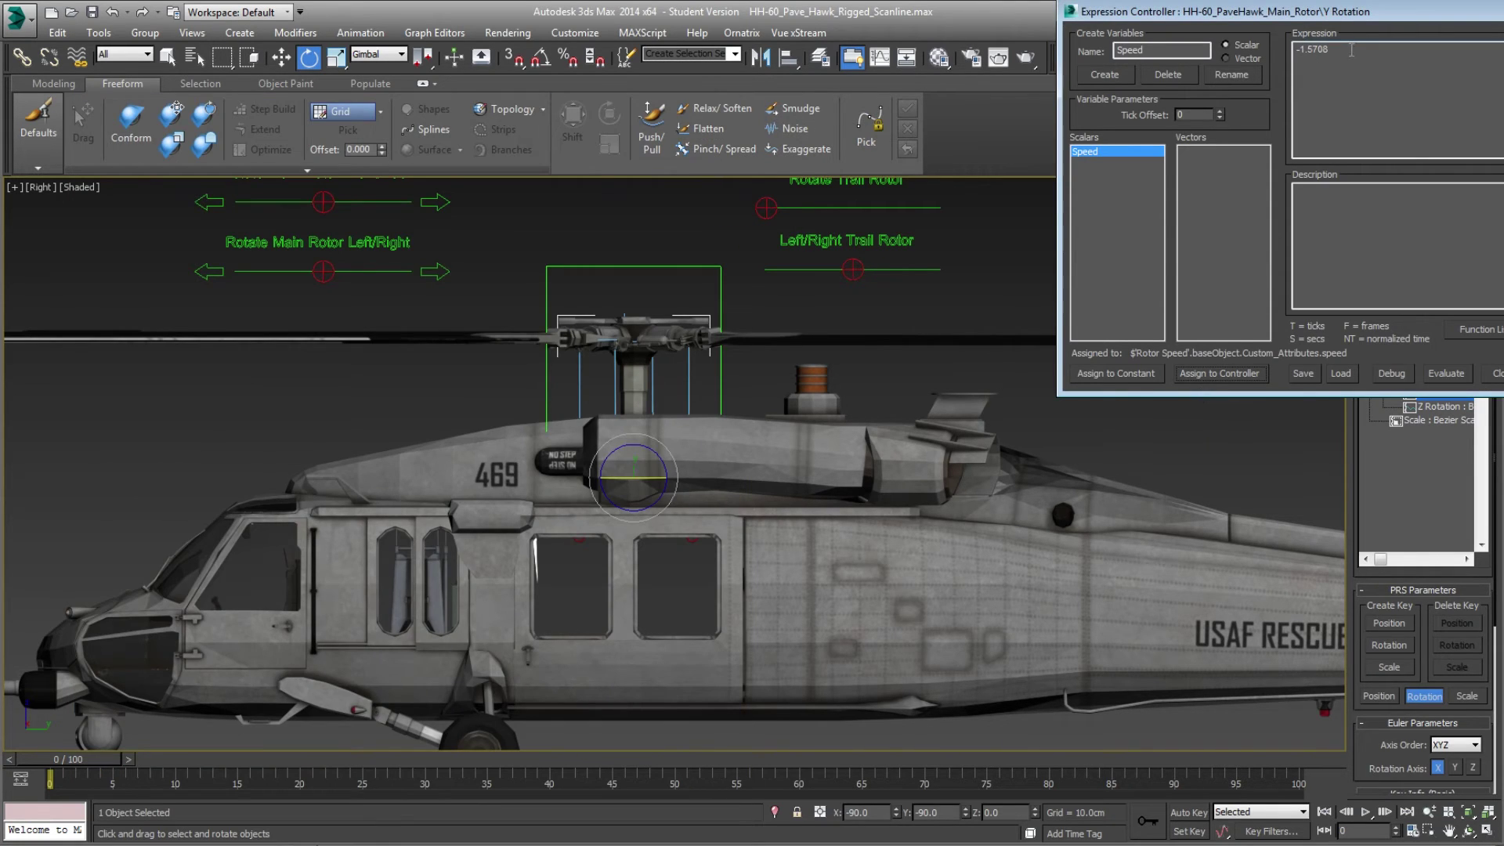
Set the Y Rotation expression to S*Speed*4, evaluate it, play the animation to check the spin, and close the expression window.
{"action": "left_click_drag", "start_coordinate": [1352, 49], "coordinate": [1035, 39]}
{"action": "type", "text": "S*Speed*4"}
{"action": "left_click", "coordinate": [1446, 373]}
{"action": "left_click", "coordinate": [1366, 813]}
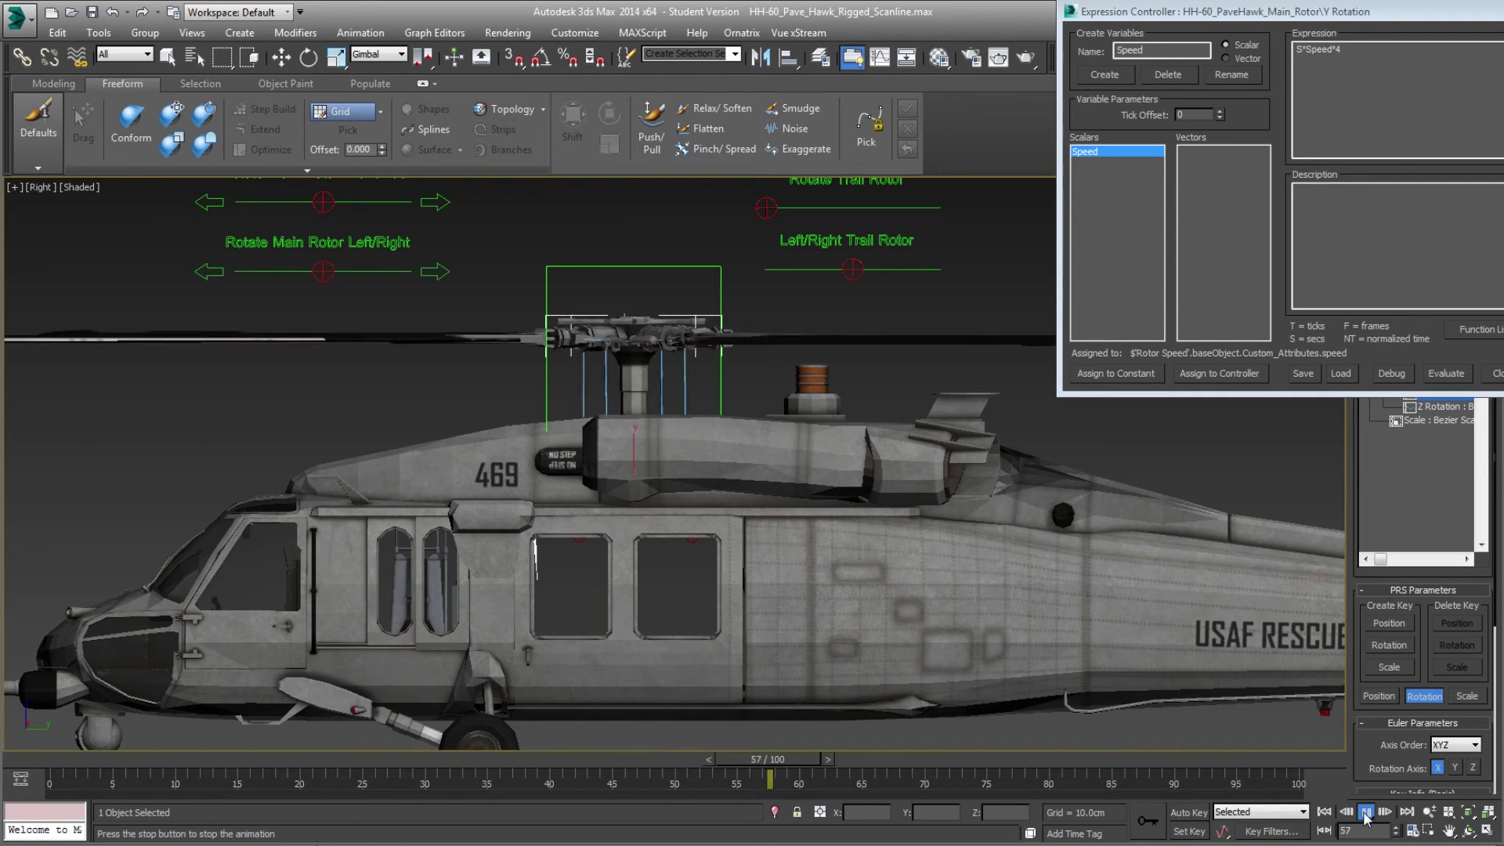
{"action": "key", "text": "e"}
{"action": "left_click", "coordinate": [1366, 813]}
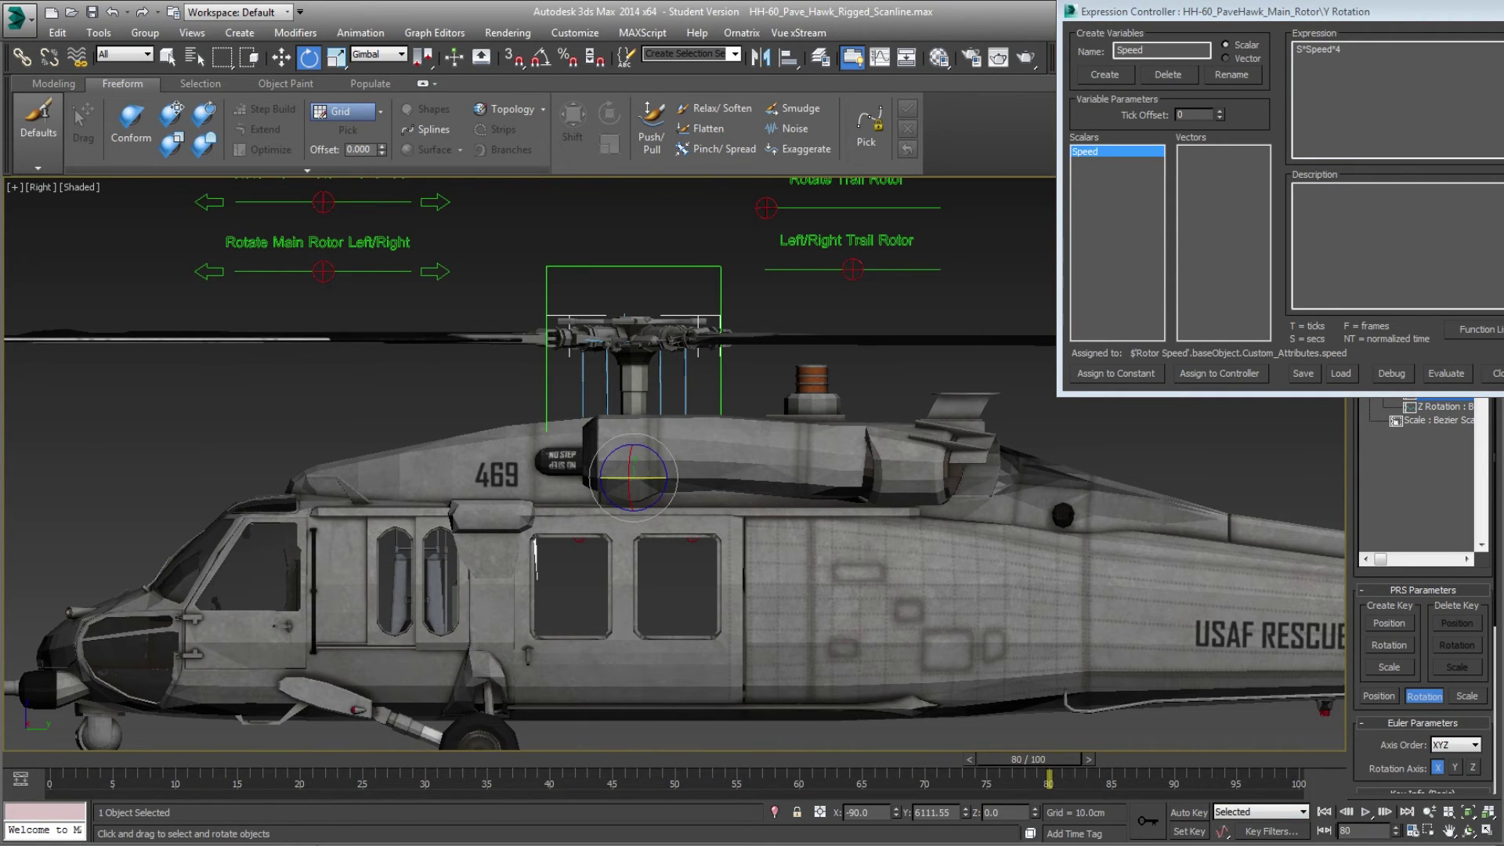
{"action": "left_click", "coordinate": [1496, 374]}
Scrub to frame 6 and try tilting the main rotor with the Rotor_Angle dummy.
{"action": "scroll", "coordinate": [805, 430], "scroll_direction": "down", "scroll_amount": 3}
{"action": "scroll", "coordinate": [805, 430], "scroll_direction": "up", "scroll_amount": 3}
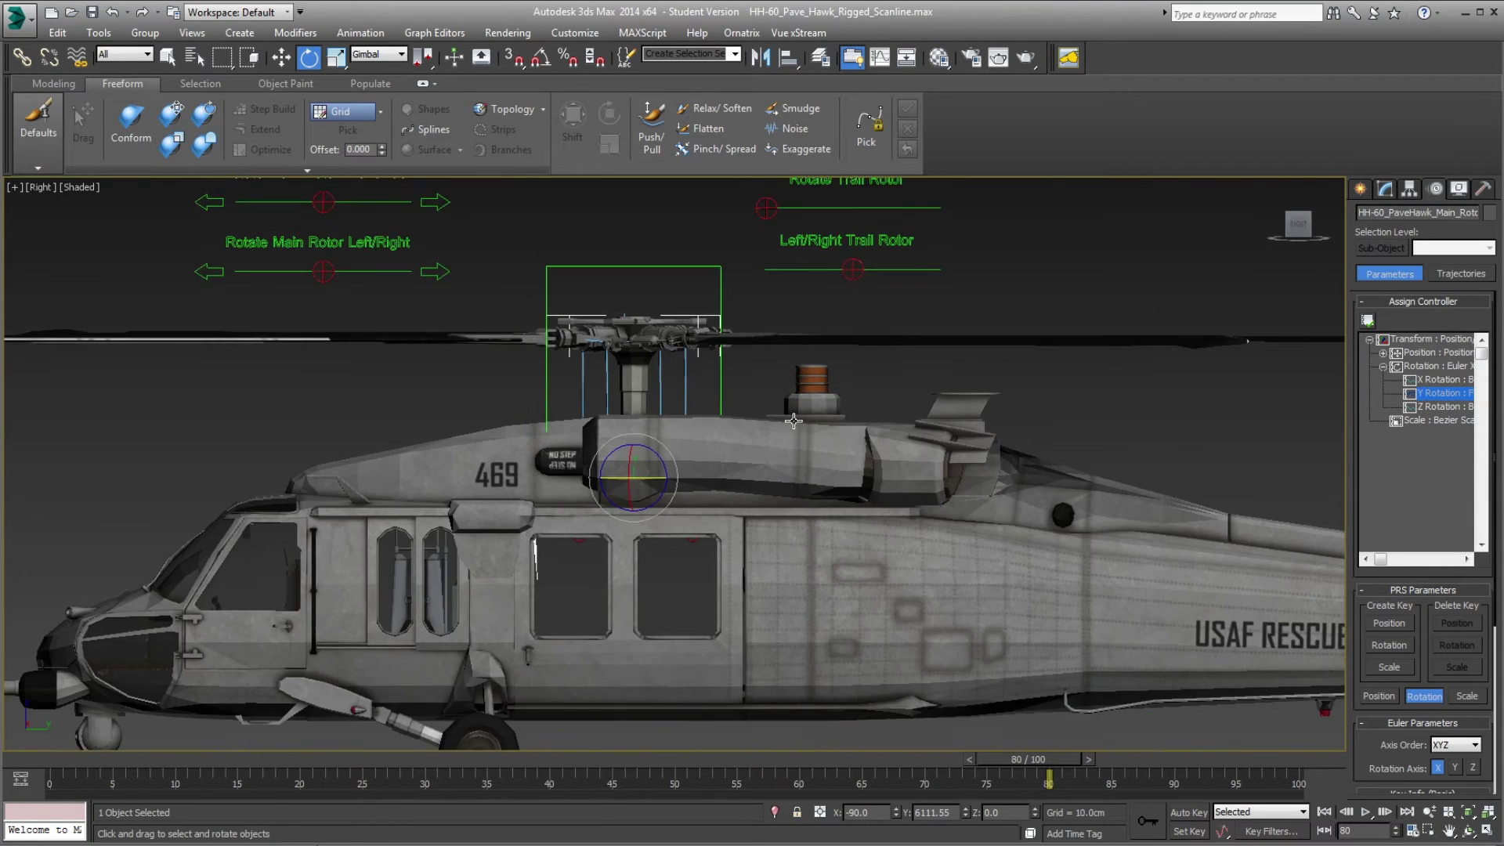
{"action": "scroll", "coordinate": [940, 627], "scroll_direction": "down", "scroll_amount": 2}
{"action": "left_click_drag", "start_coordinate": [1044, 762], "coordinate": [125, 716]}
{"action": "left_click", "coordinate": [600, 353]}
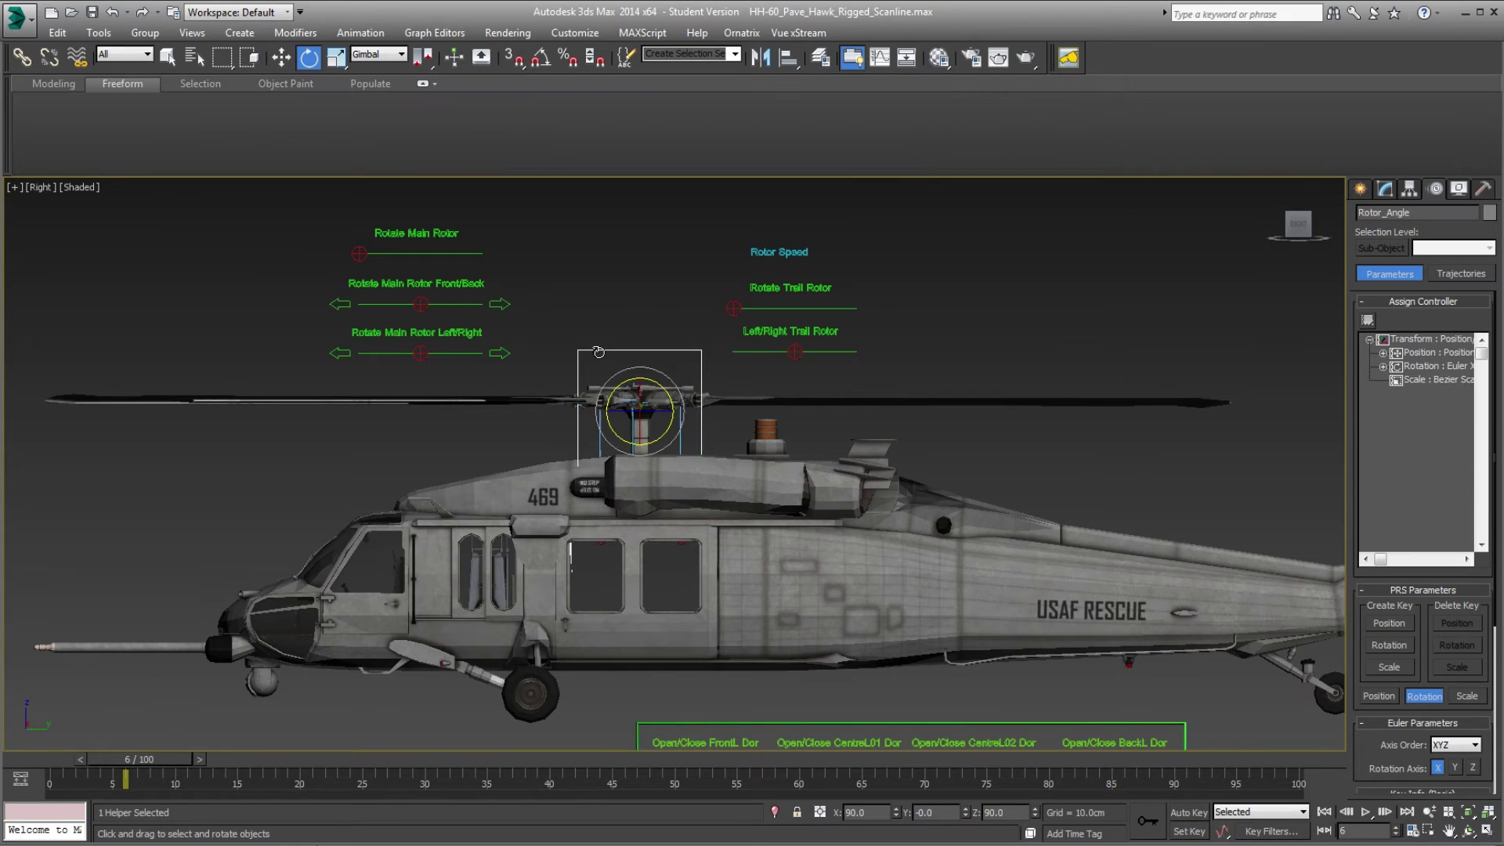
{"action": "left_click_drag", "start_coordinate": [670, 388], "coordinate": [663, 437]}
Compare the pivot locations of the main rotor and the Rotor_Angle dummy in the Right view.
{"action": "scroll", "coordinate": [663, 437], "scroll_direction": "up", "scroll_amount": 5}
{"action": "scroll", "coordinate": [652, 392], "scroll_direction": "down", "scroll_amount": 2}
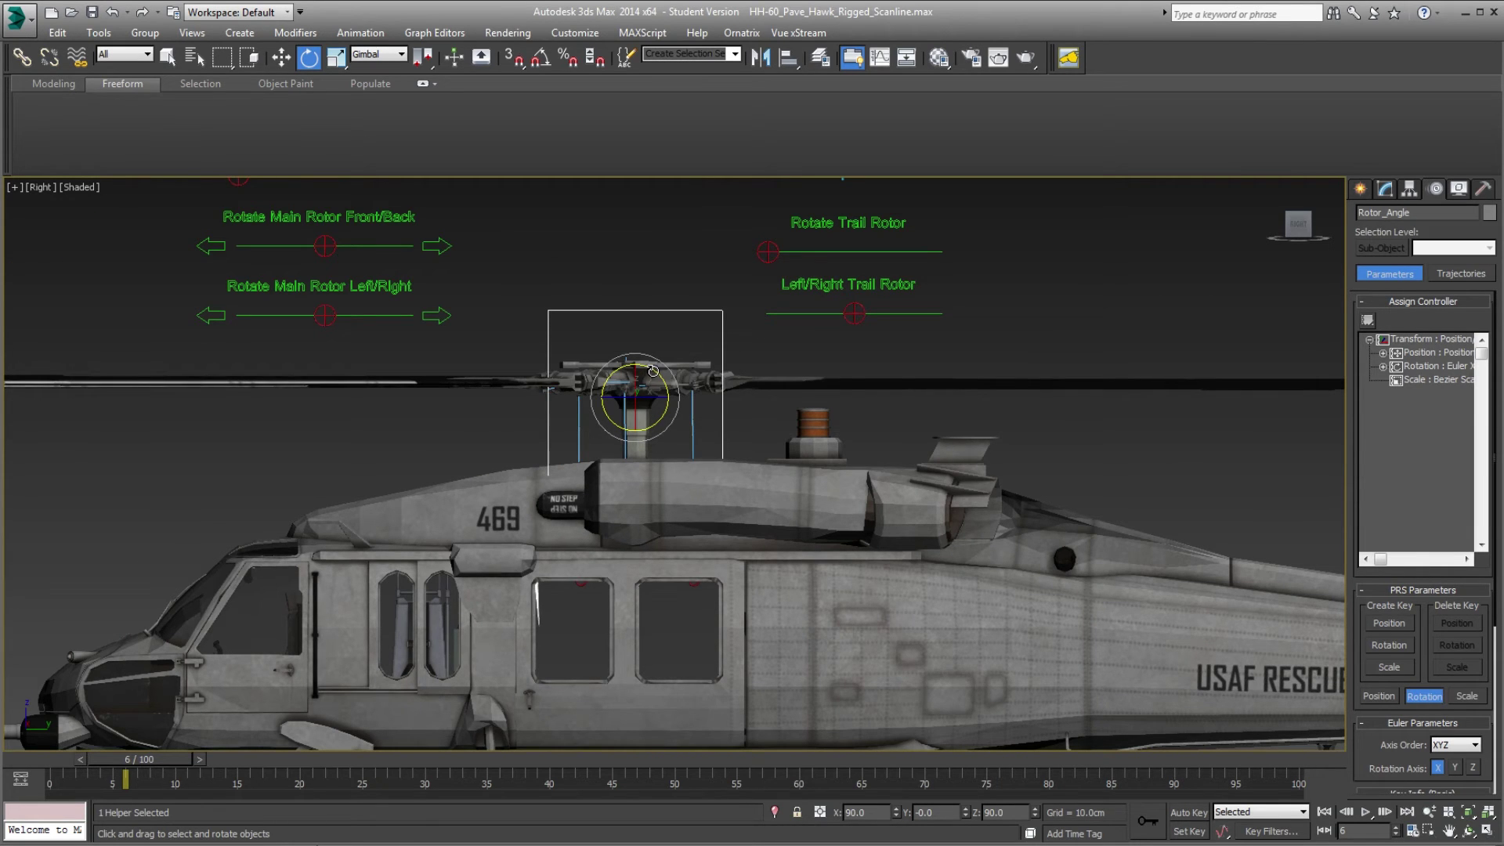
{"action": "middle_click_drag", "start_coordinate": [631, 452], "coordinate": [705, 438]}
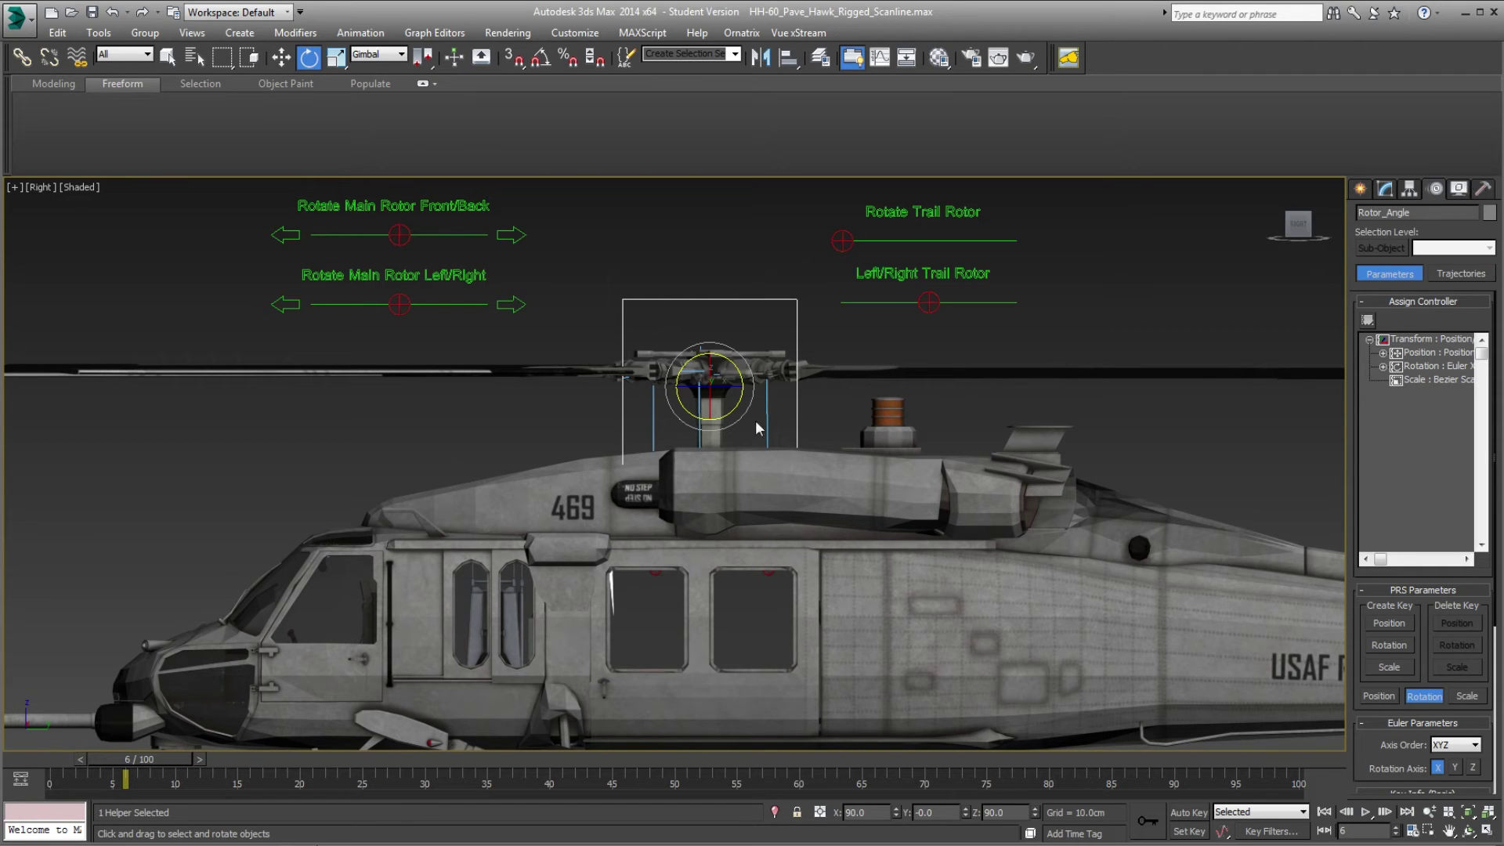
{"action": "scroll", "coordinate": [725, 441], "scroll_direction": "up", "scroll_amount": 3}
{"action": "left_click", "coordinate": [702, 389]}
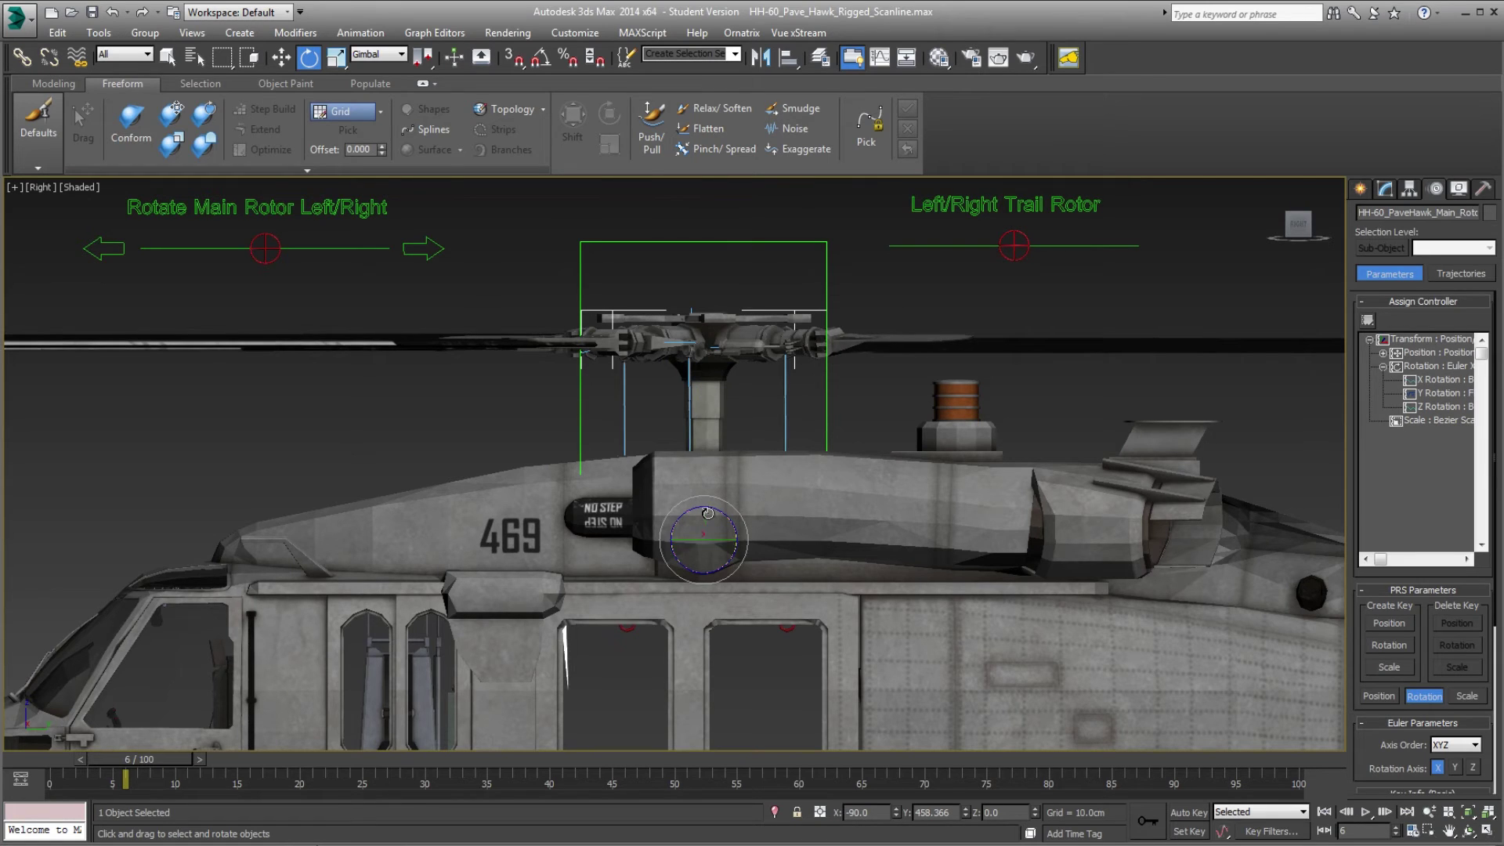
{"action": "left_click", "coordinate": [734, 243]}
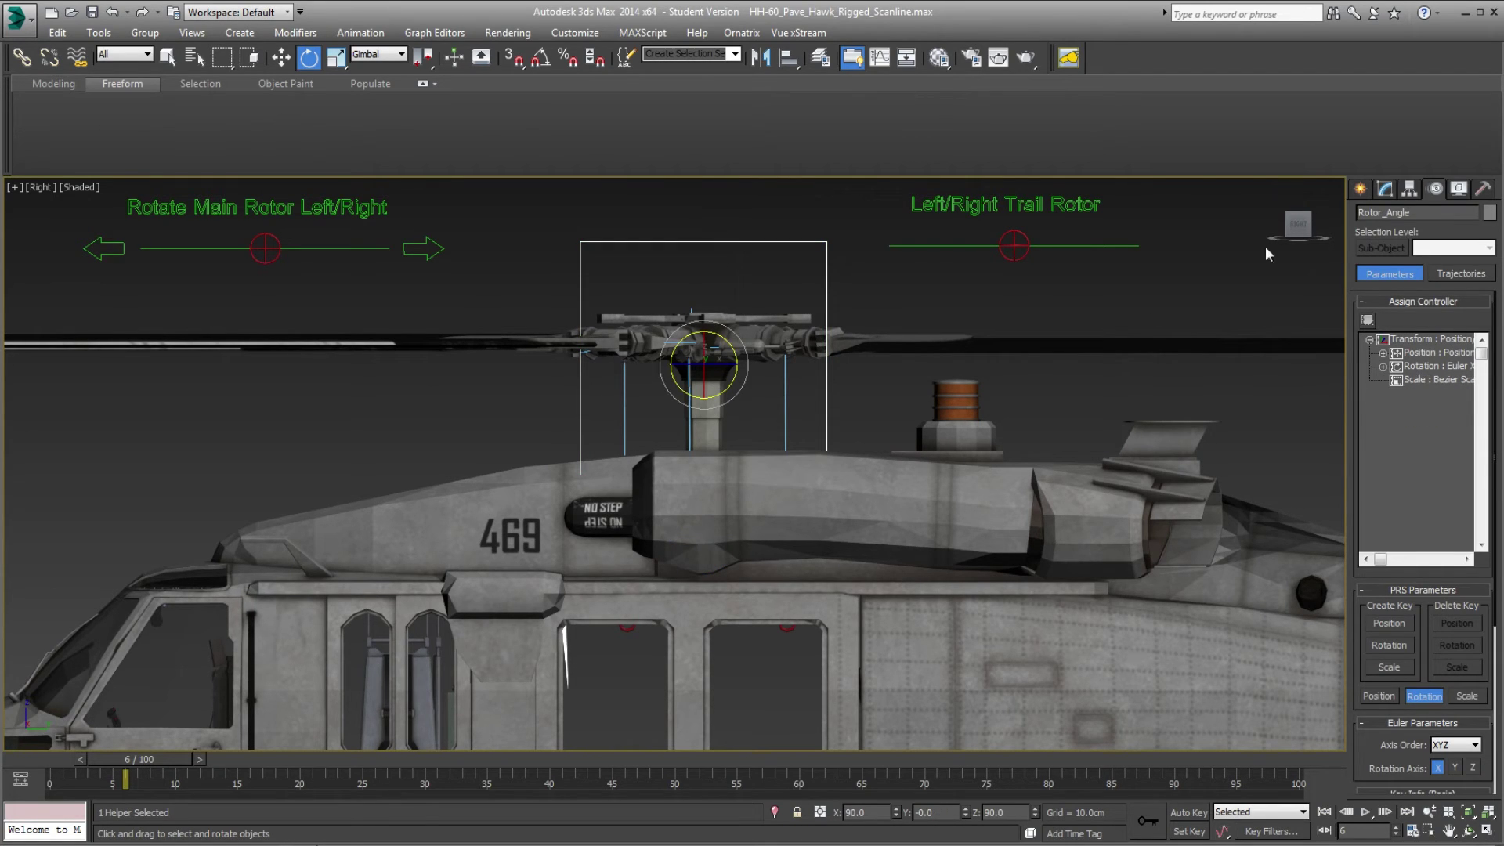
Align only the Rotor_Angle dummy's pivot to the main rotor's pivot point in X, Y and Z position.
{"action": "left_click", "coordinate": [1410, 190]}
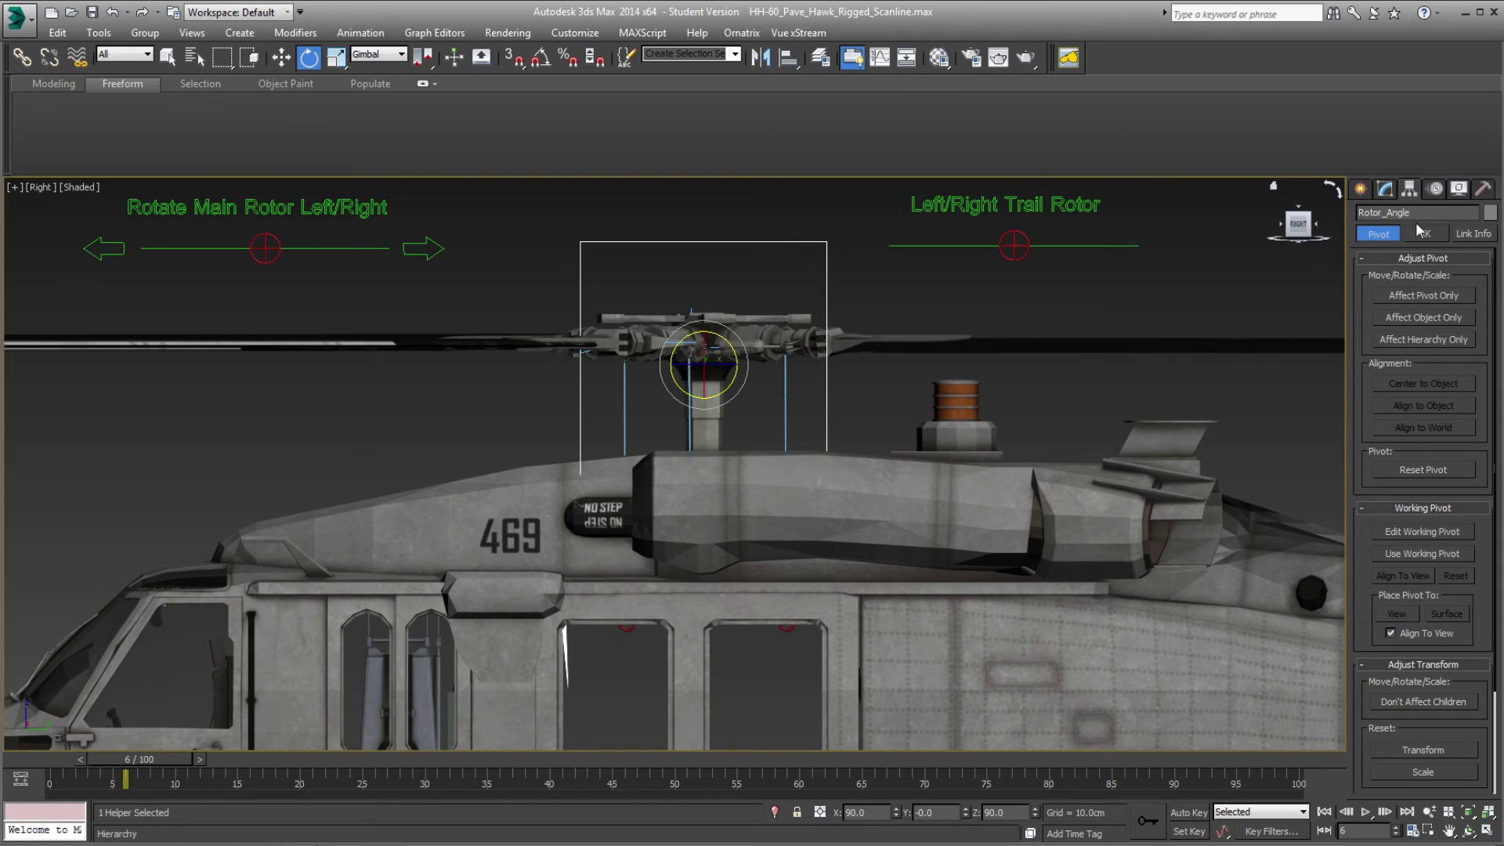
{"action": "left_click", "coordinate": [1421, 296]}
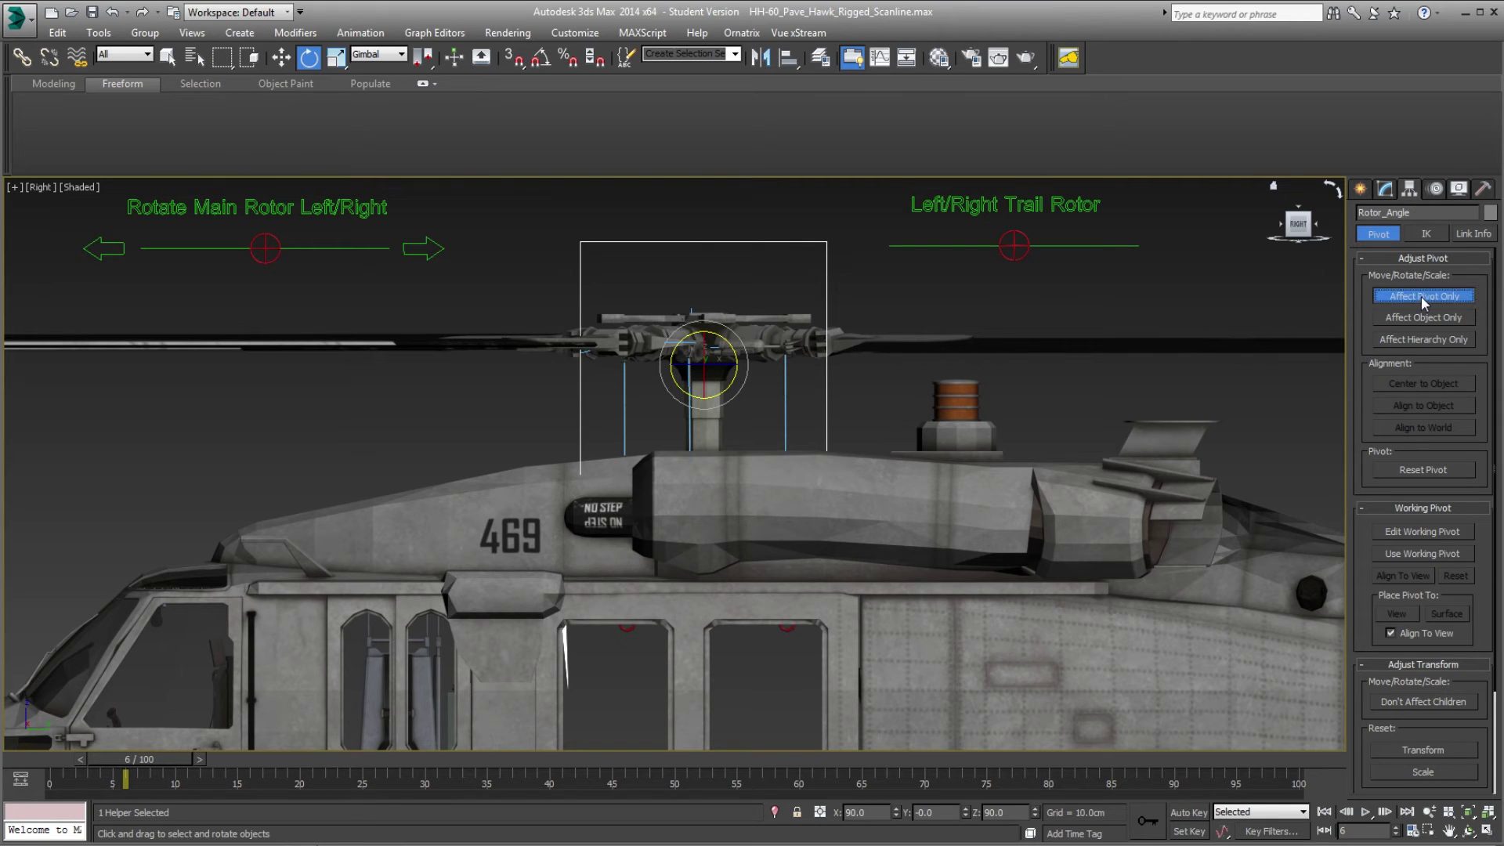
{"action": "left_click", "coordinate": [787, 56]}
{"action": "left_click", "coordinate": [713, 421]}
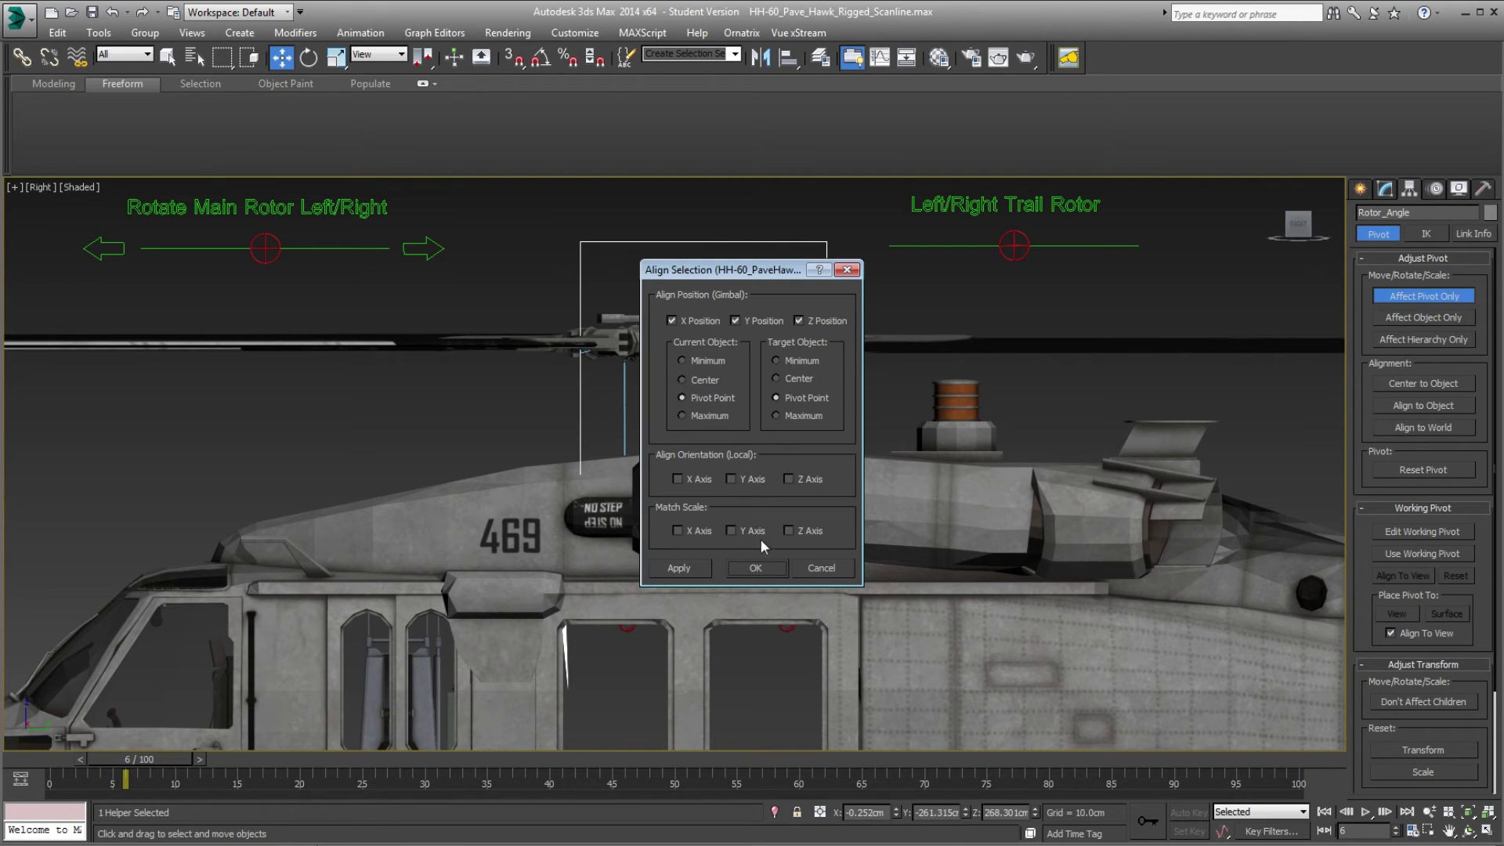
{"action": "left_click_drag", "start_coordinate": [728, 269], "coordinate": [1012, 224]}
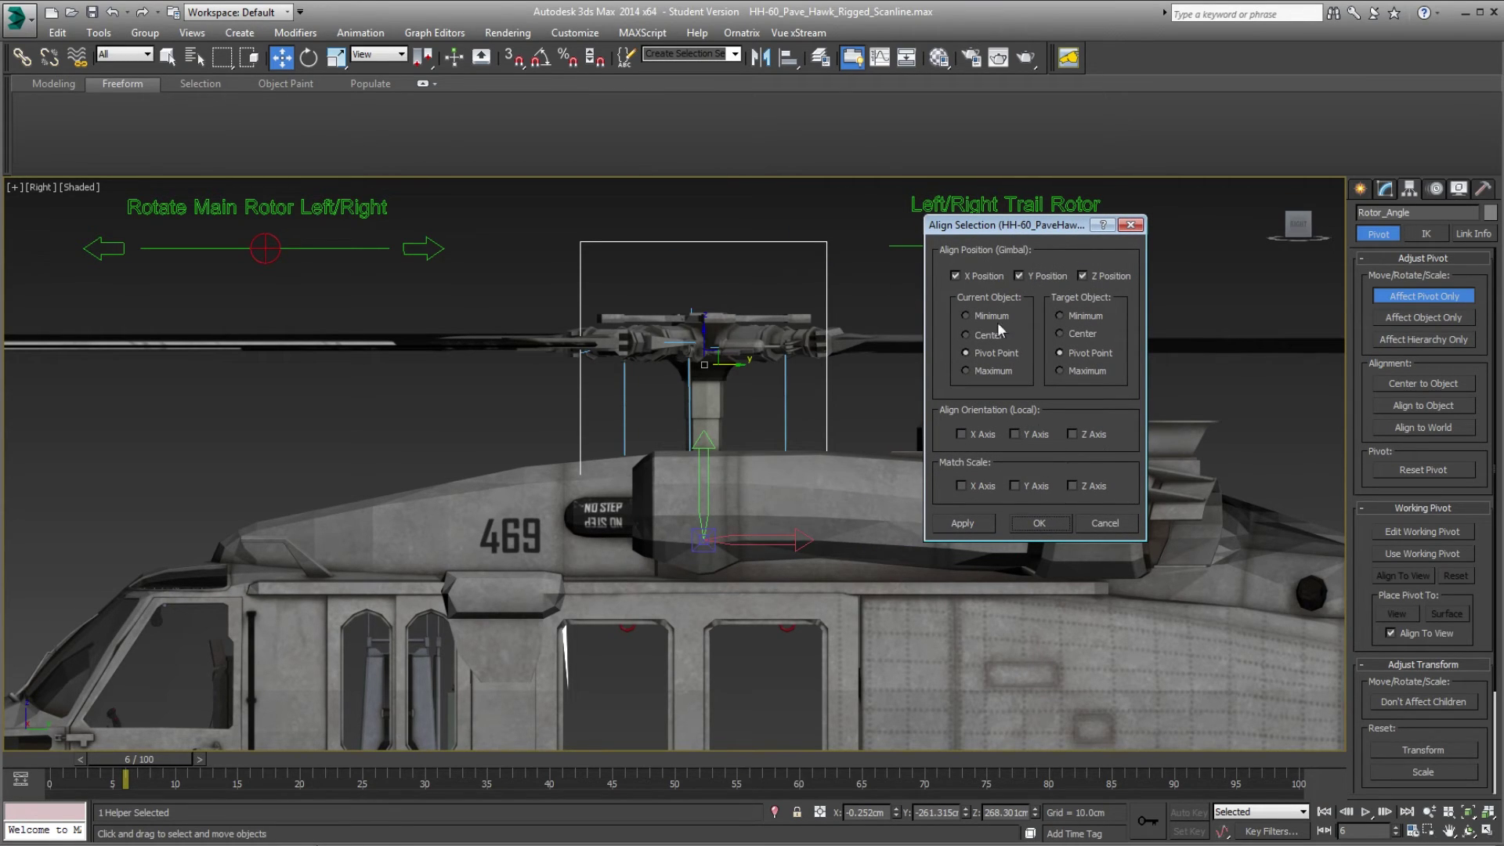
{"action": "left_click", "coordinate": [1036, 527]}
{"action": "left_click", "coordinate": [1395, 297]}
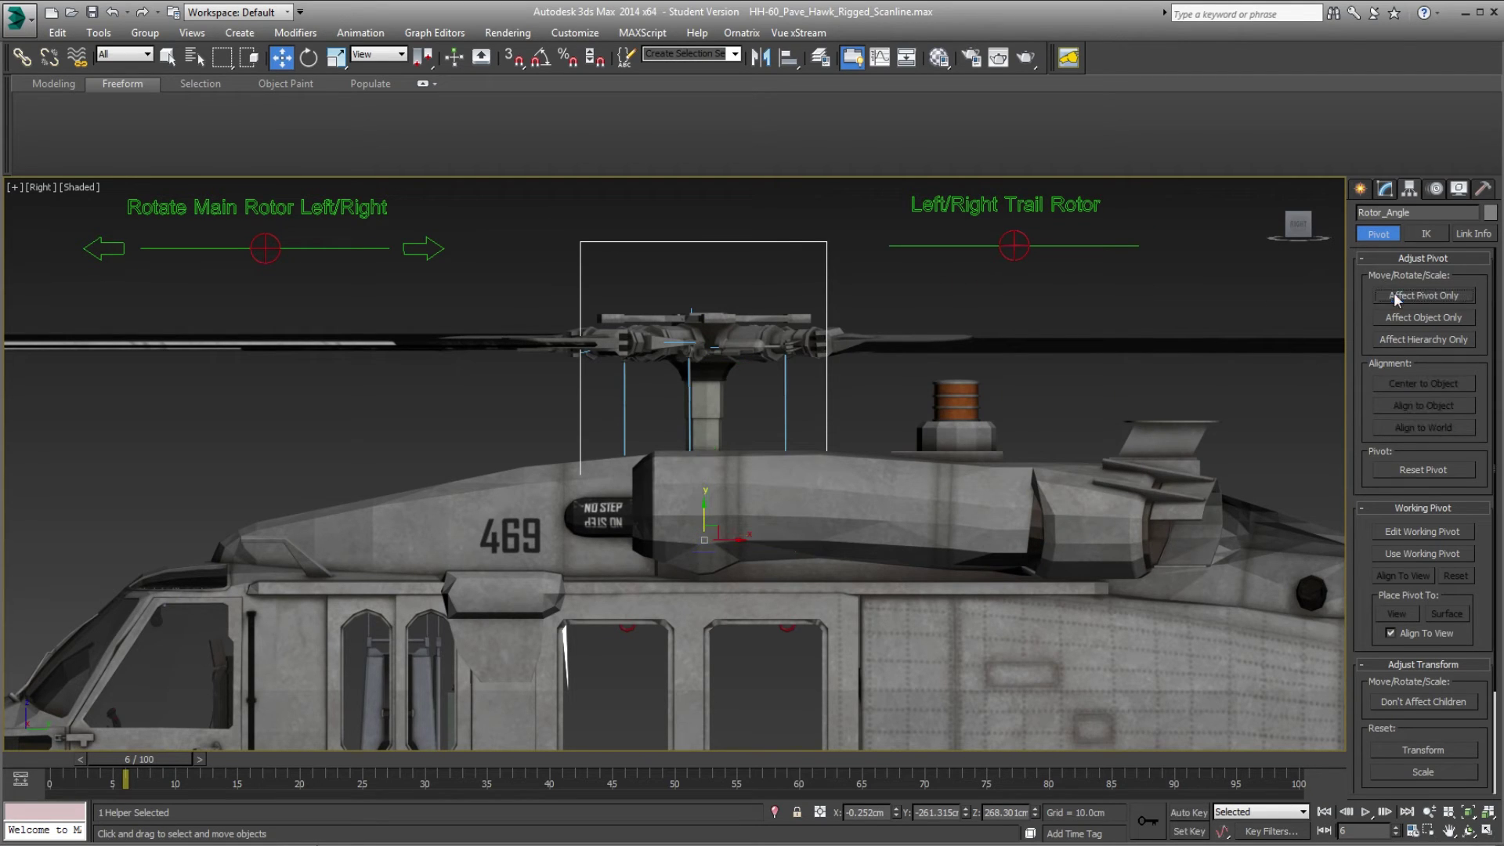
Try rotating the Rotor_Angle dummy about its realigned pivot, clear the selection, and return to frame 0.
{"action": "left_click", "coordinate": [307, 59]}
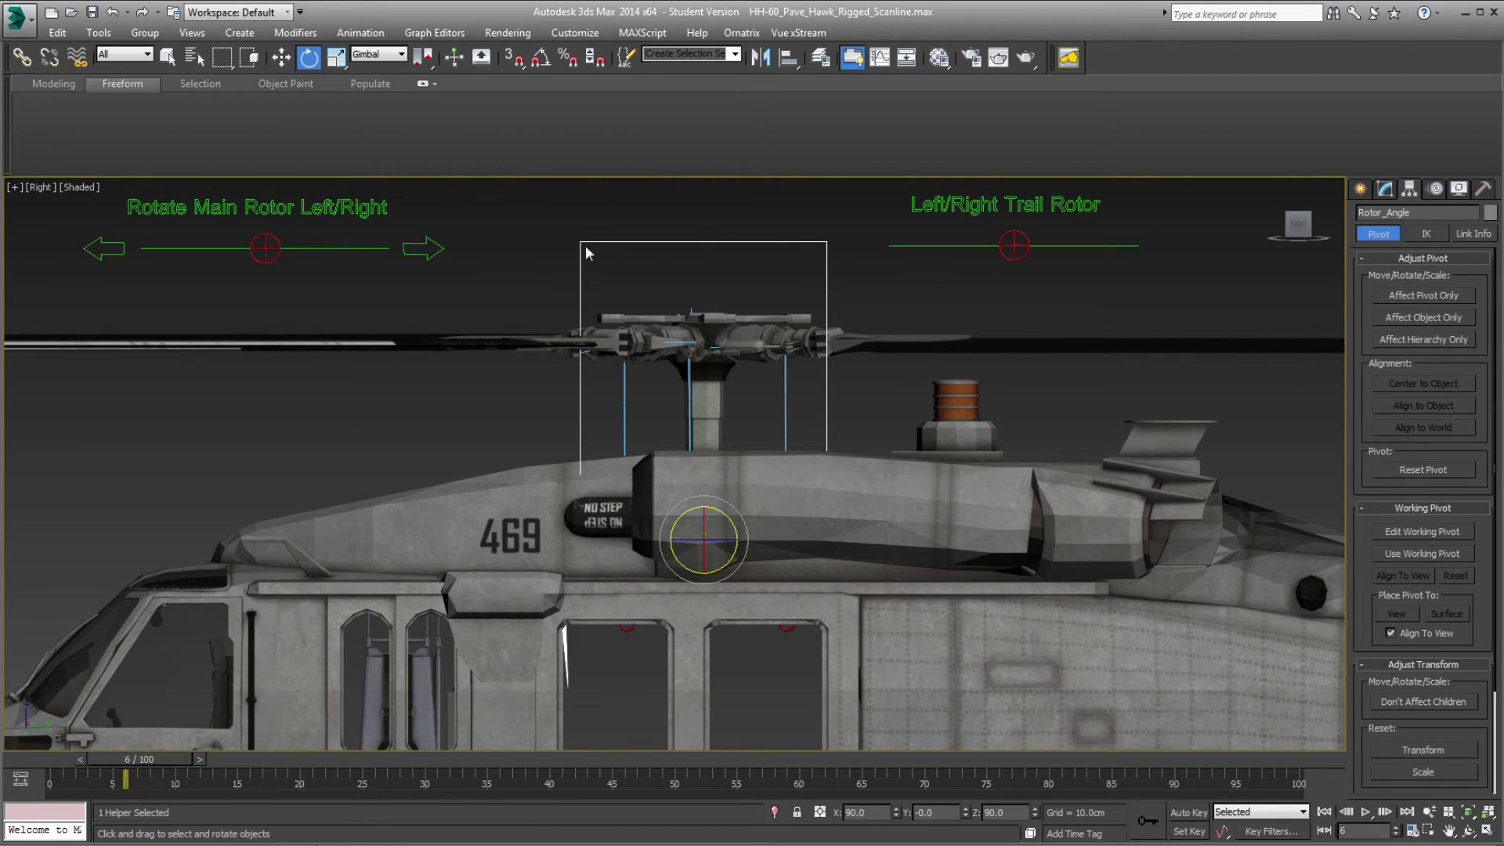
{"action": "mouse_move", "coordinate": [731, 517]}
{"action": "left_mouse_down"}
{"action": "mouse_move", "coordinate": [705, 493]}
{"action": "mouse_move", "coordinate": [715, 513]}
{"action": "mouse_move", "coordinate": [708, 501]}
{"action": "mouse_move", "coordinate": [734, 498]}
{"action": "left_mouse_up"}
{"action": "scroll", "coordinate": [717, 502], "scroll_direction": "down", "scroll_amount": 2}
{"action": "scroll", "coordinate": [716, 502], "scroll_direction": "down", "scroll_amount": 3}
{"action": "middle_click_drag", "start_coordinate": [948, 508], "coordinate": [908, 468]}
{"action": "left_click", "coordinate": [1191, 473]}
{"action": "key", "text": "Home"}
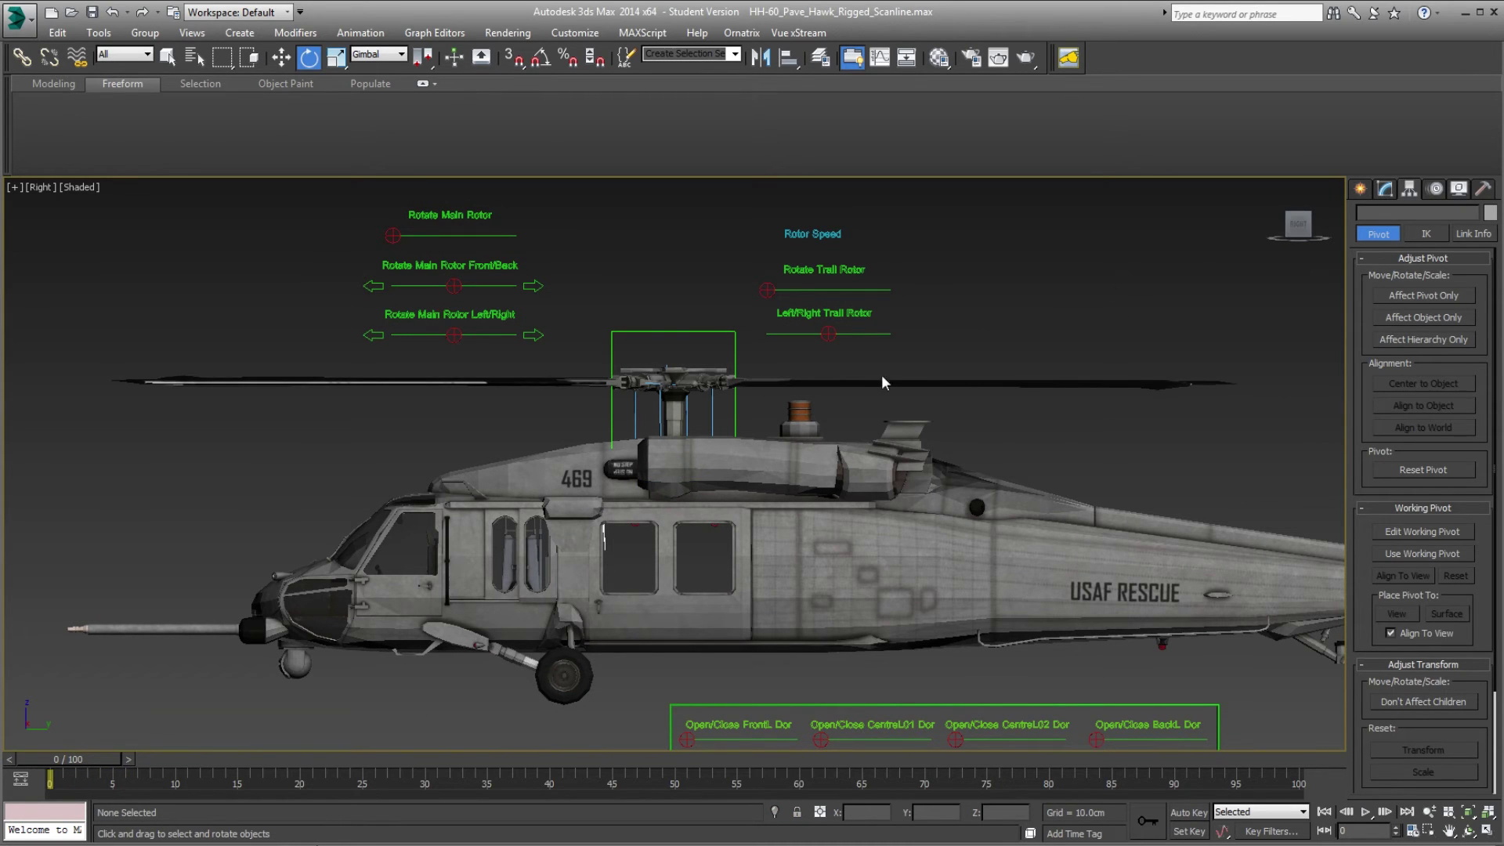
Tilt the Rotor_Angle dummy about -4.5 degrees around Y, playing the animation before and after to check the rotor's spin.
{"action": "left_click", "coordinate": [727, 342]}
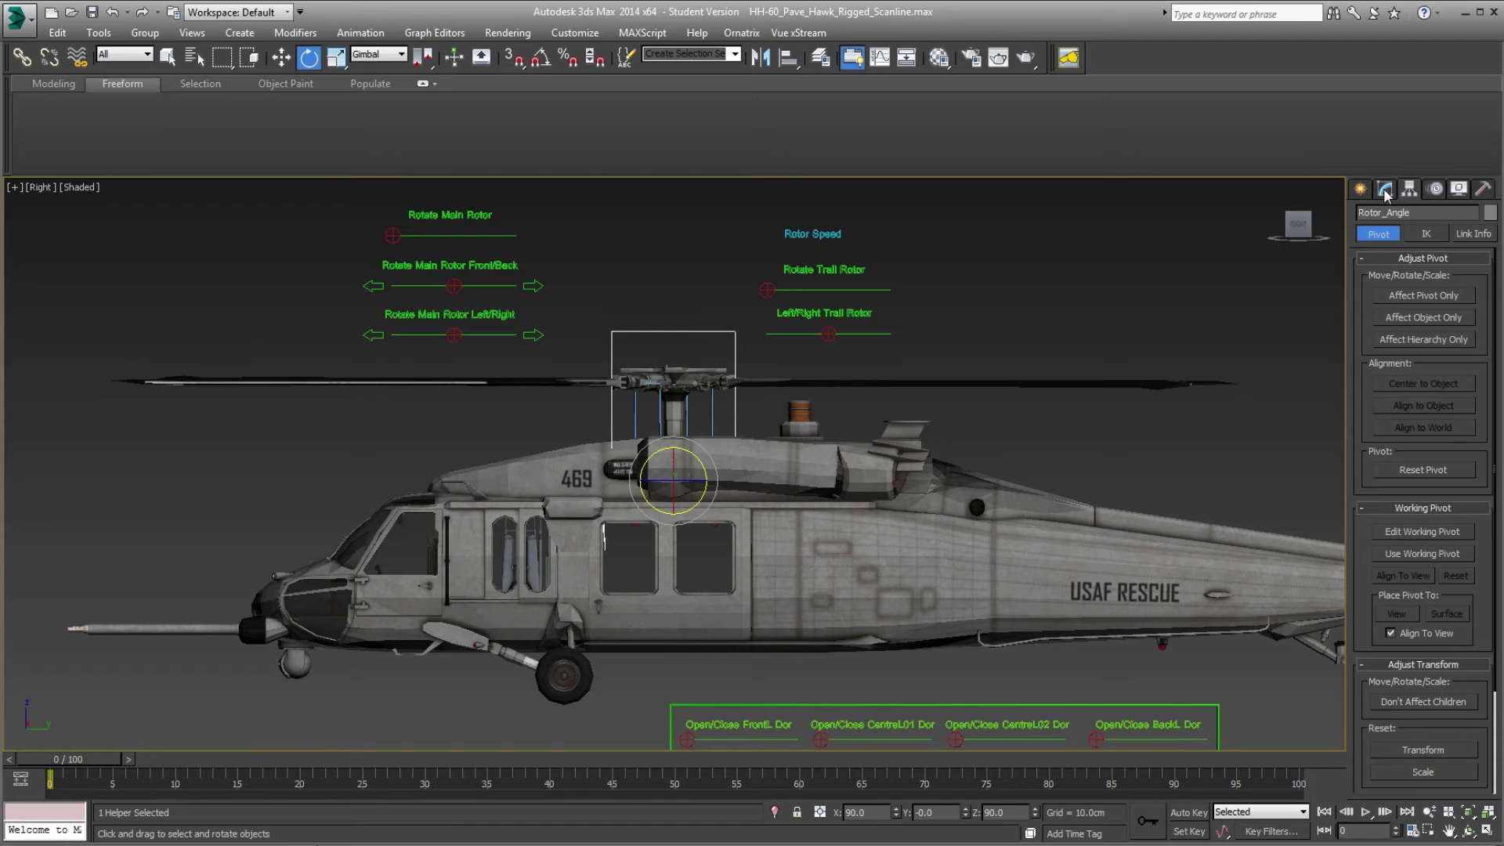
{"action": "left_click", "coordinate": [1365, 812]}
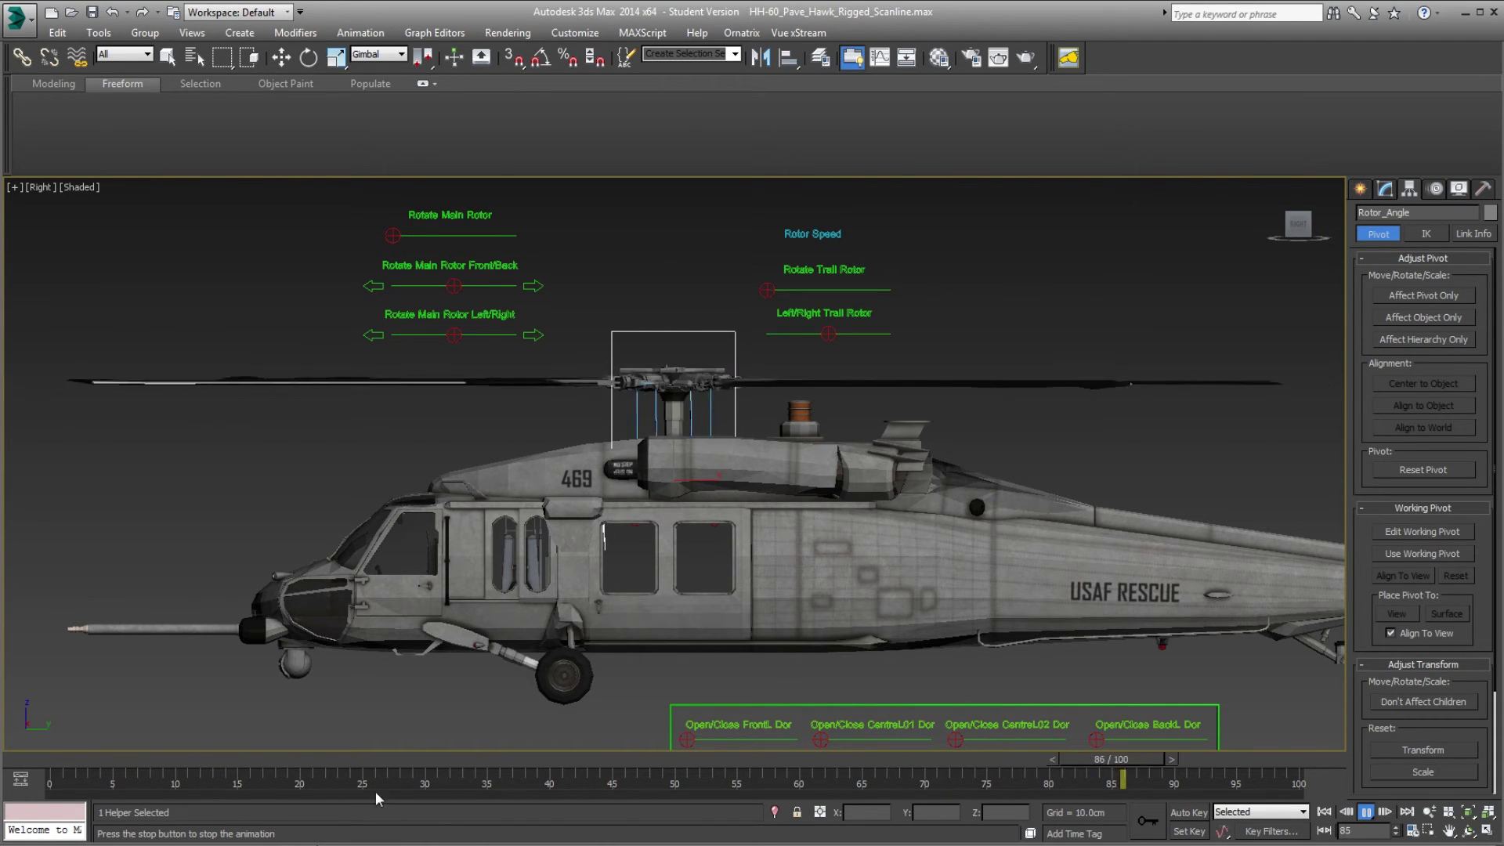
{"action": "key", "text": "e"}
{"action": "left_click_drag", "start_coordinate": [691, 463], "coordinate": [697, 483]}
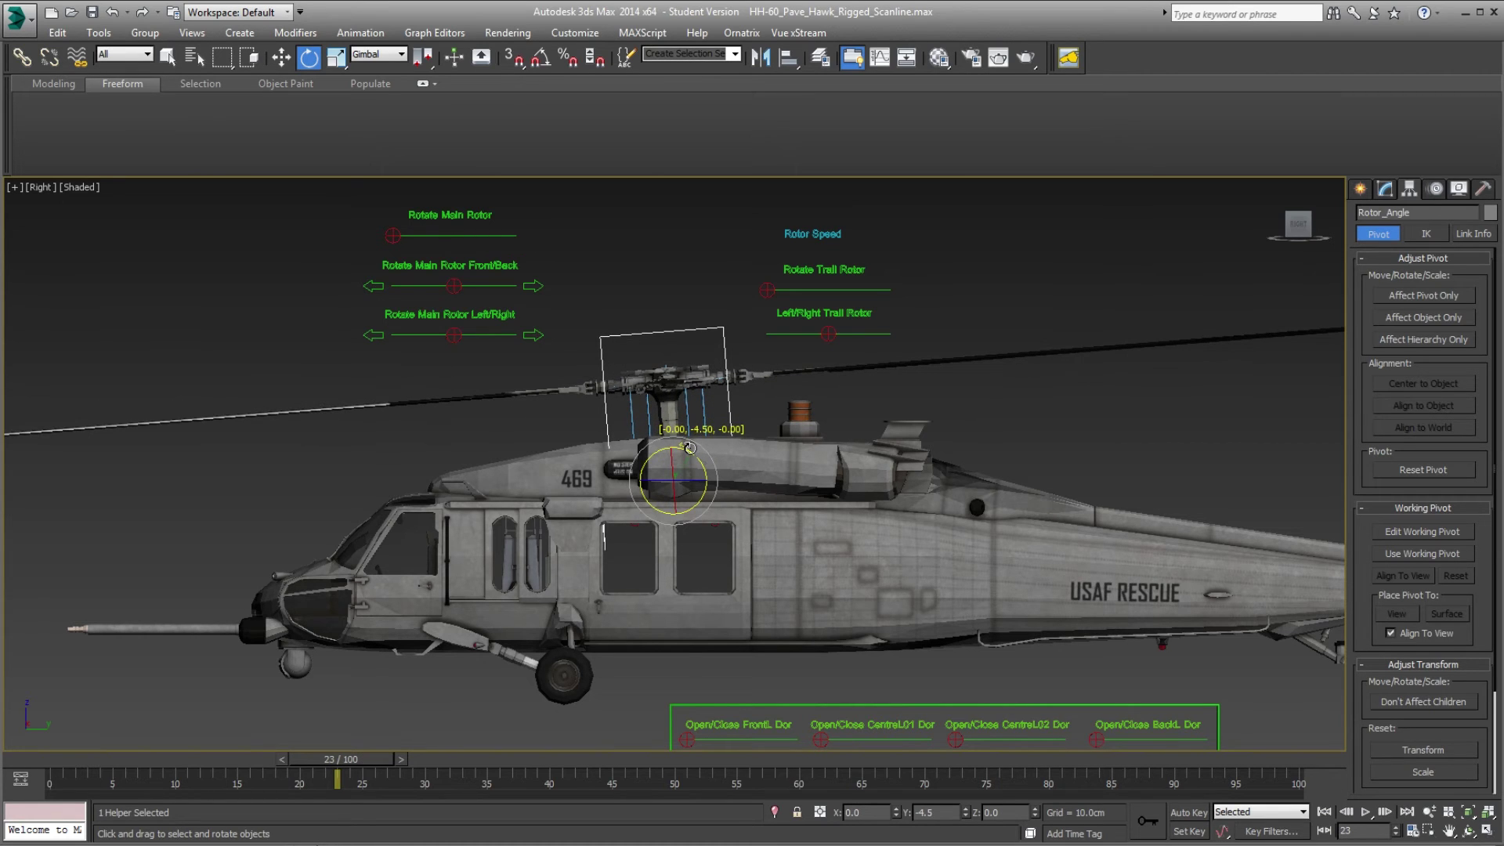
{"action": "left_click", "coordinate": [1359, 814]}
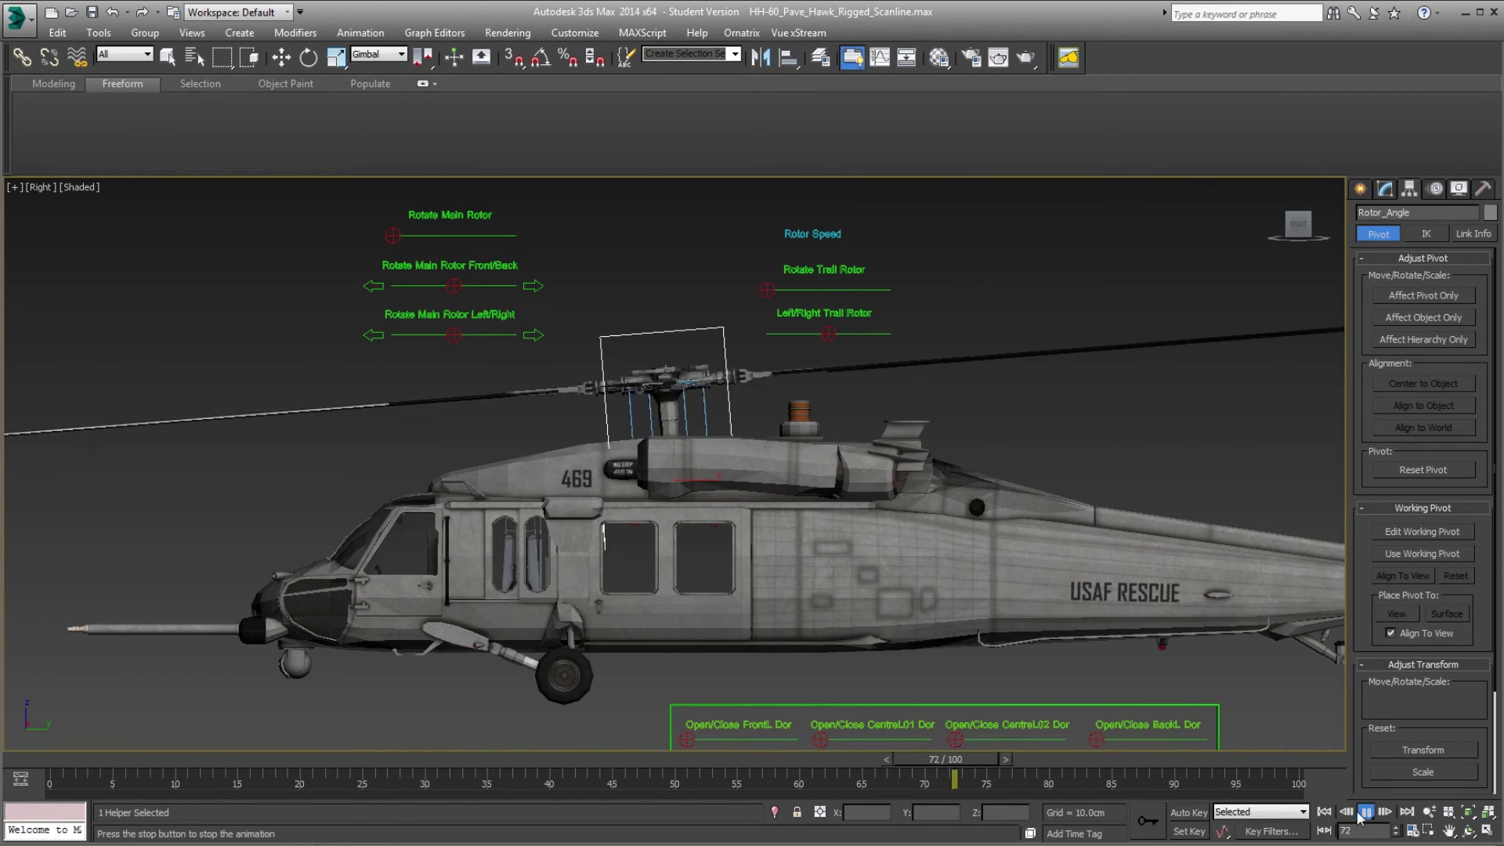
Return the animation to frame 0 and undo the Rotor_Angle dummy's tilt.
{"action": "left_click_drag", "start_coordinate": [294, 759], "coordinate": [45, 762]}
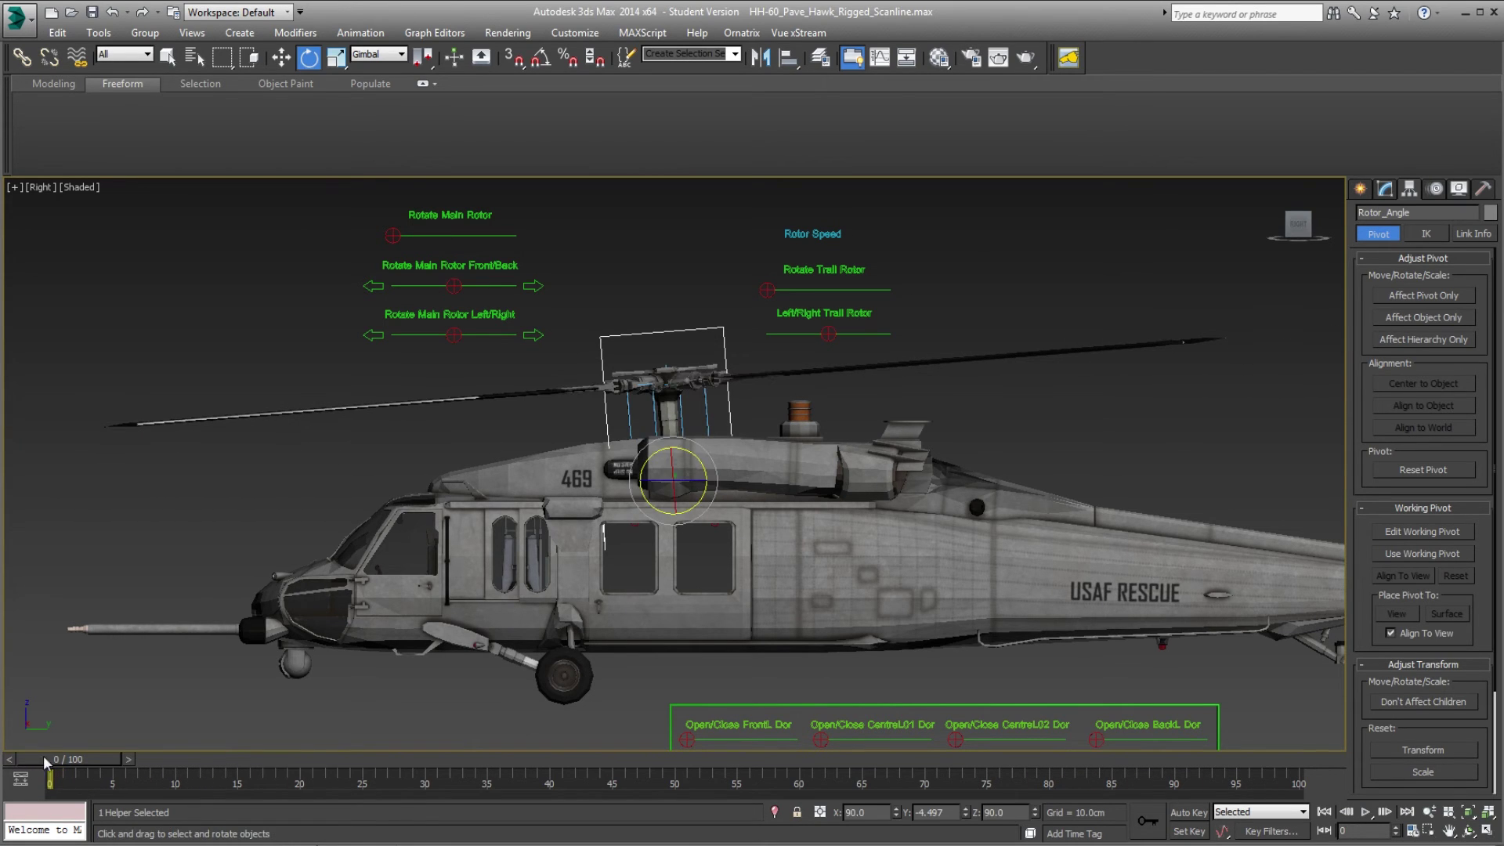
{"action": "key", "text": "ctrl+z"}
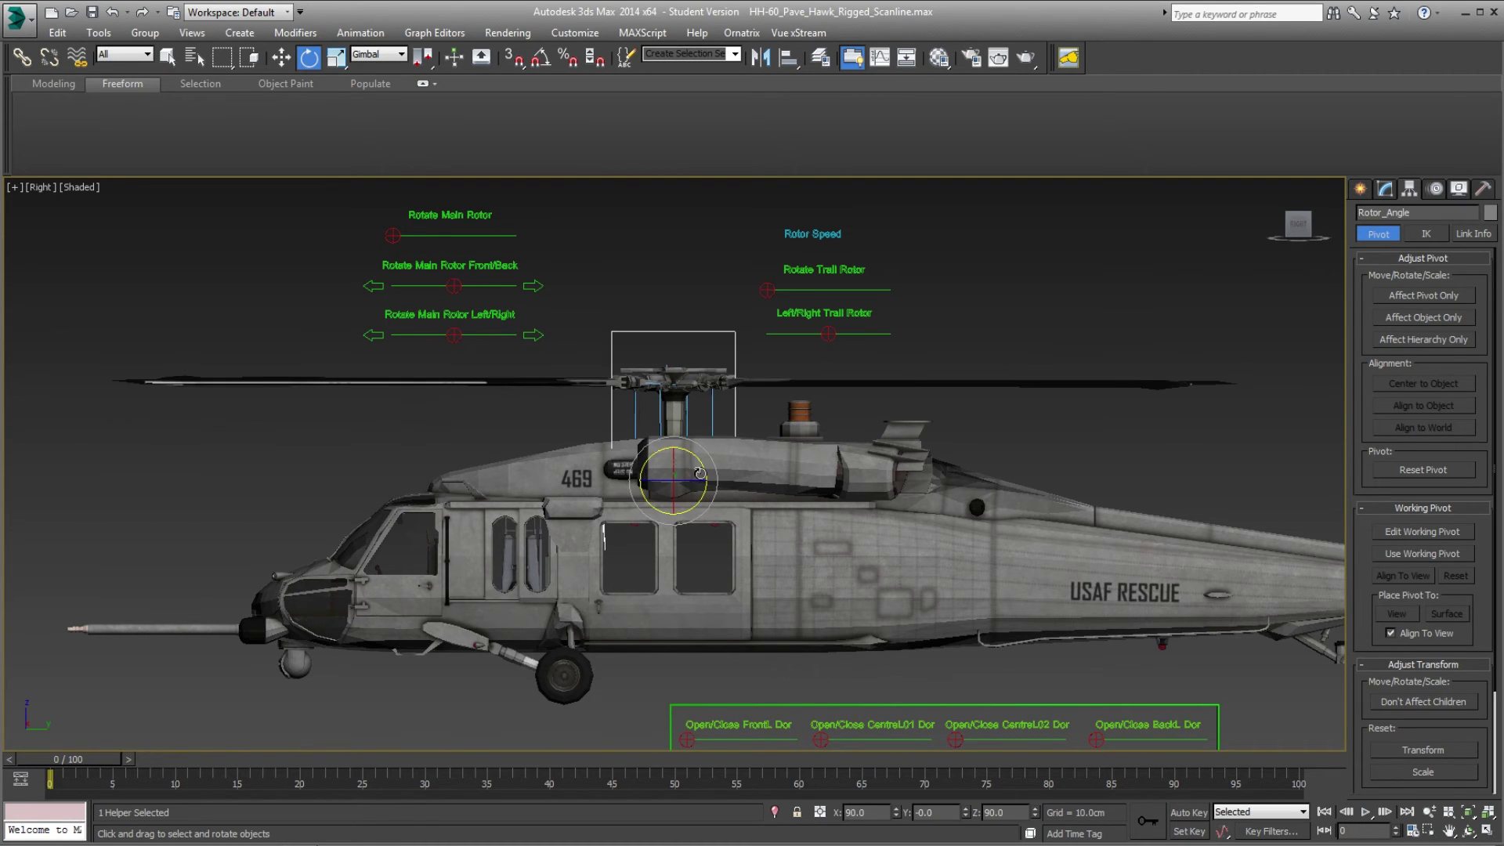
Try moving the helicopter body in the Right view to check its linked parts, and undo the move.
{"action": "left_click", "coordinate": [804, 557]}
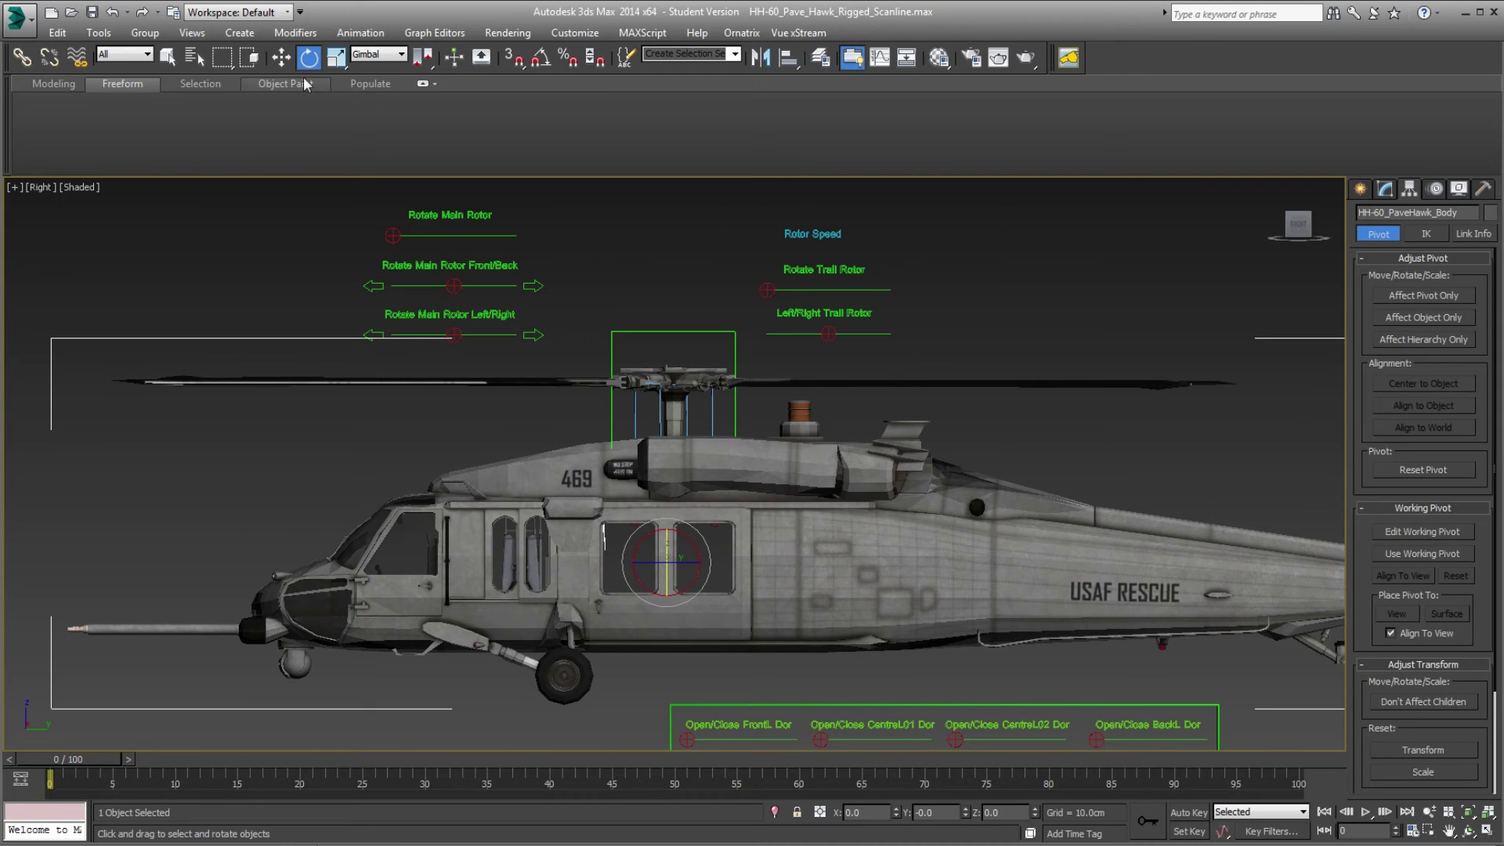
{"action": "left_click", "coordinate": [282, 57]}
{"action": "scroll", "coordinate": [567, 365], "scroll_direction": "down", "scroll_amount": 2}
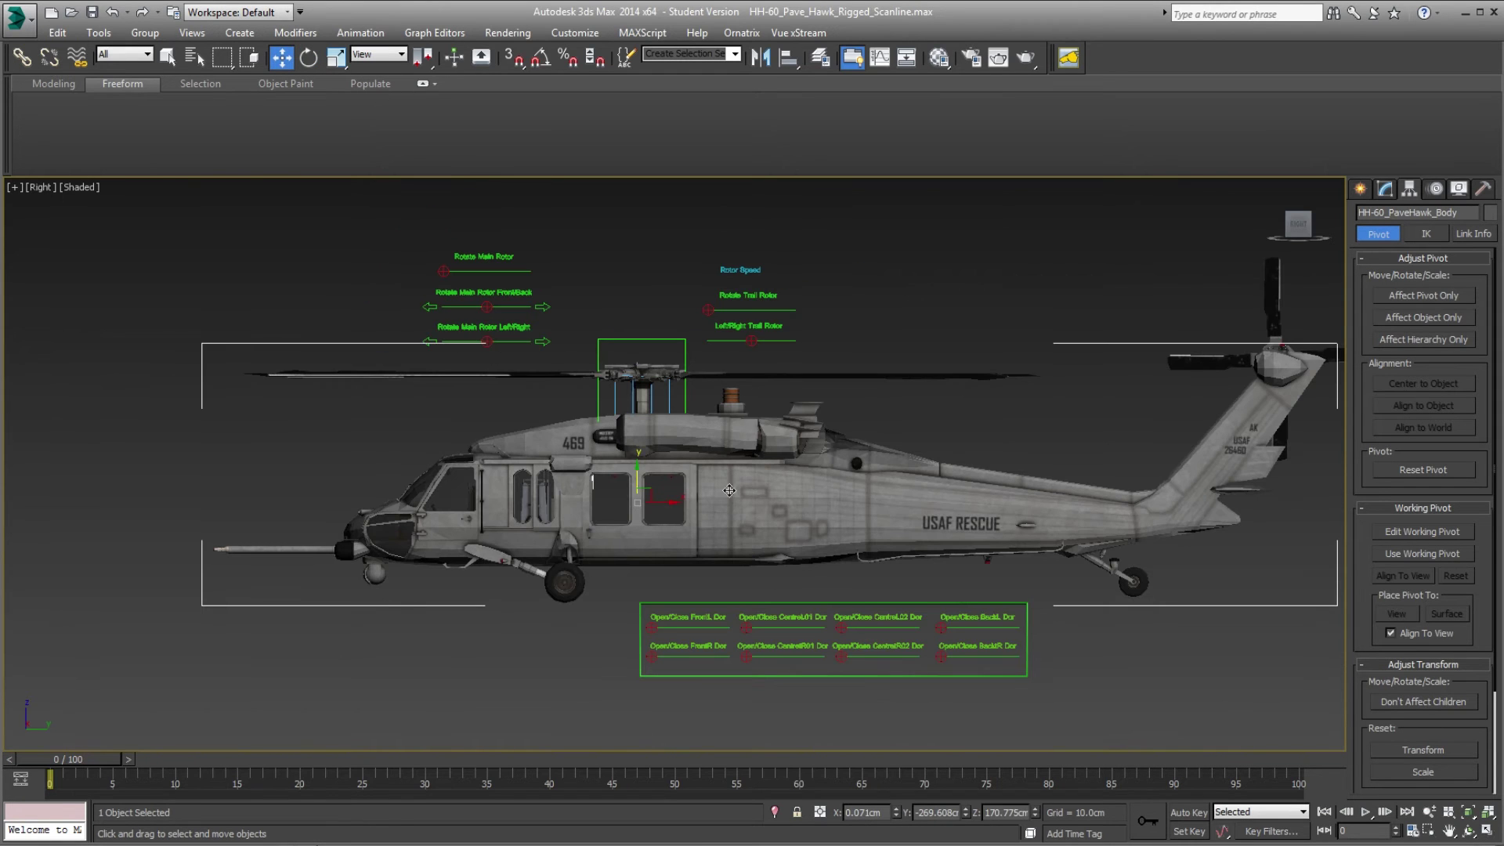
{"action": "left_click_drag", "start_coordinate": [649, 481], "coordinate": [543, 513]}
{"action": "key", "text": "ctrl+z"}
{"action": "scroll", "coordinate": [736, 339], "scroll_direction": "up", "scroll_amount": 2}
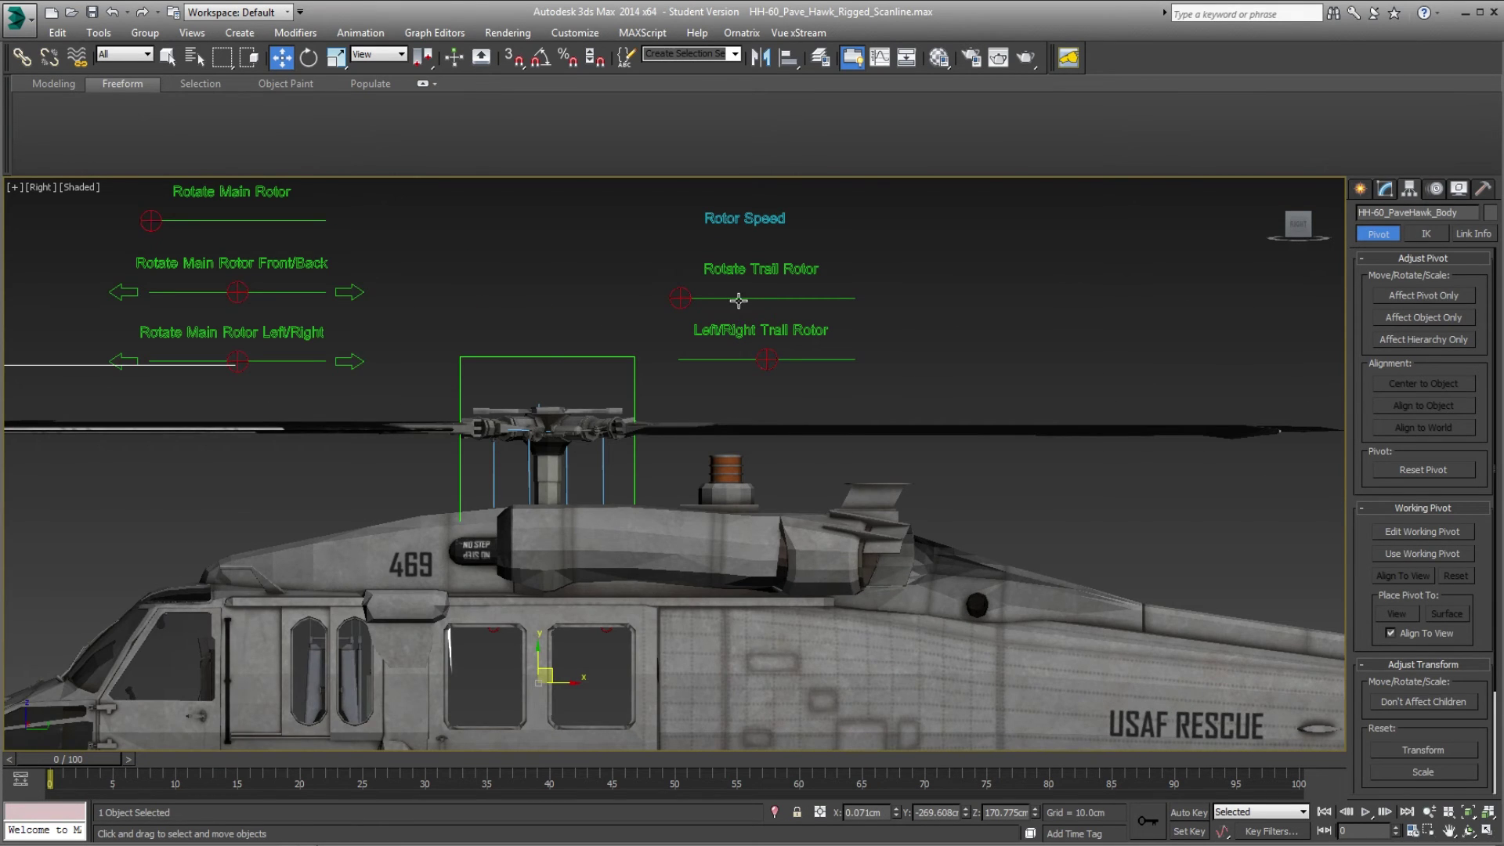
Select the Rotor Speed text and change its object color to a bright bluish green.
{"action": "scroll", "coordinate": [740, 303], "scroll_direction": "down", "scroll_amount": 2}
{"action": "left_click", "coordinate": [742, 242]}
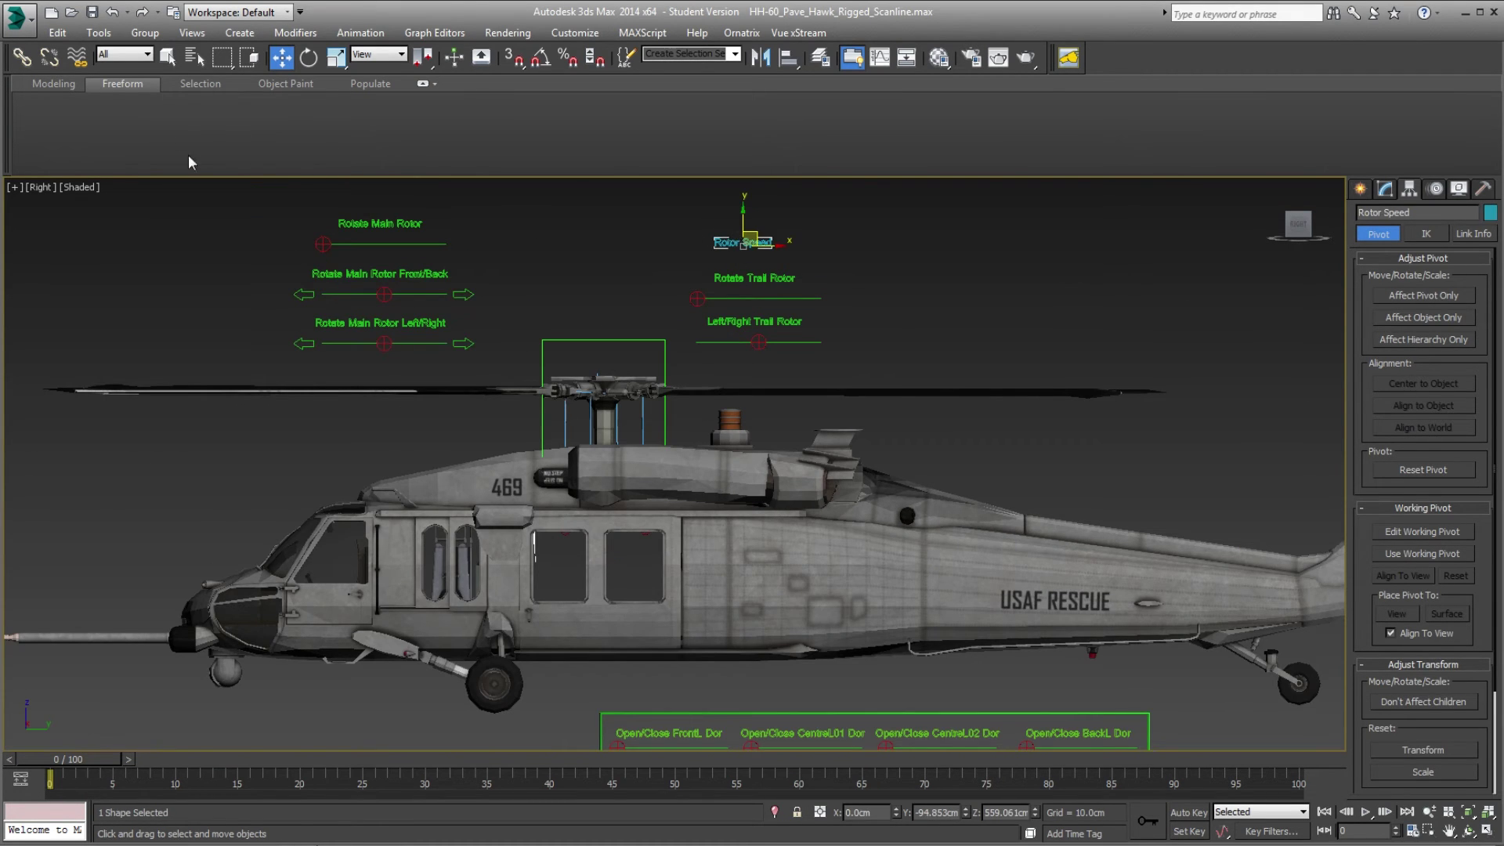
{"action": "left_click", "coordinate": [22, 56]}
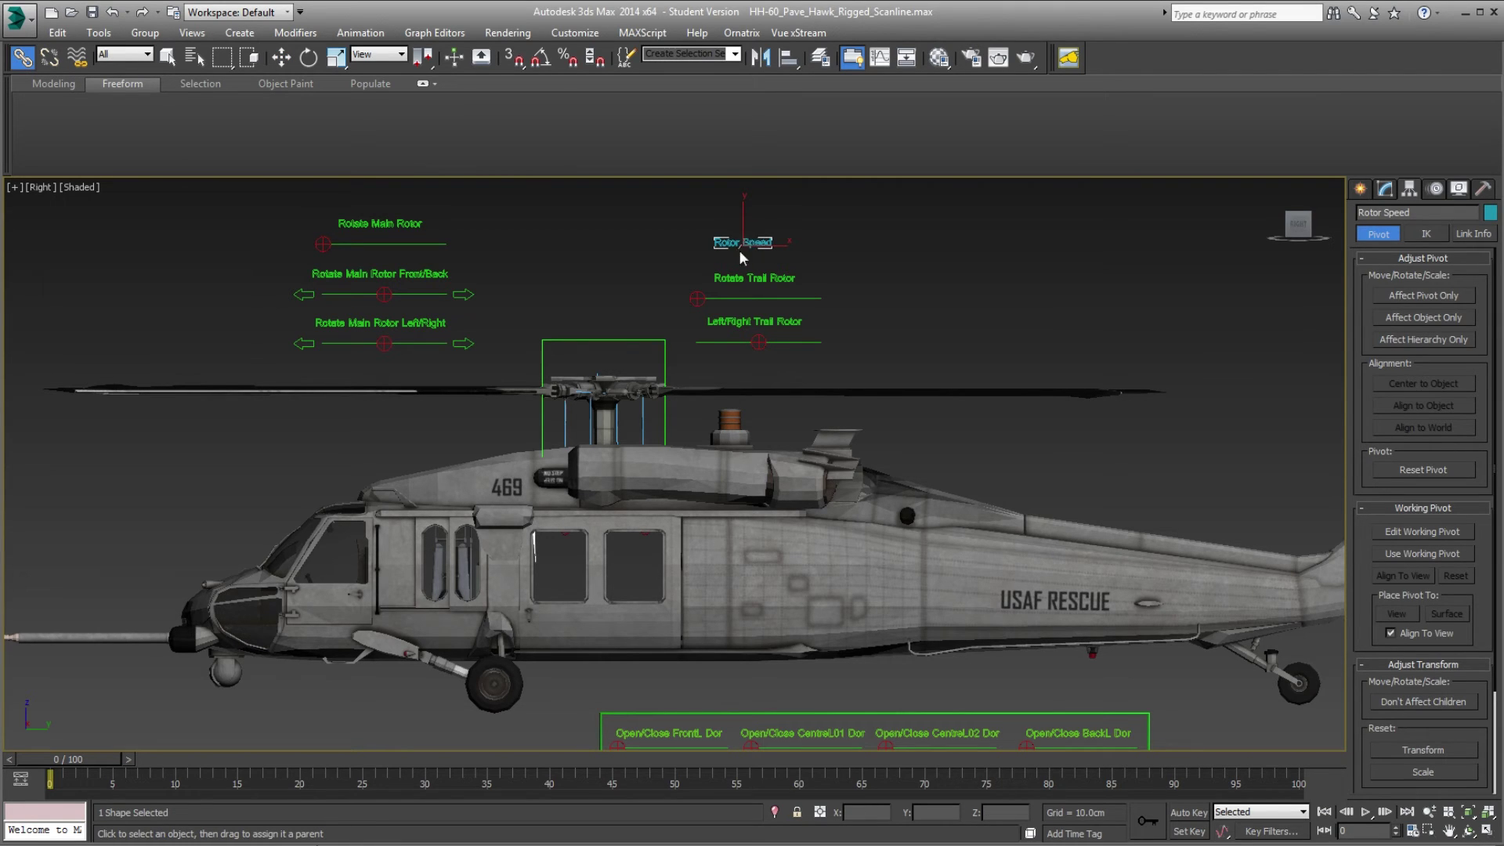
{"action": "left_click", "coordinate": [282, 57]}
{"action": "scroll", "coordinate": [741, 239], "scroll_direction": "up", "scroll_amount": 3}
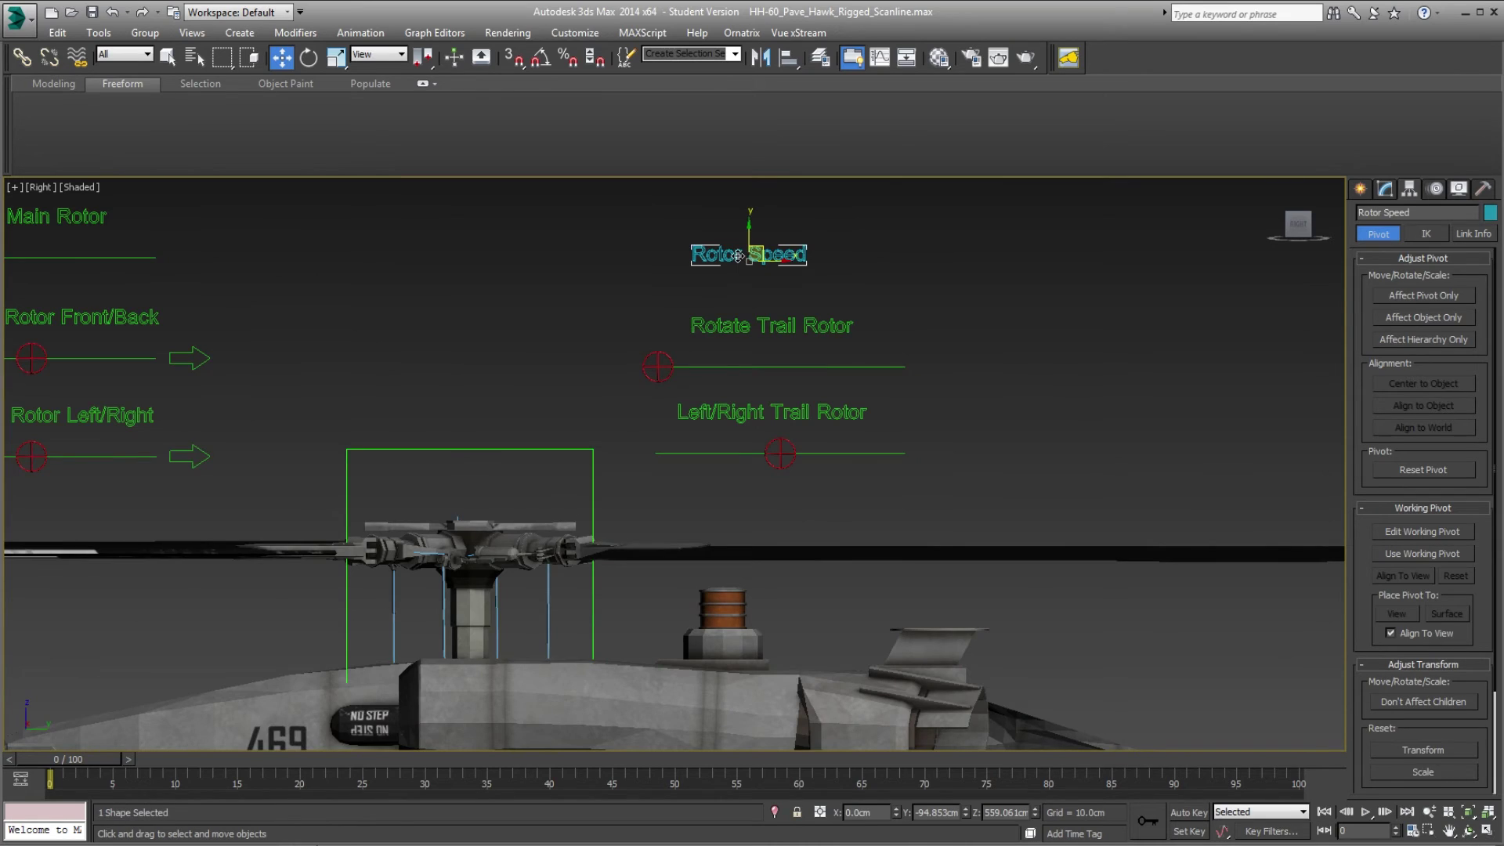
{"action": "scroll", "coordinate": [739, 304], "scroll_direction": "up", "scroll_amount": 2}
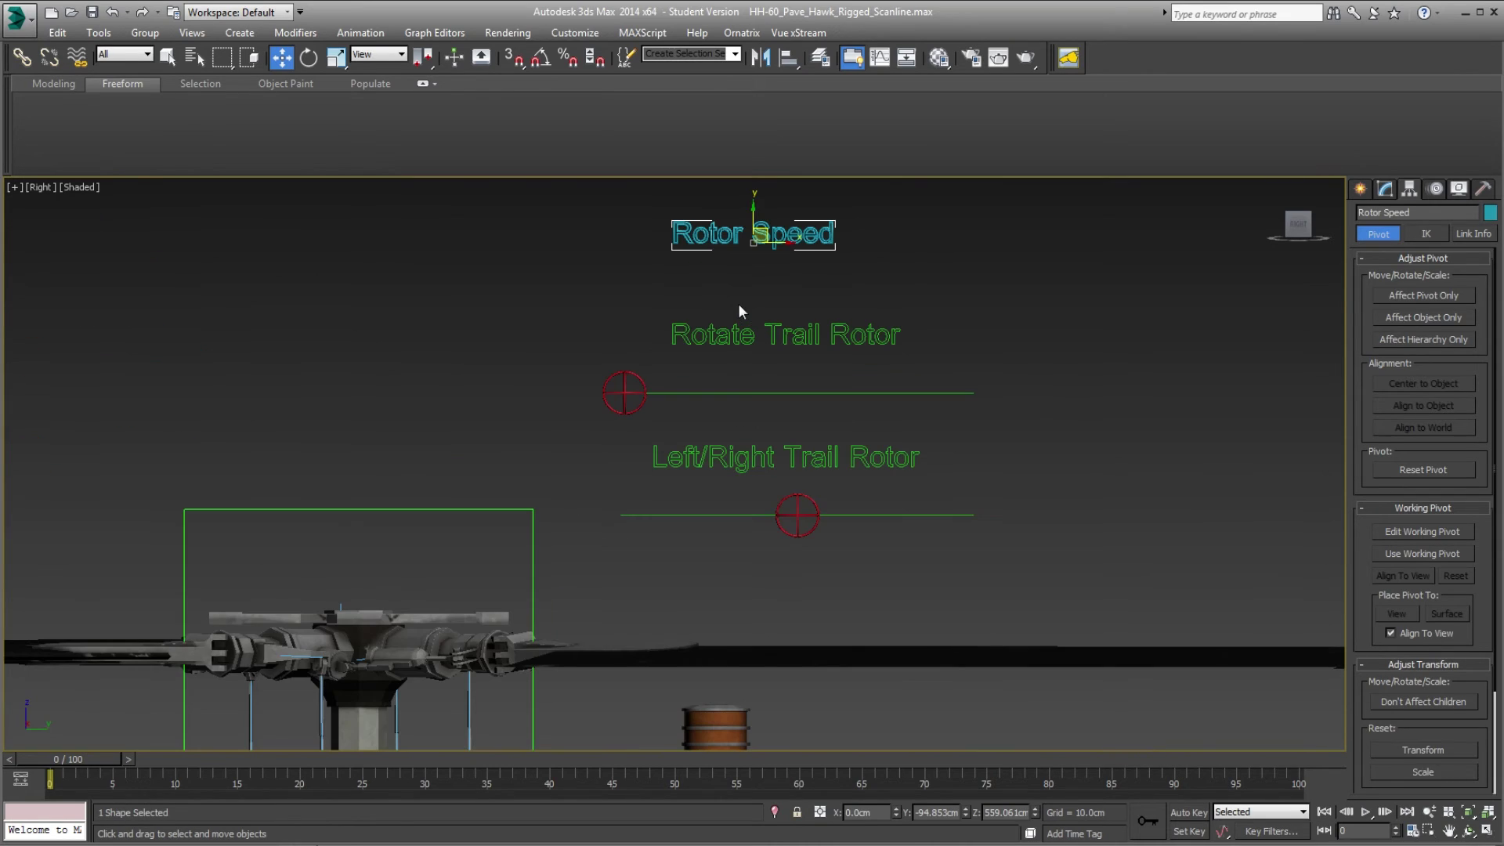
{"action": "left_click", "coordinate": [1490, 213]}
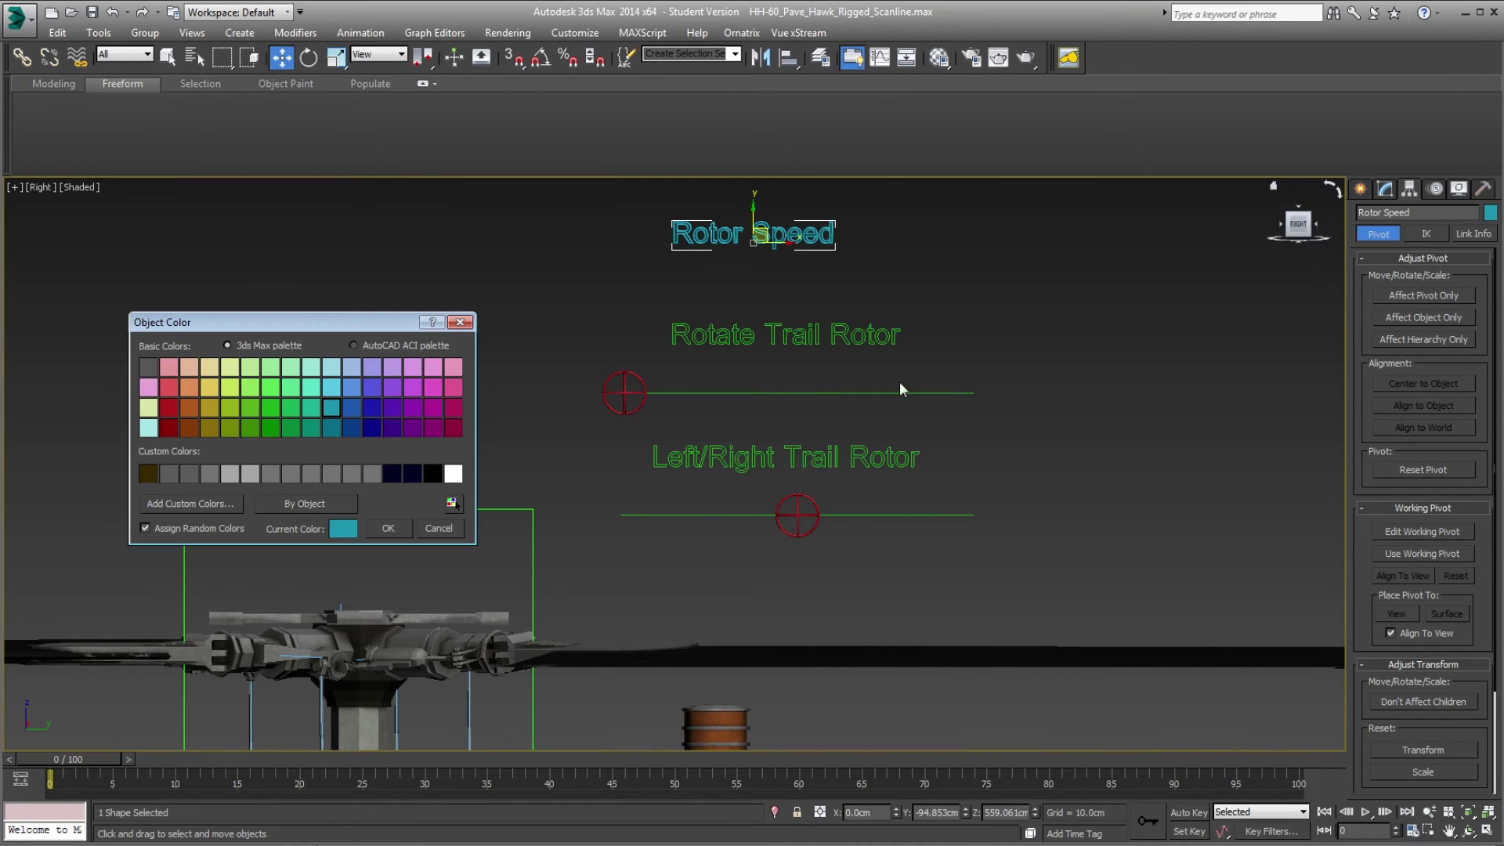
{"action": "left_click", "coordinate": [293, 404]}
{"action": "left_click", "coordinate": [396, 527]}
{"action": "left_click", "coordinate": [562, 299]}
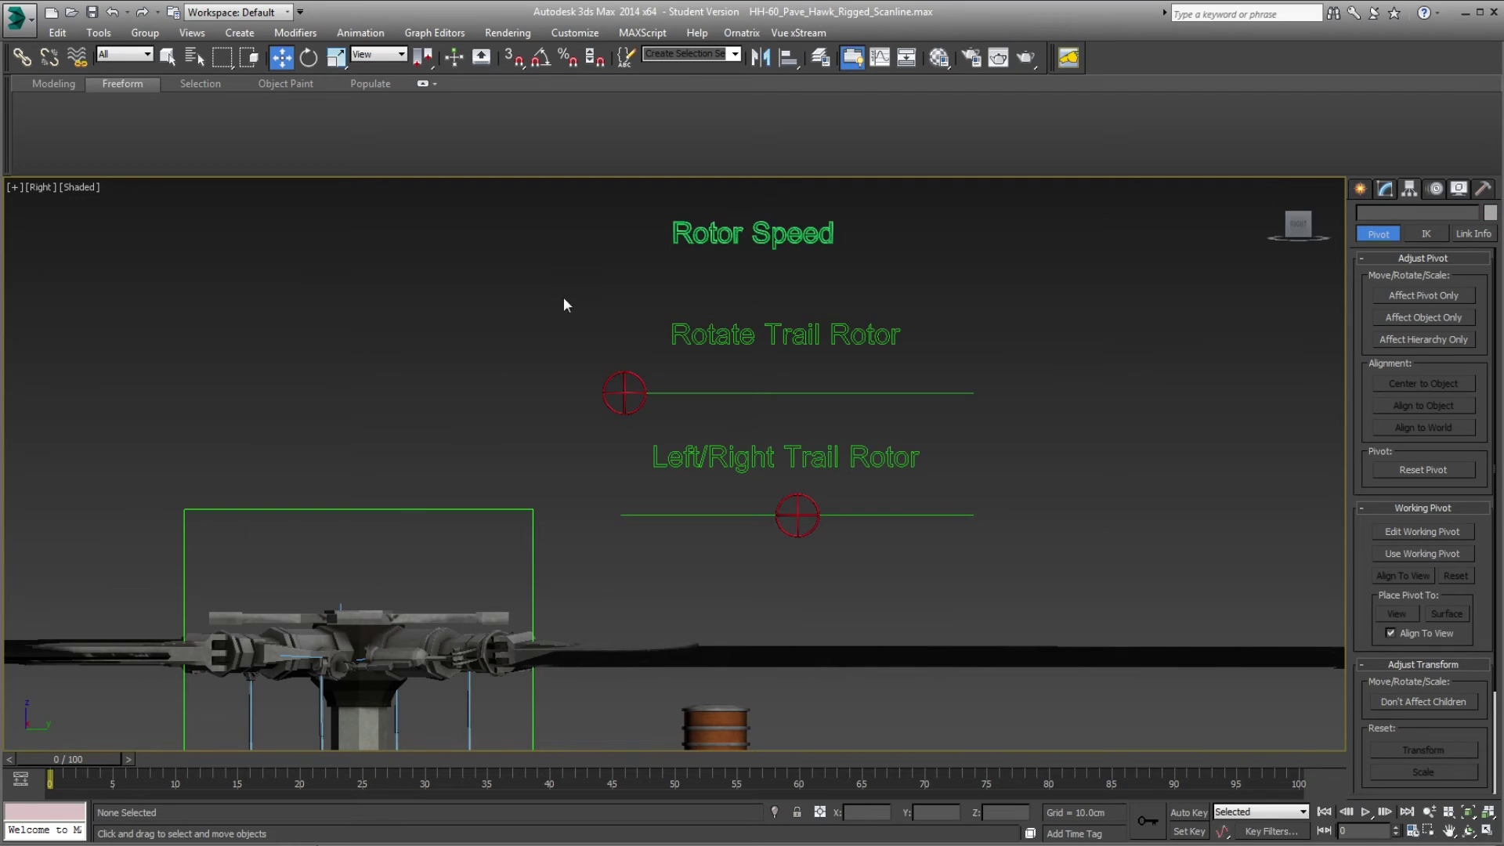
Change the Rotor Speed text's object color to a darker green and compare it with the other control labels.
{"action": "left_click", "coordinate": [723, 229]}
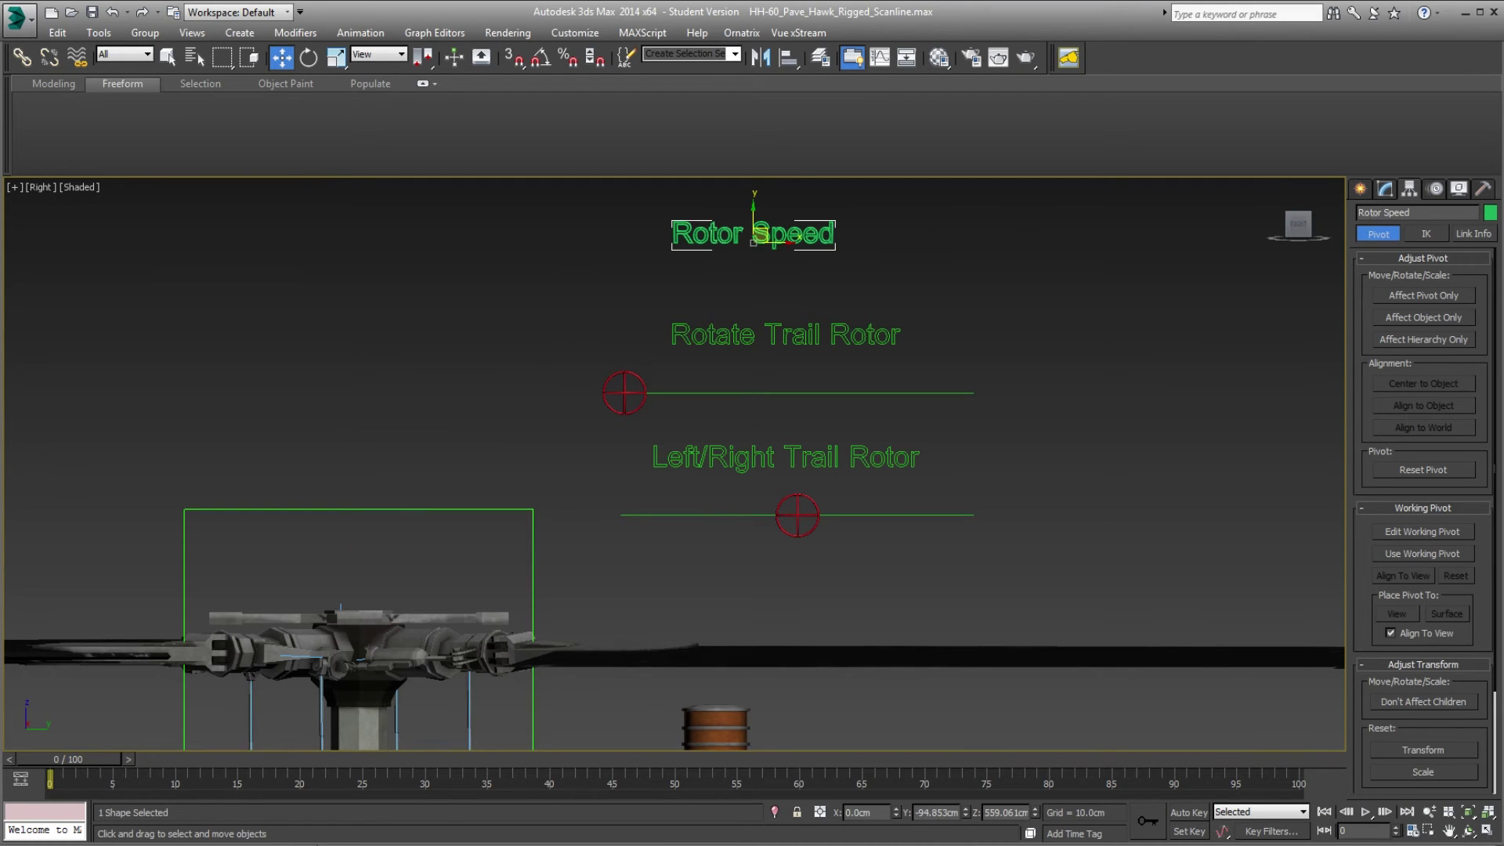
{"action": "left_click", "coordinate": [1489, 213]}
{"action": "left_click", "coordinate": [285, 430]}
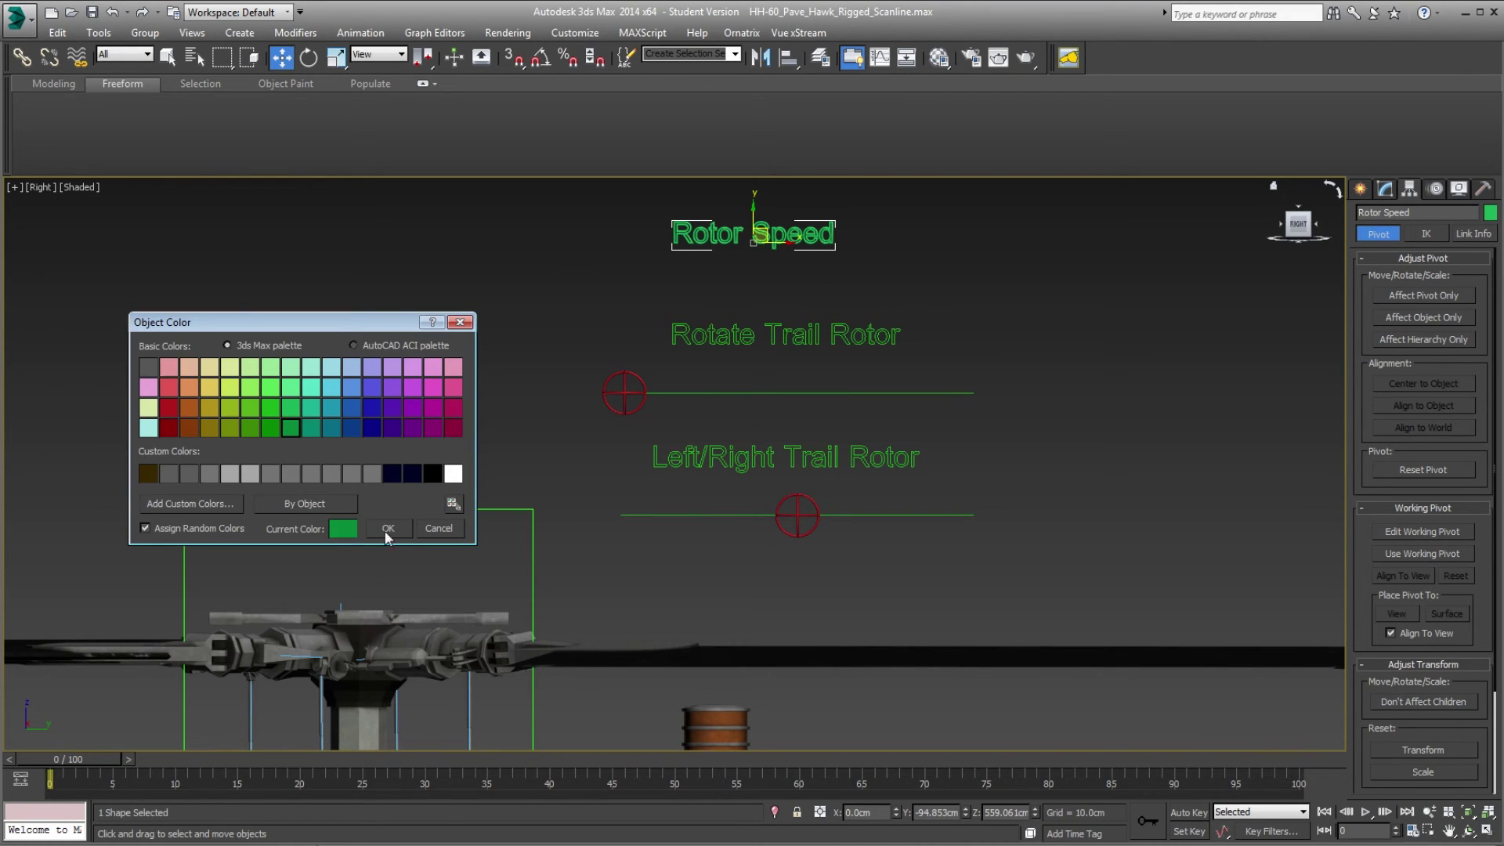
{"action": "left_click", "coordinate": [388, 529]}
{"action": "left_click", "coordinate": [583, 256]}
{"action": "scroll", "coordinate": [581, 264], "scroll_direction": "down", "scroll_amount": 5}
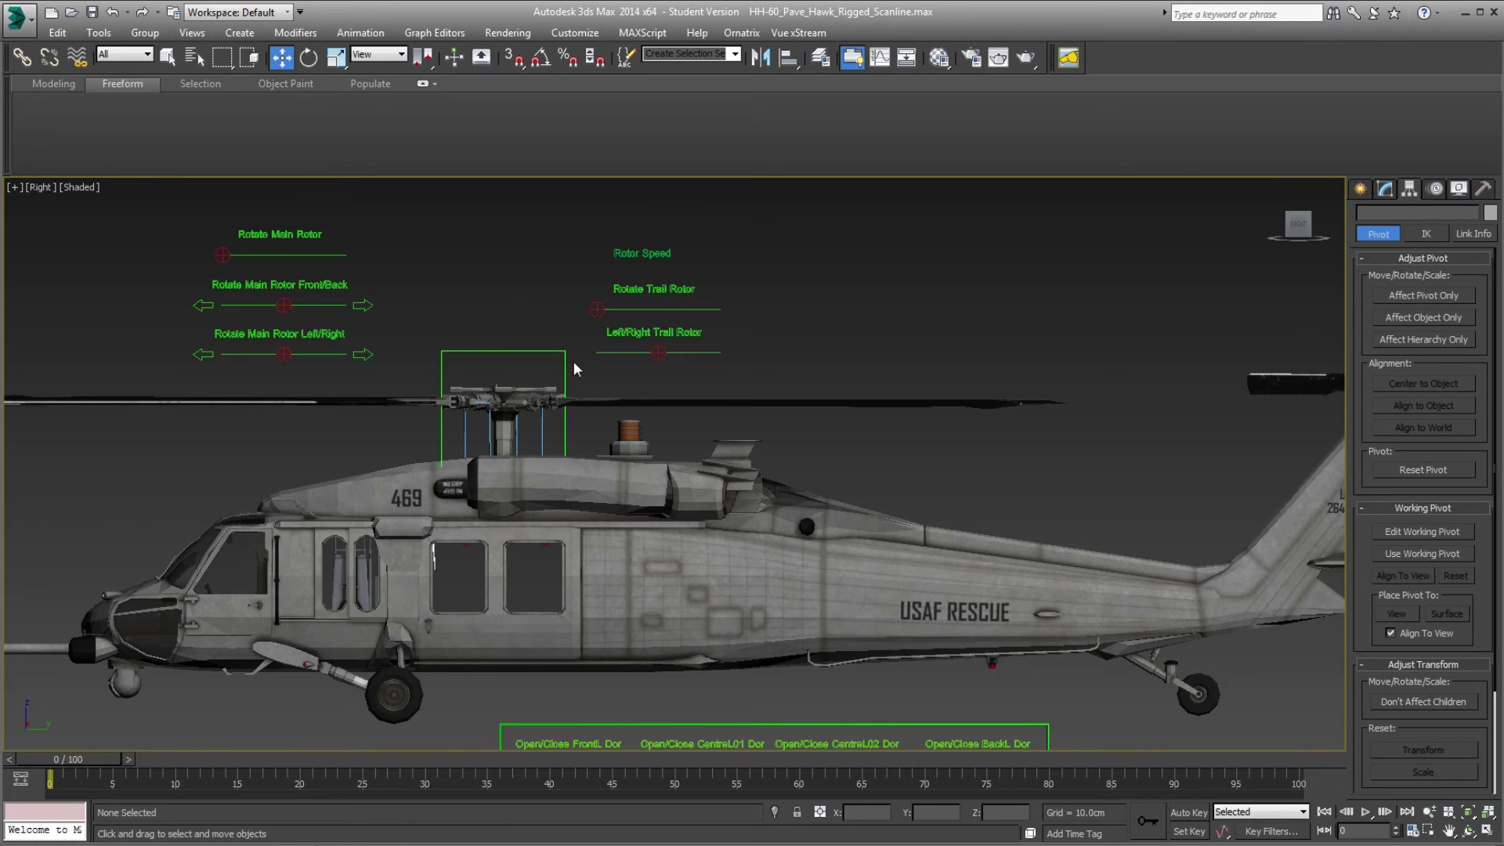
Set the Rotor Speed text's object color to a pure green closer to the neighbouring rotor control labels.
{"action": "scroll", "coordinate": [594, 384], "scroll_direction": "up", "scroll_amount": 1}
{"action": "scroll", "coordinate": [595, 383], "scroll_direction": "up", "scroll_amount": 3}
{"action": "middle_click_drag", "start_coordinate": [697, 307], "coordinate": [683, 586]}
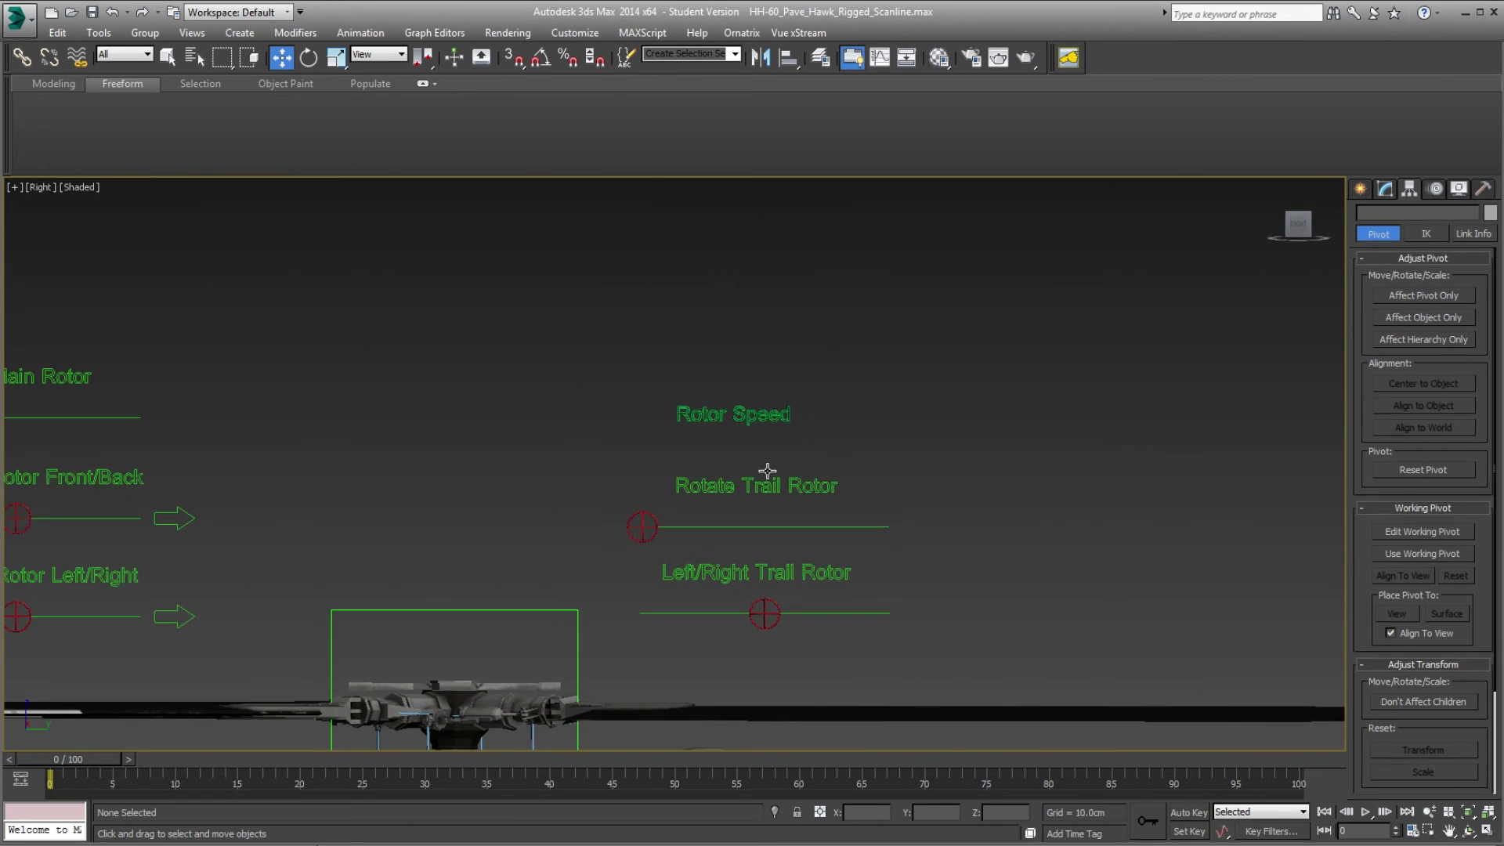
{"action": "left_click", "coordinate": [776, 419]}
{"action": "left_click", "coordinate": [1489, 213]}
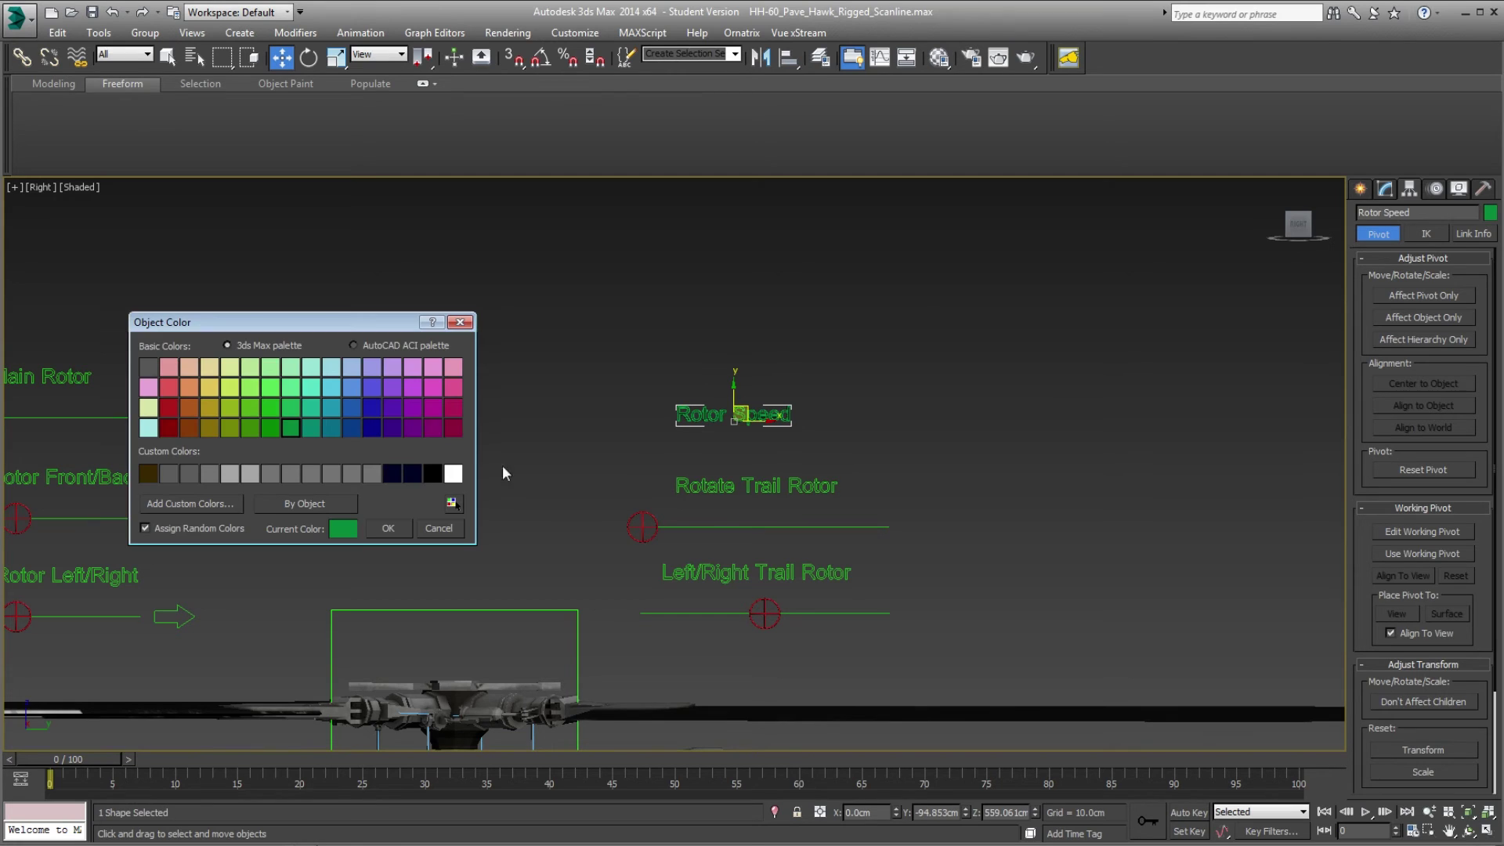
{"action": "left_click", "coordinate": [390, 528]}
{"action": "left_click", "coordinate": [558, 430]}
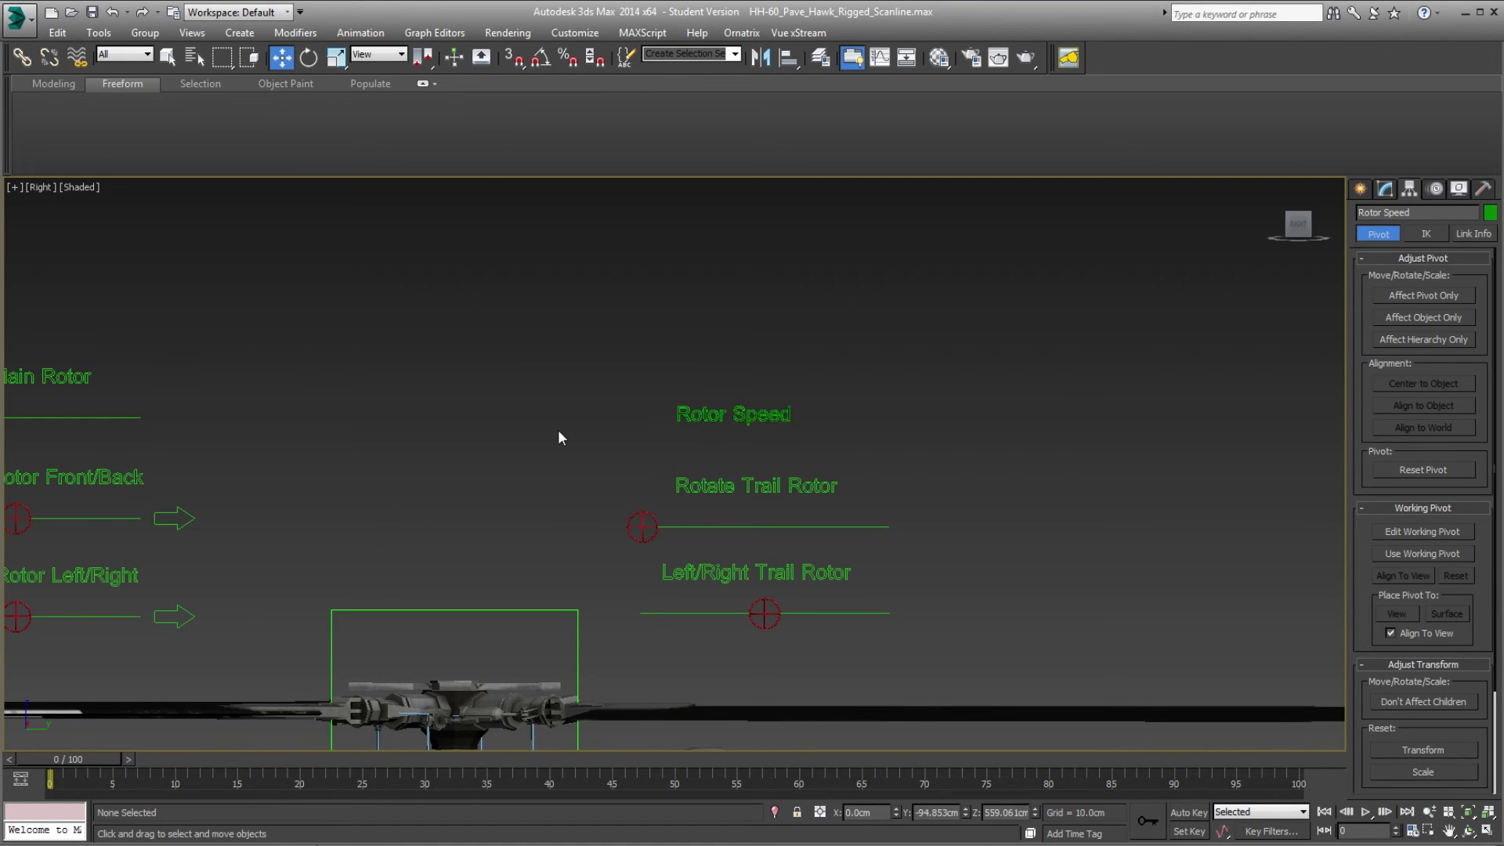
Disable the Rotor Speed text's Enable In Viewport rendering option so its outline displays as thin lines like the other labels.
{"action": "scroll", "coordinate": [595, 450], "scroll_direction": "up", "scroll_amount": 5}
{"action": "scroll", "coordinate": [805, 419], "scroll_direction": "up", "scroll_amount": 1}
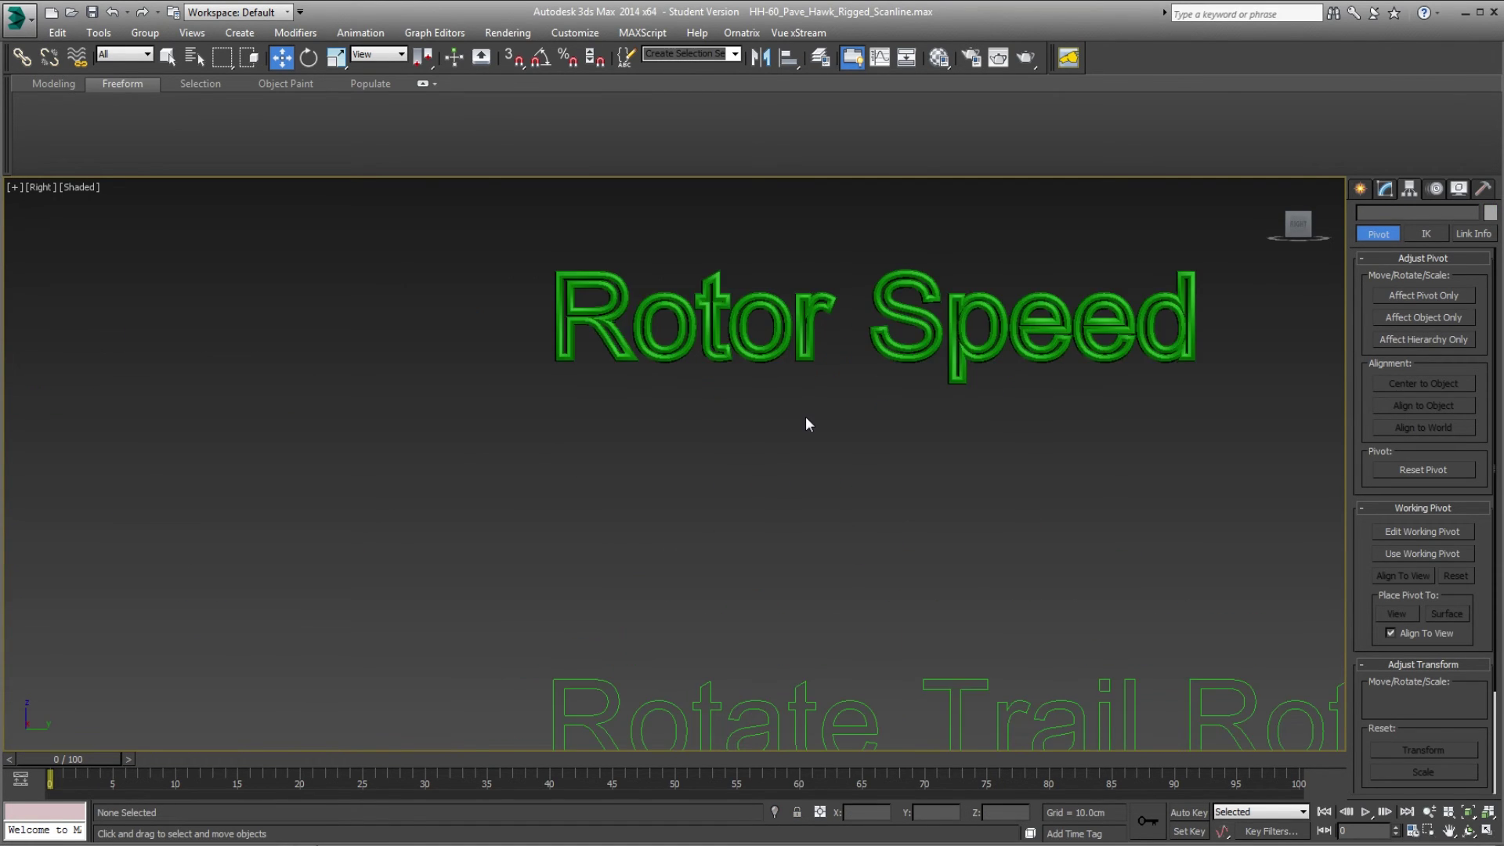
{"action": "scroll", "coordinate": [805, 419], "scroll_direction": "down", "scroll_amount": 1}
{"action": "left_click", "coordinate": [771, 355]}
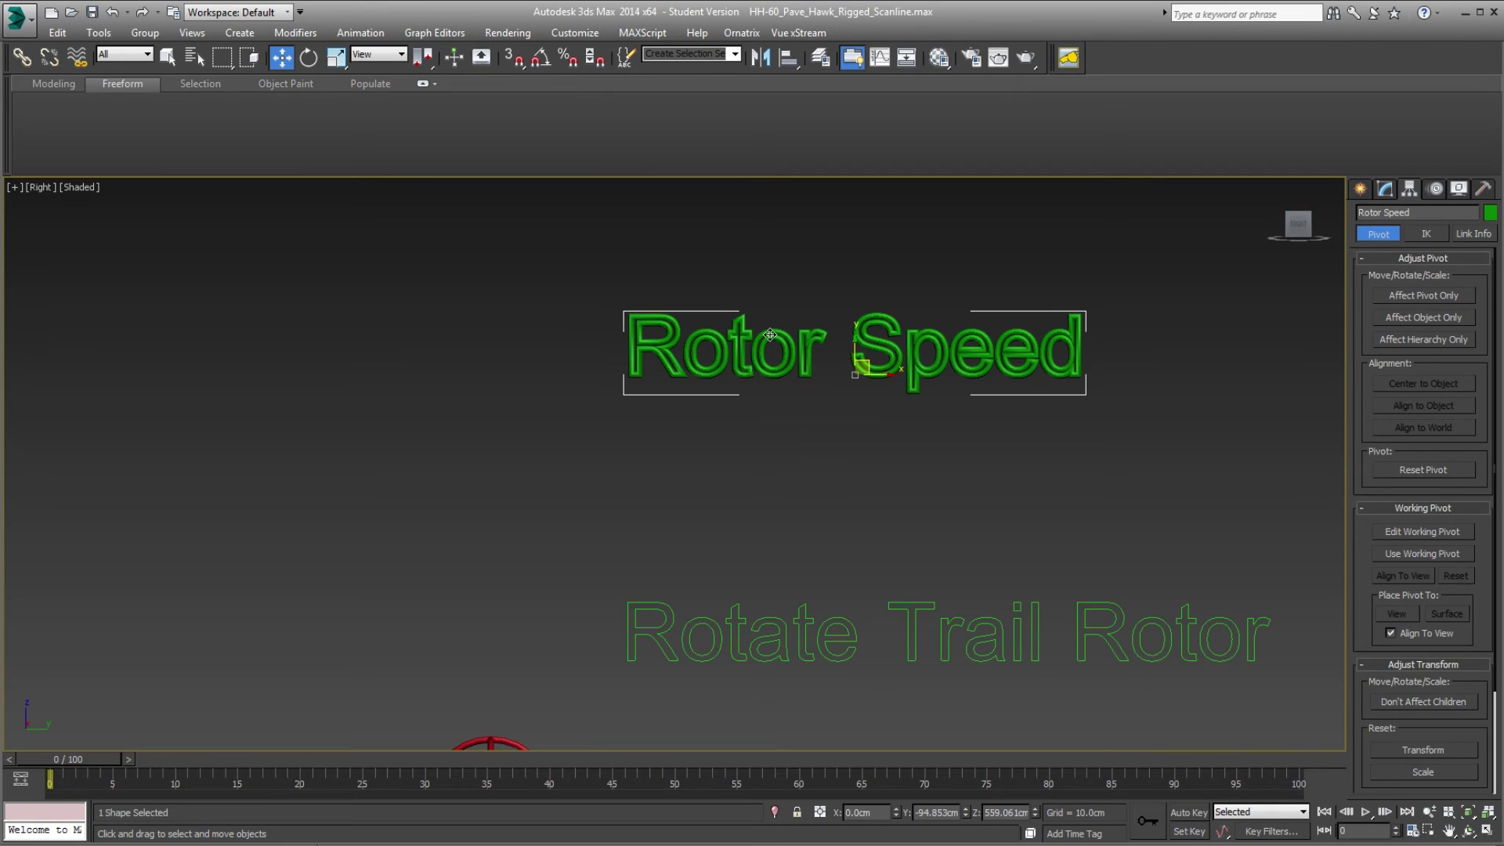
{"action": "left_click", "coordinate": [1384, 192]}
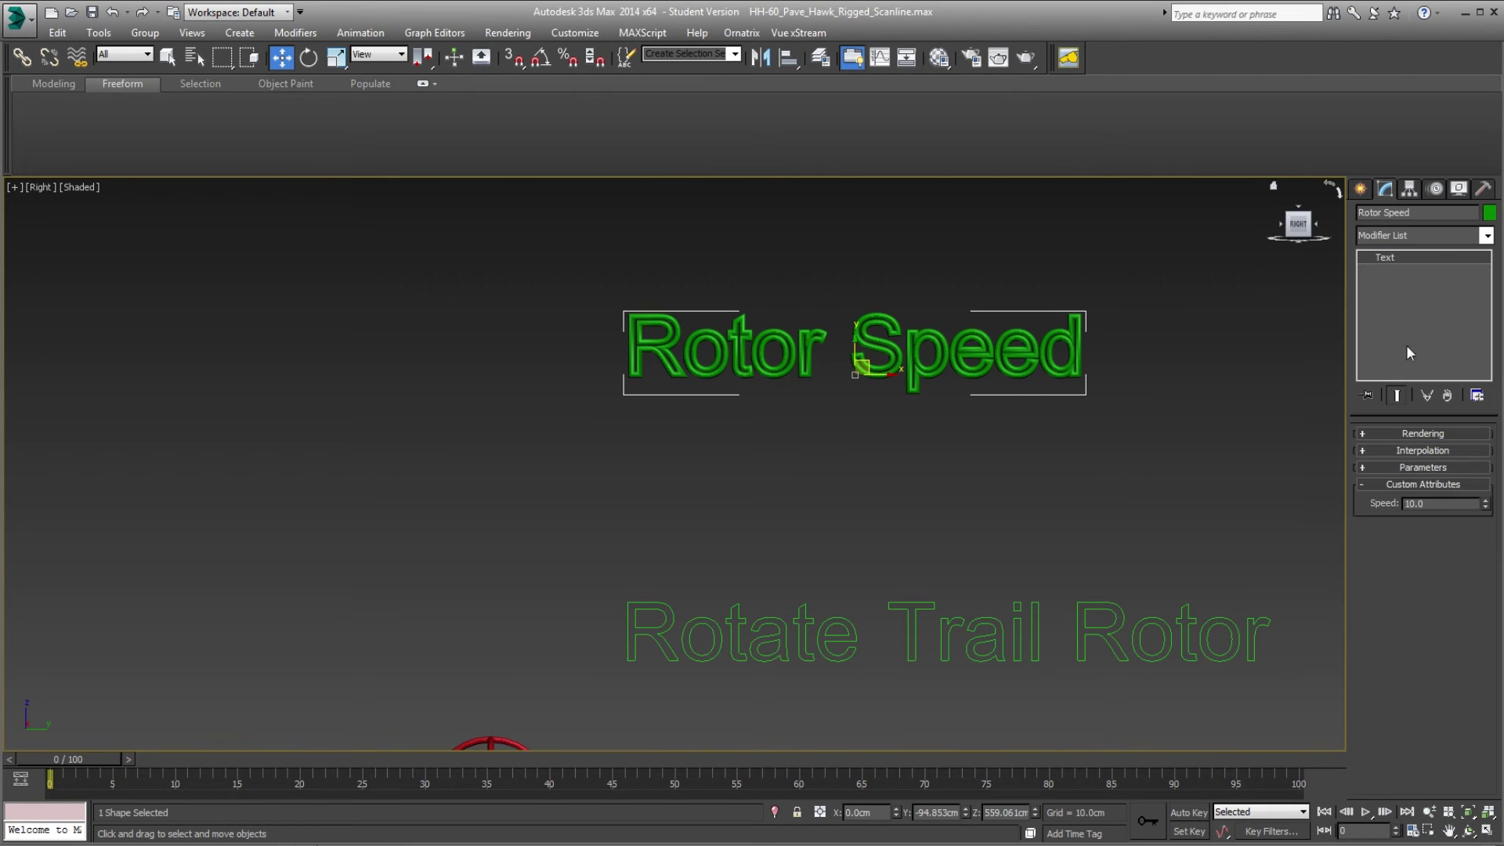
{"action": "left_click", "coordinate": [1399, 433]}
{"action": "left_click", "coordinate": [960, 444]}
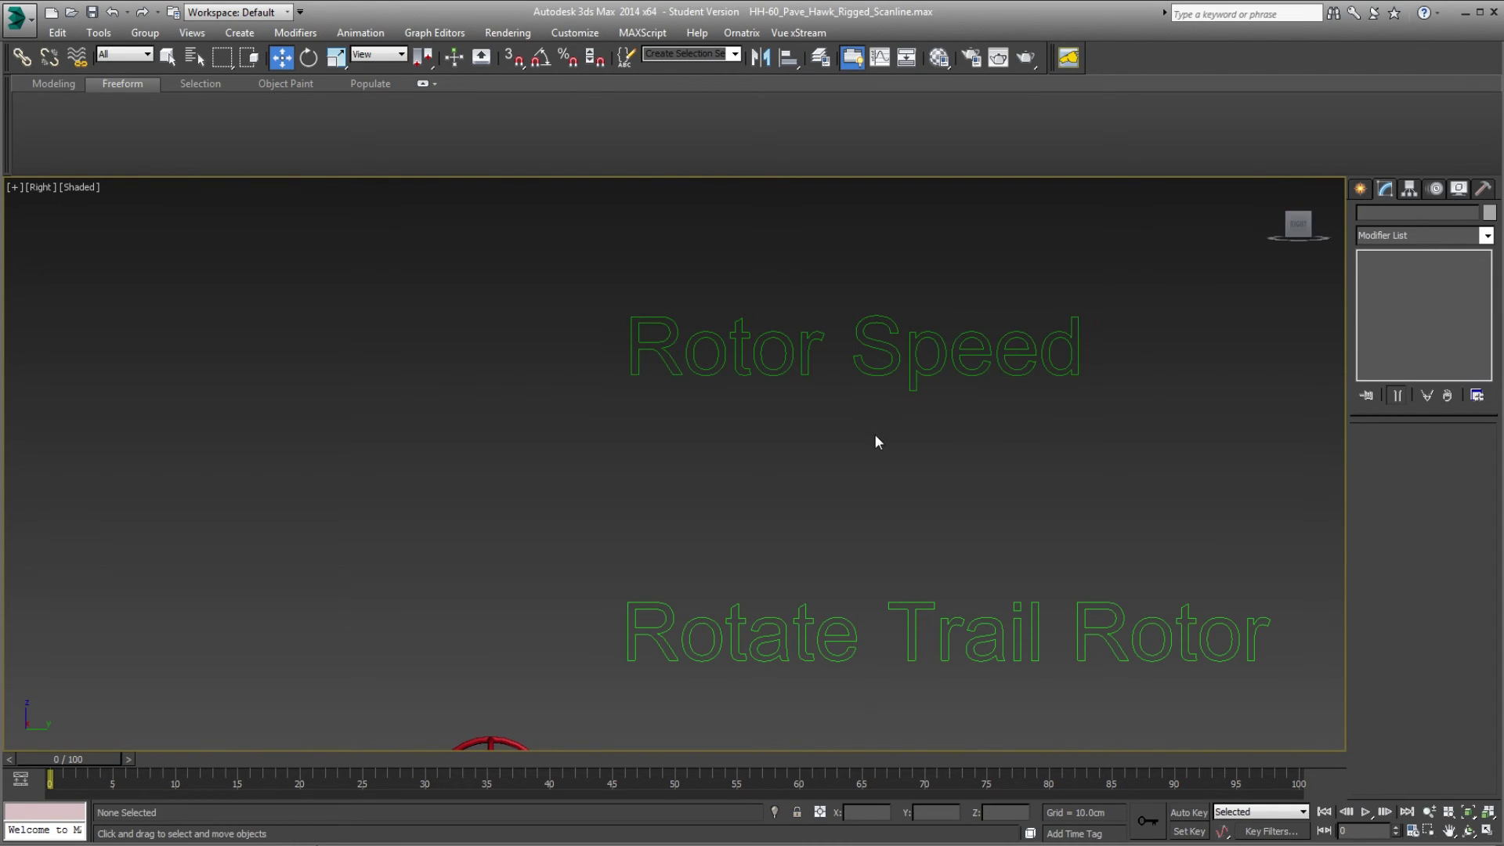
Slightly increase the Rotor Speed text's size in its text parameters and compare it with the other control labels.
{"action": "scroll", "coordinate": [874, 434], "scroll_direction": "down", "scroll_amount": 5}
{"action": "middle_click_drag", "start_coordinate": [874, 434], "coordinate": [846, 416]}
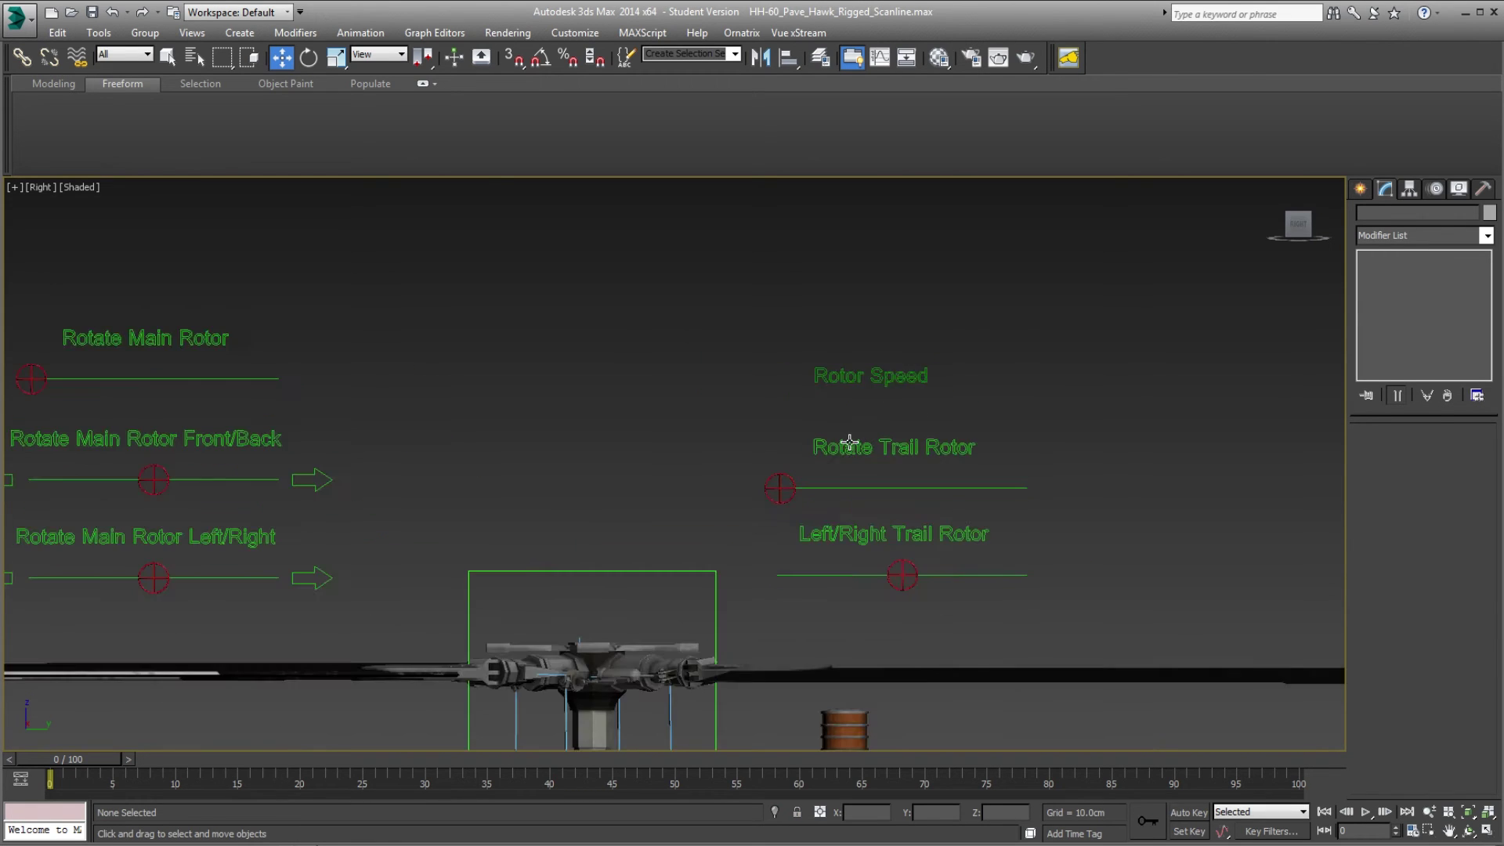
{"action": "scroll", "coordinate": [846, 433], "scroll_direction": "up", "scroll_amount": 3}
{"action": "left_click", "coordinate": [879, 294]}
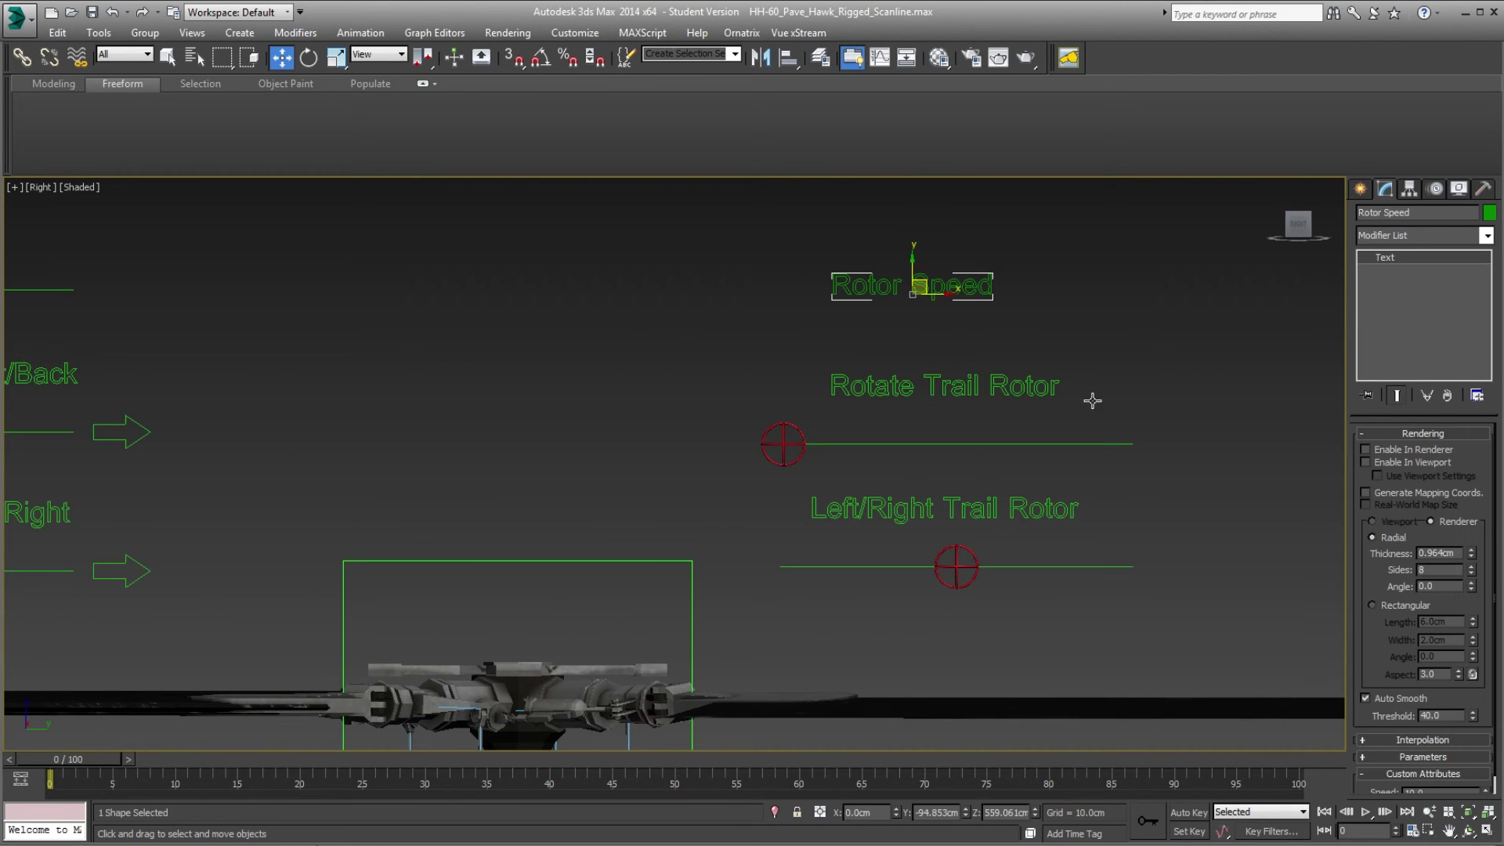
{"action": "scroll", "coordinate": [1410, 658], "scroll_direction": "down", "scroll_amount": 1}
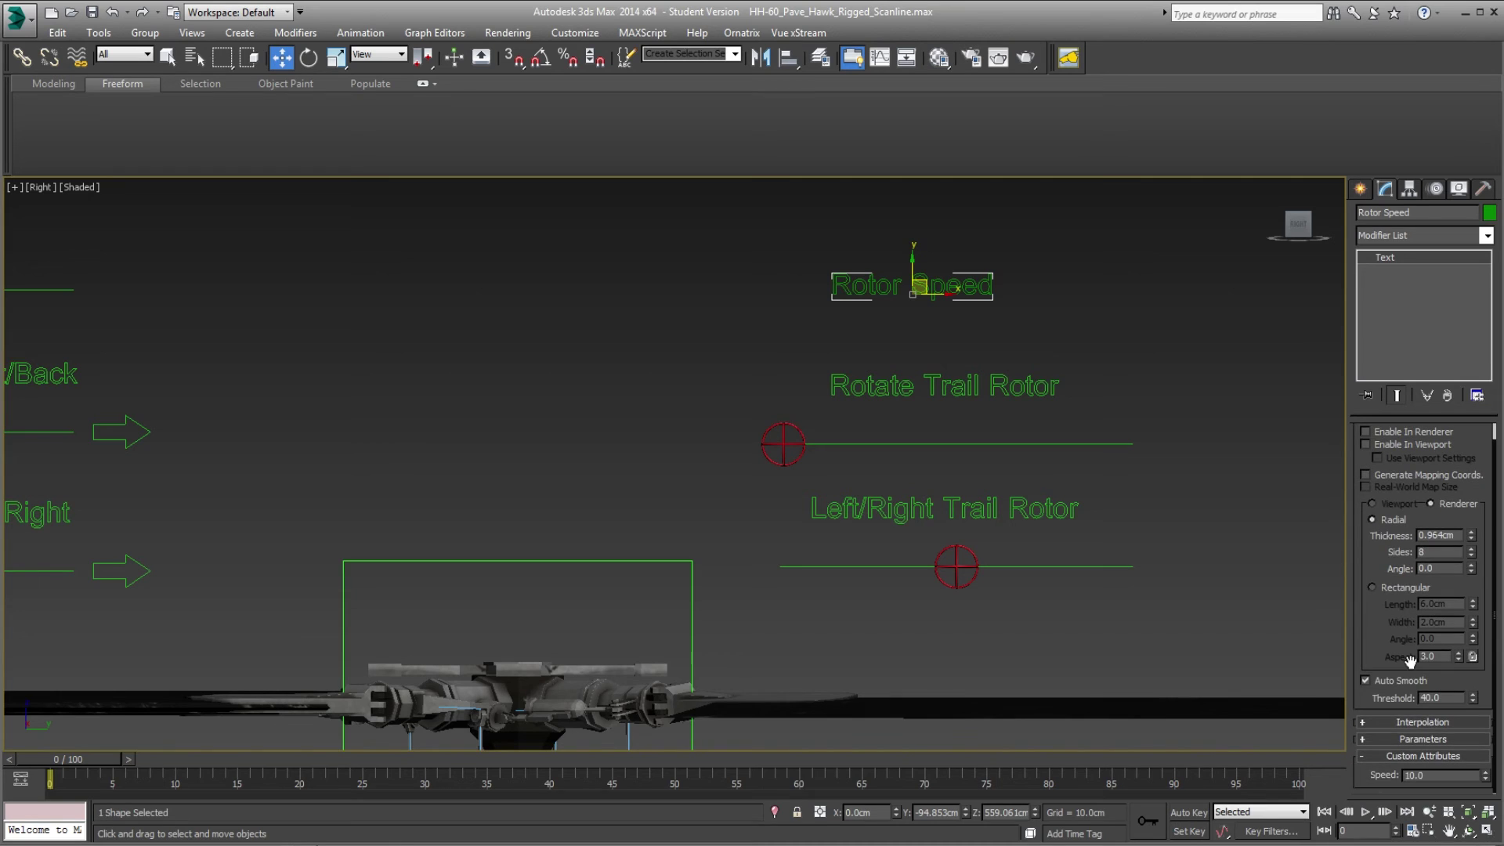
{"action": "left_click", "coordinate": [1424, 723]}
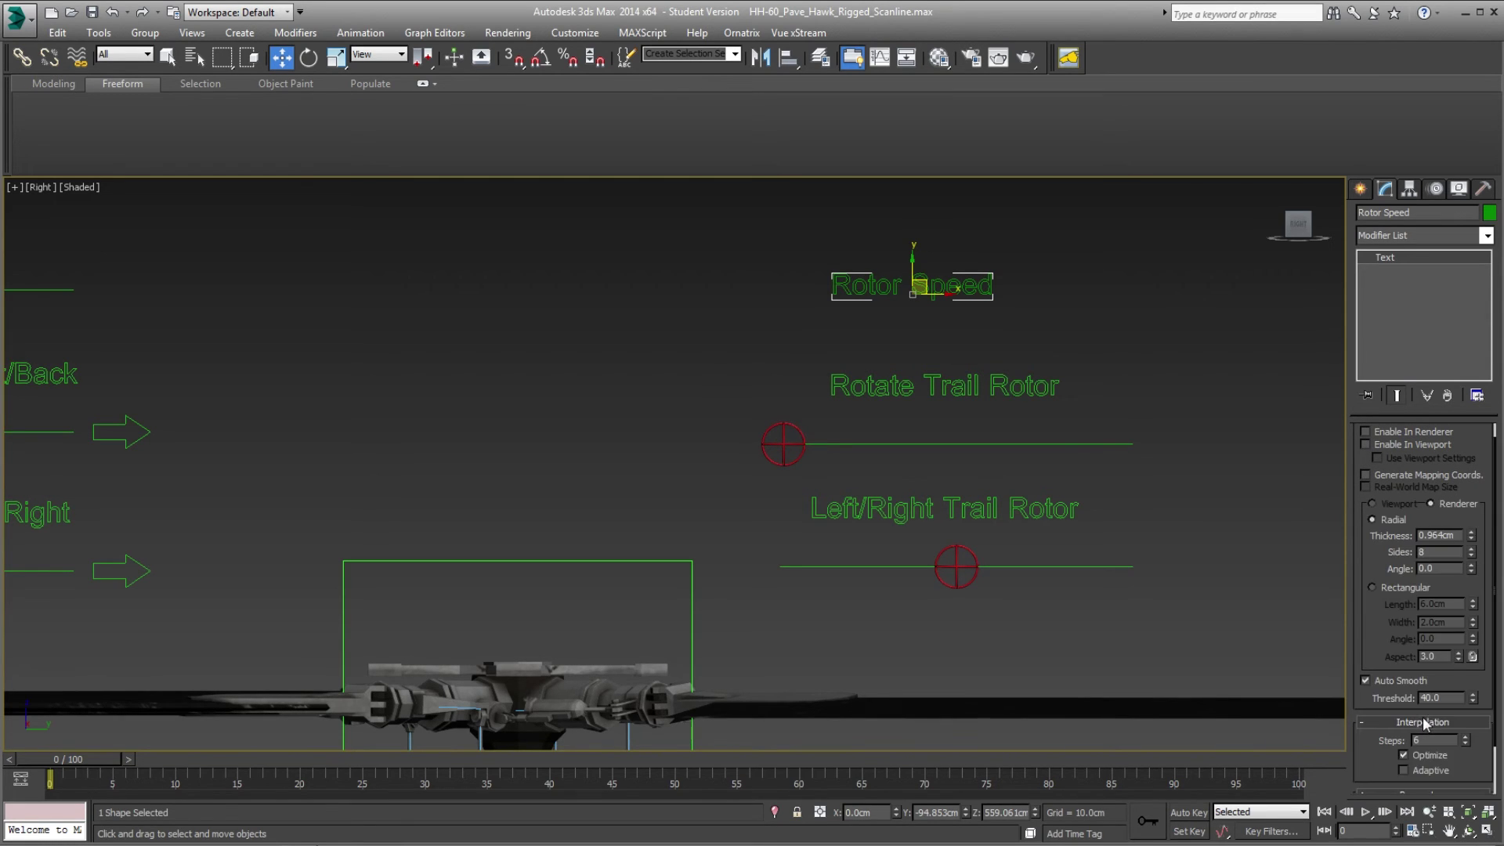
{"action": "left_click", "coordinate": [1424, 724]}
{"action": "left_click", "coordinate": [1416, 740]}
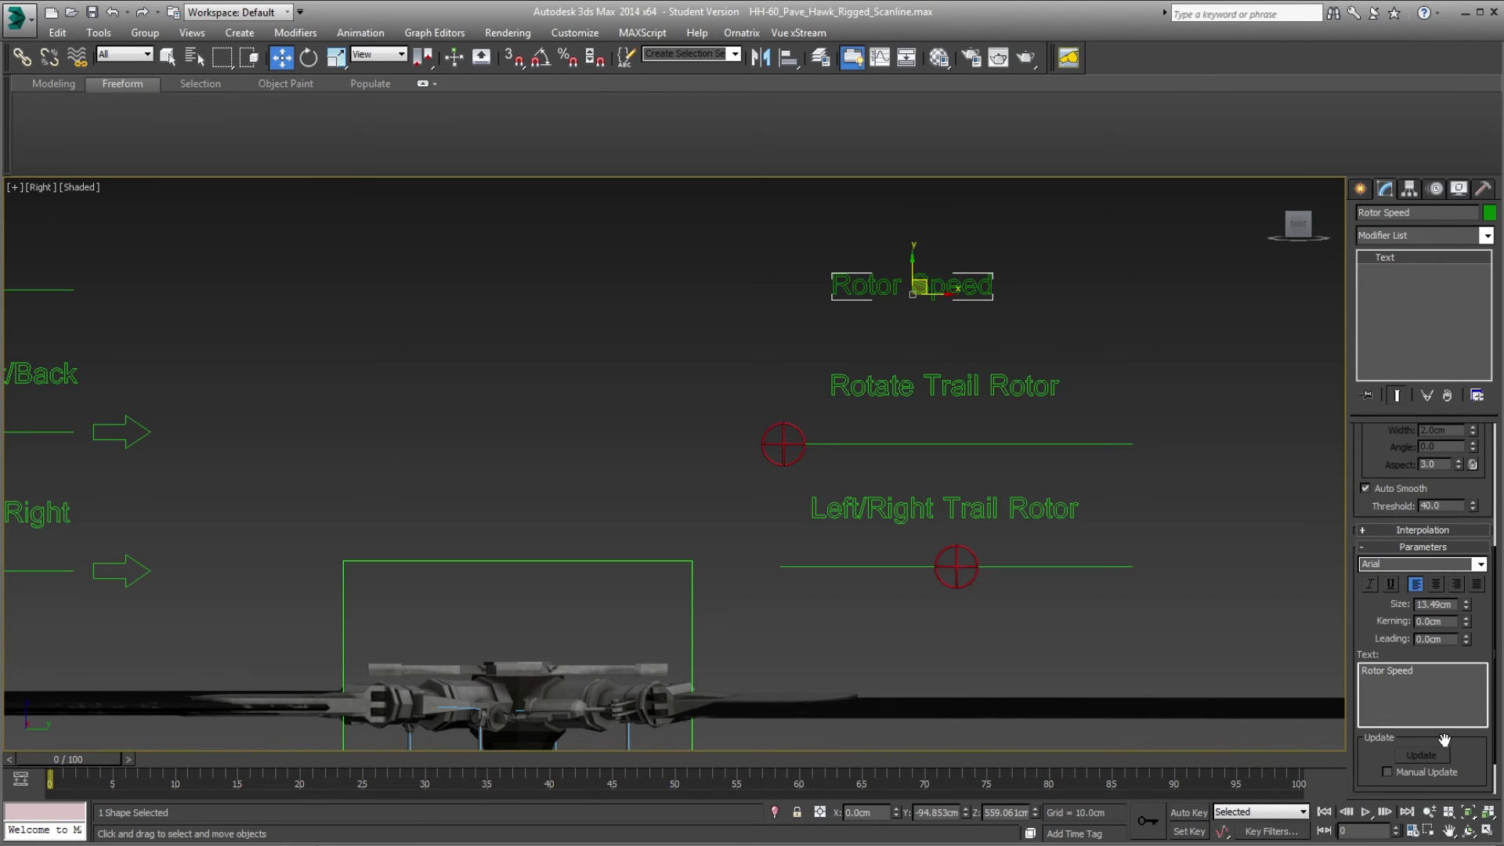
{"action": "left_click_drag", "start_coordinate": [1468, 610], "coordinate": [1466, 597]}
{"action": "left_click", "coordinate": [1122, 470]}
{"action": "scroll", "coordinate": [1041, 496], "scroll_direction": "down", "scroll_amount": 2}
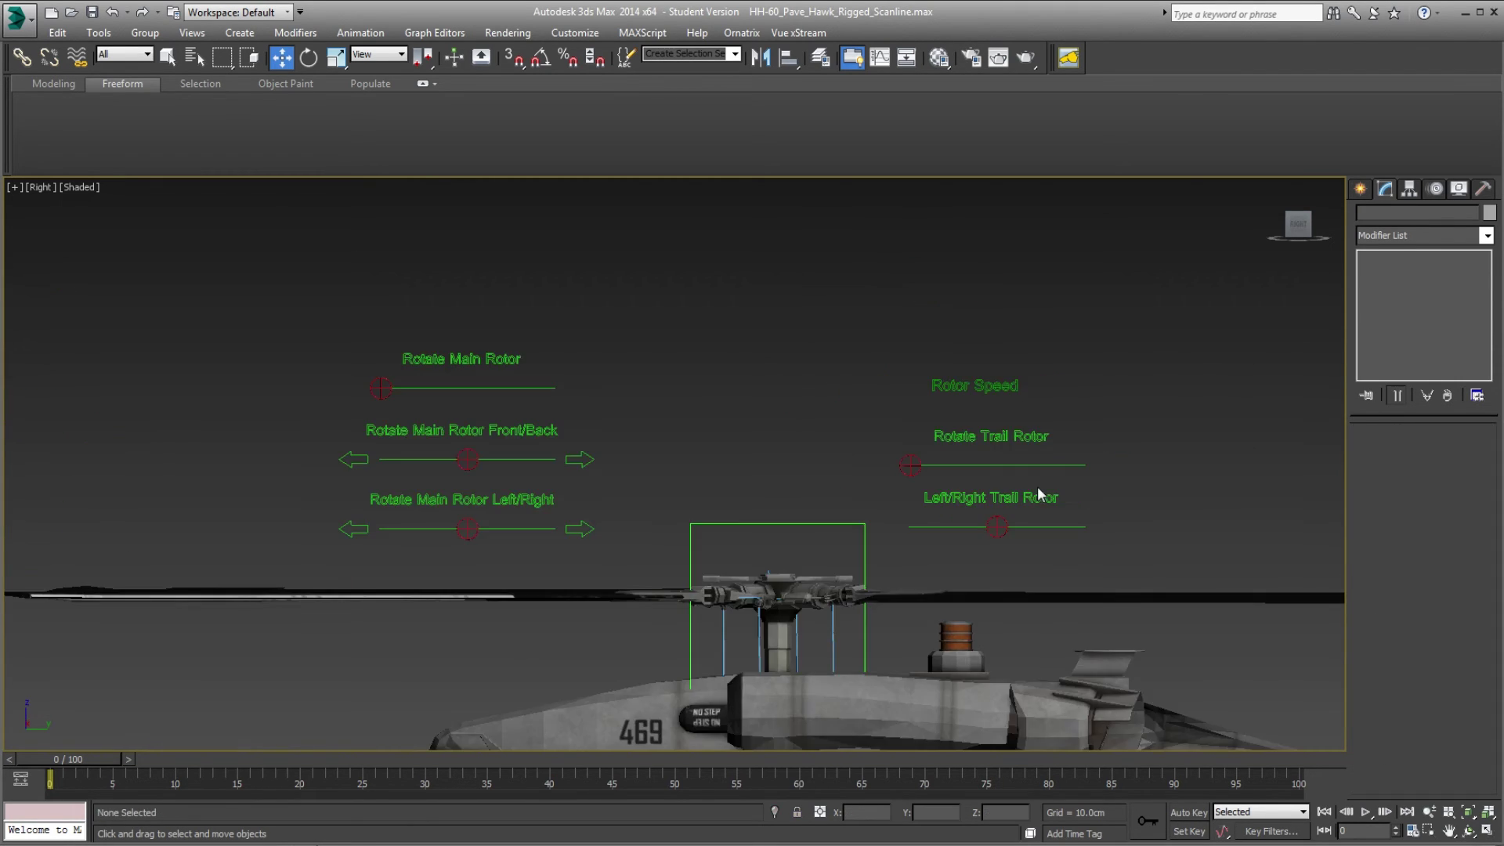
{"action": "scroll", "coordinate": [954, 419], "scroll_direction": "up", "scroll_amount": 1}
{"action": "scroll", "coordinate": [978, 462], "scroll_direction": "down", "scroll_amount": 1}
{"action": "scroll", "coordinate": [976, 463], "scroll_direction": "down", "scroll_amount": 2}
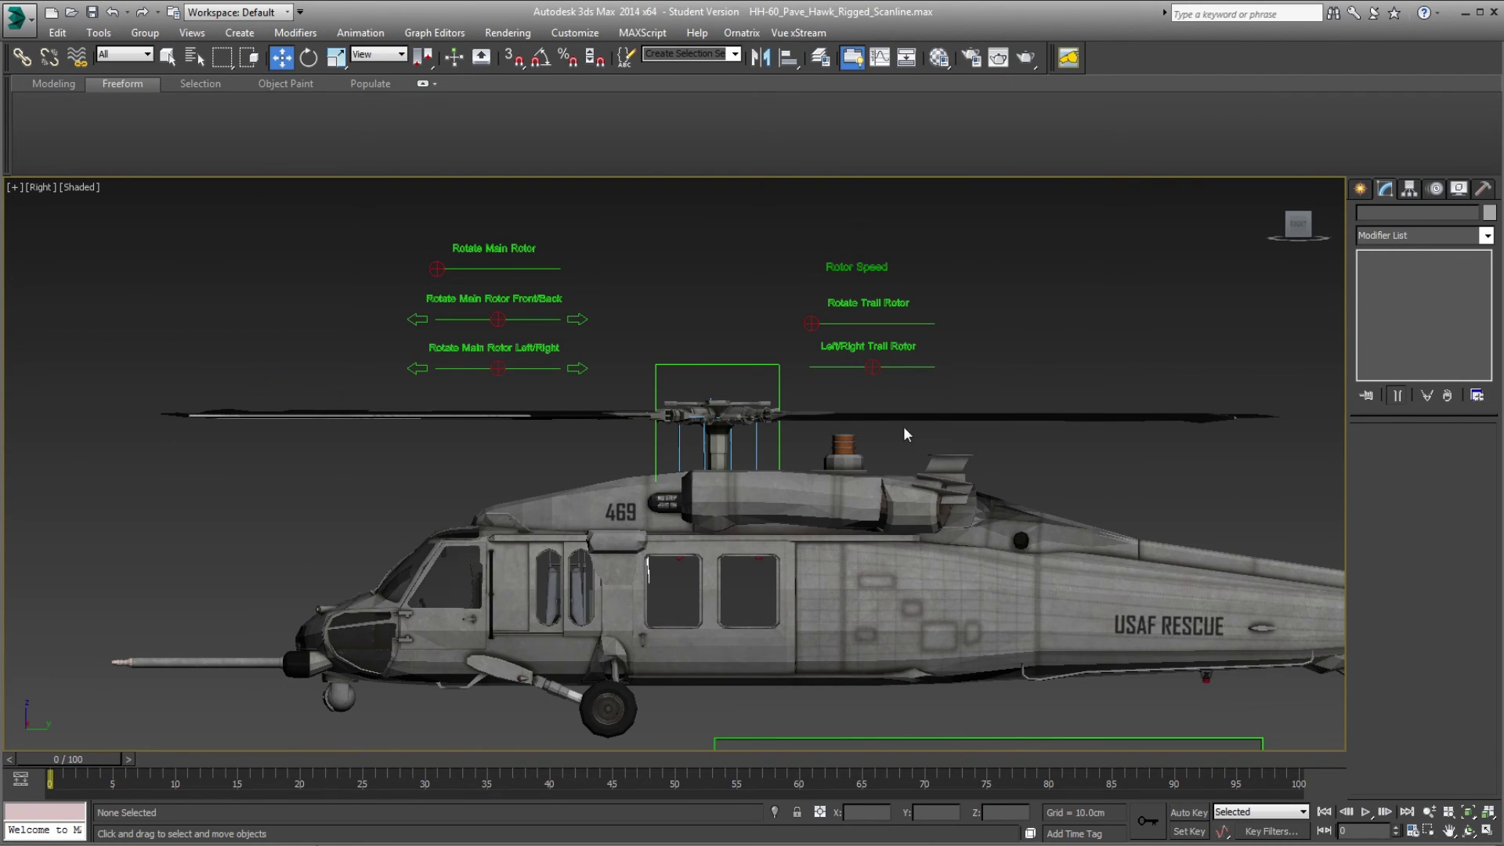
Test-move the HH-60_PaveHawk_Body object again with the whole helicopter in view, and undo the move.
{"action": "scroll", "coordinate": [904, 434], "scroll_direction": "down", "scroll_amount": 3}
{"action": "left_click", "coordinate": [679, 454]}
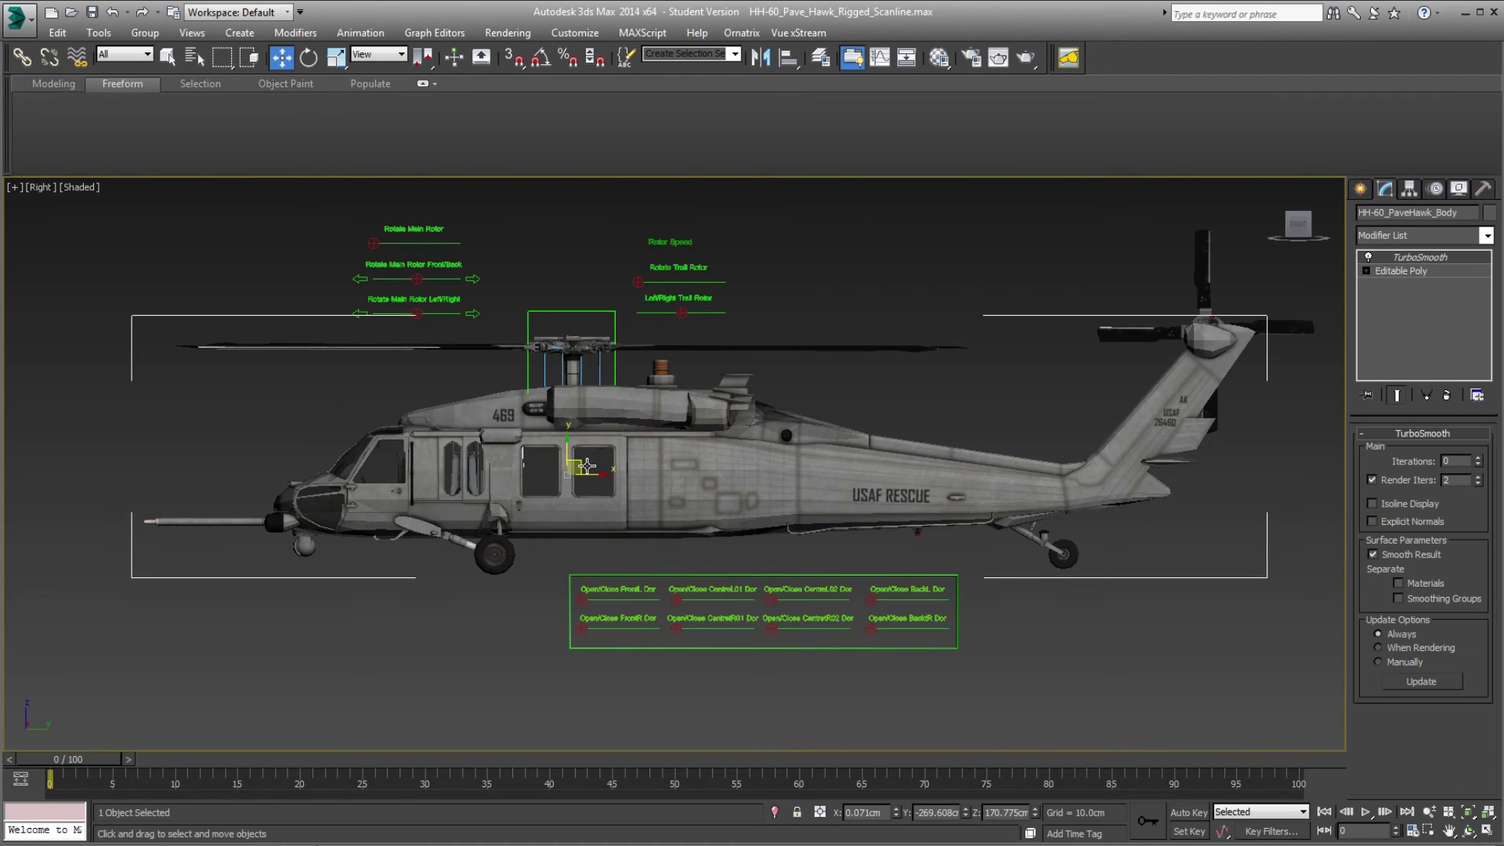
{"action": "left_click_drag", "start_coordinate": [582, 465], "coordinate": [570, 505]}
{"action": "key", "text": "ctrl+z"}
{"action": "middle_click_drag", "start_coordinate": [1087, 412], "coordinate": [1049, 484]}
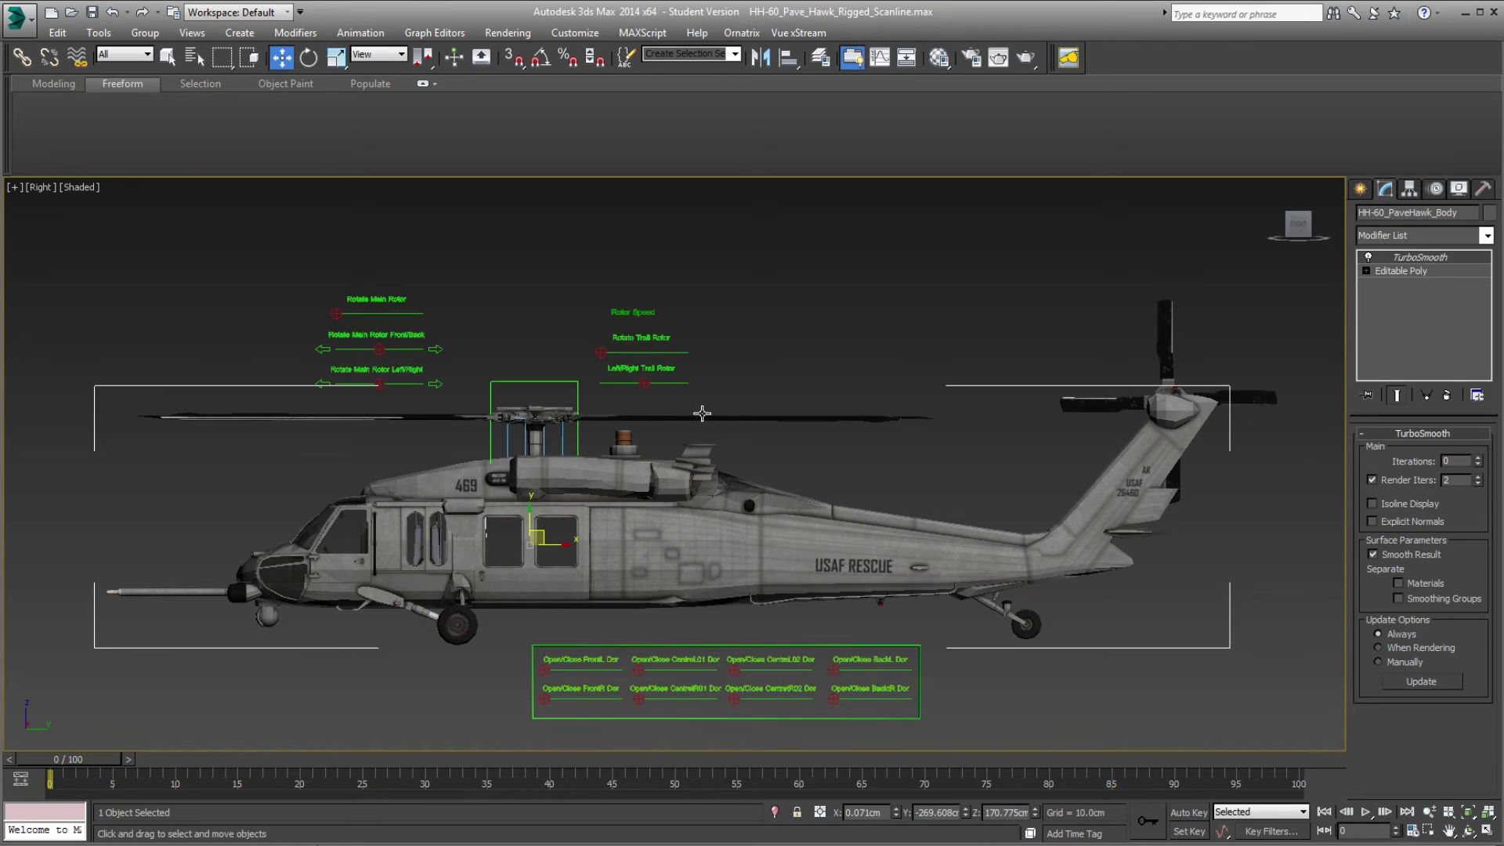
Check the tail rotor by selecting it, clear the selection, and unhide the Helpers layer.
{"action": "left_click", "coordinate": [1119, 405]}
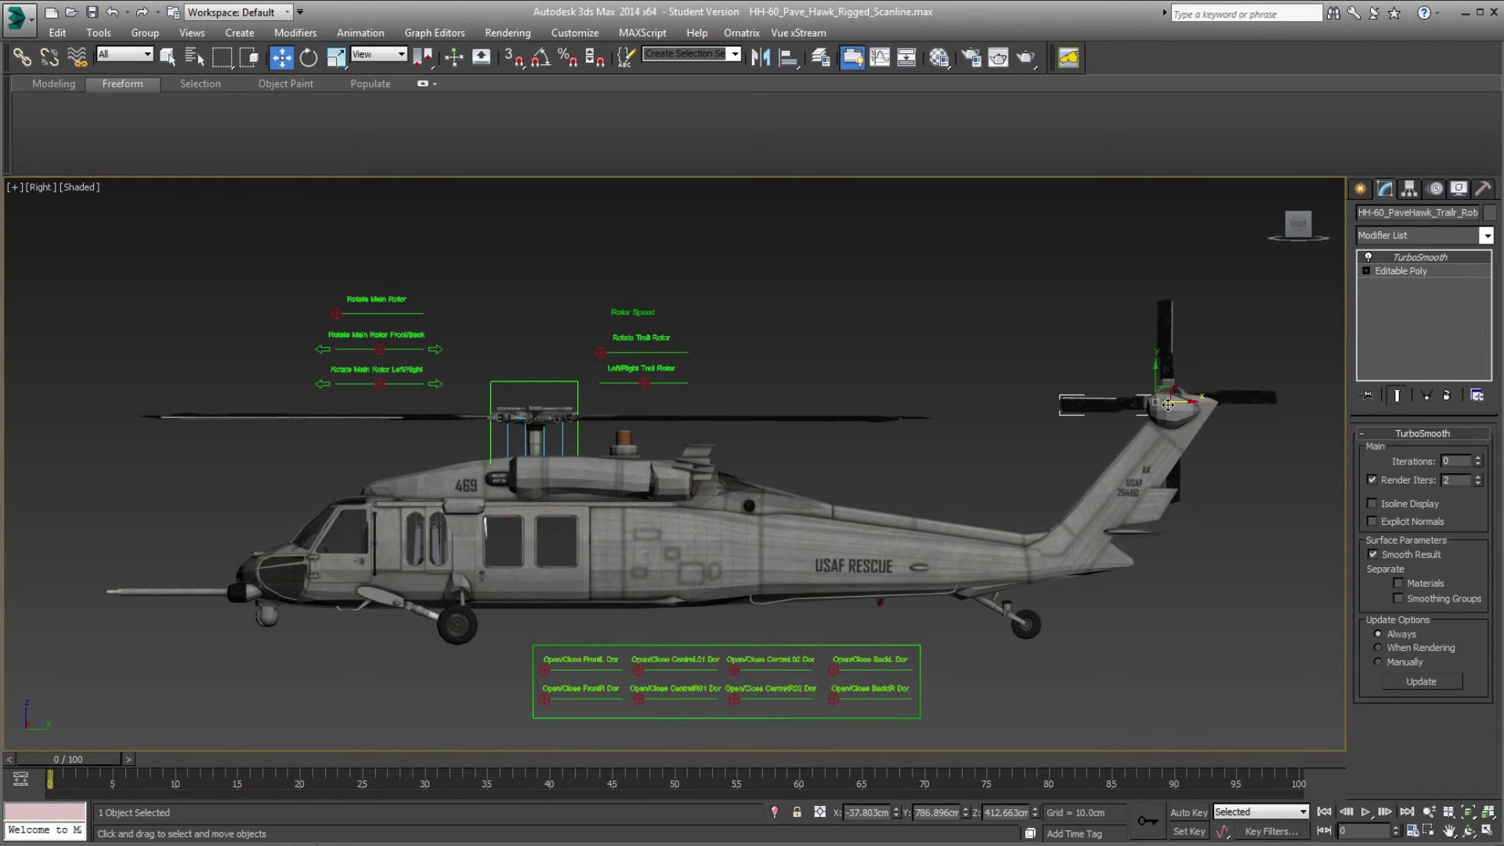
{"action": "left_click", "coordinate": [1083, 341]}
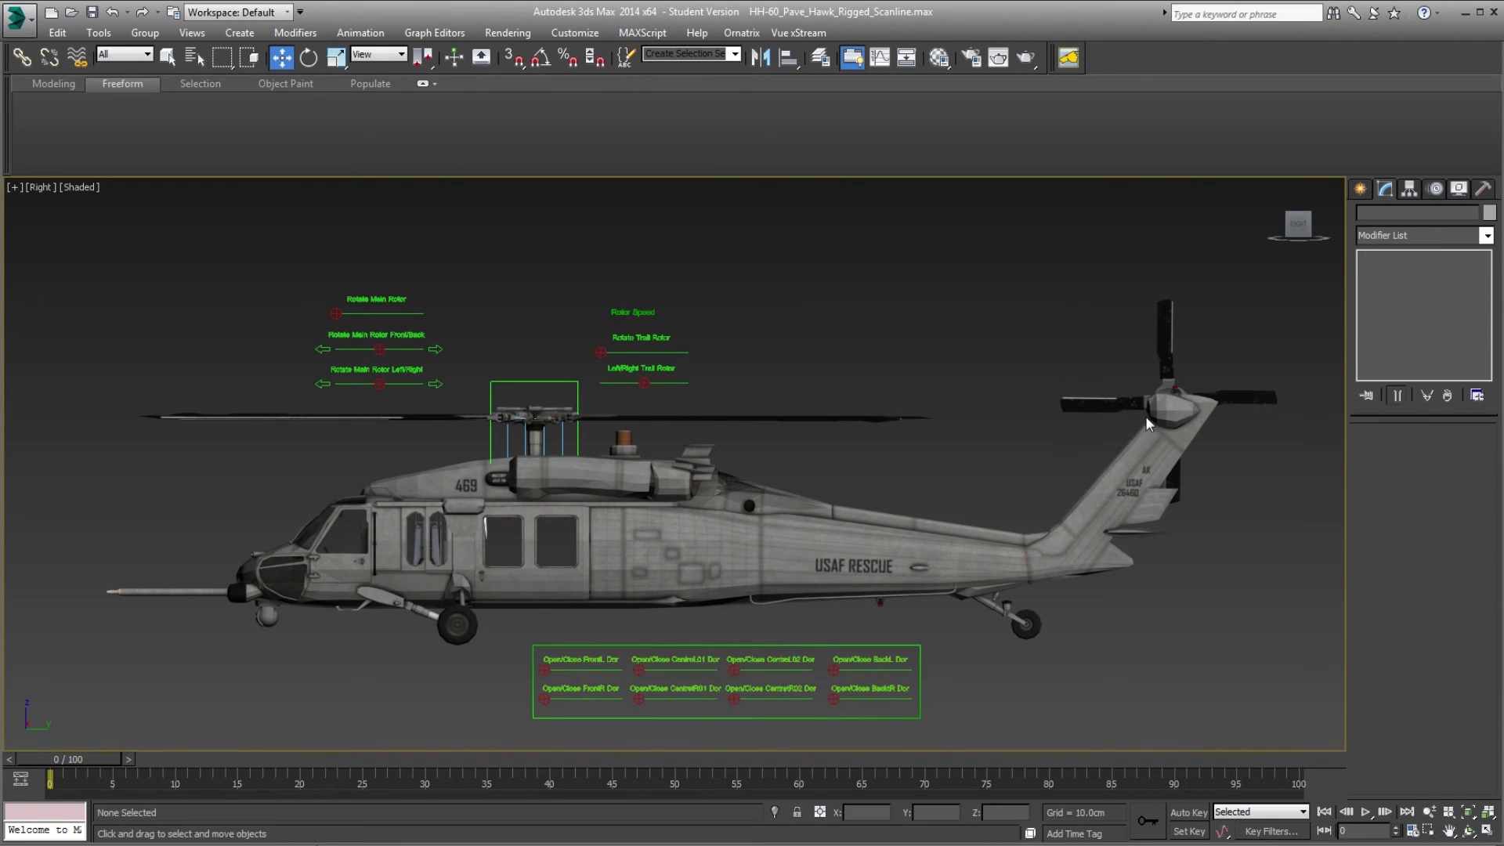
{"action": "left_click", "coordinate": [820, 58]}
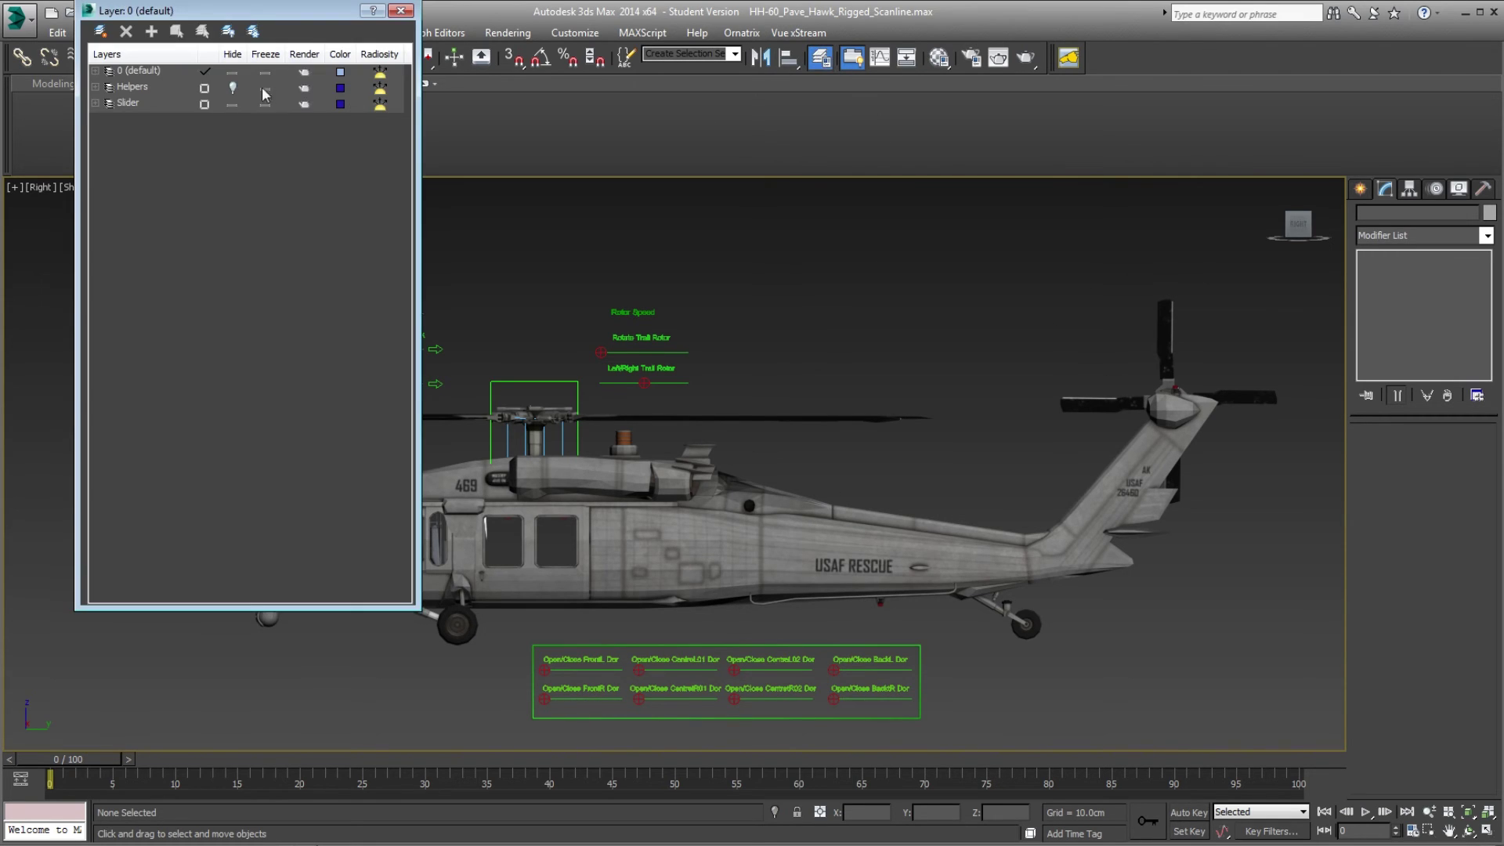
{"action": "left_click", "coordinate": [232, 87]}
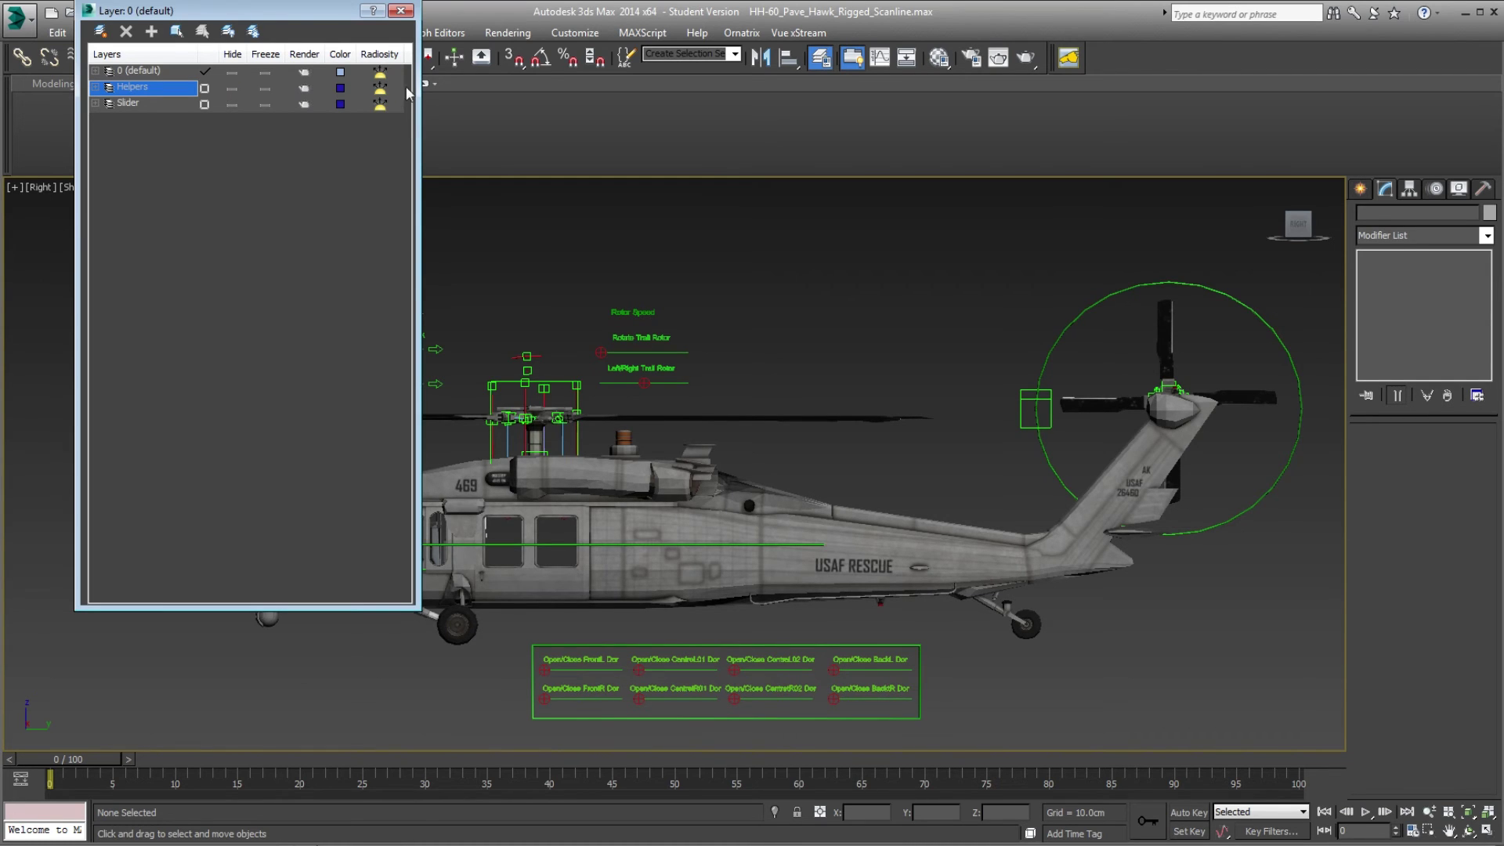
{"action": "left_click", "coordinate": [401, 10]}
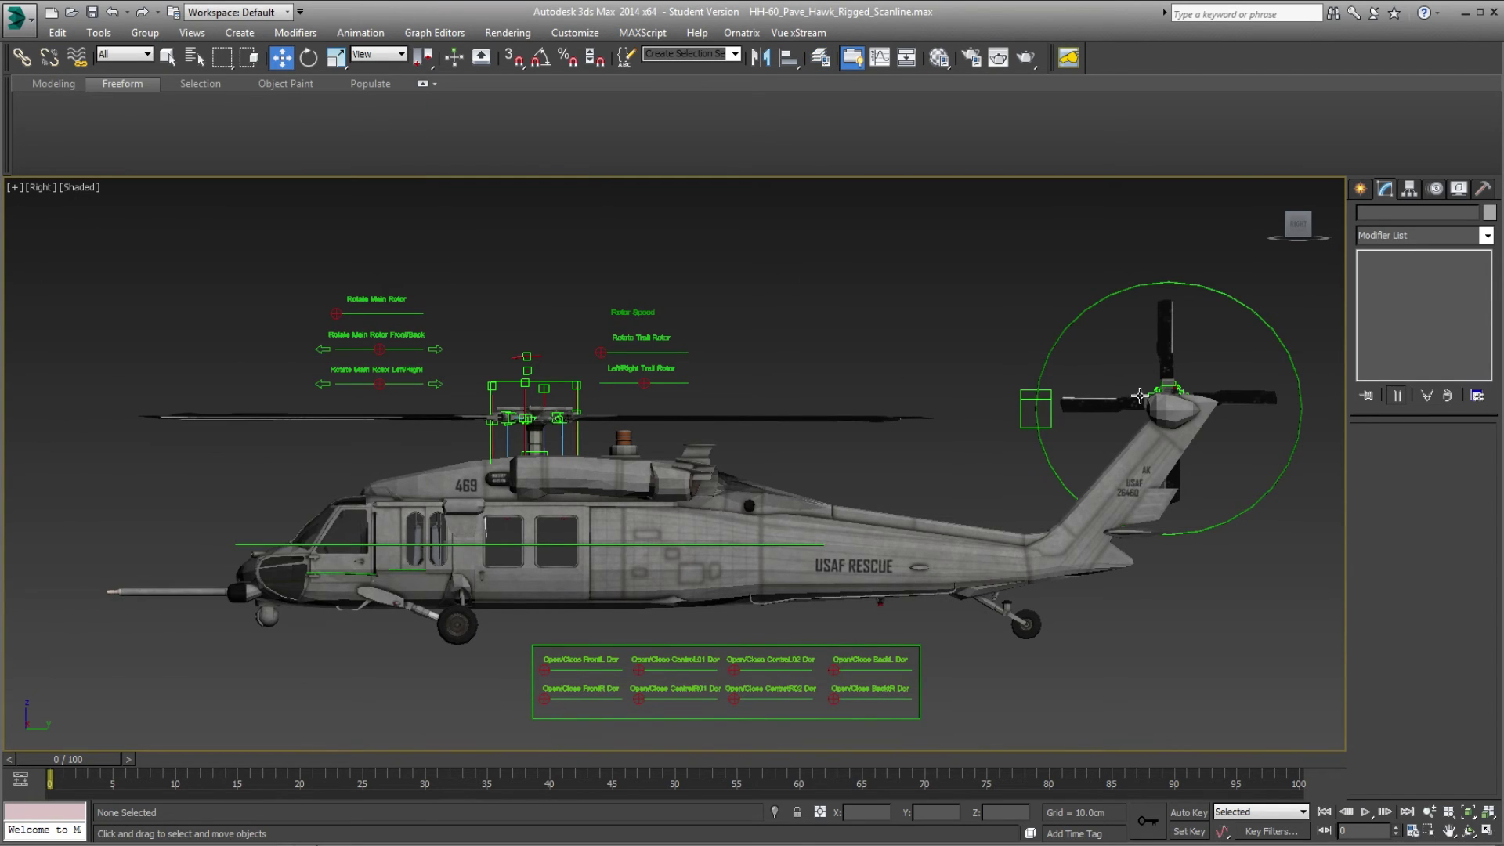
Test-rotate the tail rotor's HH-60_PaveHawk62 dummy helper about its own axes and undo the rotations.
{"action": "left_click", "coordinate": [1038, 400]}
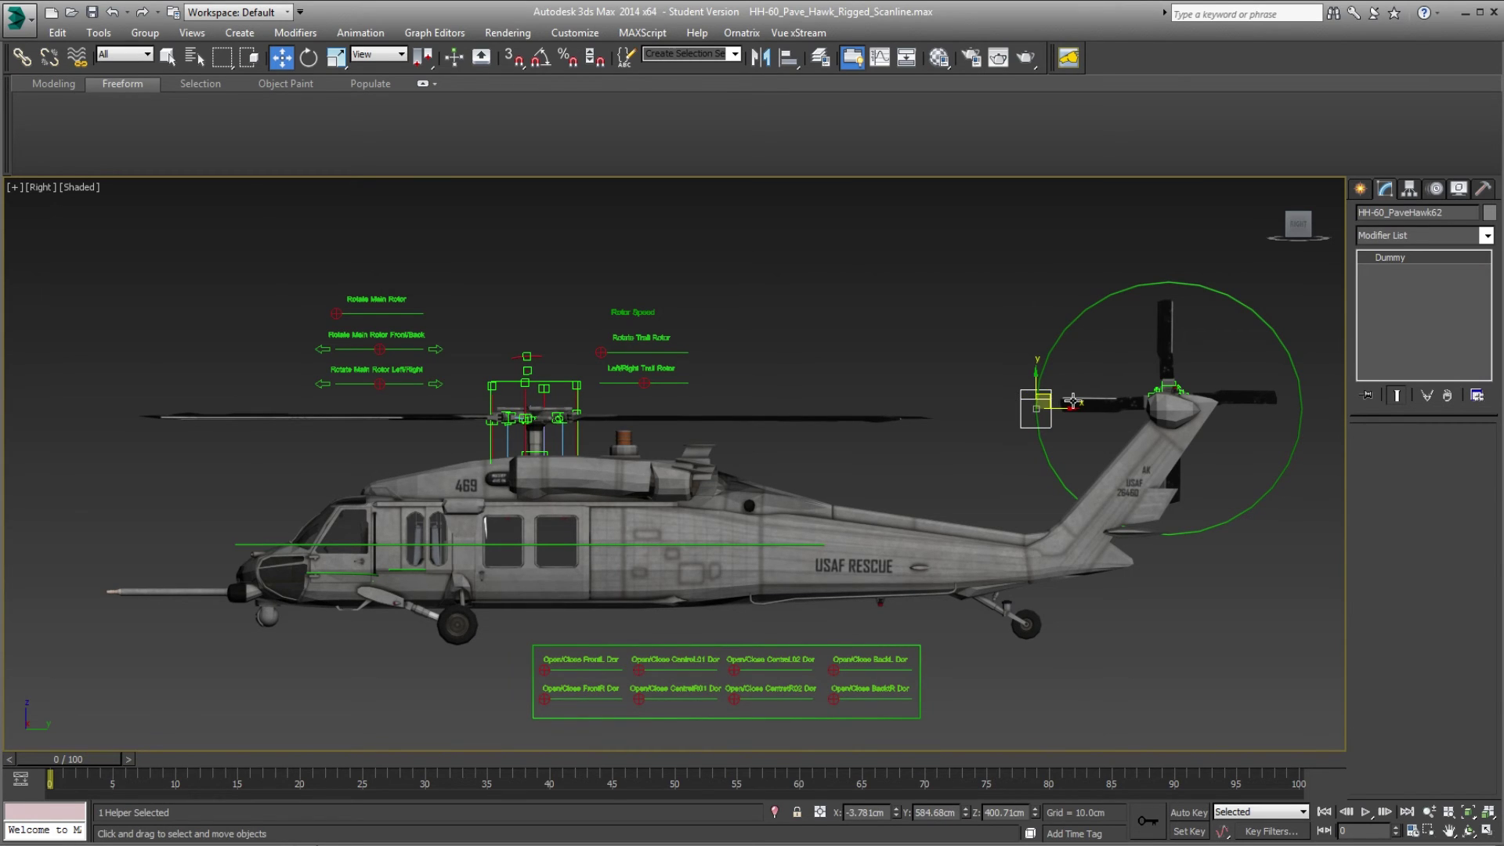
{"action": "left_click", "coordinate": [309, 58]}
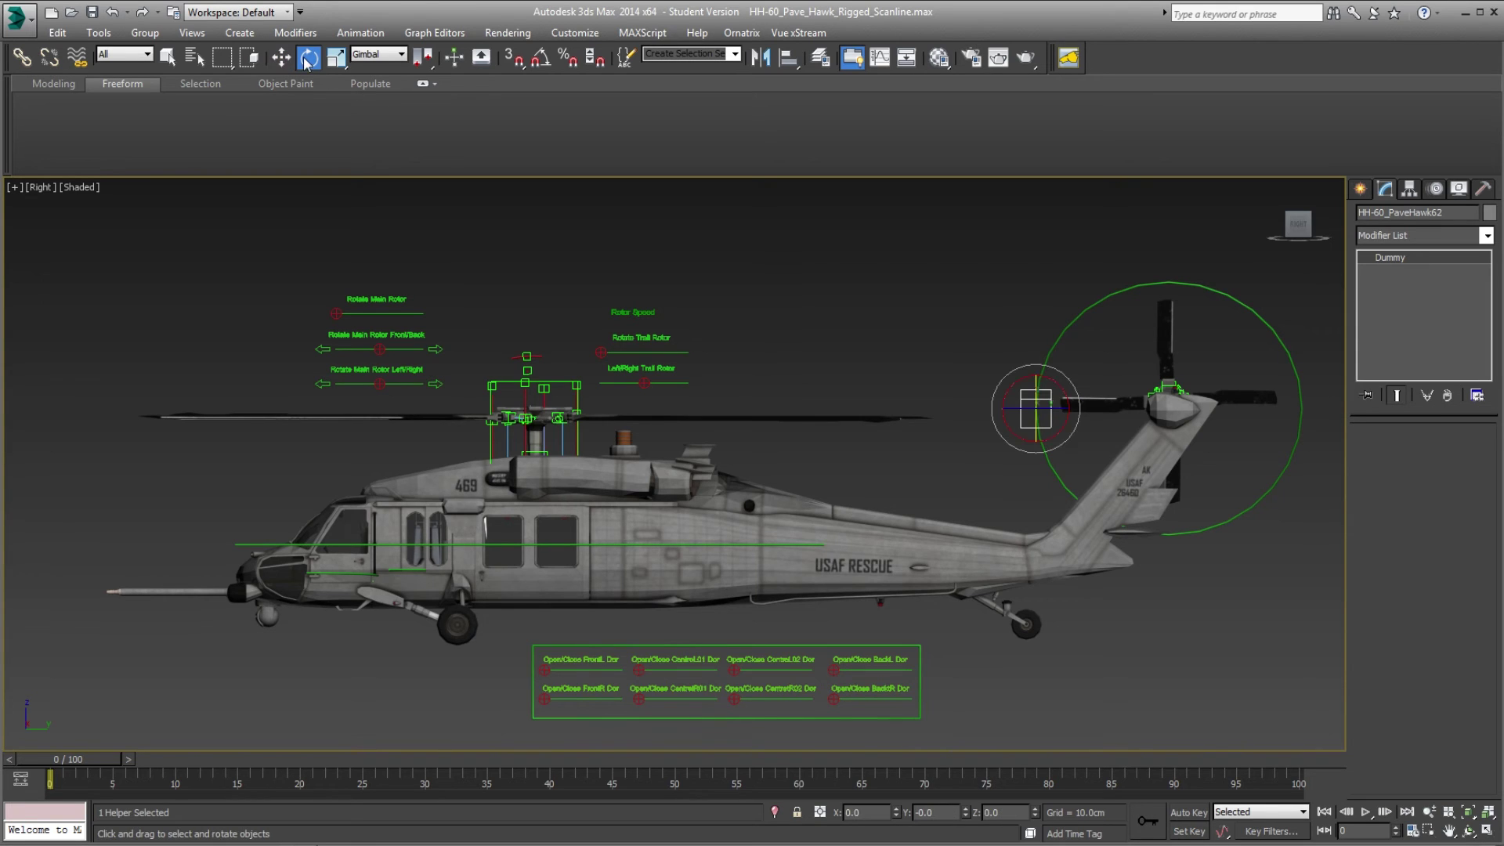
{"action": "left_click_drag", "start_coordinate": [1056, 386], "coordinate": [1072, 450]}
{"action": "key", "text": "ctrl+z"}
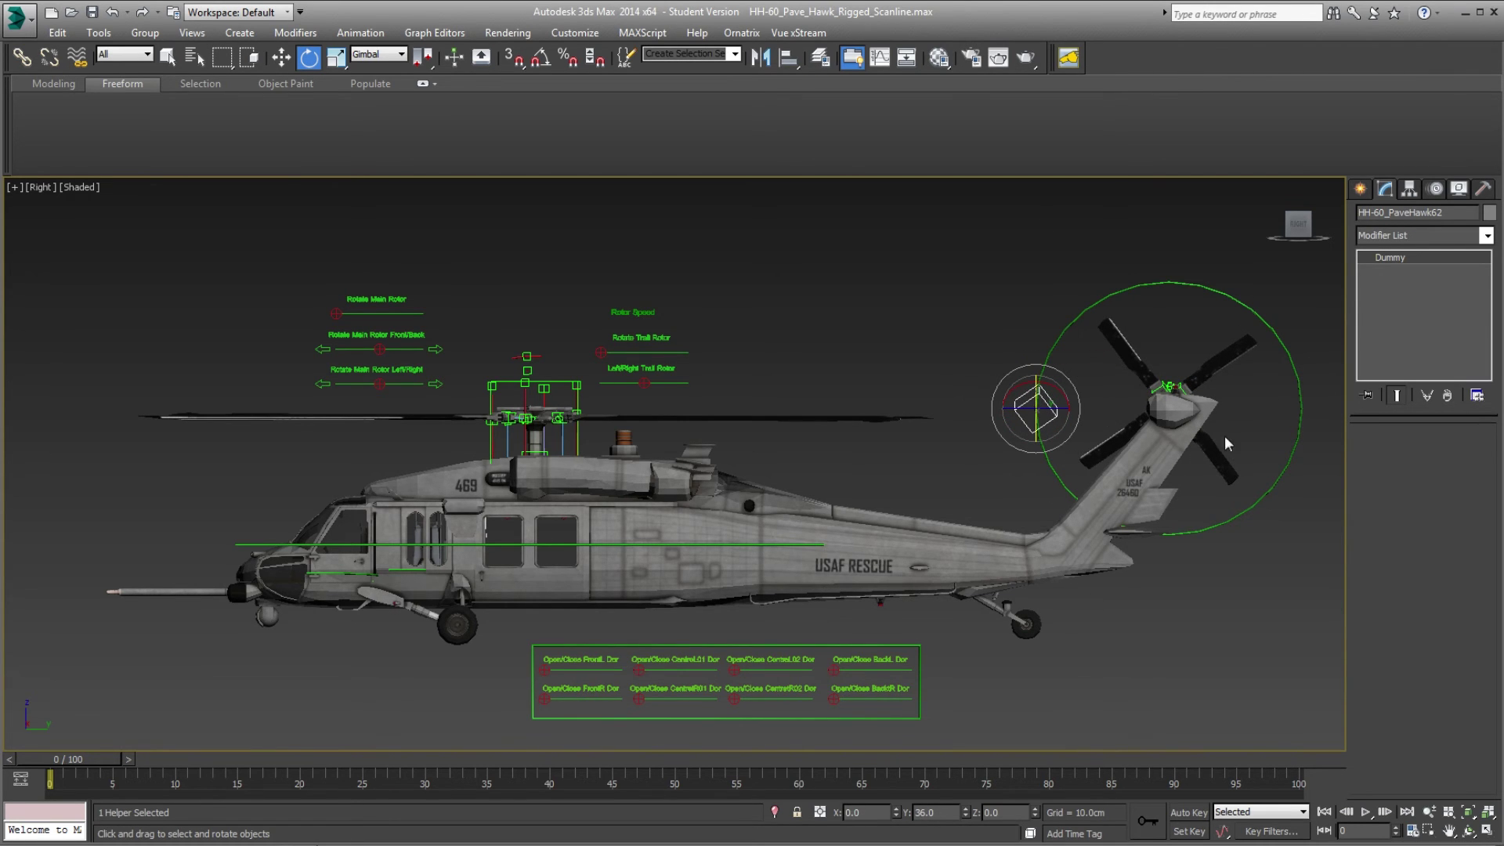
{"action": "left_click", "coordinate": [1438, 190]}
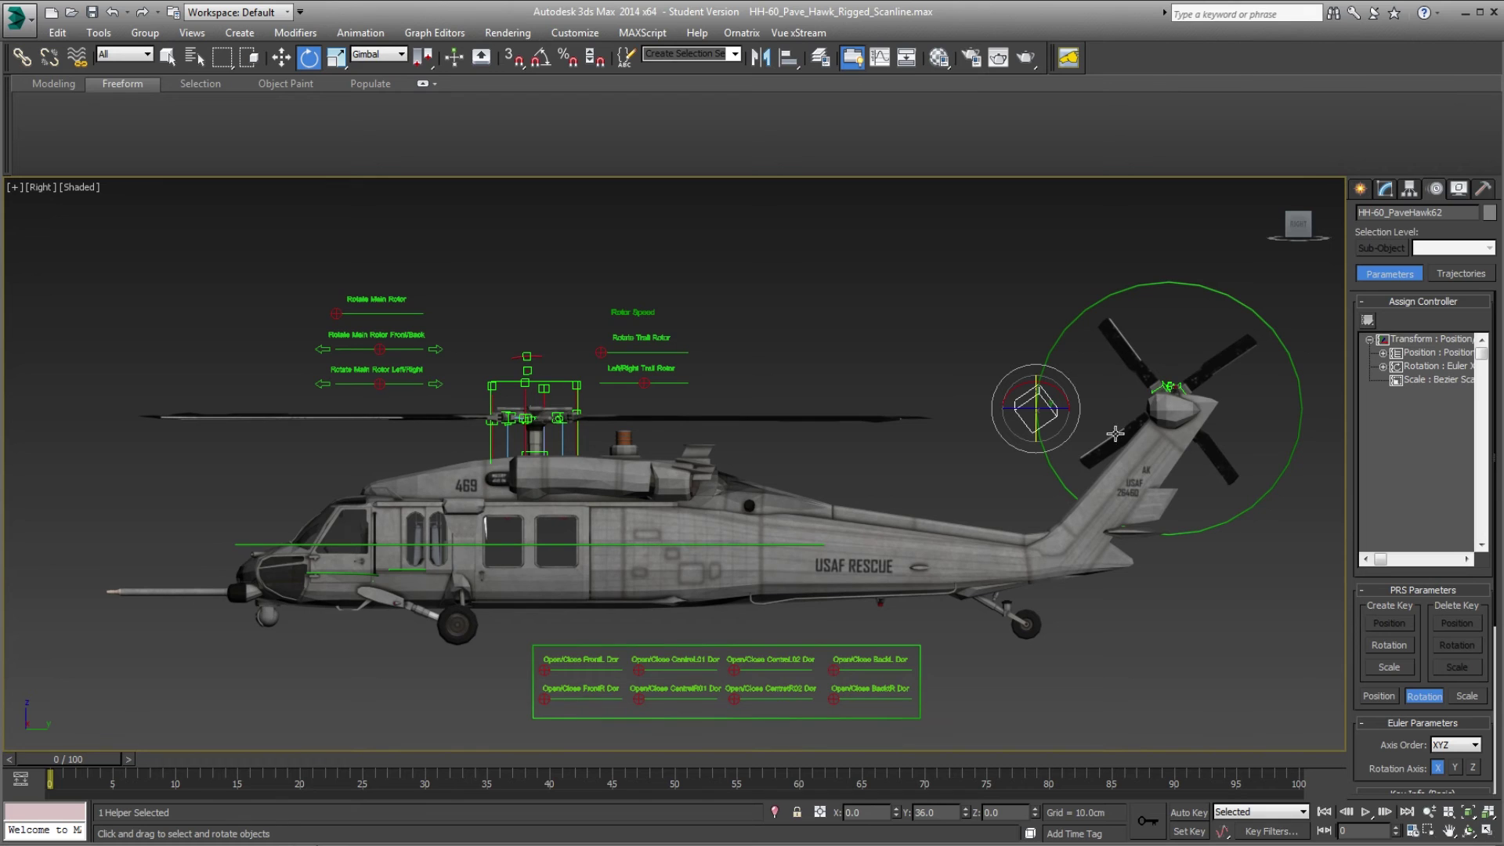
{"action": "left_click_drag", "start_coordinate": [1048, 405], "coordinate": [988, 296]}
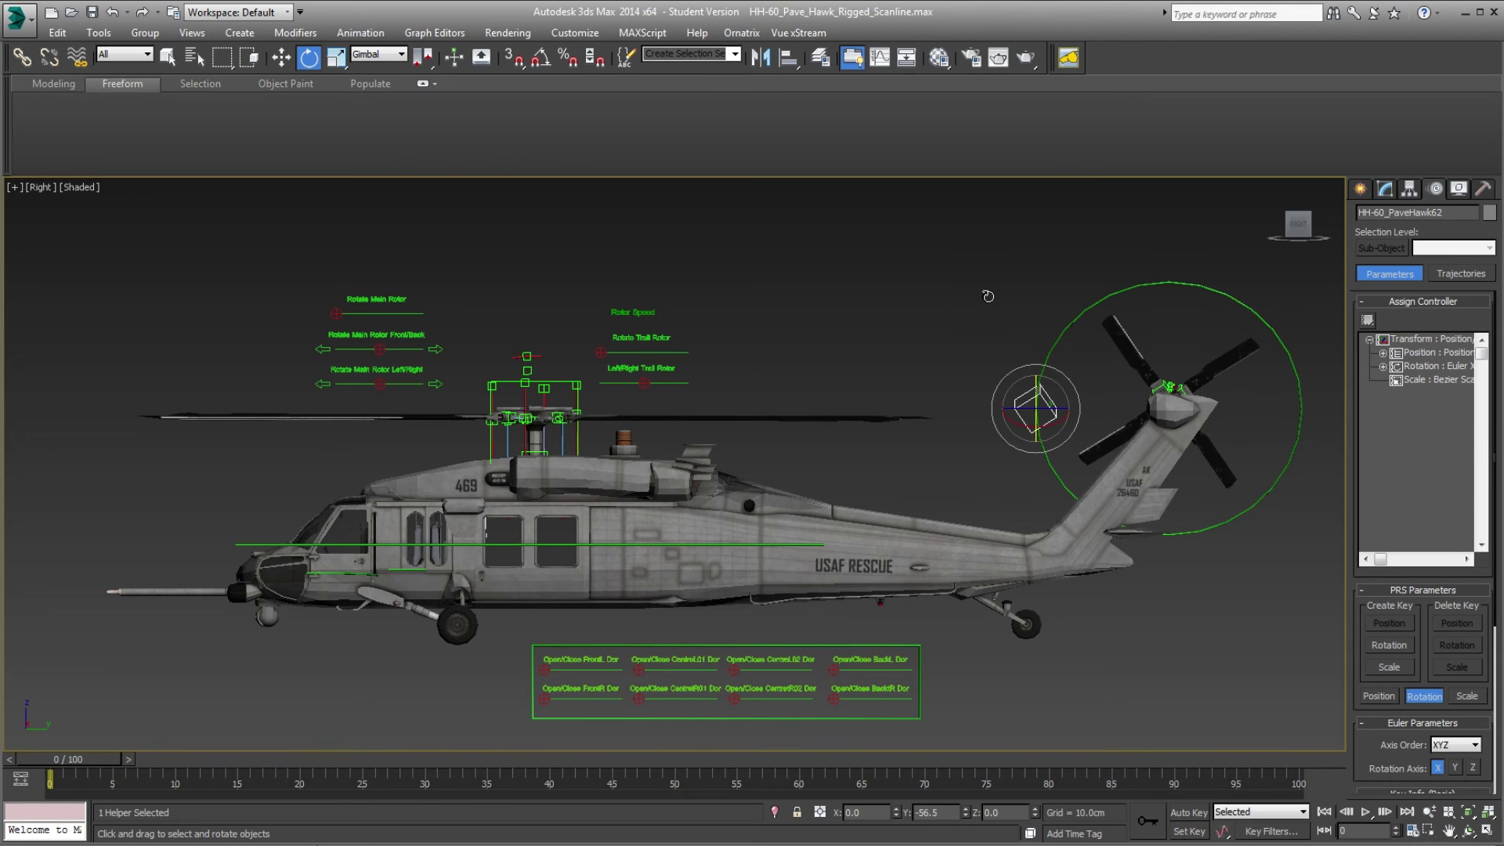
{"action": "key", "text": "ctrl+z"}
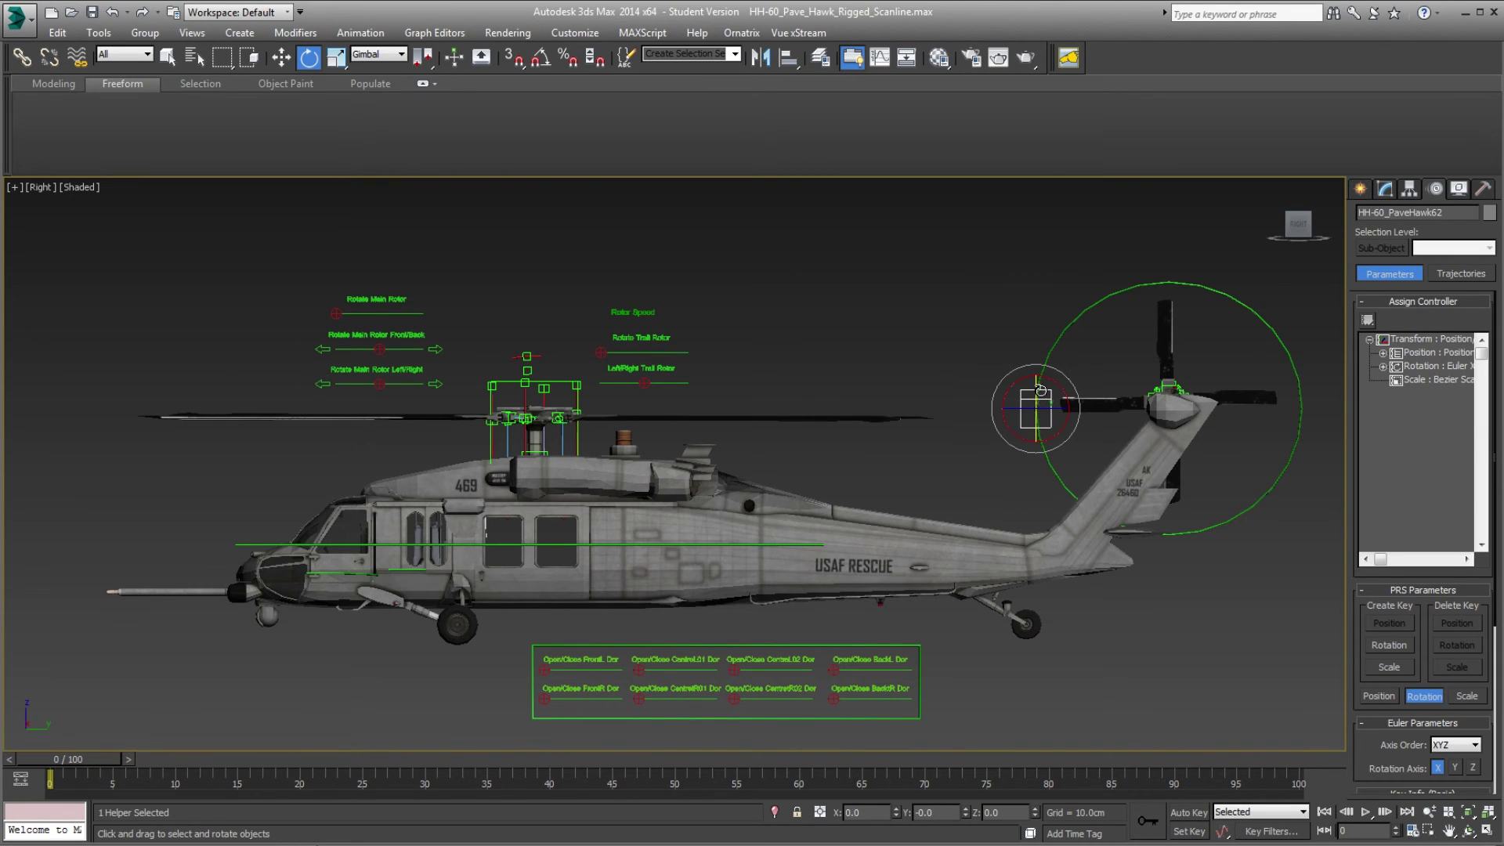
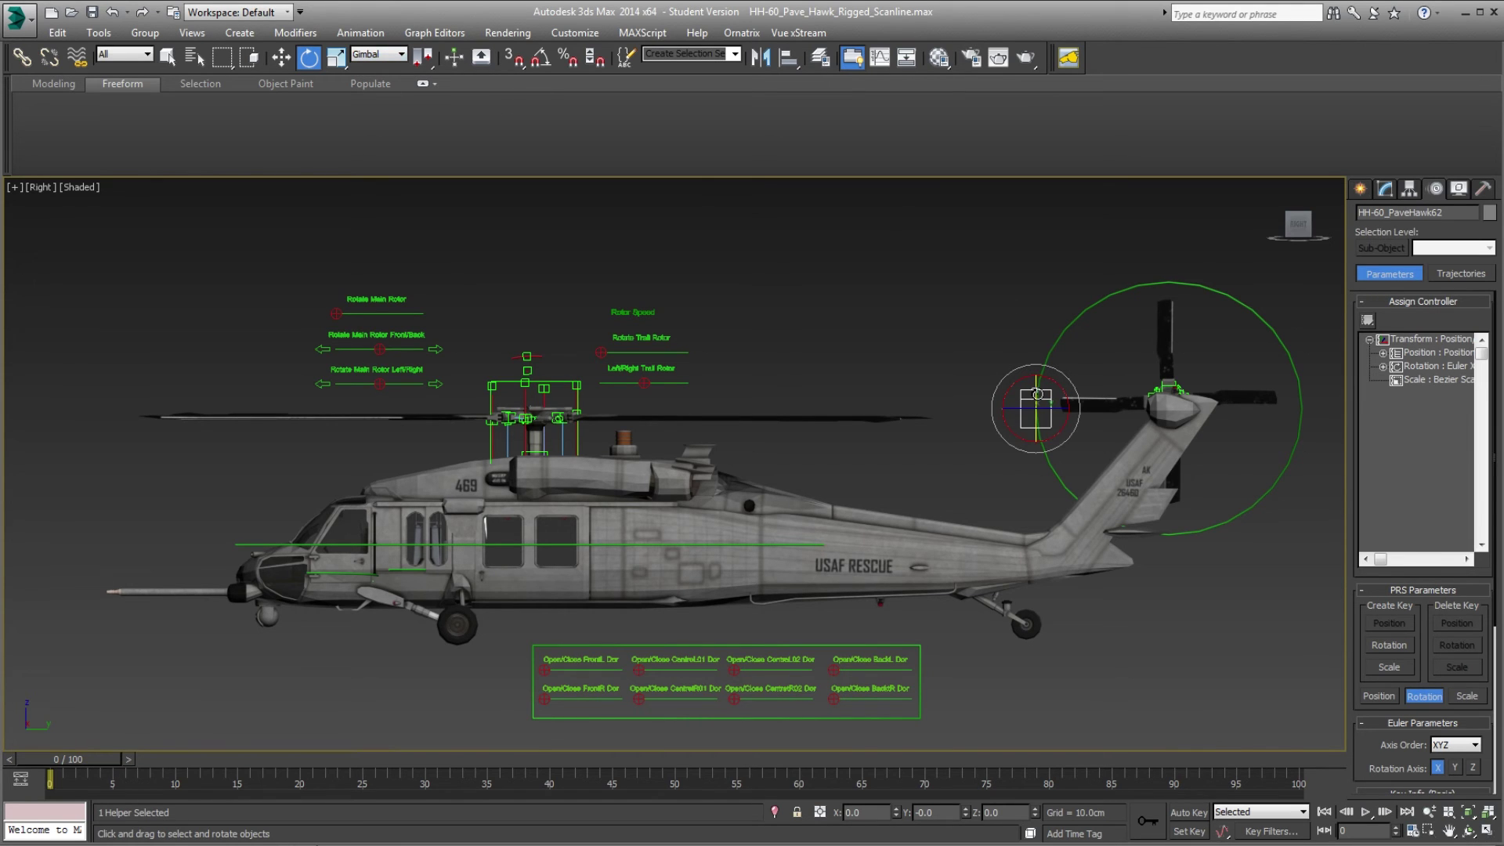
{"action": "left_click_drag", "start_coordinate": [1036, 394], "coordinate": [991, 418]}
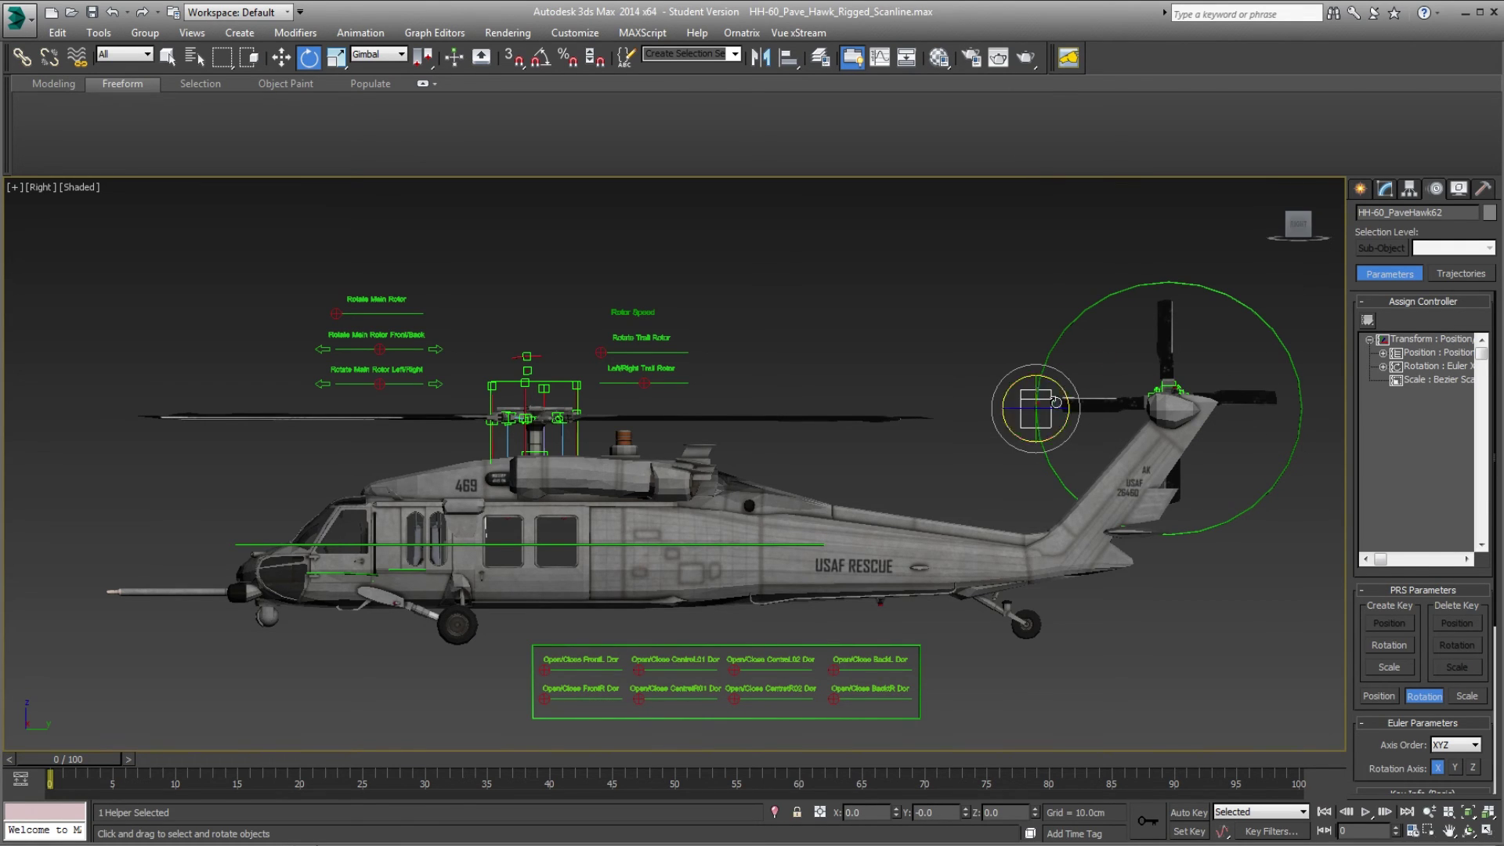
{"action": "left_click", "coordinate": [1024, 298]}
Assign a Float Expression controller to the HH-60_PaveHawk62 dummy's Y Rotation and create a scalar variable named Speed.
{"action": "left_click", "coordinate": [1038, 400]}
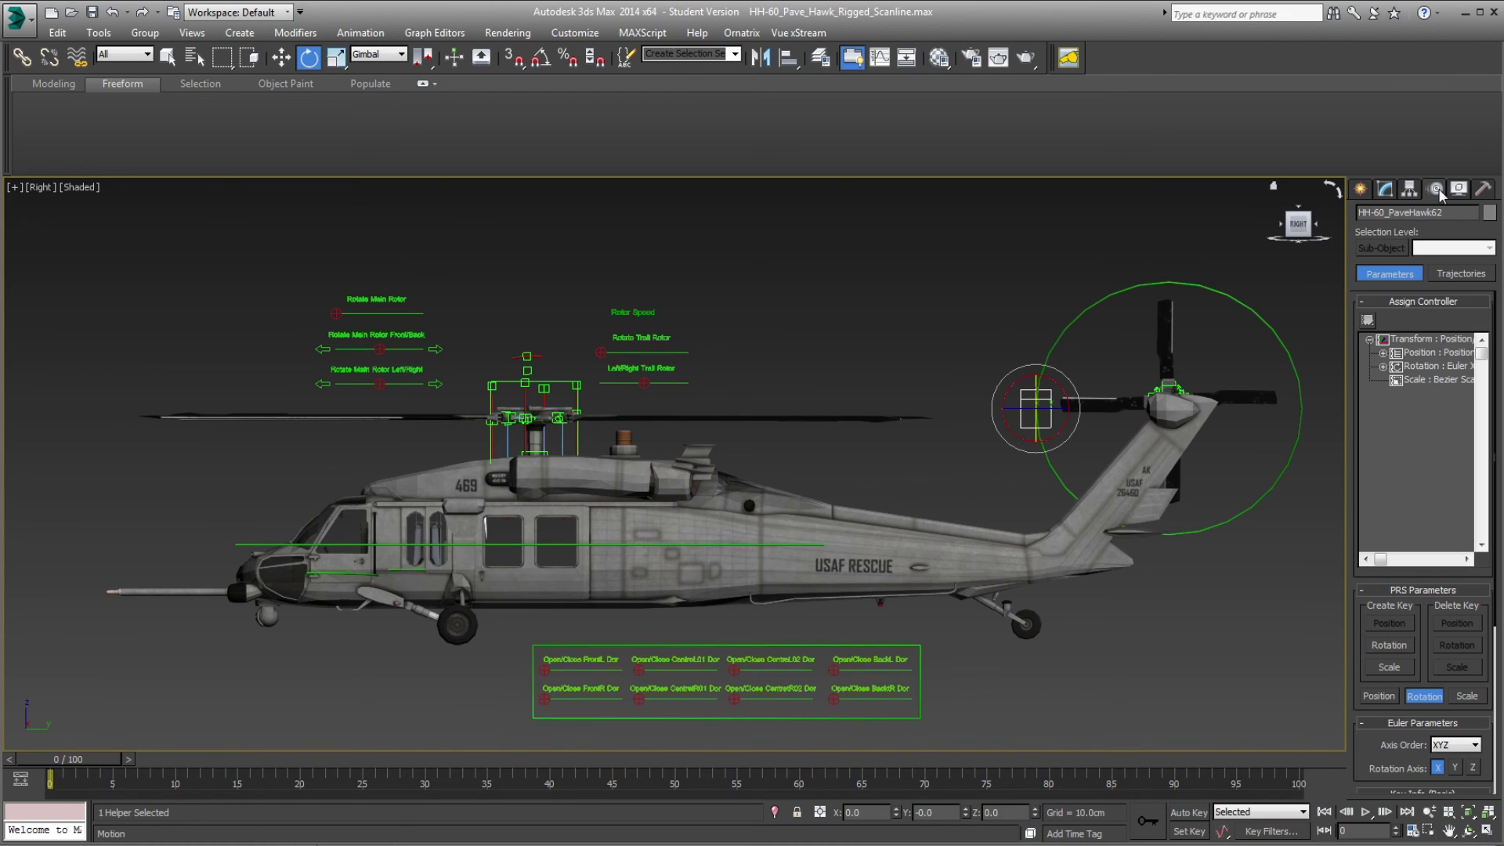
{"action": "left_click", "coordinate": [1382, 366]}
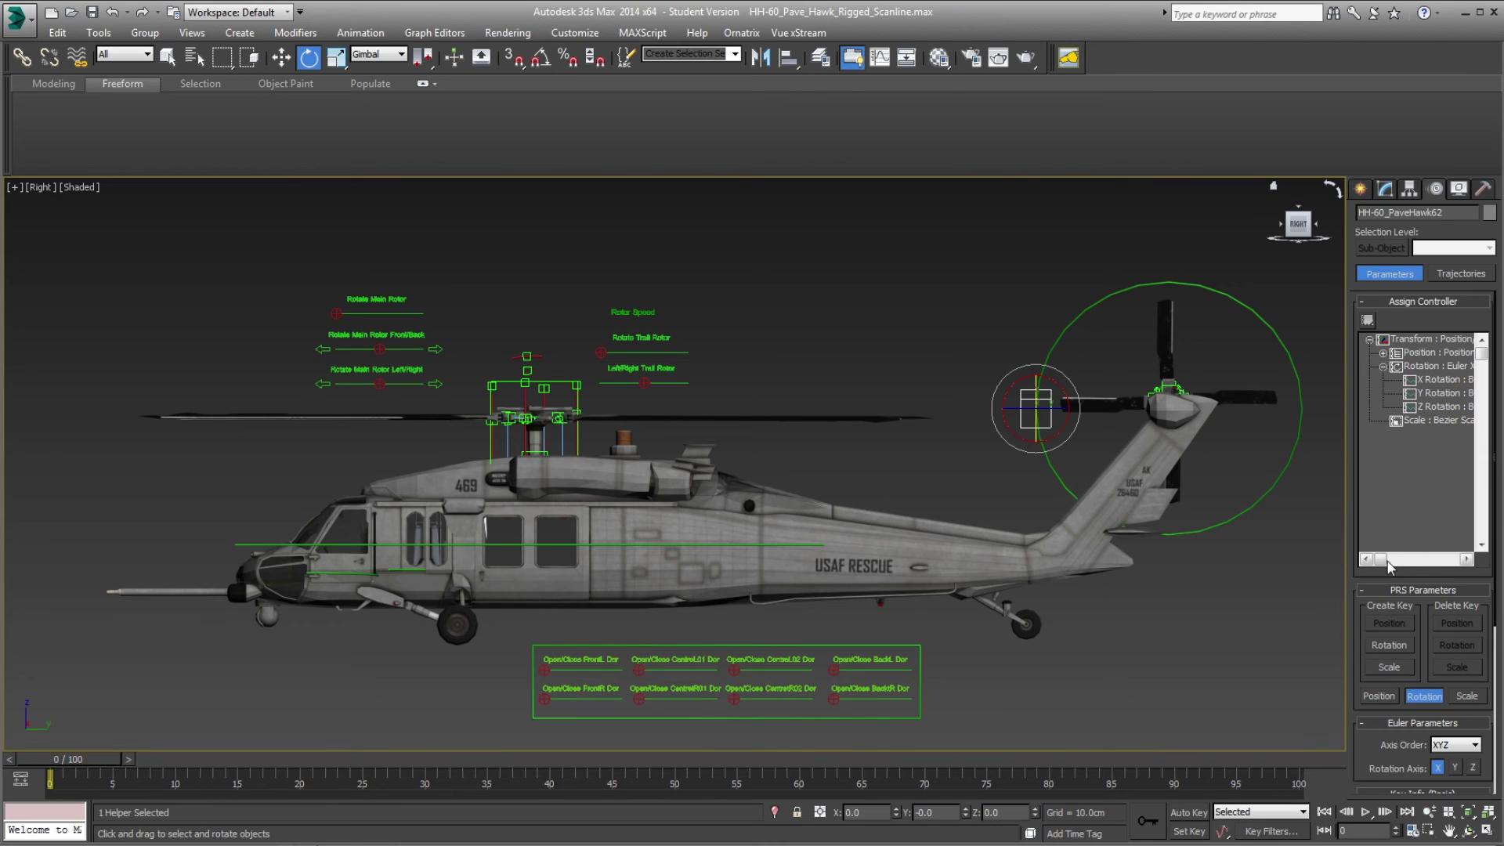
{"action": "mouse_move", "coordinate": [1380, 560]}
{"action": "left_mouse_down"}
{"action": "mouse_move", "coordinate": [1413, 561]}
{"action": "mouse_move", "coordinate": [1401, 561]}
{"action": "left_mouse_up"}
{"action": "left_click", "coordinate": [1424, 393]}
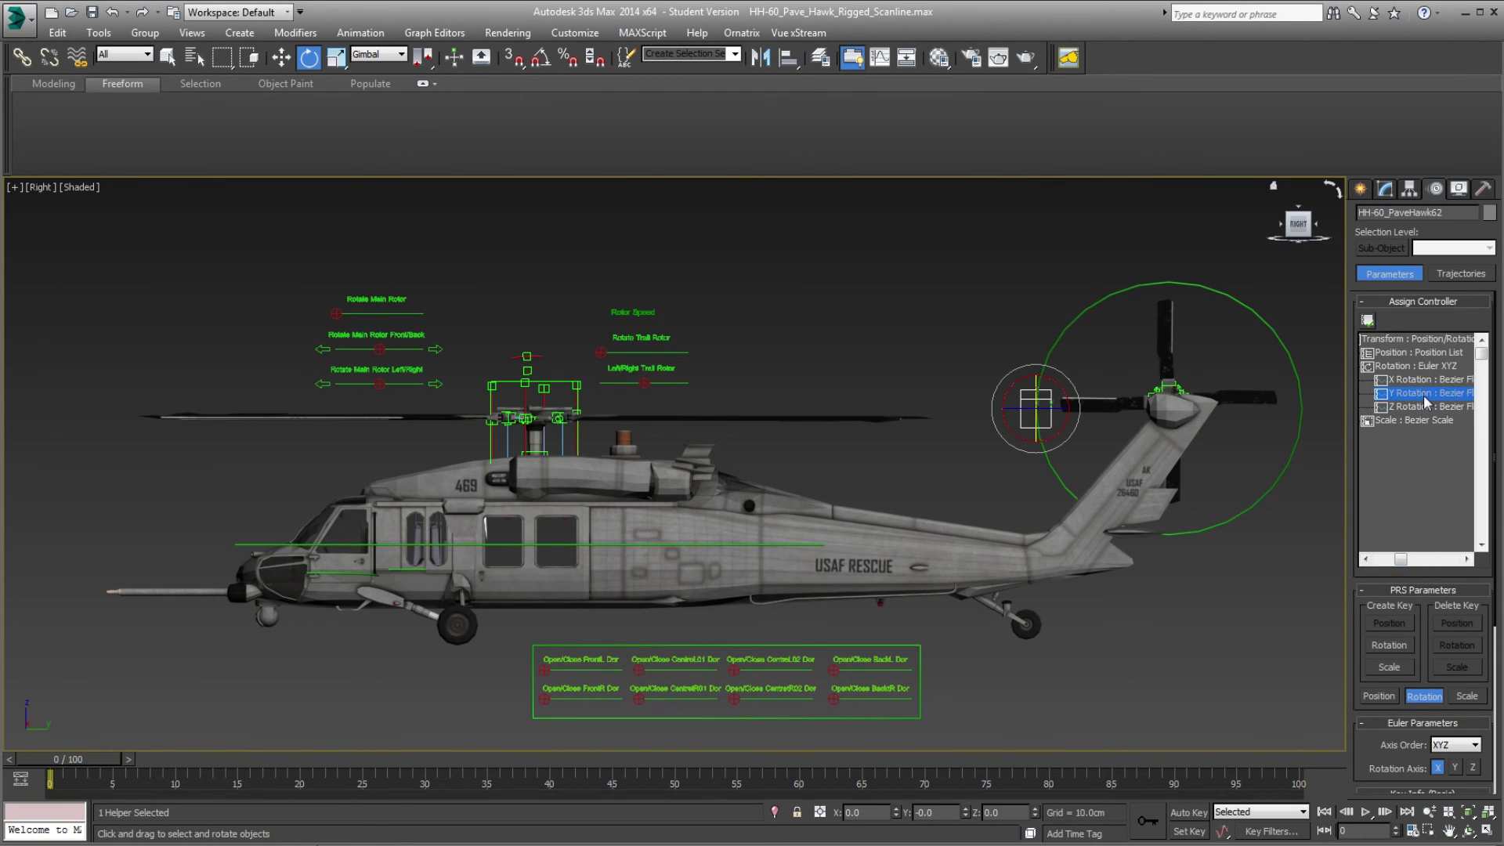
{"action": "left_click", "coordinate": [1368, 322]}
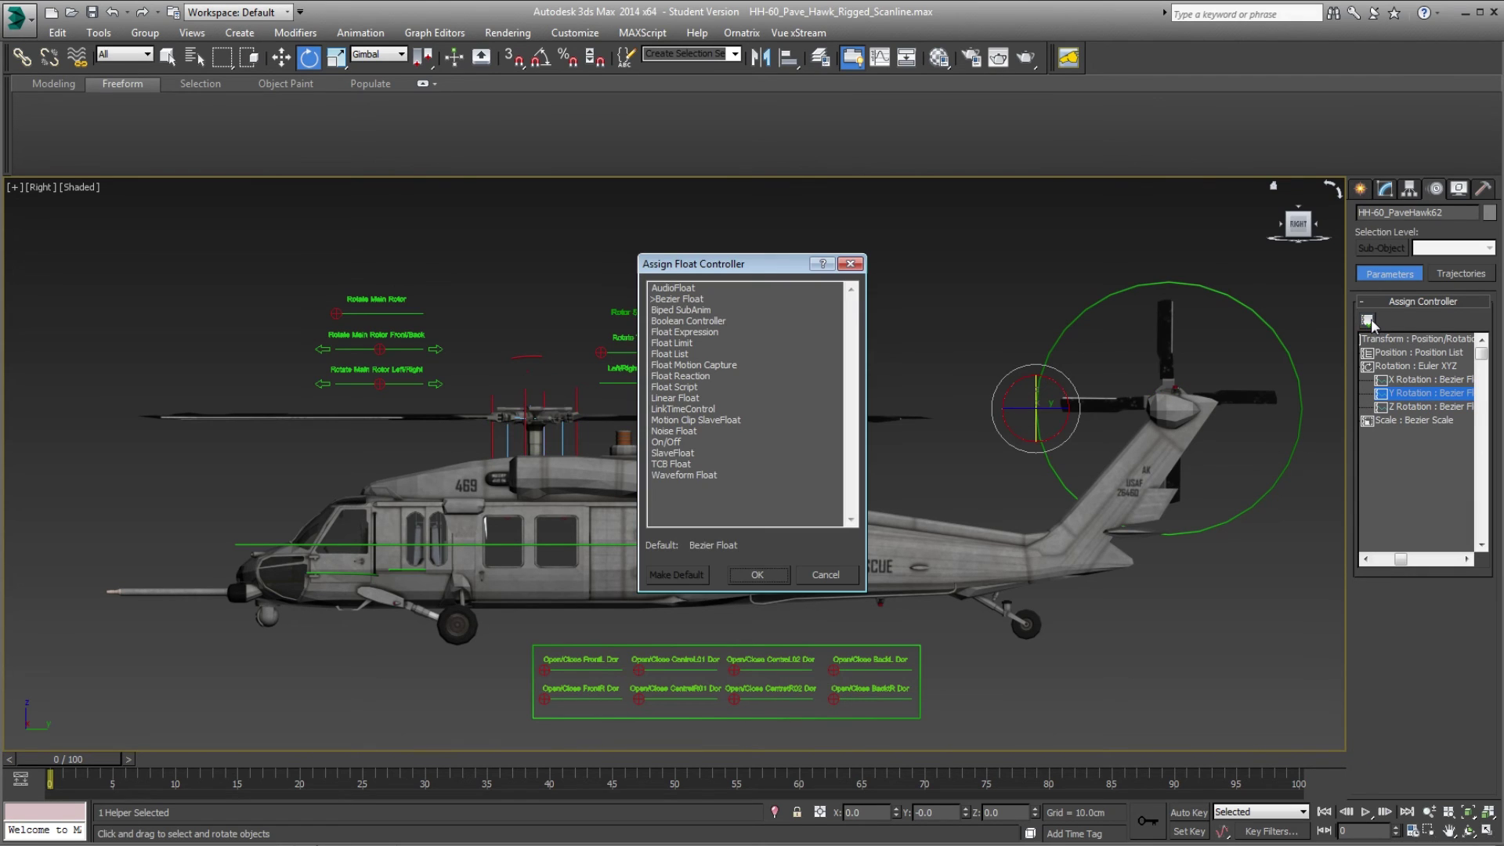
{"action": "left_click", "coordinate": [680, 334]}
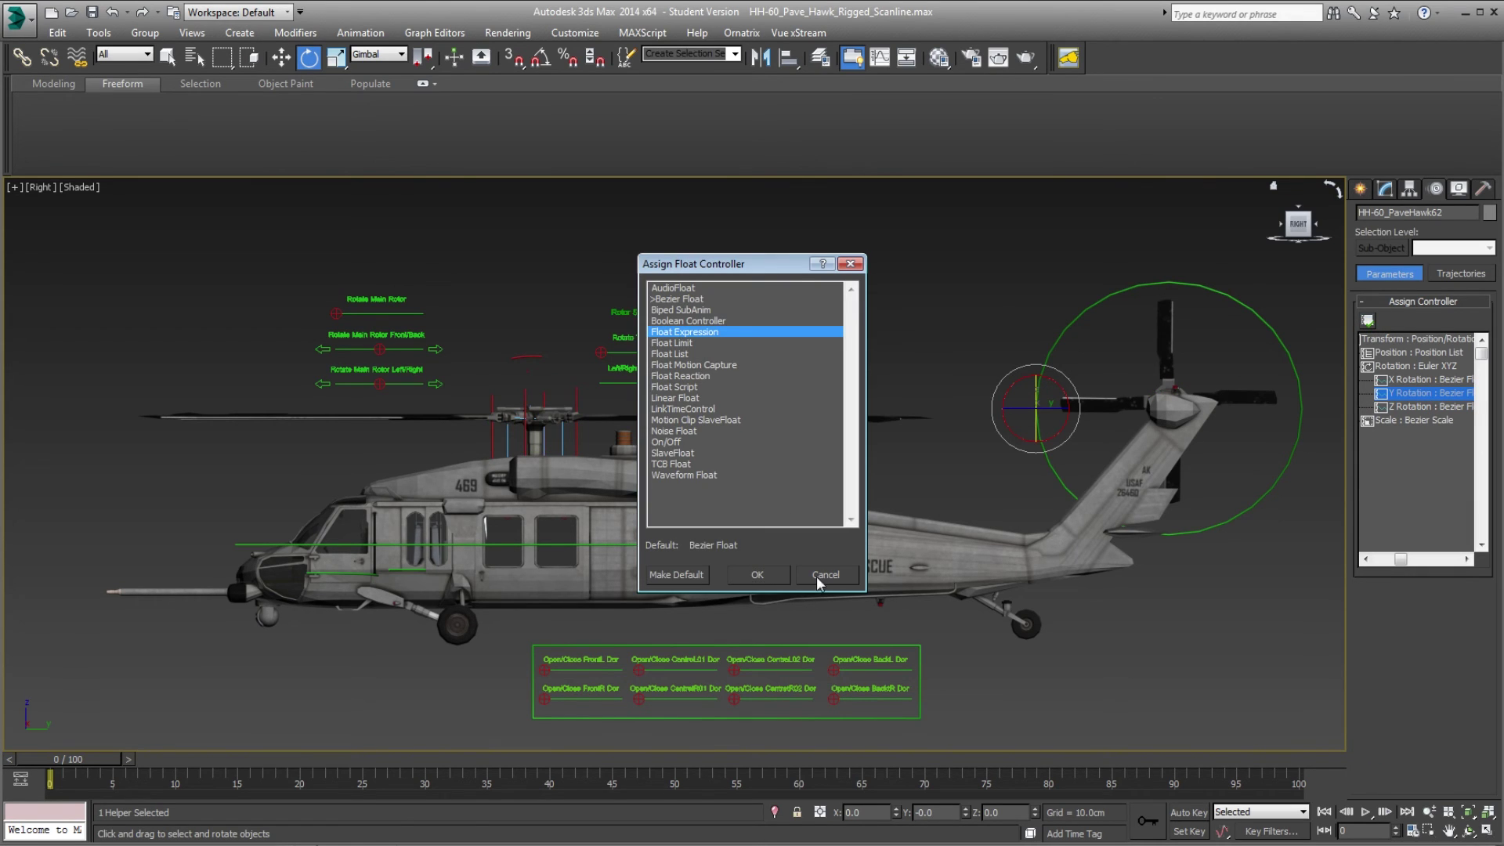
{"action": "left_click", "coordinate": [771, 580]}
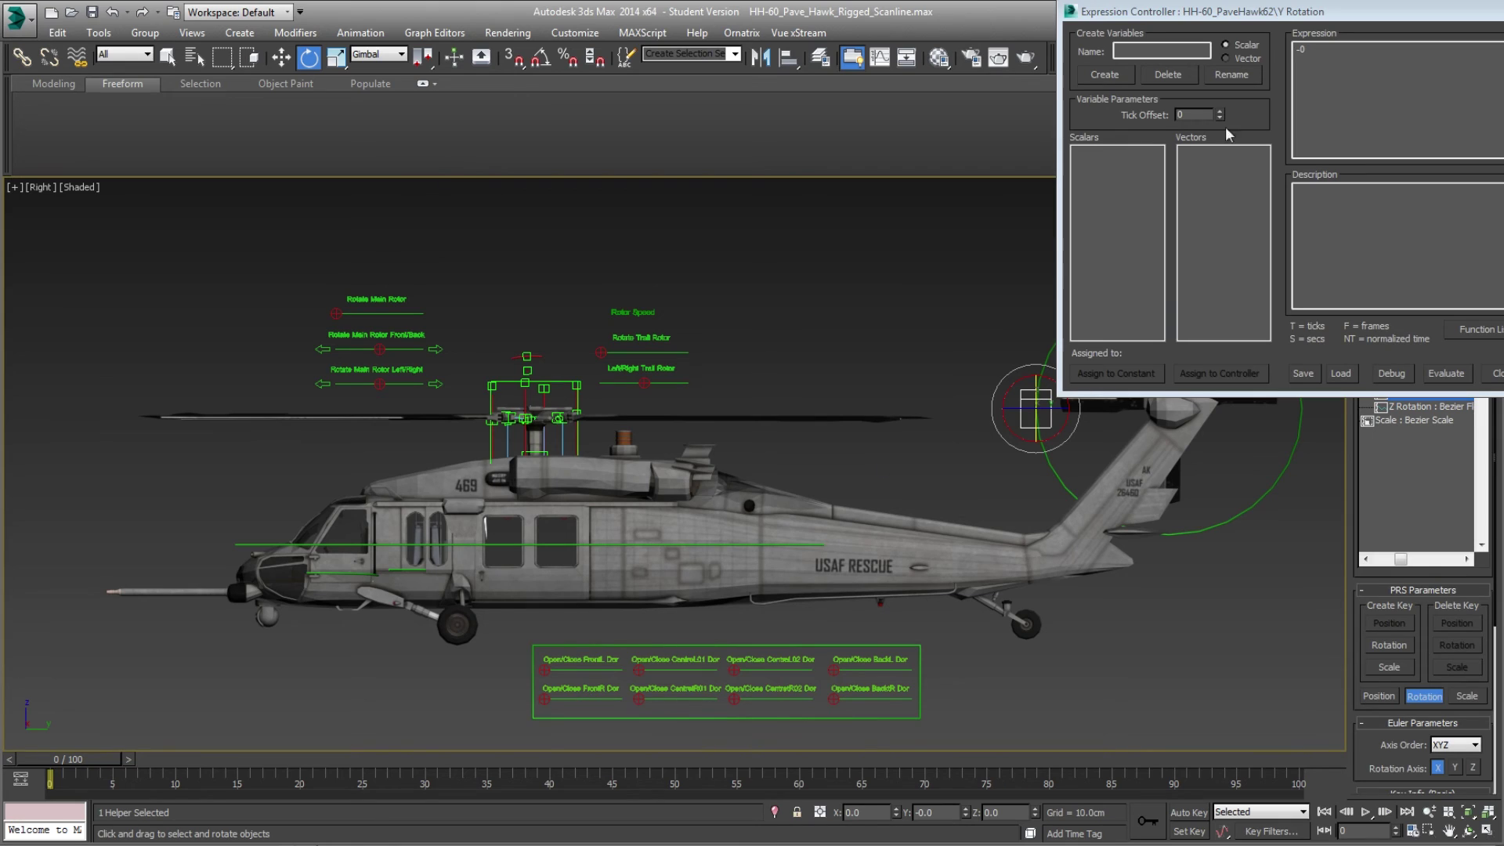
{"action": "left_click", "coordinate": [1175, 51]}
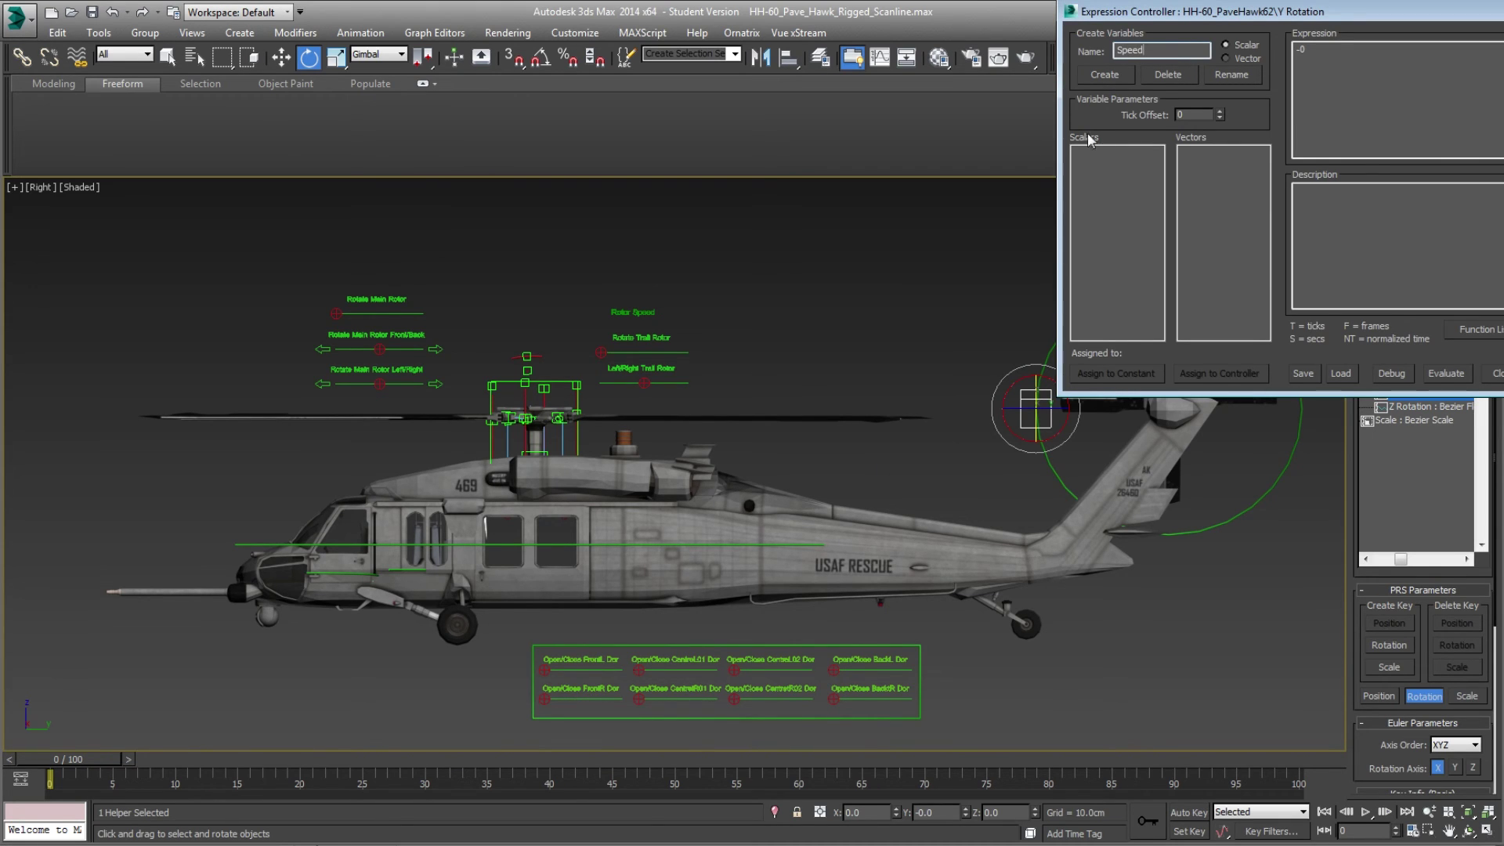
{"action": "left_click", "coordinate": [1121, 73]}
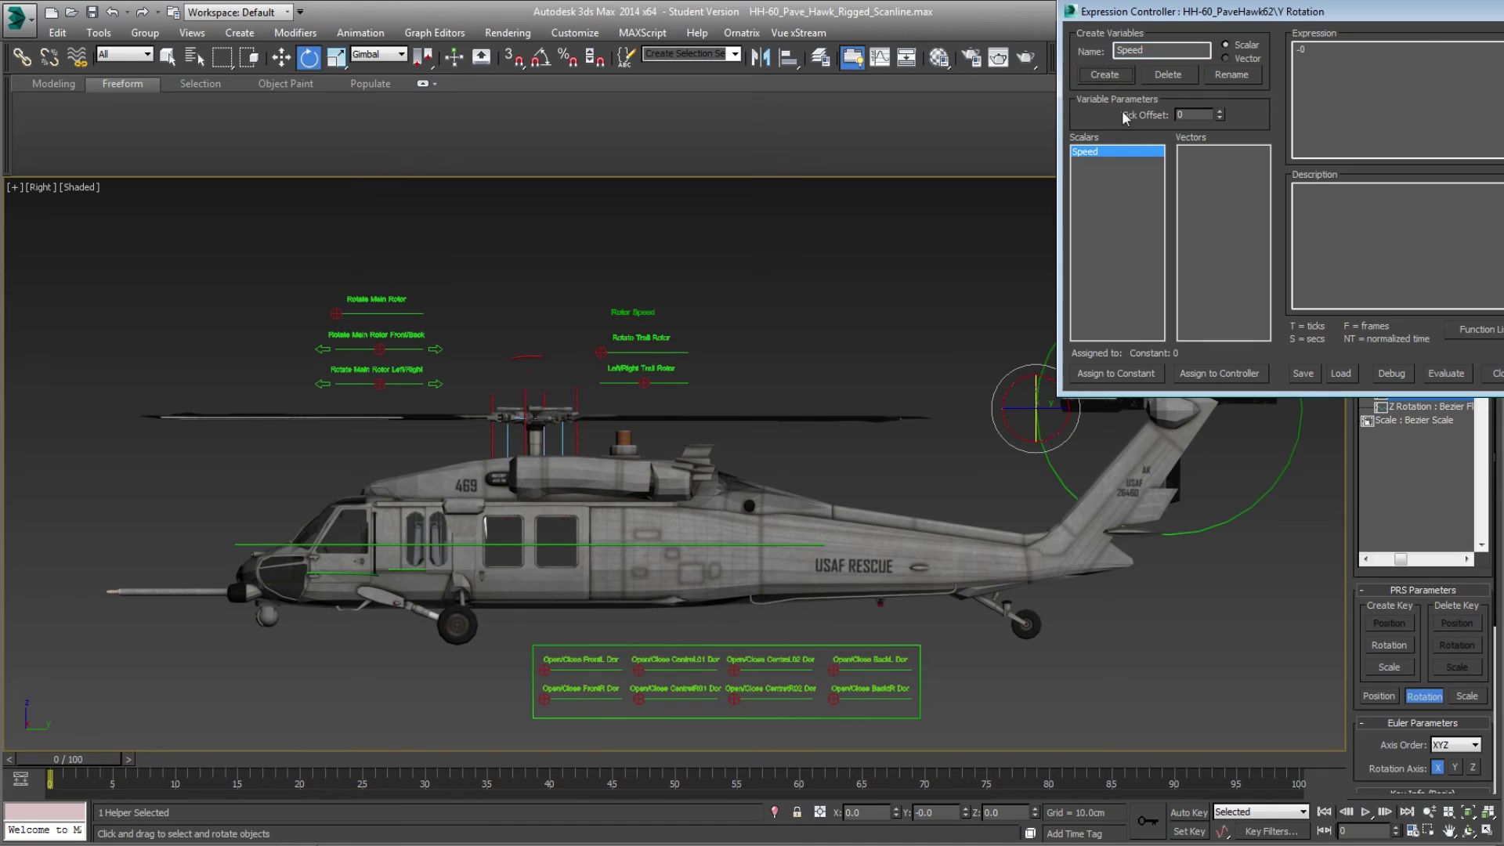
{"action": "left_click", "coordinate": [1224, 375]}
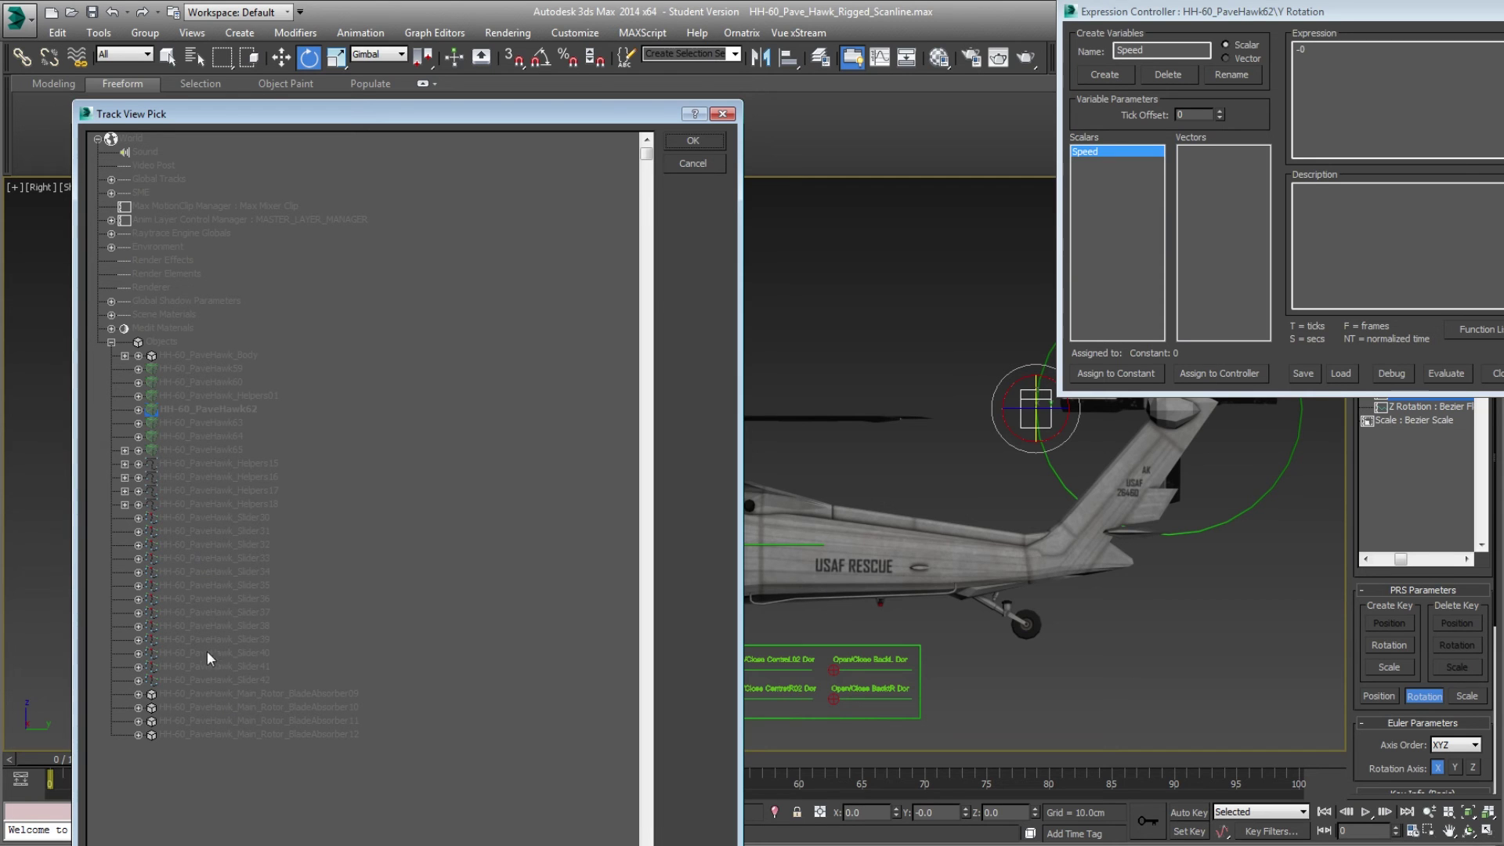
{"action": "left_click_drag", "start_coordinate": [550, 116], "coordinate": [590, 111]}
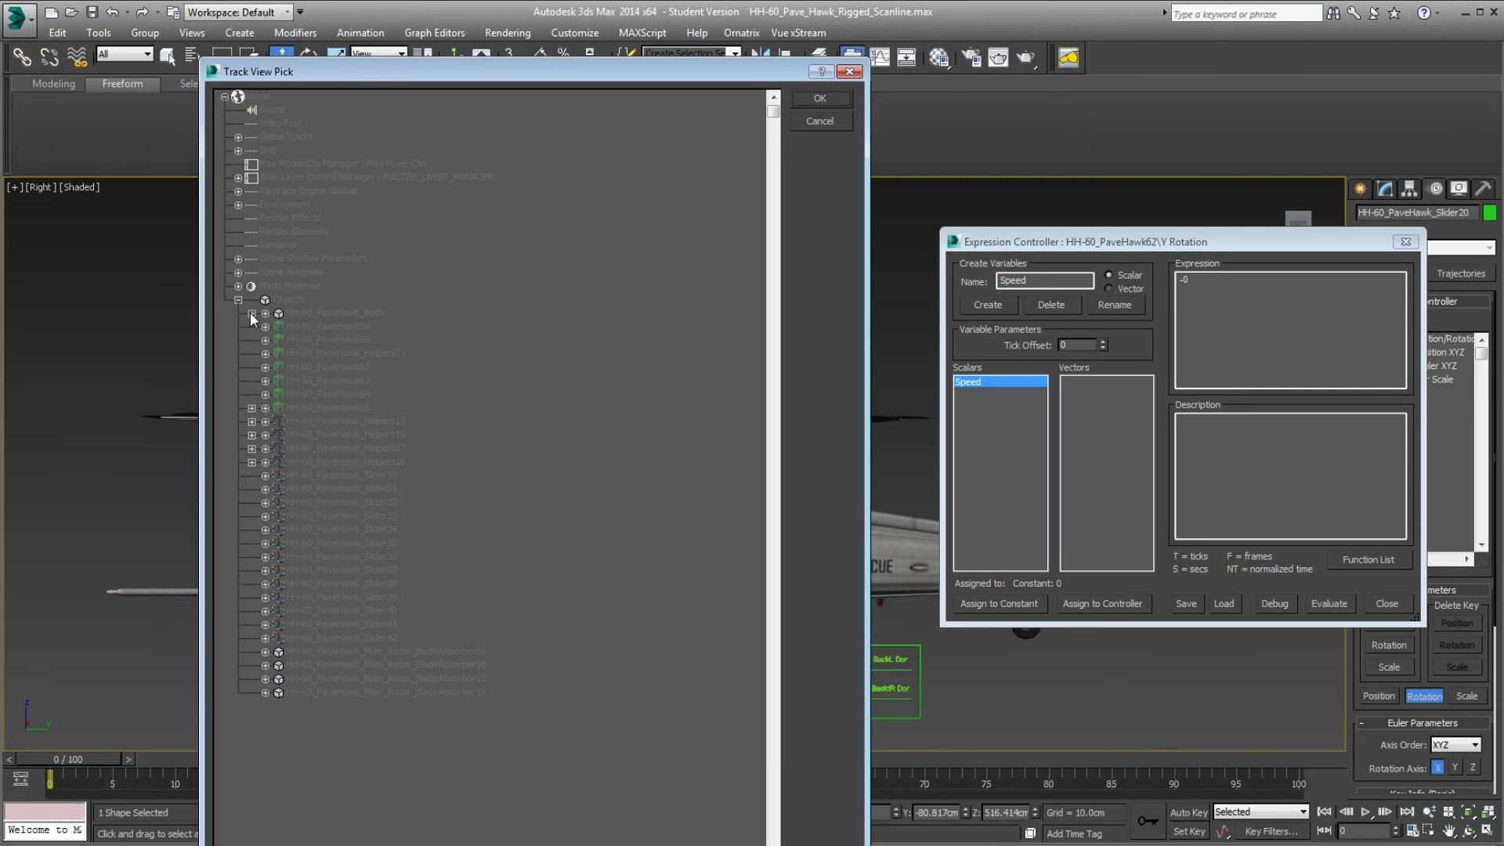
{"action": "left_click", "coordinate": [251, 314]}
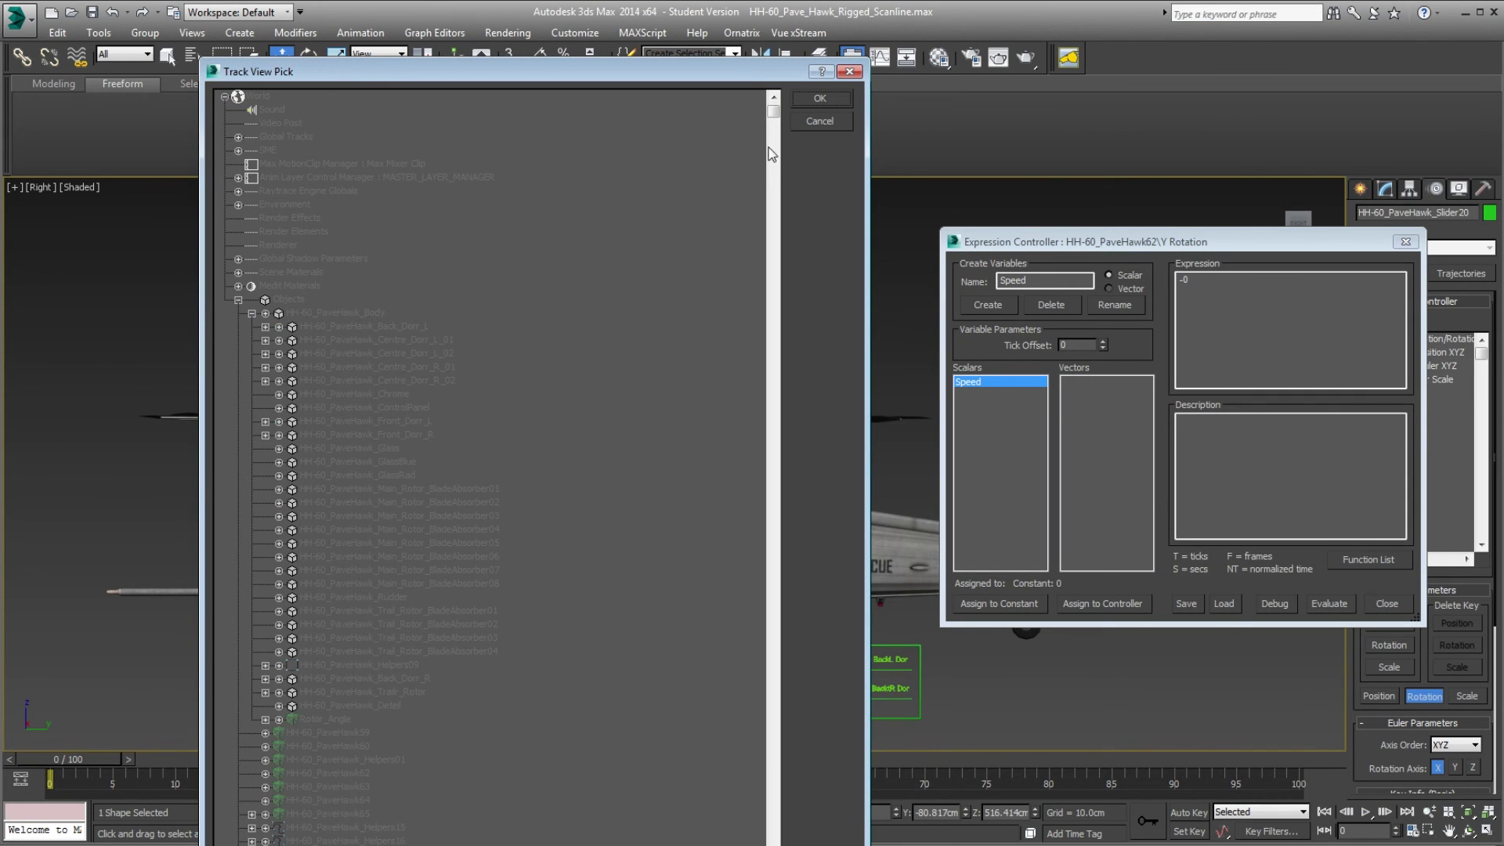
{"action": "left_click_drag", "start_coordinate": [773, 114], "coordinate": [767, 175]}
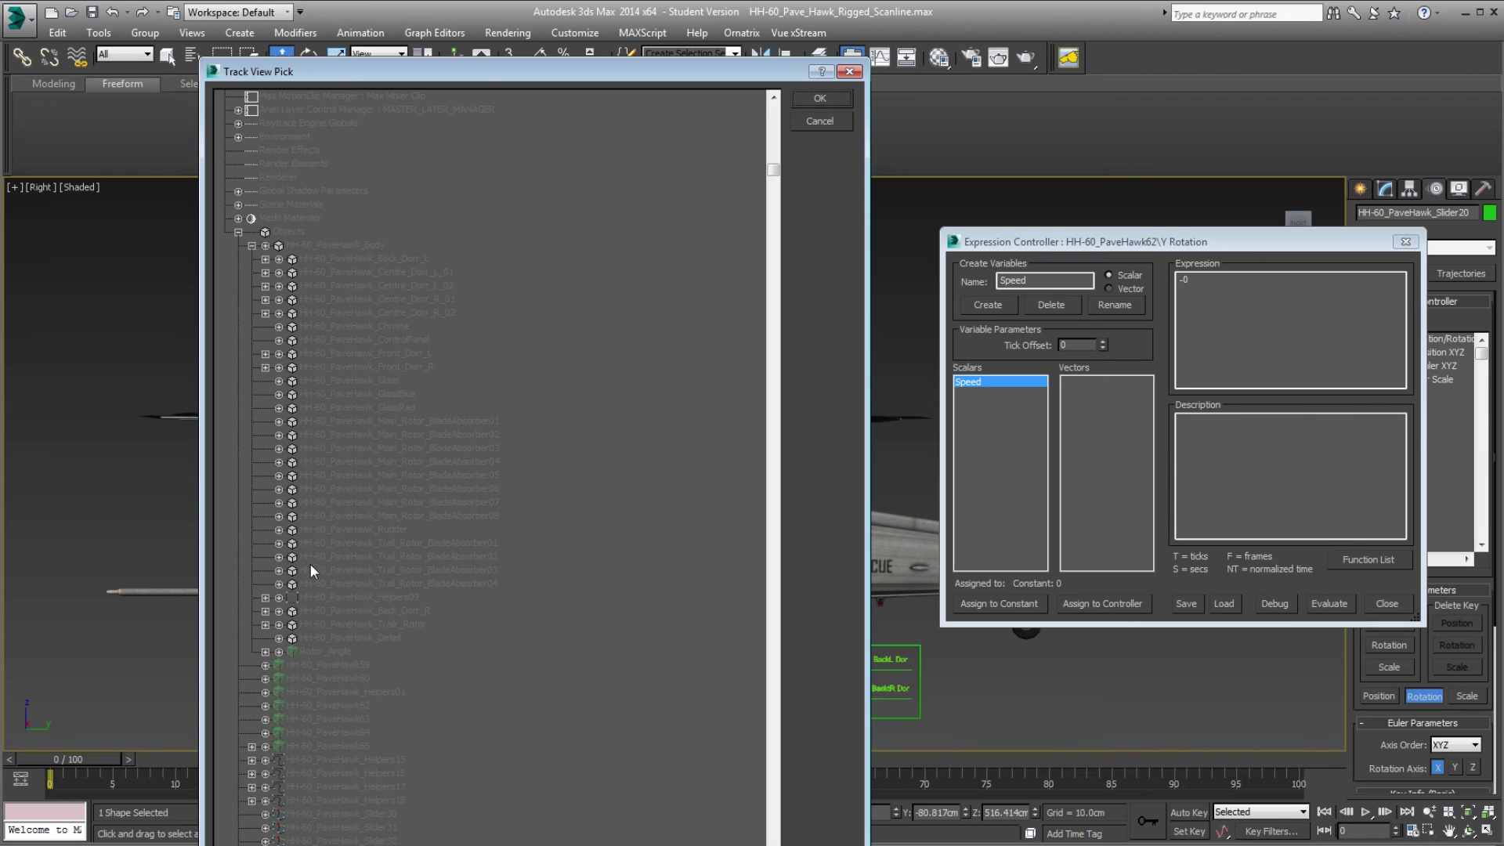
{"action": "left_click", "coordinate": [293, 652]}
{"action": "left_click", "coordinate": [268, 654]}
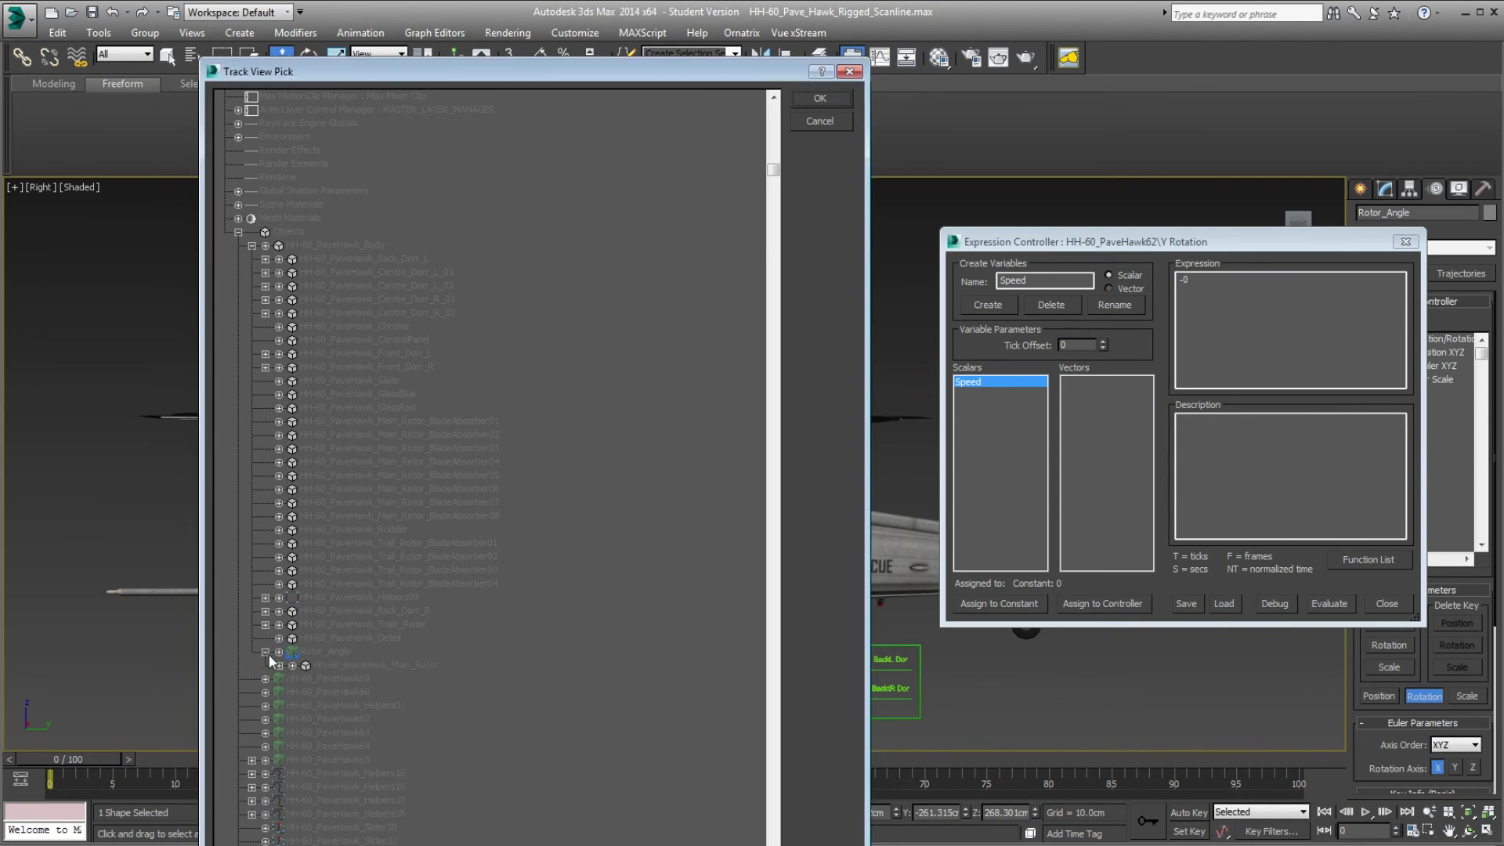
{"action": "left_click", "coordinate": [268, 654]}
{"action": "left_click", "coordinate": [266, 692]}
{"action": "left_click", "coordinate": [265, 693]}
{"action": "left_click_drag", "start_coordinate": [773, 170], "coordinate": [770, 389]}
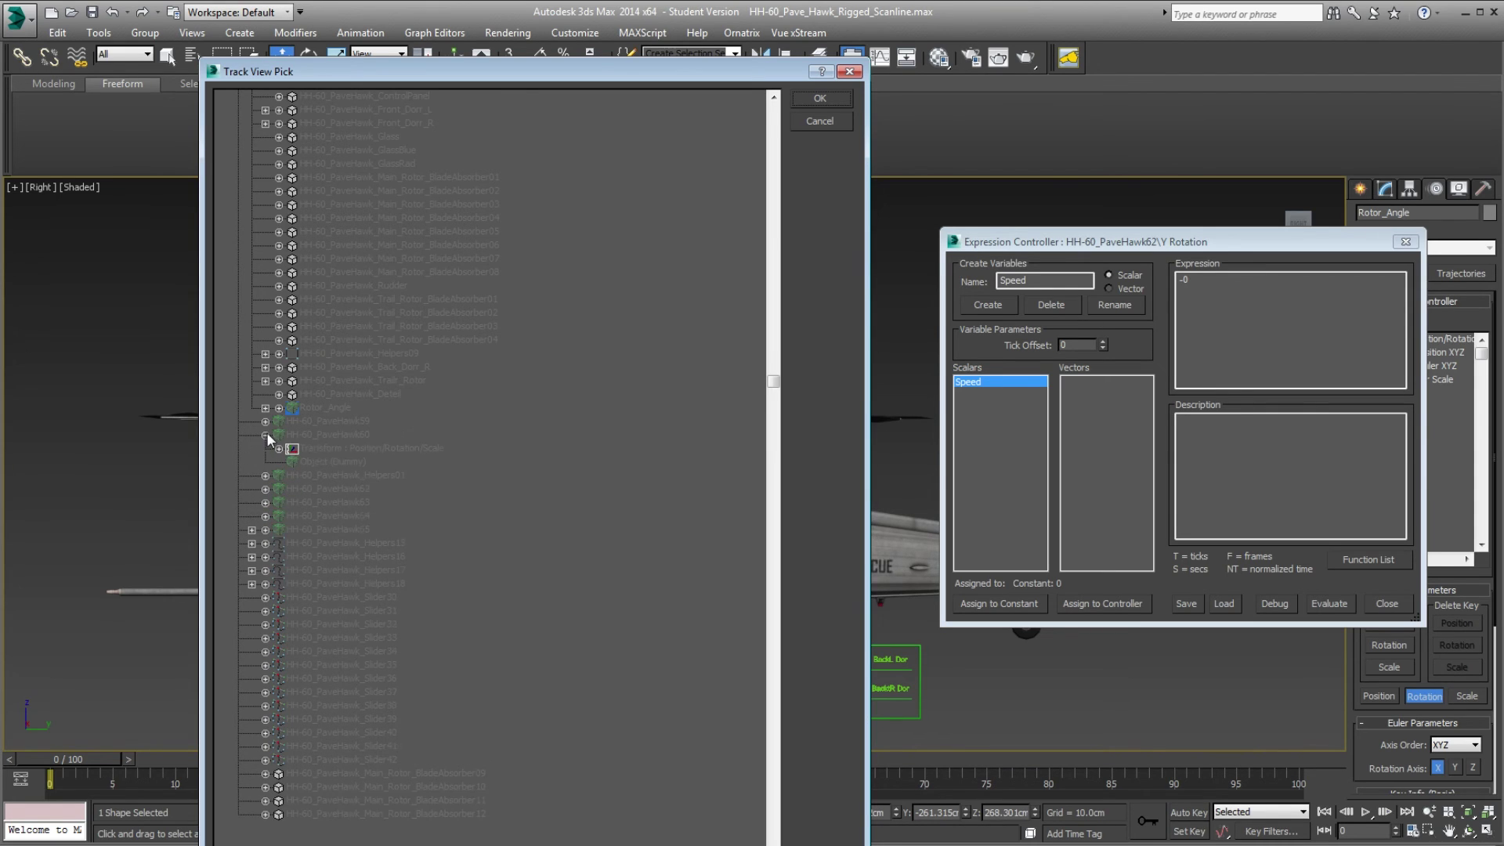
{"action": "left_click", "coordinate": [264, 408]}
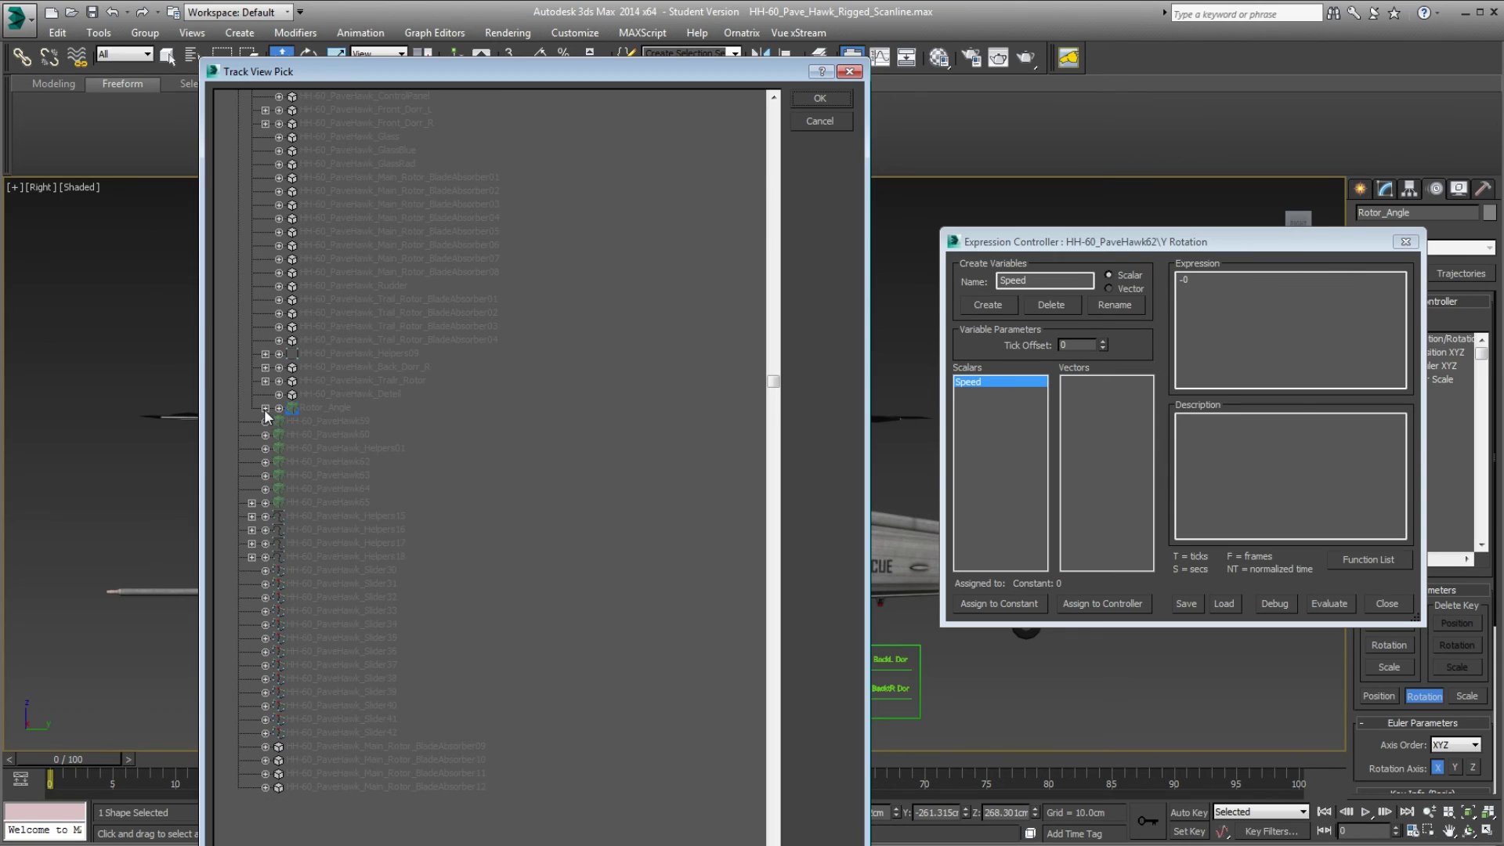
{"action": "left_click", "coordinate": [277, 422]}
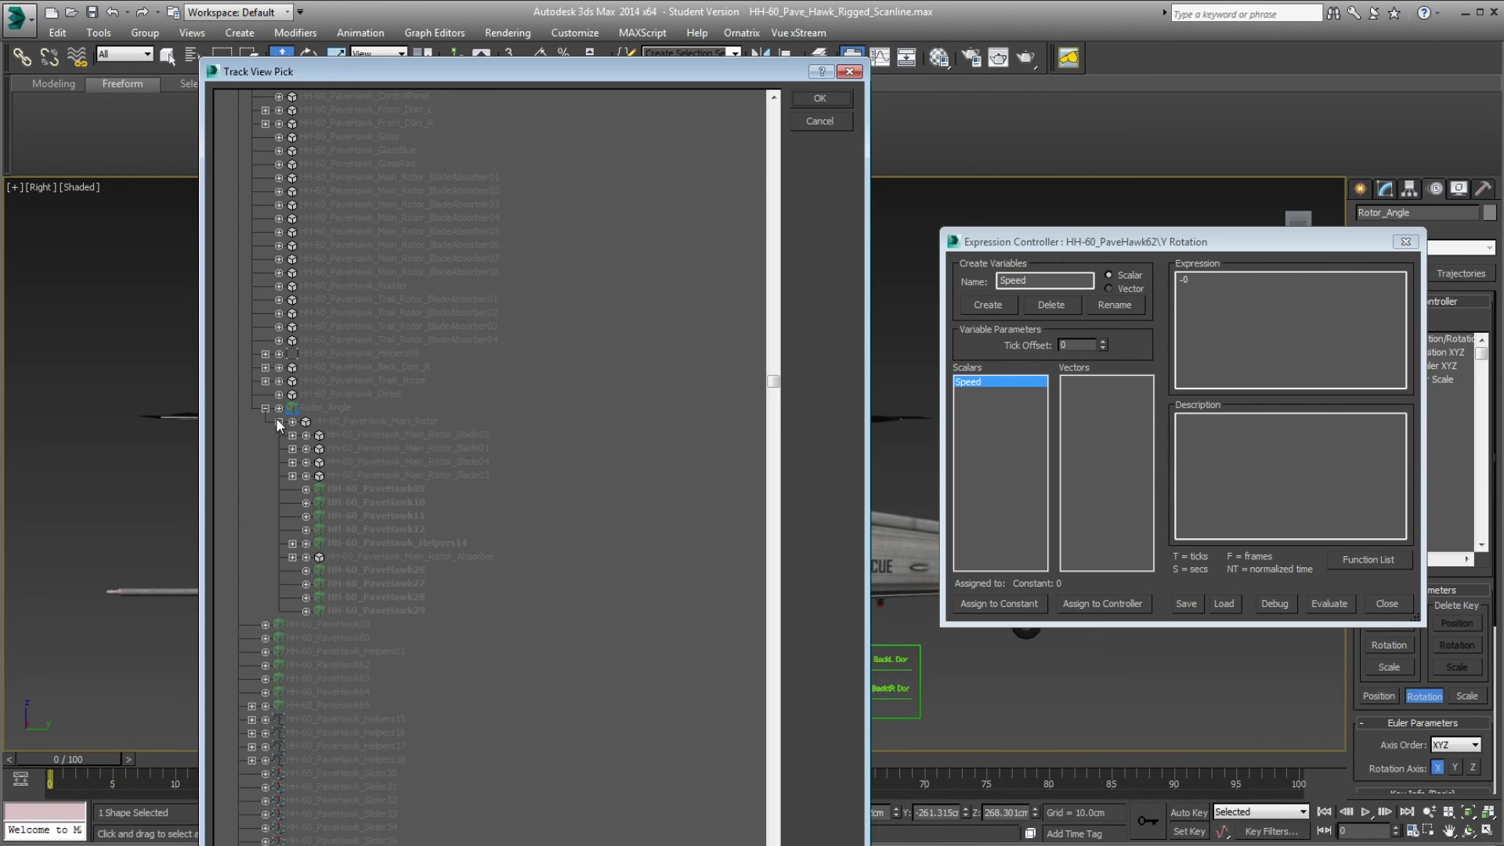
{"action": "left_click", "coordinate": [277, 421]}
{"action": "left_click", "coordinate": [264, 408]}
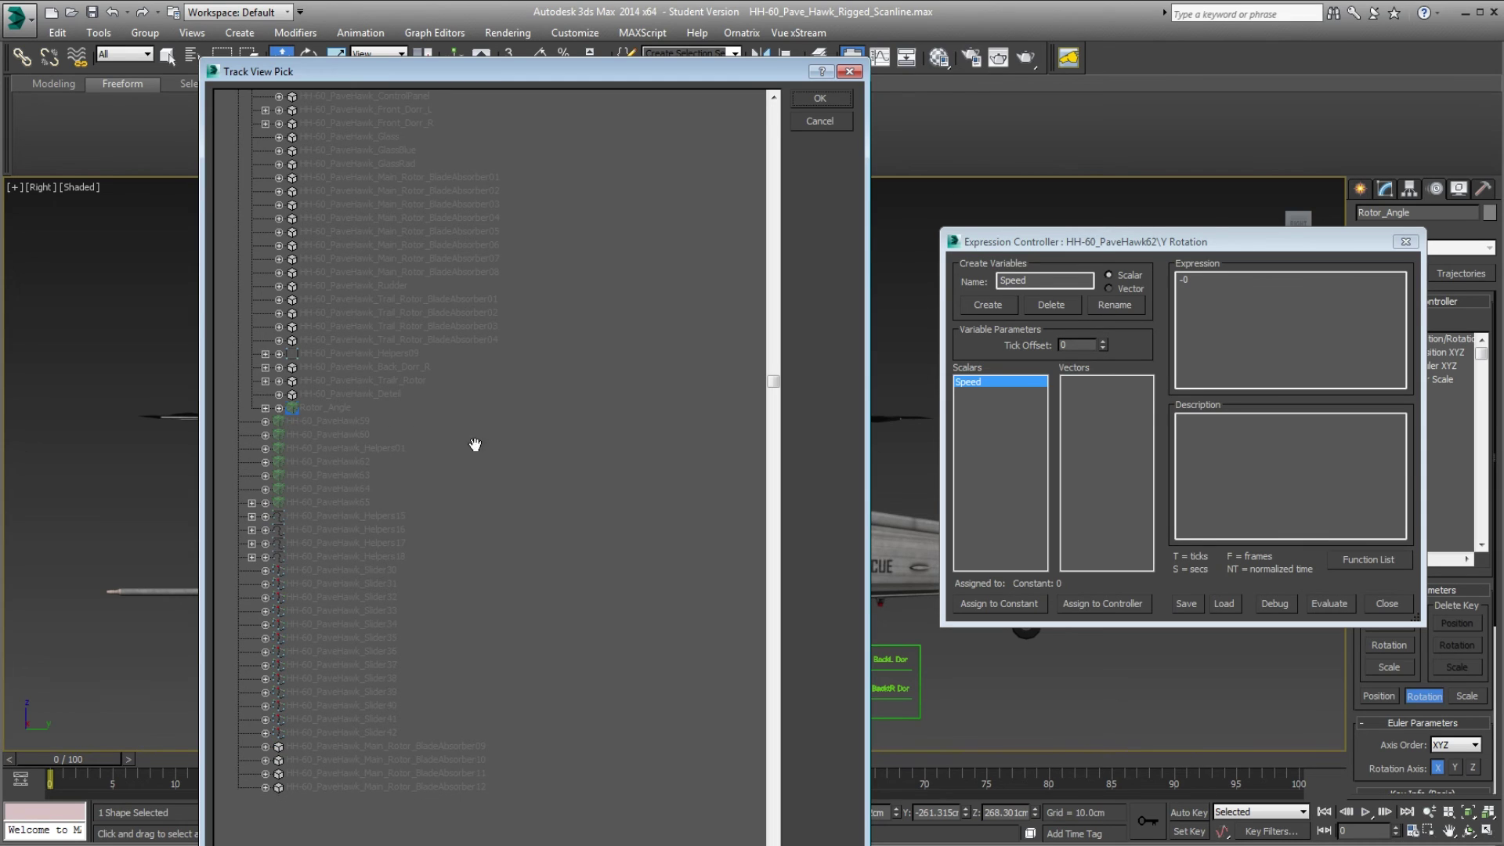
{"action": "left_click", "coordinate": [820, 119]}
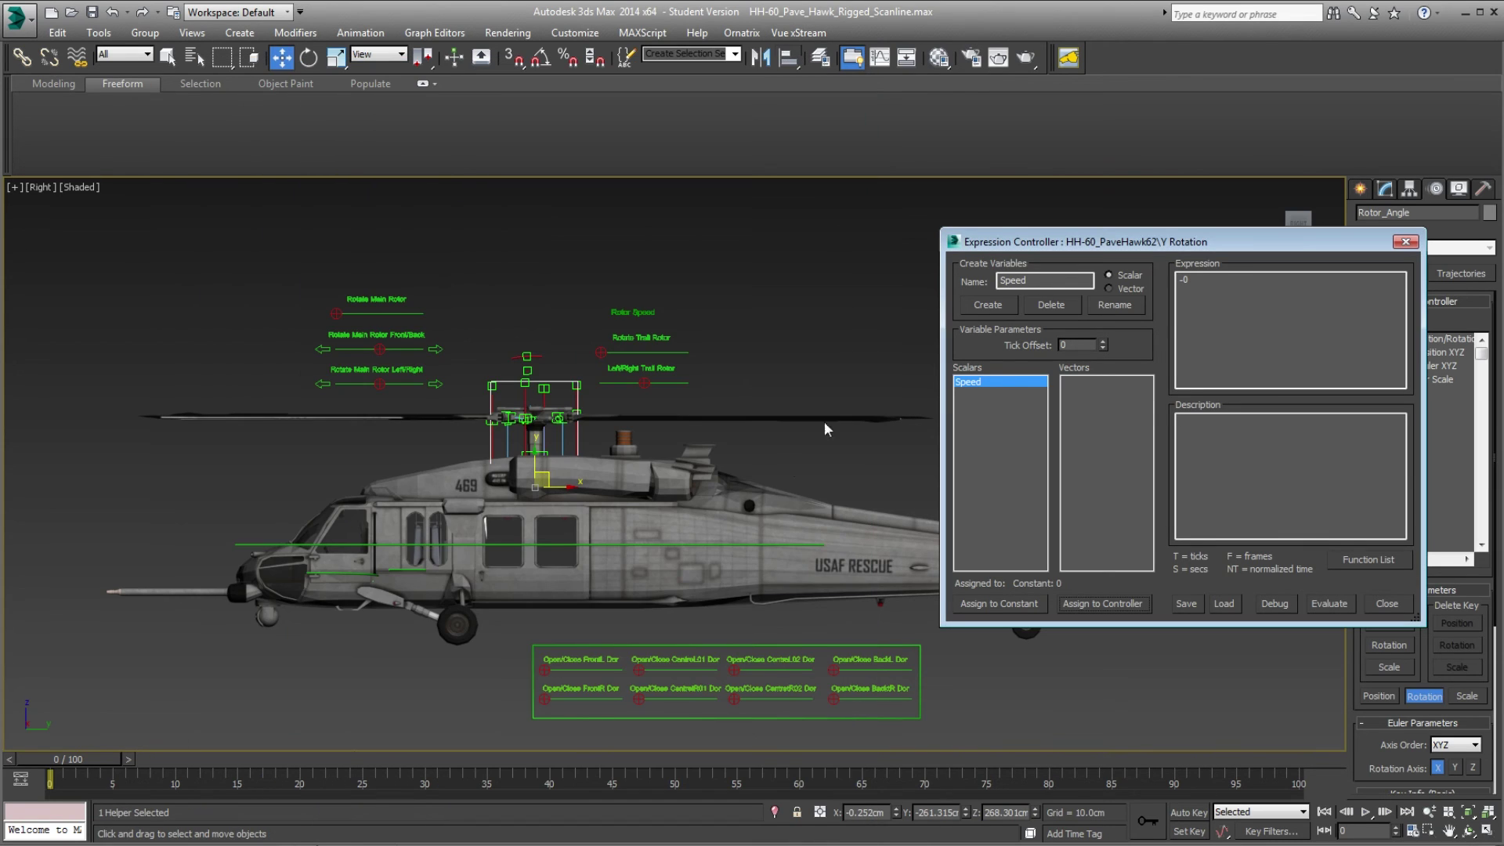
Select the Rotor Speed text and assign the Speed variable to its speed custom attribute.
{"action": "left_click", "coordinate": [625, 316]}
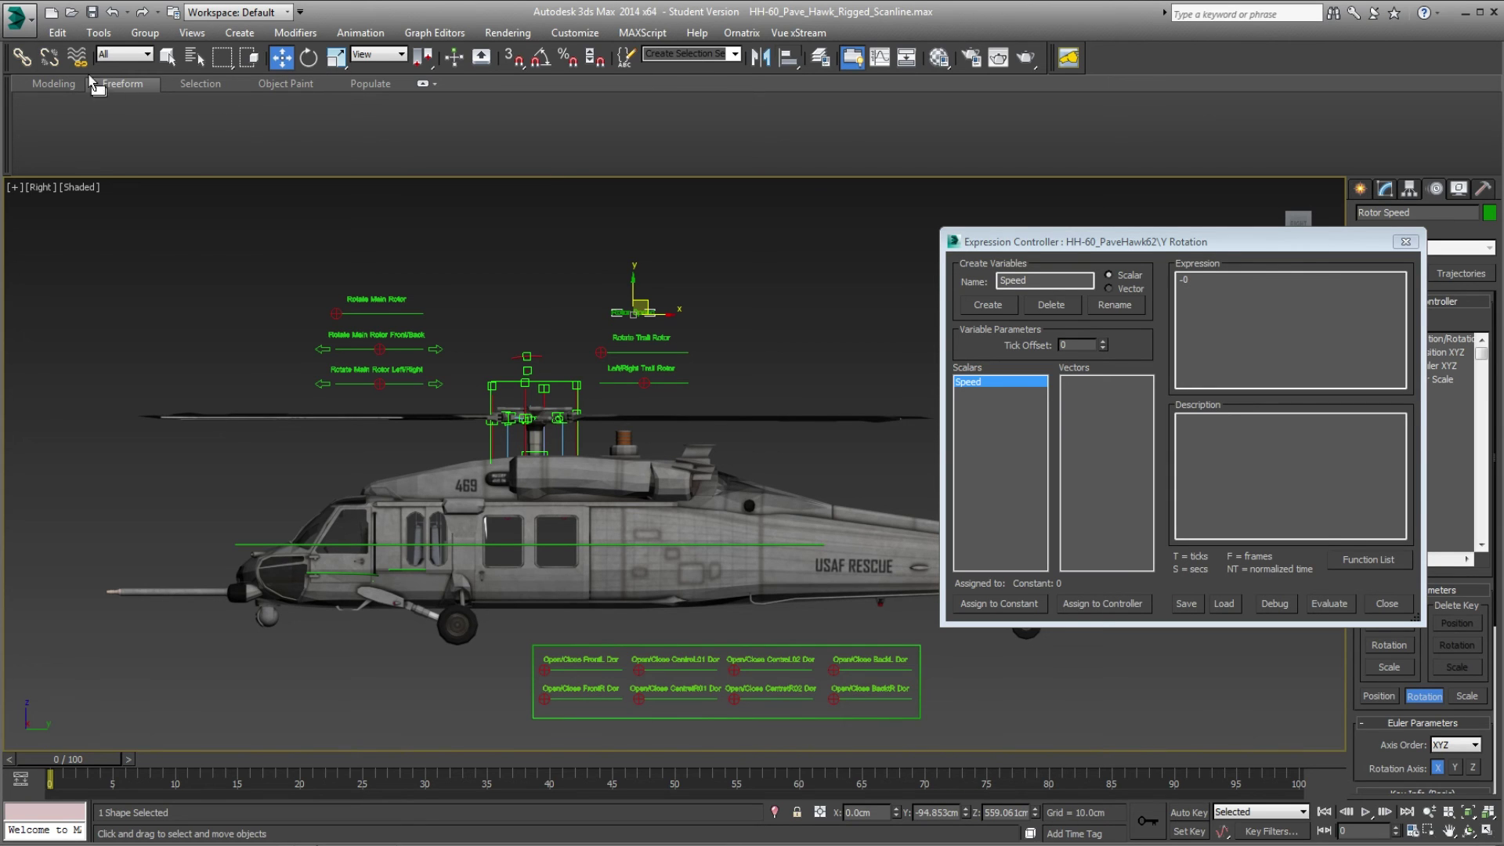
{"action": "left_click", "coordinate": [1097, 601]}
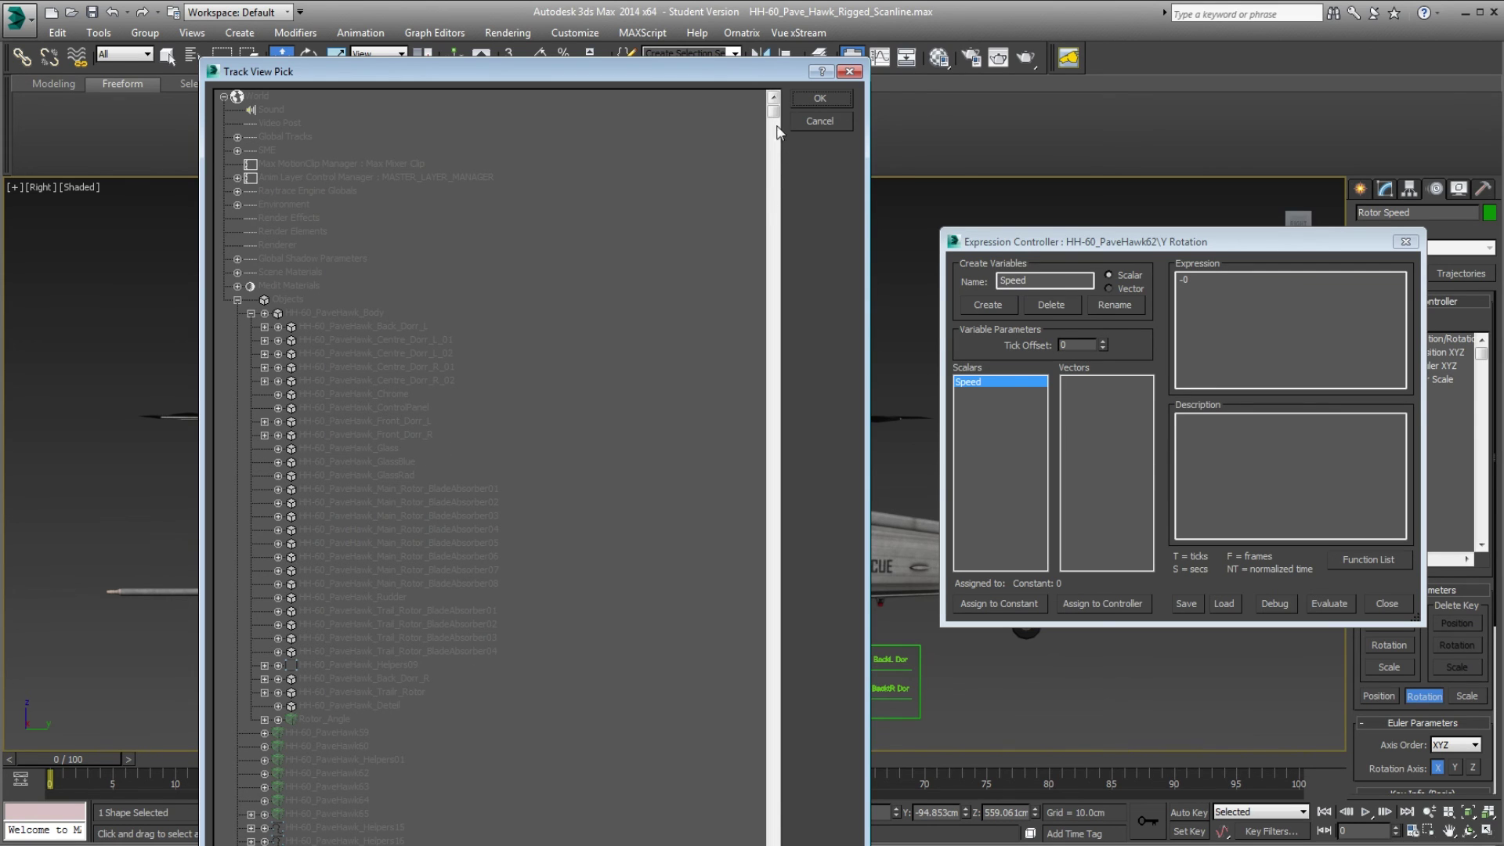
{"action": "left_click_drag", "start_coordinate": [774, 111], "coordinate": [811, 529]}
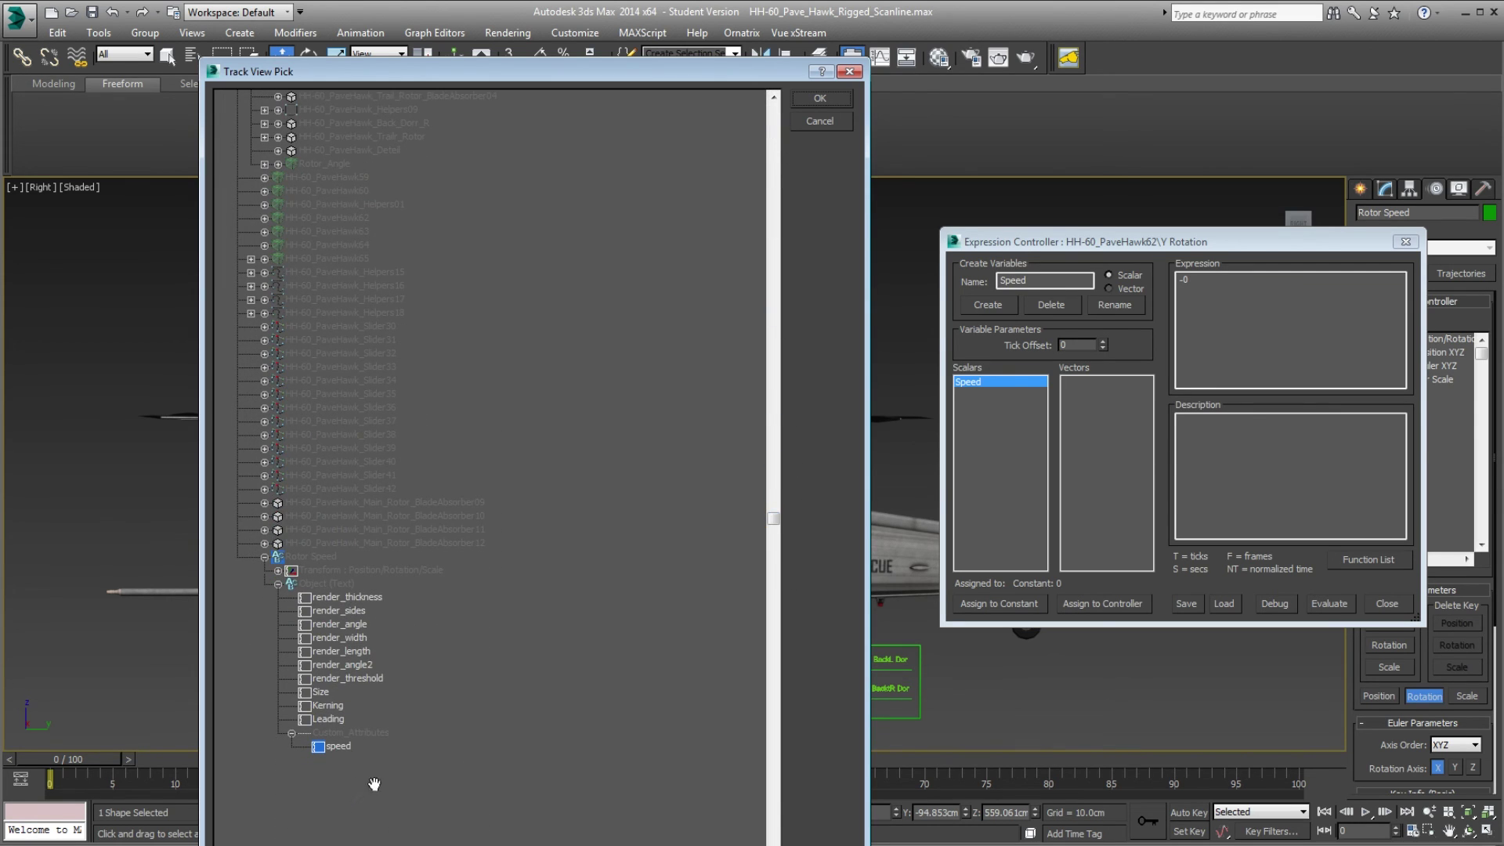
{"action": "left_click", "coordinate": [338, 747]}
{"action": "left_click", "coordinate": [808, 104]}
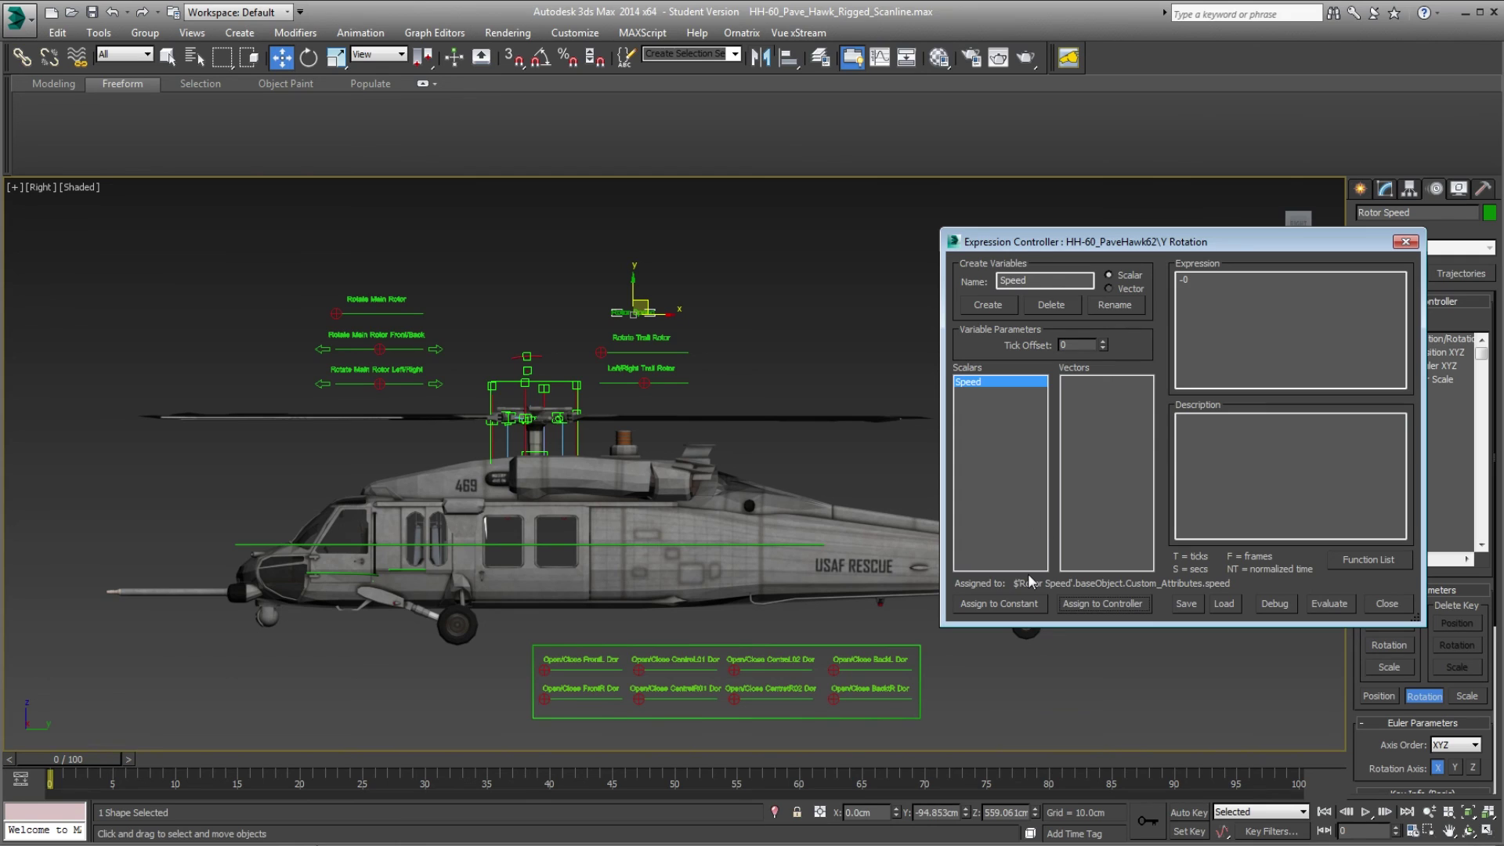
Set the Y Rotation expression to S*Speed*4, evaluate it and close the expression controller.
{"action": "left_click", "coordinate": [1269, 278]}
{"action": "key", "text": "BackSpace"}
{"action": "key", "text": "BackSpace"}
{"action": "type", "text": "S*Sp"}
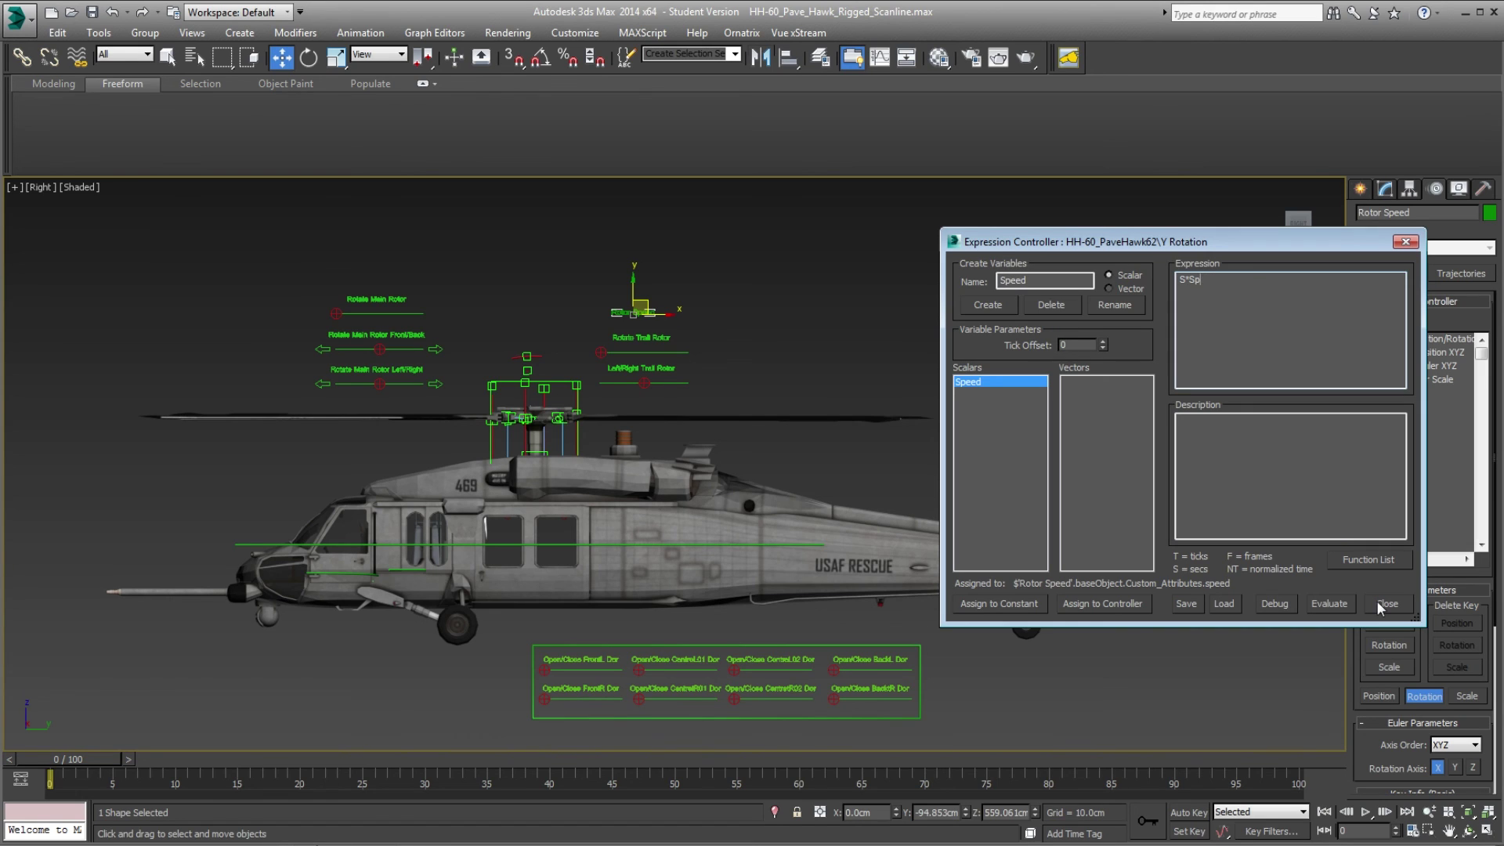
{"action": "type", "text": "eed*4"}
{"action": "left_click", "coordinate": [1348, 602]}
{"action": "left_click", "coordinate": [1406, 242]}
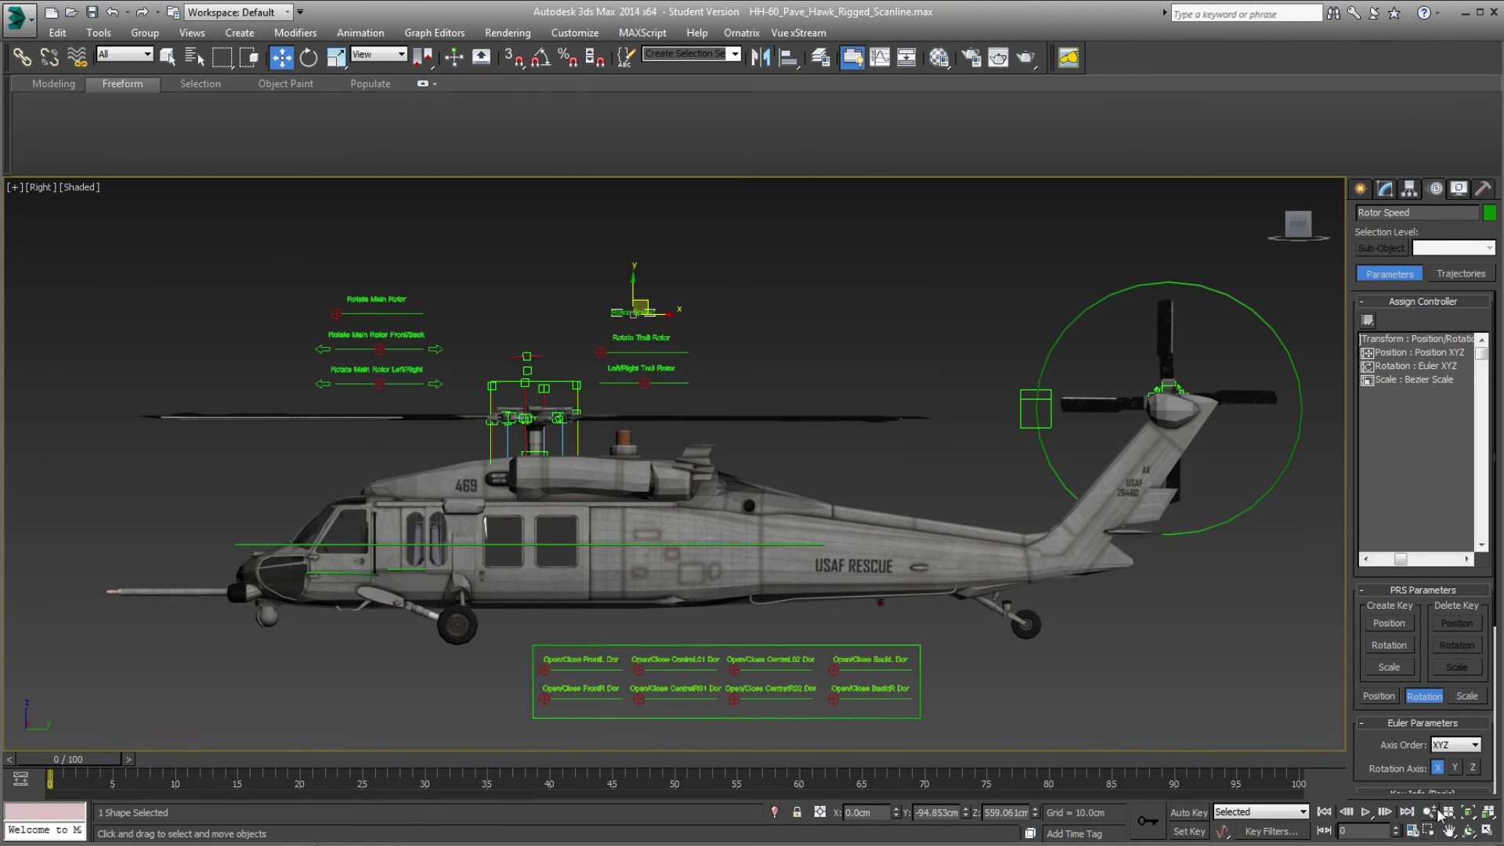
Play the animation to check the tail rotor's spin and stop the playback.
{"action": "left_click", "coordinate": [1368, 812]}
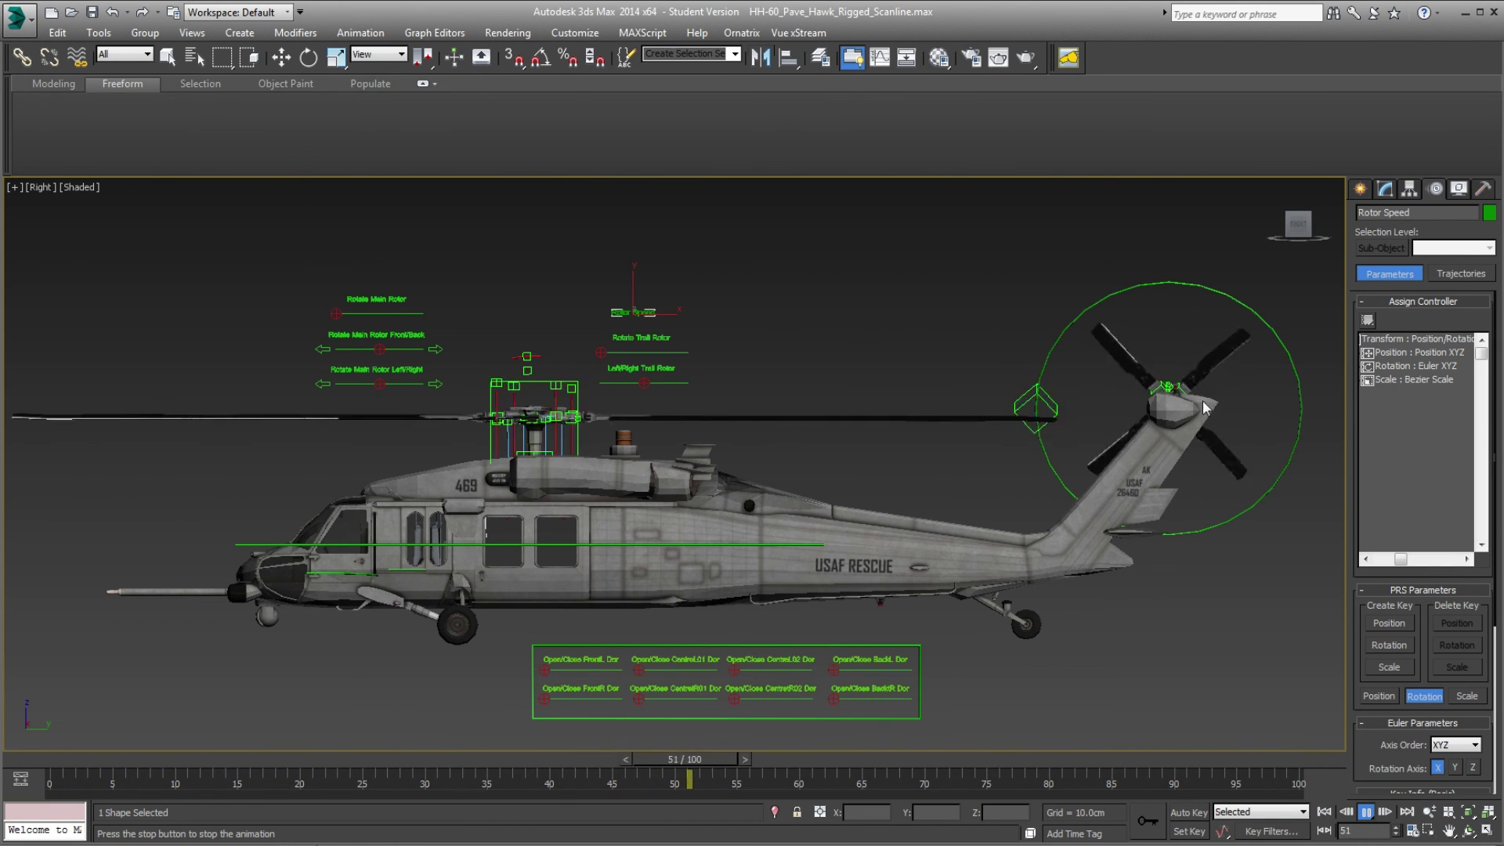
{"action": "left_click", "coordinate": [834, 764]}
{"action": "key", "text": "w"}
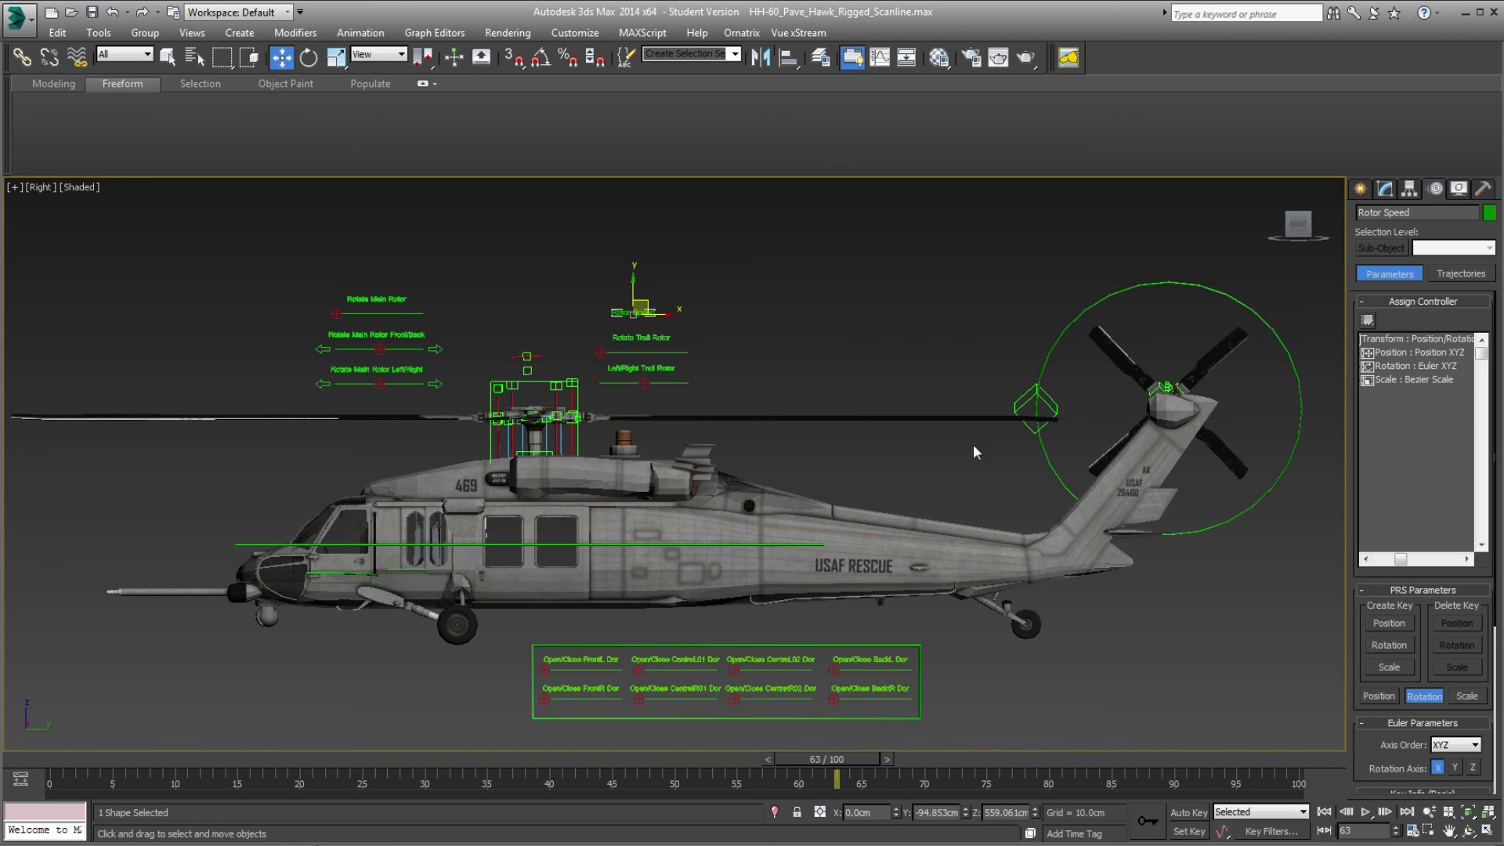
Change the HH-60_PaveHawk62 dummy's Y Rotation expression to S*Speed*2, evaluate it and move the expression controller aside.
{"action": "left_click", "coordinate": [1037, 401]}
{"action": "left_click", "coordinate": [1446, 394]}
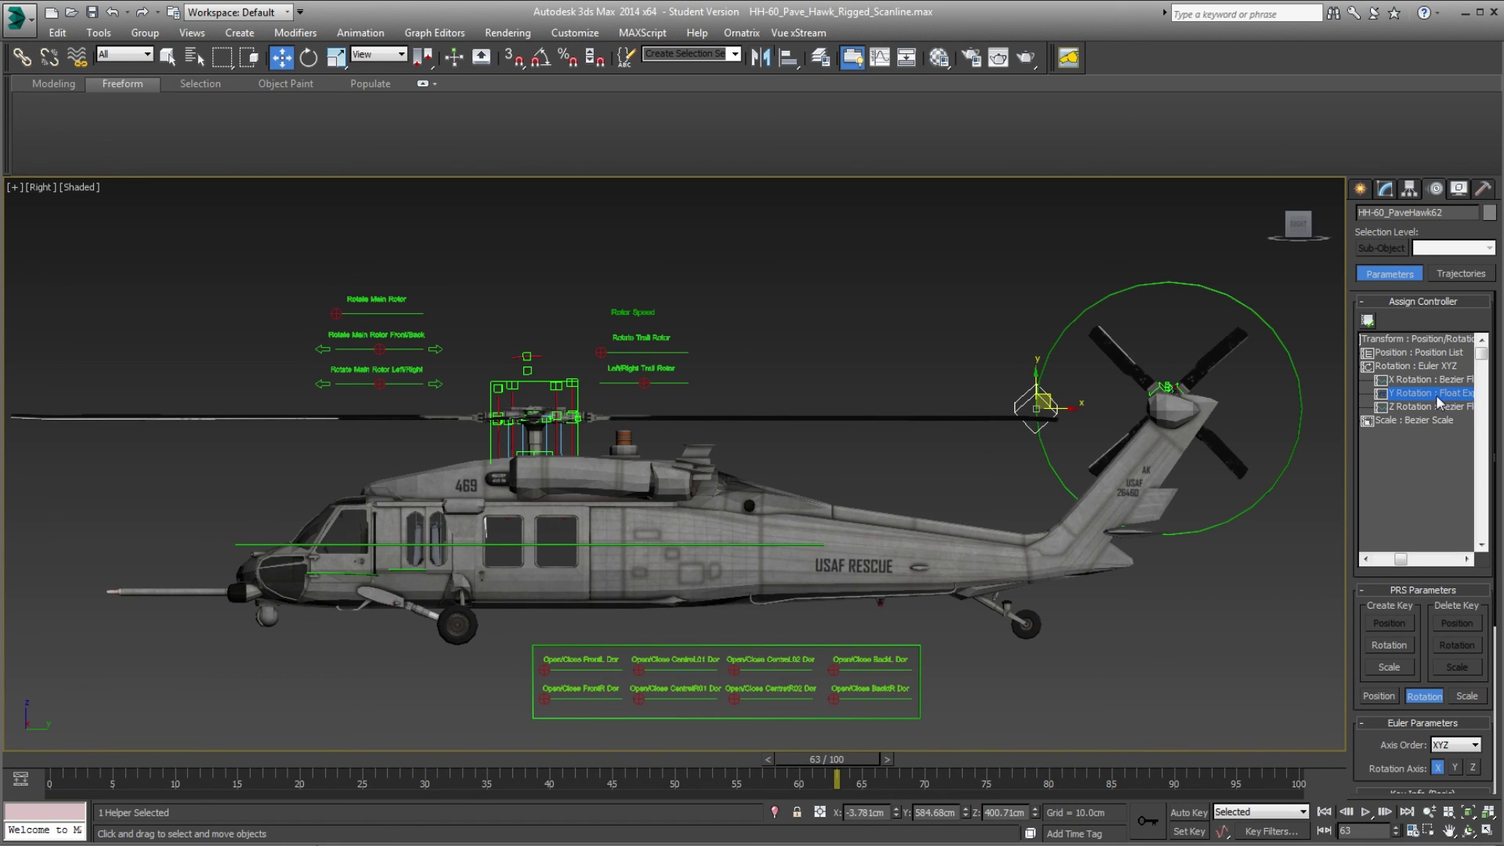
{"action": "double_click", "coordinate": [1437, 397]}
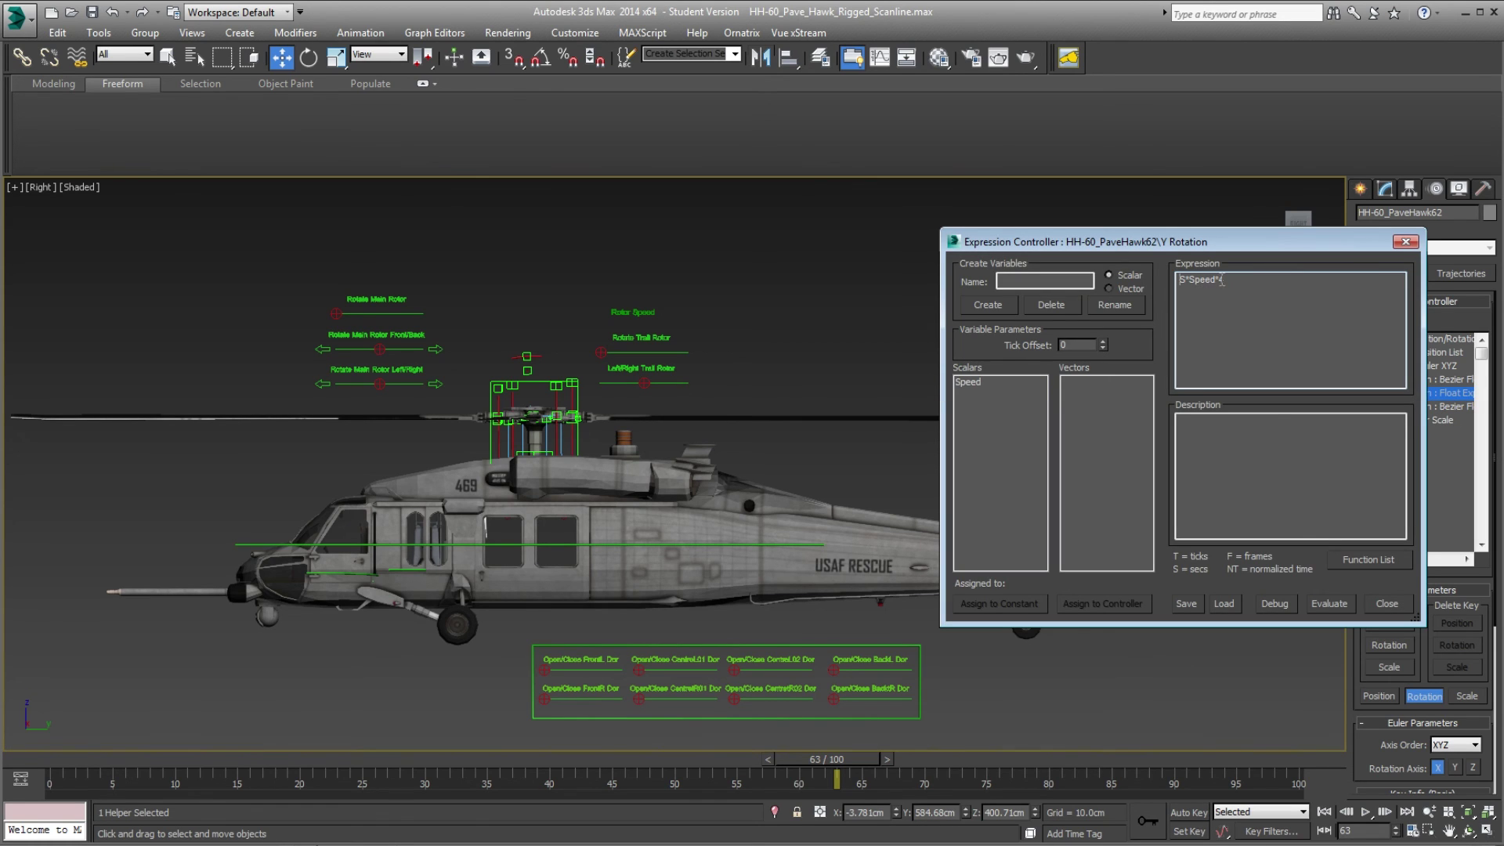
{"action": "type", "text": "2"}
{"action": "left_click", "coordinate": [1329, 603]}
{"action": "left_click_drag", "start_coordinate": [1371, 242], "coordinate": [833, 821]}
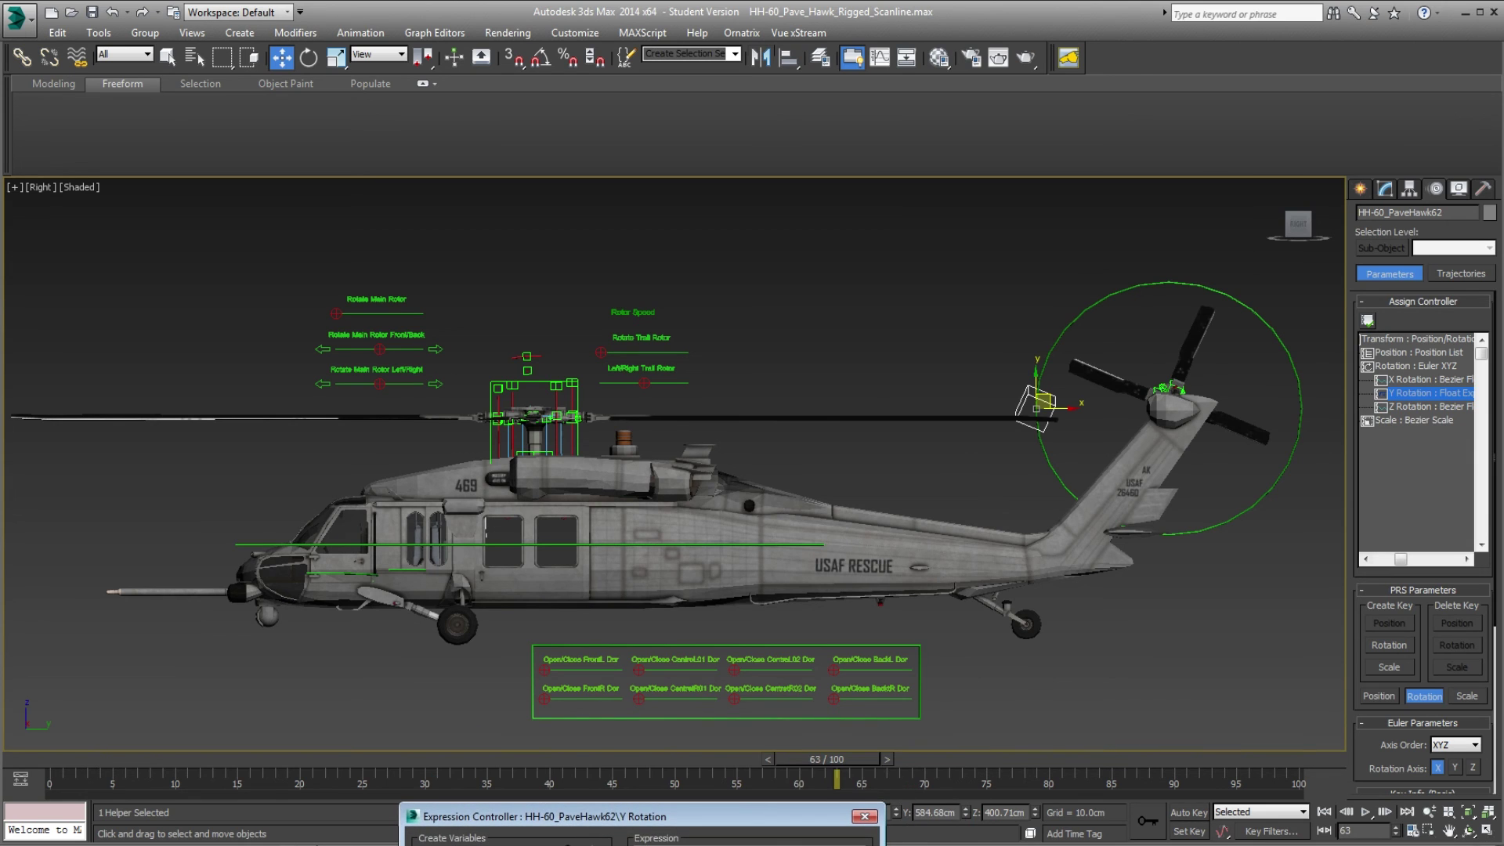
Play the animation to check the tail rotor's spin, close the expression controller and return to frame 0.
{"action": "left_click", "coordinate": [1367, 812]}
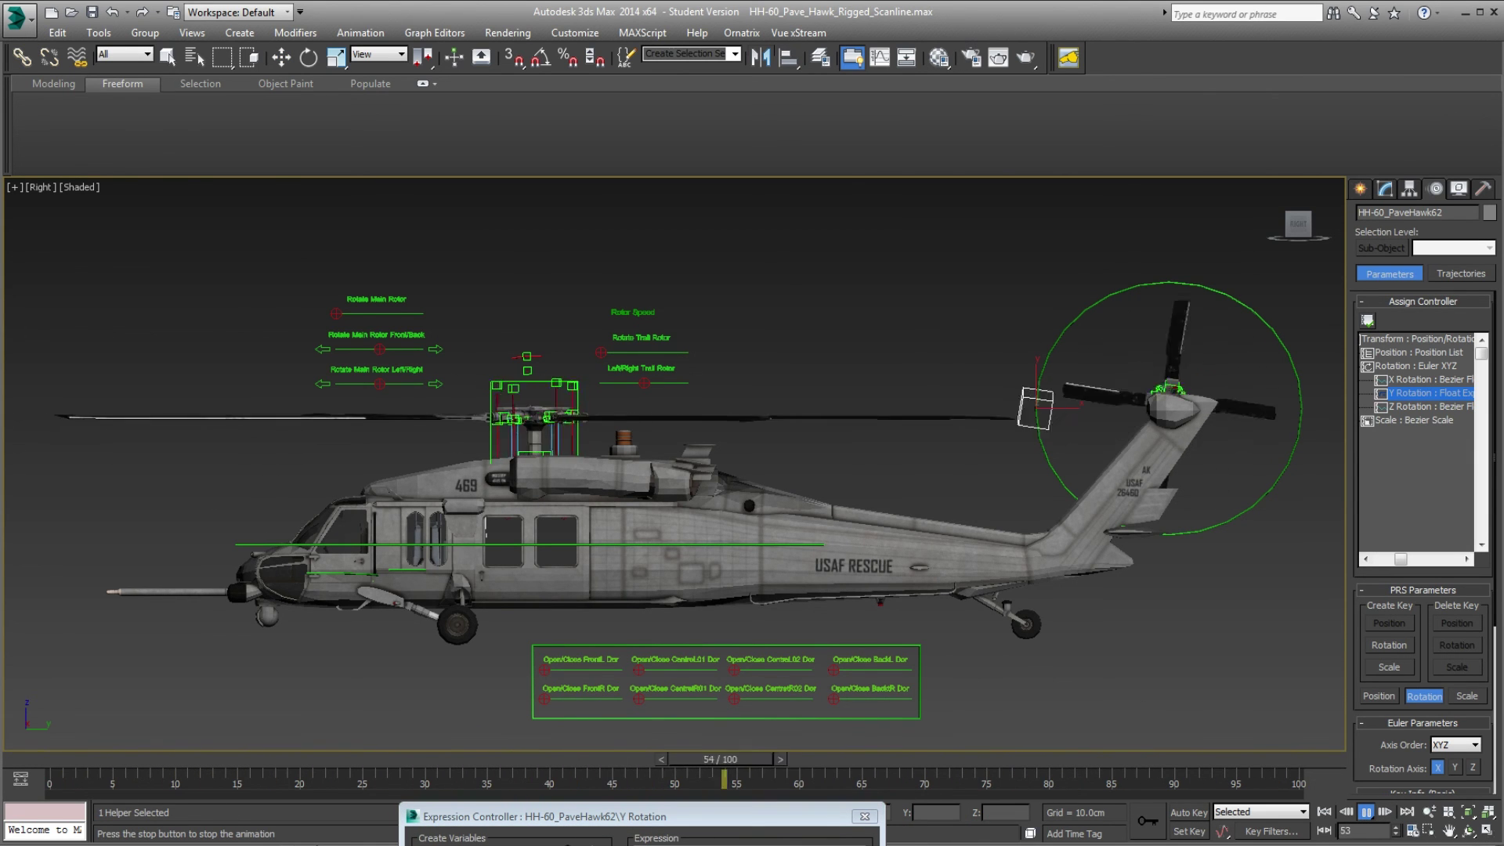
{"action": "left_click_drag", "start_coordinate": [834, 821], "coordinate": [575, 714]}
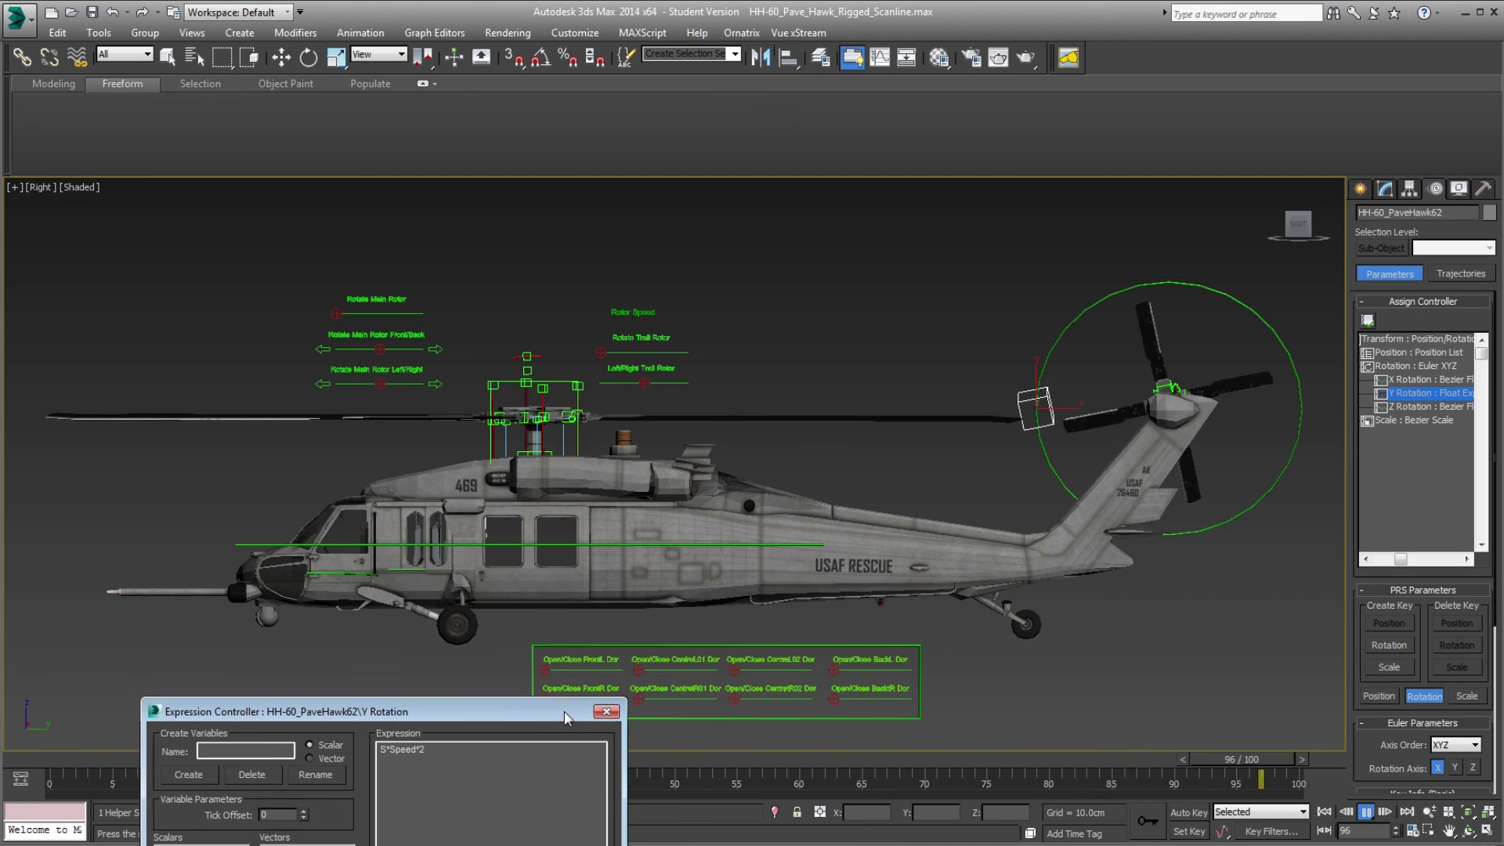
{"action": "left_click", "coordinate": [608, 711]}
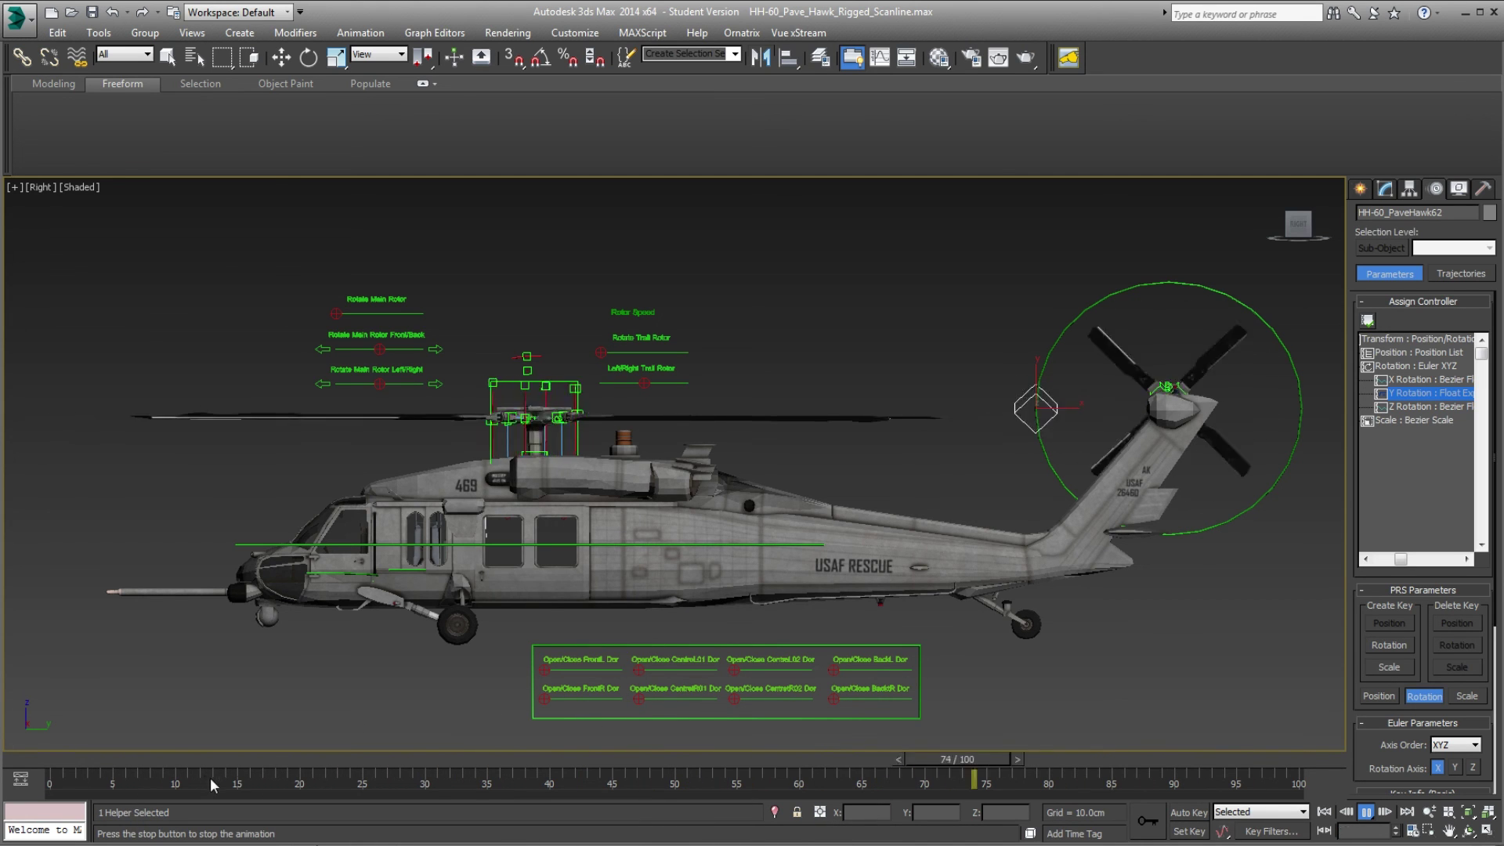
{"action": "key", "text": "Home"}
{"action": "key", "text": "w"}
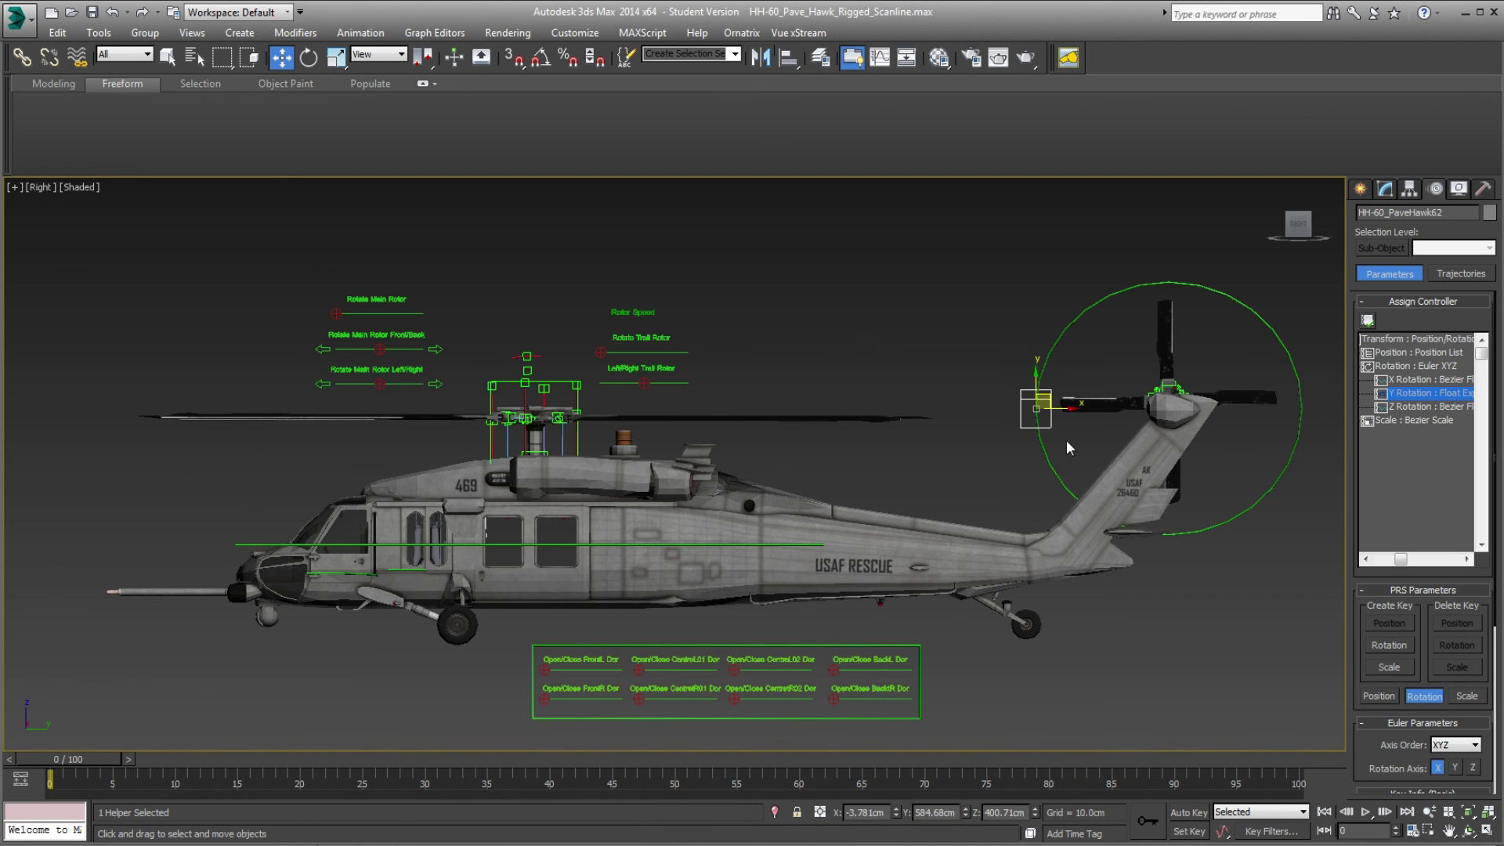
Hide the Helpers layer and close the layer manager.
{"action": "left_click", "coordinate": [1017, 391]}
{"action": "left_click", "coordinate": [1021, 400]}
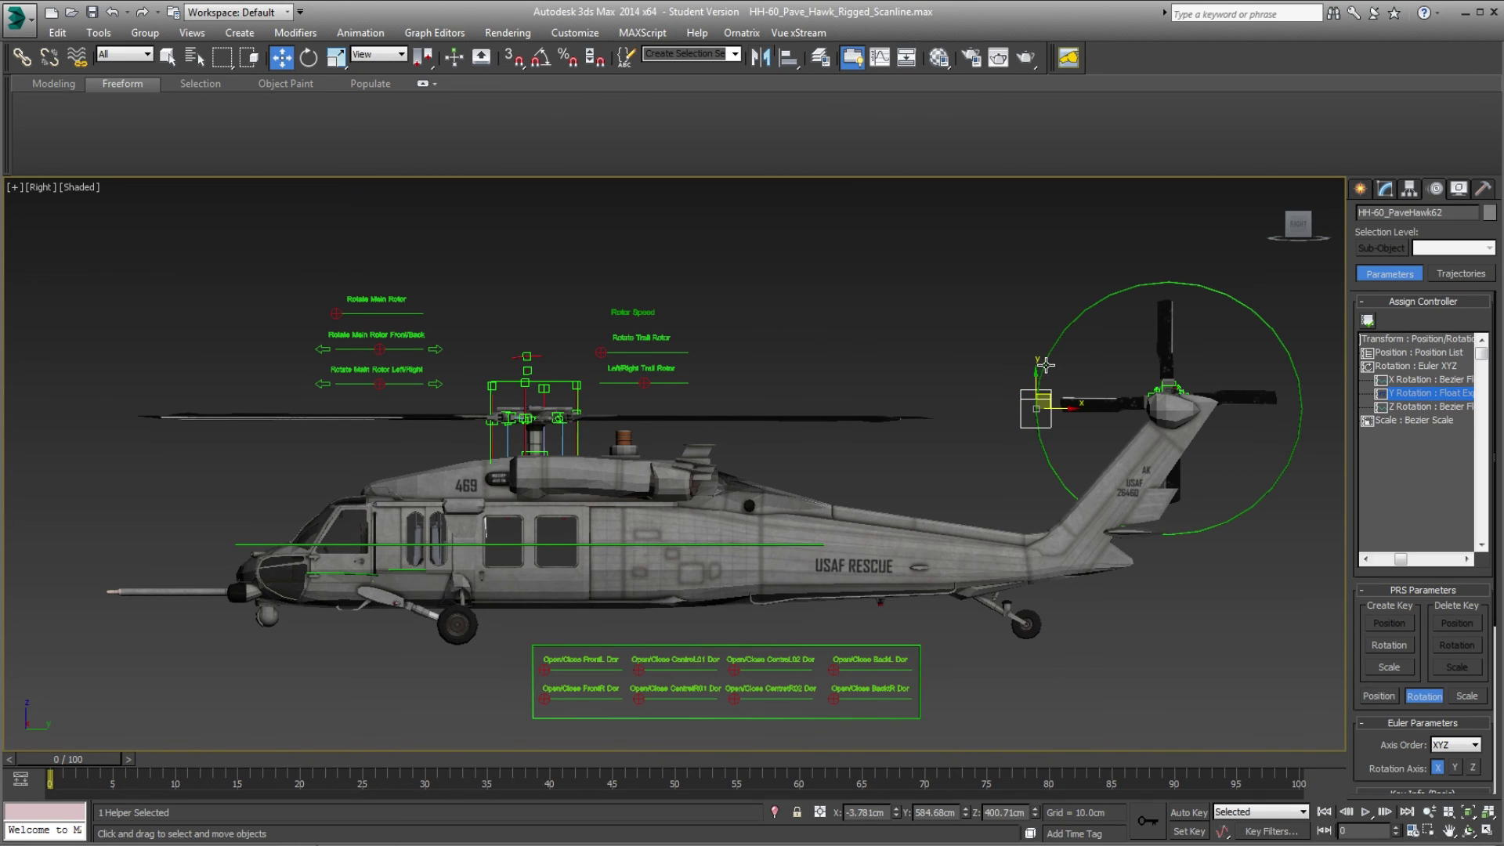
{"action": "left_click", "coordinate": [820, 57]}
{"action": "left_click", "coordinate": [233, 89]}
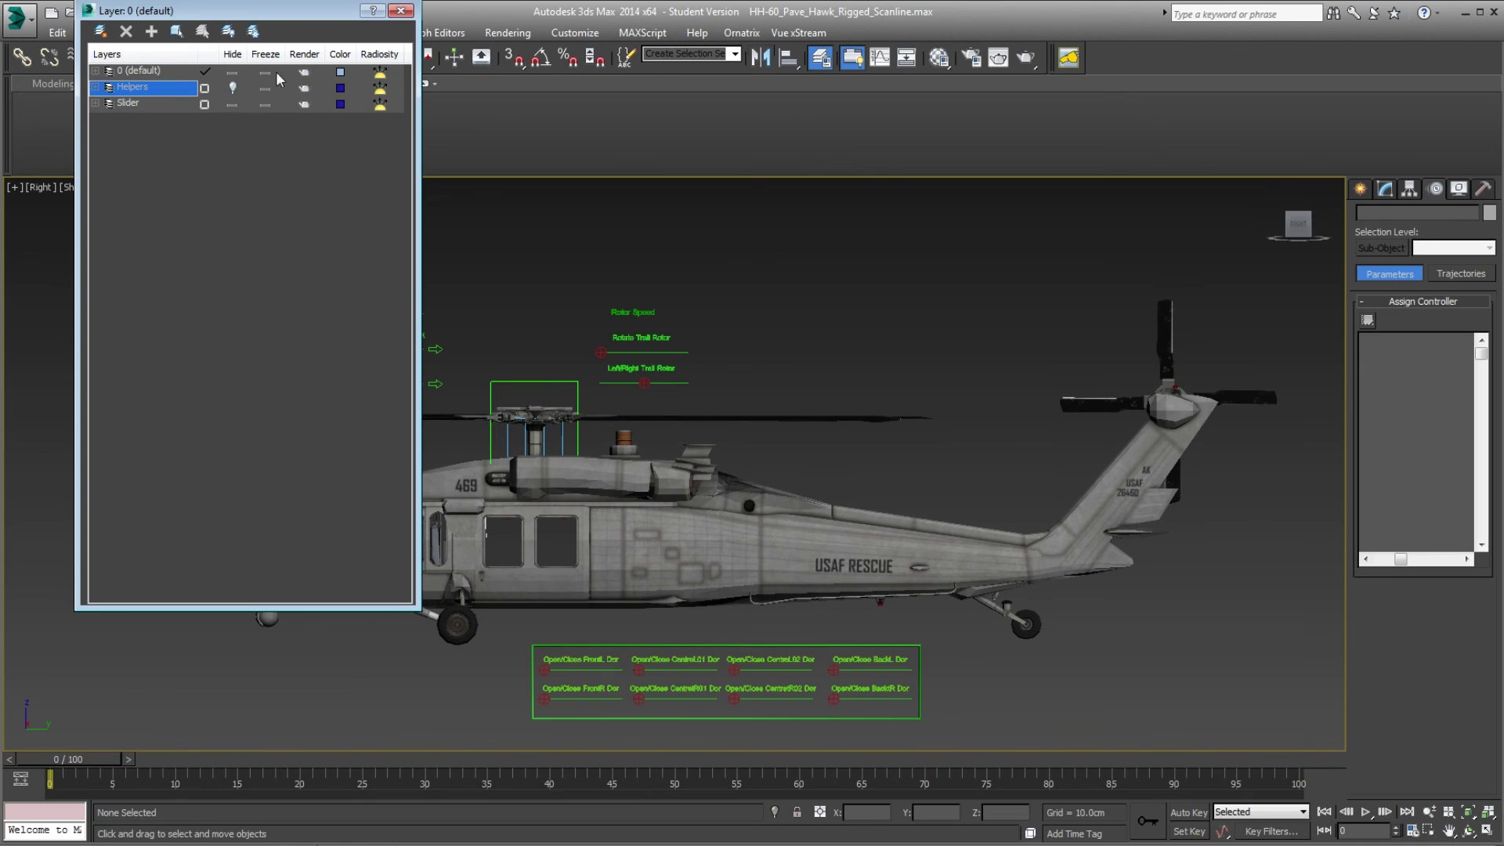
{"action": "left_click", "coordinate": [401, 11]}
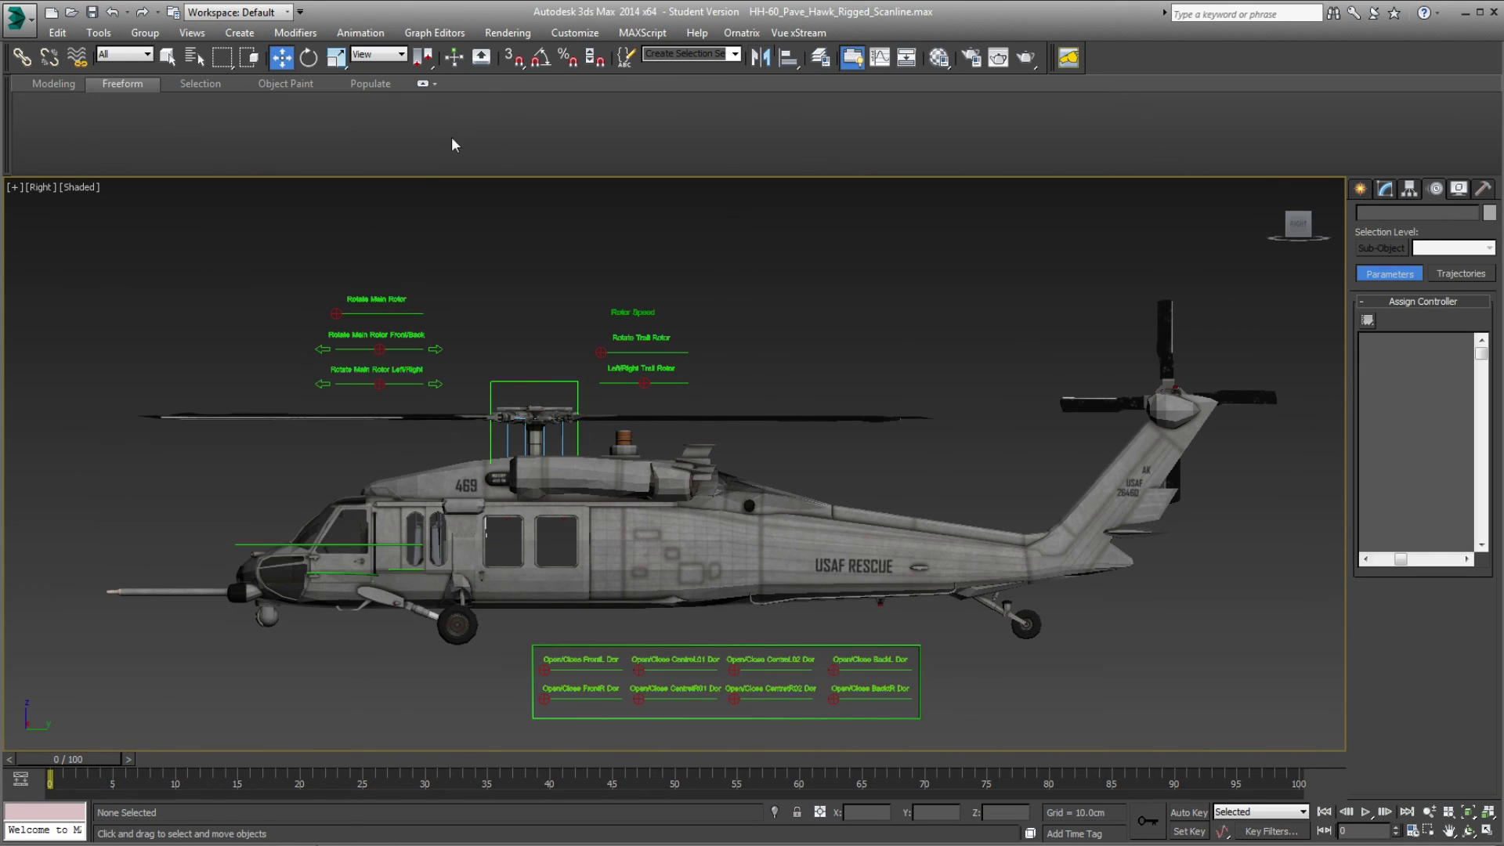
Select the Rotor Speed text, enable Auto Key and set its Speed custom attribute to 0 at frame 0.
{"action": "left_click", "coordinate": [633, 317]}
{"action": "left_click", "coordinate": [1187, 814]}
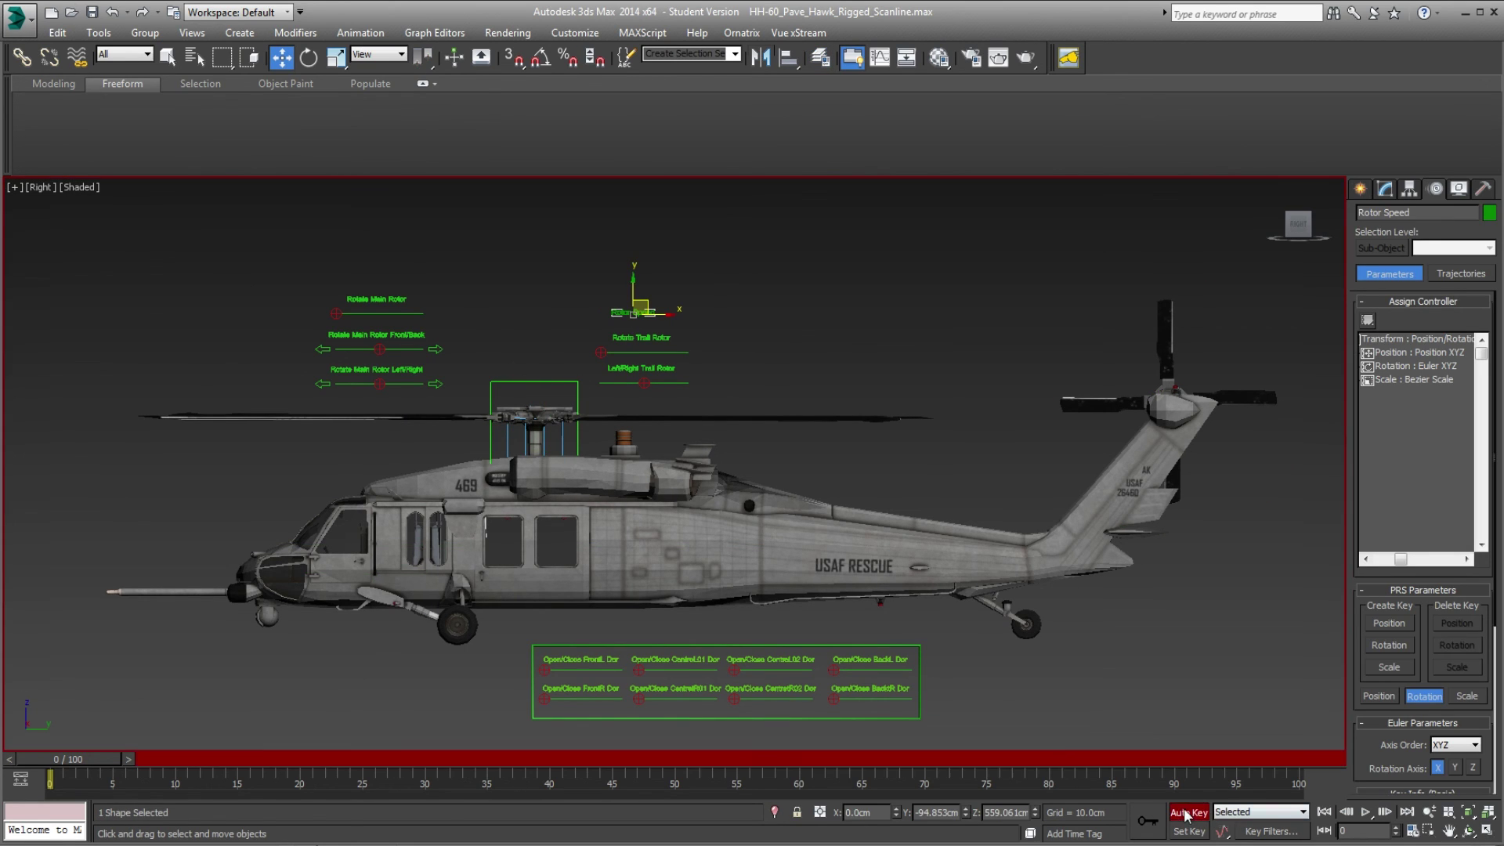
{"action": "left_click", "coordinate": [1385, 189]}
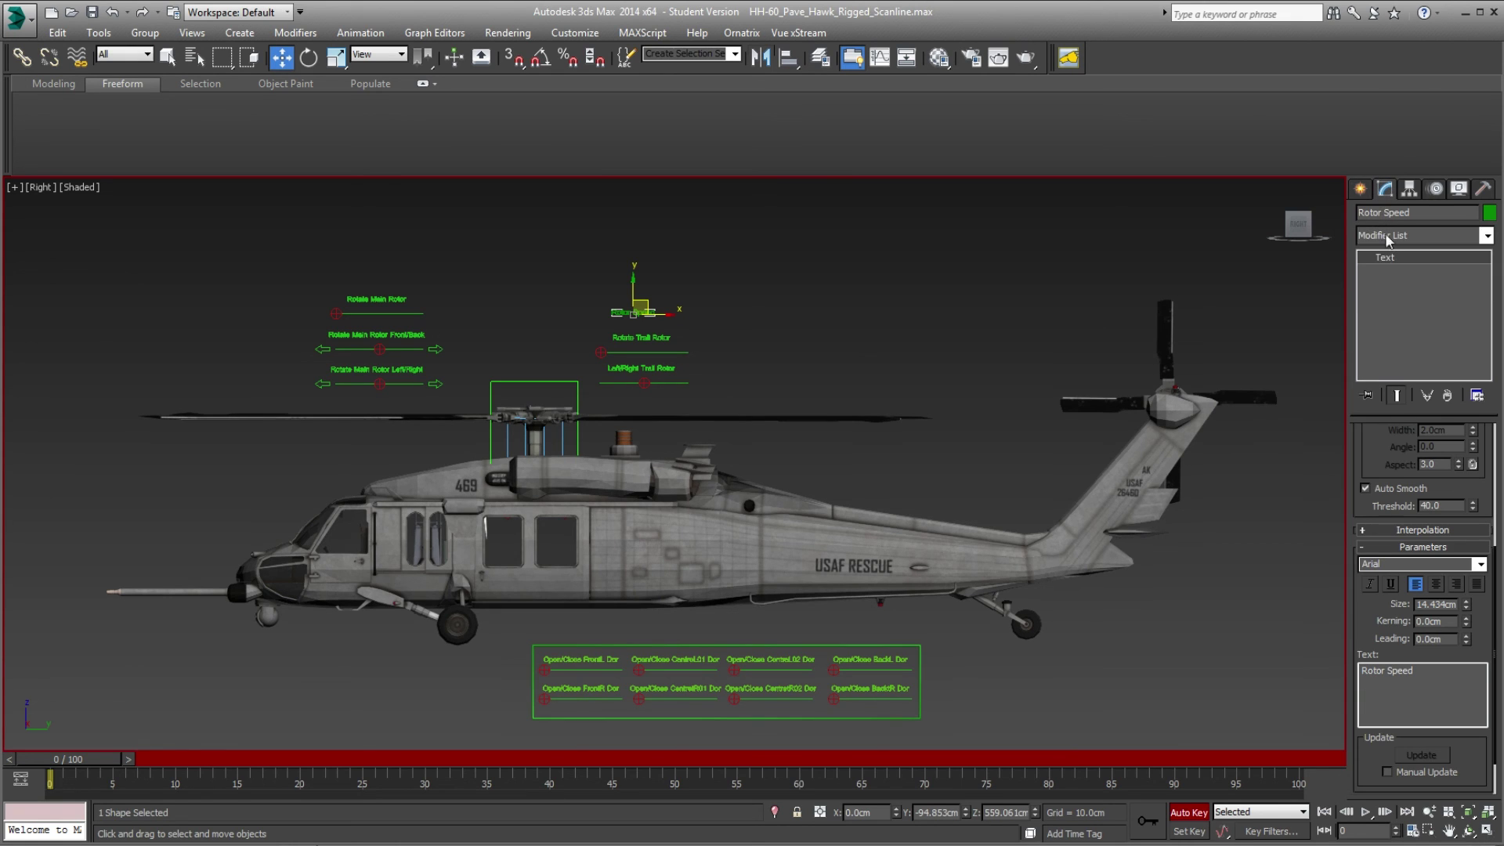
{"action": "left_click", "coordinate": [1383, 549]}
{"action": "scroll", "coordinate": [1352, 551], "scroll_direction": "up", "scroll_amount": 1}
{"action": "left_click", "coordinate": [1367, 435]}
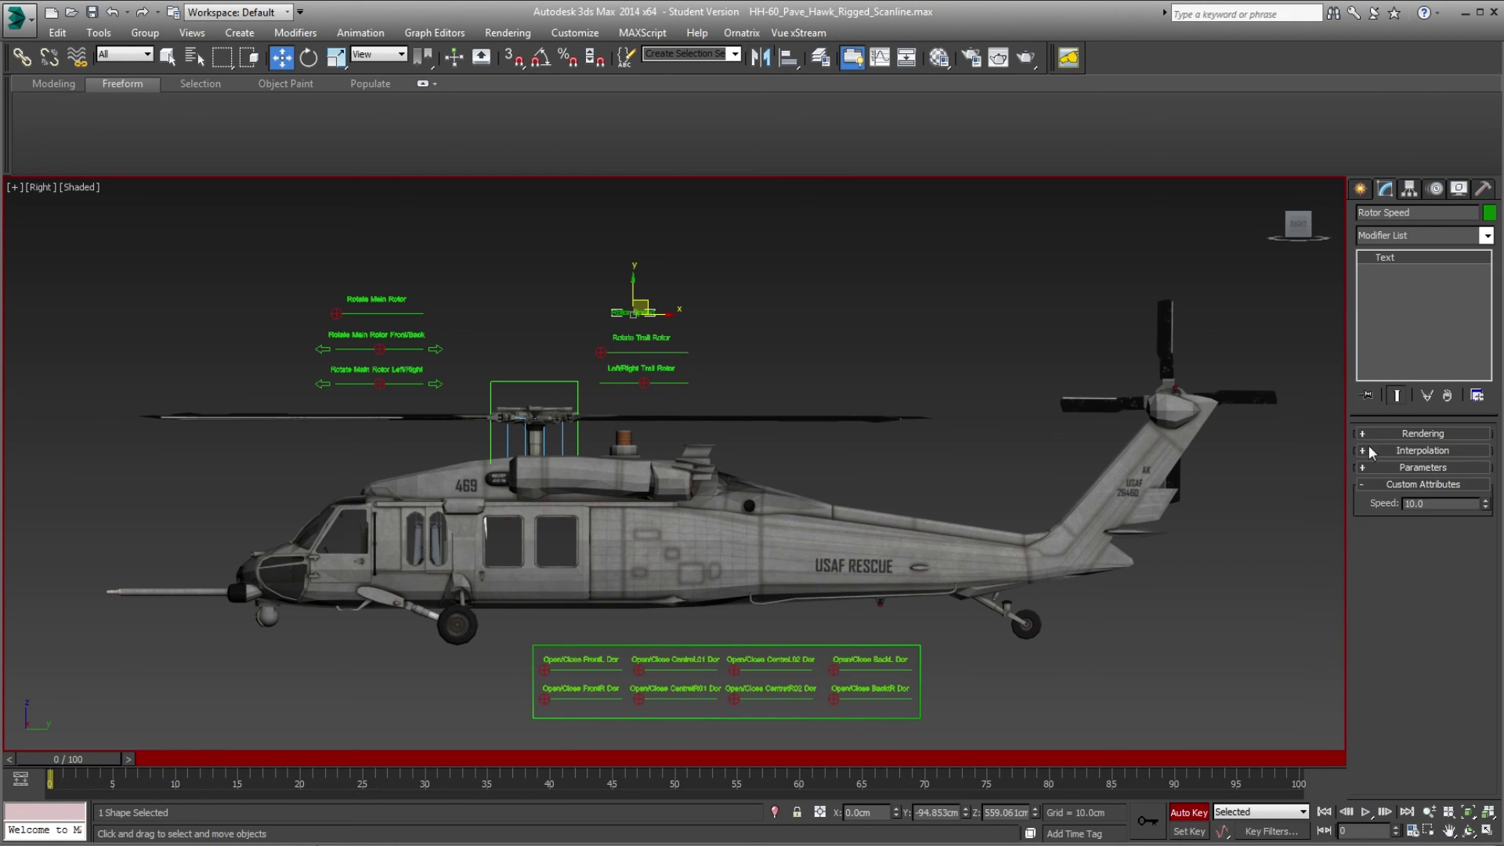
{"action": "right_click", "coordinate": [1486, 503]}
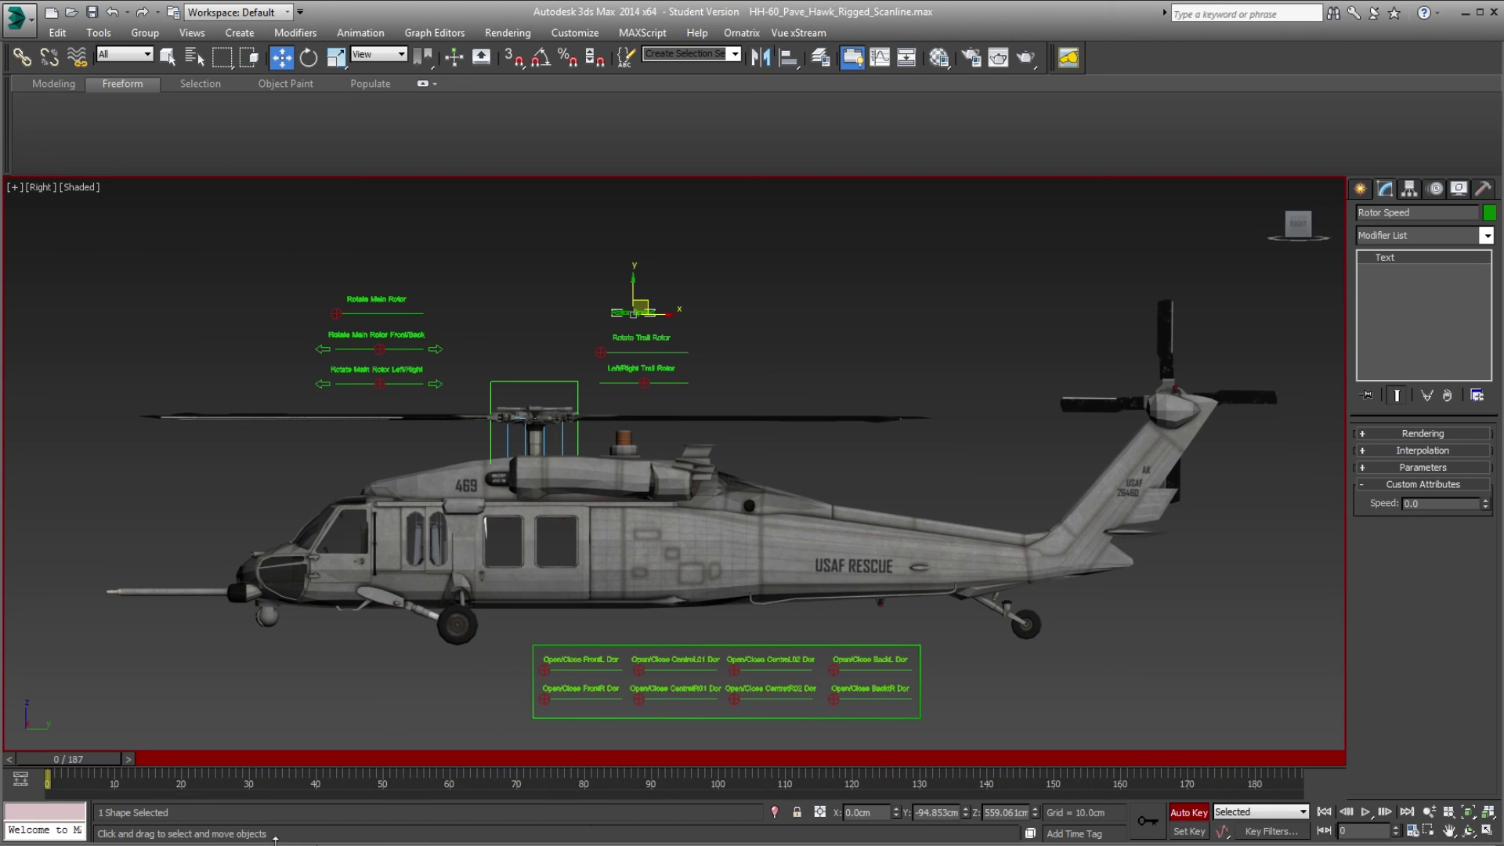
Extend the animation range to frame 401 and key a higher Speed value on the Rotor Speed text at frame 300.
{"action": "right_click_drag", "start_coordinate": [1238, 789], "coordinate": [722, 827], "text": "ctrl+alt"}
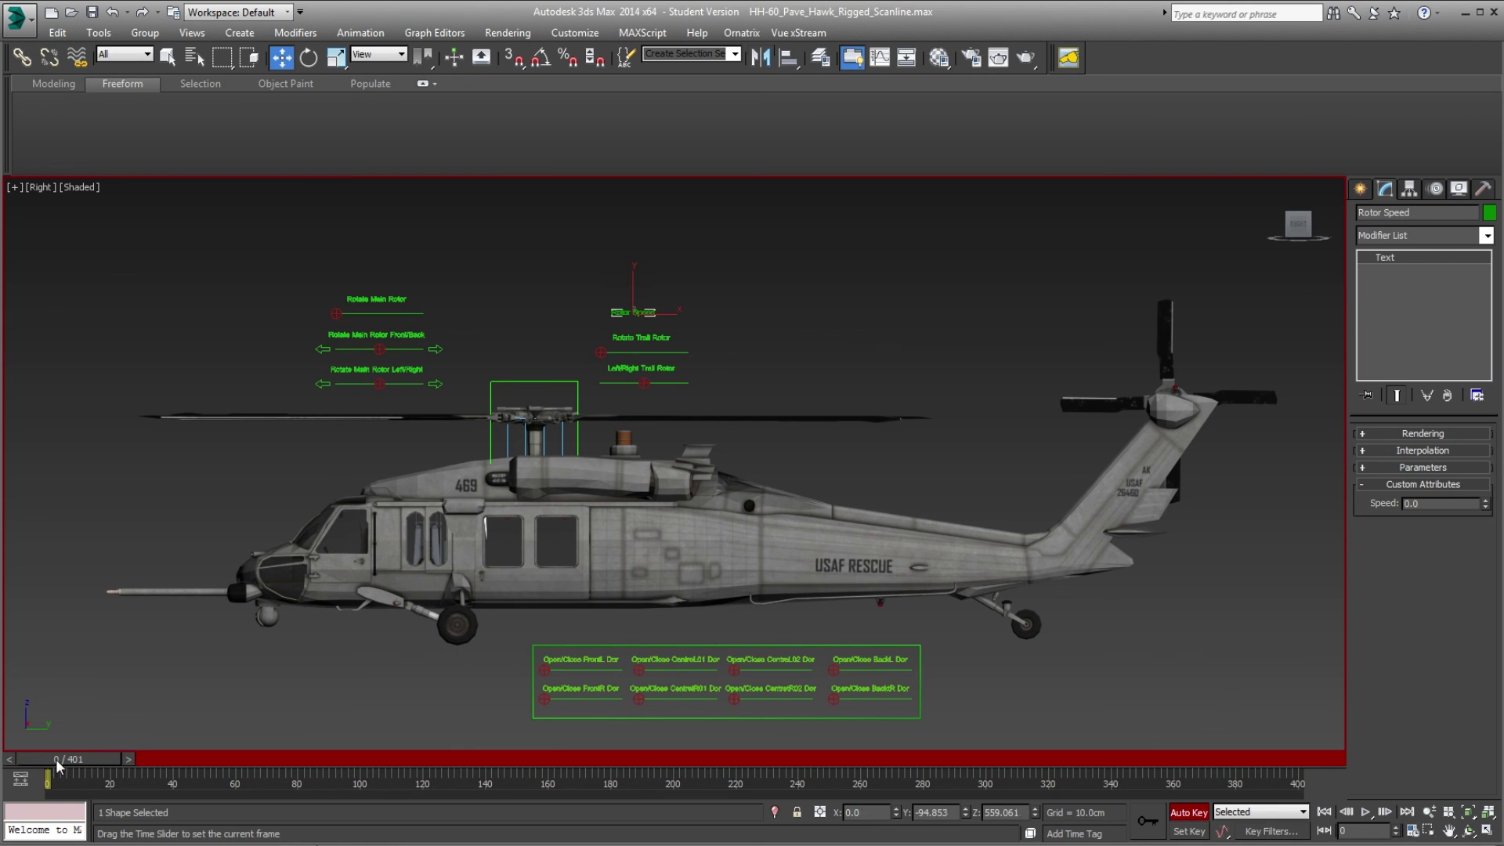
{"action": "left_click_drag", "start_coordinate": [32, 766], "coordinate": [963, 724]}
{"action": "key", "text": "w"}
{"action": "left_click", "coordinate": [1488, 501]}
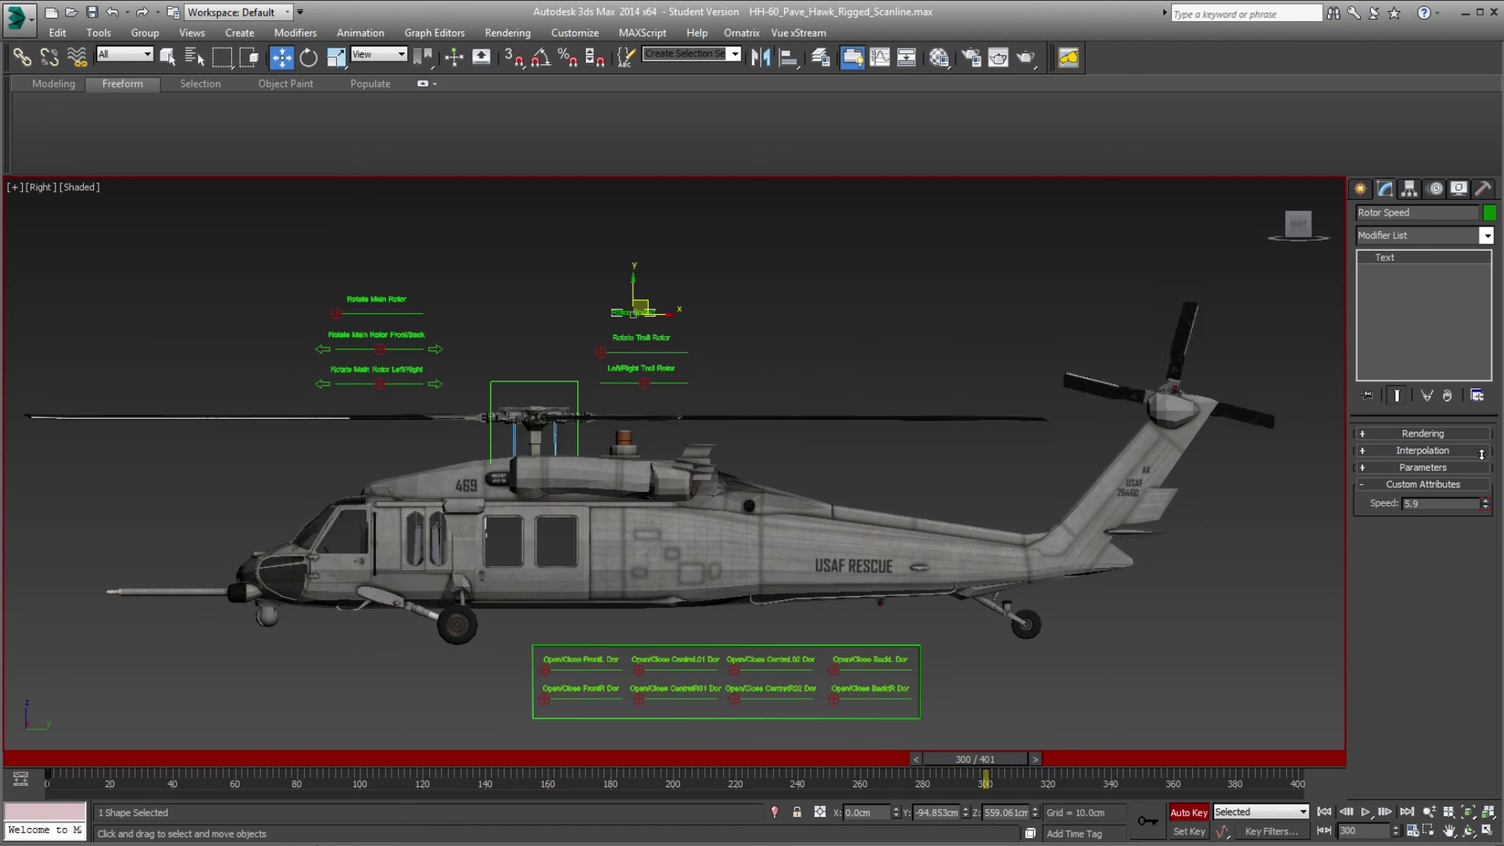
Return to frame 0, deselect the Rotor Speed text and turn off Auto Key.
{"action": "key", "text": "Home"}
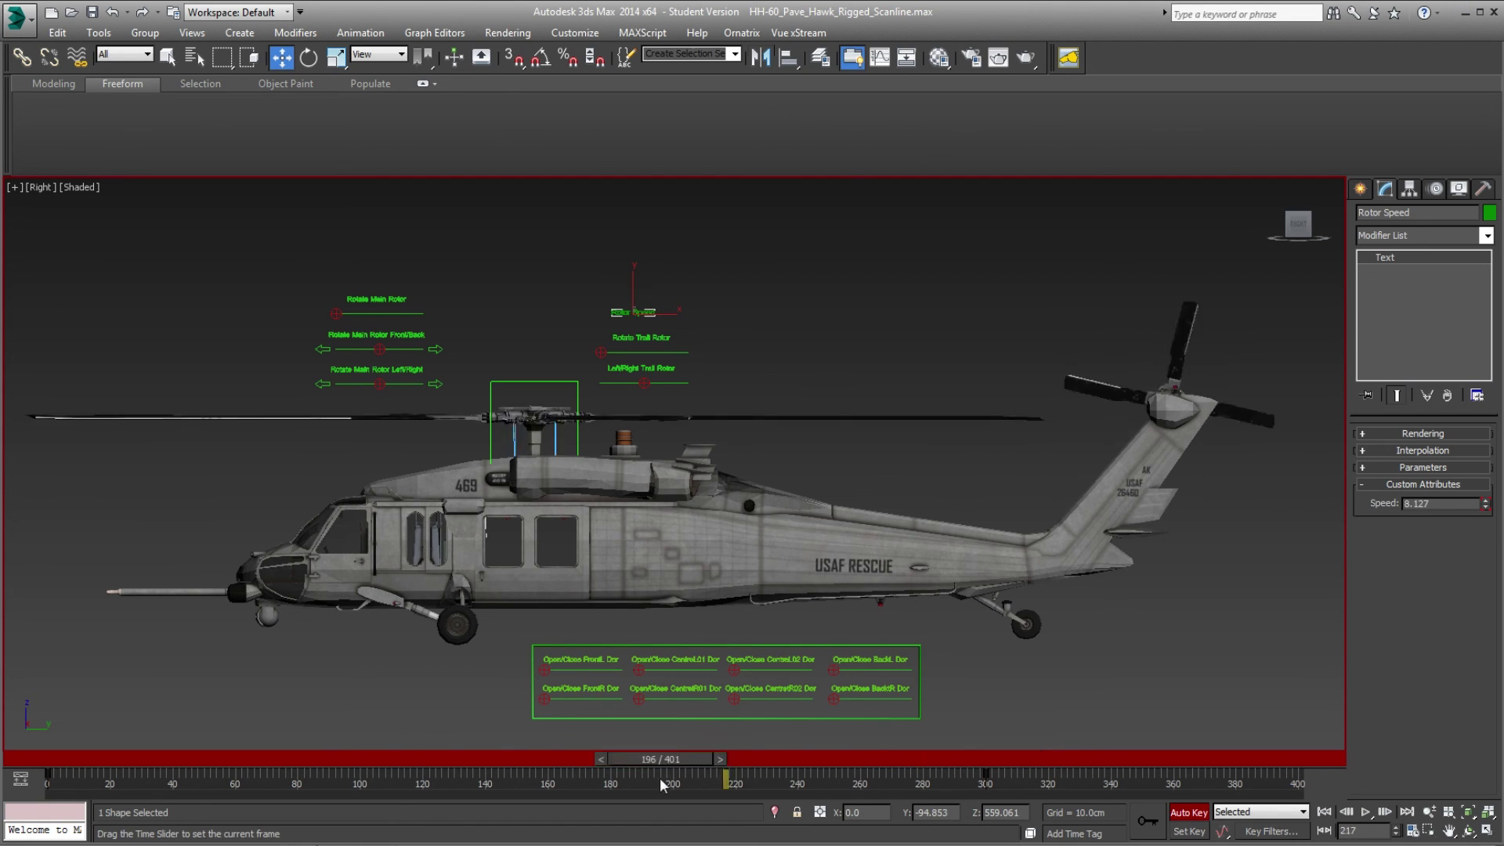
{"action": "left_click", "coordinate": [1113, 616]}
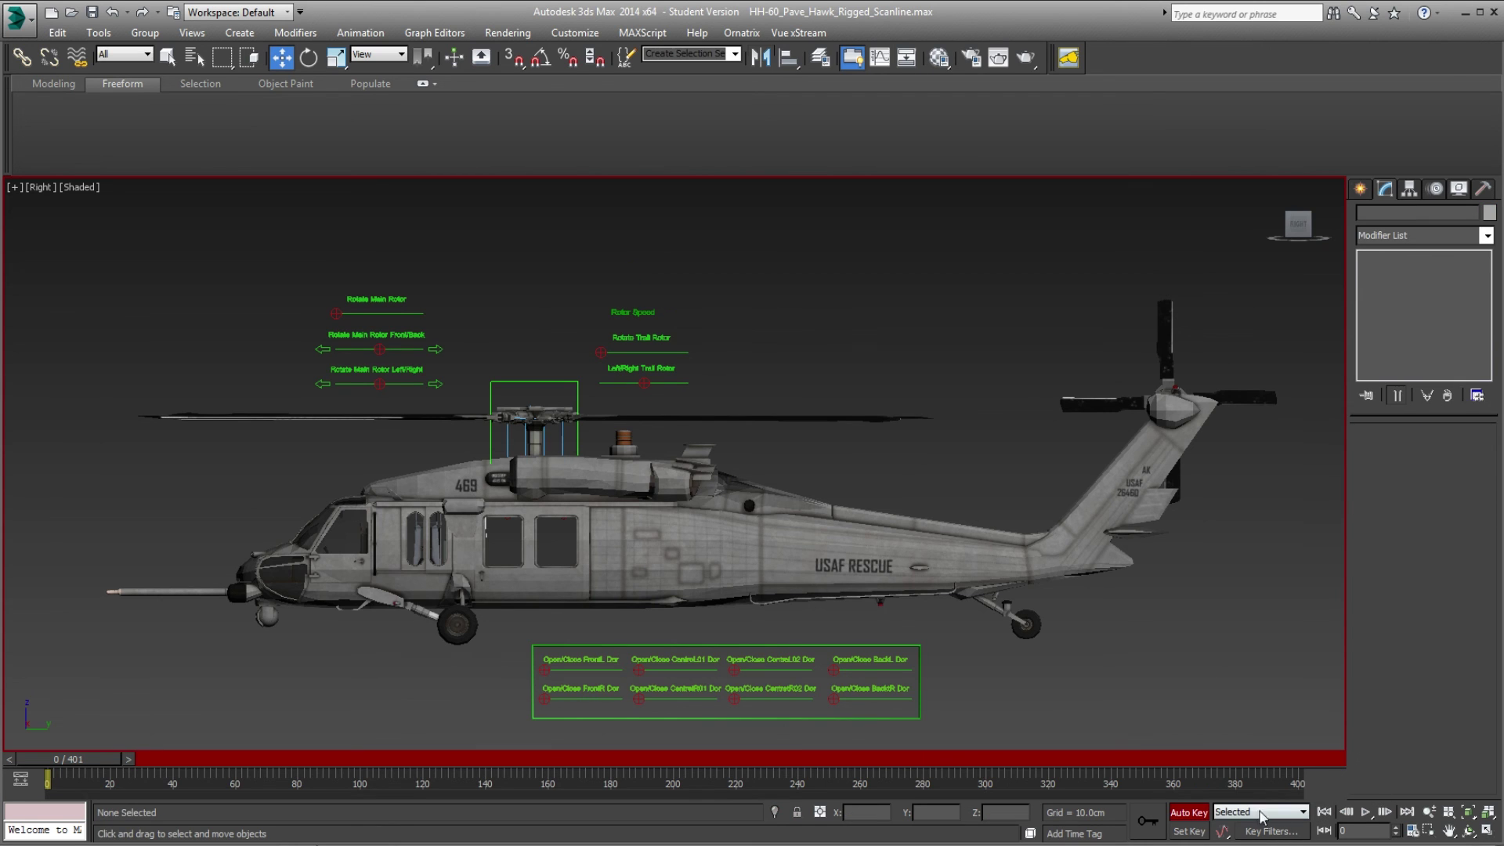
{"action": "left_click", "coordinate": [1190, 812]}
Play the animation to check how both rotors speed up from standstill, and return to frame 0.
{"action": "left_click", "coordinate": [1364, 812]}
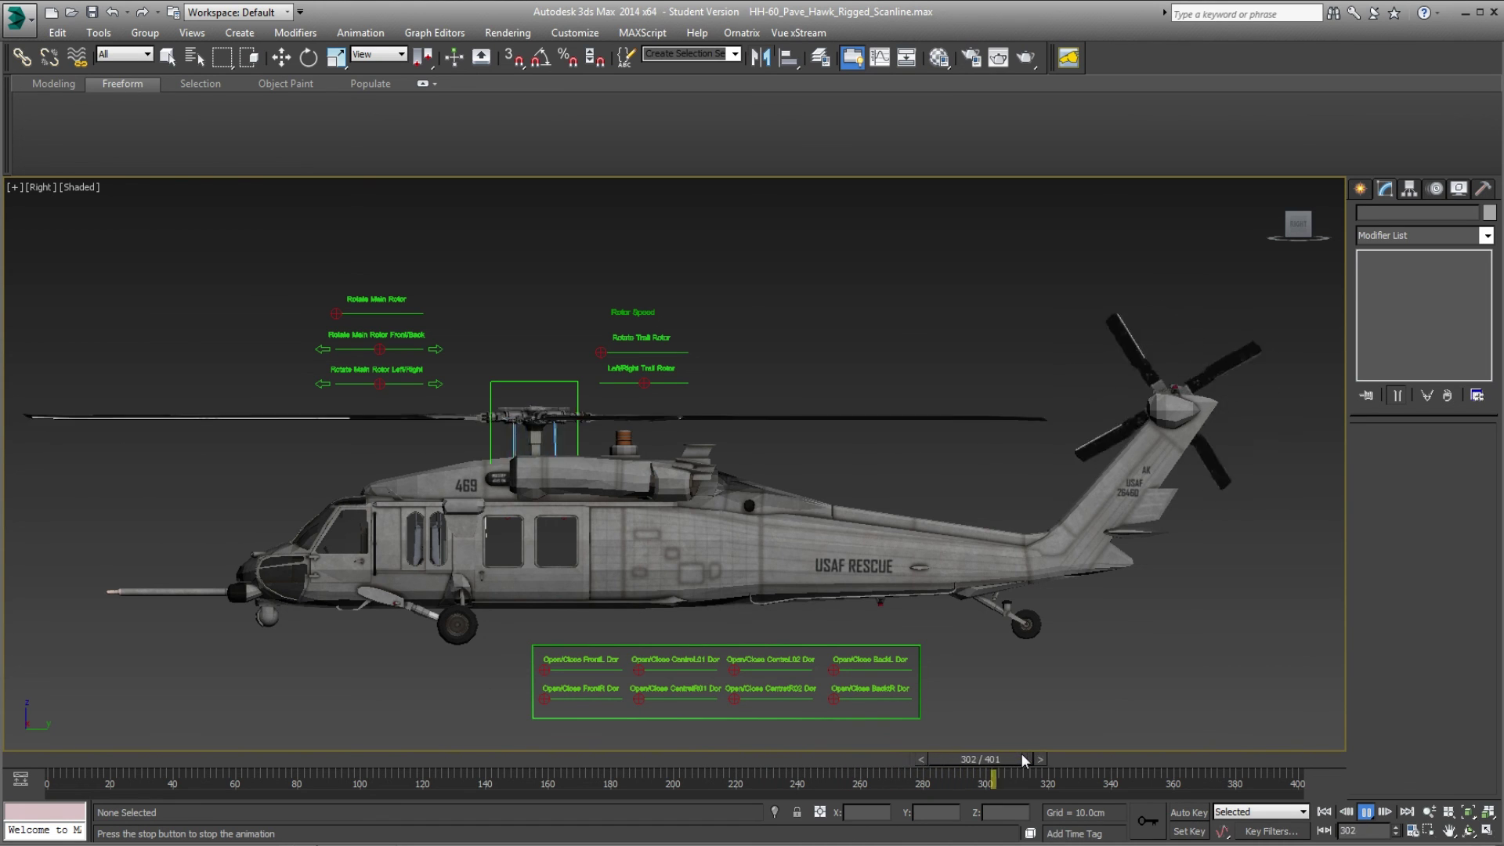
{"action": "left_click", "coordinate": [1022, 758]}
{"action": "left_click_drag", "start_coordinate": [1023, 758], "coordinate": [71, 759]}
{"action": "key", "text": "w"}
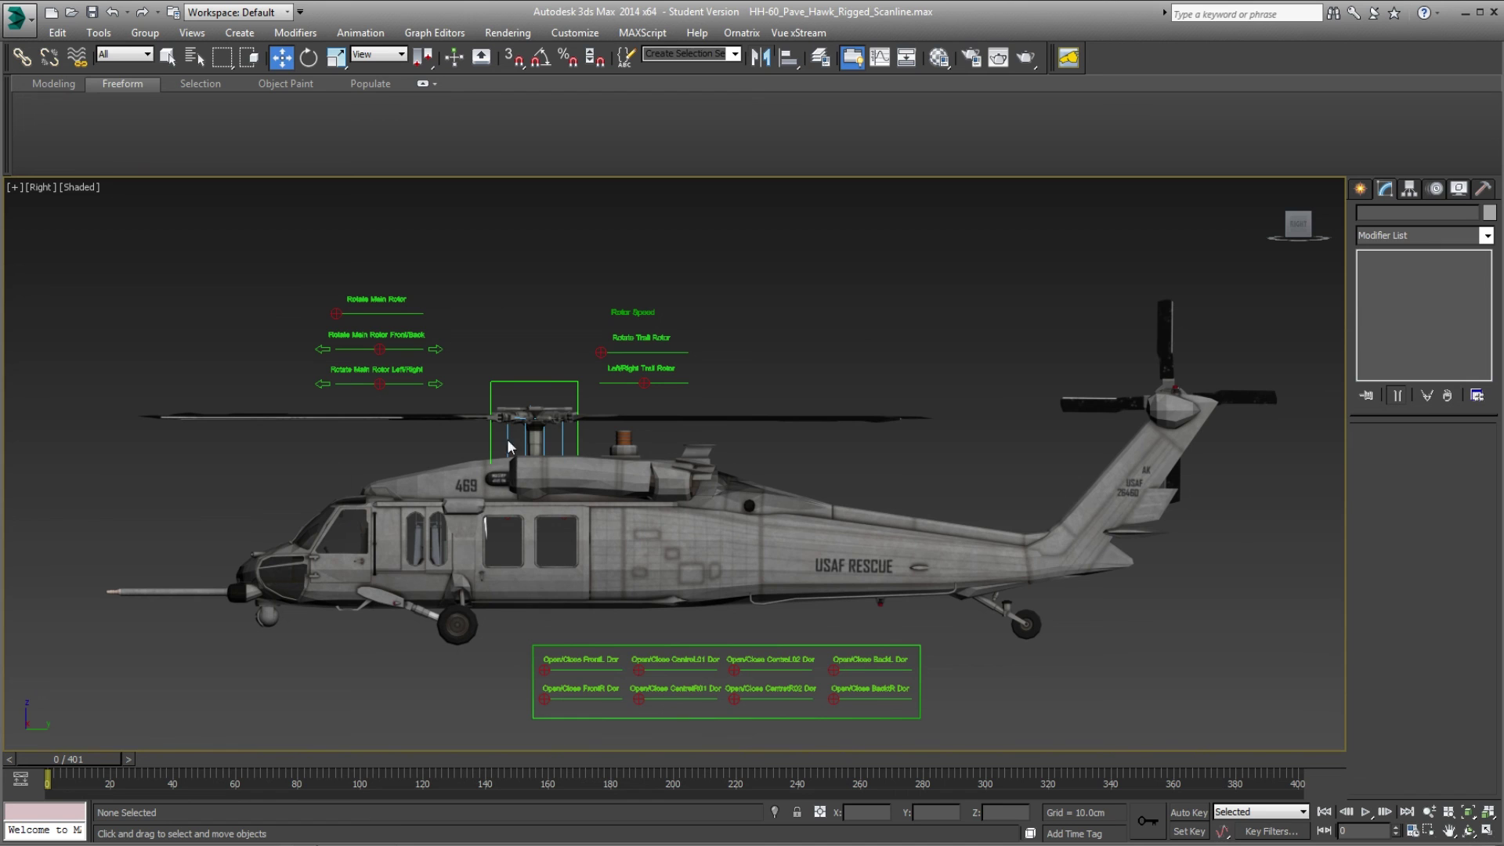
Scrub the timeline to around frames 230 to 240 to examine the main and tail rotors' rotation.
{"action": "left_click_drag", "start_coordinate": [46, 763], "coordinate": [834, 774]}
{"action": "key", "text": "w"}
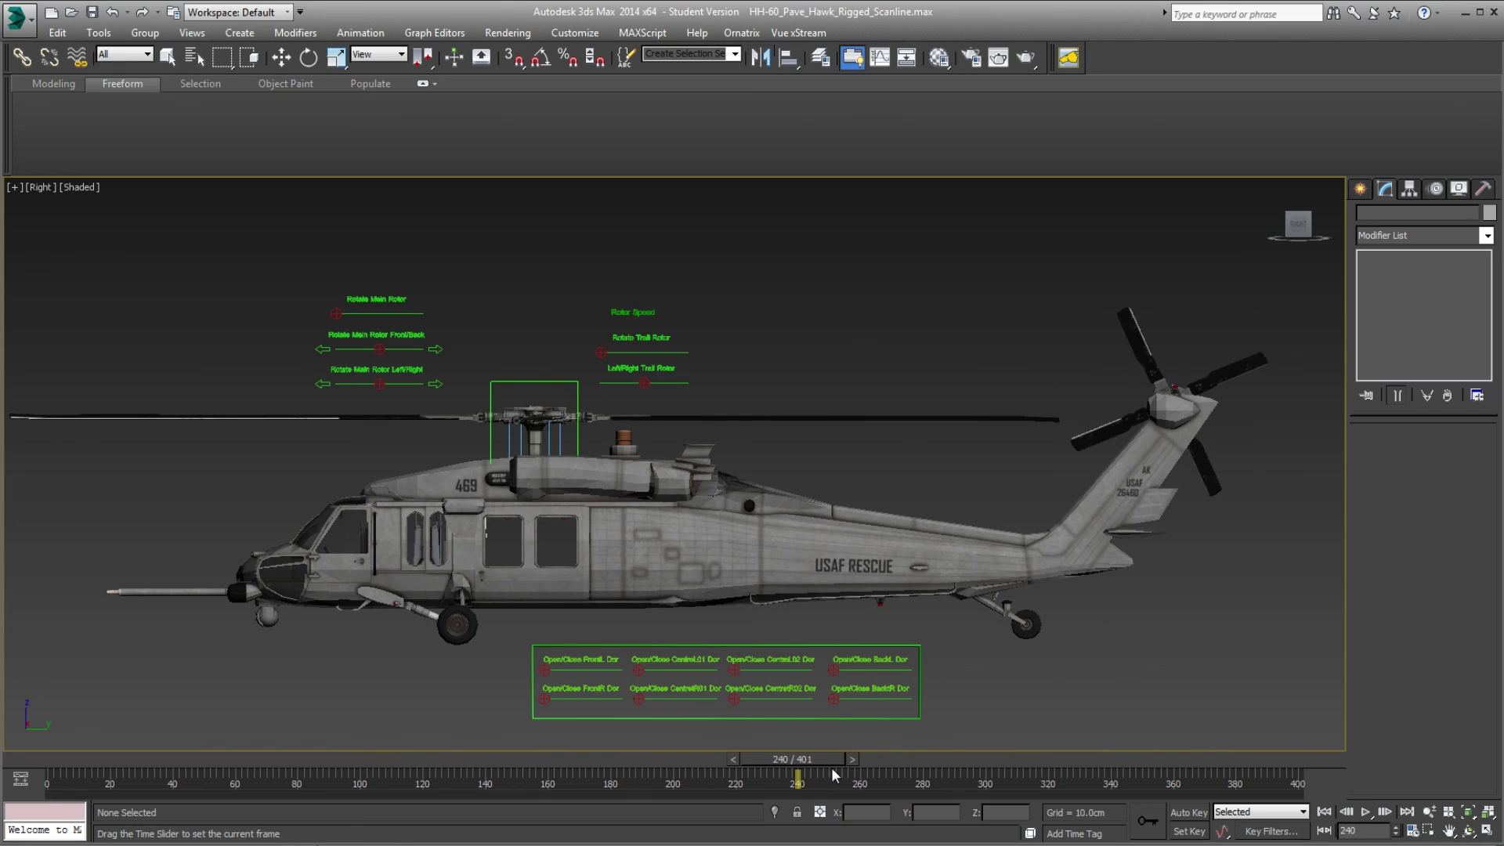
{"action": "key", "text": "w"}
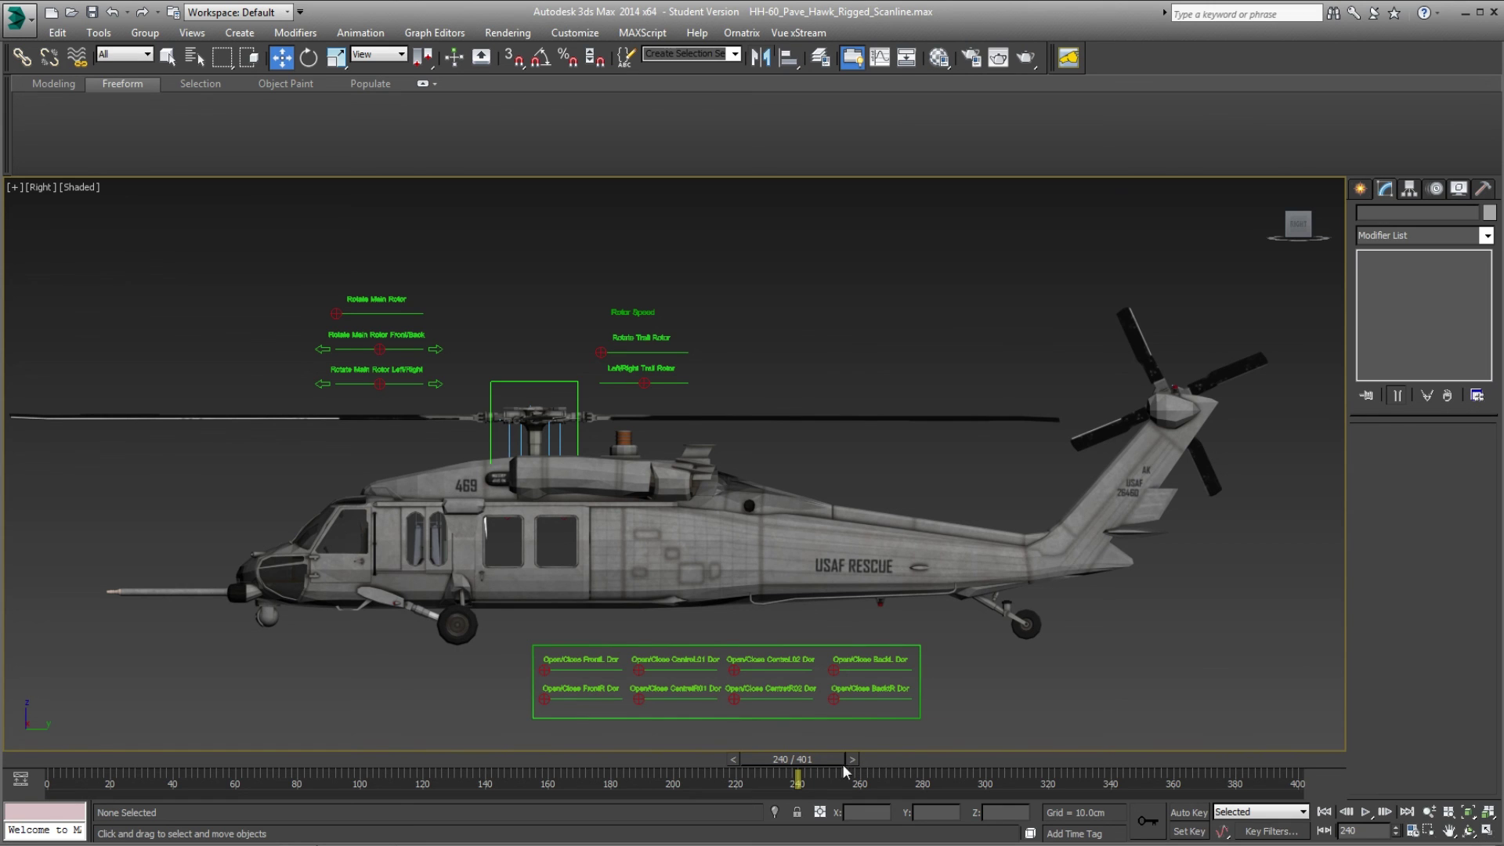
{"action": "left_click_drag", "start_coordinate": [821, 760], "coordinate": [796, 781]}
{"action": "key", "text": "w"}
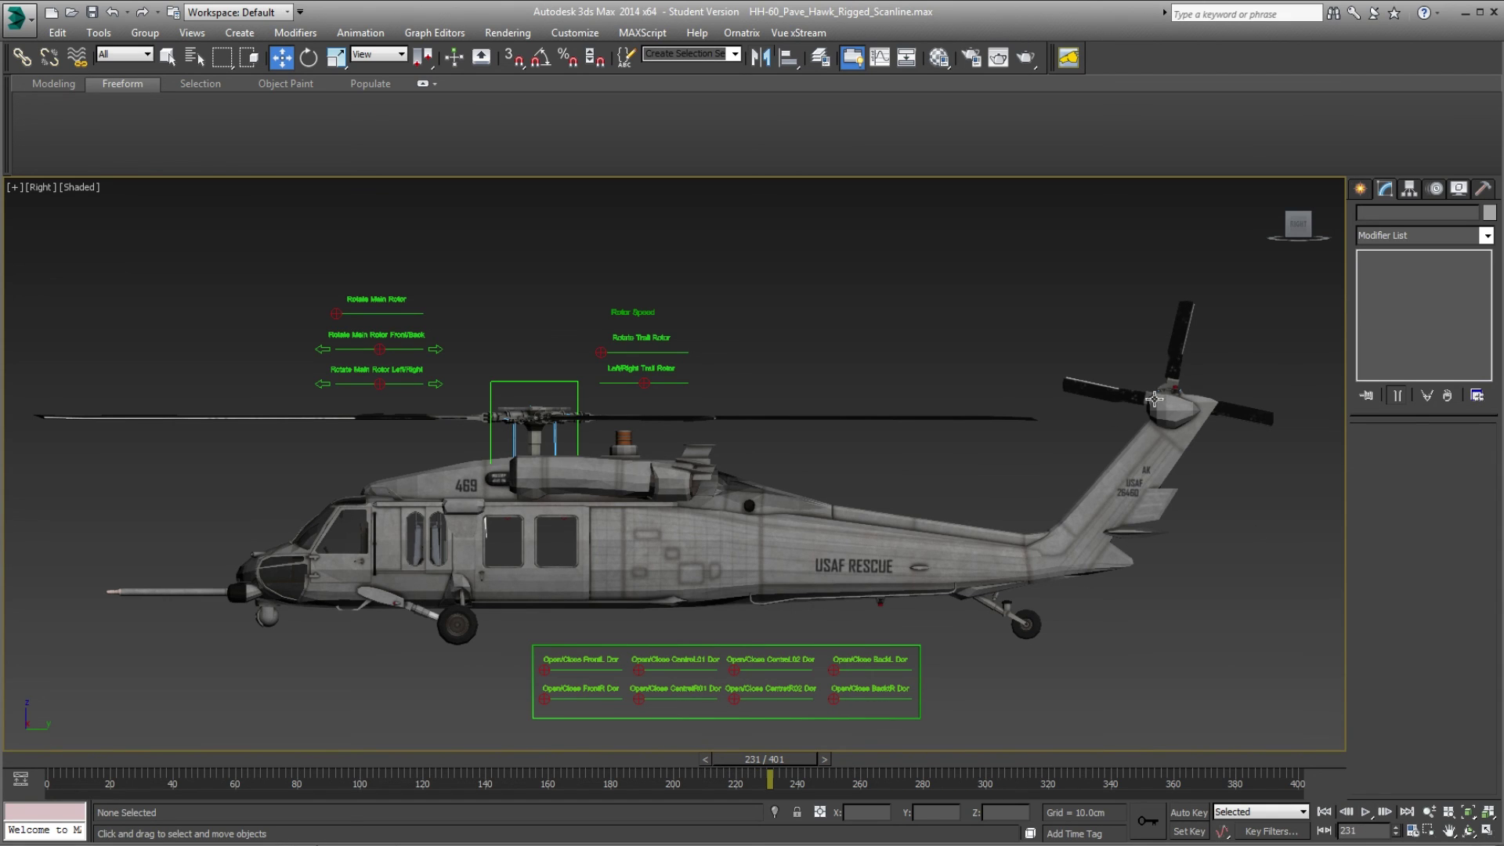
Replay the rotor animation, stop the playback and go back to frame 0.
{"action": "left_click", "coordinate": [1365, 812]}
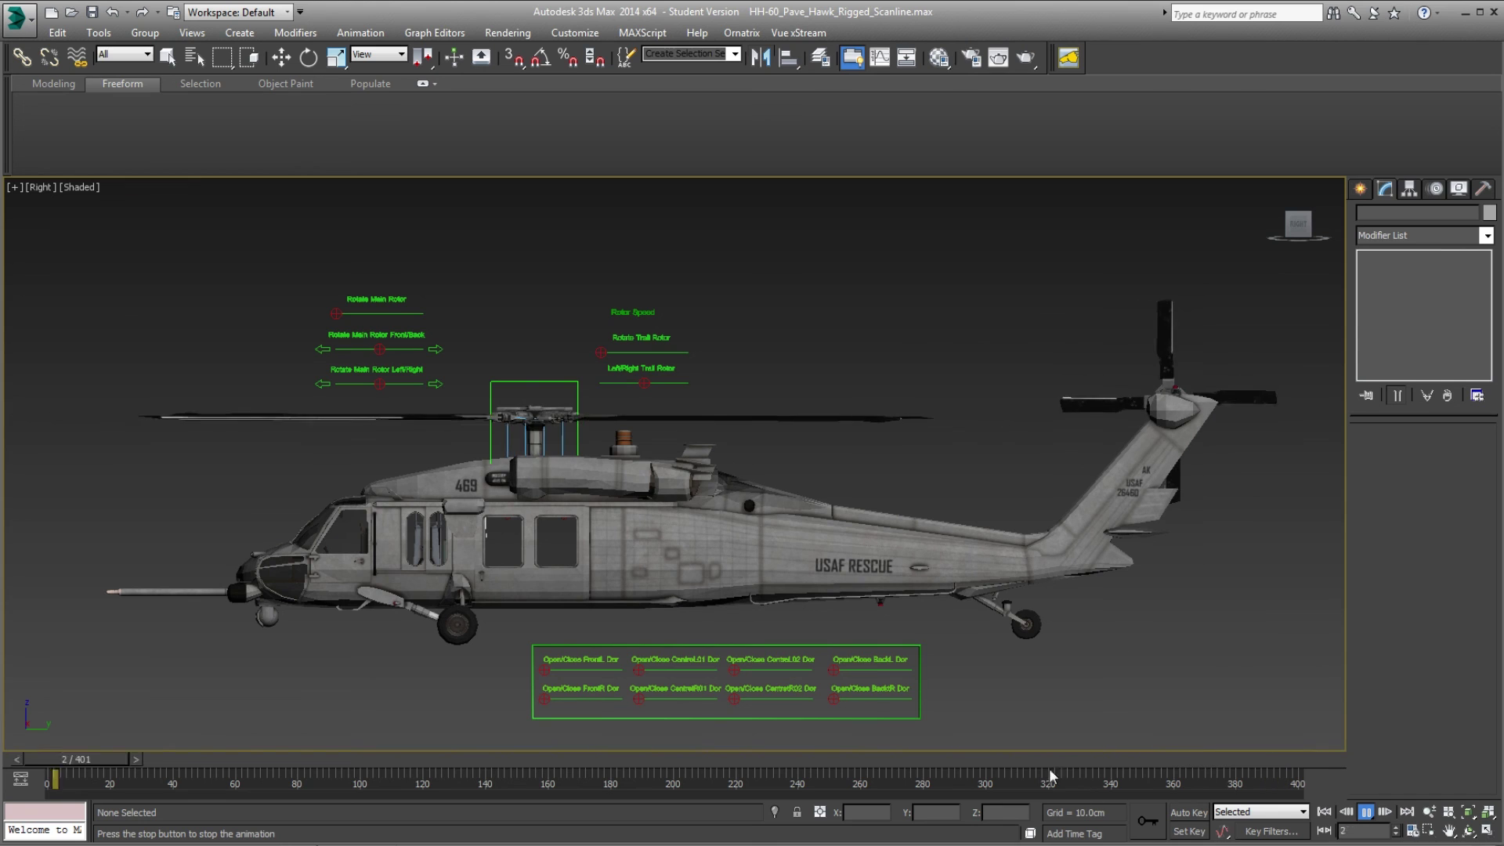
{"action": "left_click_drag", "start_coordinate": [1050, 784], "coordinate": [59, 774]}
{"action": "key", "text": "w"}
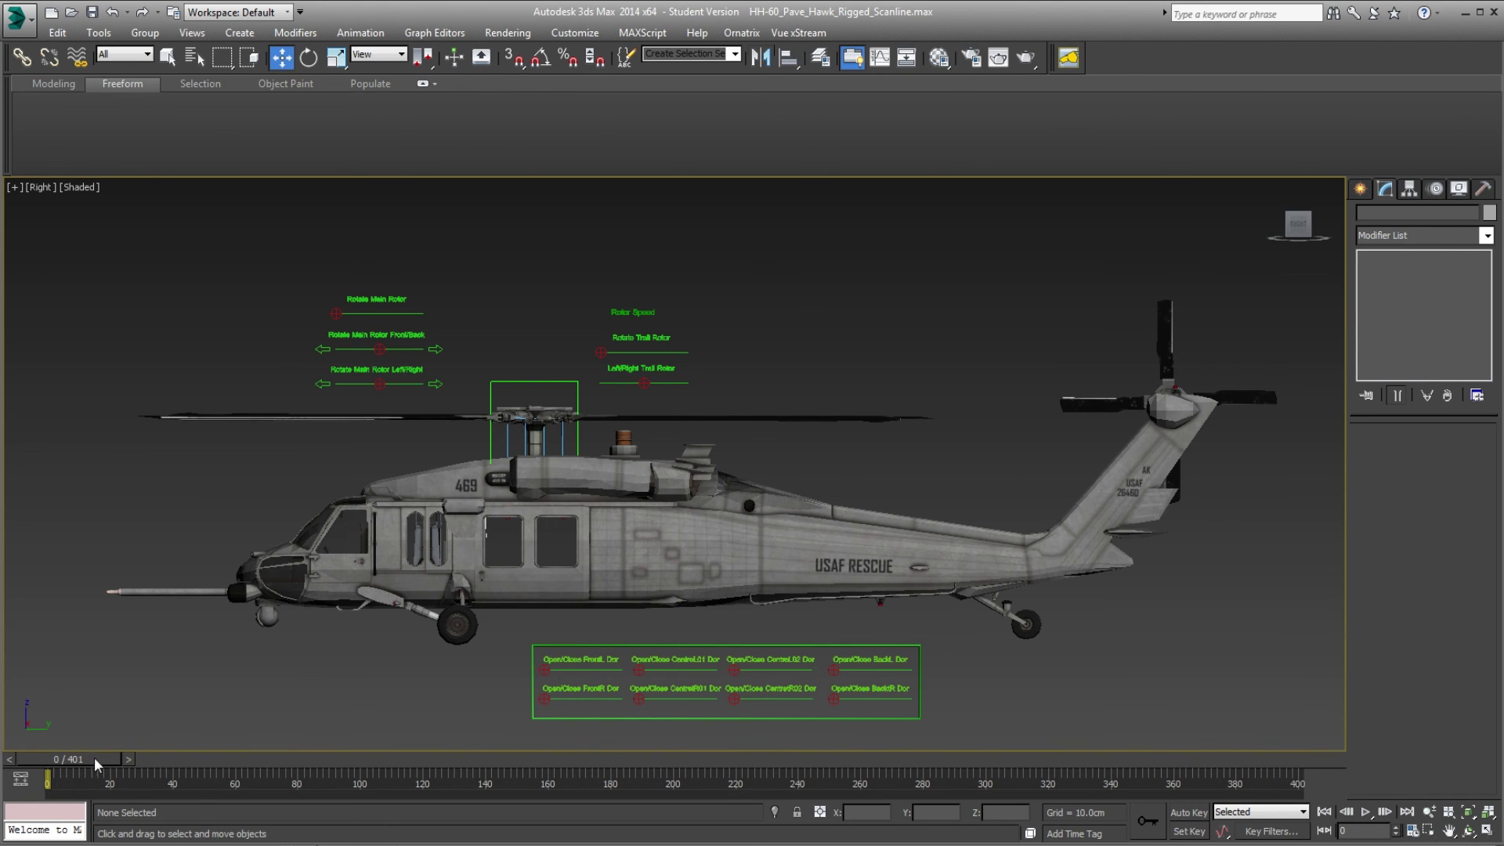